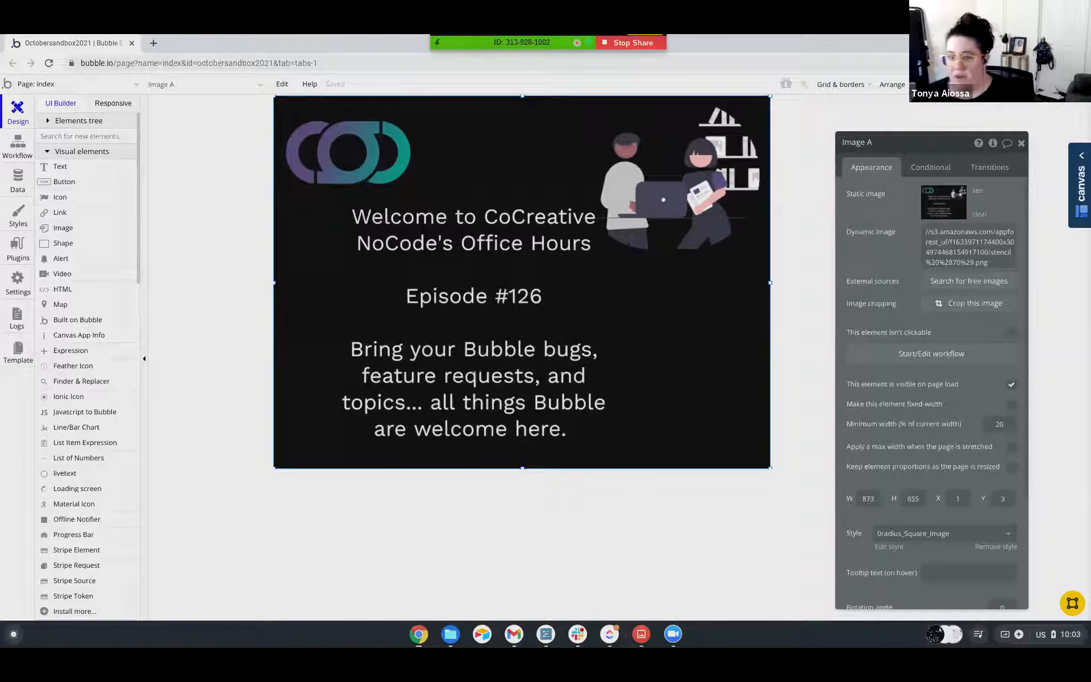
Stop the current screen share.
left_click(640, 47)
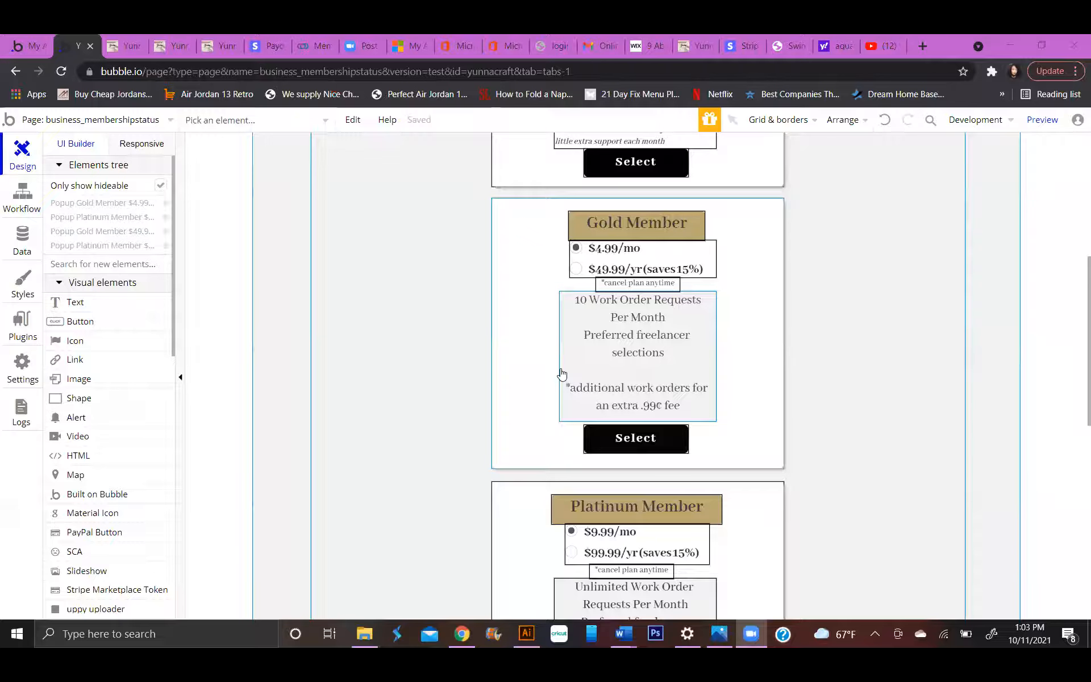
Examine the attributes of the Basic and Platinum Annual options in the Subscription Types option set without changing them.
scroll(622, 349, "up", 4)
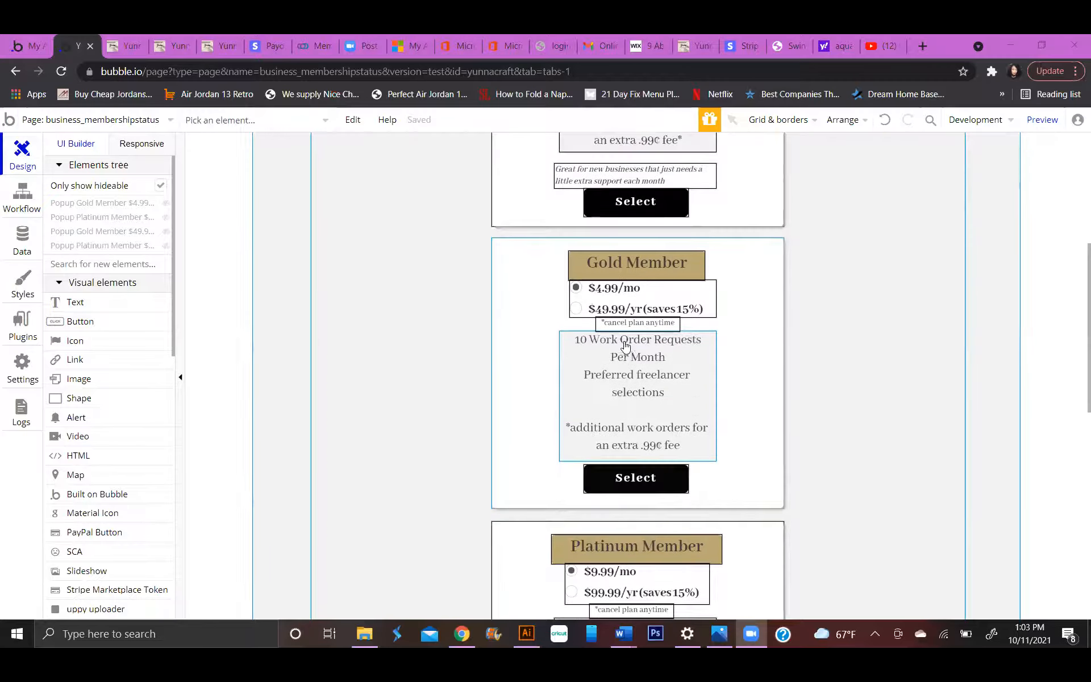
scroll(674, 319, "down", 2)
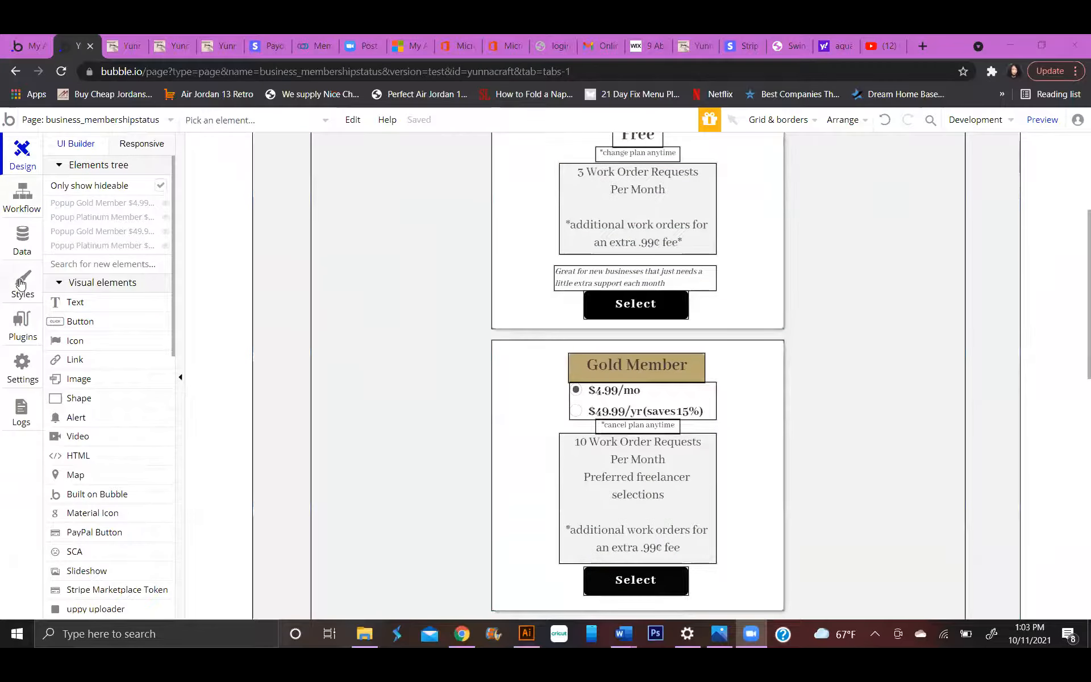
left_click(22, 241)
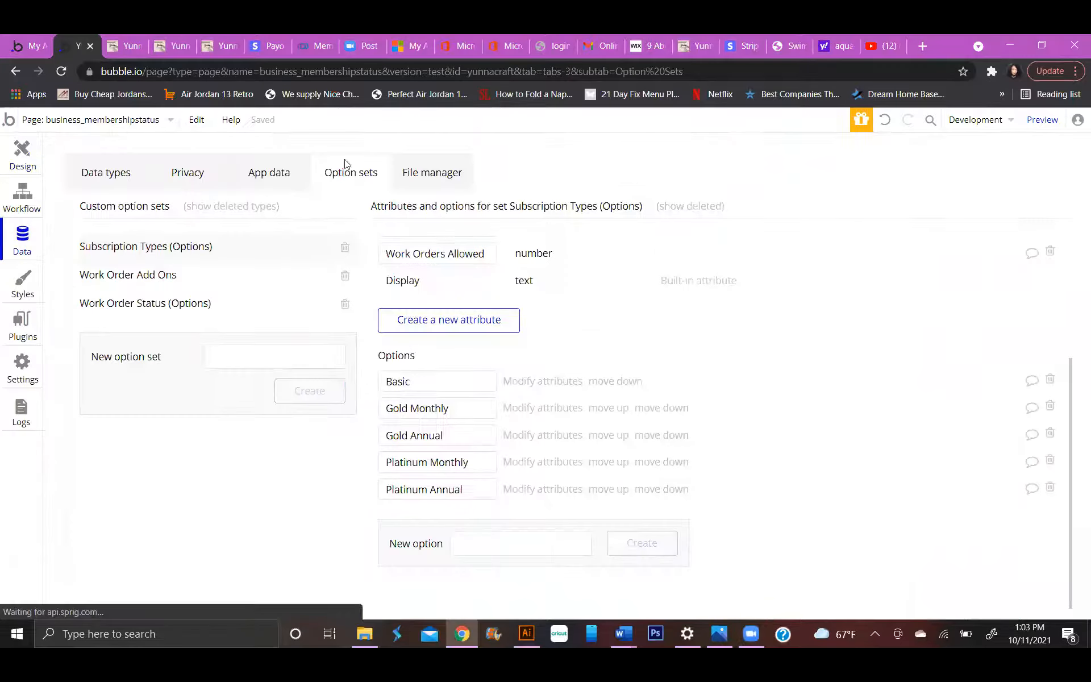
left_click(520, 381)
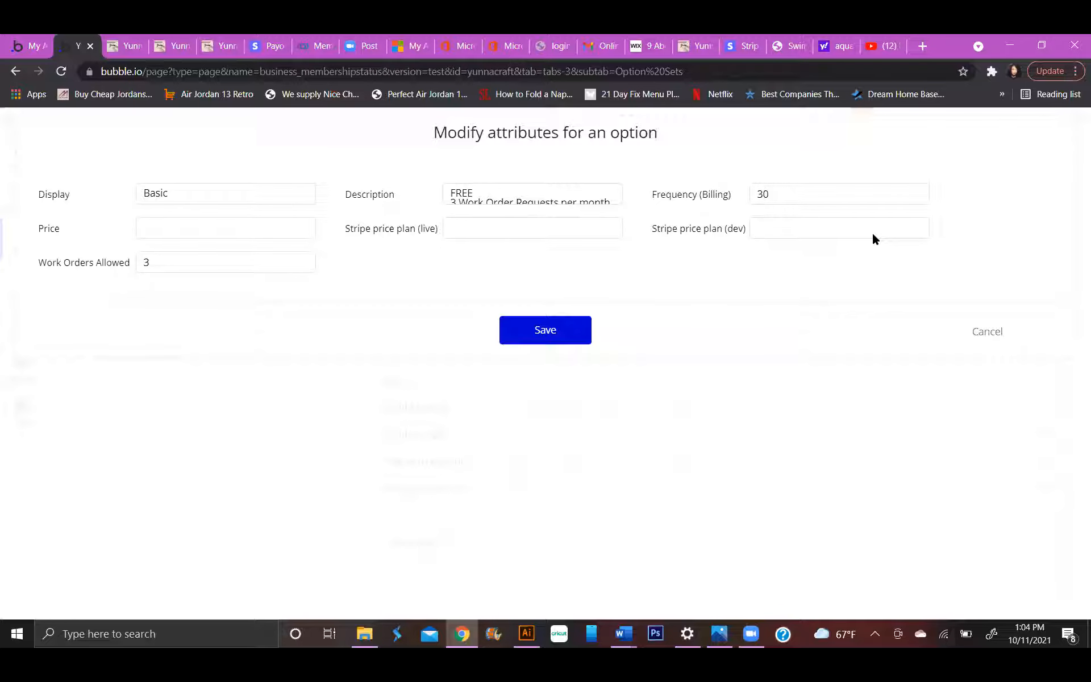
left_click(986, 332)
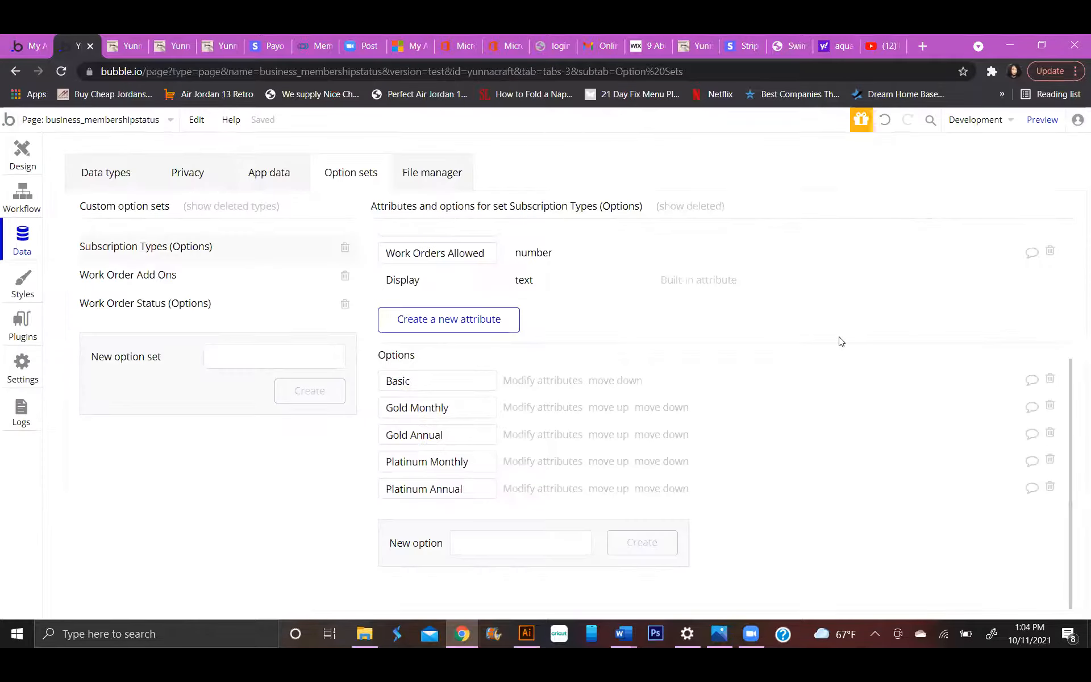
left_click(533, 488)
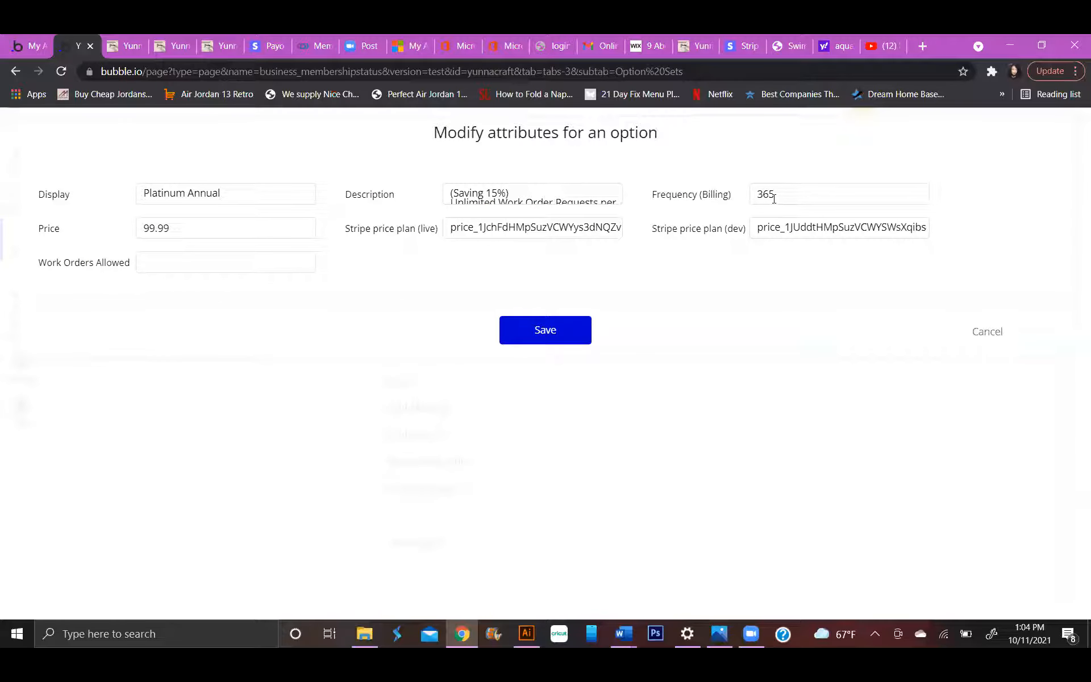
left_click(987, 332)
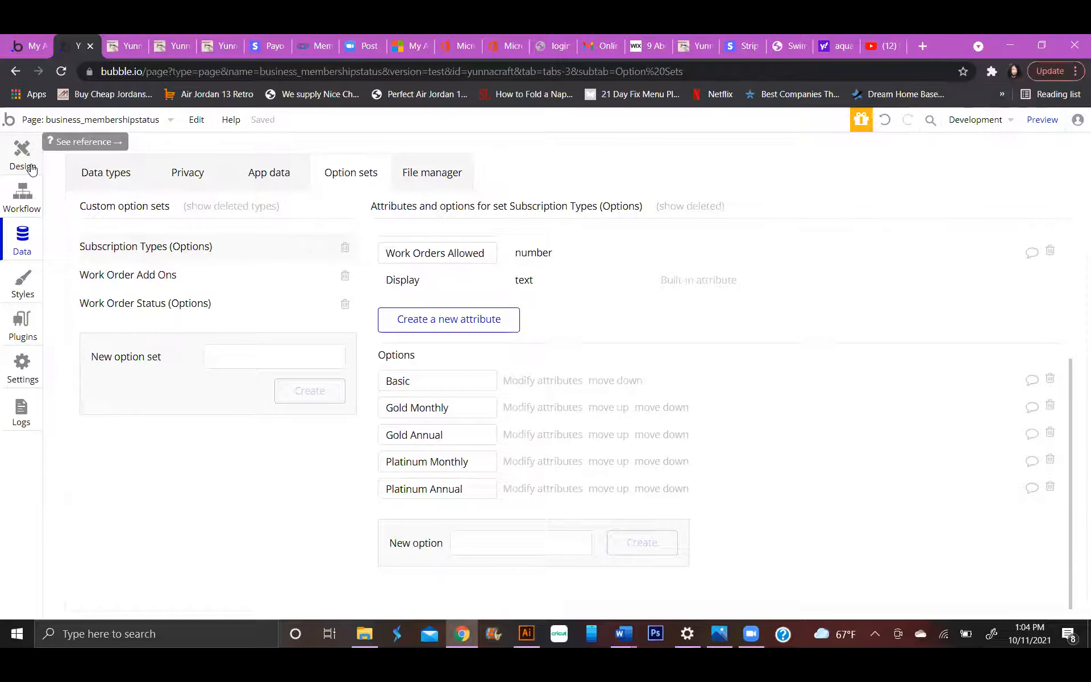
left_click(542, 380)
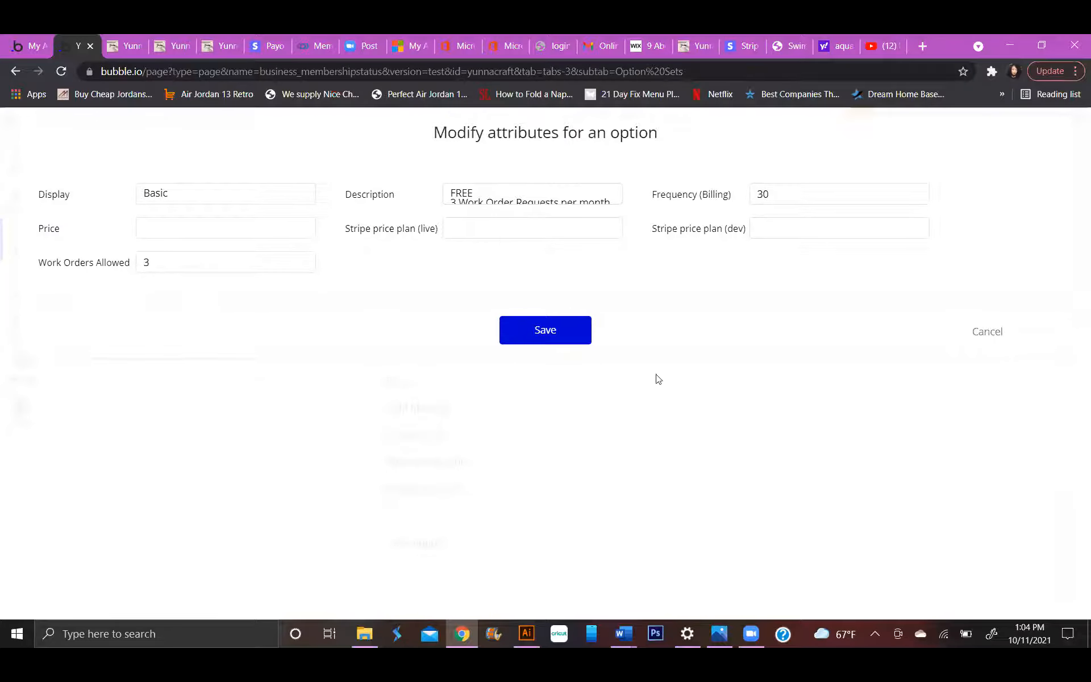
left_click(991, 332)
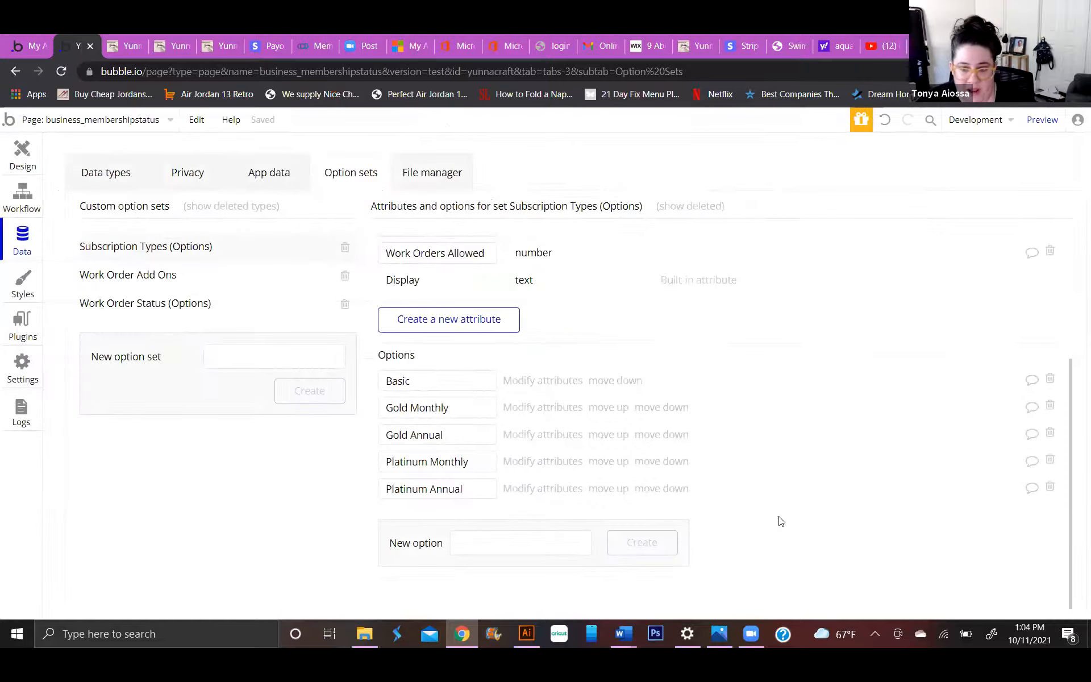
Open the Basic Member Select button's workflow on the business_membershipstatus page and inspect its second Make changes to User action.
left_click(16, 161)
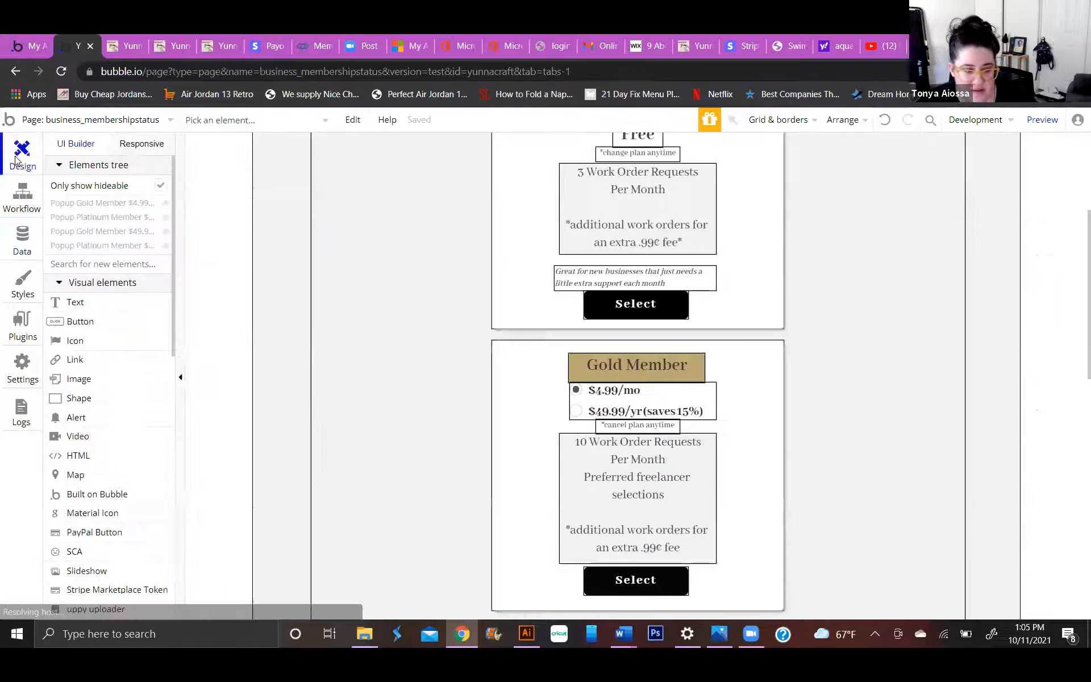
left_click(135, 120)
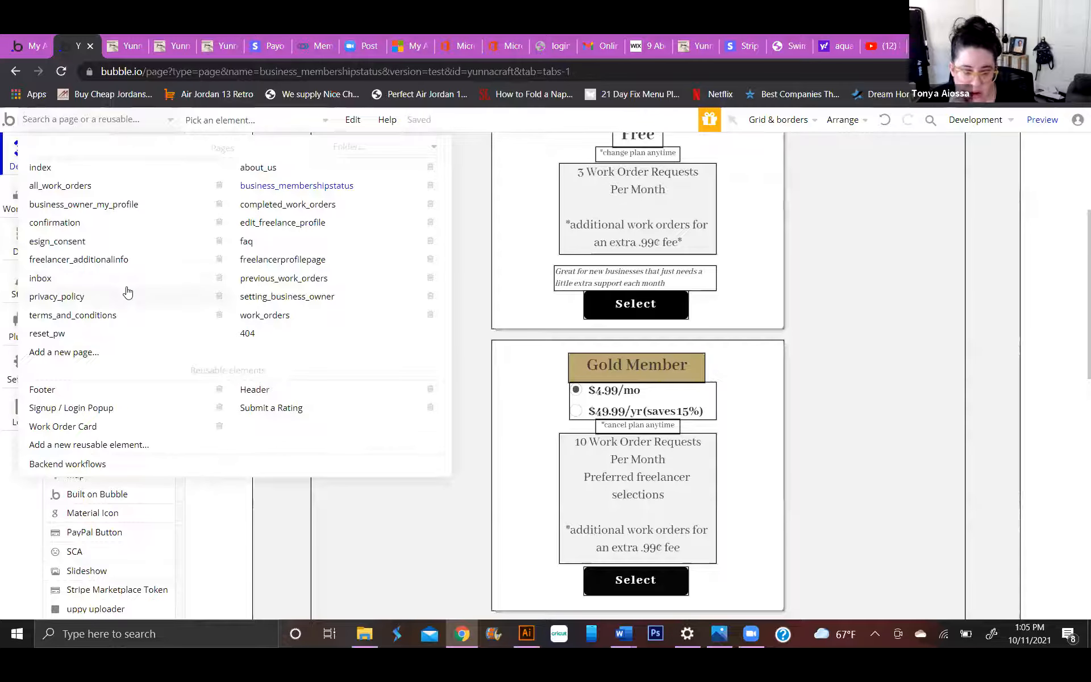
mouse_move(319, 188)
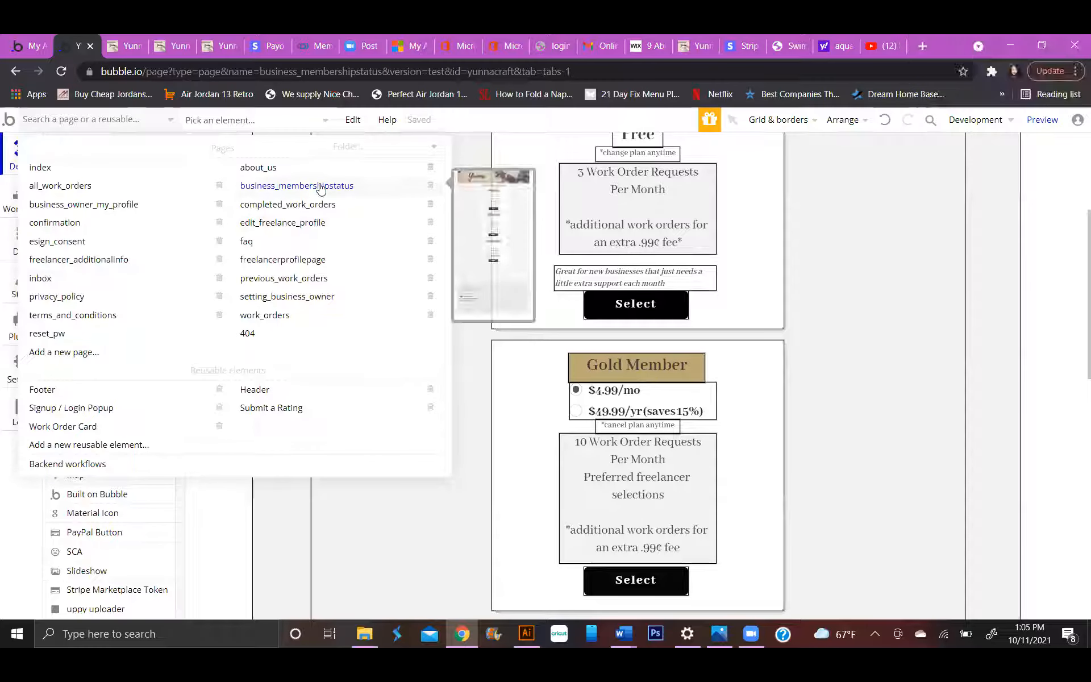
scroll(670, 352, "up", 2)
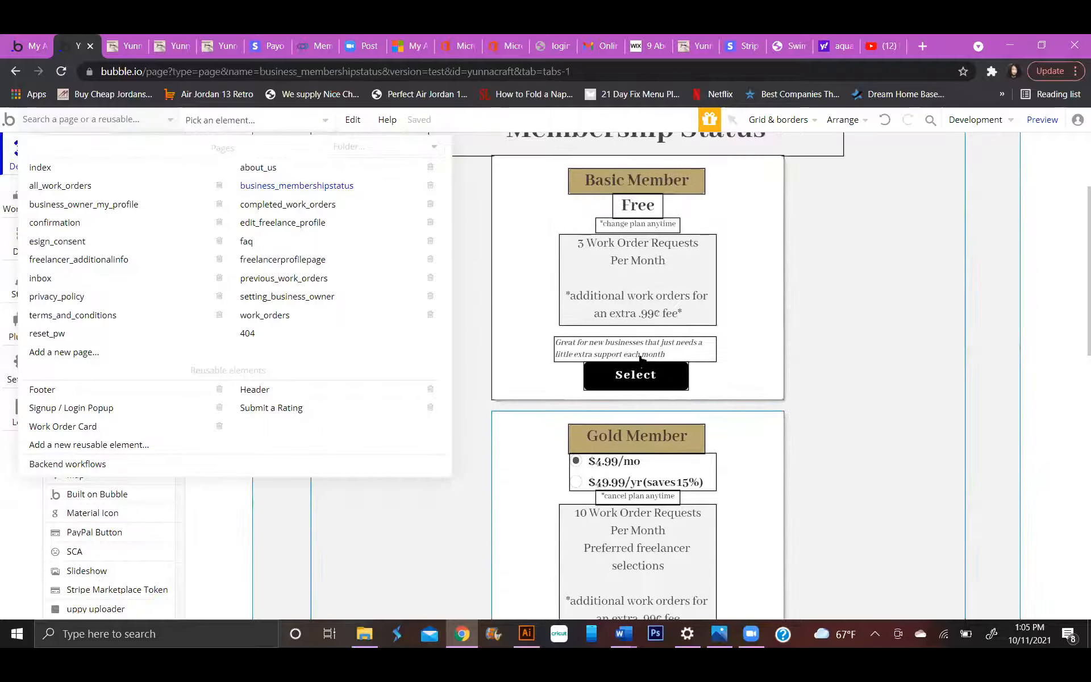
scroll(687, 348, "up", 3)
scroll(654, 392, "down", 3)
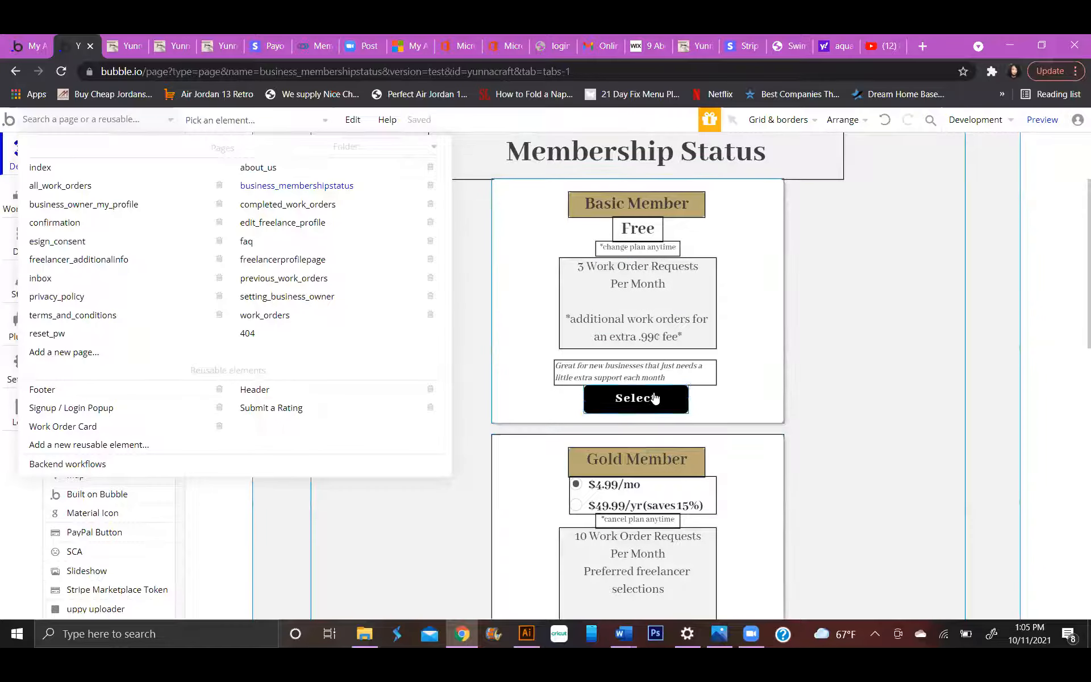
left_click(655, 399)
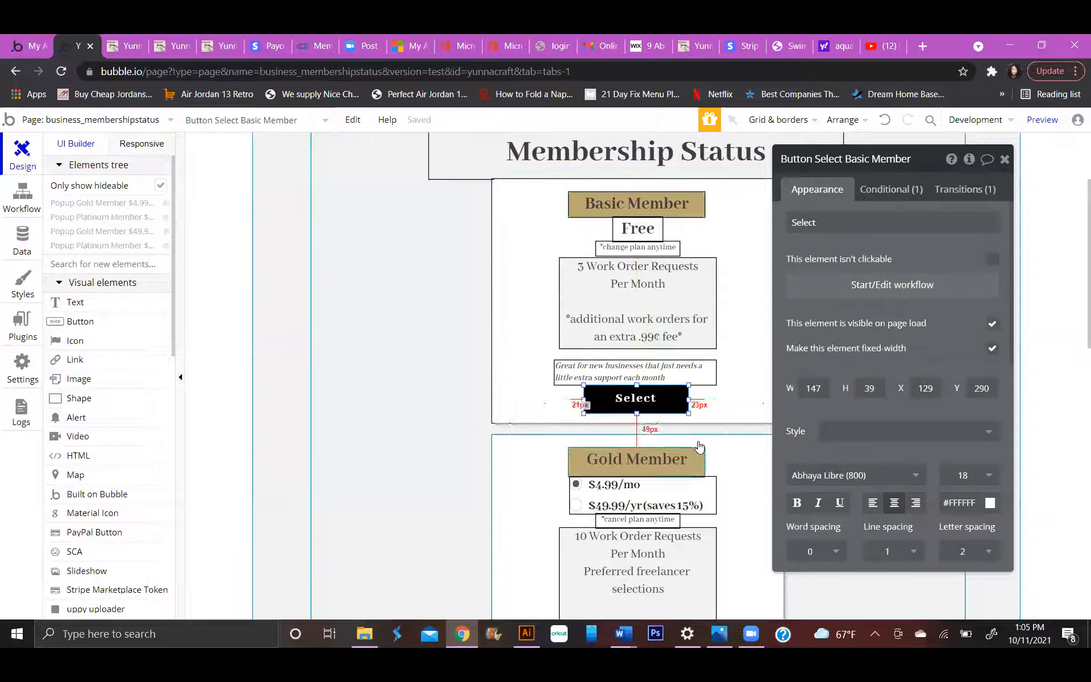
left_click(895, 284)
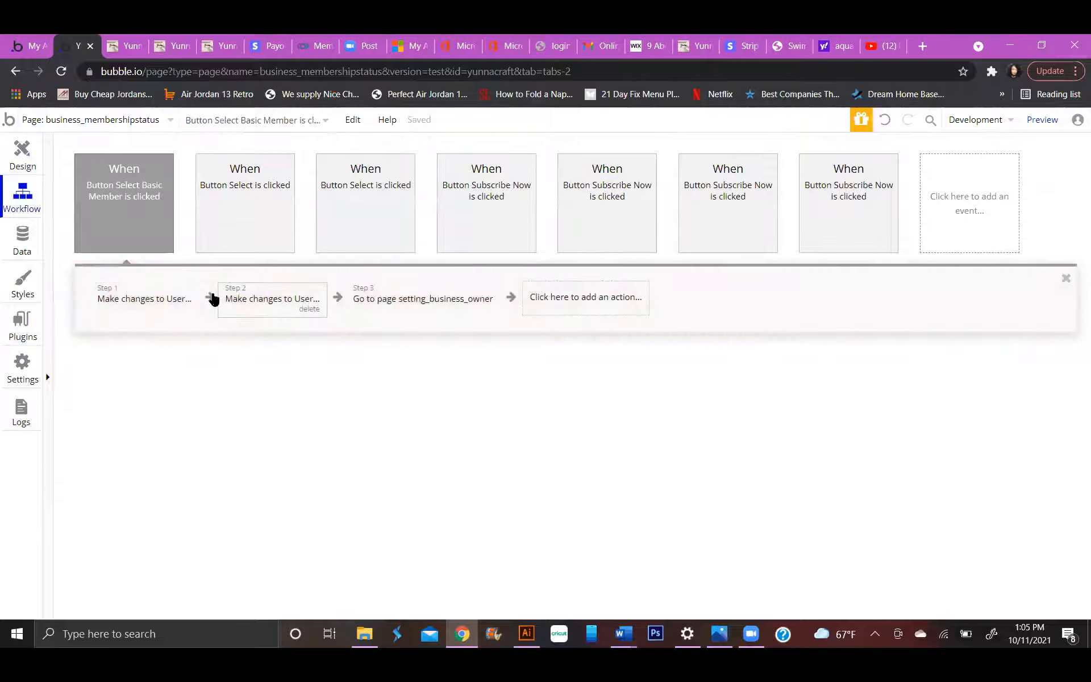
left_click(269, 301)
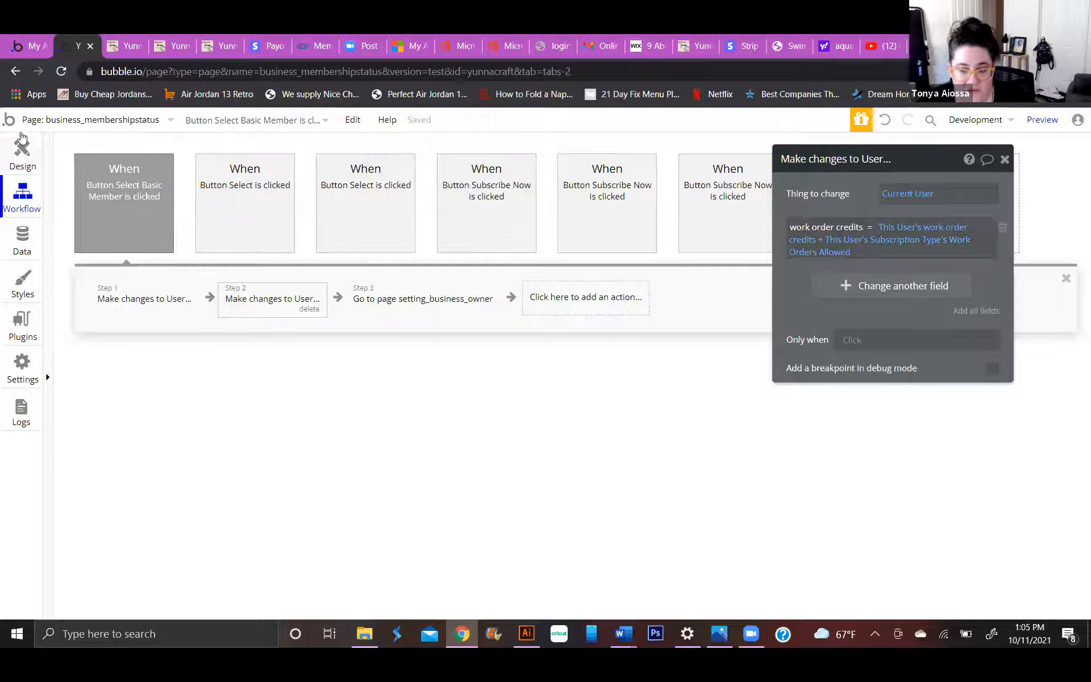
left_click(90, 120)
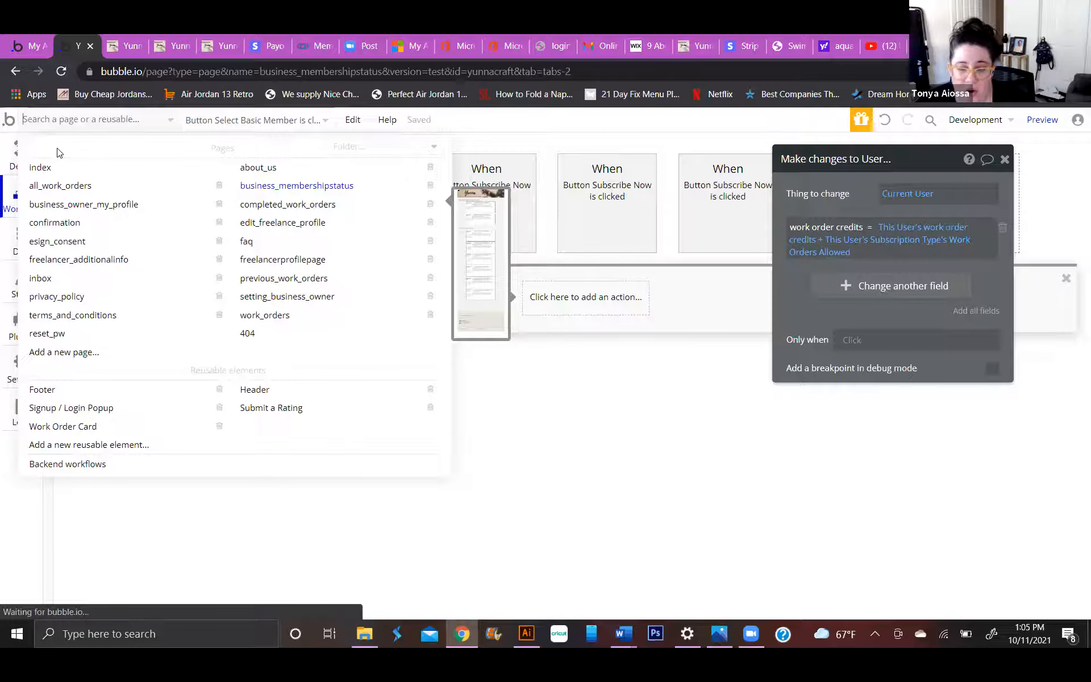
left_click(530, 404)
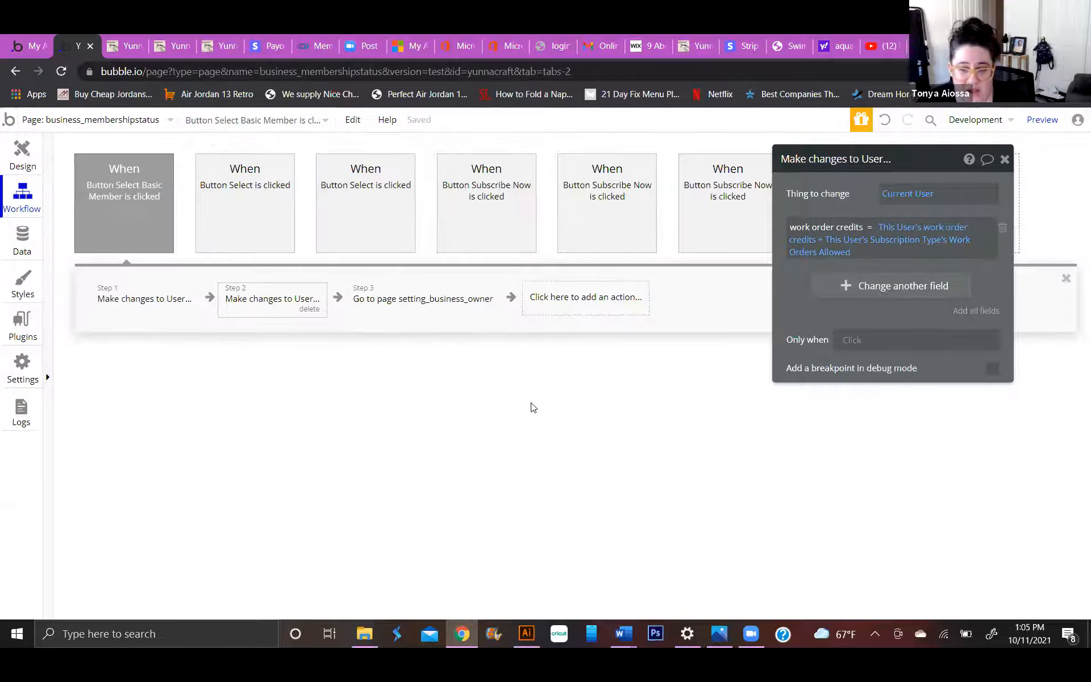
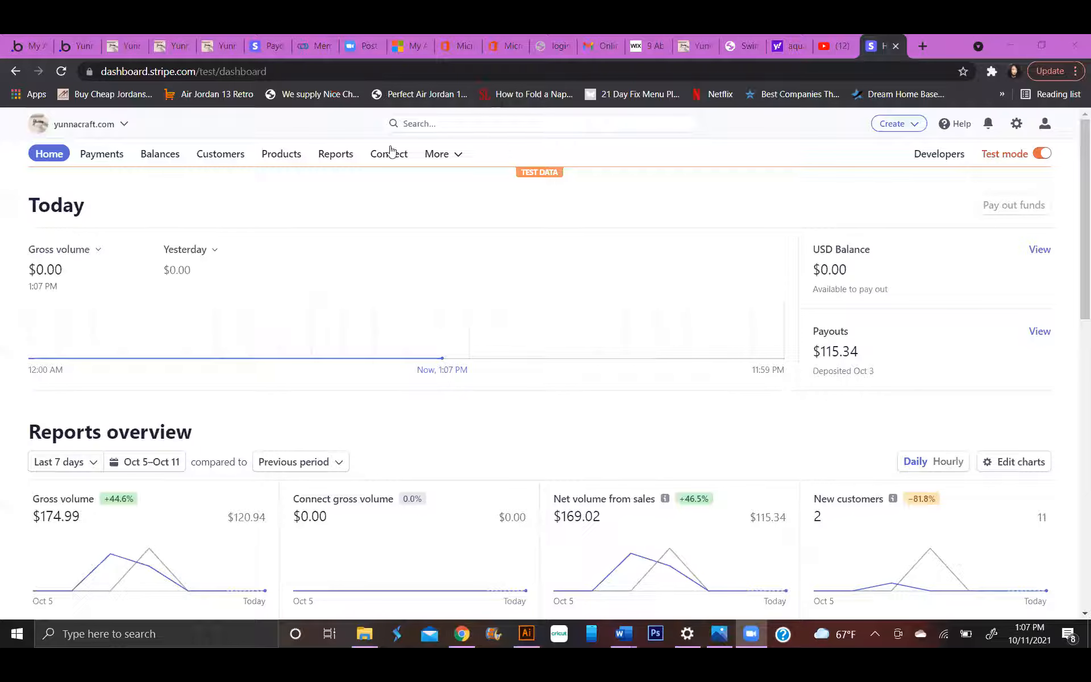
Browse the customers and products sections of the yunnacraft.com Stripe test account.
left_click(202, 154)
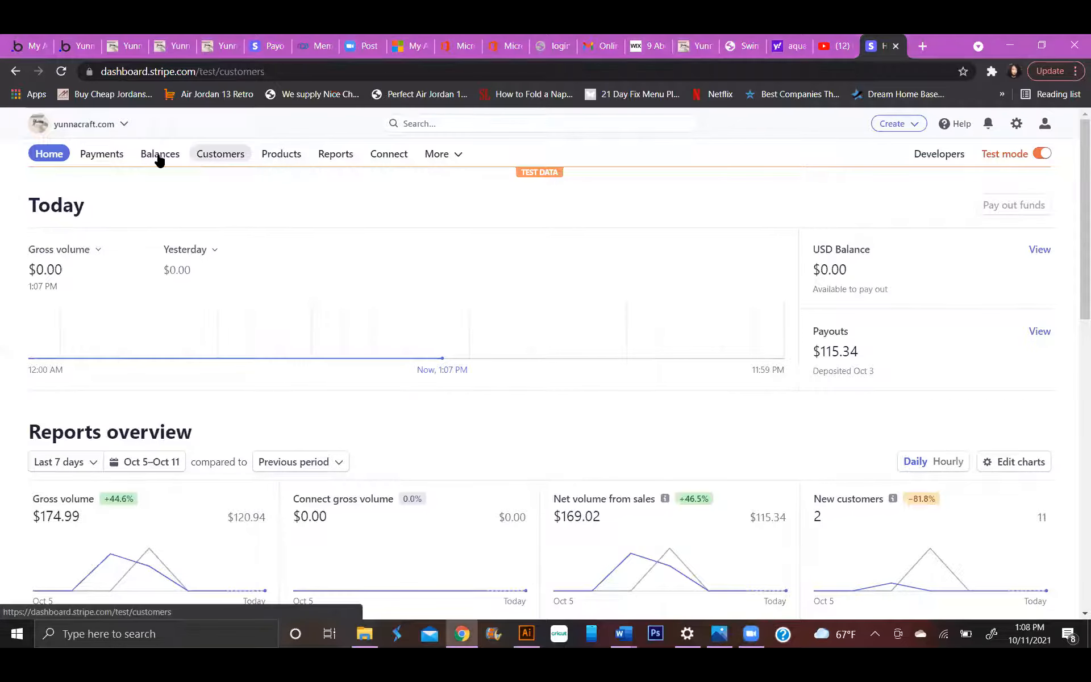
left_click(280, 154)
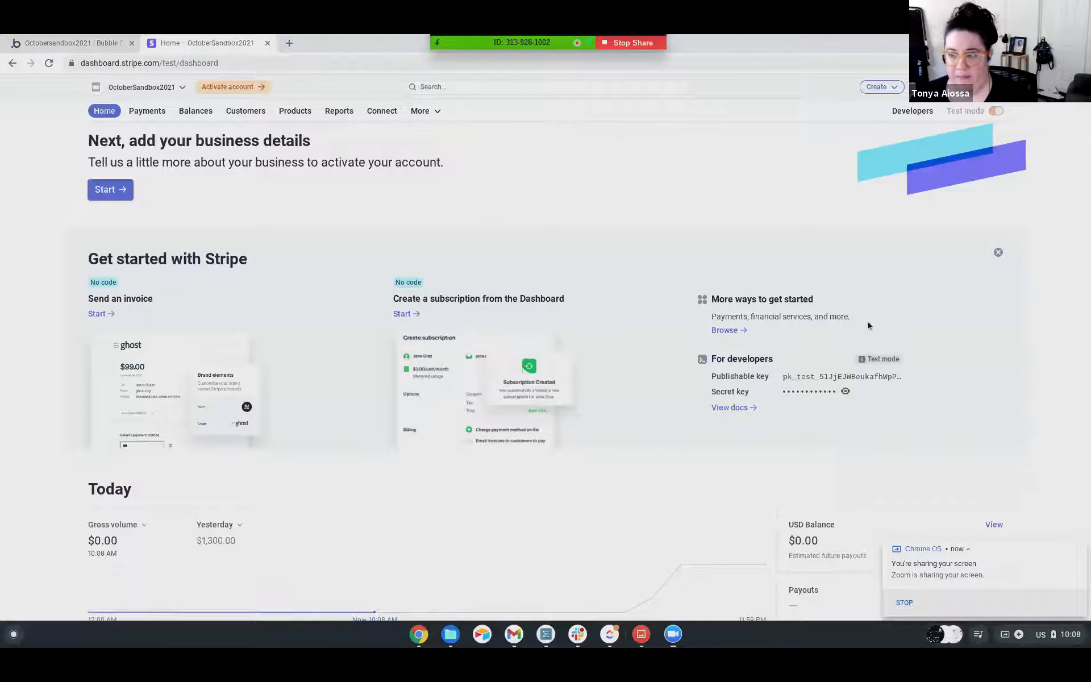
Start adding a webhook endpoint in the developer settings of the OctoberSandbox2021 Stripe test account.
left_click(905, 108)
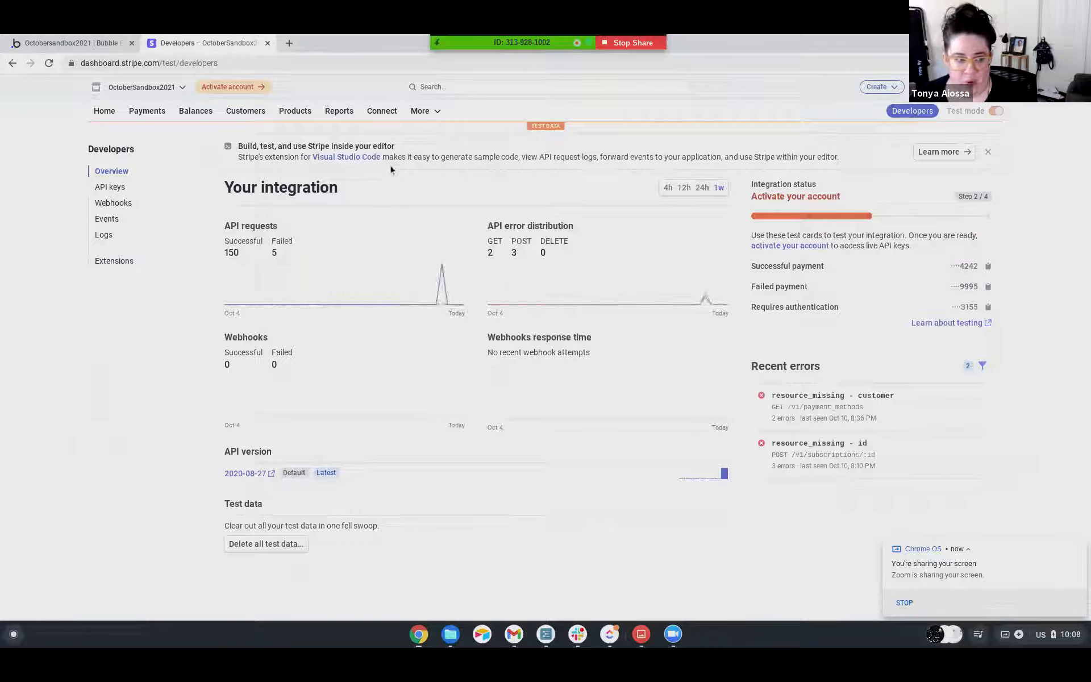
left_click(116, 204)
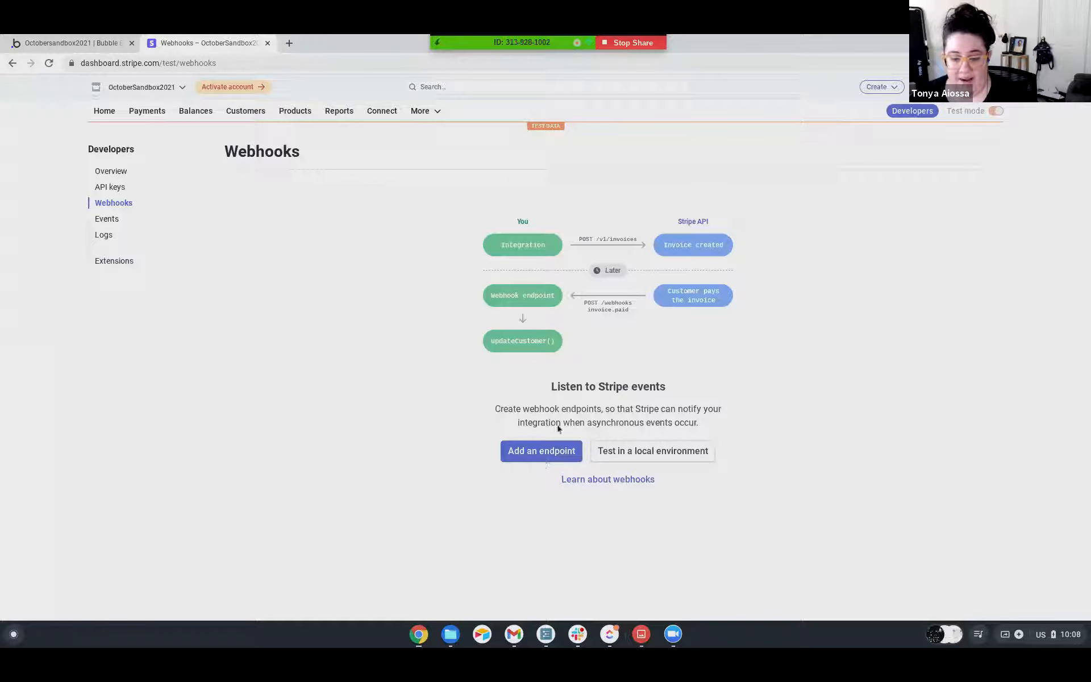
left_click(525, 460)
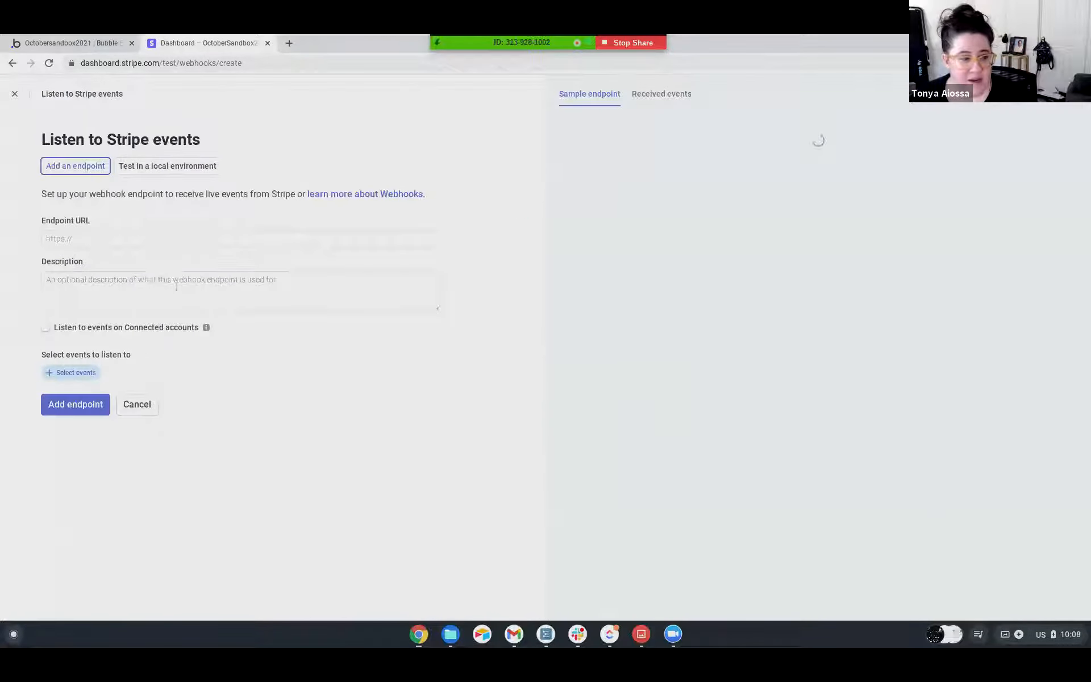
Examine the received events view and the sample endpoint code for the new webhook endpoint.
left_click(547, 305)
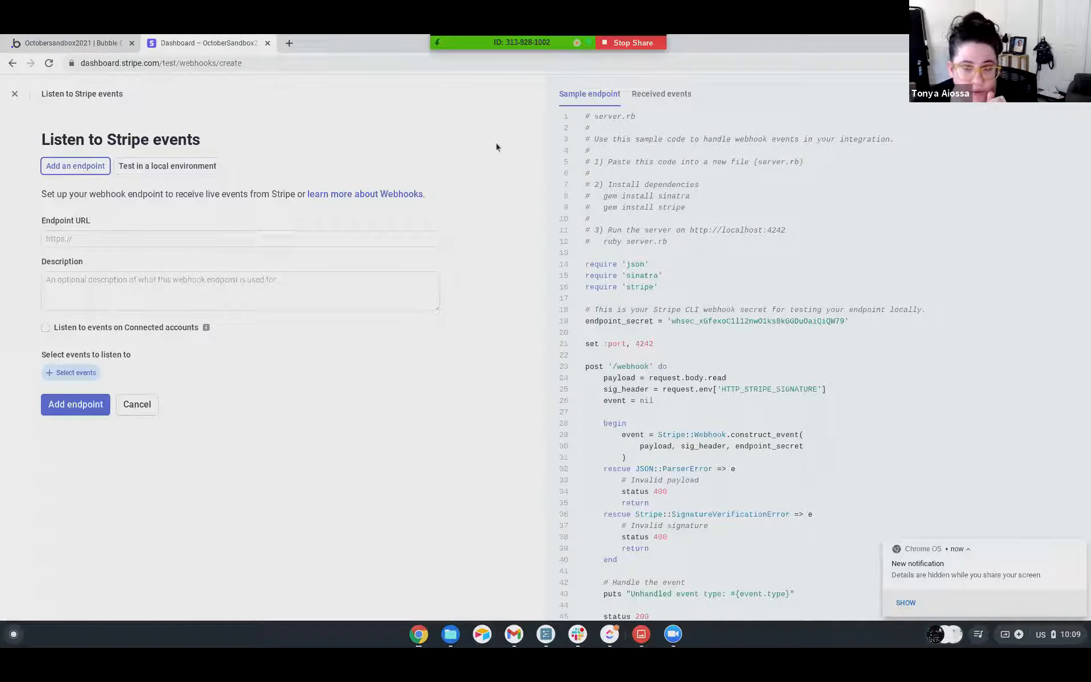
left_click(667, 98)
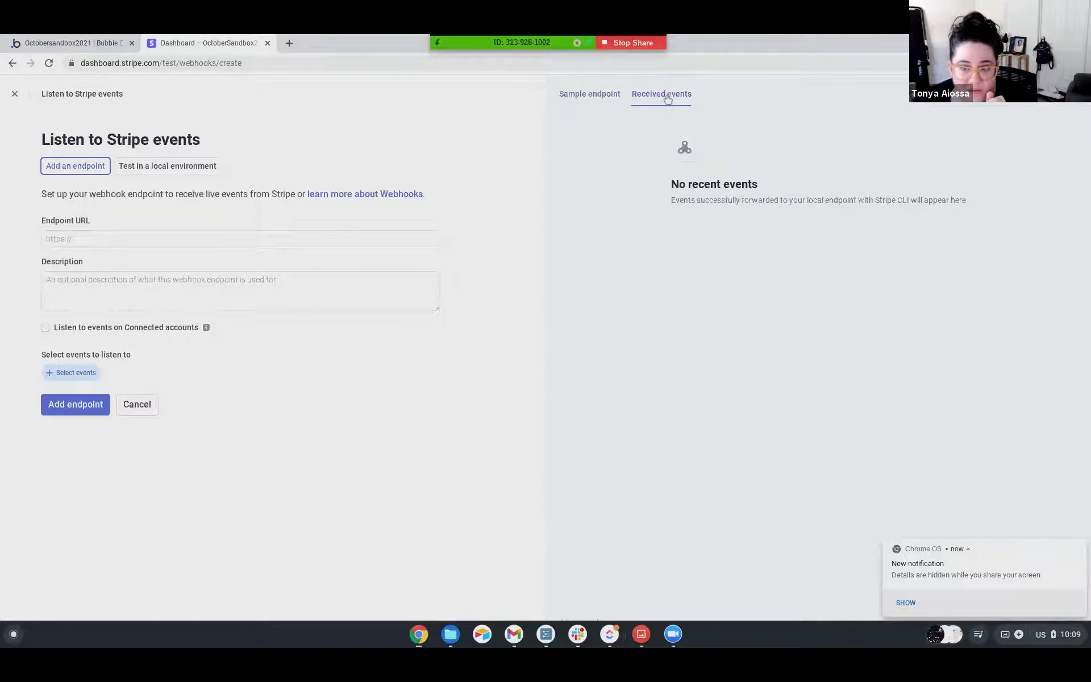
left_click(589, 95)
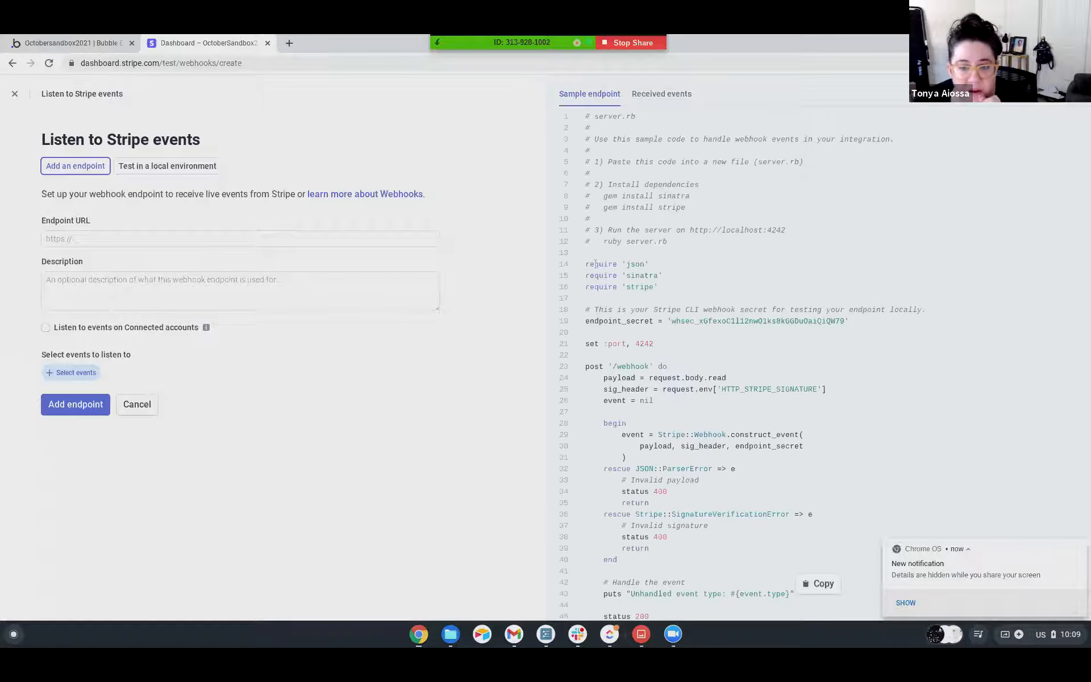
scroll(602, 269, "down", 1)
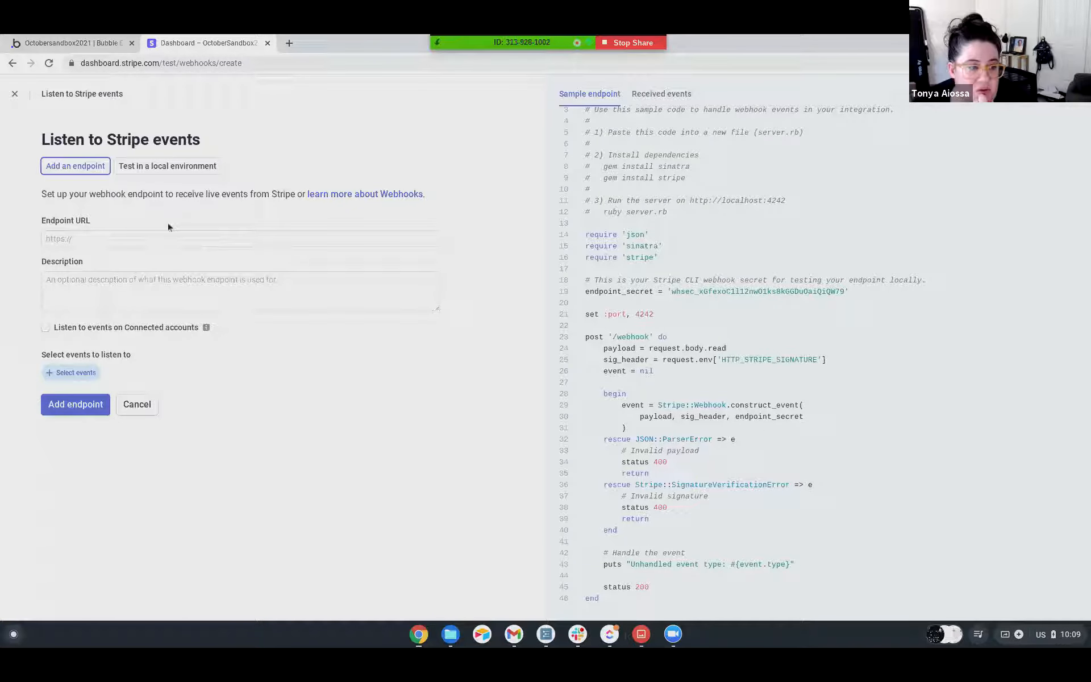
Switch to the Octobersandbox2021 Bubble editor and create a backend API workflow named stripe_event.
left_click(88, 44)
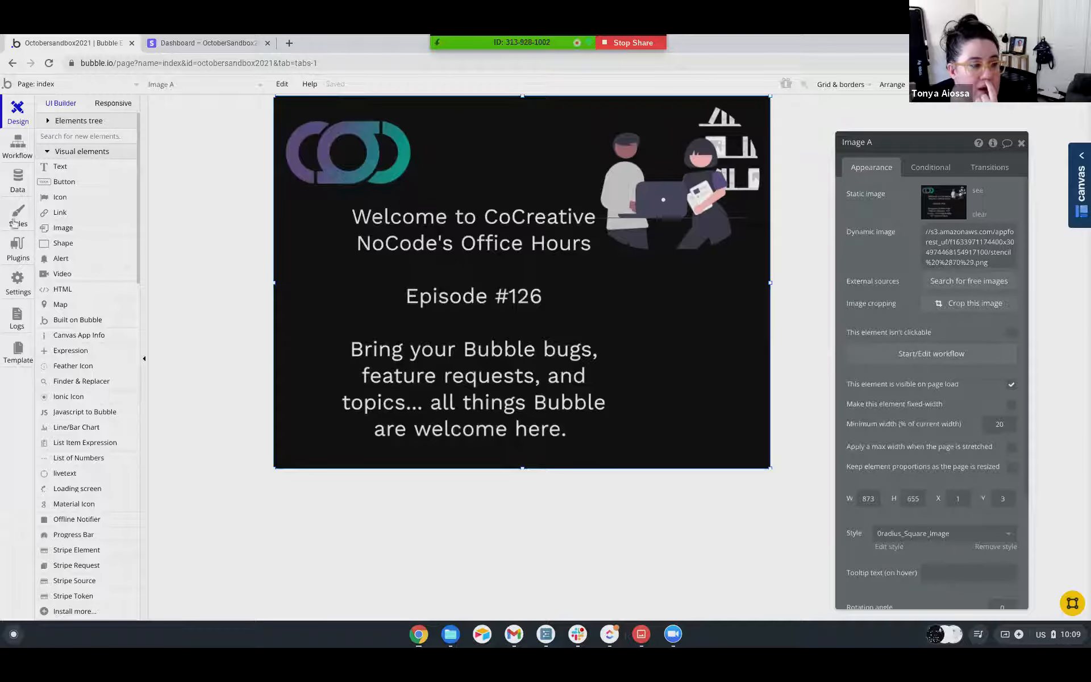
left_click(35, 85)
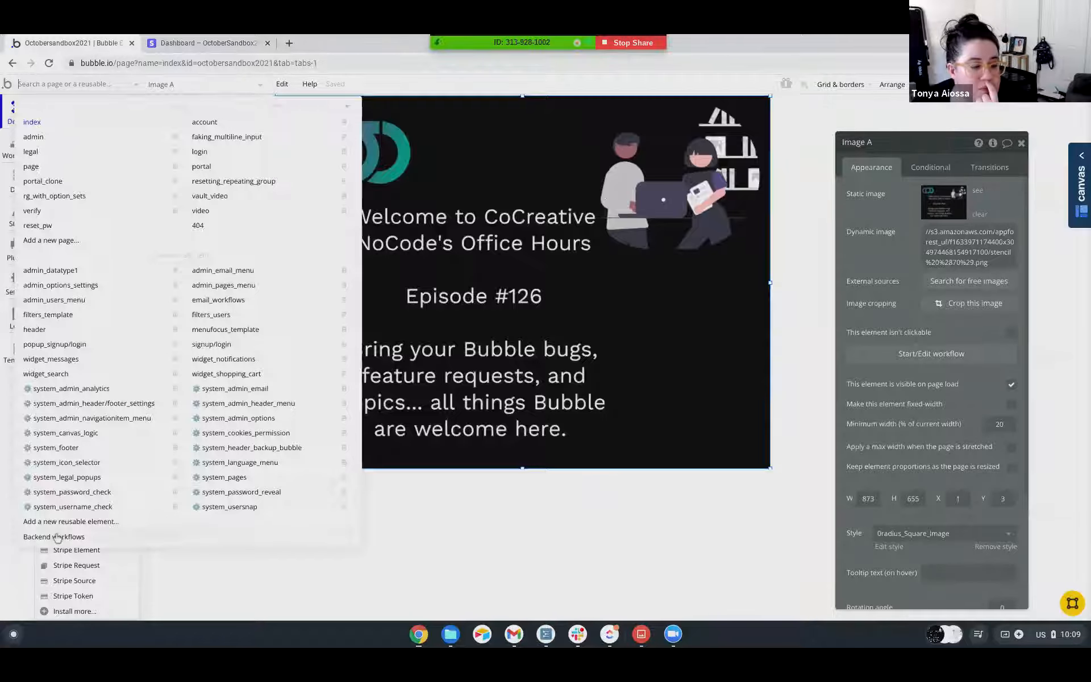
left_click(57, 537)
left_click(968, 177)
left_click(1018, 197)
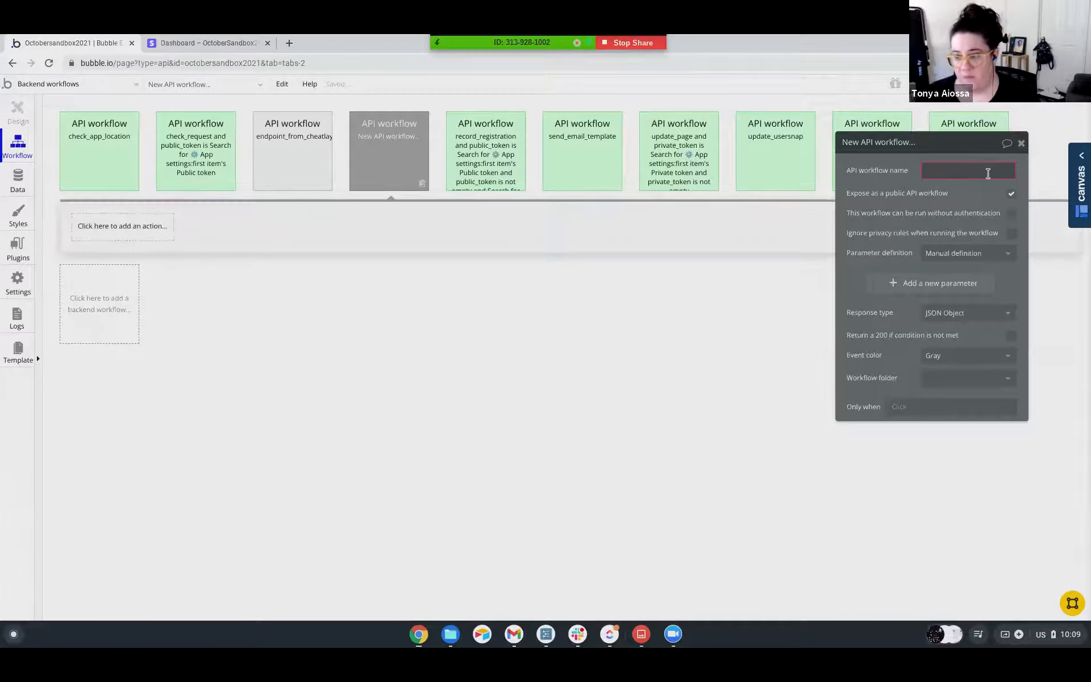
type("stripe_event")
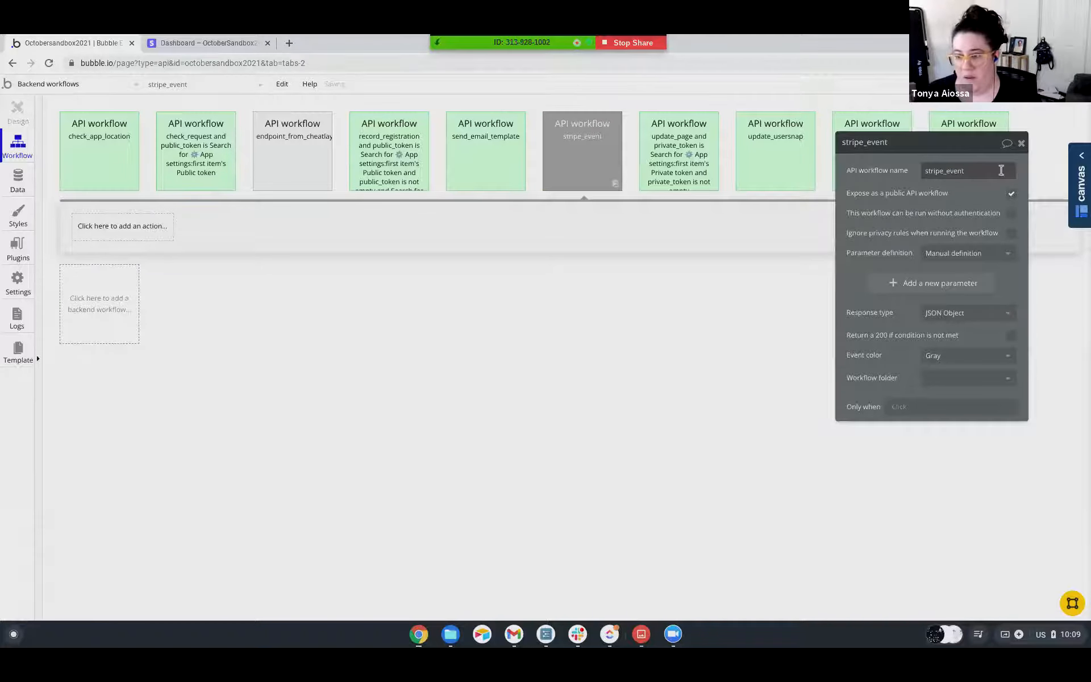
Let stripe_event run without authentication and ignore privacy rules, and set its parameter definition to Detect request data.
left_click(1011, 213)
left_click(1010, 232)
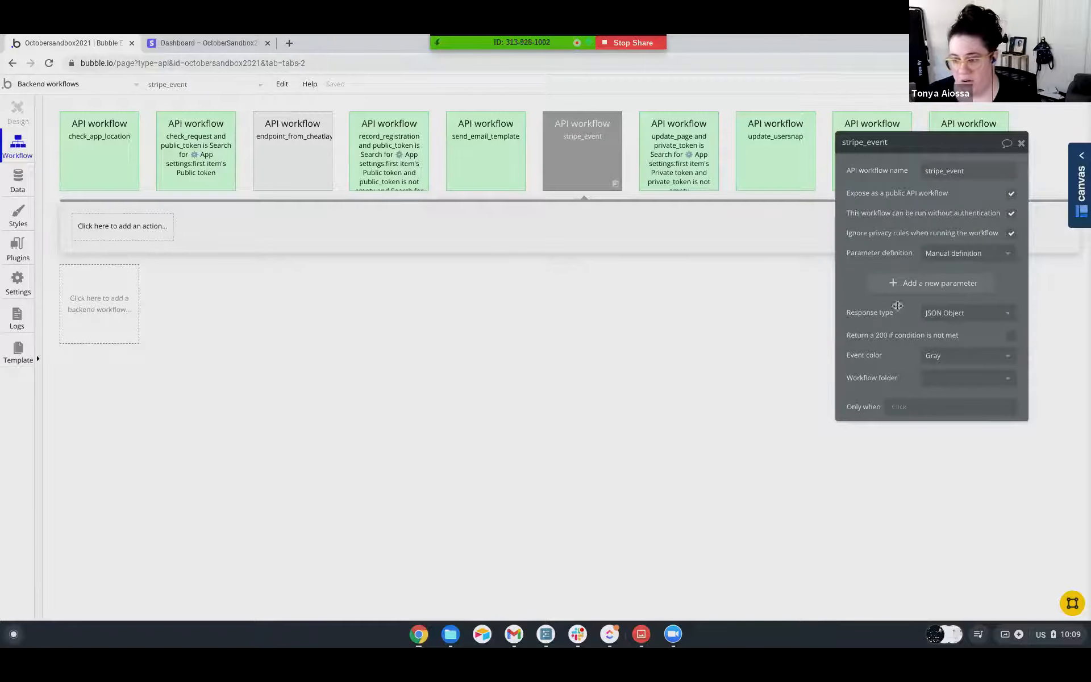
left_click(959, 253)
left_click(942, 288)
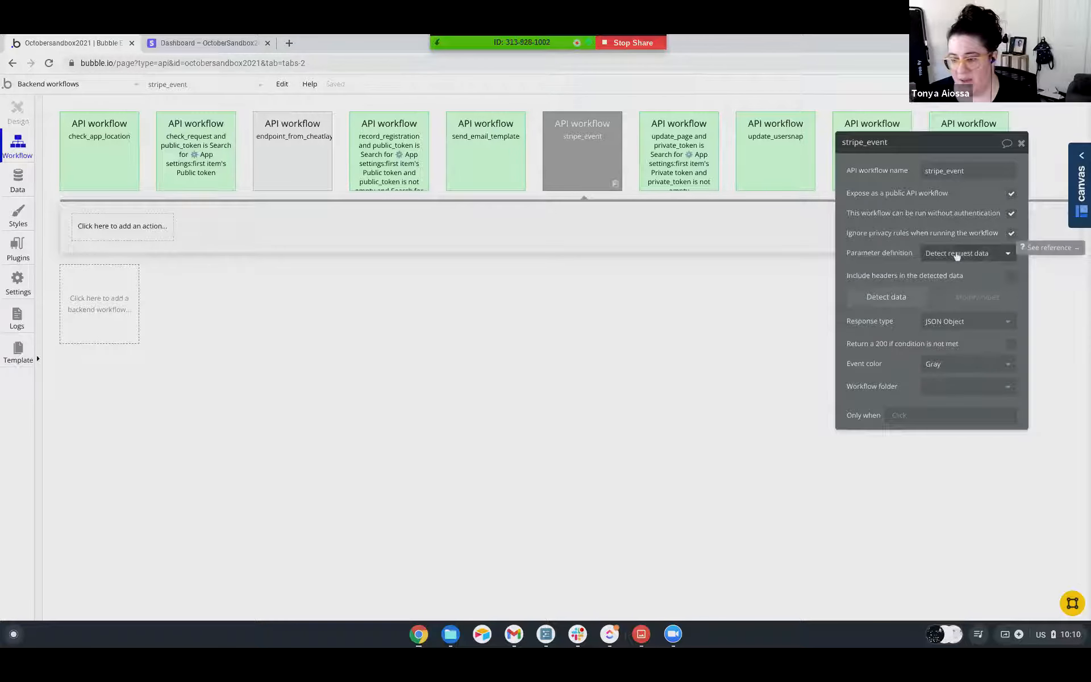
Start detecting request data for stripe_event and enter its copied initialize URL as the endpoint URL in Stripe.
left_click(888, 300)
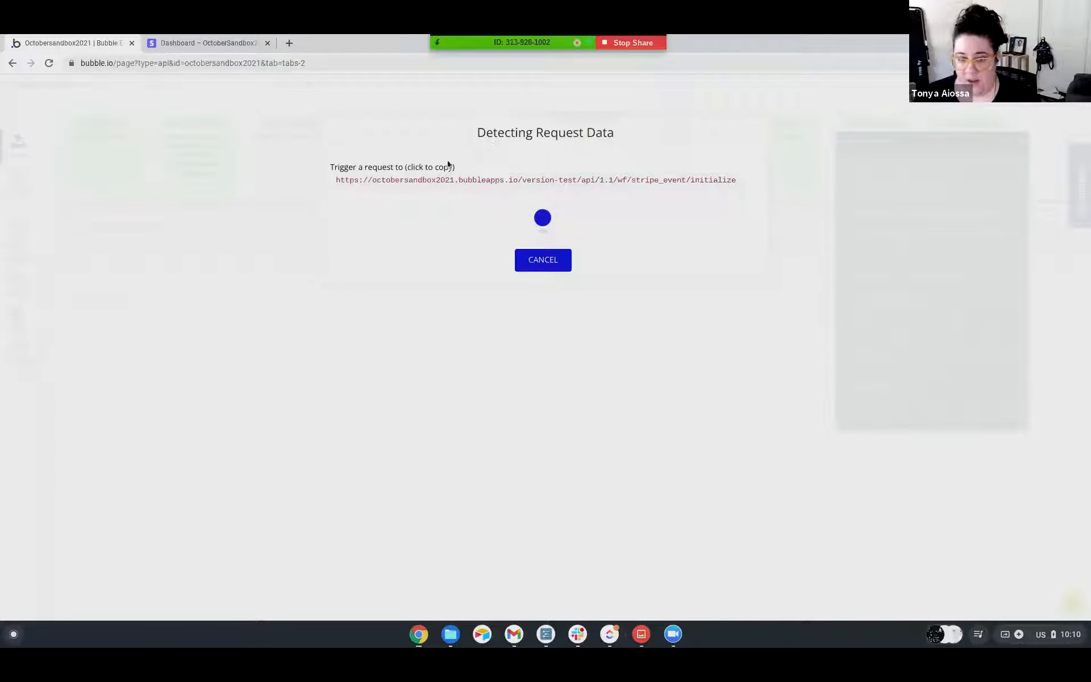
left_click(562, 181)
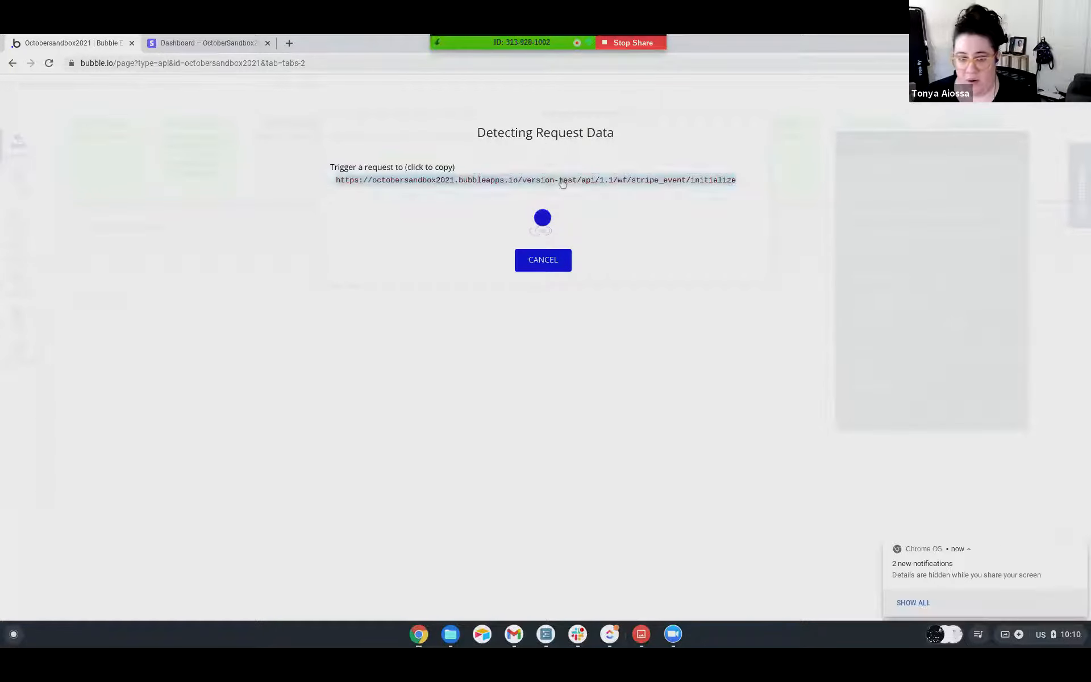
left_click(208, 44)
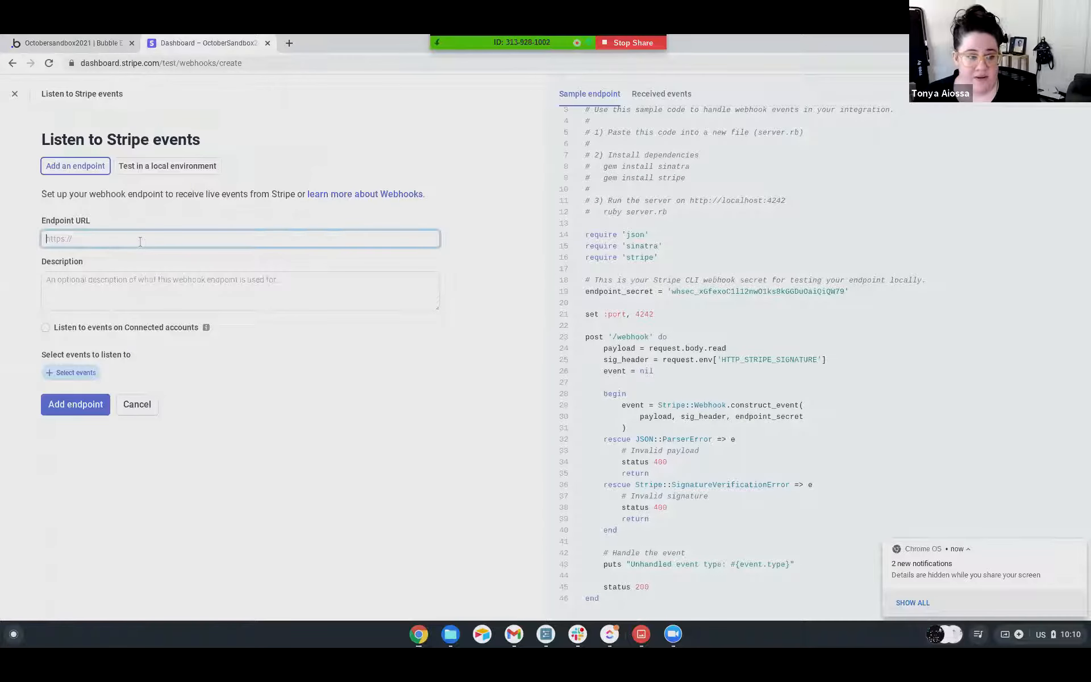
Describe the webhook endpoint as "Receive subscription charge successes" and try to add it.
left_click(121, 283)
type("Receive subsc")
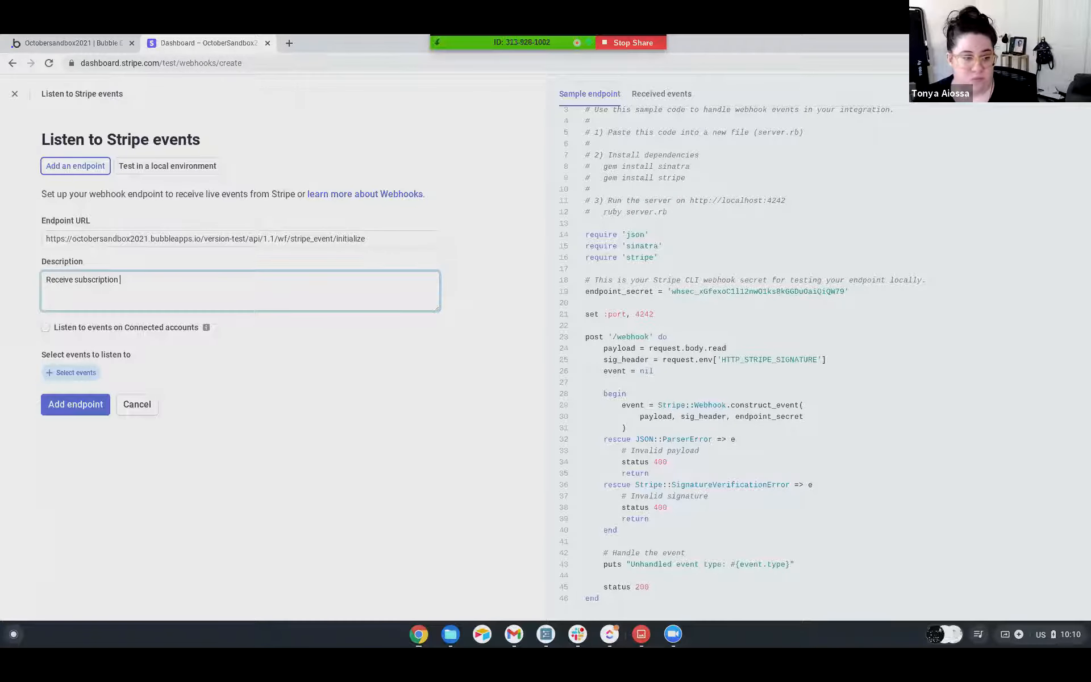
type("ription charge successes")
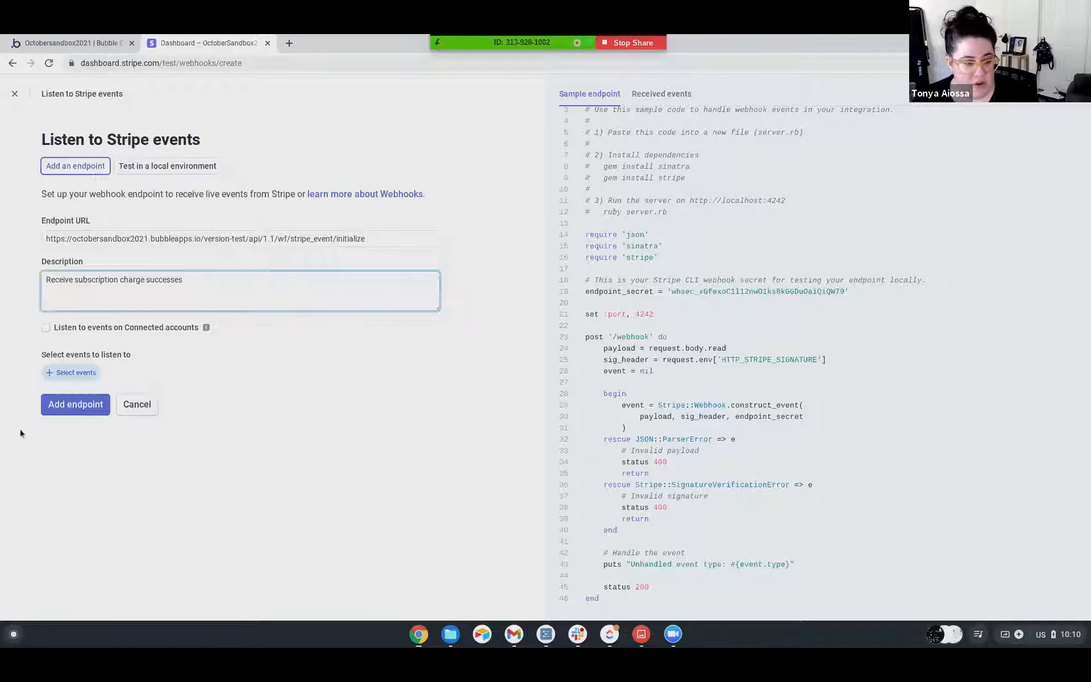
left_click(89, 404)
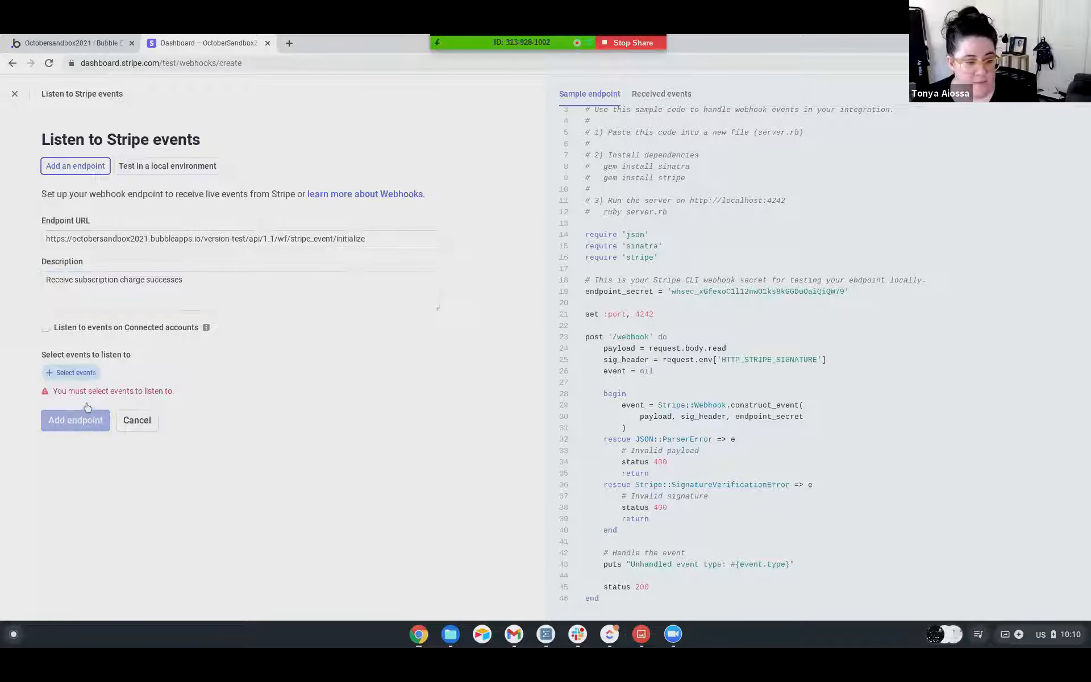
Choose charge.succeeded from the Charge events as an event for the webhook endpoint to listen to.
left_click(60, 376)
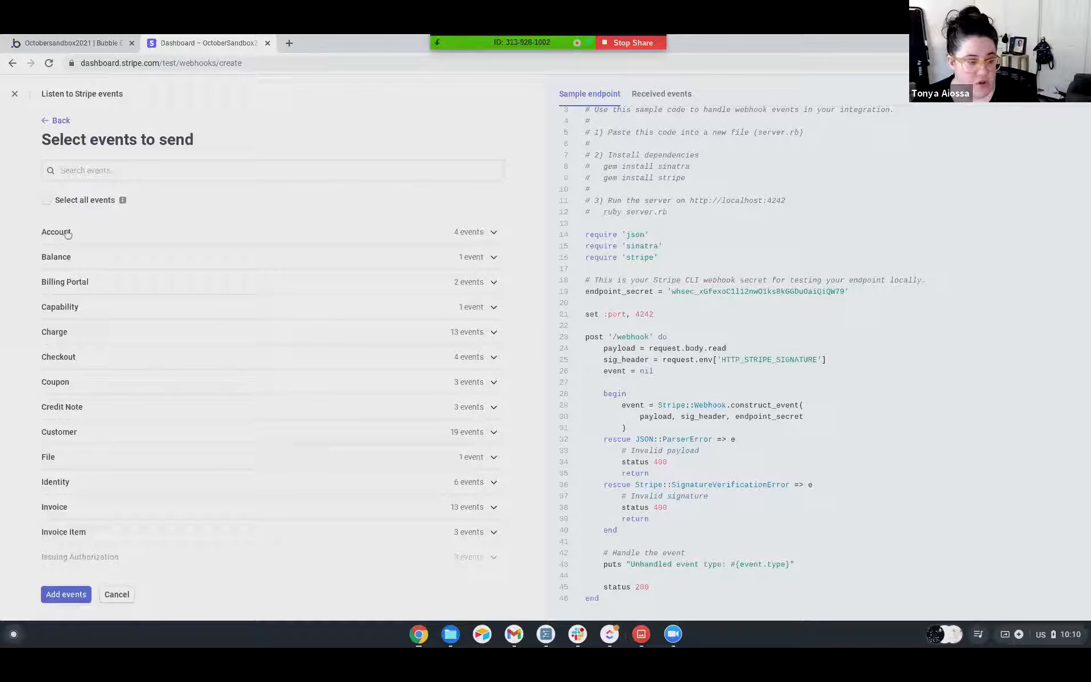
scroll(63, 299, "down", 1)
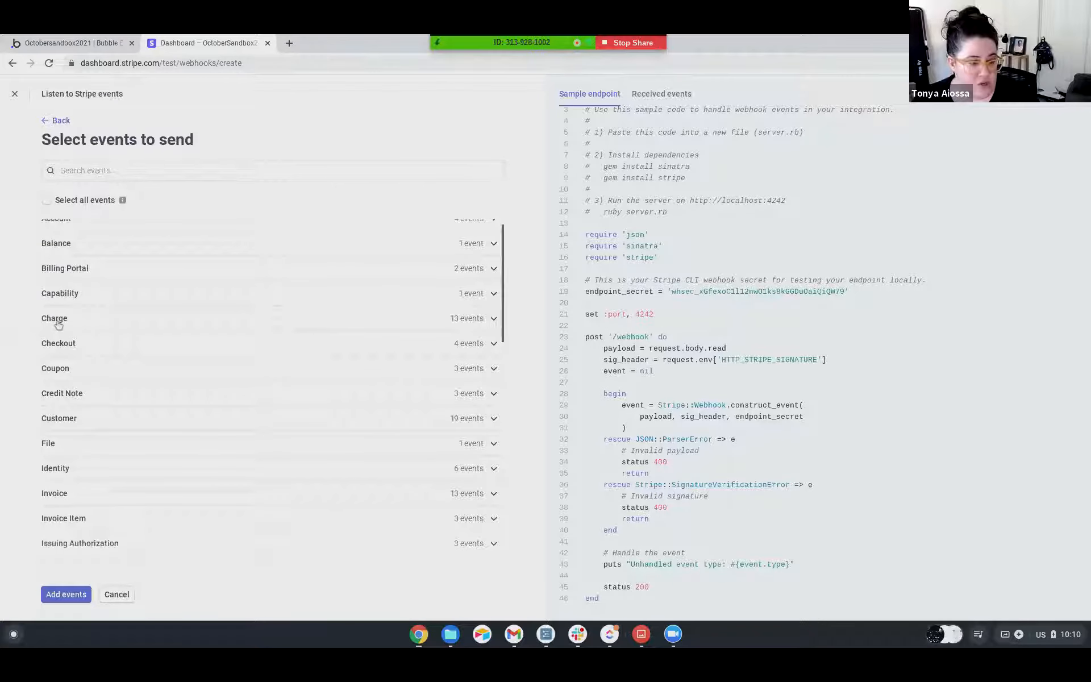
left_click(492, 319)
scroll(162, 321, "down", 4)
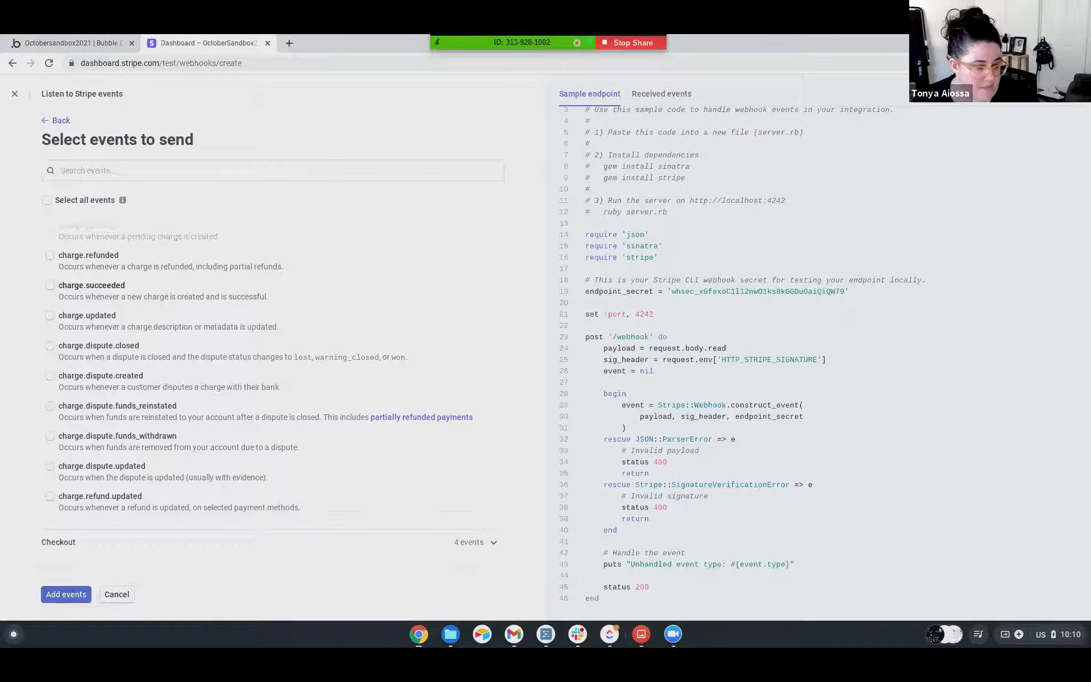
left_click(52, 290)
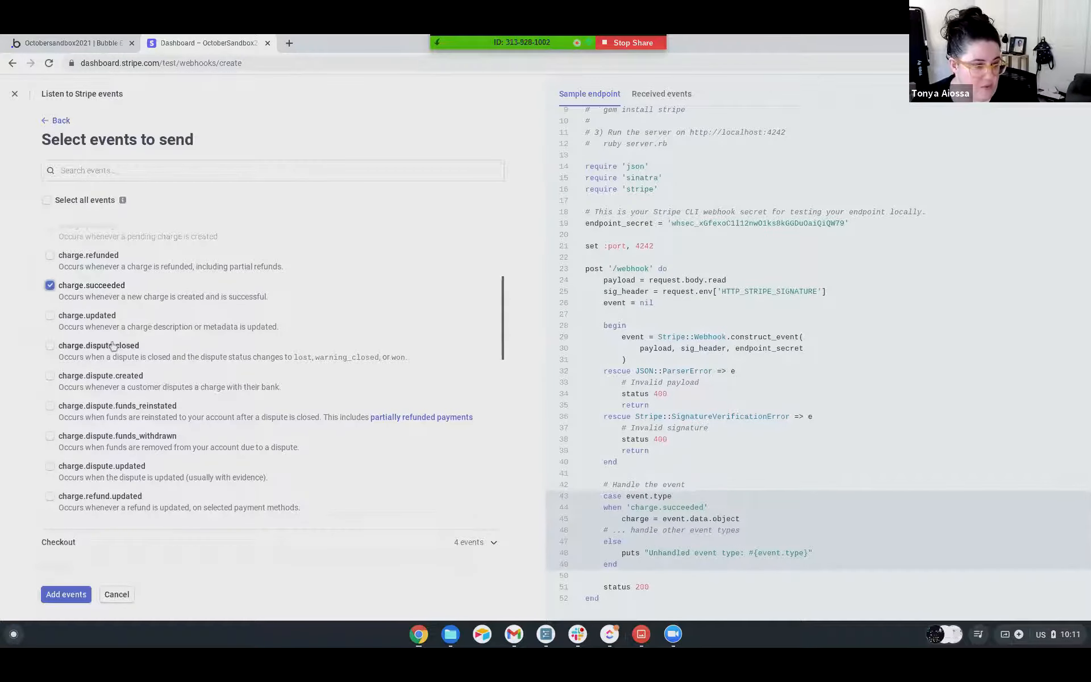
Examine the other webhook event categories, including the Subscription Schedule events, for ones relevant to subscription charges.
scroll(114, 347, "up", 3)
scroll(126, 356, "up", 1)
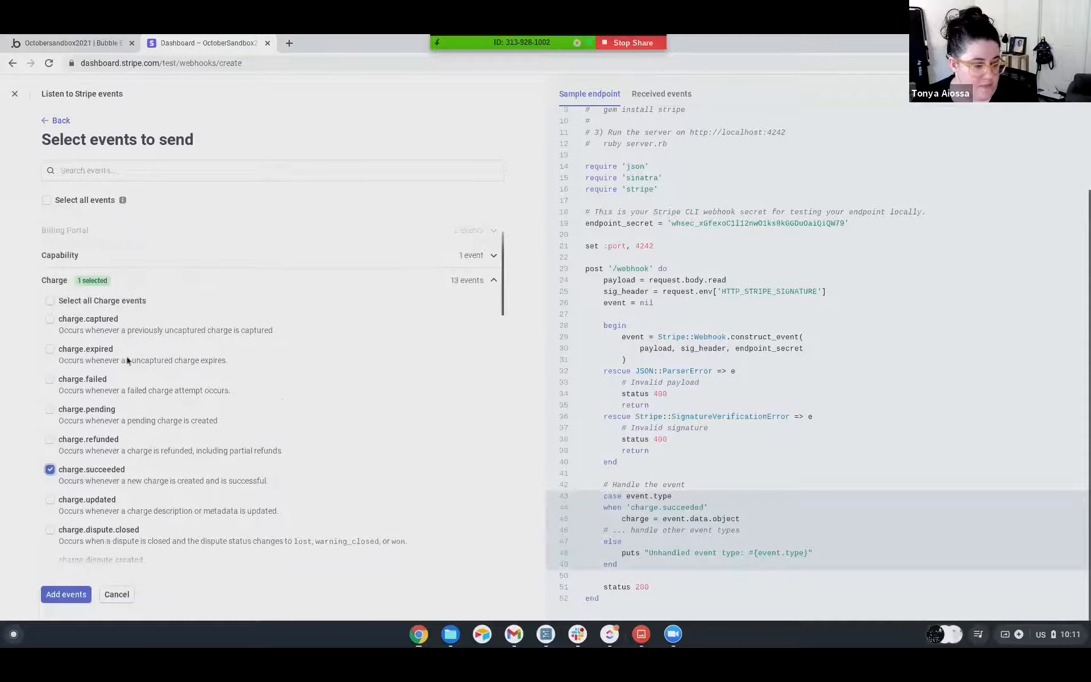
scroll(127, 360, "down", 5)
scroll(93, 486, "down", 8)
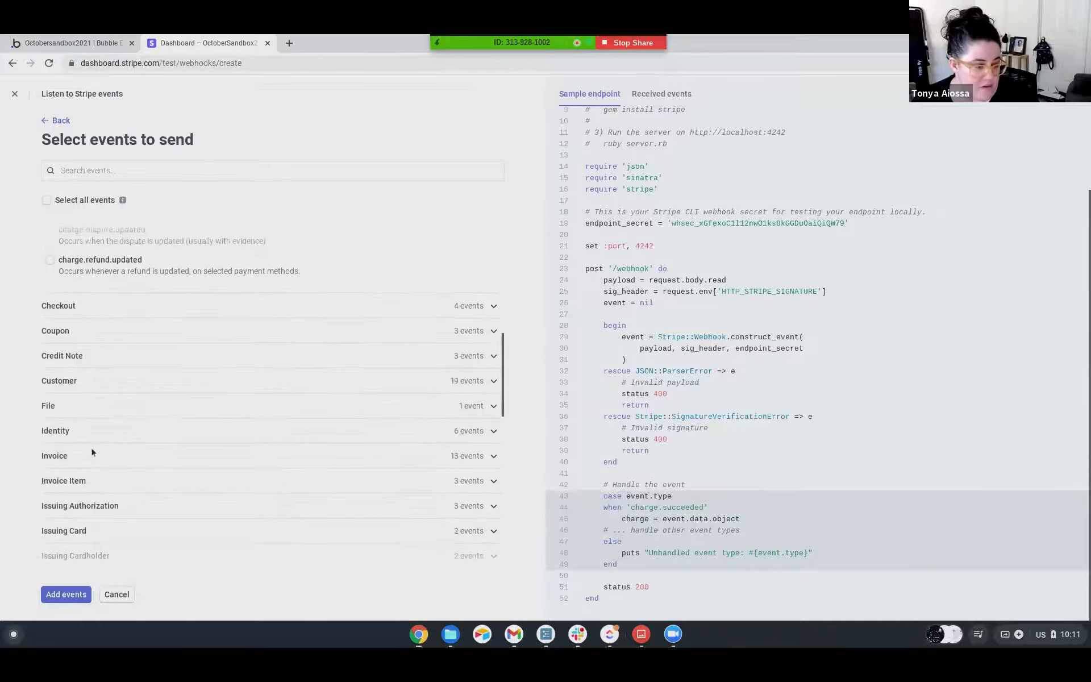
scroll(90, 443, "down", 4)
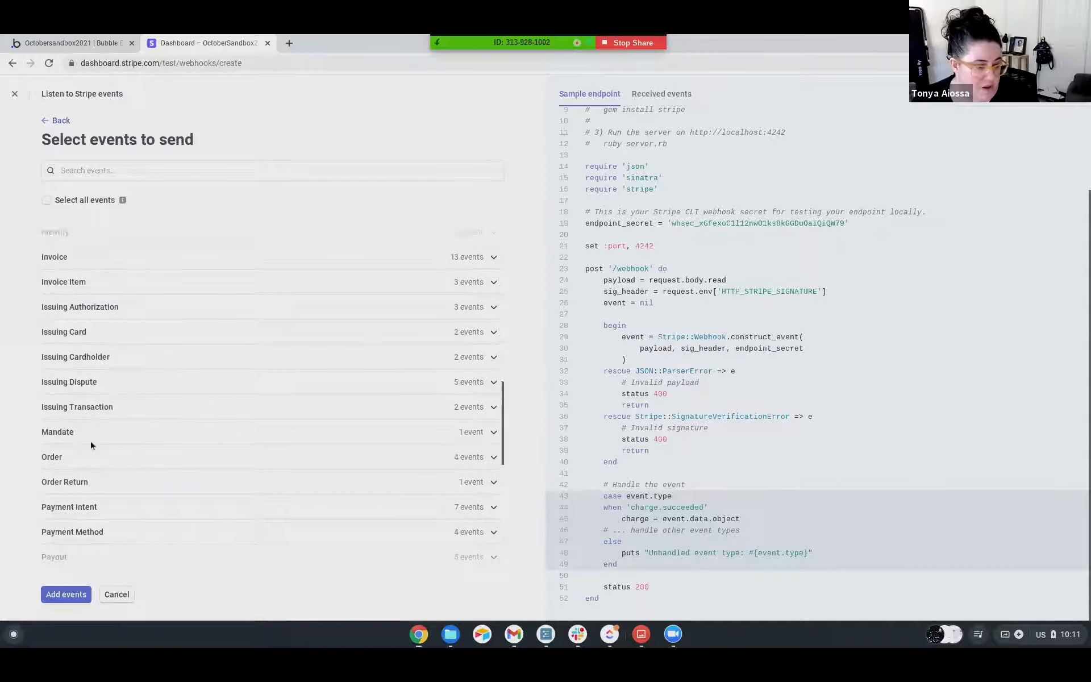
scroll(91, 446, "down", 5)
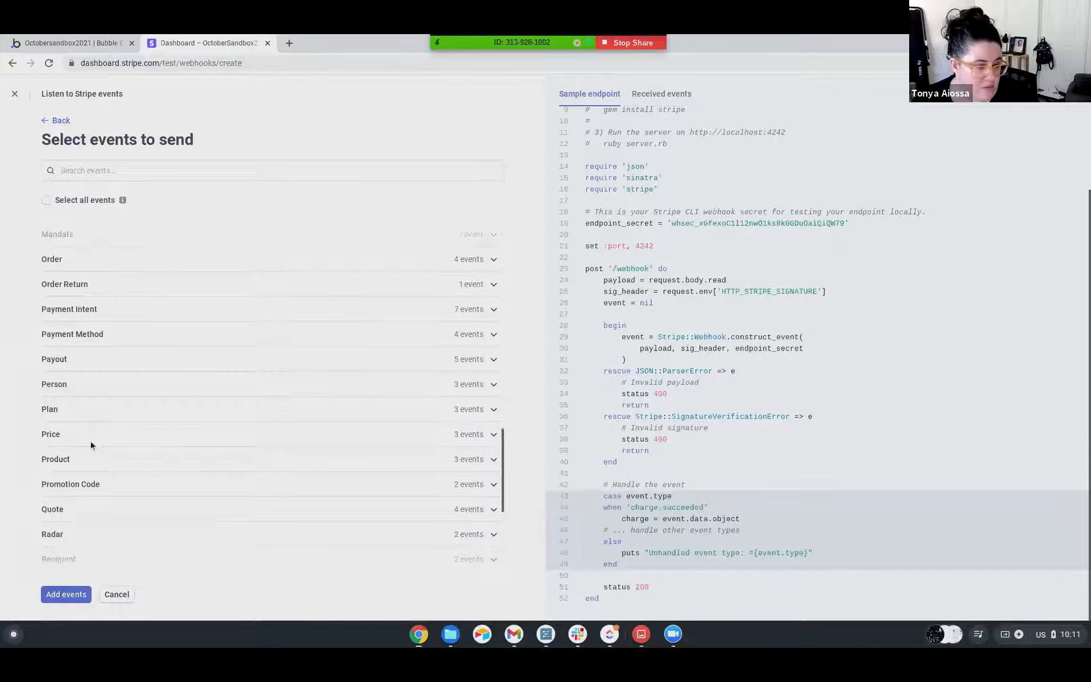
scroll(92, 438, "down", 3)
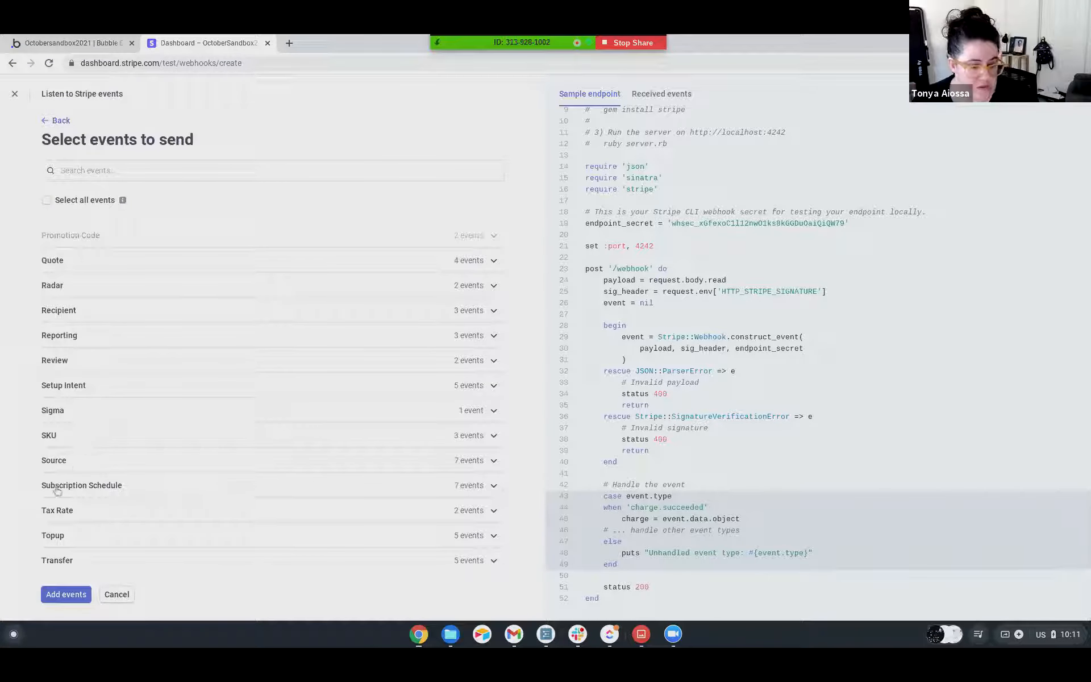
left_click(494, 486)
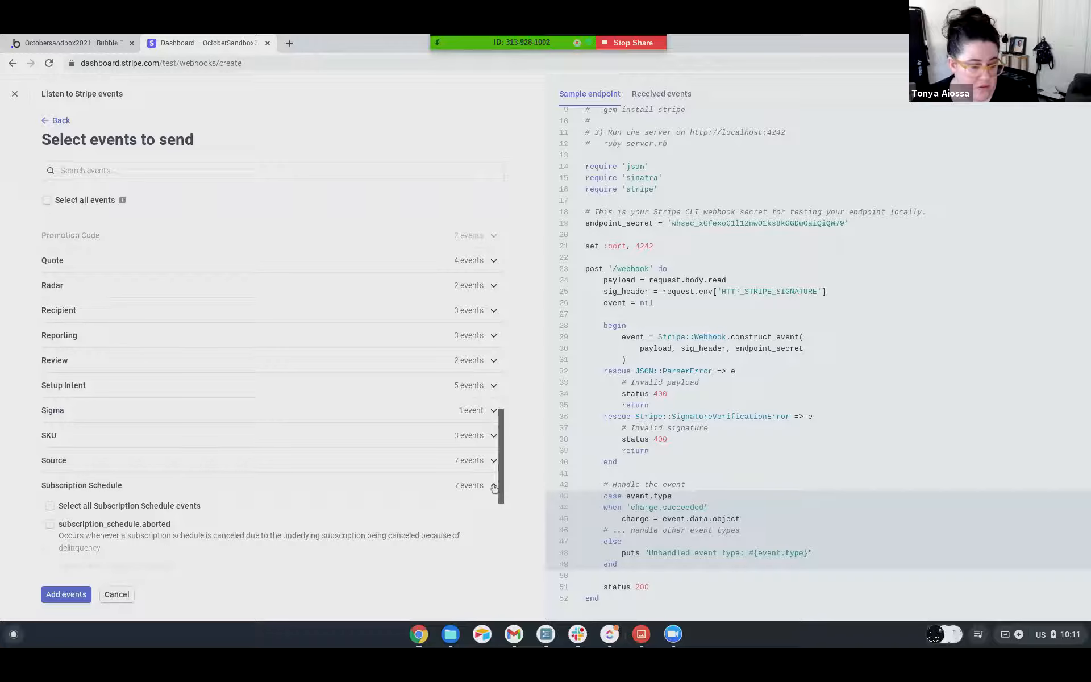
scroll(136, 404, "down", 3)
scroll(124, 385, "down", 1)
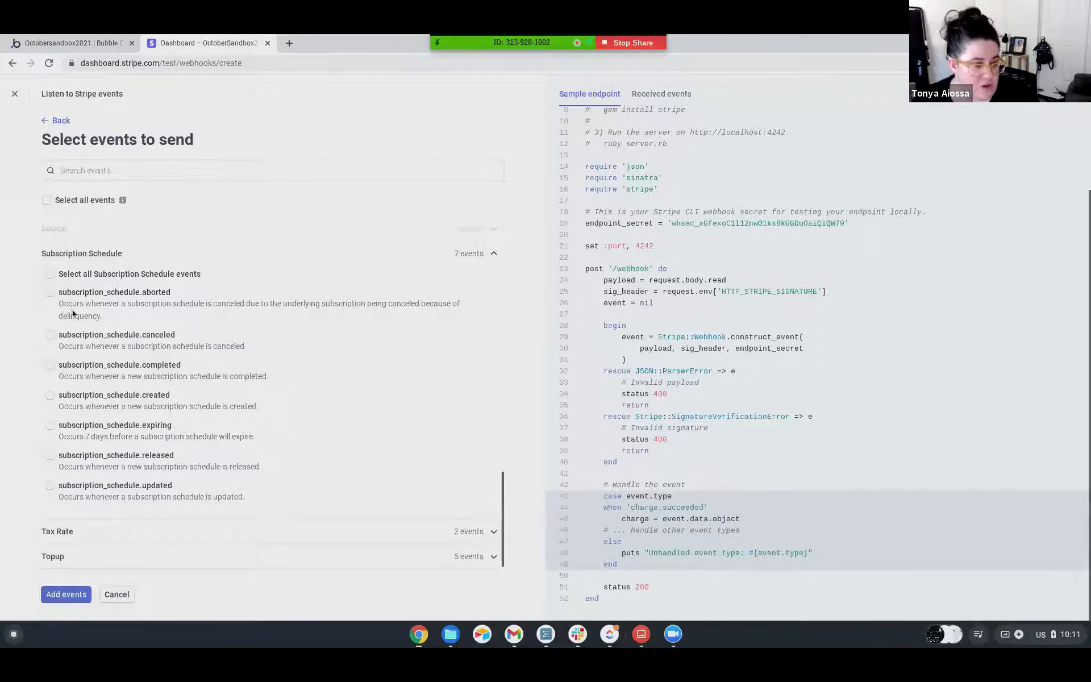
scroll(73, 309, "down", 1)
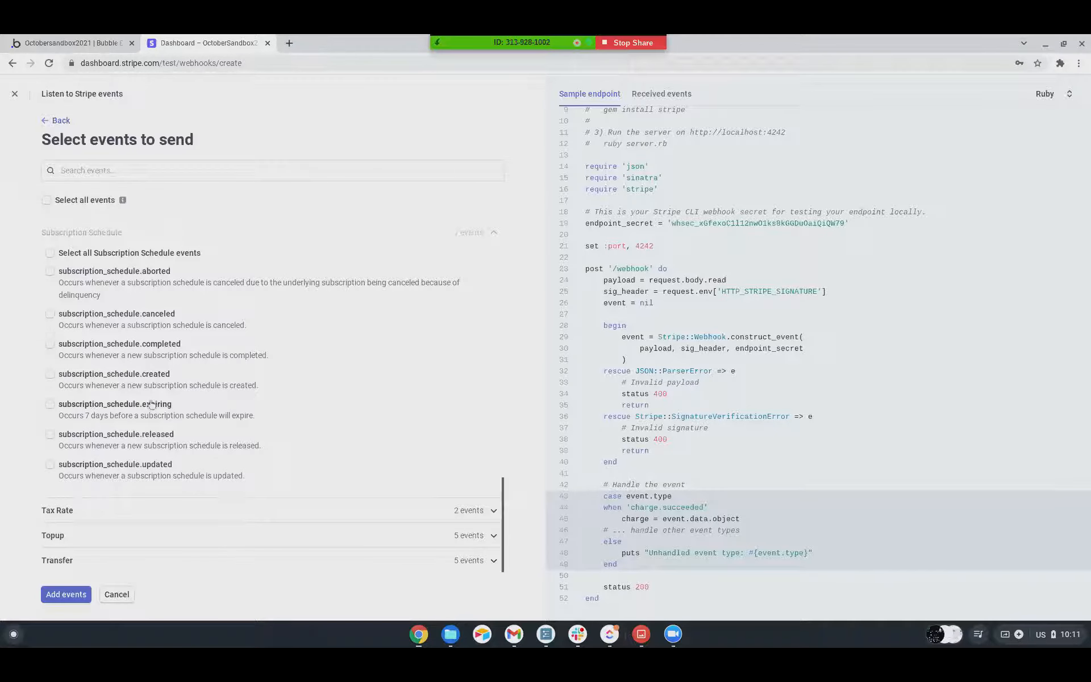
scroll(151, 408, "up", 15)
scroll(150, 401, "up", 2)
scroll(150, 392, "down", 5)
scroll(149, 383, "down", 3)
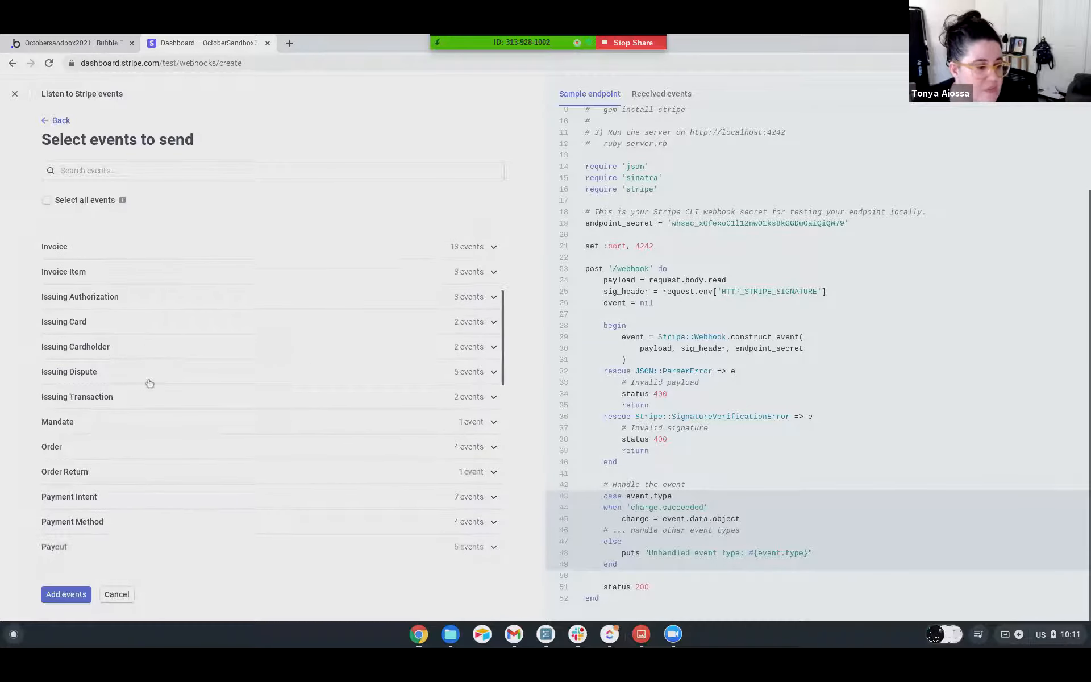
scroll(173, 370, "down", 5)
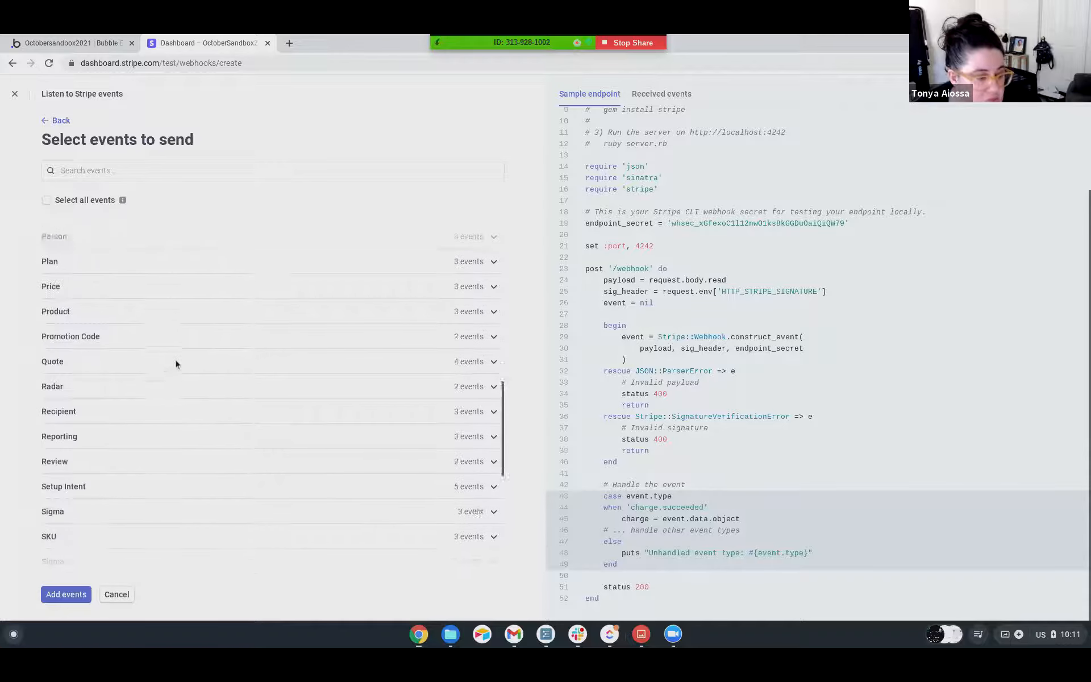
scroll(175, 364, "up", 15)
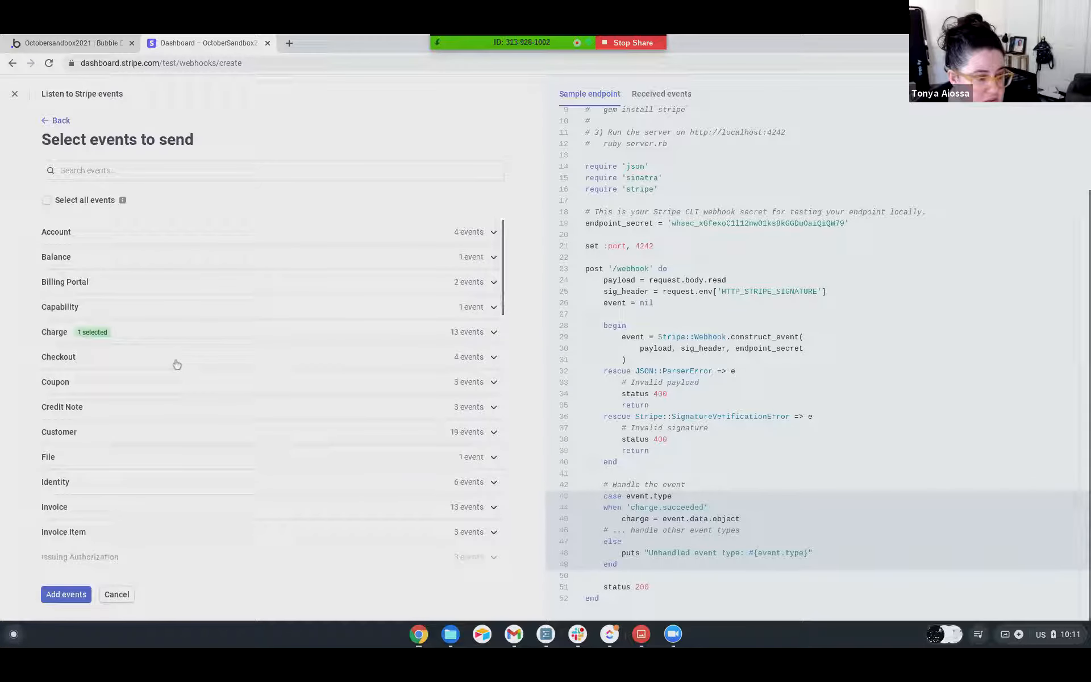
scroll(369, 373, "down", 2)
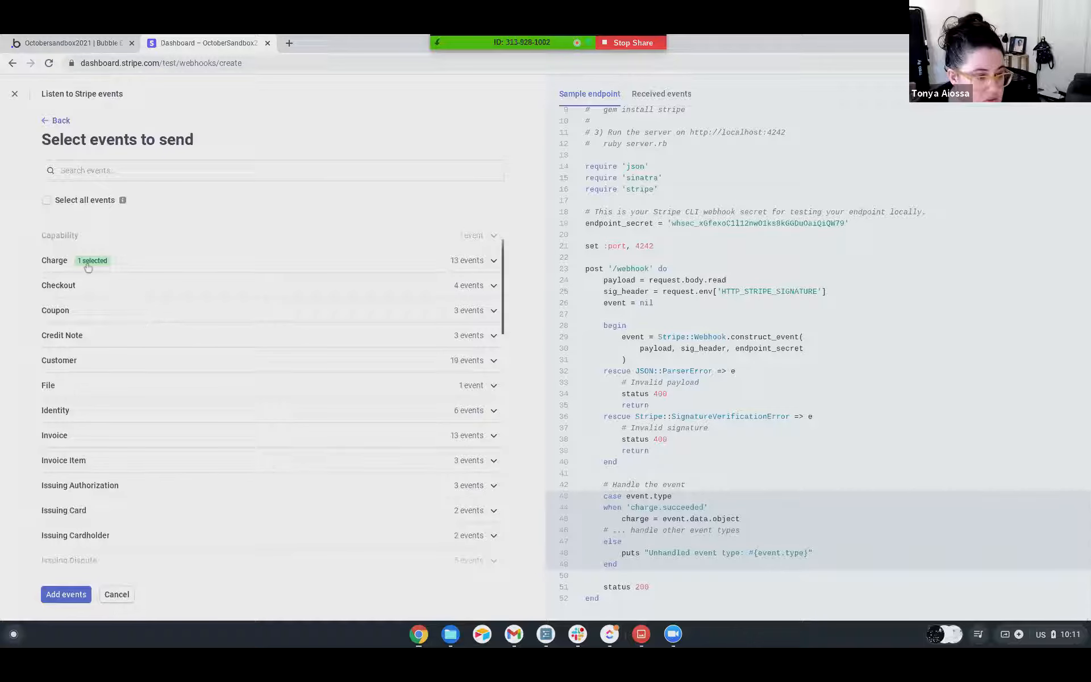
Confirm the chosen charge.succeeded event and add the webhook endpoint.
left_click(65, 592)
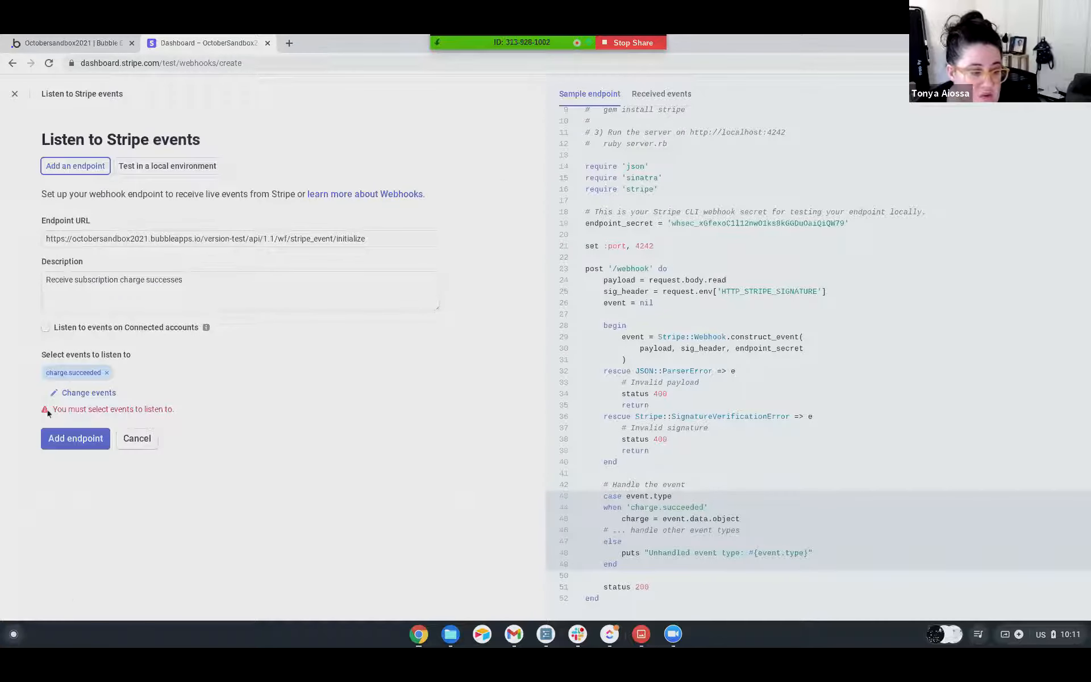
left_click(84, 438)
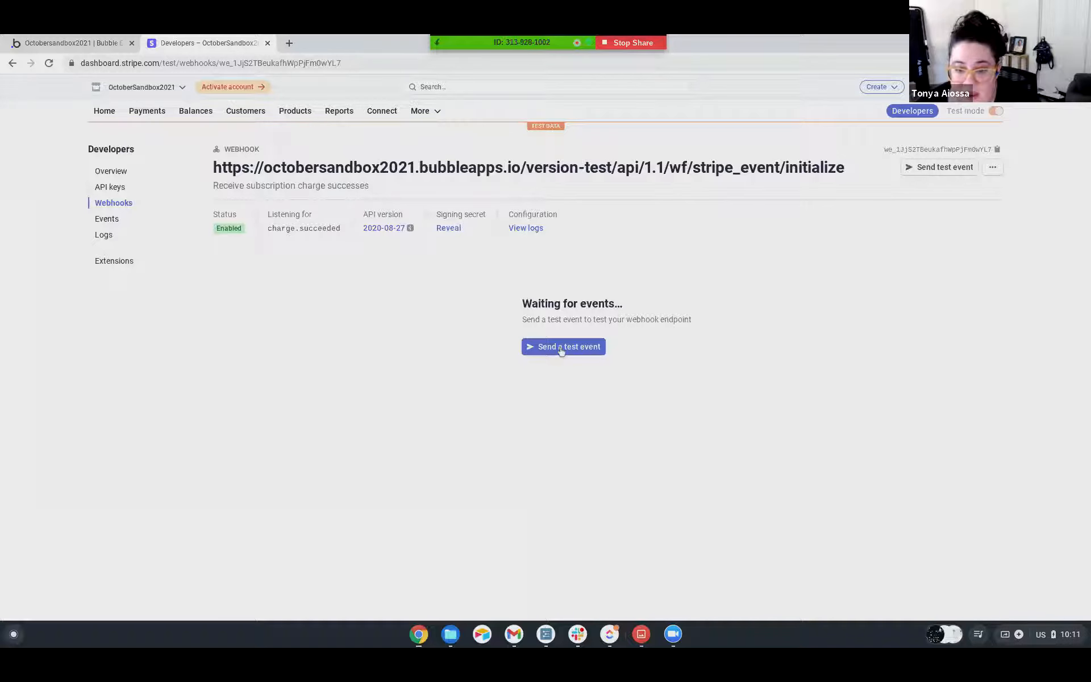
Check Bubble's request detection, send a charge.succeeded test event from the Stripe webhook, and return to Bubble.
left_click(56, 43)
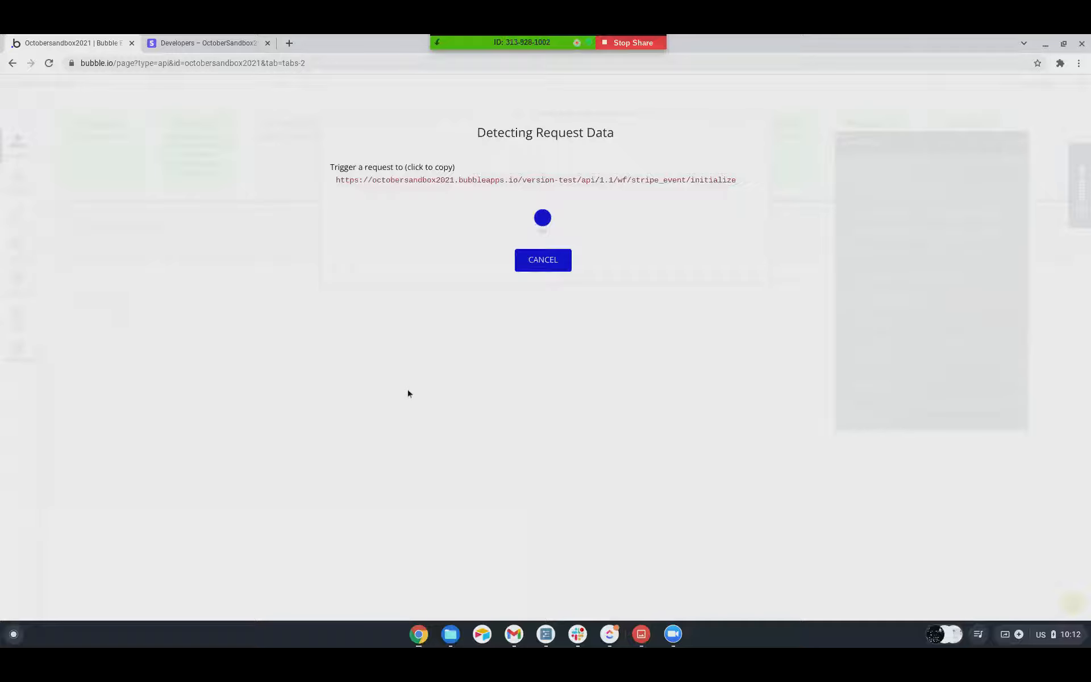
left_click(195, 44)
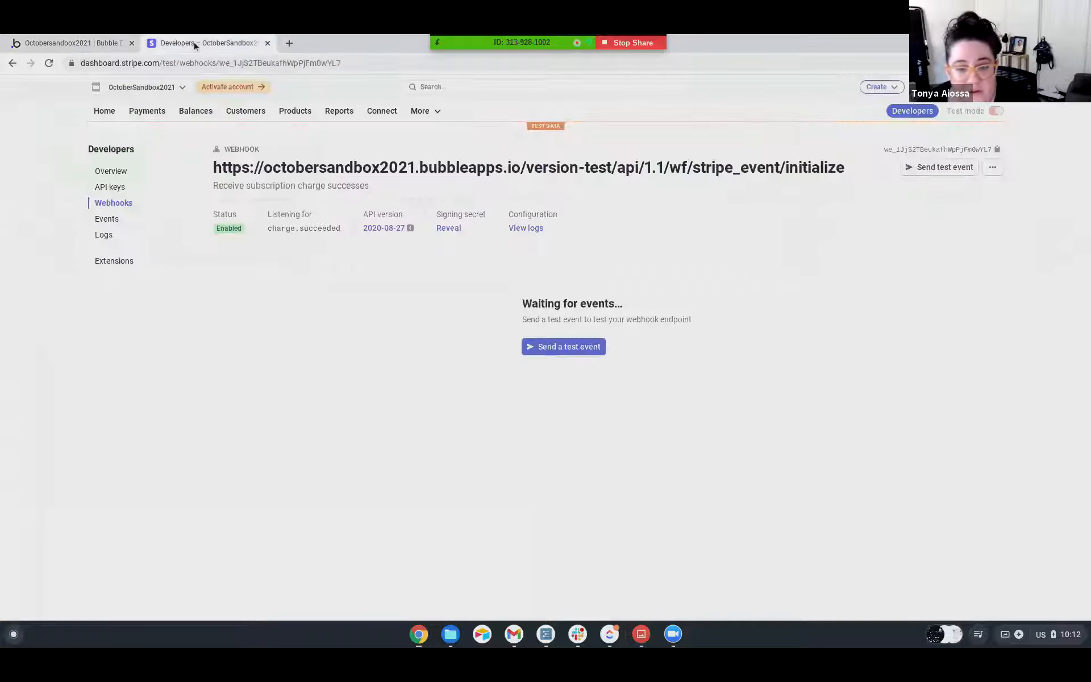
left_click(564, 346)
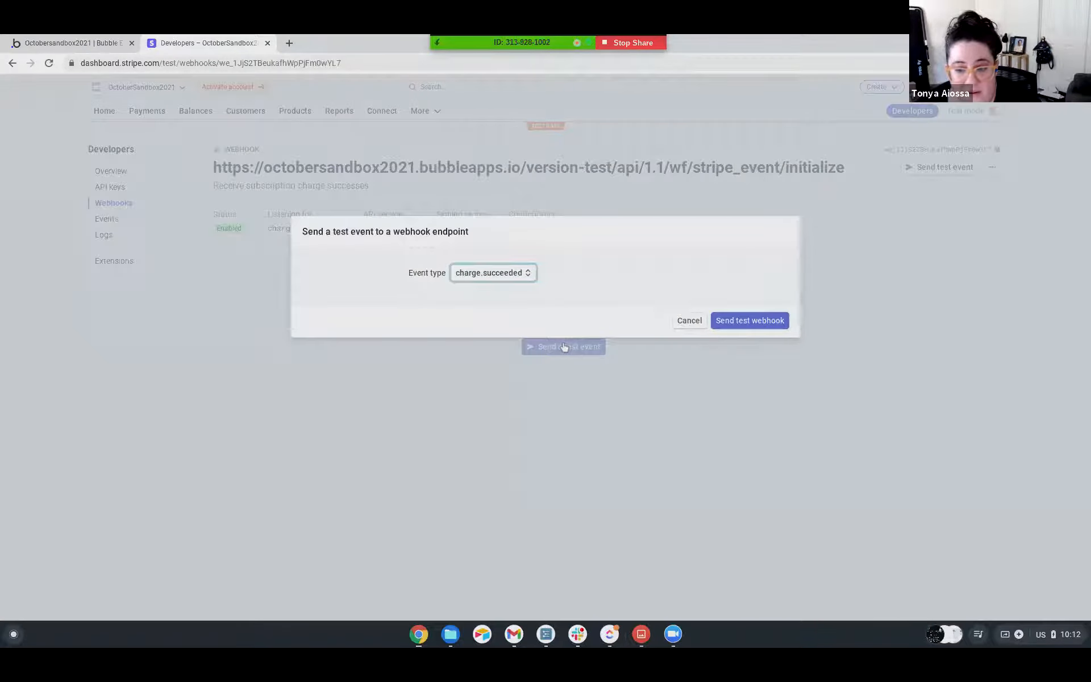
left_click(741, 322)
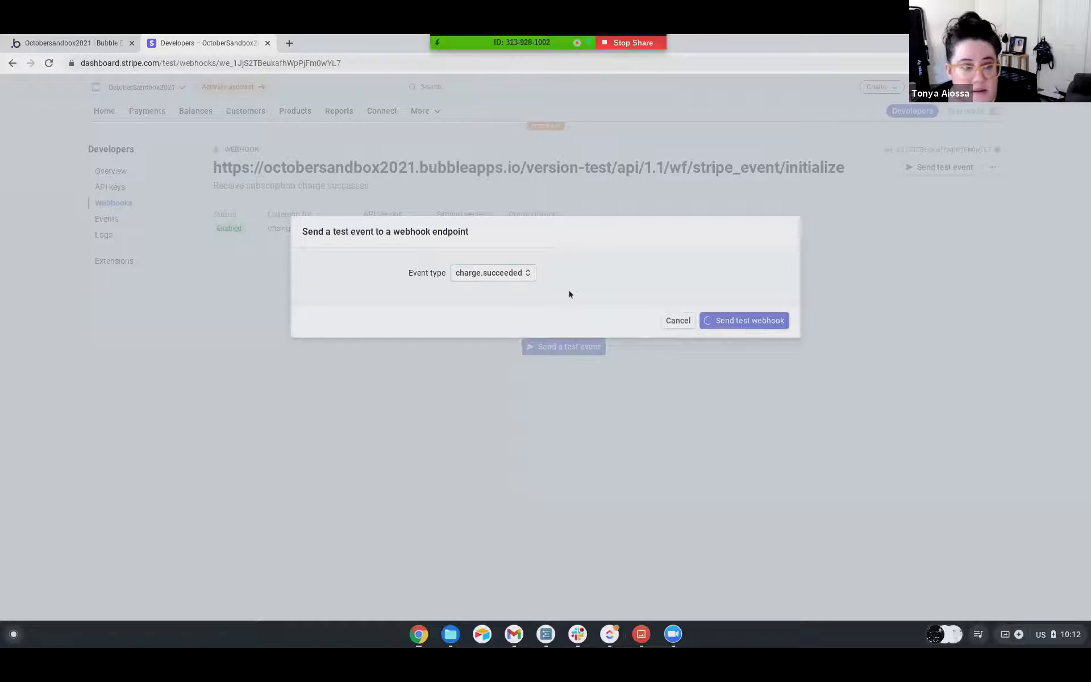
left_click(68, 43)
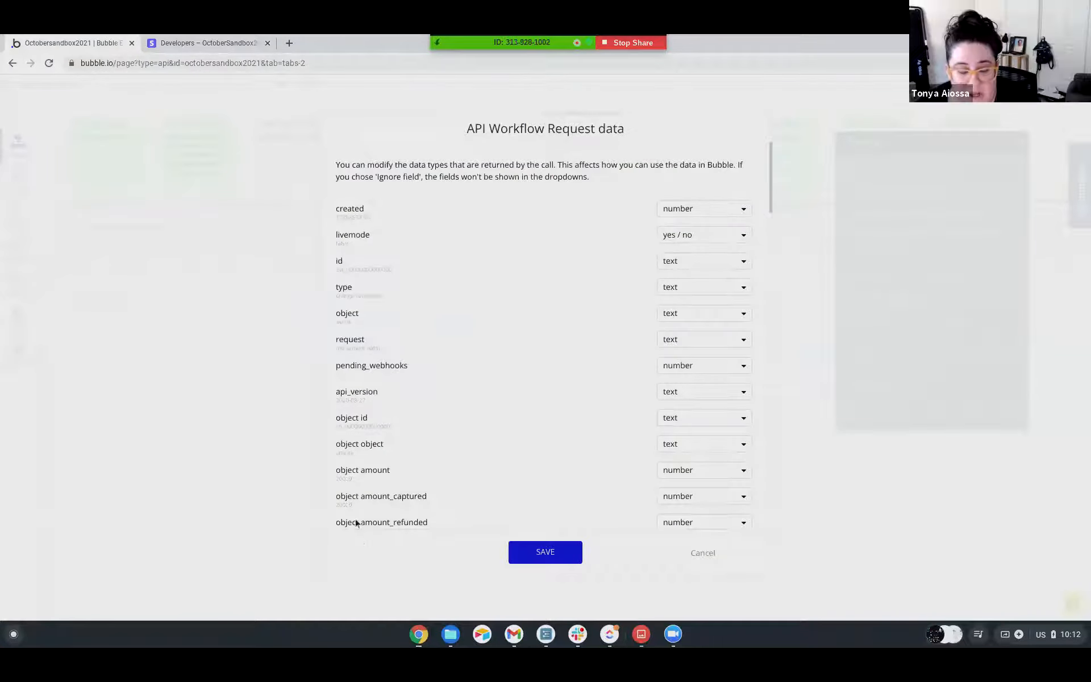
Review the detected API workflow request fields and save them with their suggested data types.
scroll(347, 310, "down", 3)
scroll(348, 310, "down", 10)
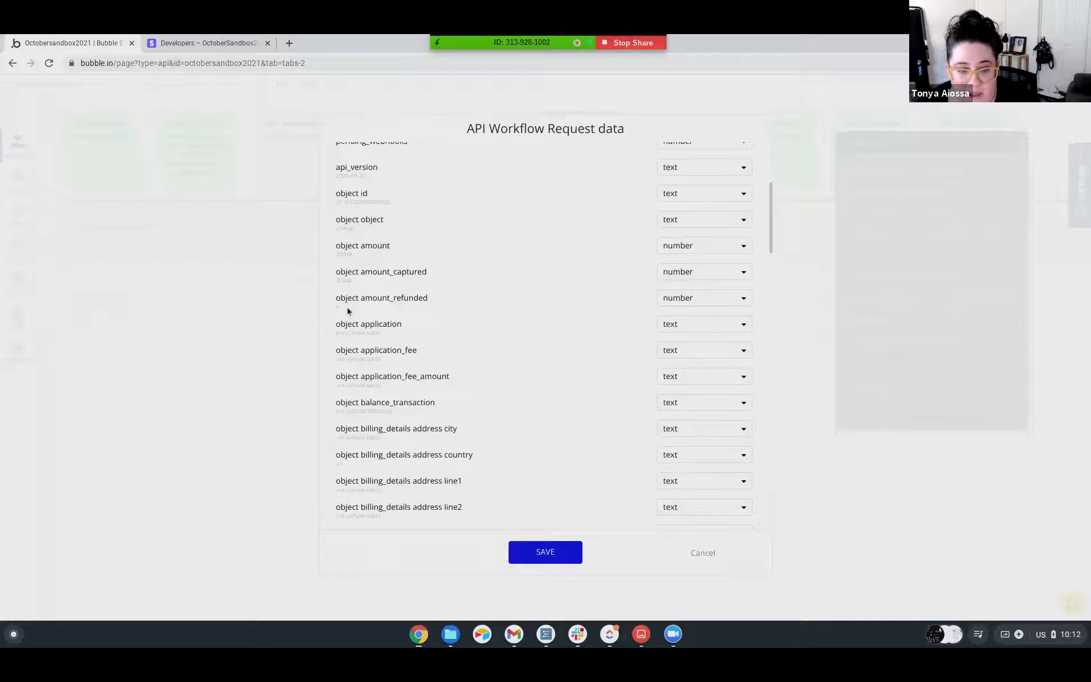
scroll(348, 311, "down", 9)
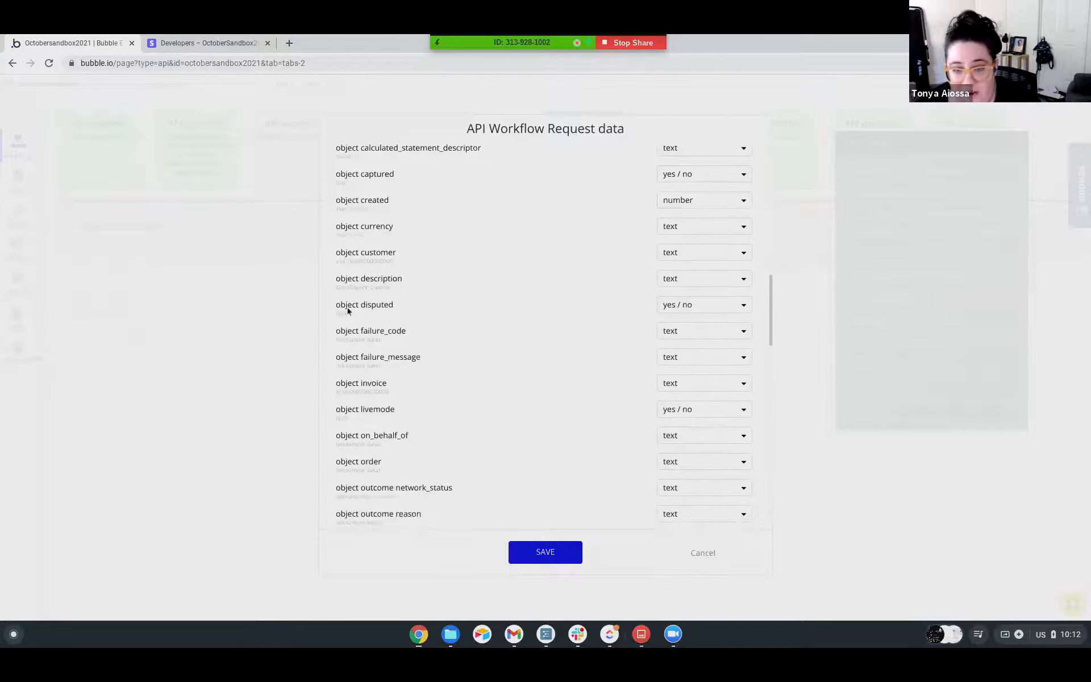
scroll(348, 311, "down", 10)
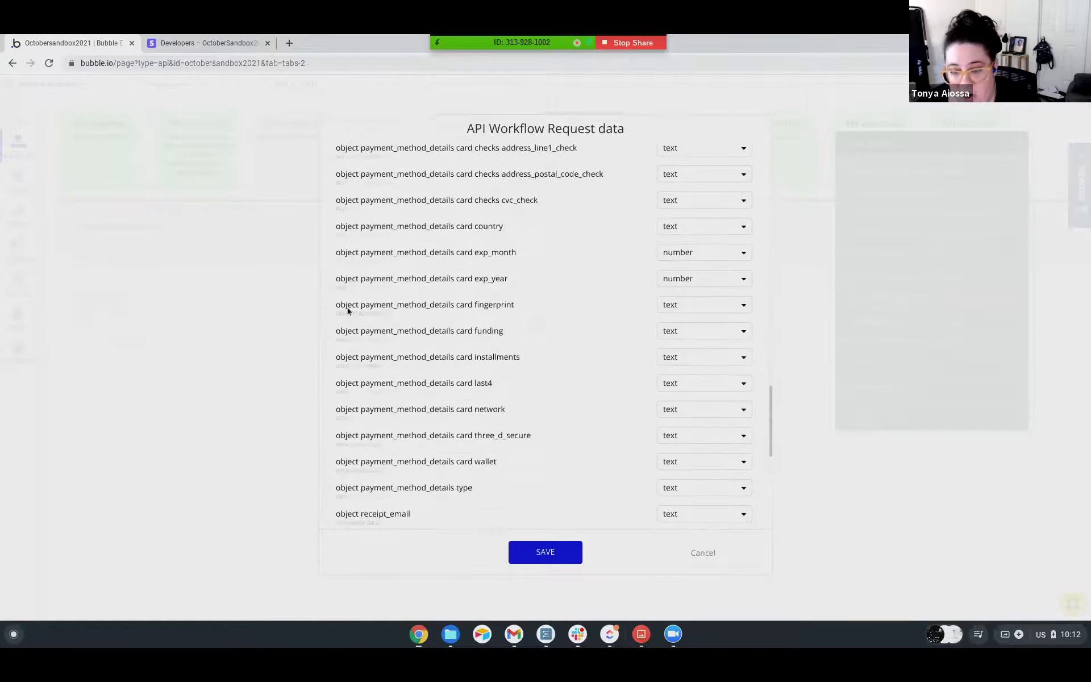
scroll(347, 311, "down", 1)
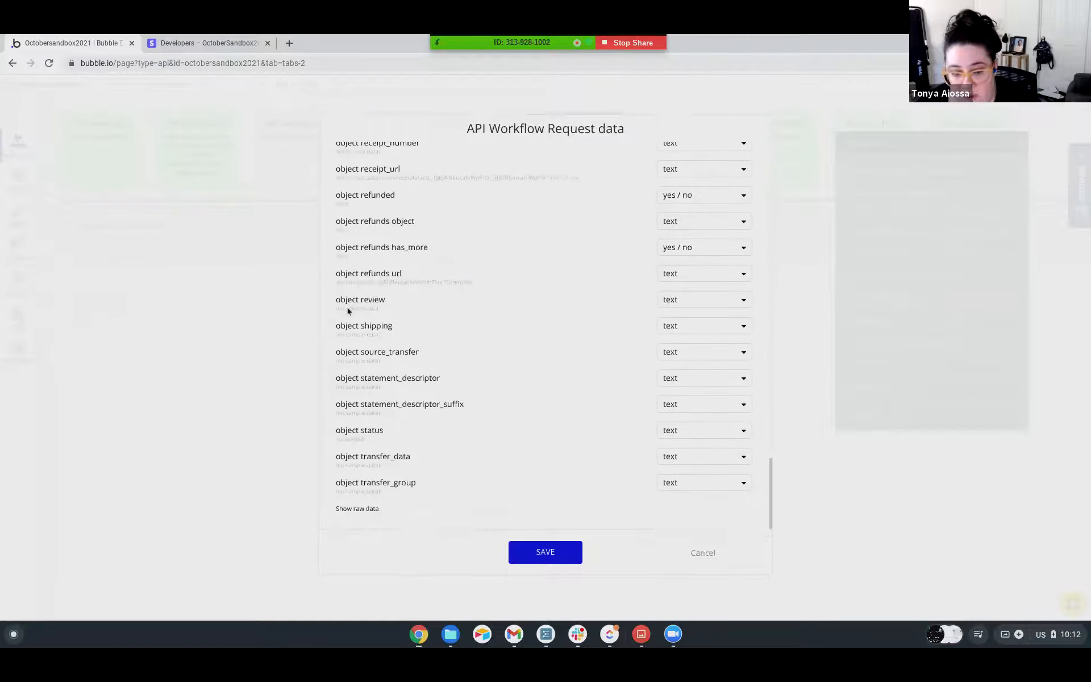
scroll(347, 311, "up", 20)
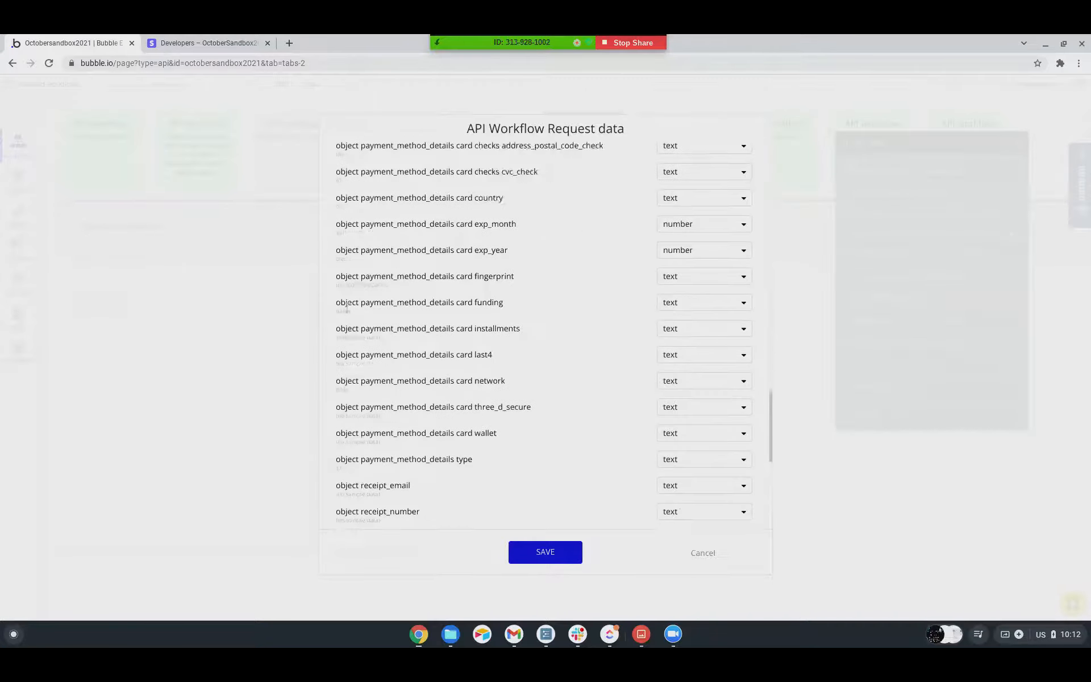
scroll(347, 306, "up", 12)
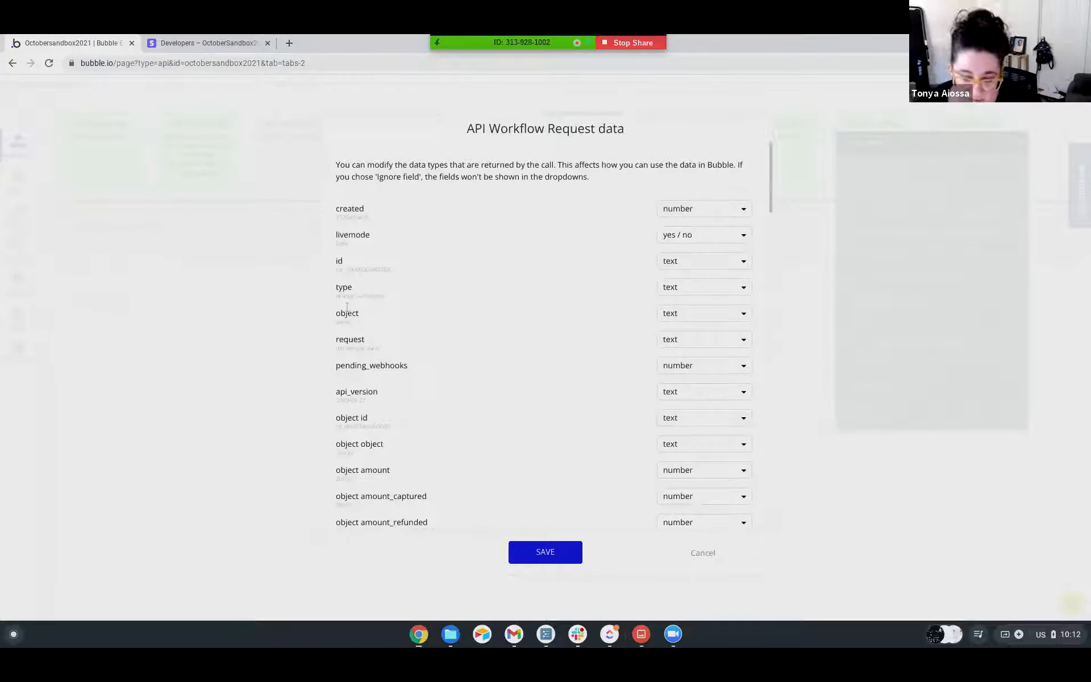
scroll(554, 281, "down", 1)
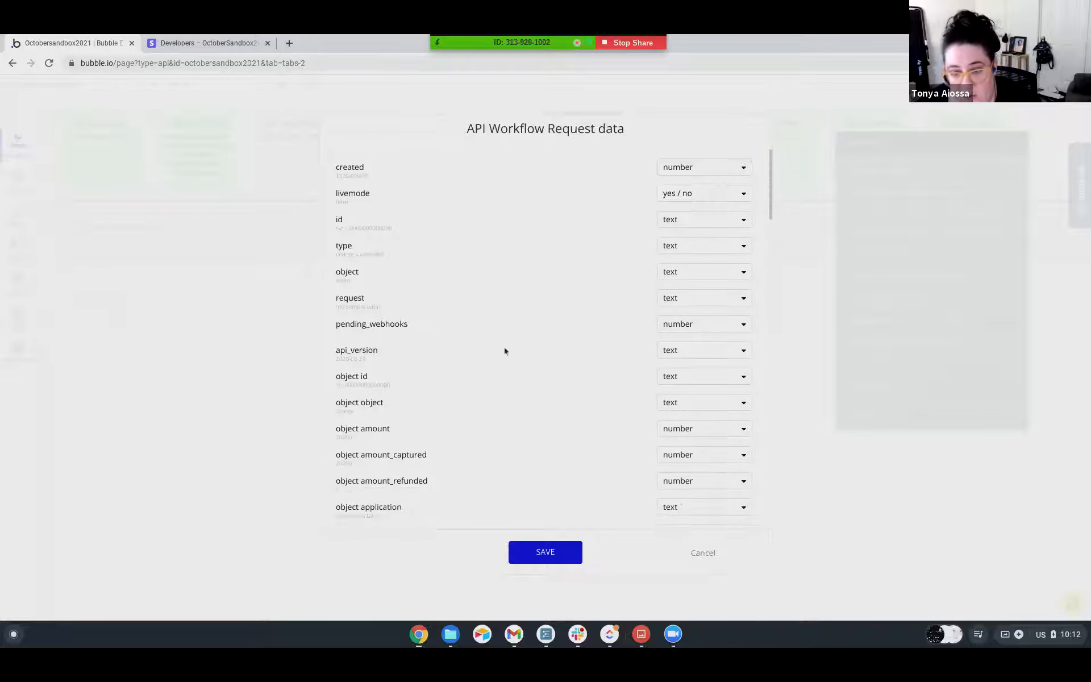
scroll(588, 373, "down", 1)
scroll(591, 369, "up", 2)
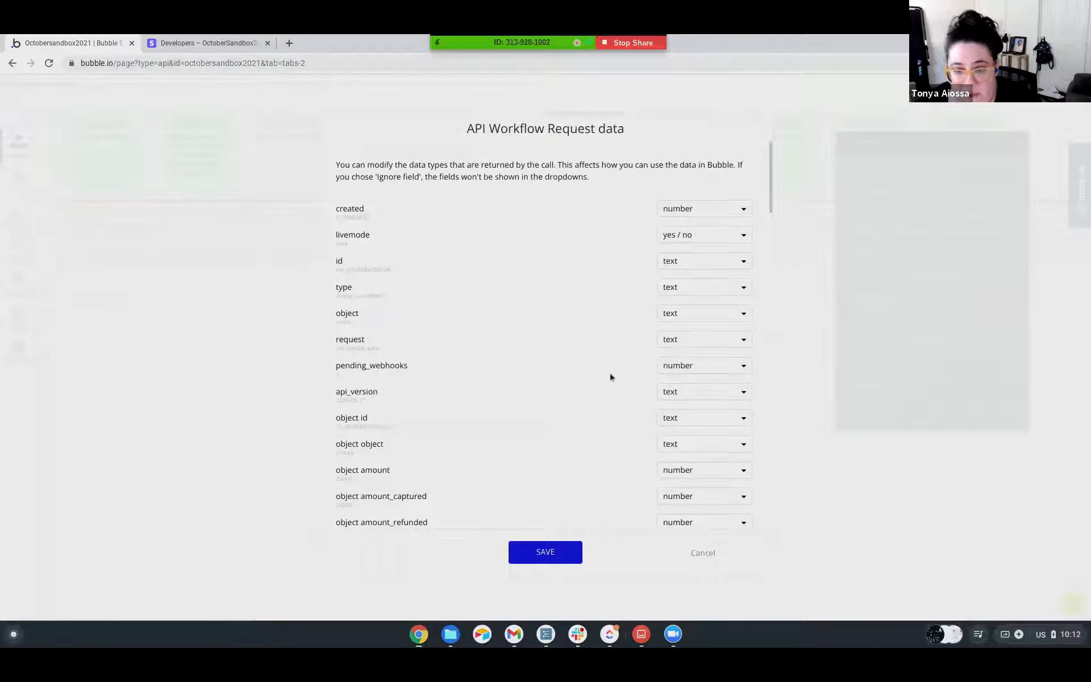
scroll(603, 378, "down", 1)
scroll(687, 307, "down", 12)
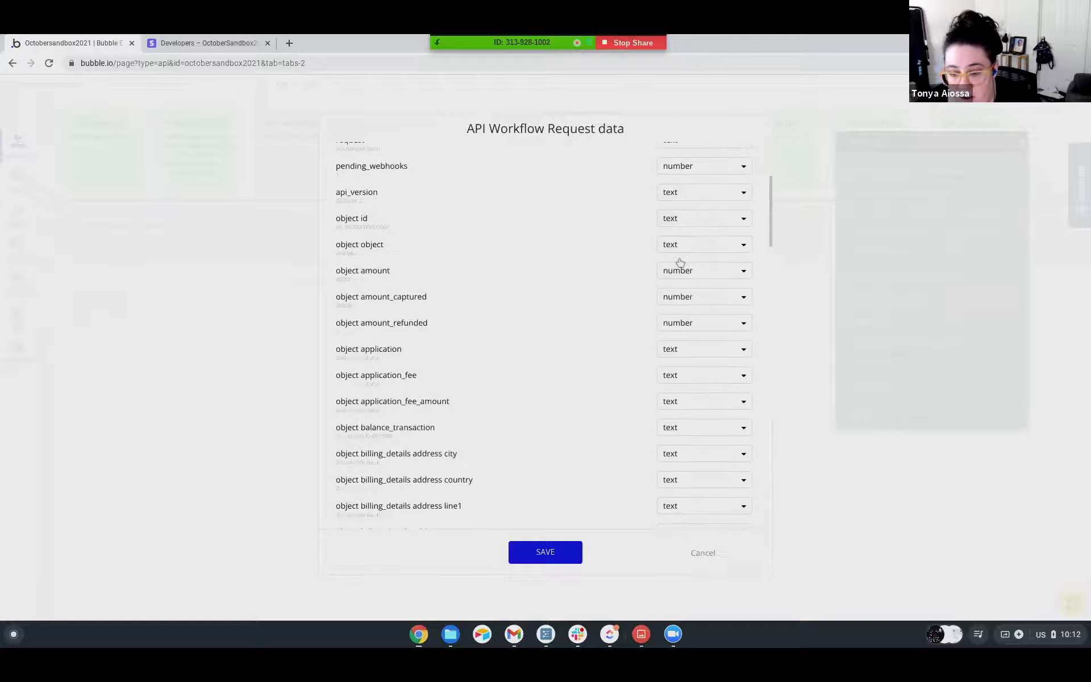
scroll(680, 261, "down", 15)
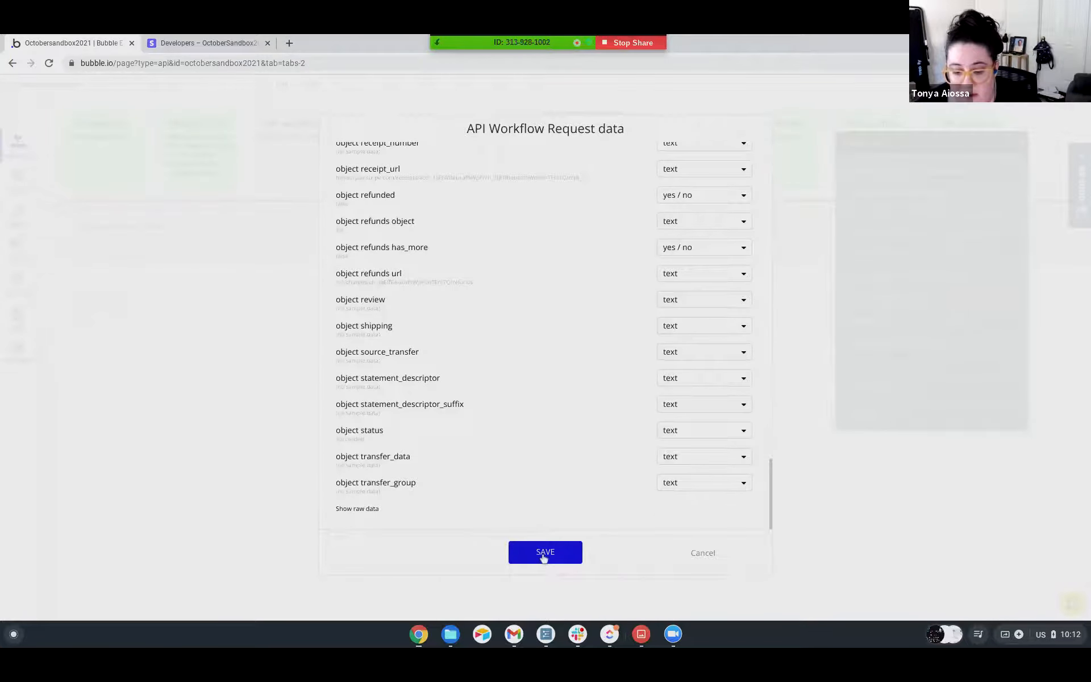
left_click(544, 554)
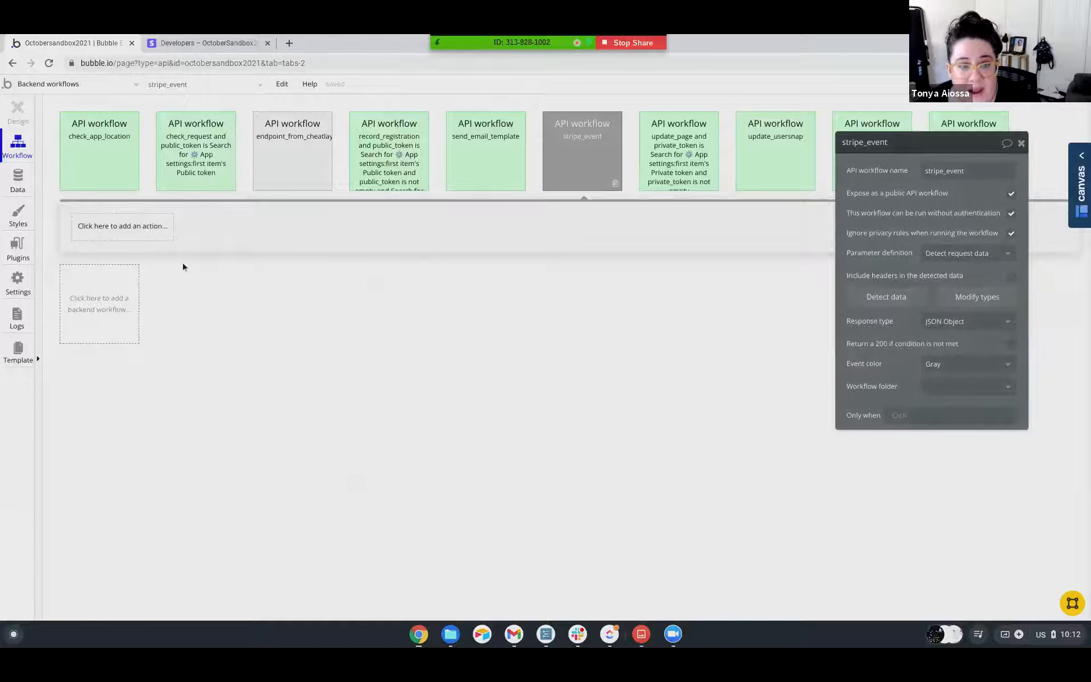
Switch to the Stripe webhook, close the test event dialog, and remove /initialize from the endpoint URL so it ends in stripe_event.
left_click(199, 44)
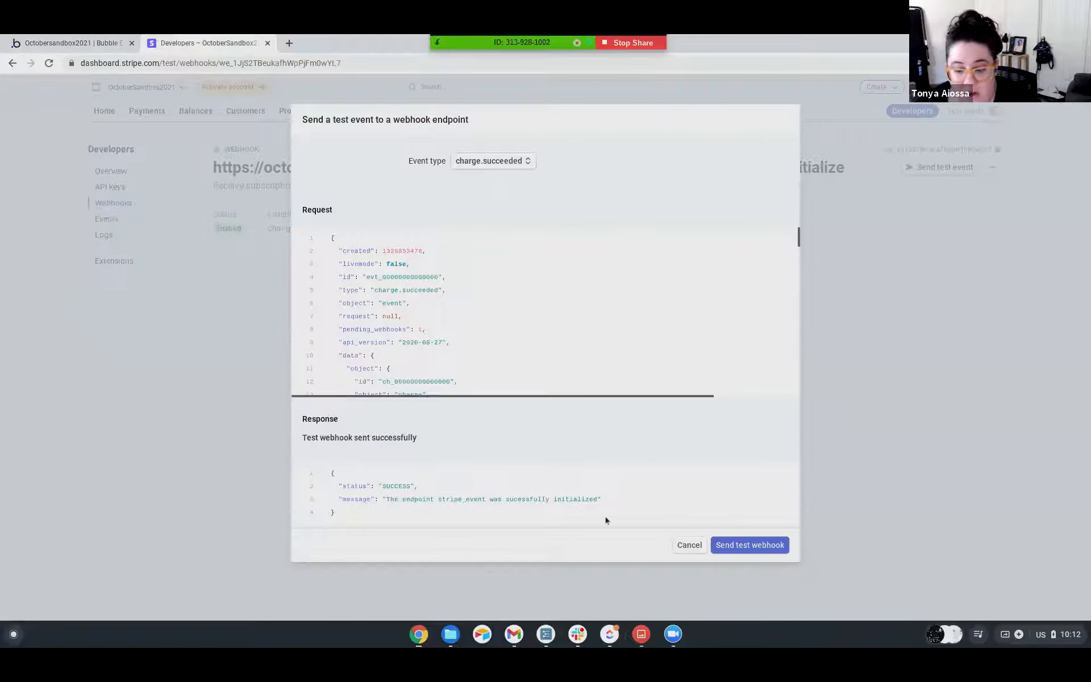
left_click(694, 547)
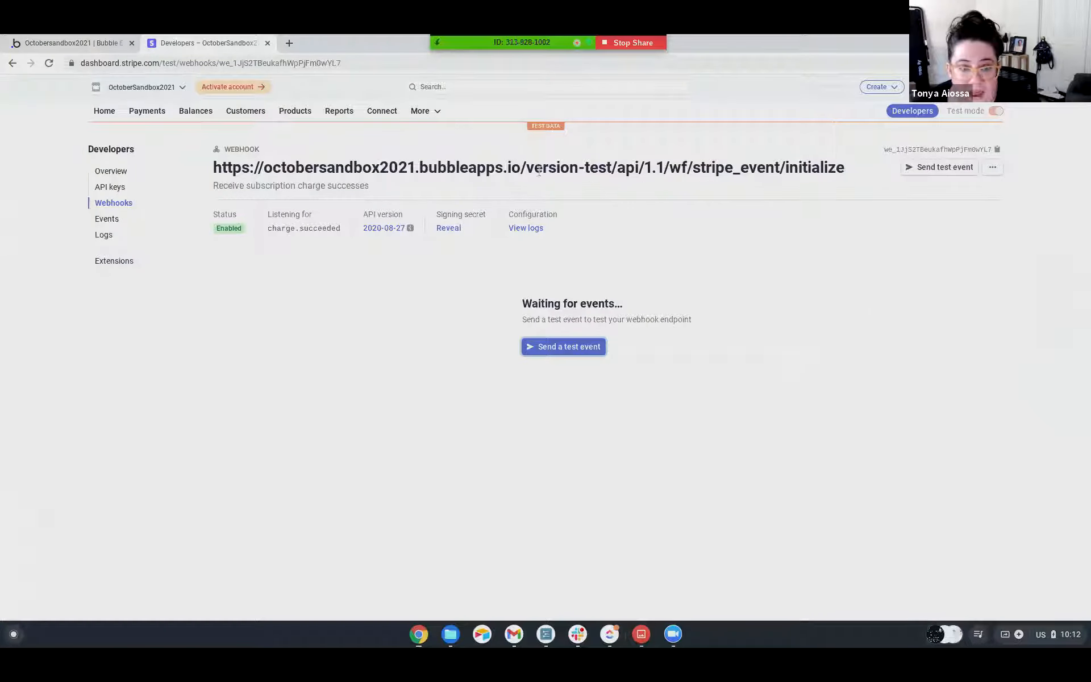
left_click(992, 167)
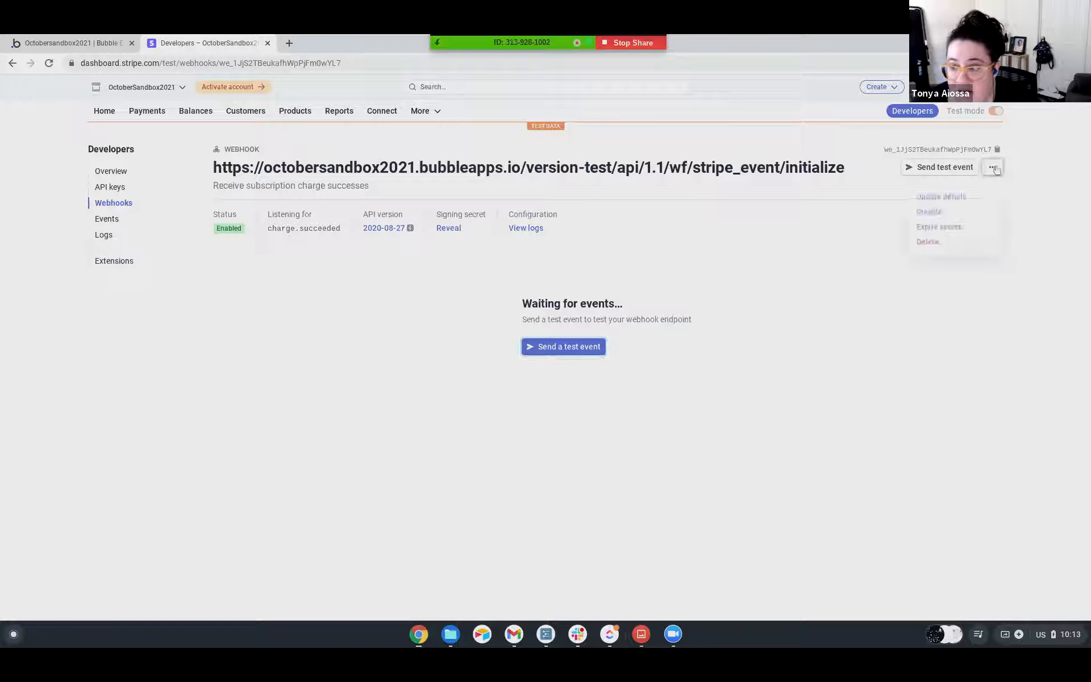
left_click(939, 196)
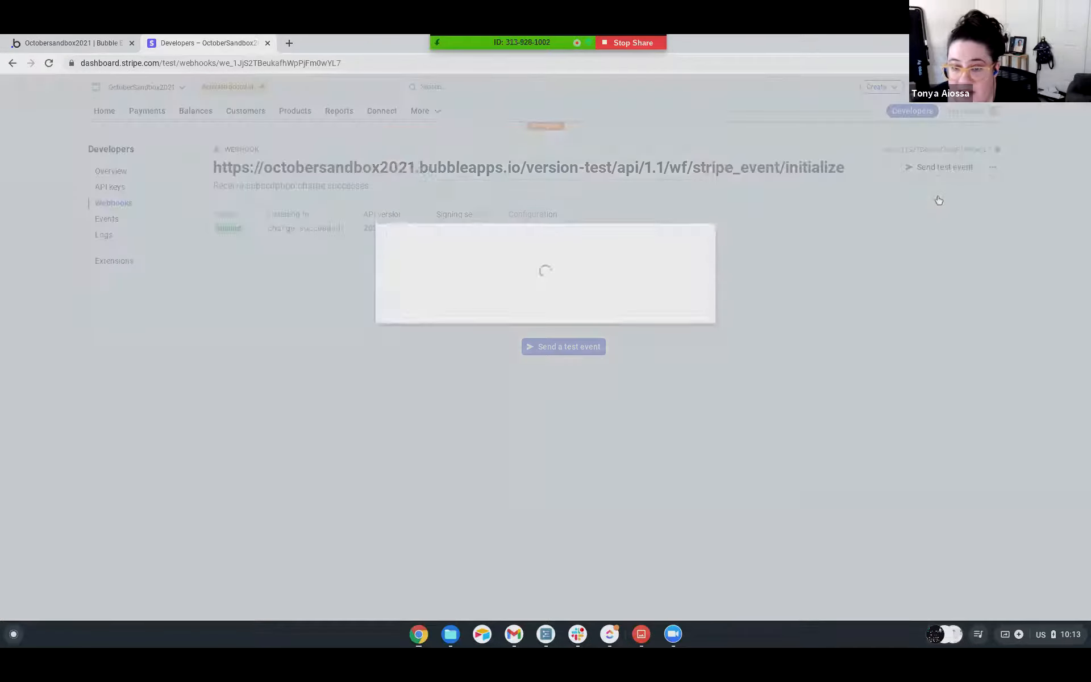
left_click_drag(674, 187, 713, 195)
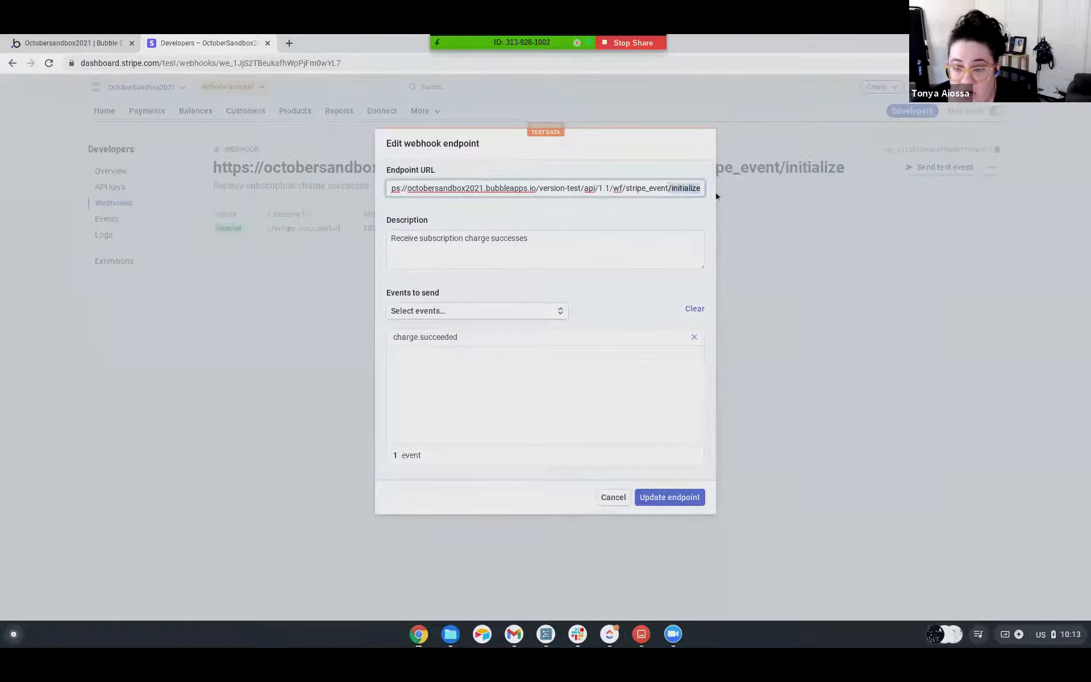
key("BackSpace")
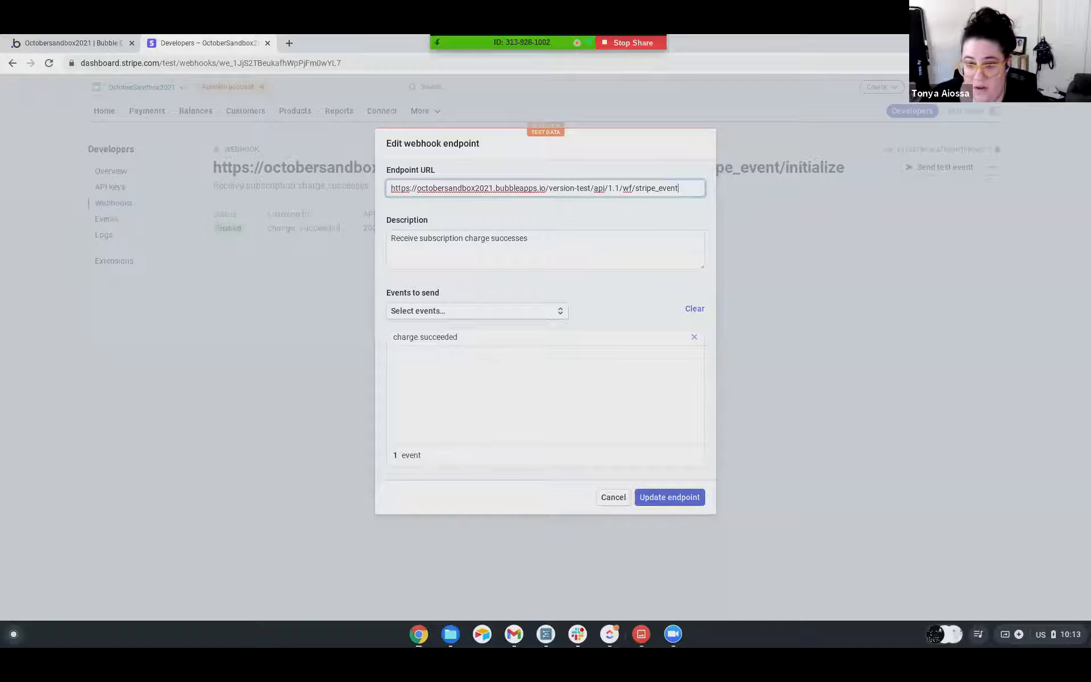
left_click(669, 498)
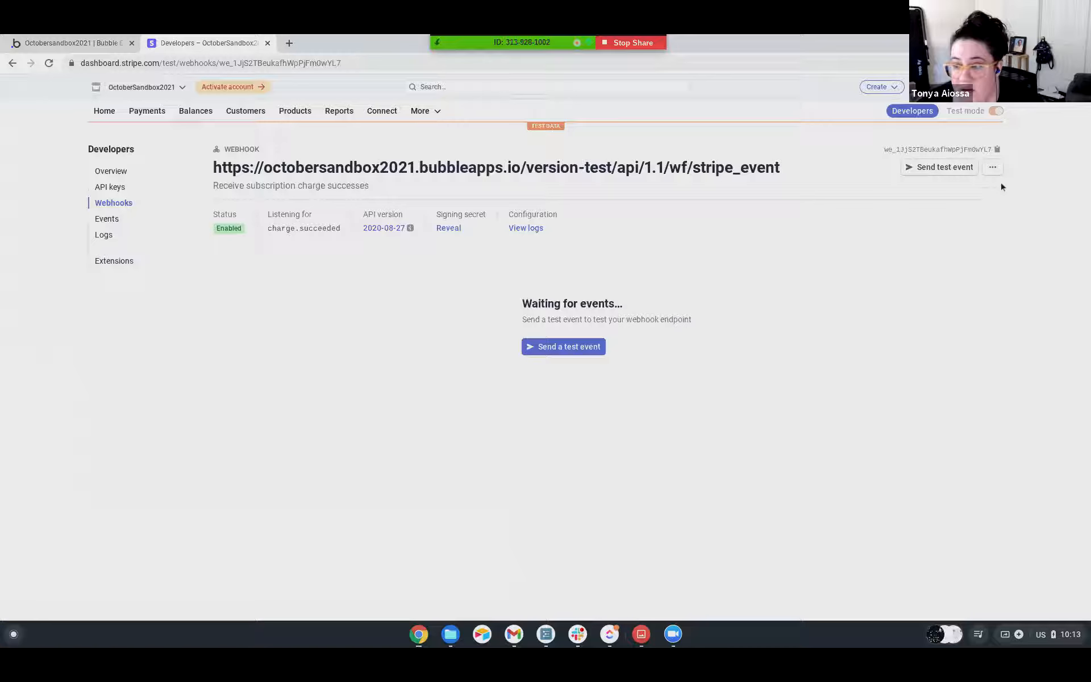
Send a charge.succeeded test event to the updated stripe_event endpoint and review its request and response.
left_click(992, 169)
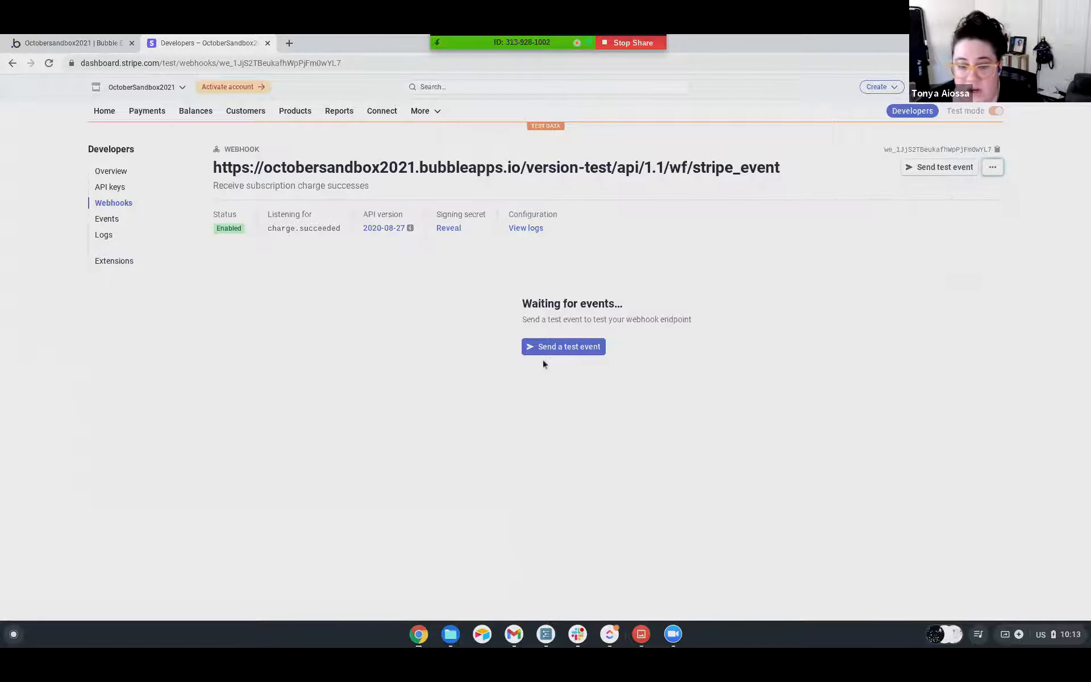
left_click(553, 348)
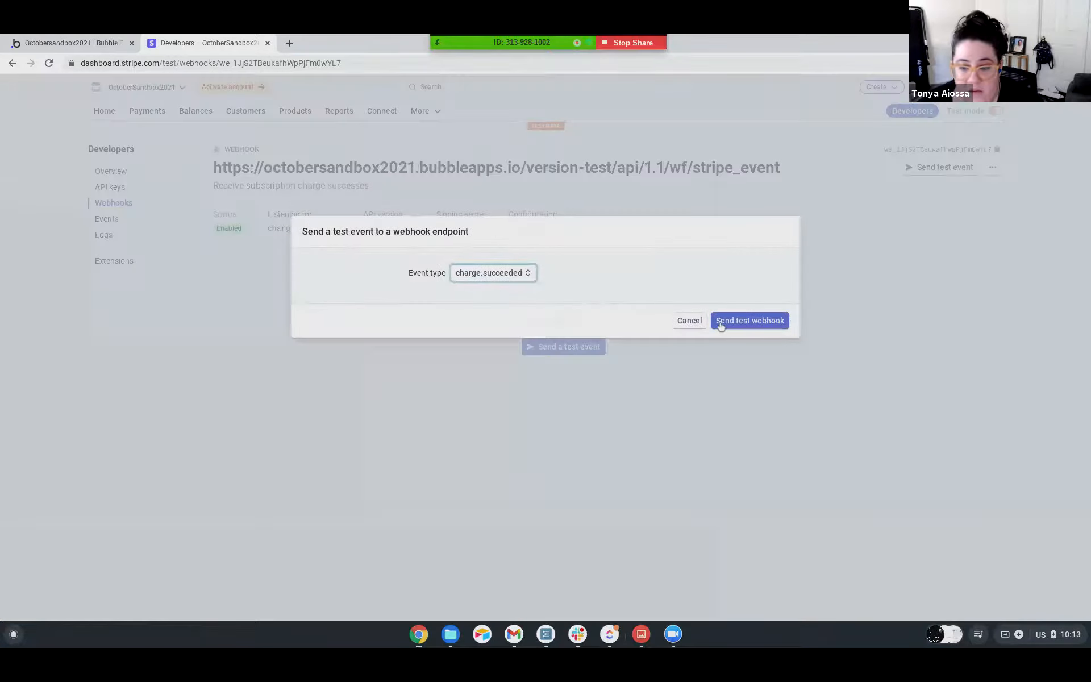
left_click(721, 321)
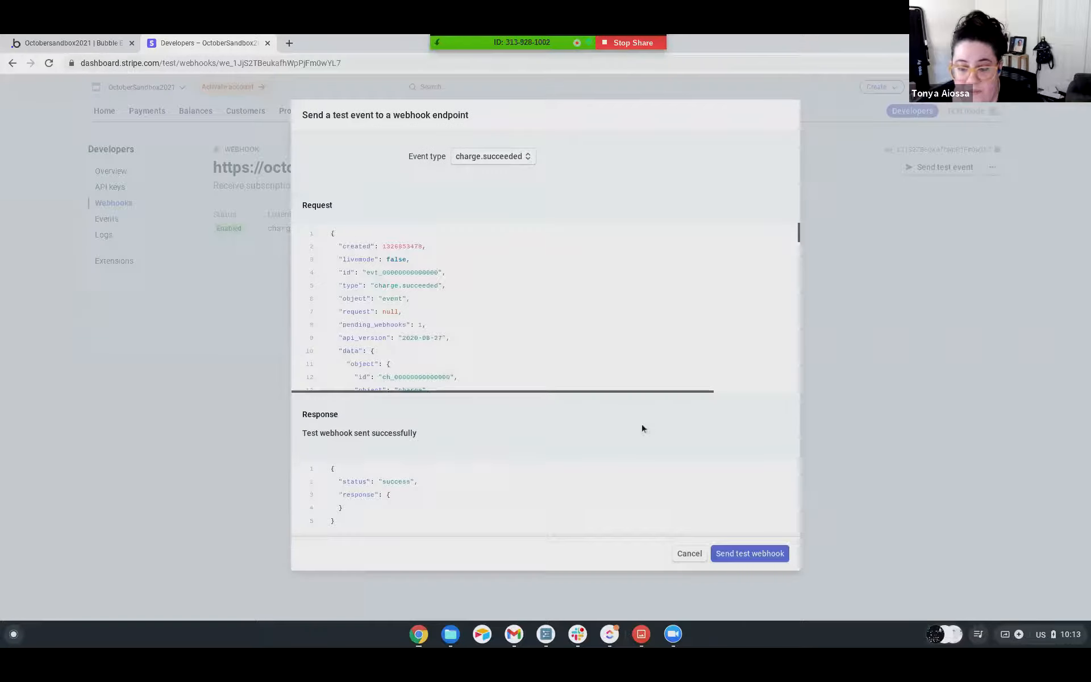
left_click(725, 554)
scroll(468, 258, "down", 3)
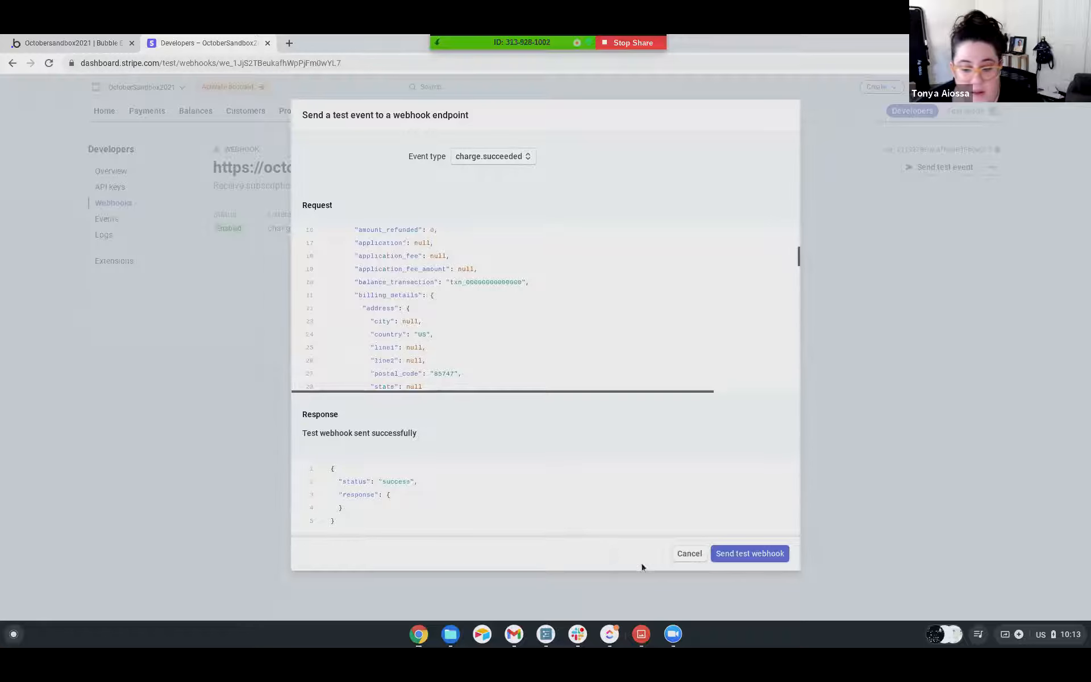
left_click(687, 554)
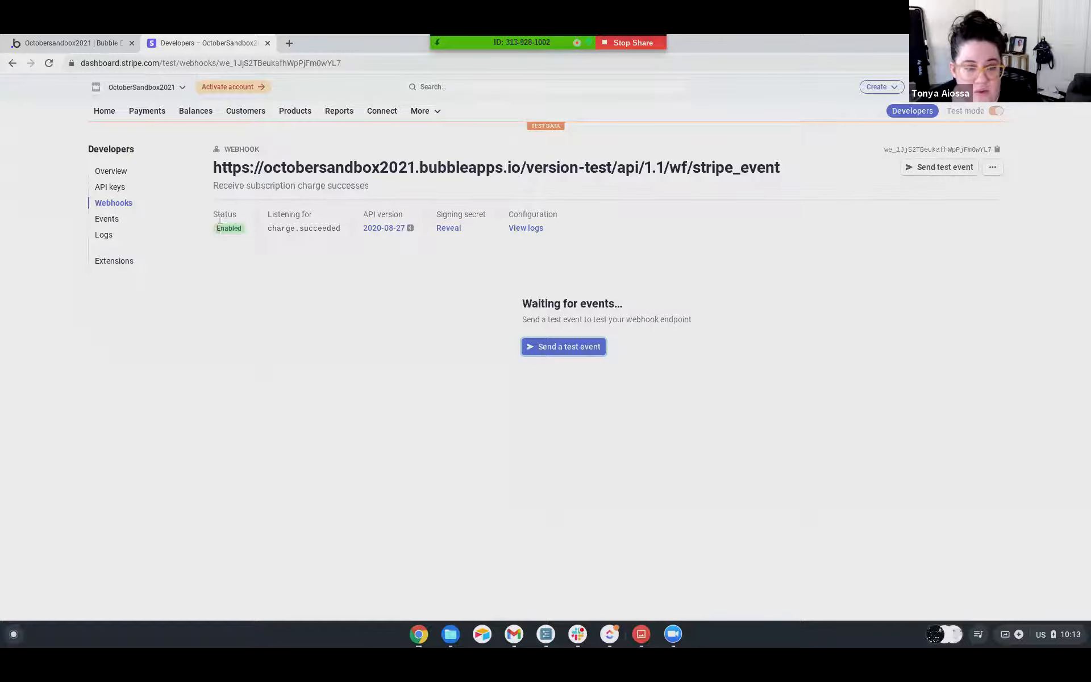
left_click_drag(780, 167, 217, 165)
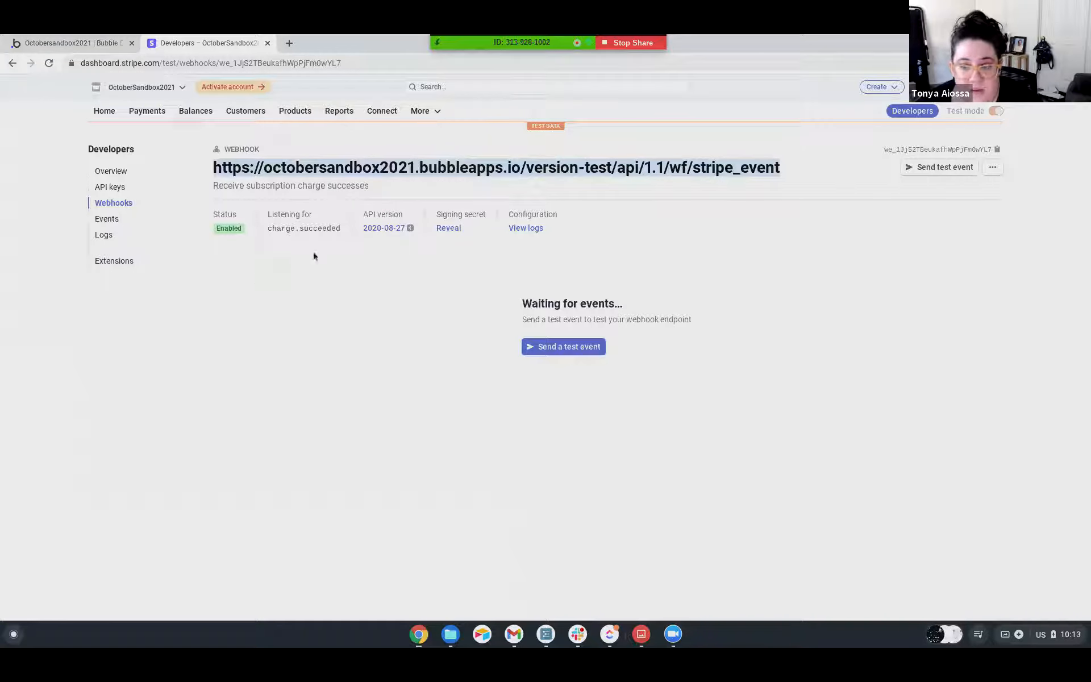
Return to Bubble and create a publicly visible data type named Charge.
left_click(97, 41)
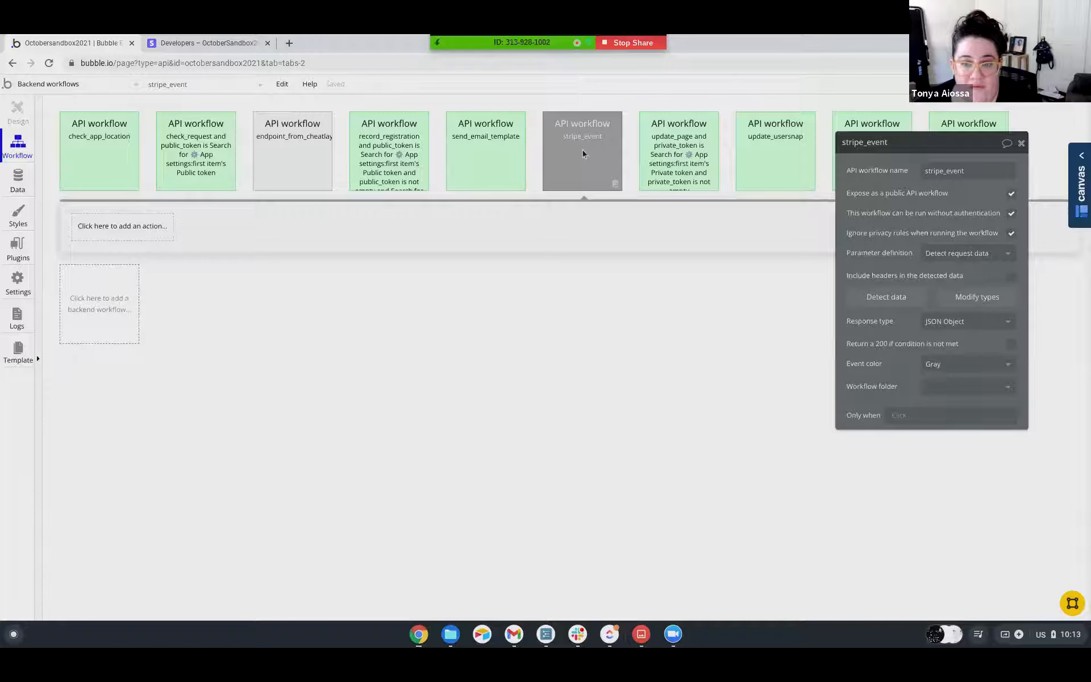
left_click(142, 227)
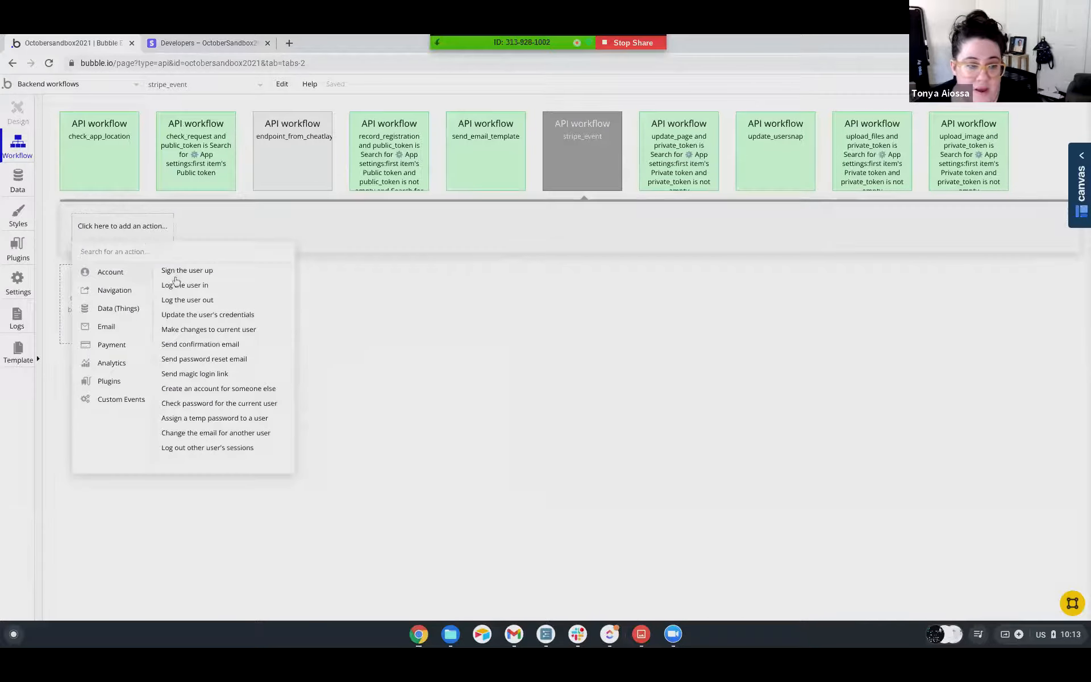
left_click(16, 179)
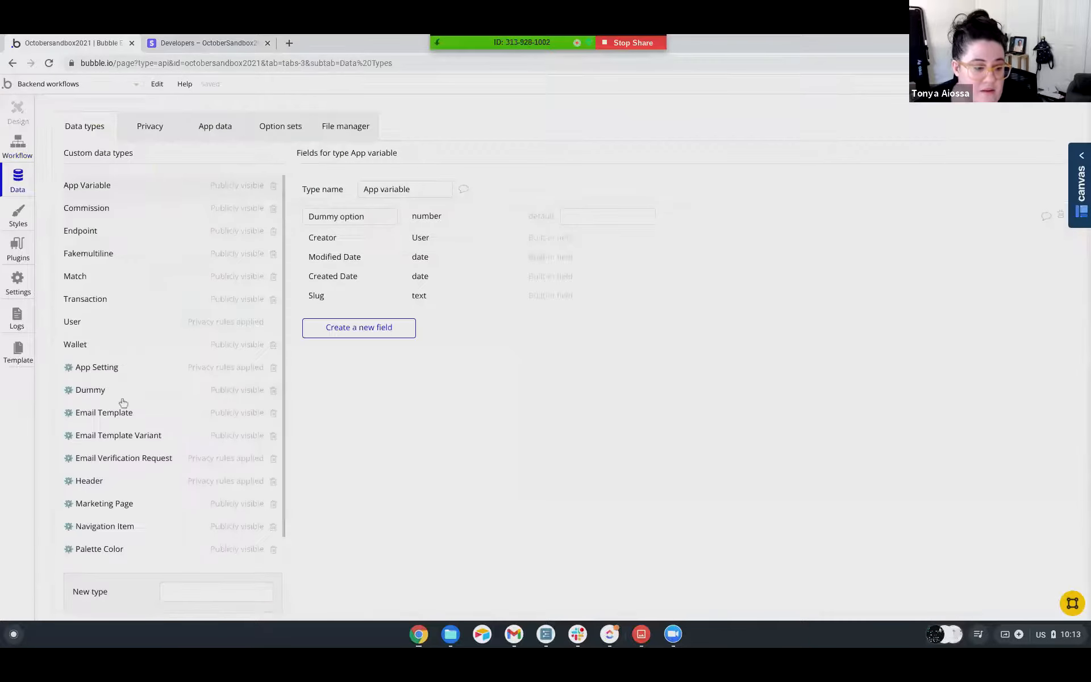
scroll(125, 455, "down", 2)
left_click(179, 505)
type("Charge")
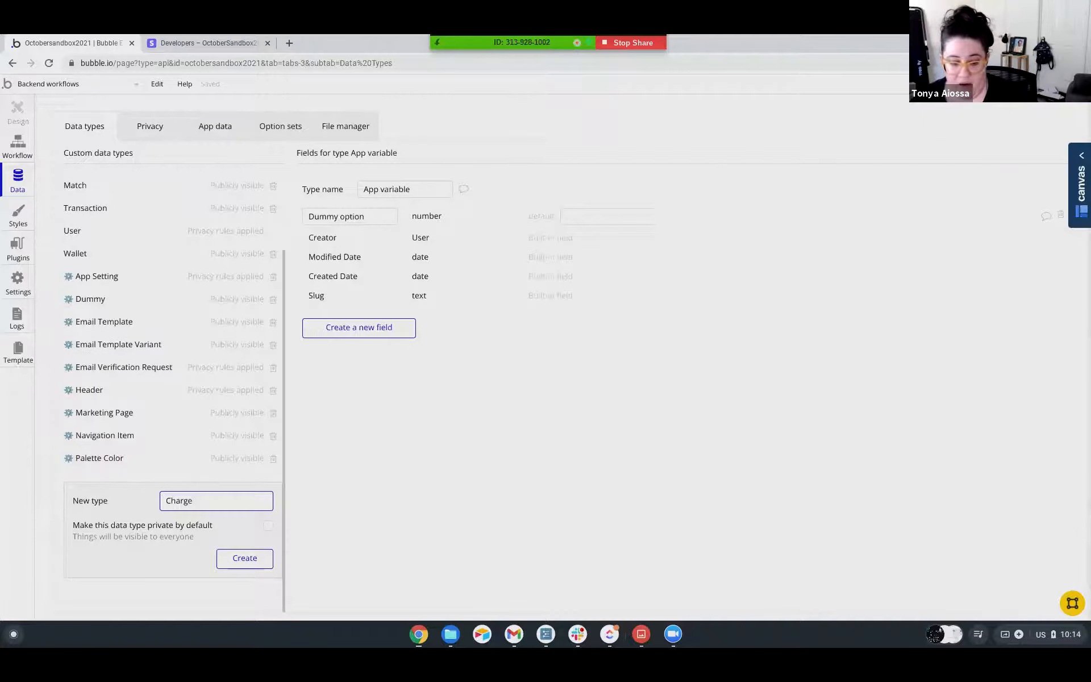
key("Return")
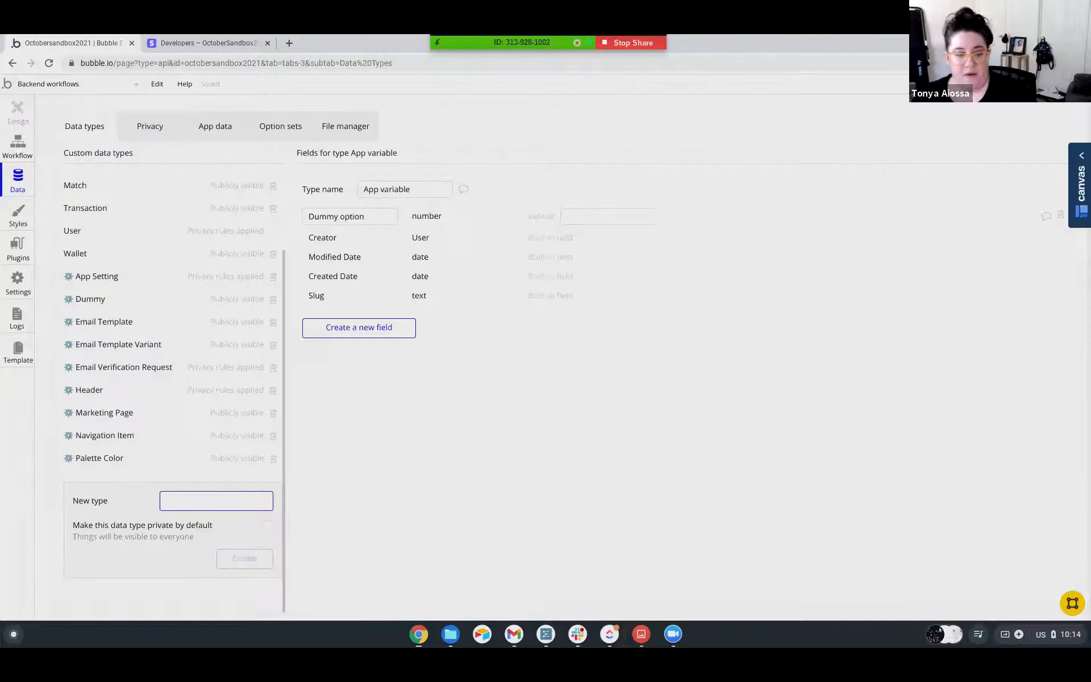
Add a text field named Charge ID to the Charge data type.
left_click(393, 306)
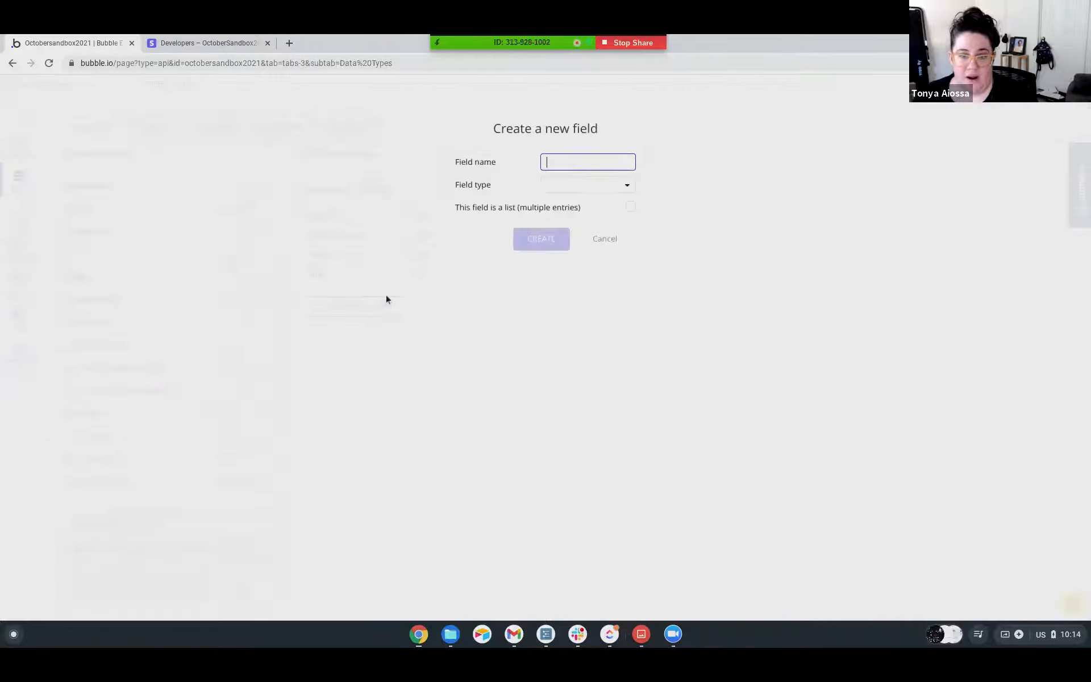
type("Charge")
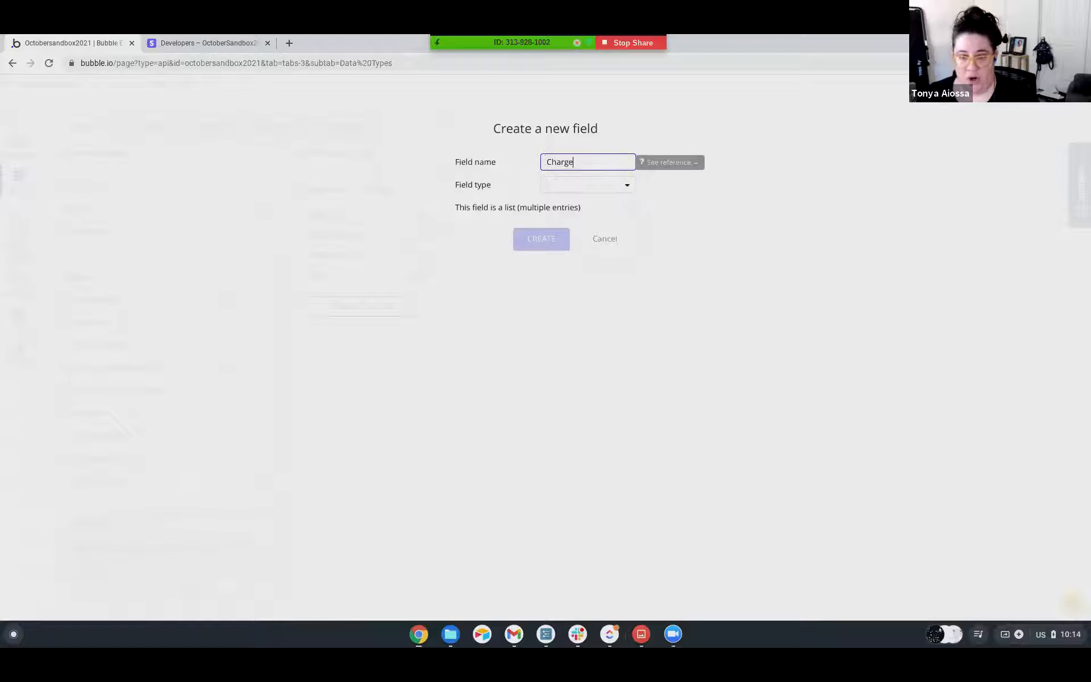
left_click(568, 187)
left_click(568, 203)
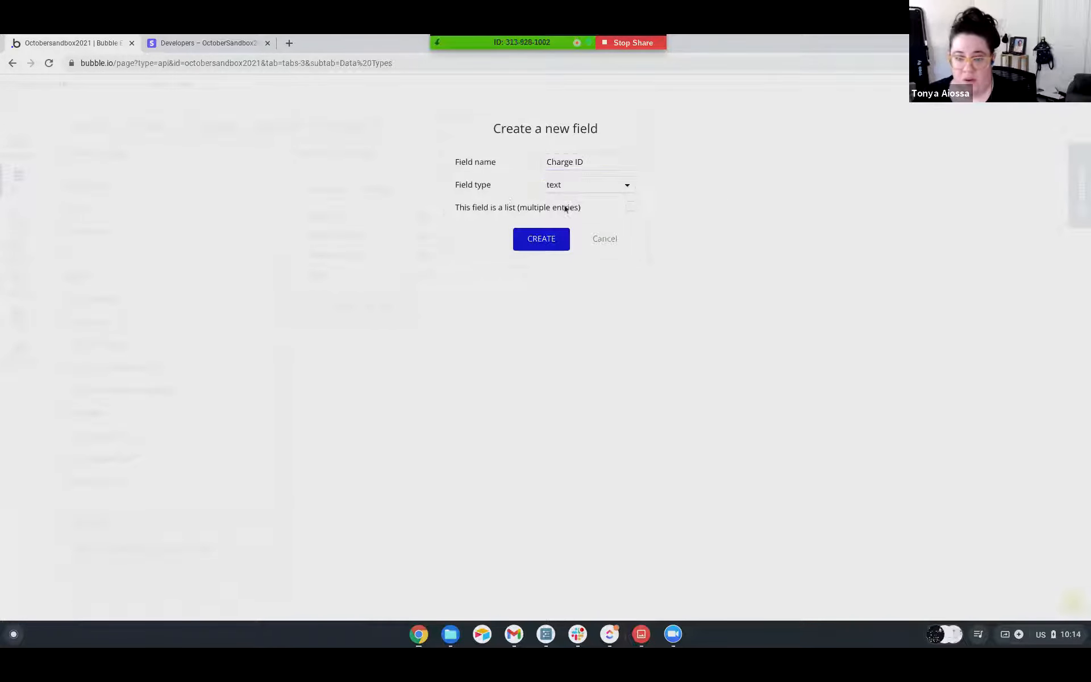
left_click(531, 242)
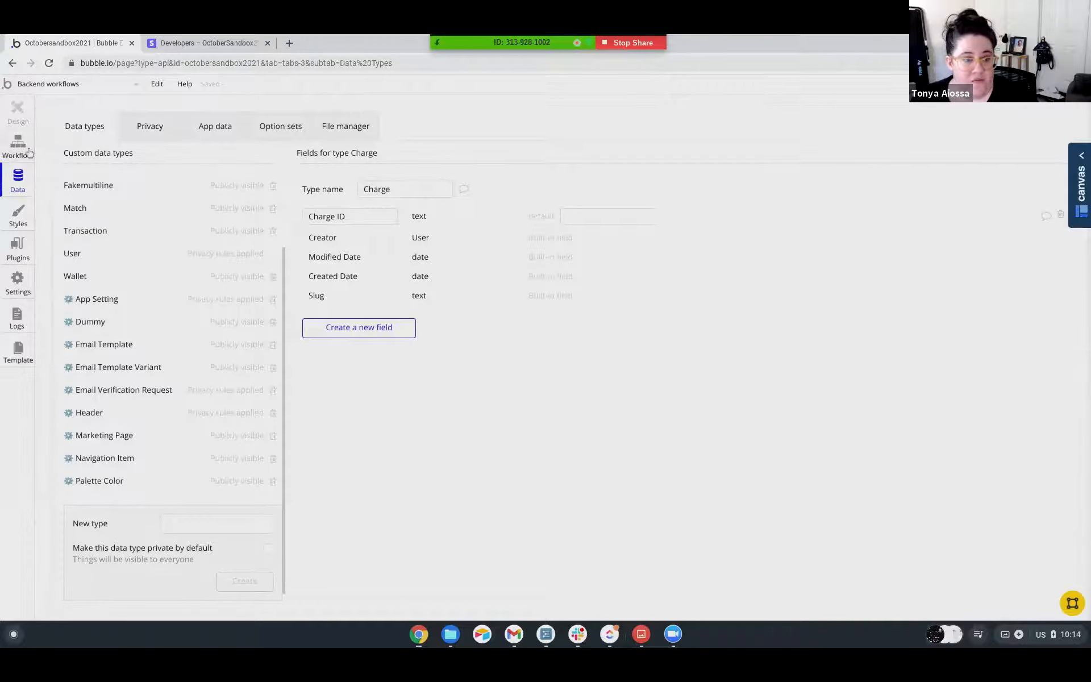
Add an action to the stripe_event backend workflow that creates a new thing of type Charge.
left_click(28, 151)
left_click(134, 226)
mouse_move(119, 311)
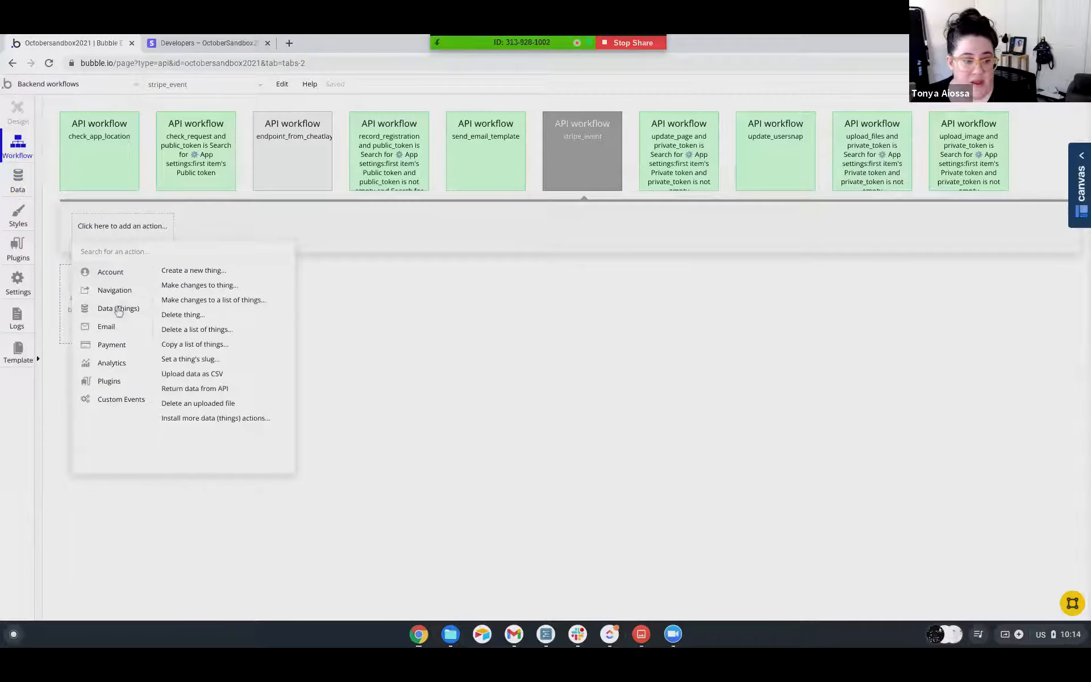
left_click(203, 276)
left_click(964, 172)
left_click(942, 208)
Set the new Charge's Charge ID field to Request Data's id.
left_click(942, 205)
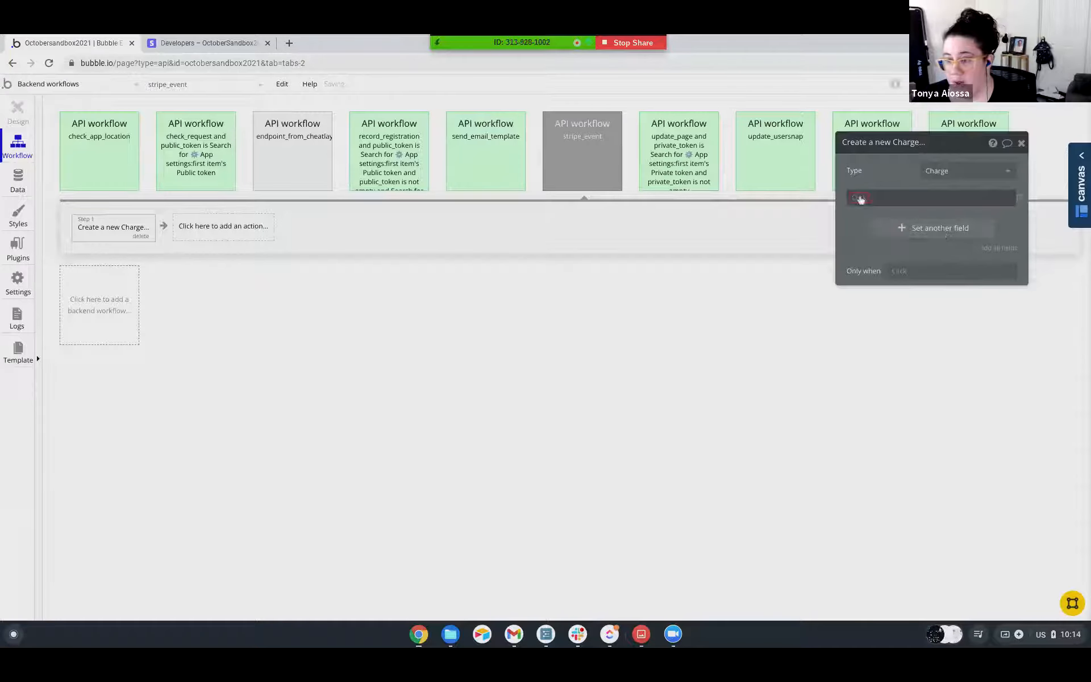
left_click(861, 212)
left_click(900, 198)
left_click(921, 226)
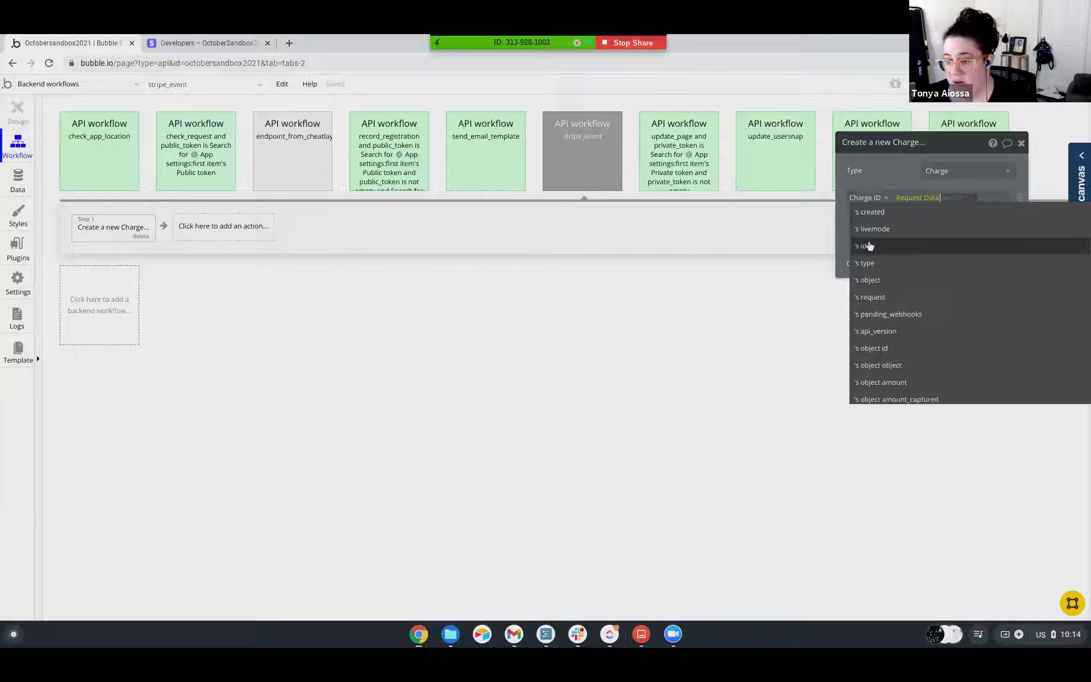
scroll(869, 251, "down", 6)
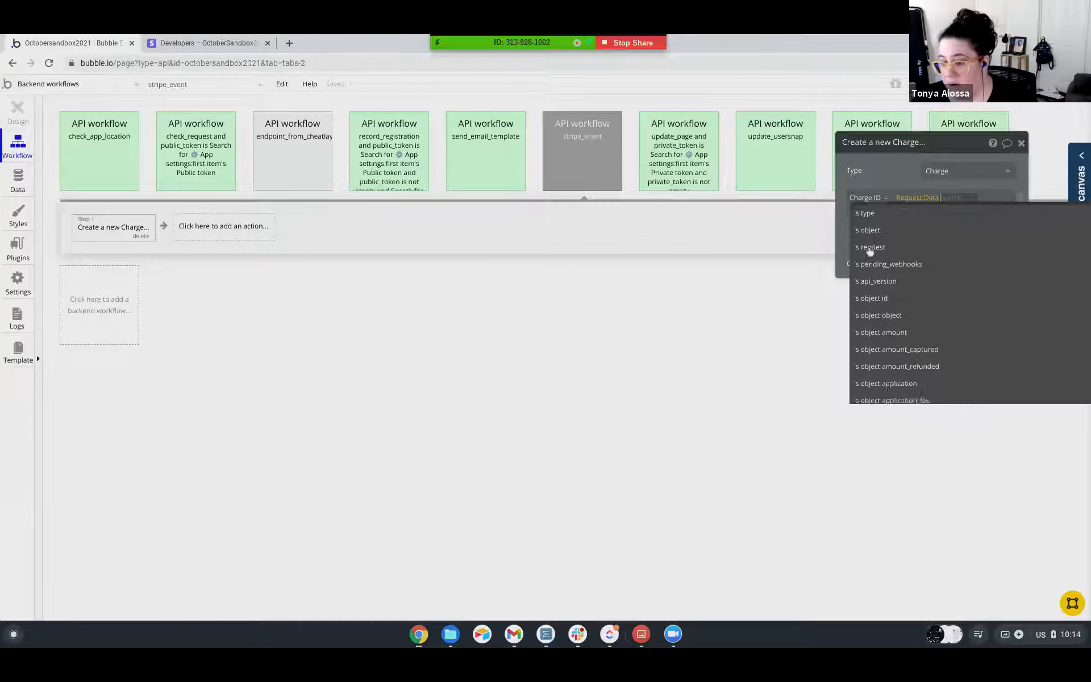
scroll(869, 252, "down", 10)
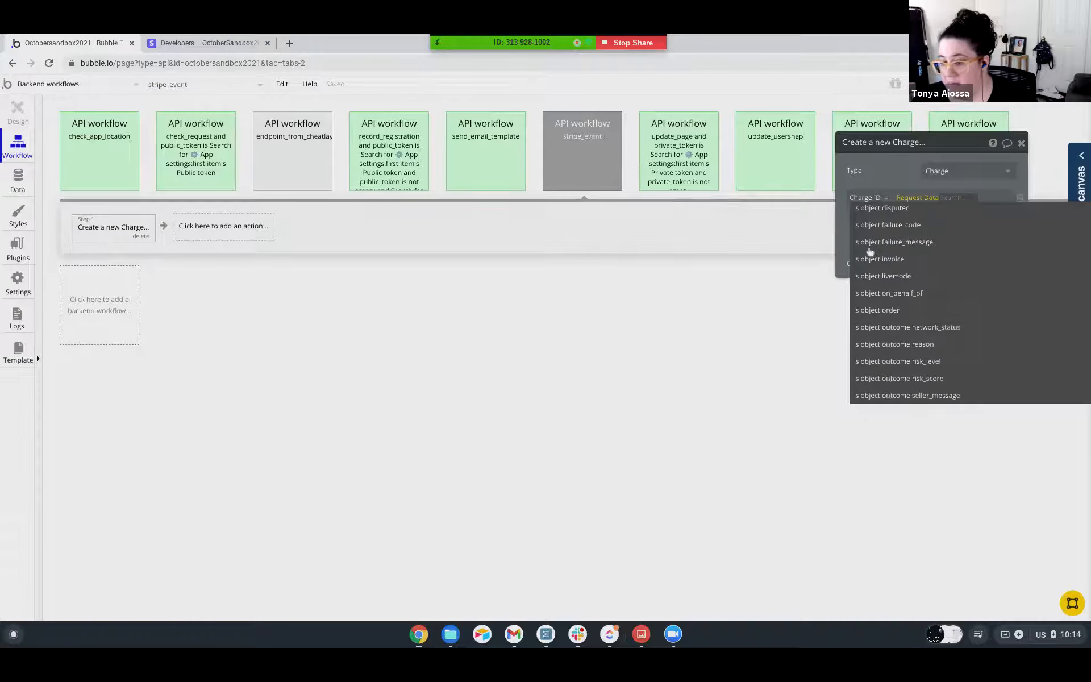
scroll(869, 251, "up", 12)
scroll(869, 251, "up", 3)
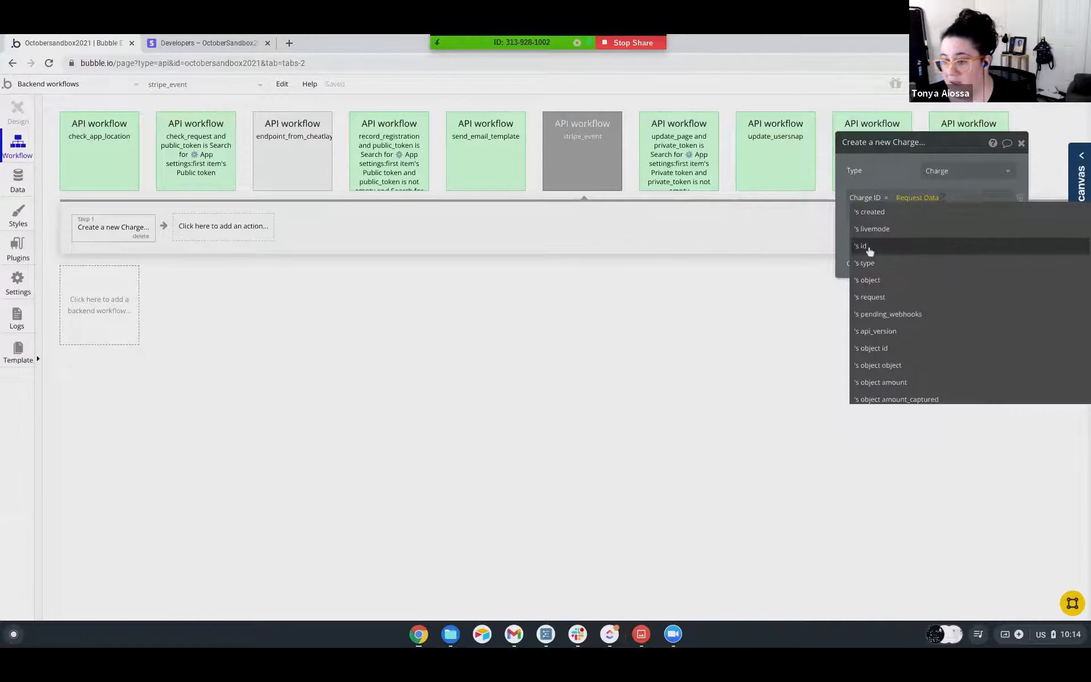
left_click(867, 248)
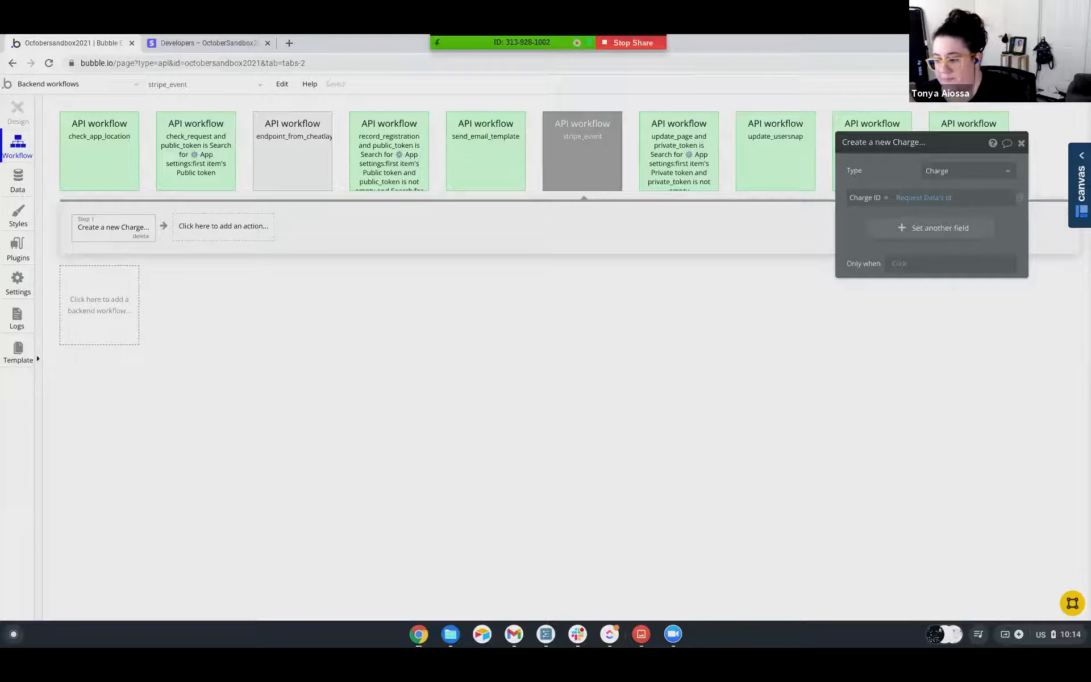
Switch to Stripe and examine the newest customer's record and paid subscription invoice, including its payment, summary, connections and ID details.
left_click(208, 44)
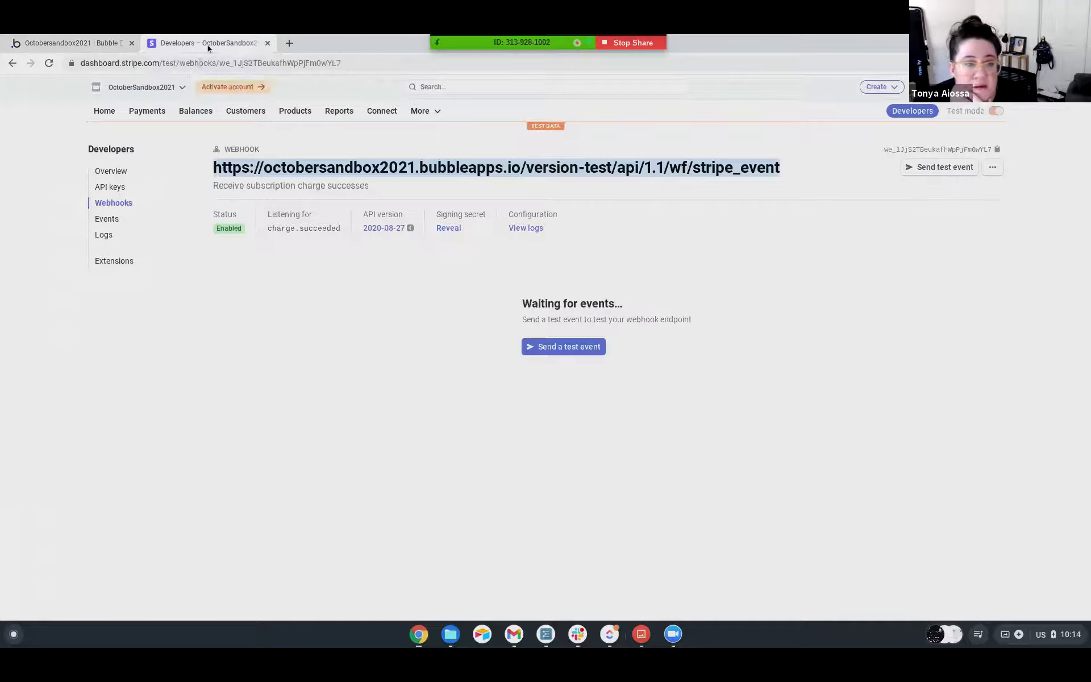
left_click(250, 112)
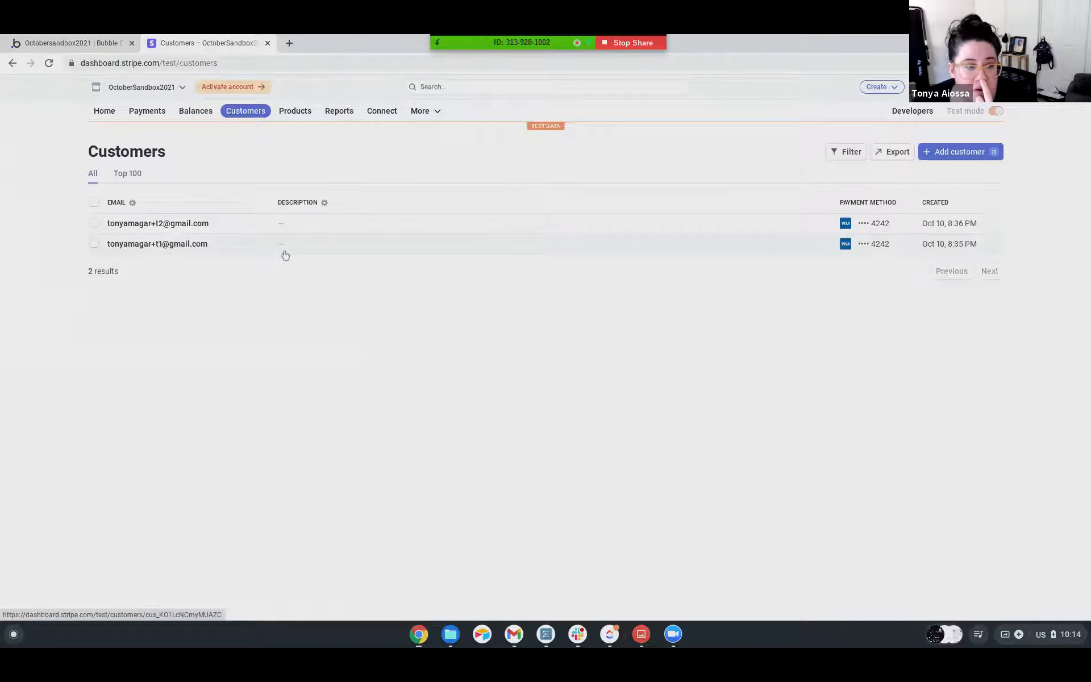
left_click(153, 225)
scroll(418, 282, "down", 3)
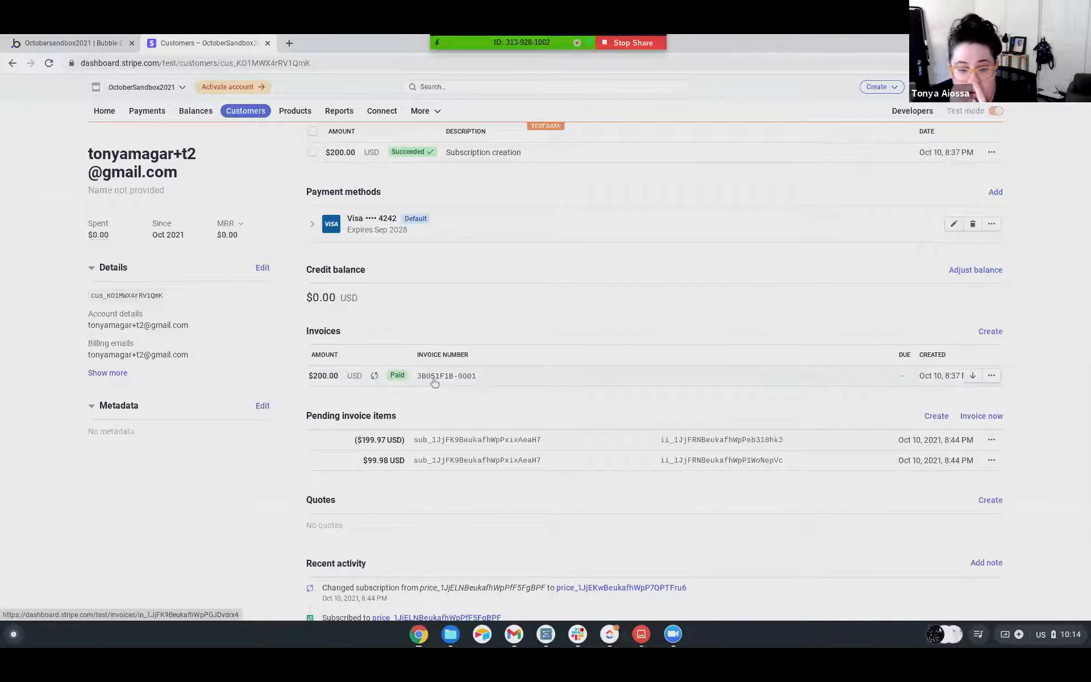
left_click(435, 382)
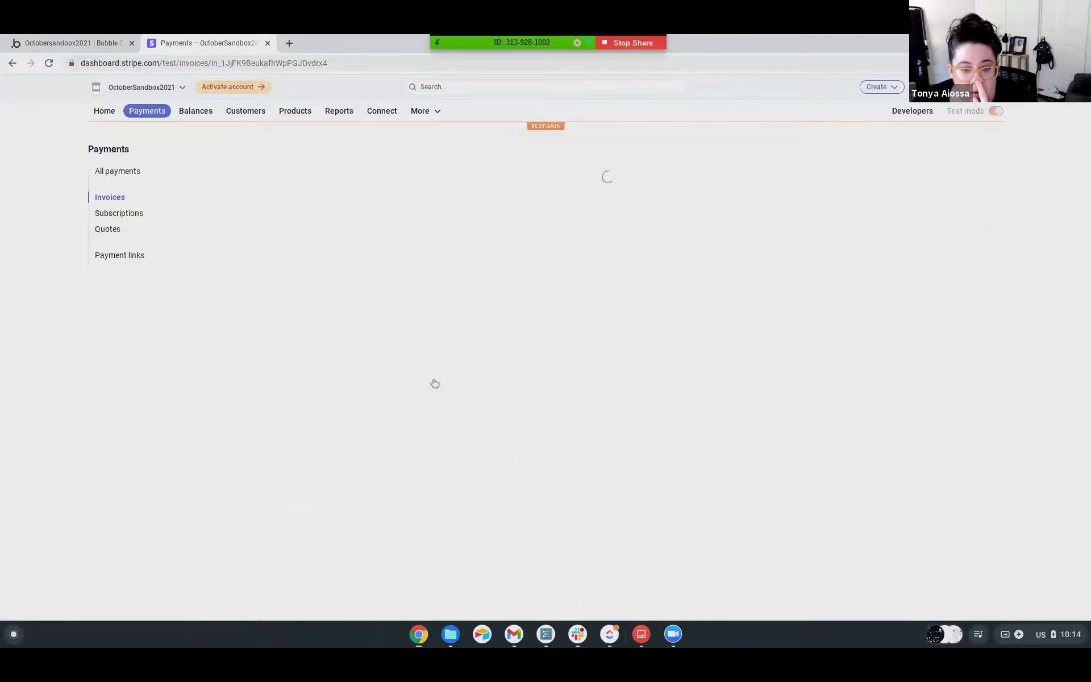
scroll(431, 379, "down", 3)
scroll(430, 378, "down", 4)
scroll(429, 373, "down", 4)
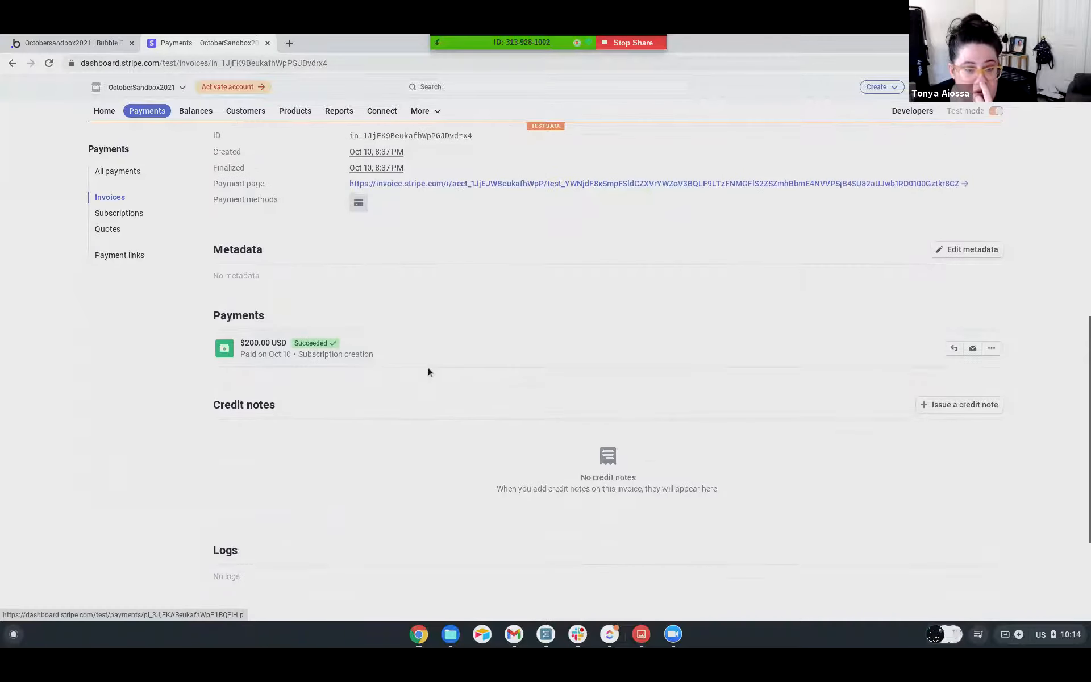
scroll(428, 372, "up", 6)
scroll(428, 372, "up", 2)
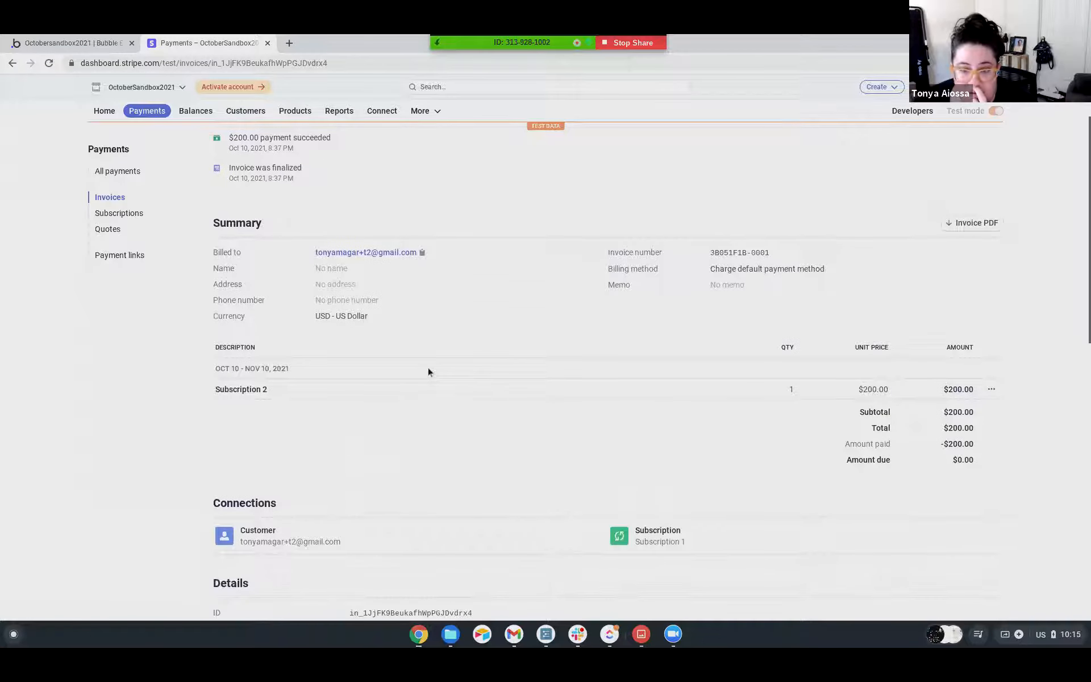
Examine the paid subscription invoice's summary, details, payments, logs and events.
scroll(257, 404, "up", 1)
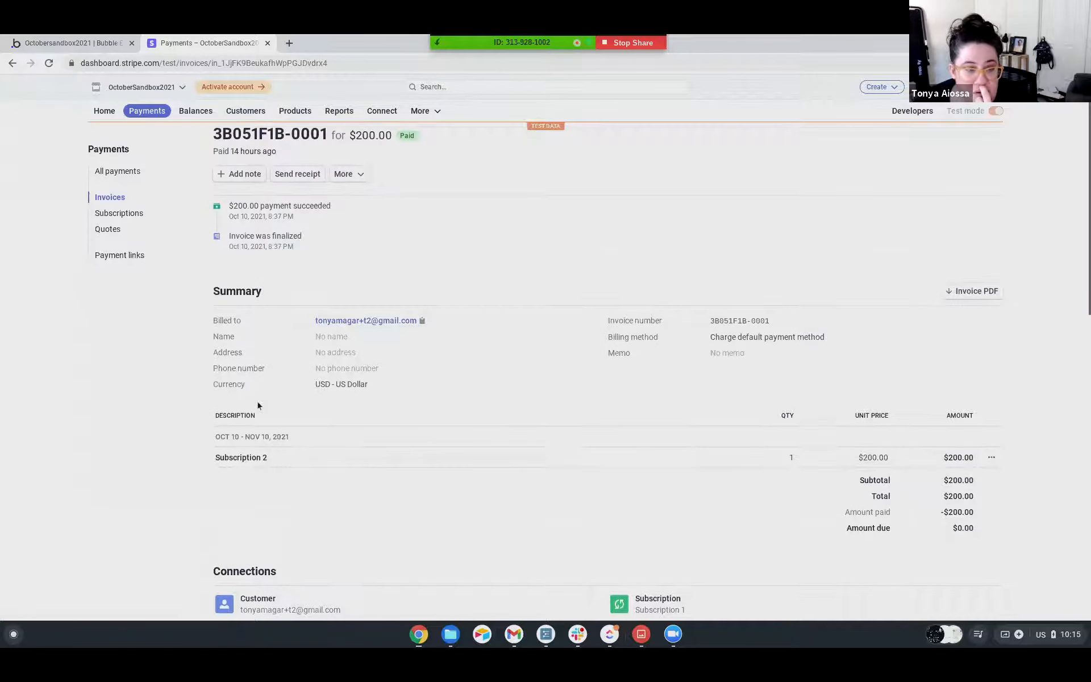
scroll(258, 403, "up", 1)
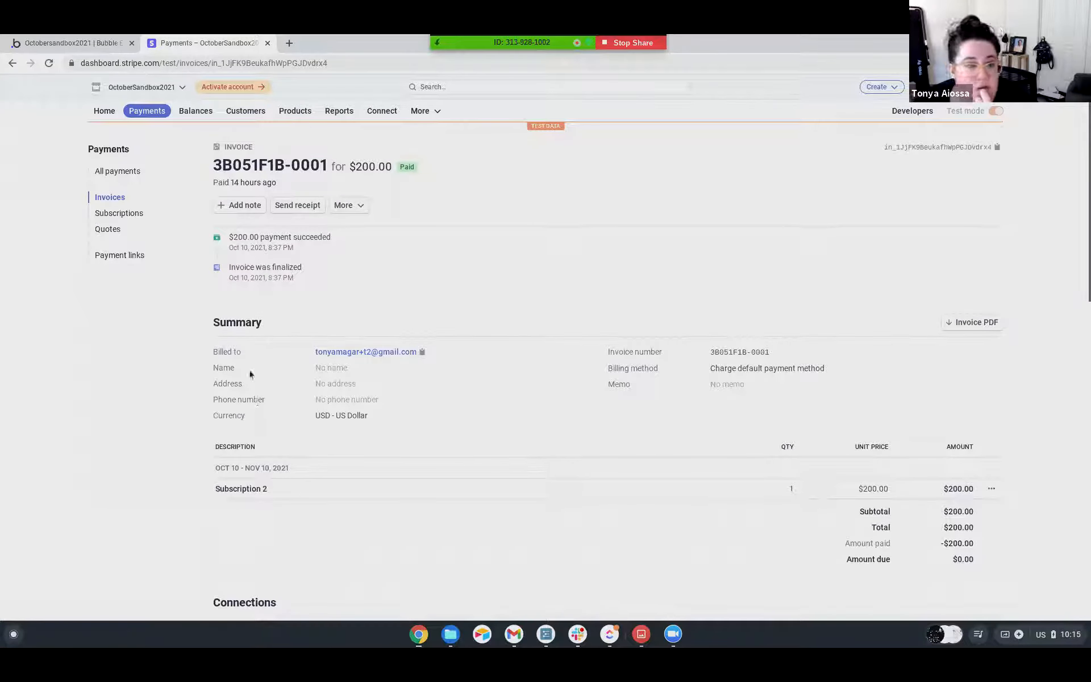
scroll(261, 318, "down", 10)
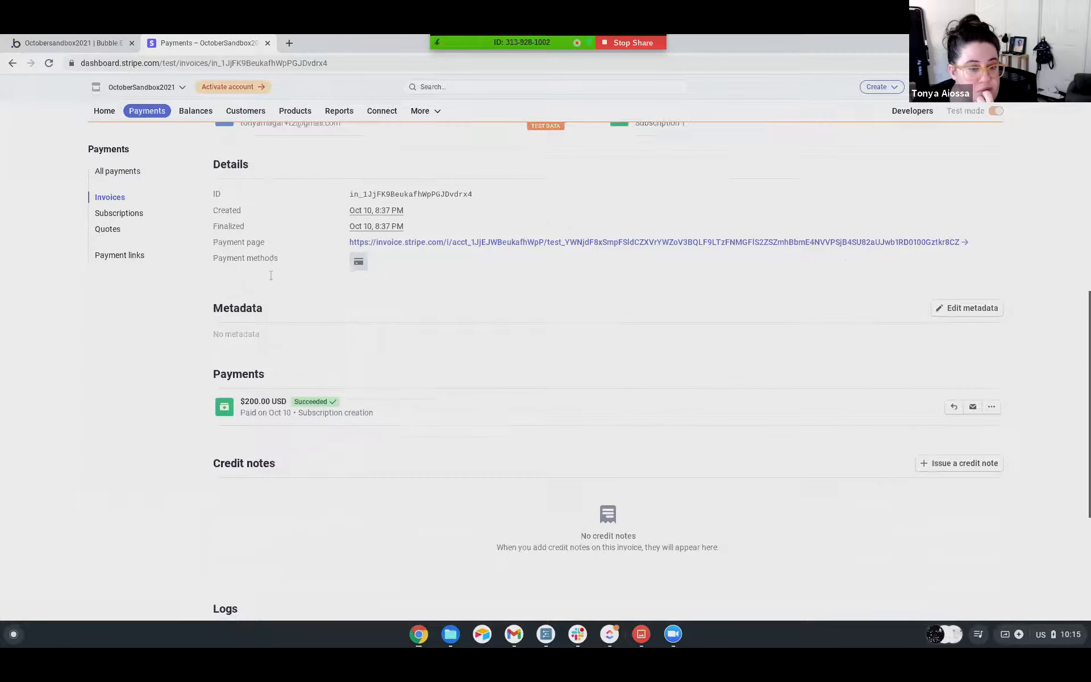
scroll(271, 279, "down", 4)
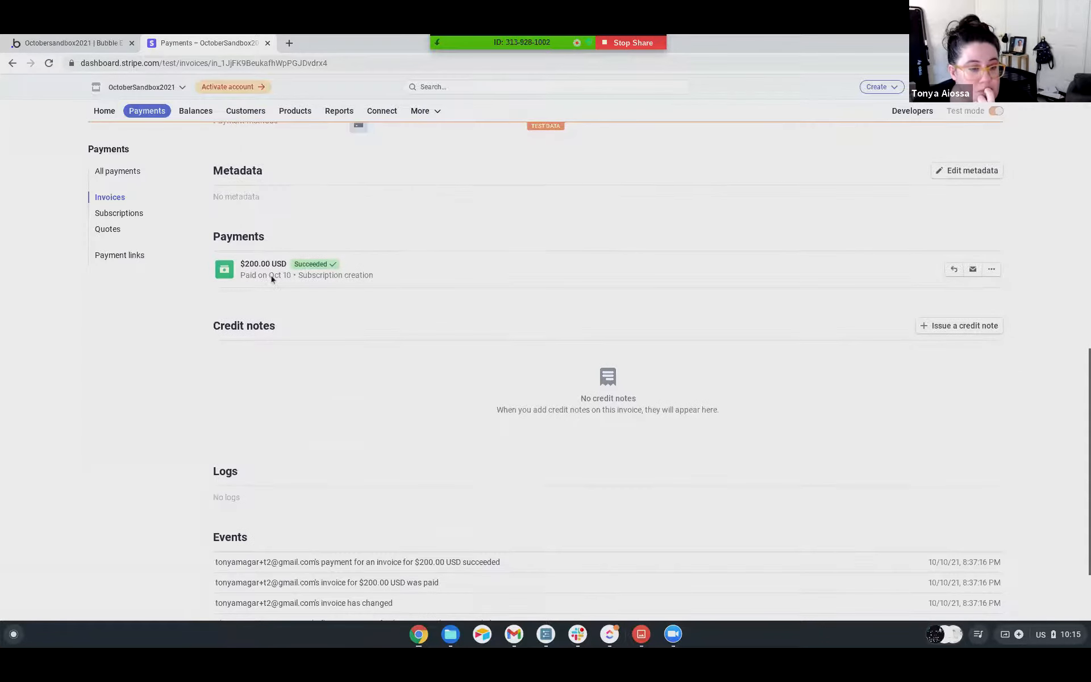
scroll(271, 279, "down", 1)
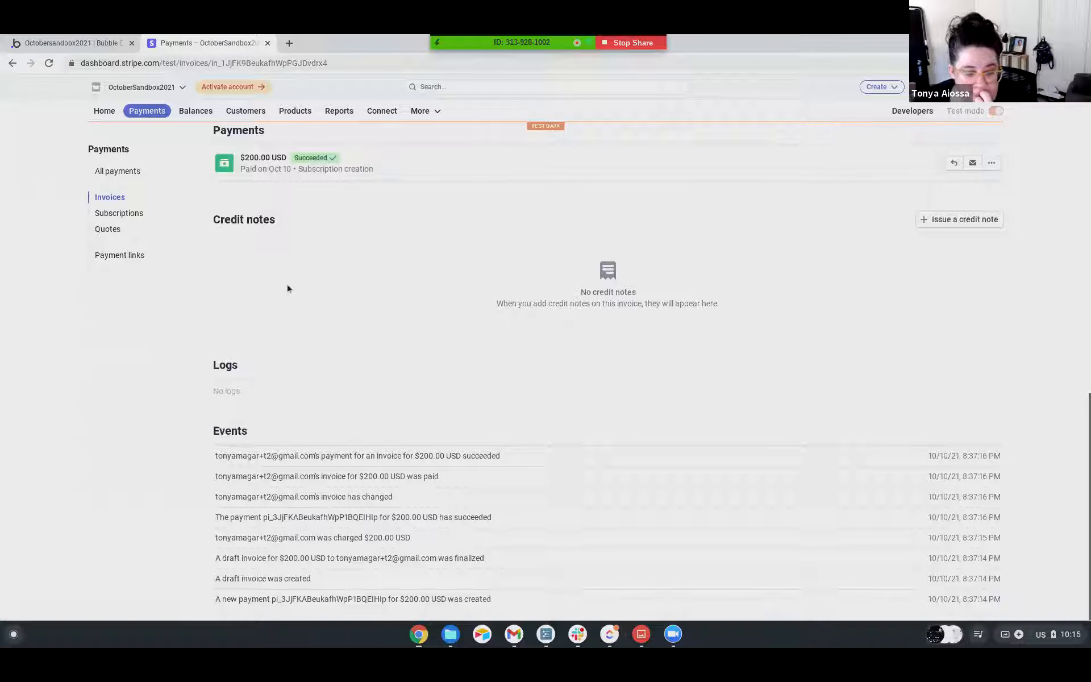
scroll(287, 289, "up", 4)
scroll(287, 288, "up", 9)
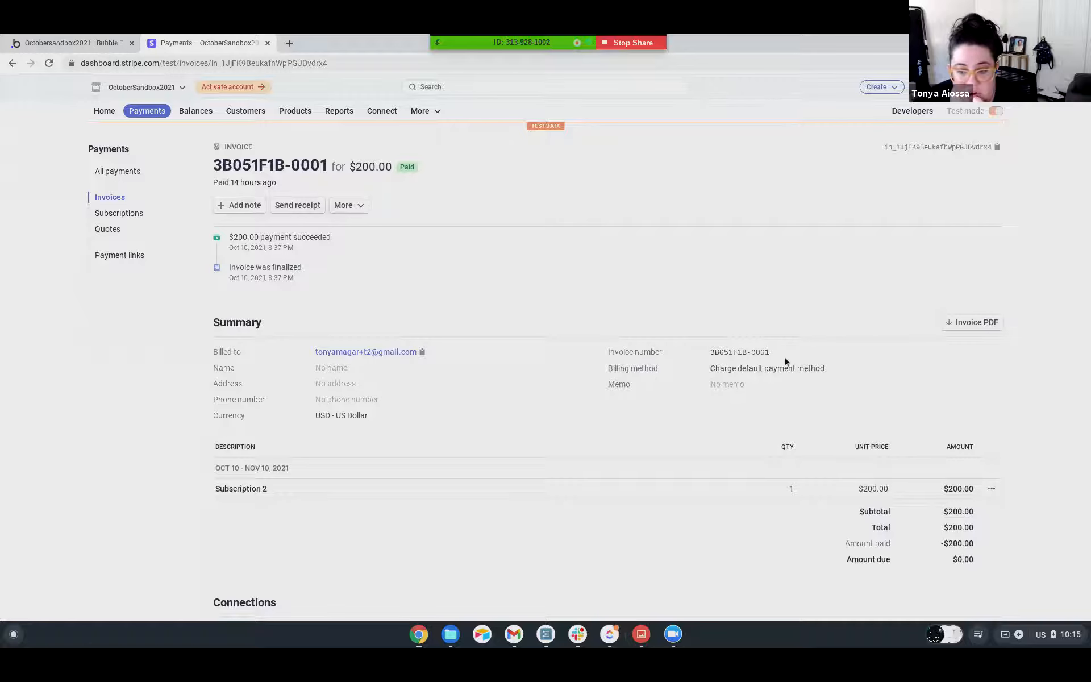
scroll(723, 462, "down", 3)
scroll(739, 450, "down", 1)
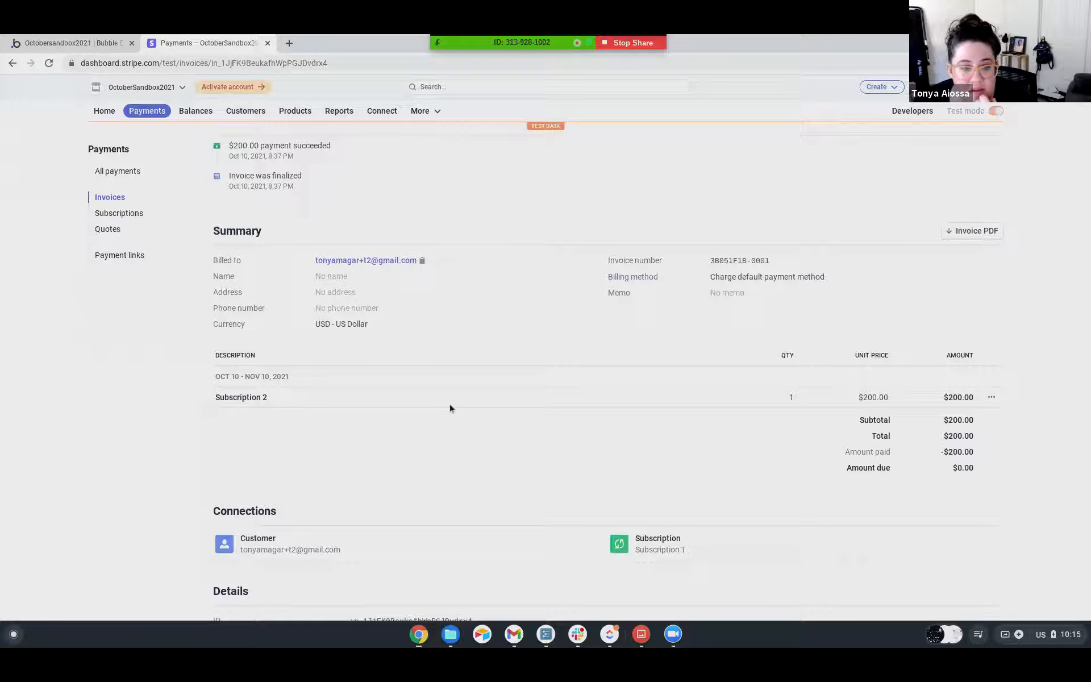
Switch to Bubble and open the rg_with_option_sets page in the design view.
left_click(72, 43)
left_click(48, 85)
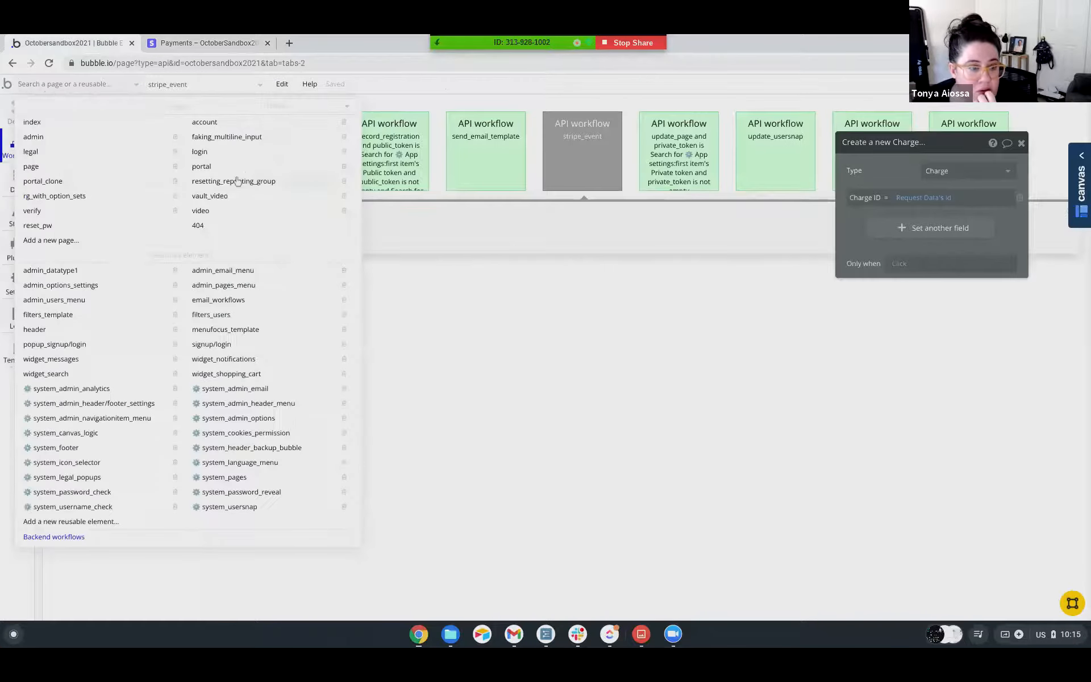
left_click(55, 200)
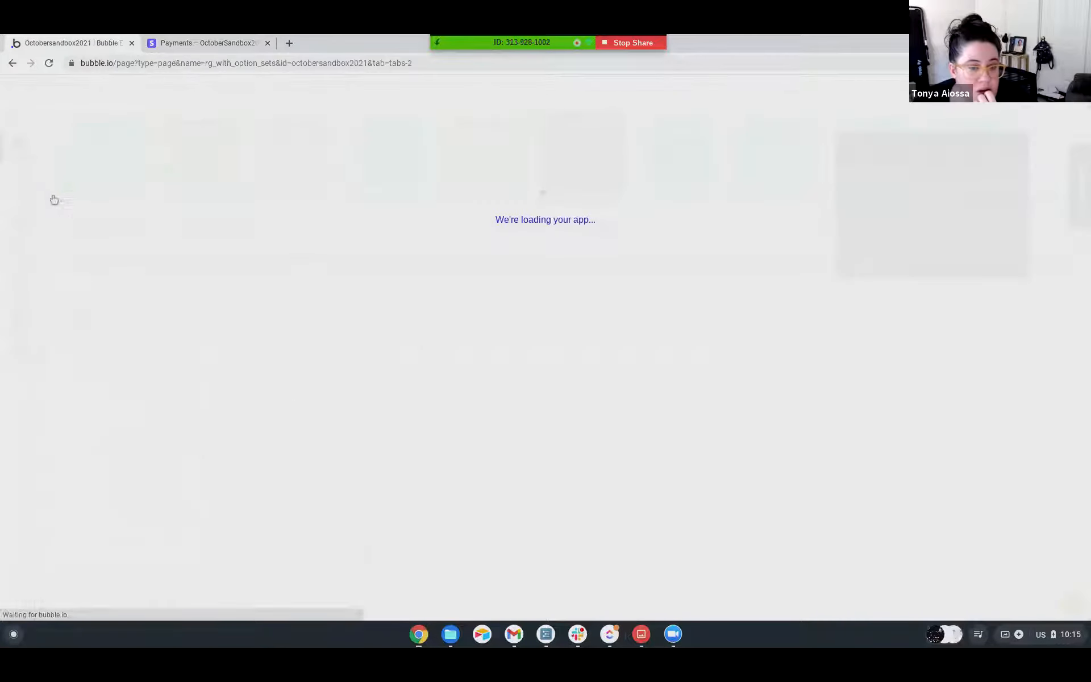
left_click(549, 275)
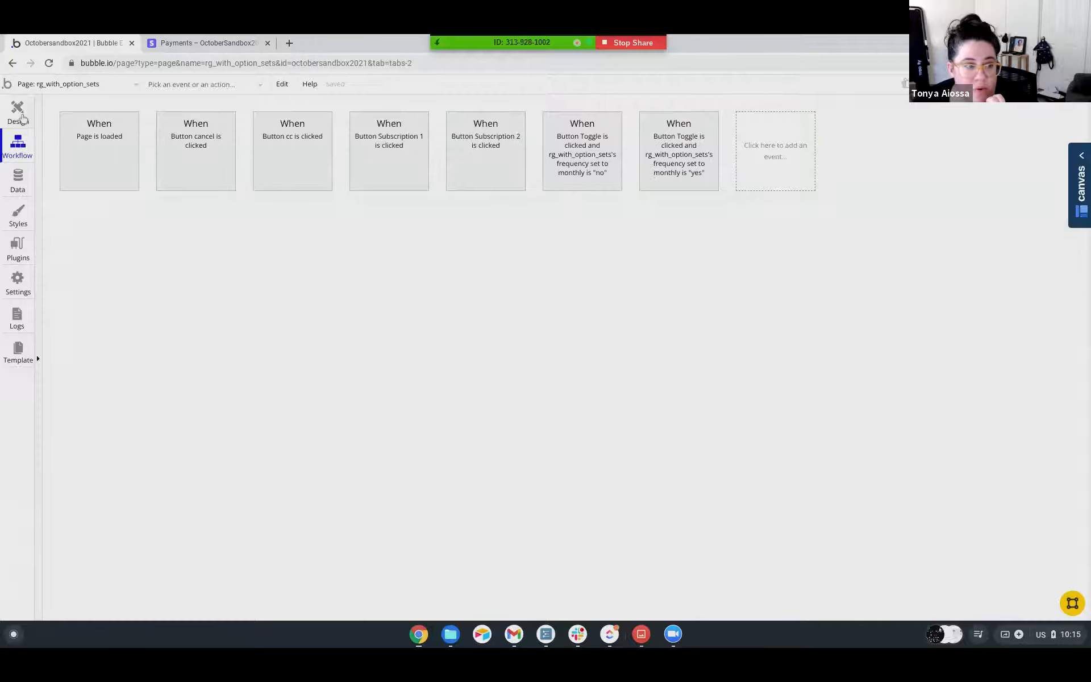
left_click(17, 110)
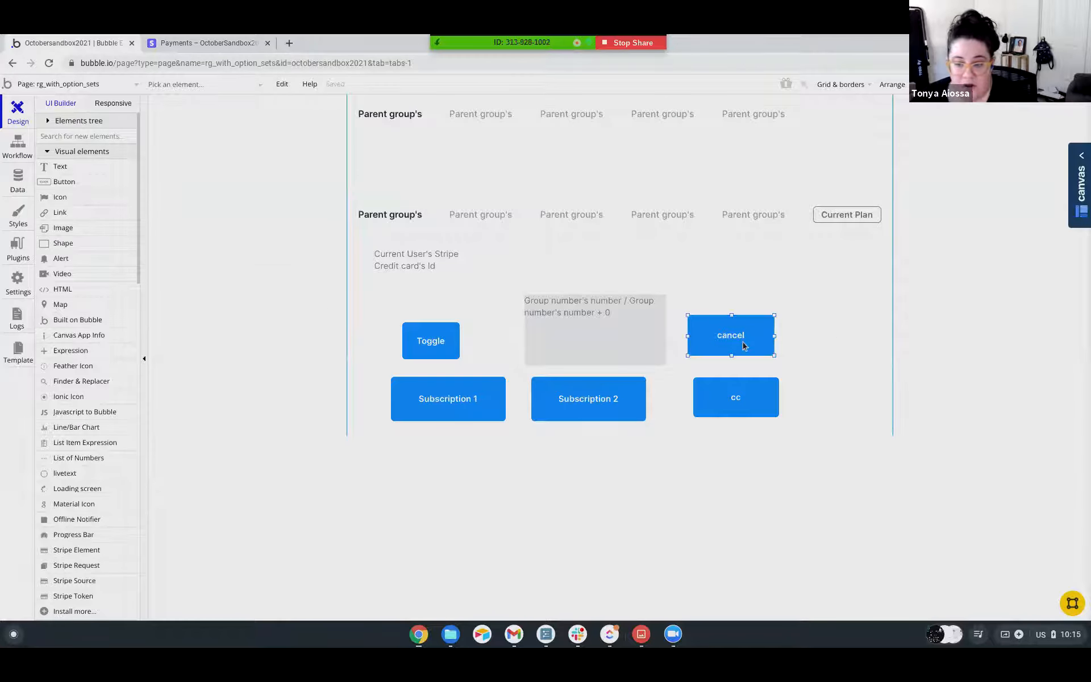
Duplicate the cancel button directly above the original and label the copy "charge".
double_click(743, 345)
left_click_drag(743, 345, 801, 273)
left_click(878, 196)
key("ctrl+a")
type("c")
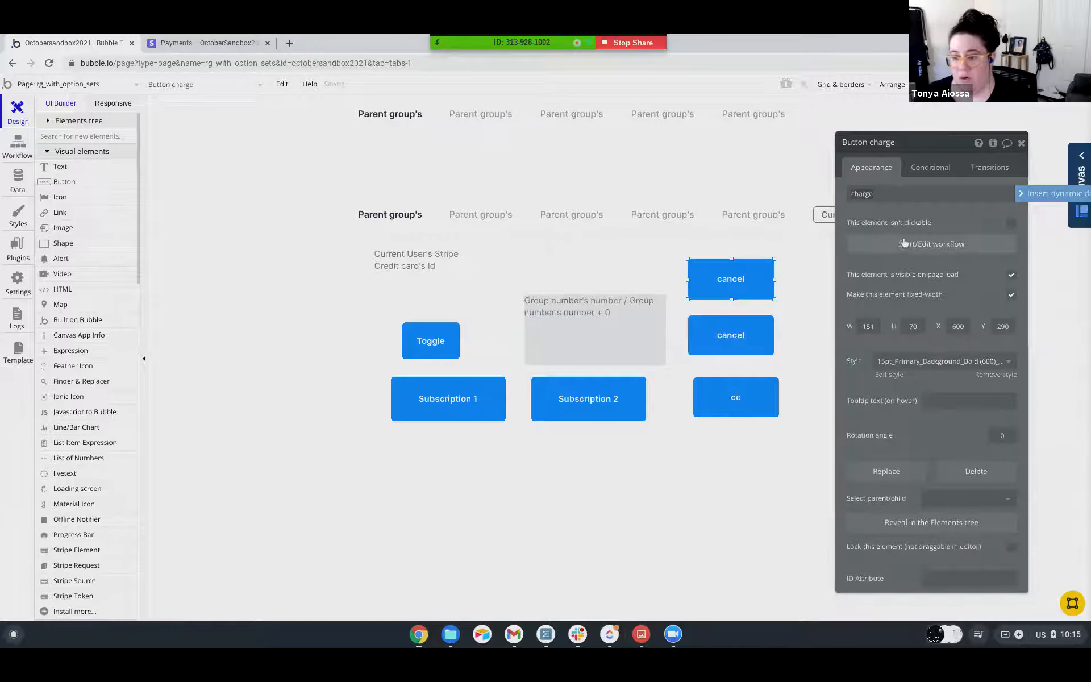
Create a workflow for the charge button with a "Charge a user using saved CC" action.
left_click(905, 245)
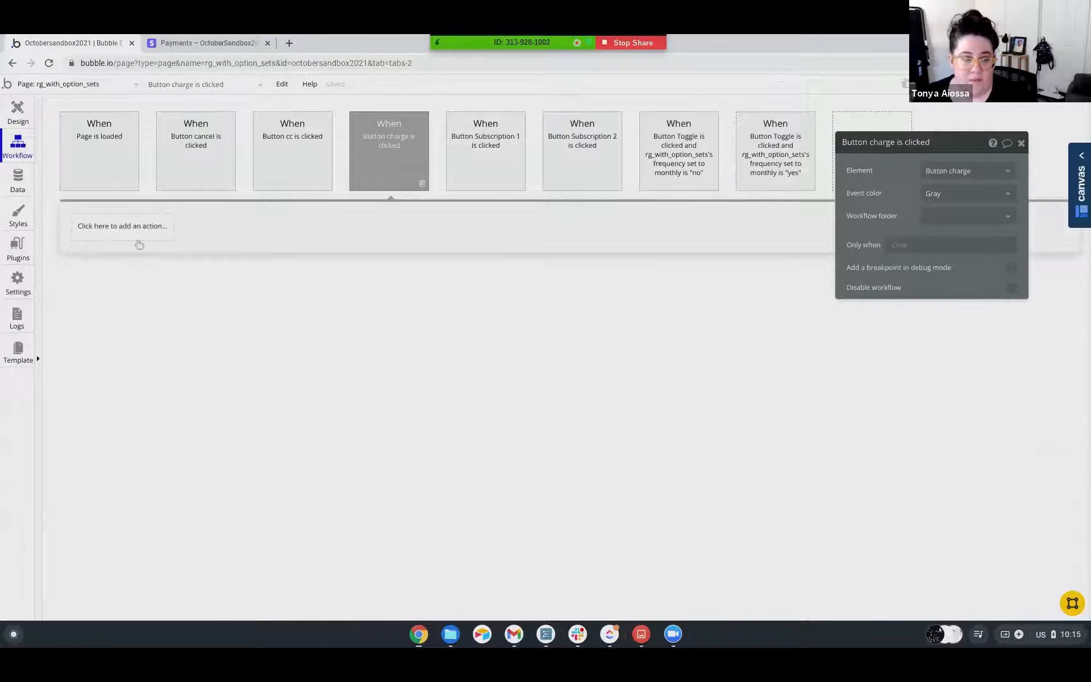
left_click(132, 227)
mouse_move(120, 330)
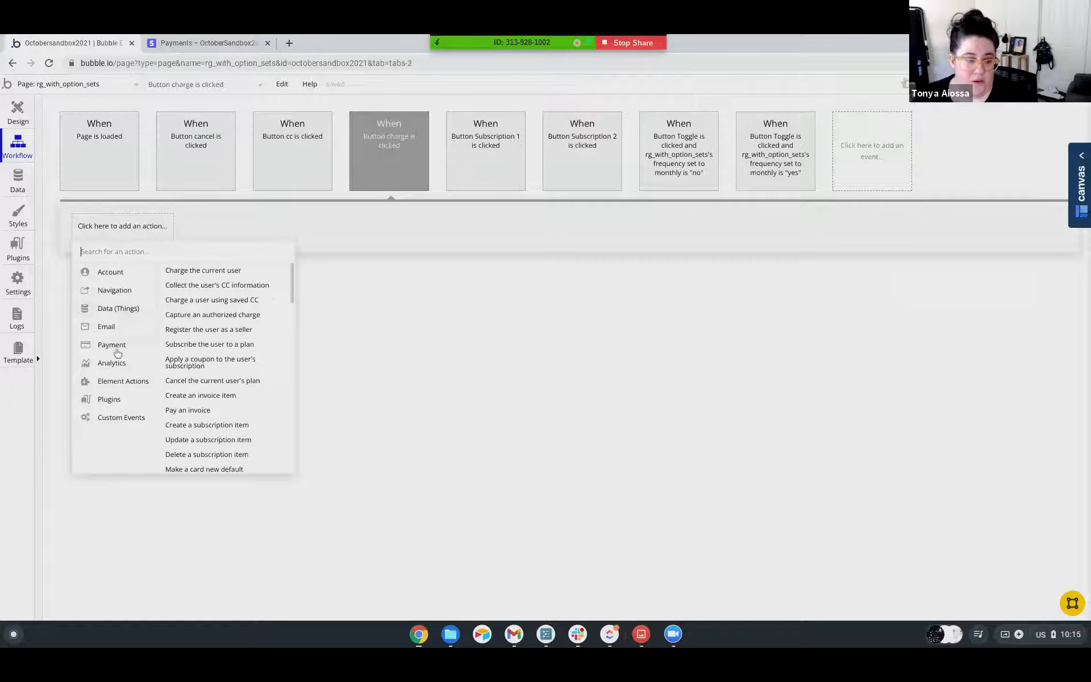
left_click(219, 301)
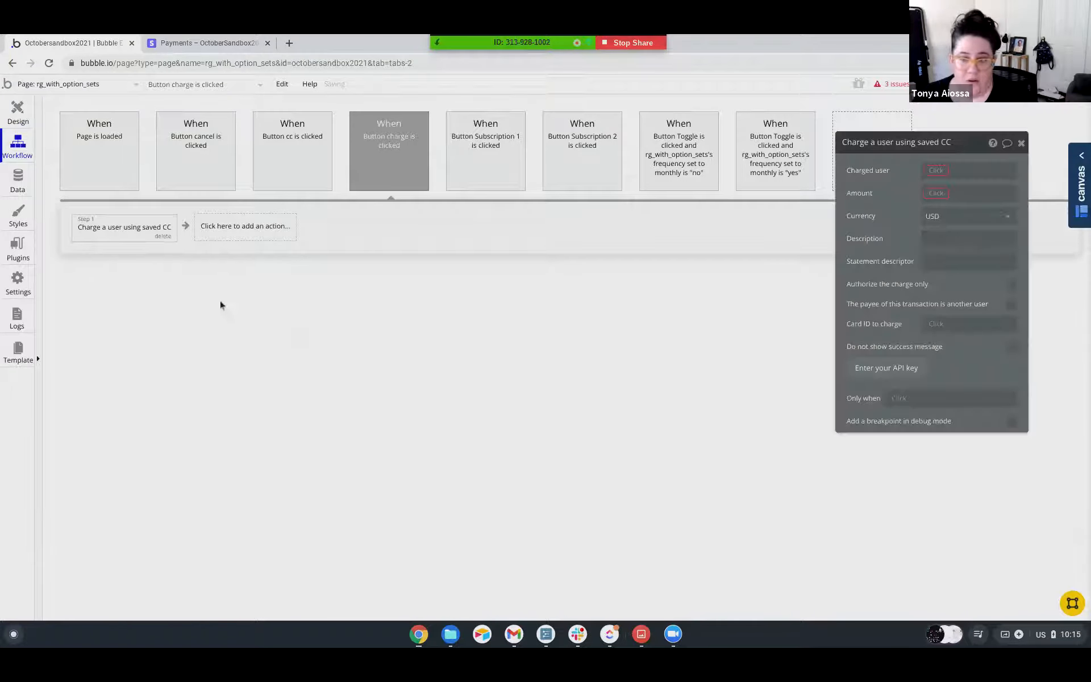
Set the action's charged user to Current User and the amount to 100.
left_click(941, 177)
left_click(947, 190)
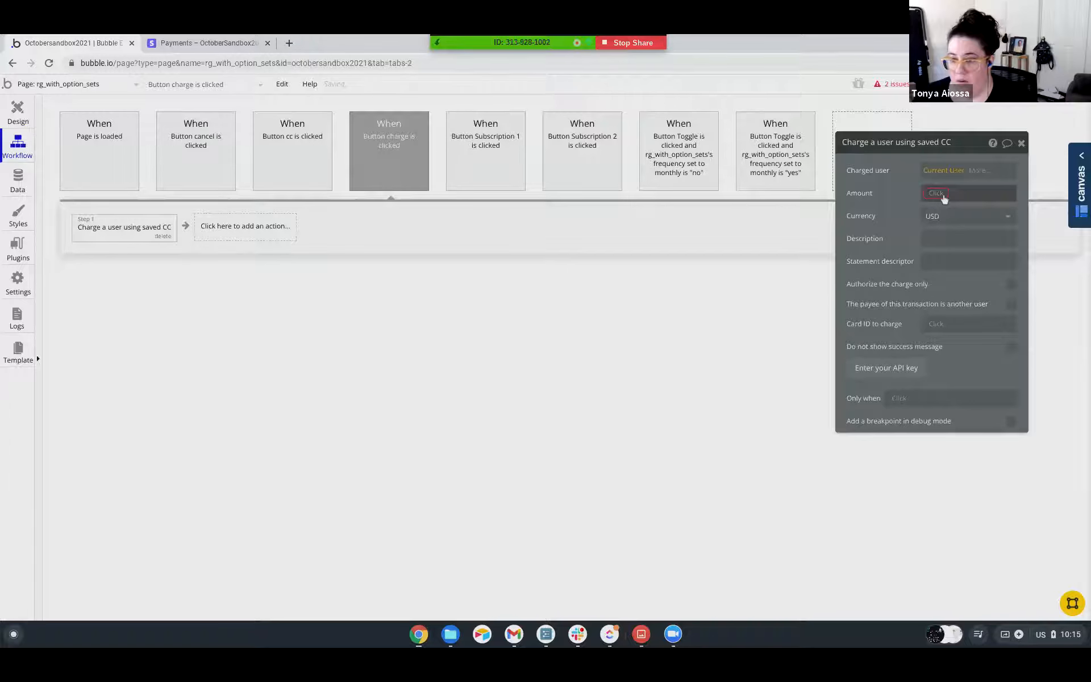
left_click(936, 193)
type("100")
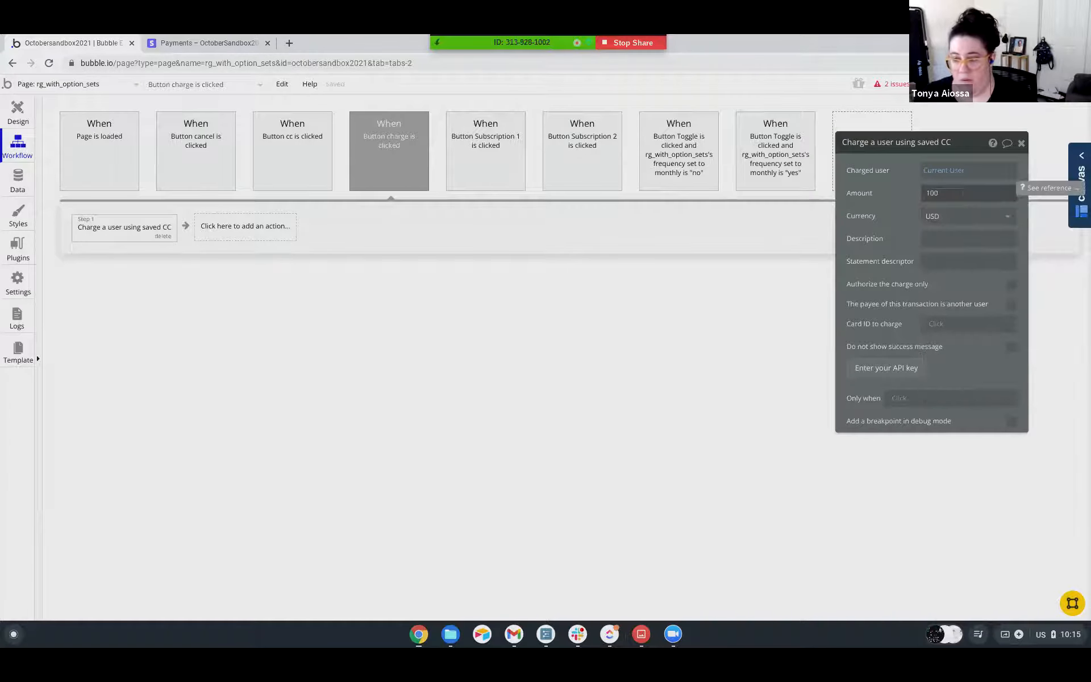
left_click(886, 200)
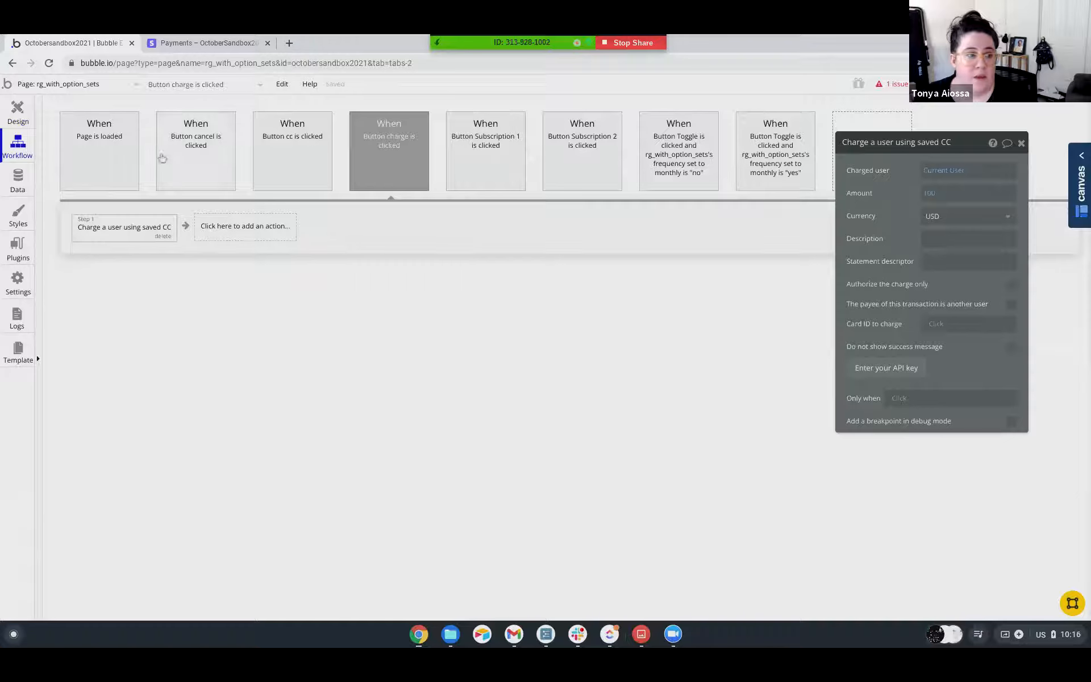
Run the app as the first user listed in All Users and trigger a test payment with the charge button.
left_click(19, 181)
left_click(213, 136)
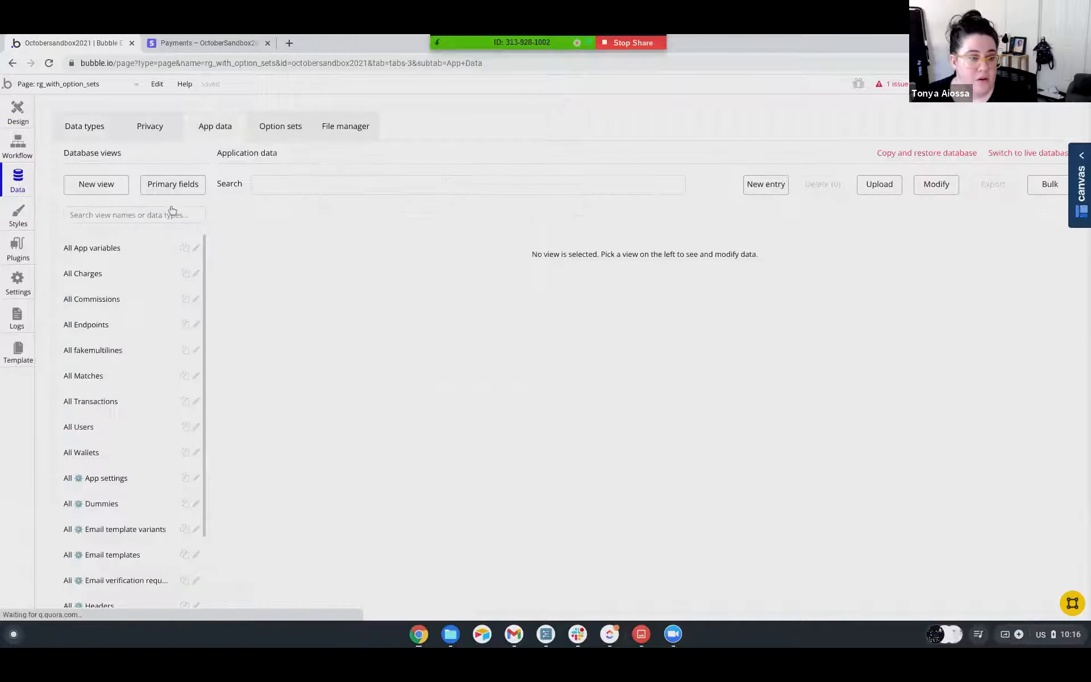
scroll(111, 398, "down", 2)
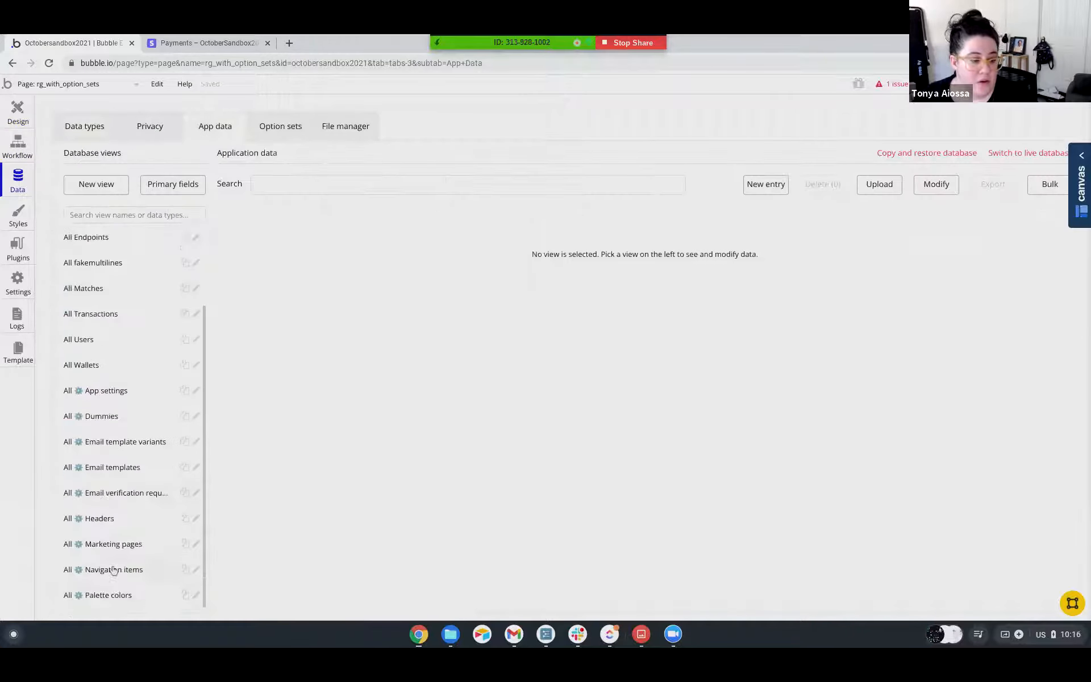
left_click(91, 341)
left_click(263, 230)
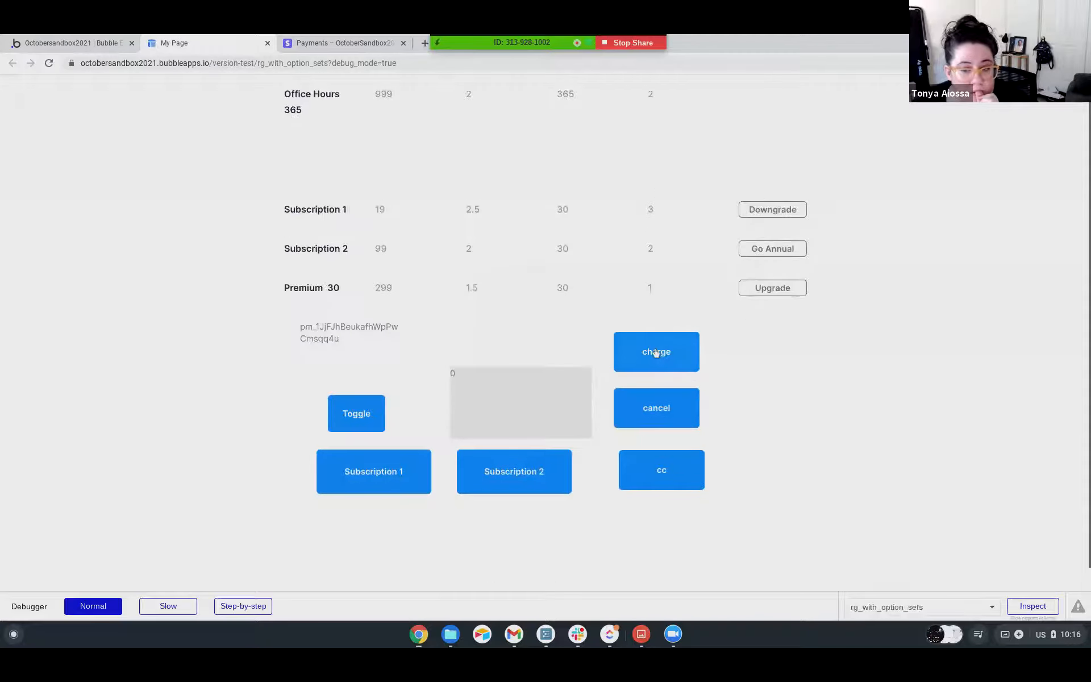
left_click(656, 352)
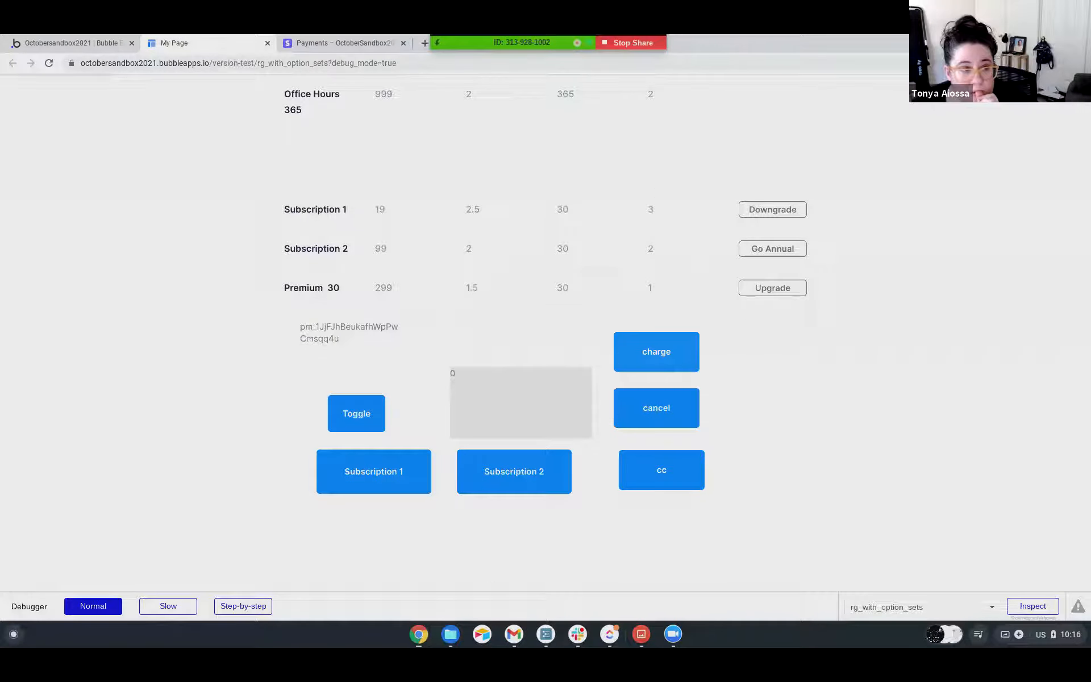
left_click(645, 128)
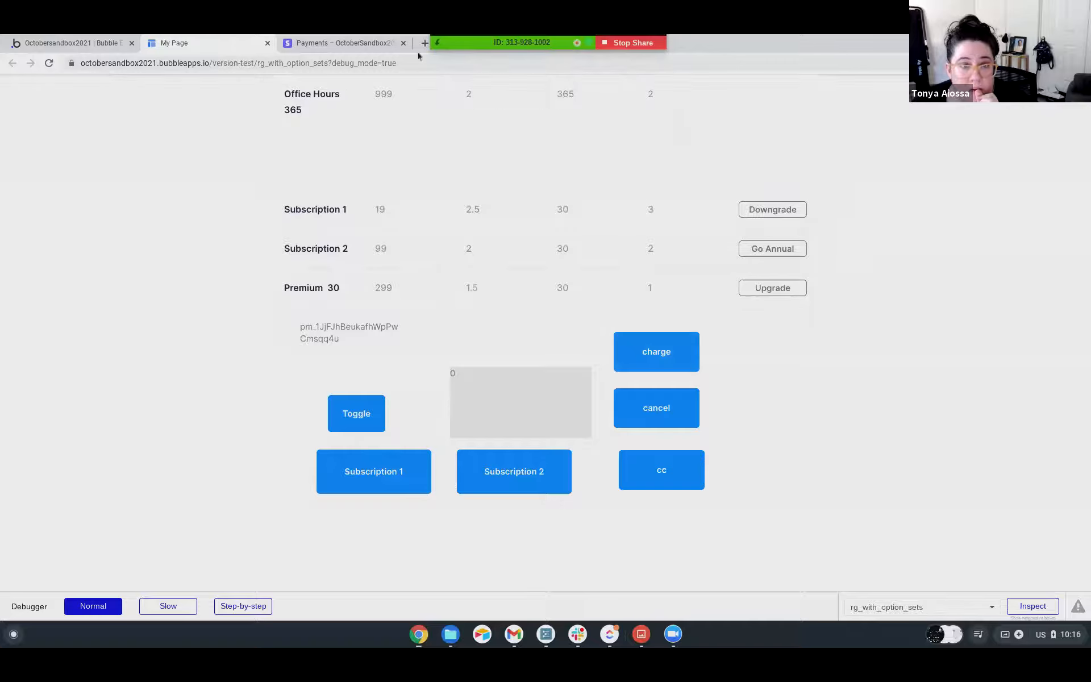
Switch to Stripe and examine the first listed customer's new $100.00 payment, including its timeline, payment details and payment method.
left_click(341, 43)
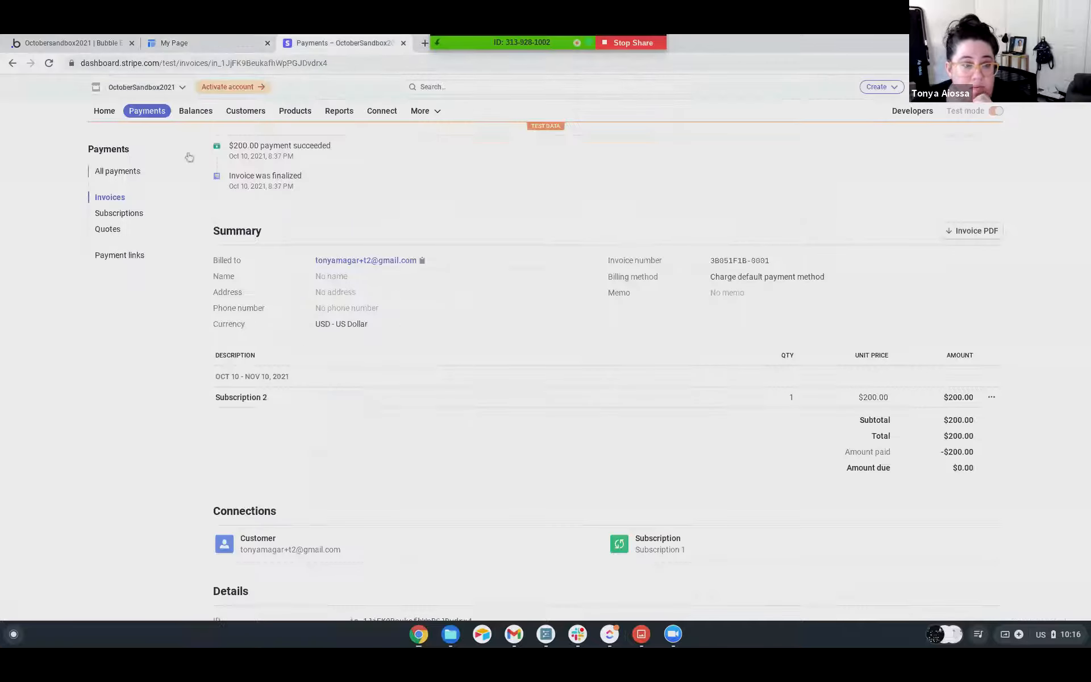
left_click(245, 111)
left_click(116, 233)
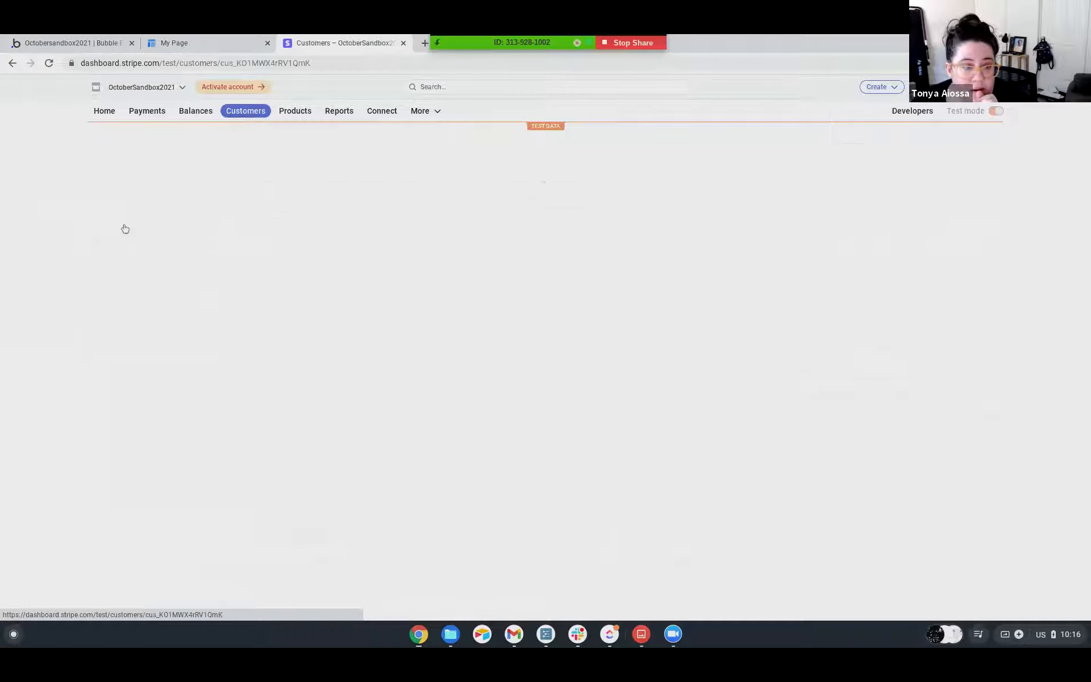
scroll(313, 358, "down", 2)
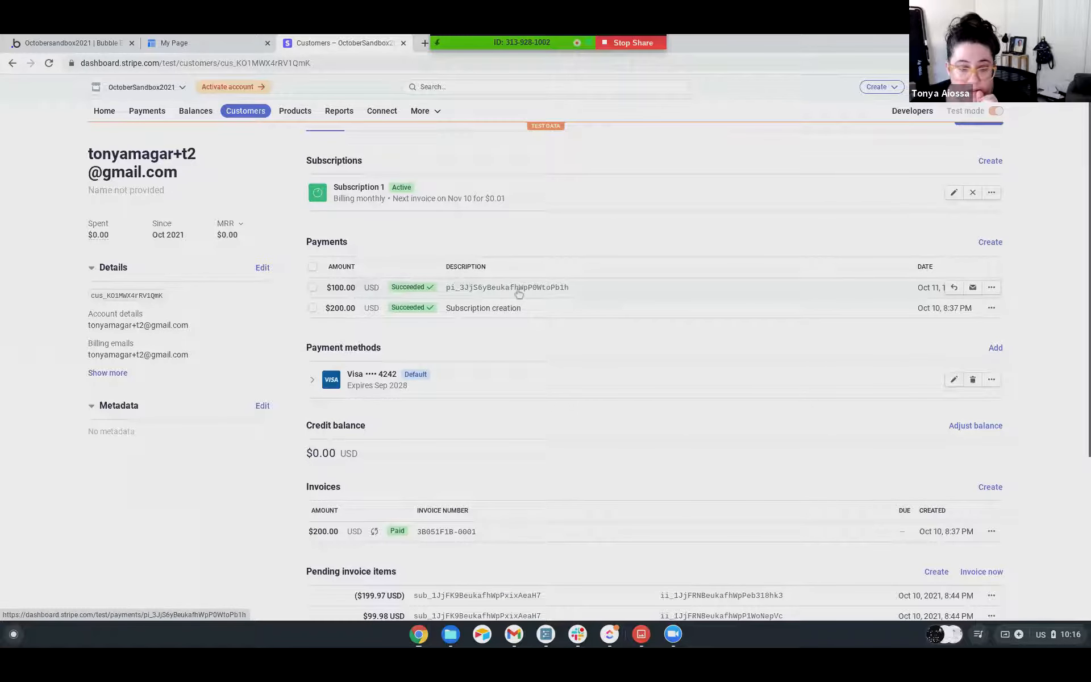
left_click(487, 292)
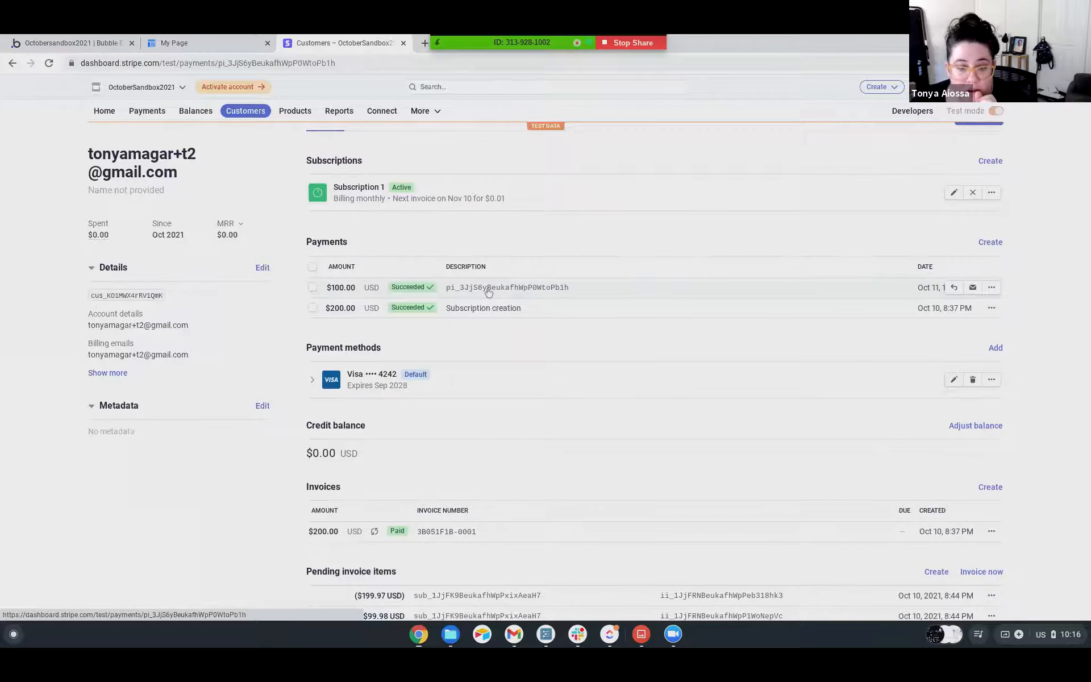
scroll(487, 293, "down", 3)
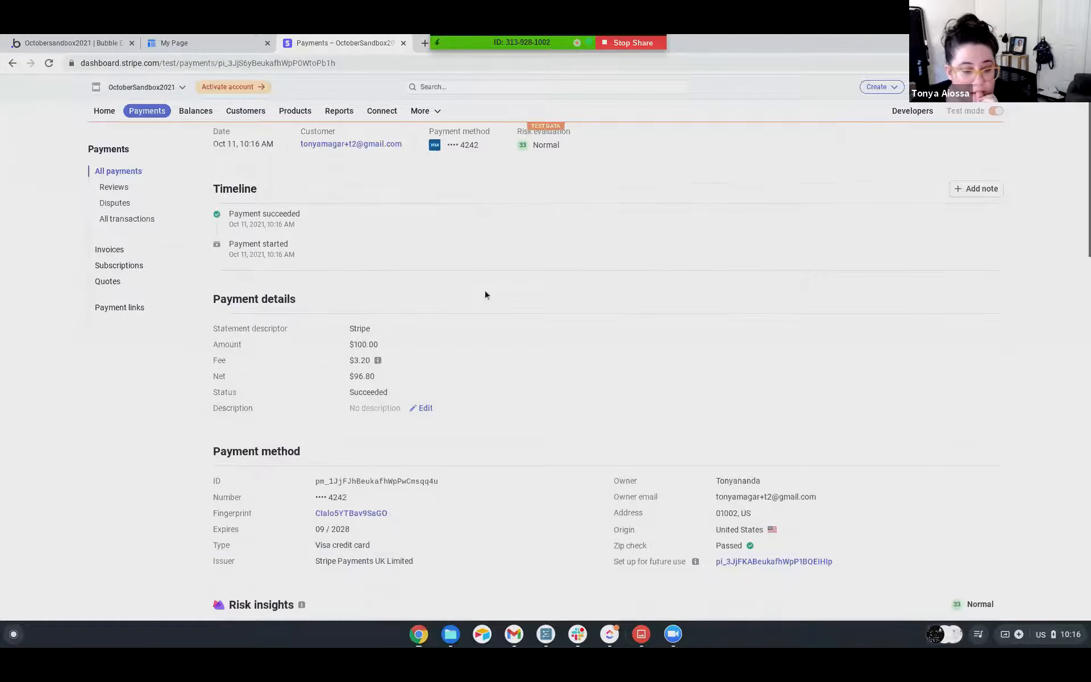
scroll(486, 295, "down", 1)
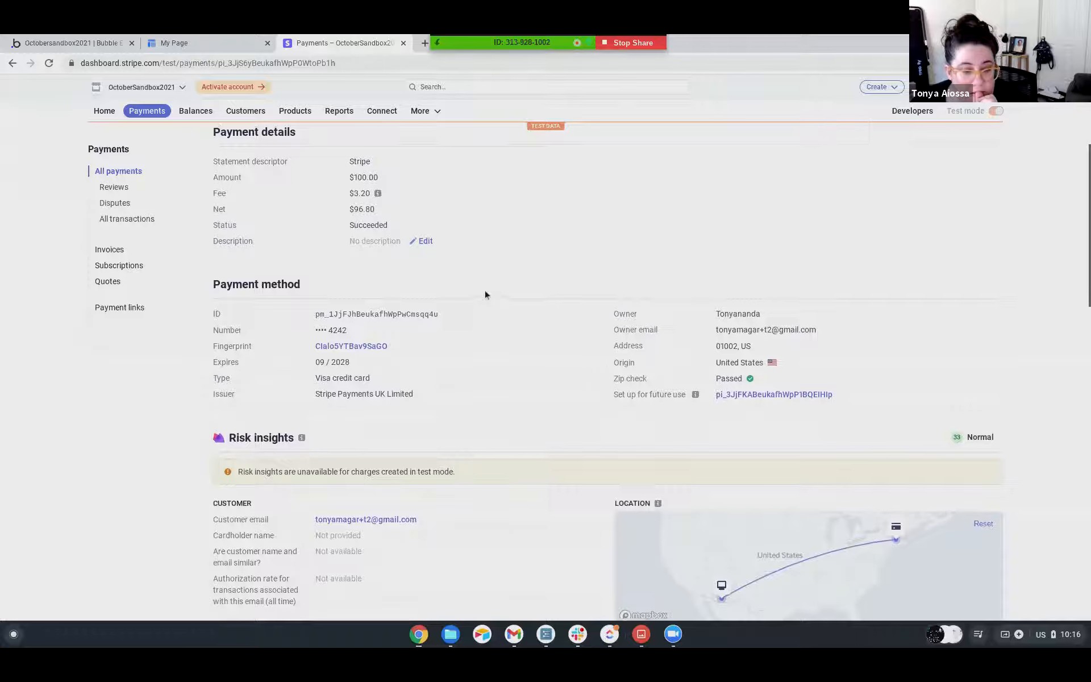
scroll(486, 295, "up", 3)
scroll(485, 294, "up", 2)
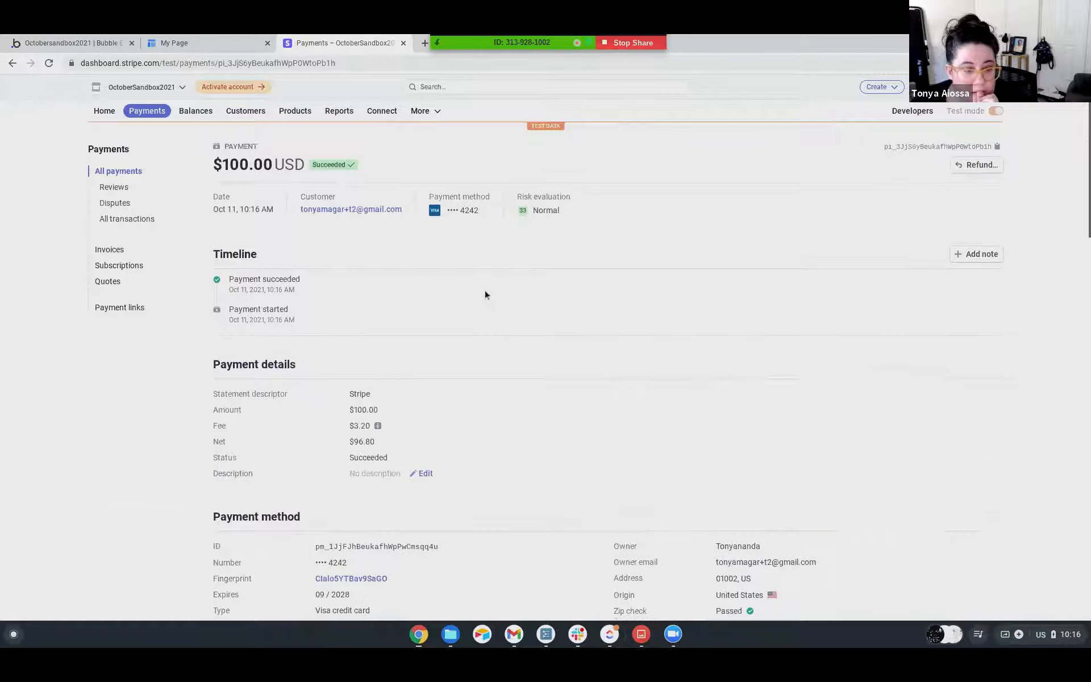
Switch to Bubble and view the All Charges records in the app data.
left_click(94, 45)
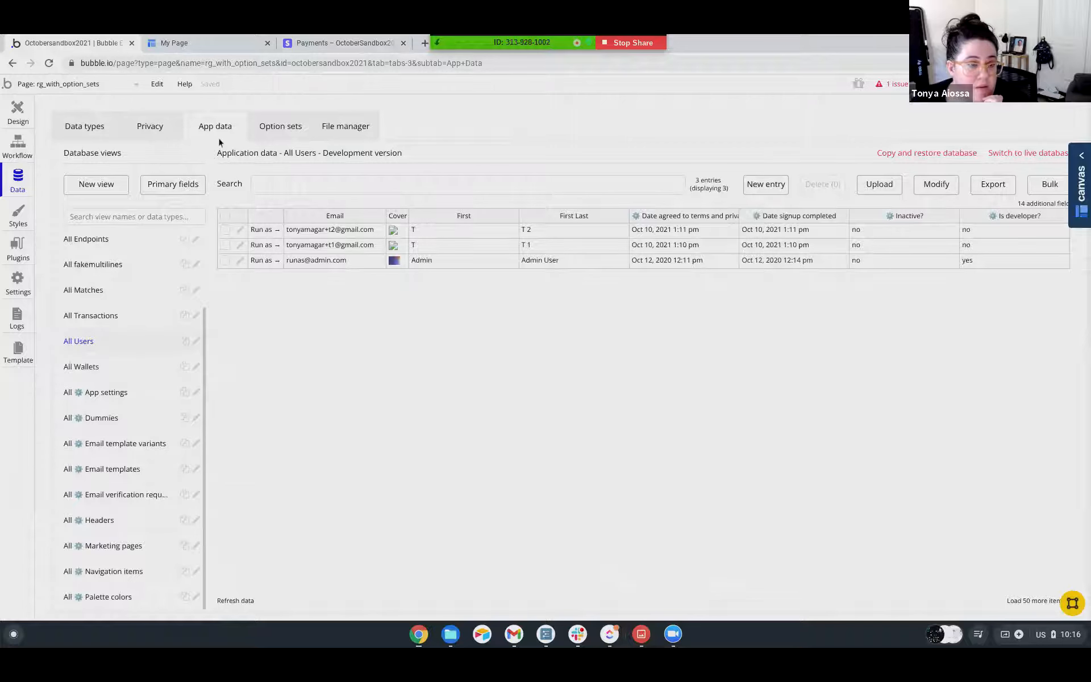
scroll(88, 329, "up", 2)
left_click(88, 277)
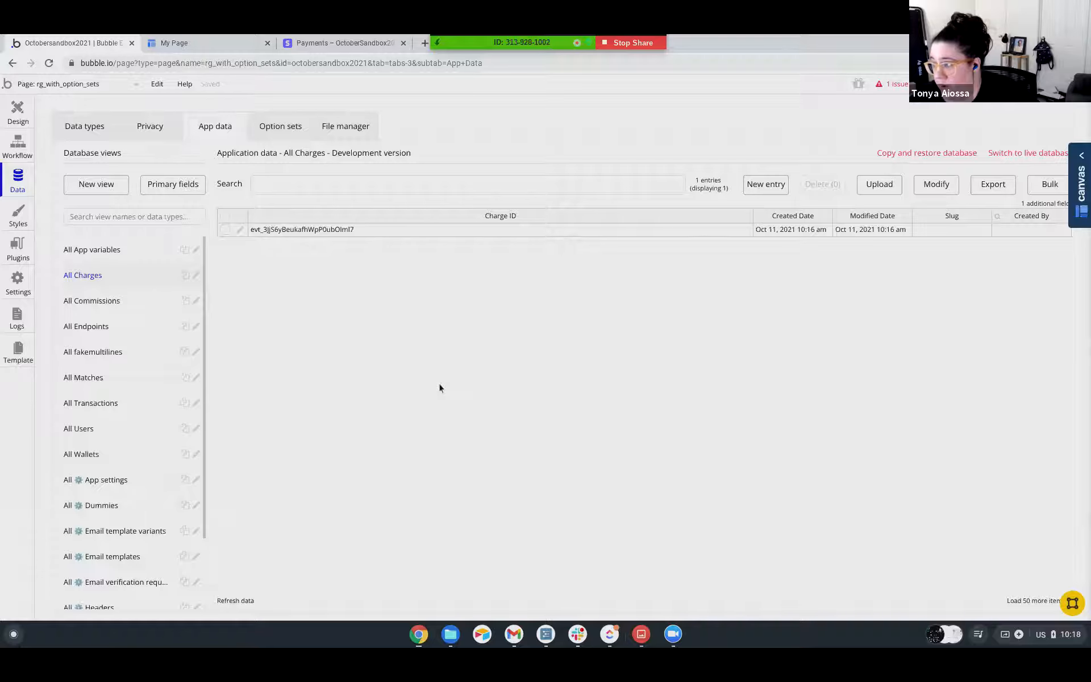
left_click(18, 144)
left_click(31, 85)
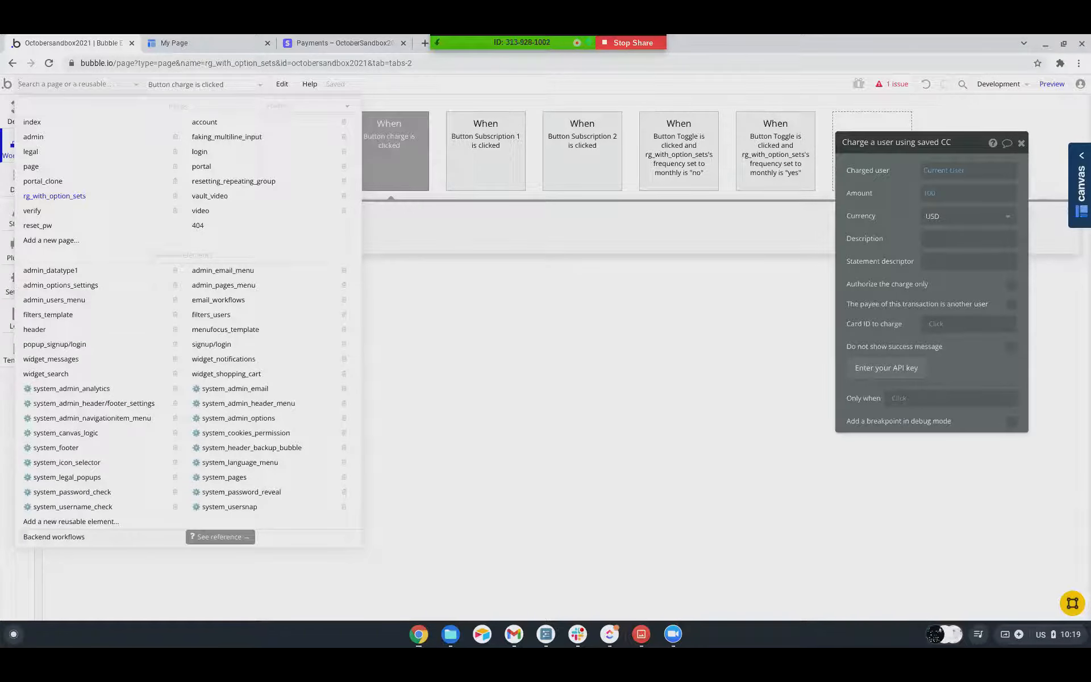
left_click(375, 334)
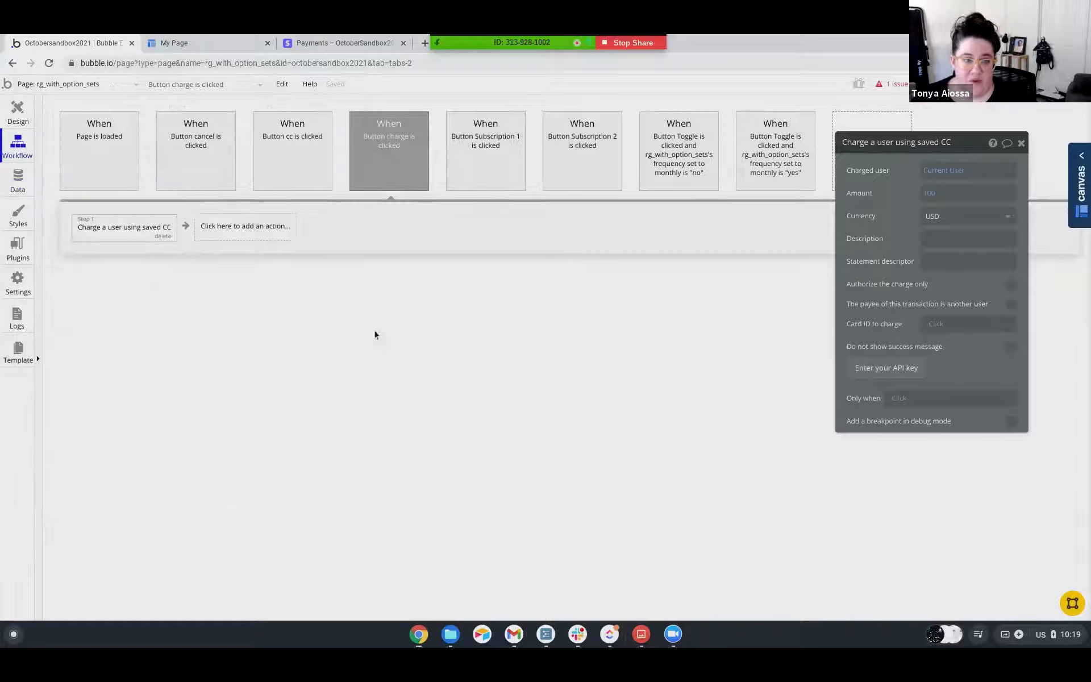
Look through the app data views, the custom data types and the fields of the Charge type.
left_click(18, 182)
scroll(114, 443, "down", 3)
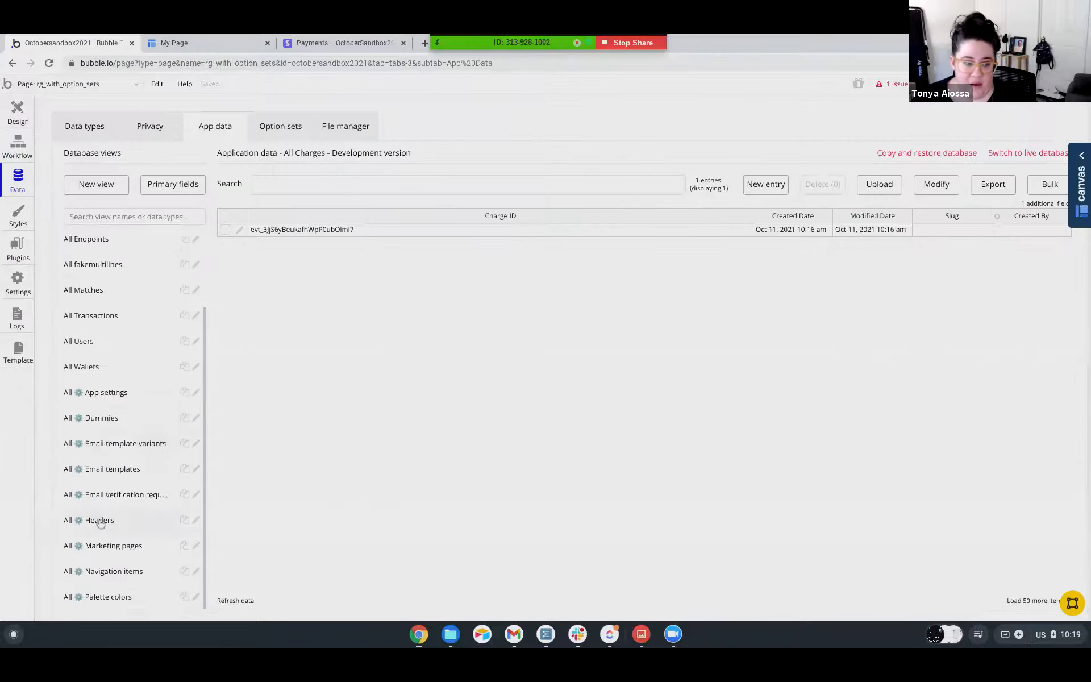
scroll(105, 438, "up", 3)
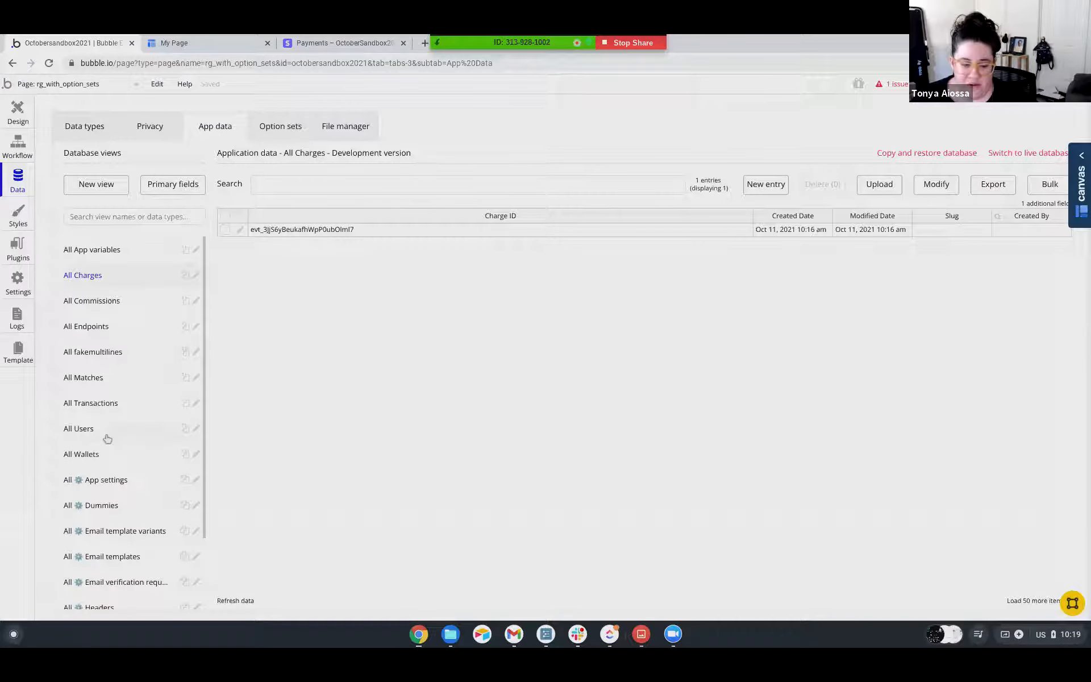
scroll(102, 448, "down", 3)
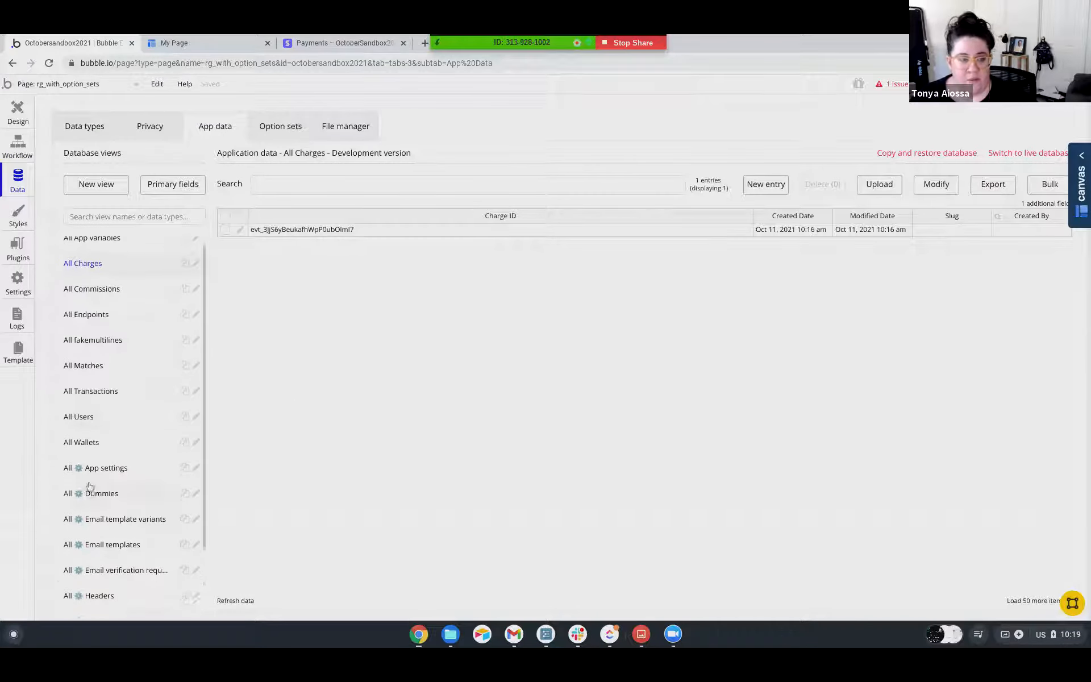
left_click(86, 127)
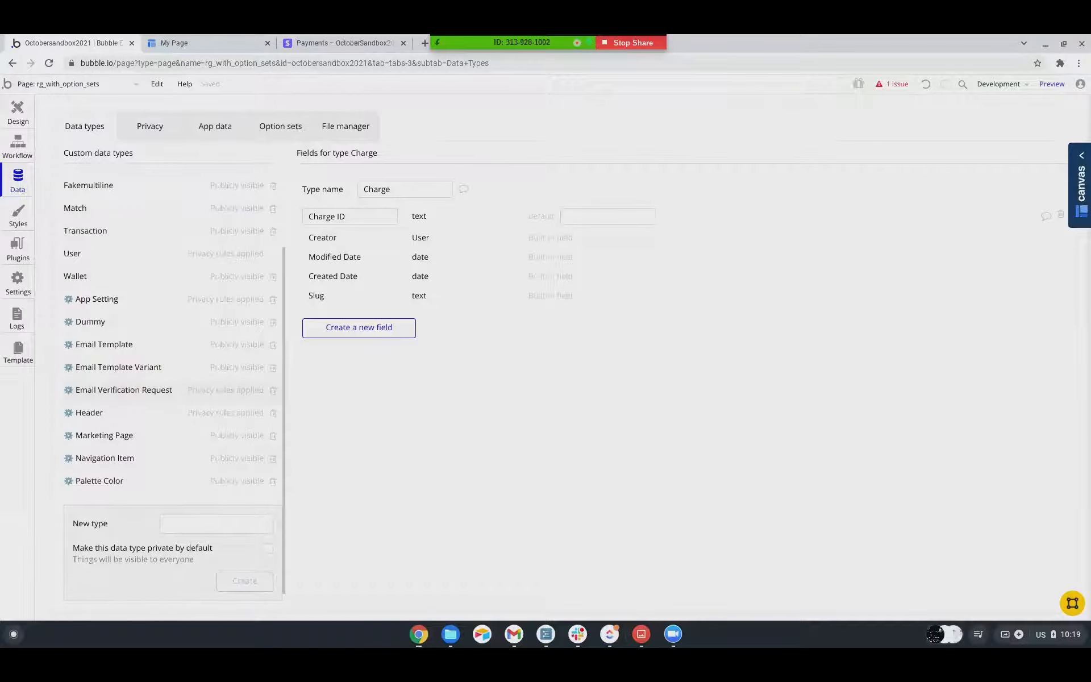
scroll(93, 452, "up", 2)
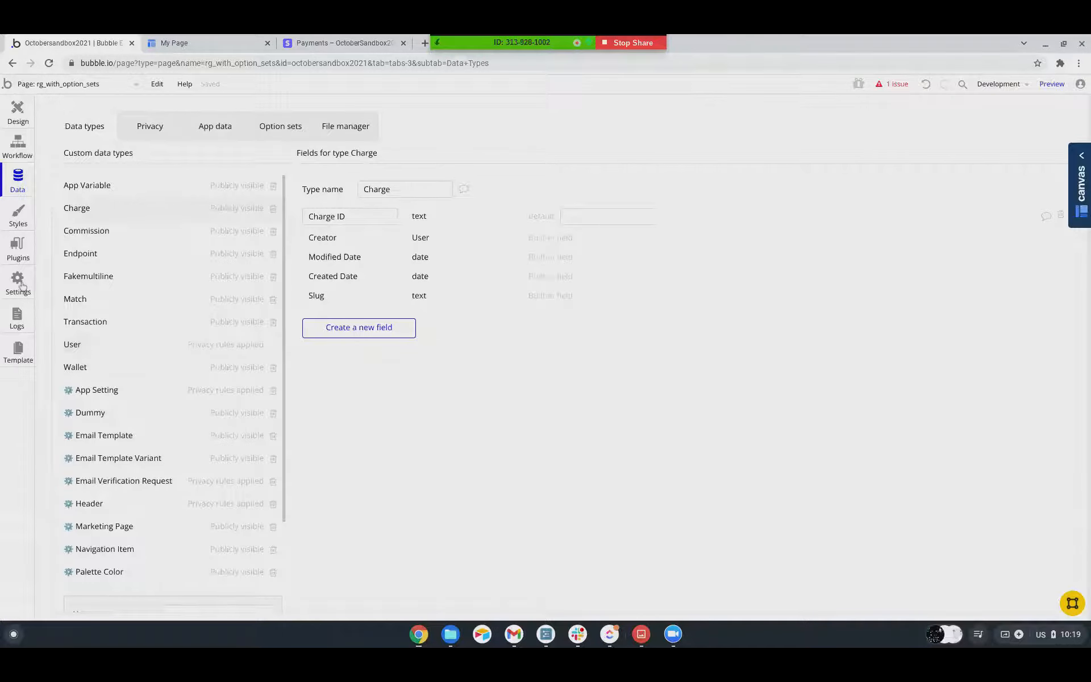
scroll(158, 332, "down", 2)
scroll(158, 332, "up", 2)
scroll(156, 319, "down", 3)
scroll(156, 319, "up", 3)
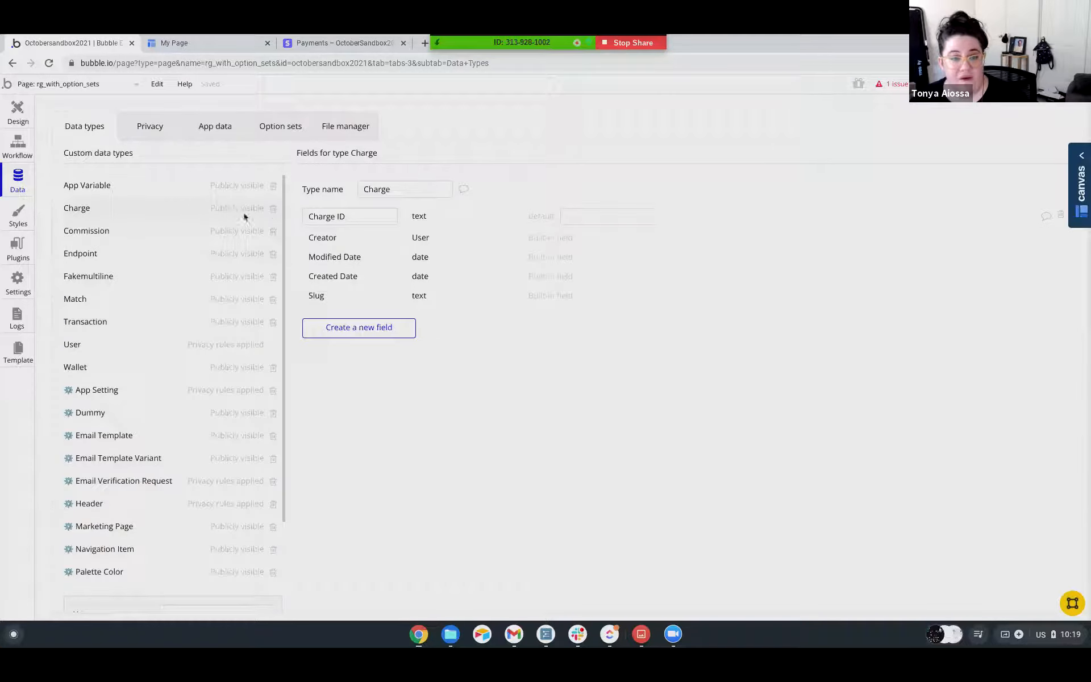
Start a new field for the Charge data type, named Credit, with the field type number.
left_click(350, 328)
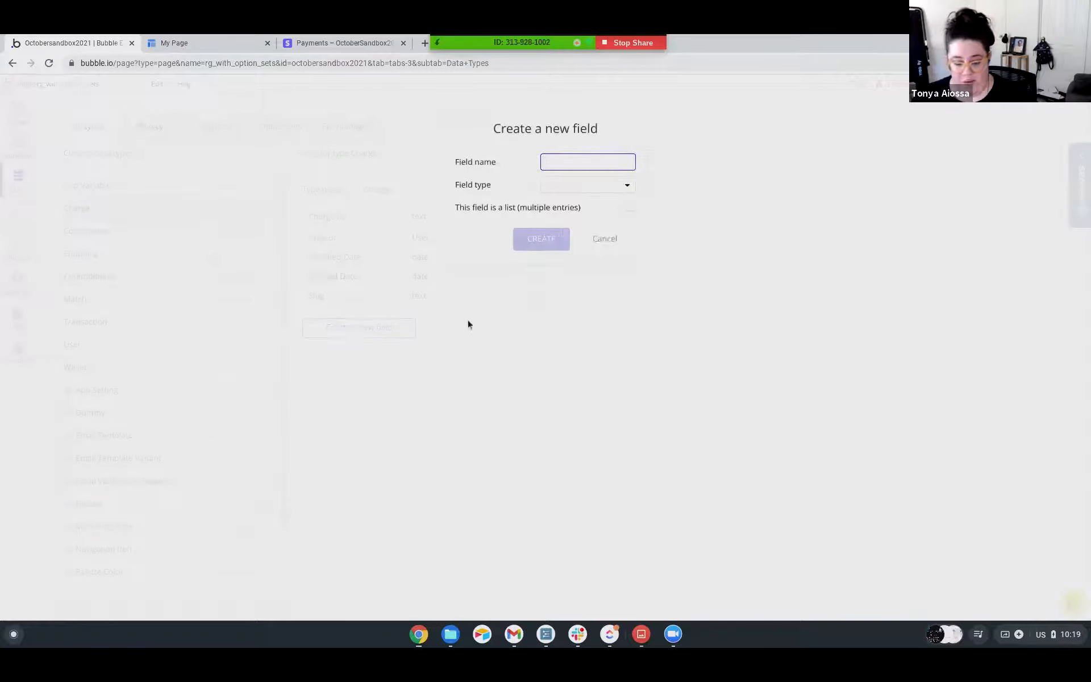
type("Cred")
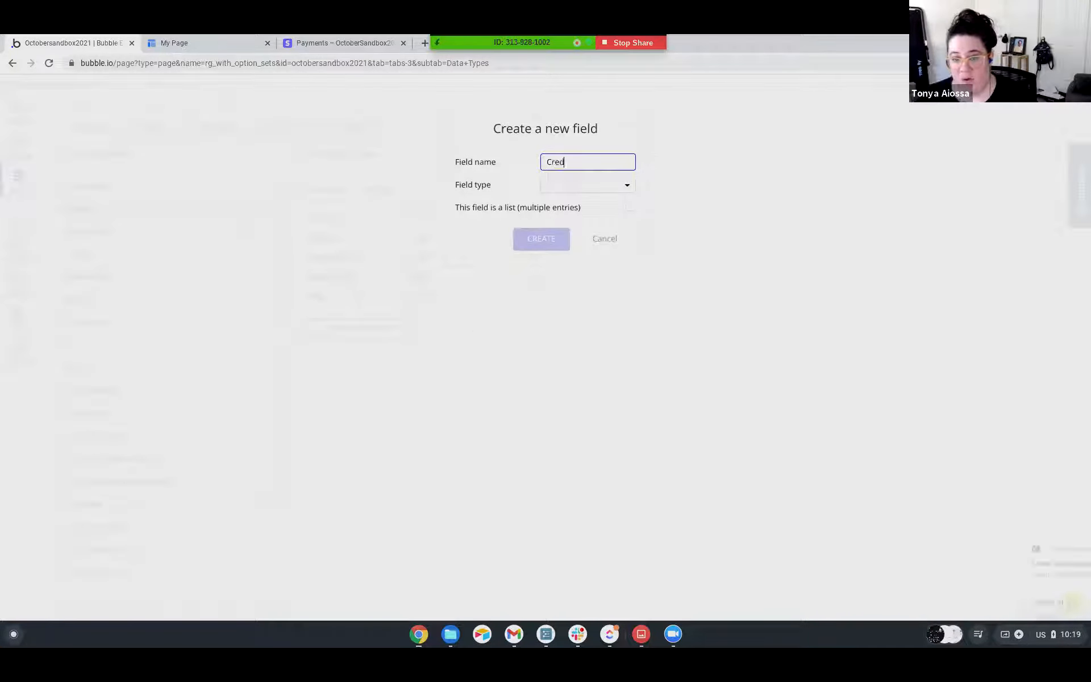
type("it")
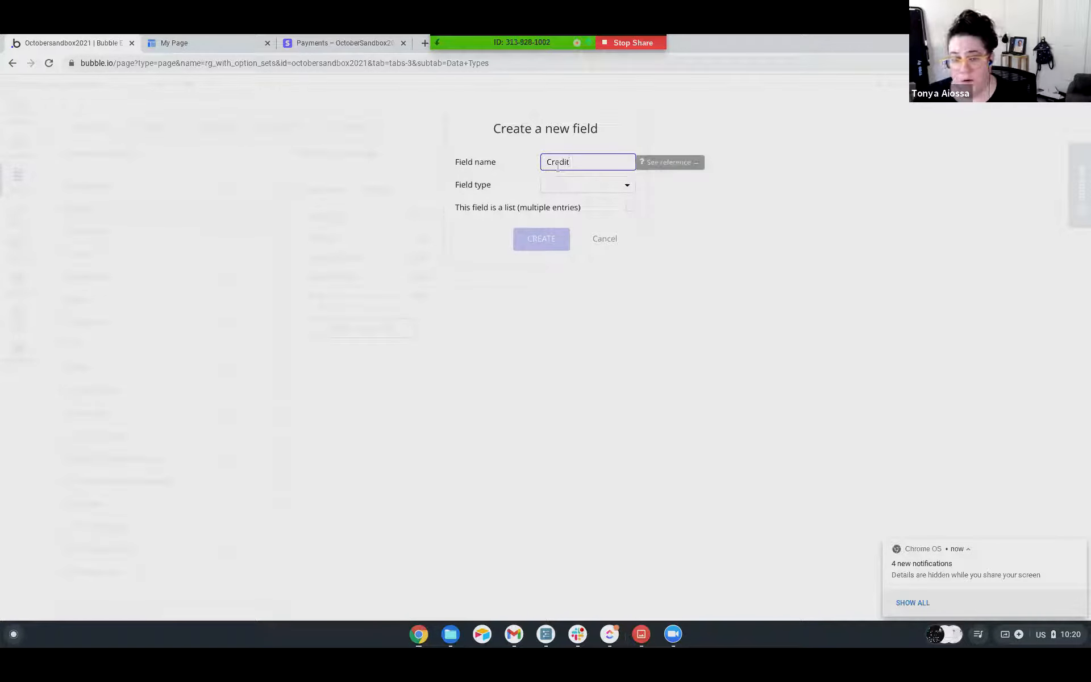
left_click(560, 190)
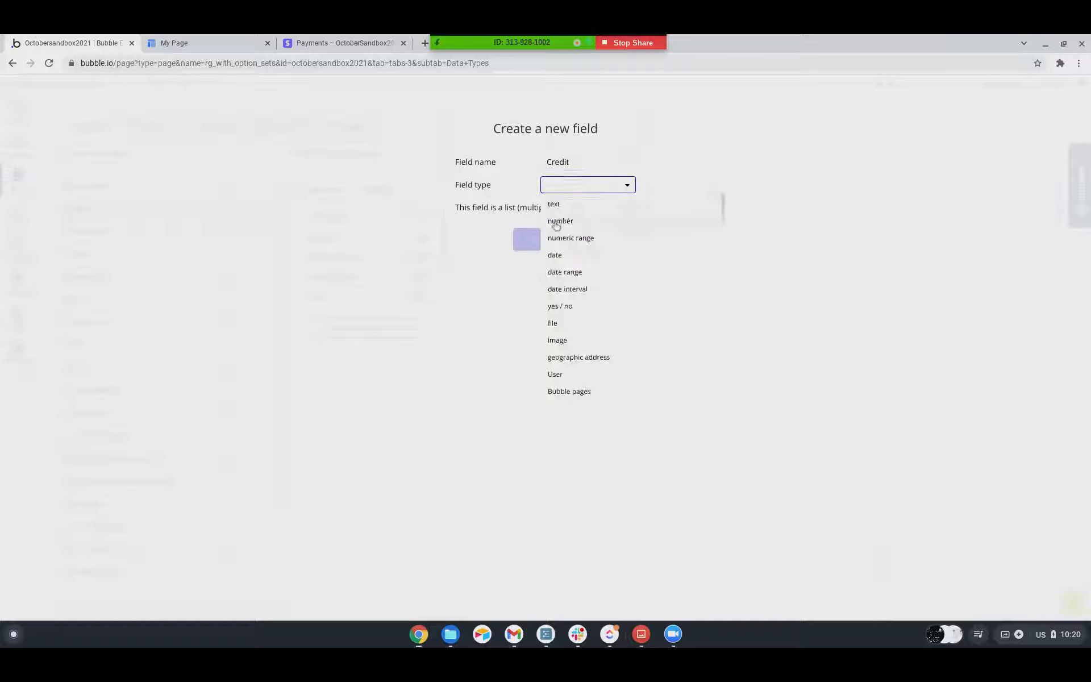
left_click(555, 221)
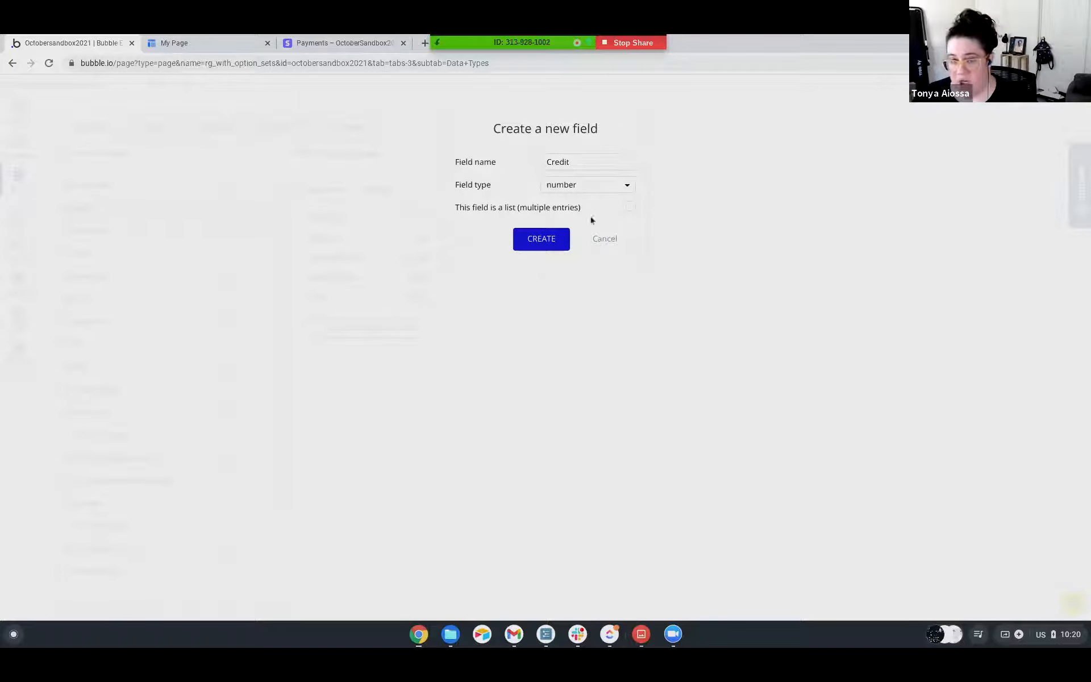
Change the new field's name to Subscription Credits.
left_click_drag(584, 162, 539, 161)
type("Subs")
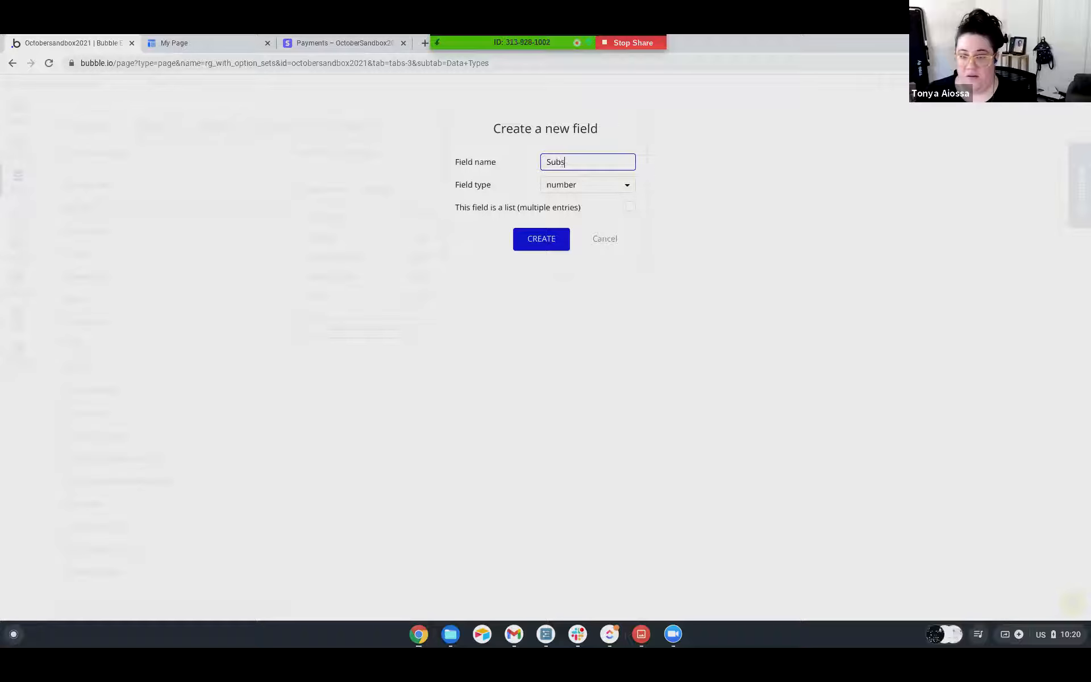
type("cription Credits")
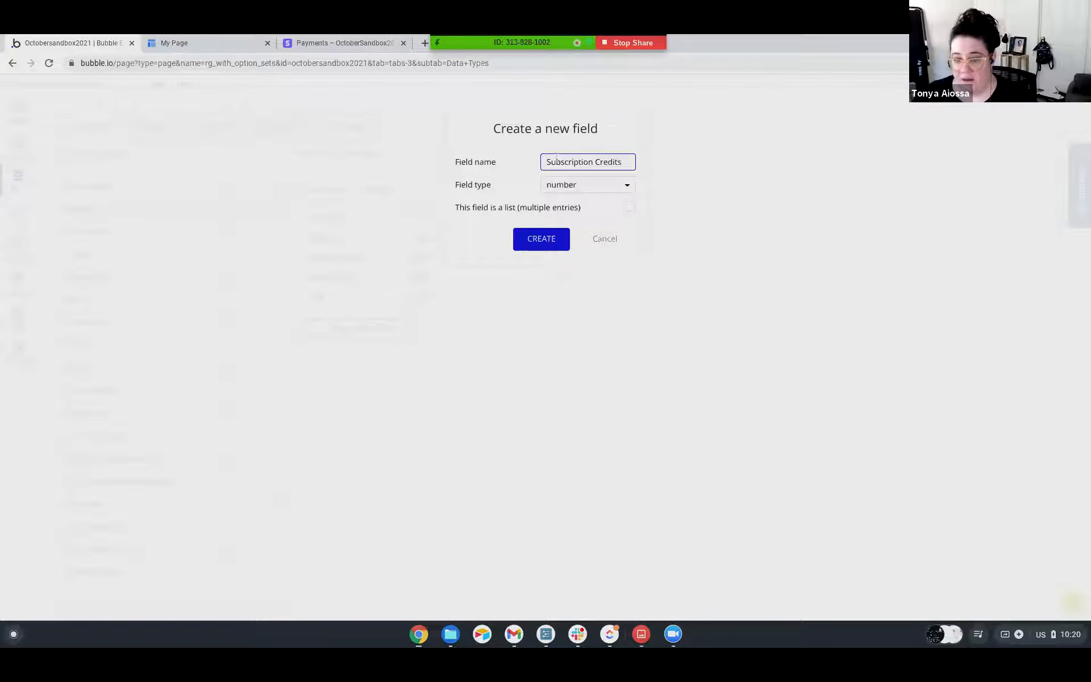
Replace the new number field's name with One-Off Credits.
left_click_drag(620, 160, 541, 162)
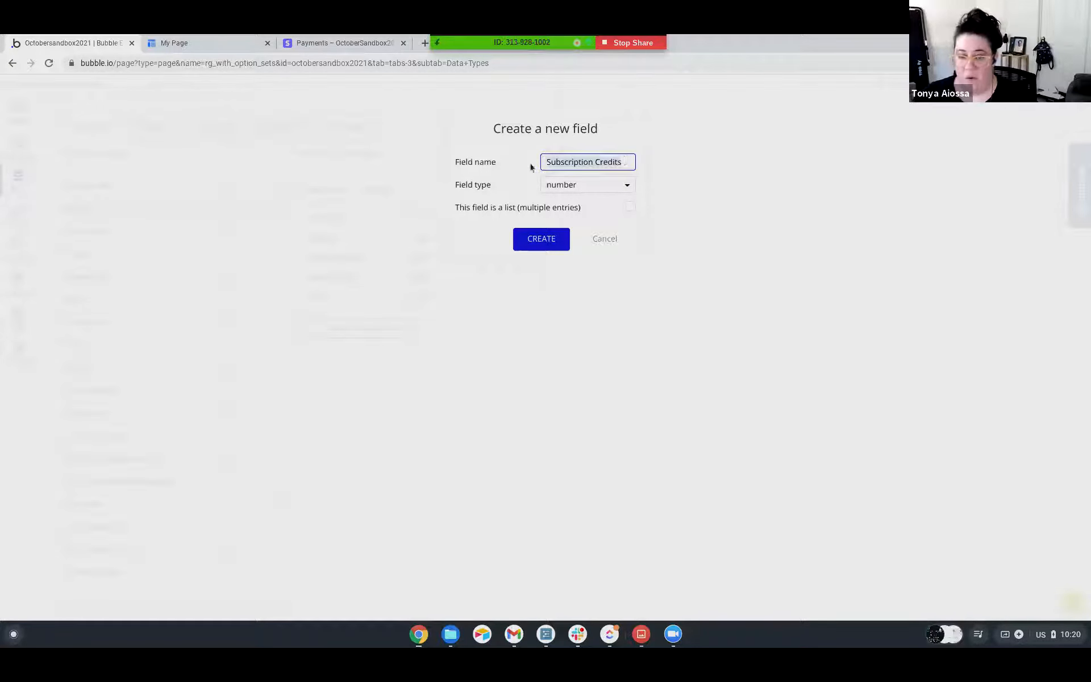
type("One-Off Credits")
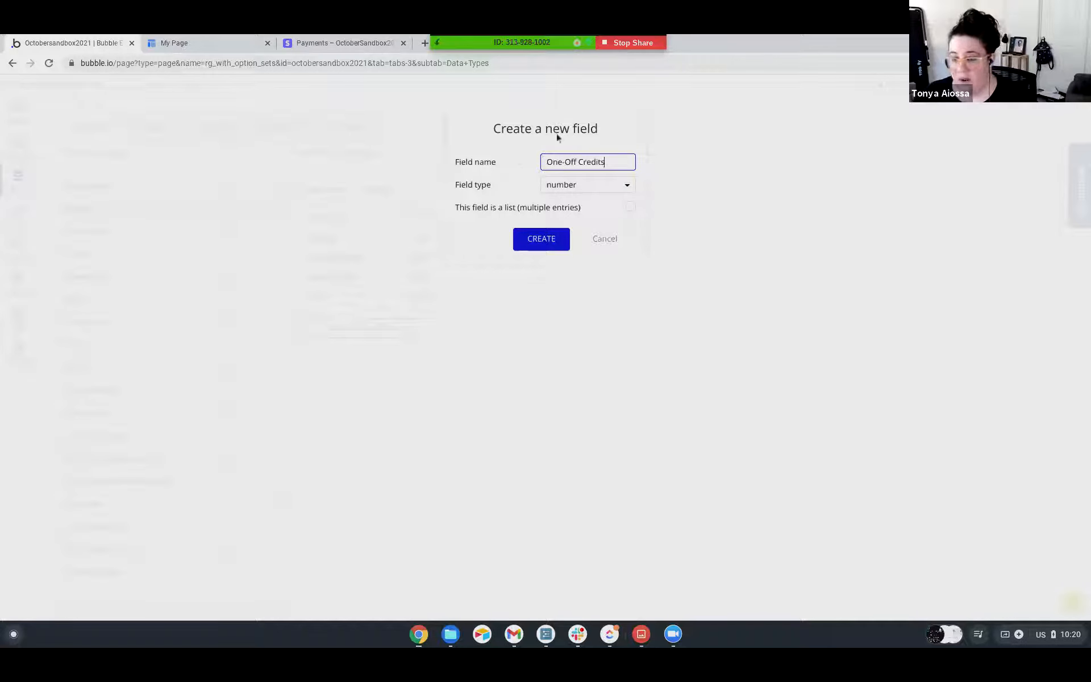
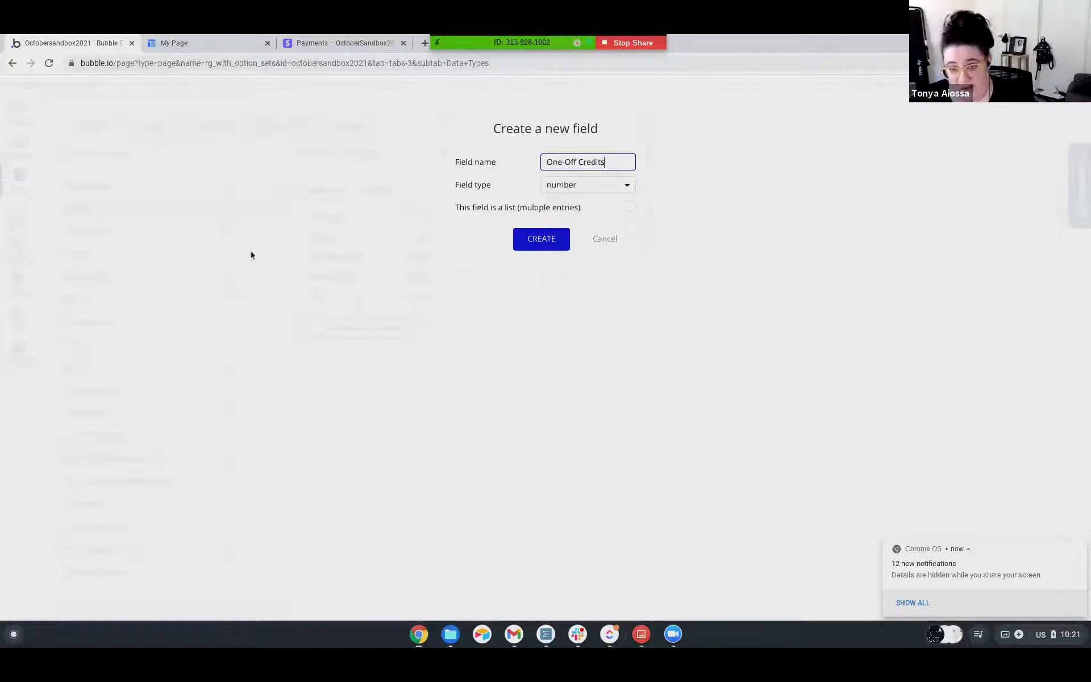
Discard the new One-Off Credits field of the Charge type without creating it.
left_click_drag(547, 164, 614, 163)
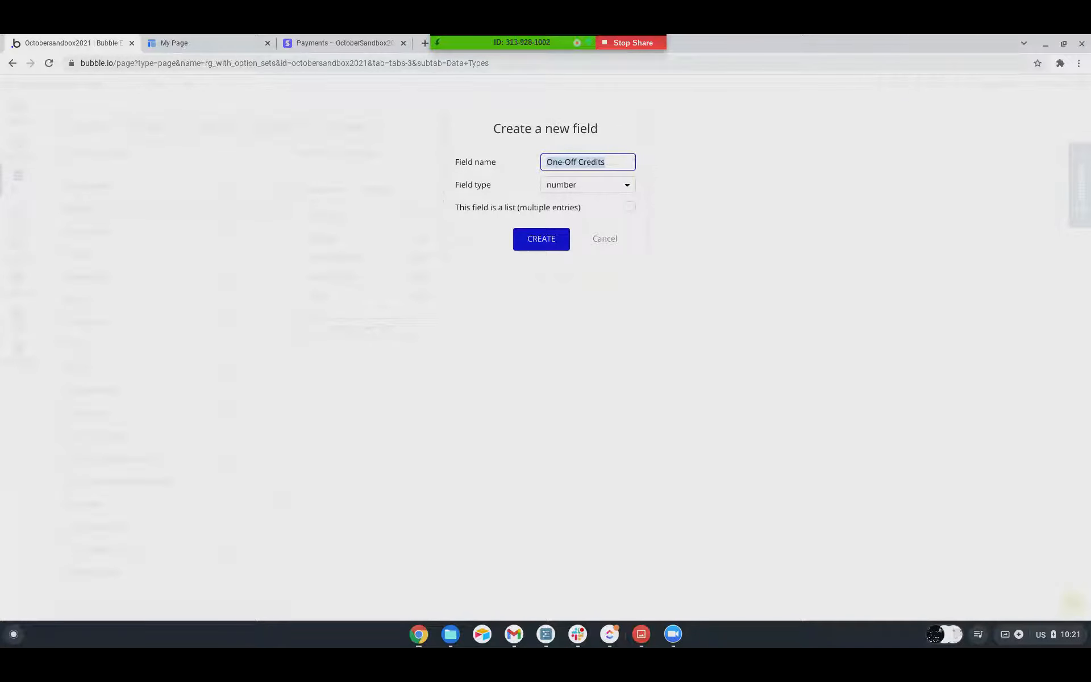
left_click(630, 150)
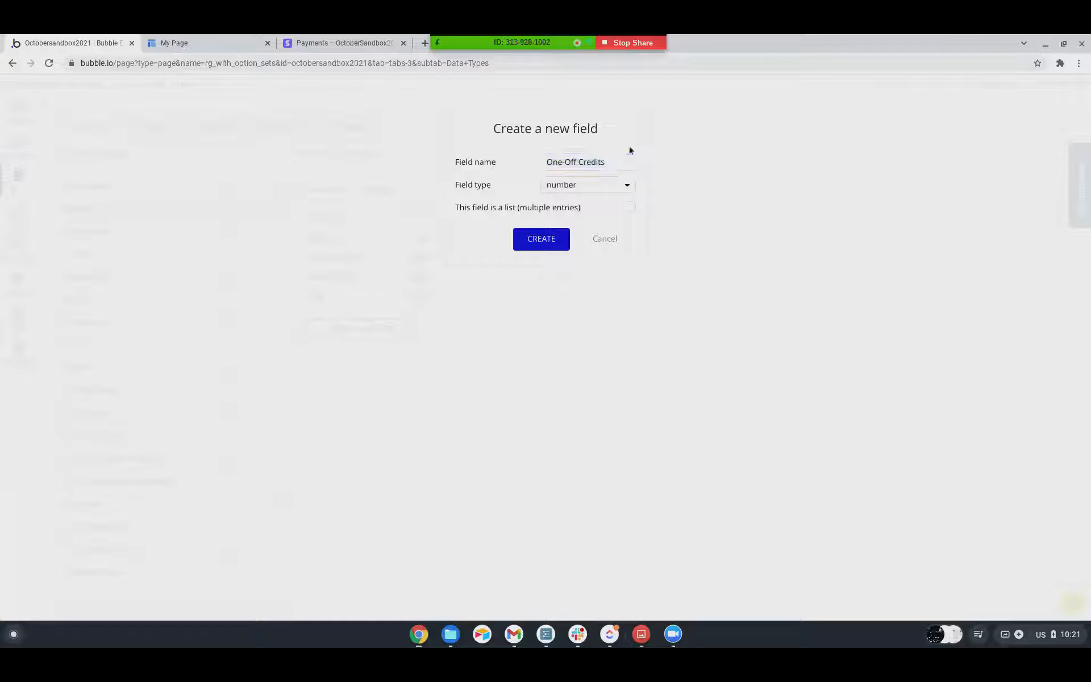
left_click(605, 240)
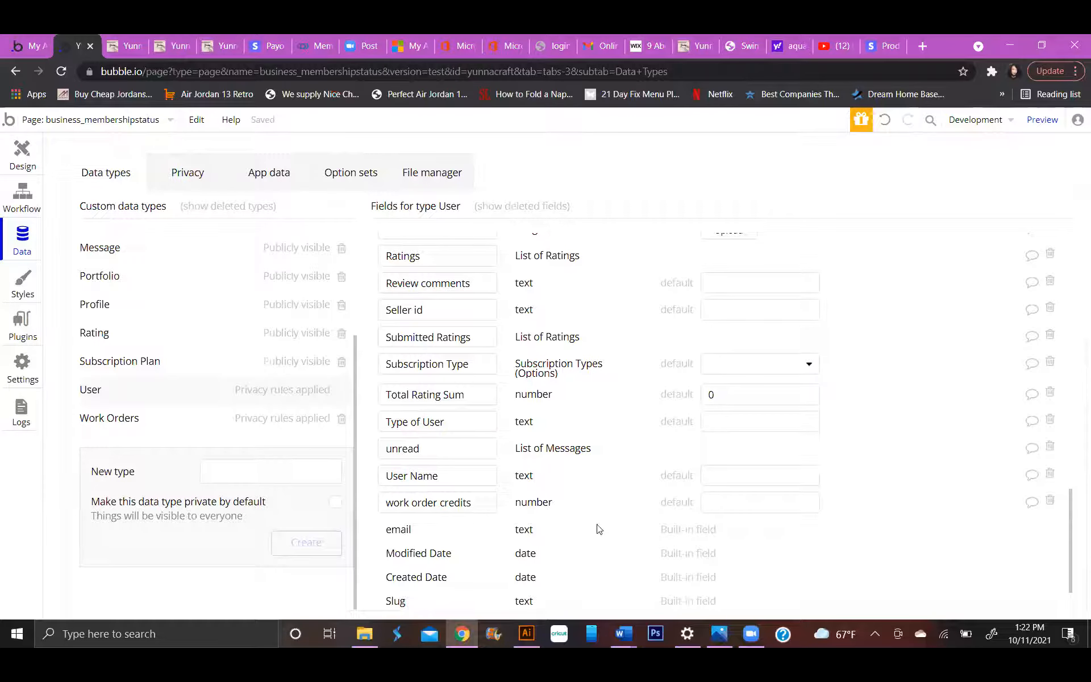
Create a field named extra credits with the field type number on the User data type.
scroll(538, 532, "down", 2)
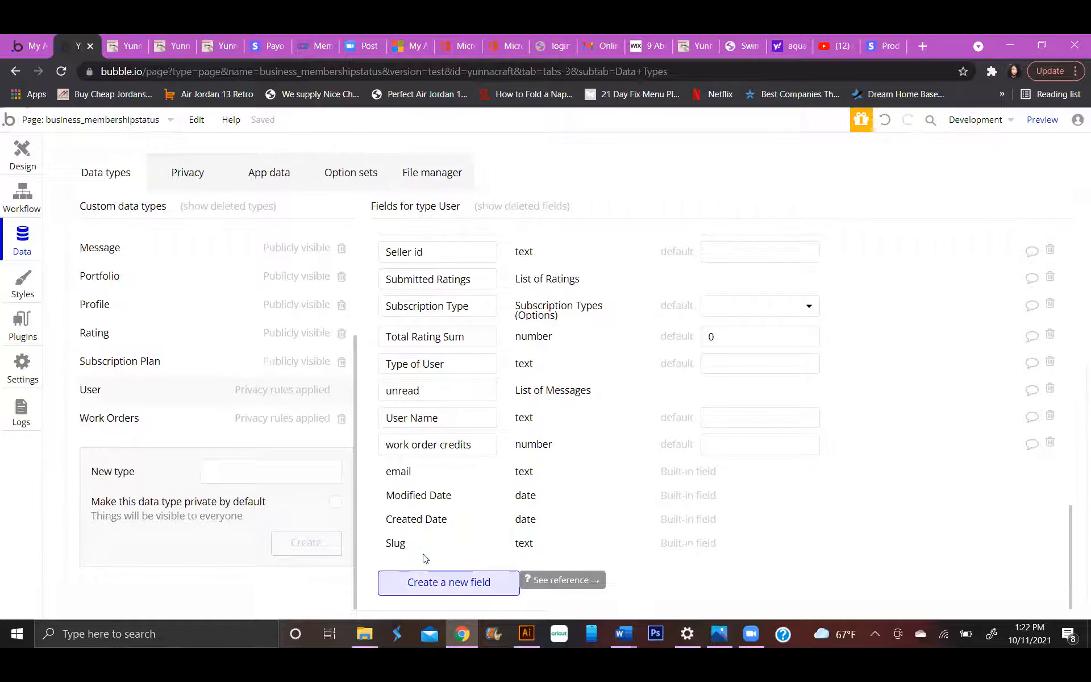
left_click(426, 578)
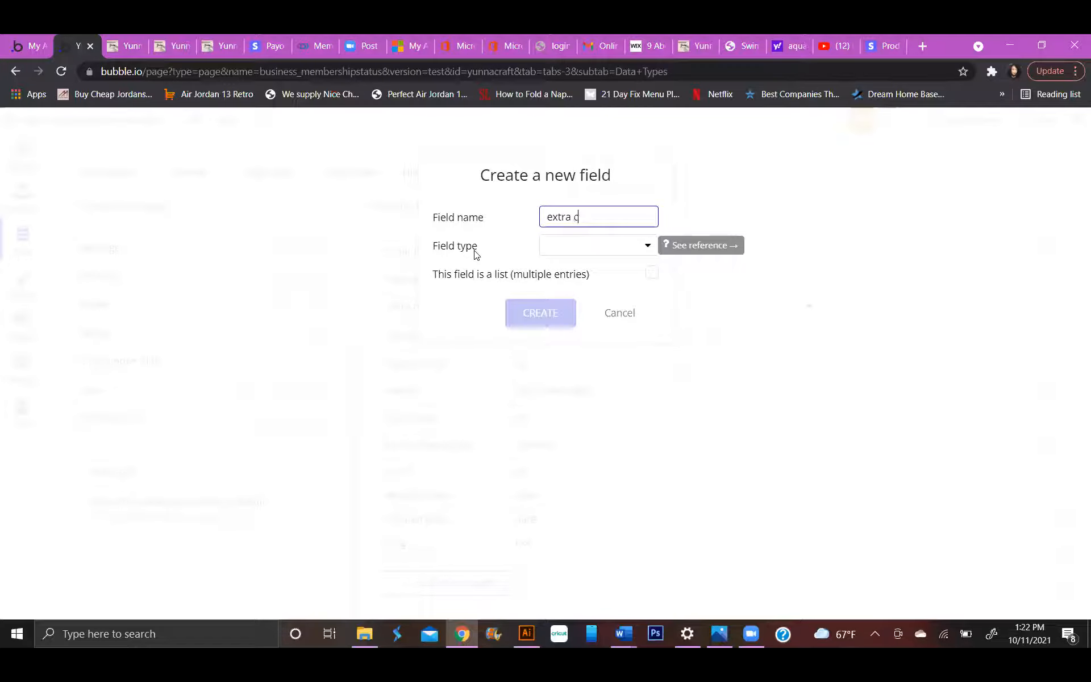
type("i")
left_click(618, 248)
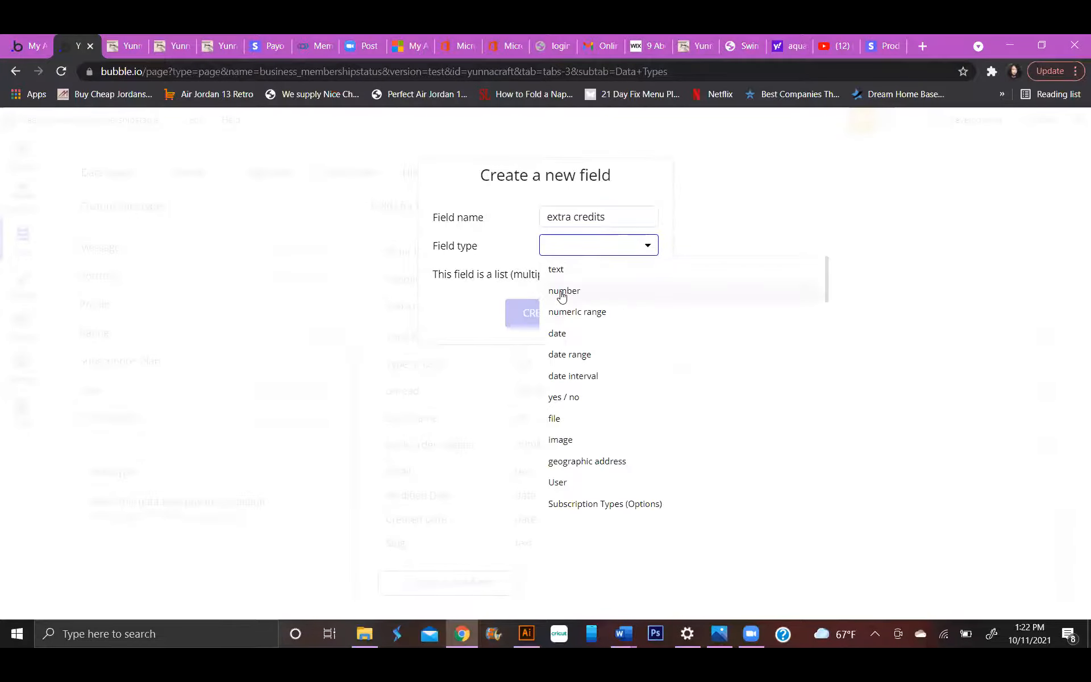
left_click(562, 293)
left_click(561, 327)
scroll(554, 353, "down", 10)
scroll(558, 370, "down", 4)
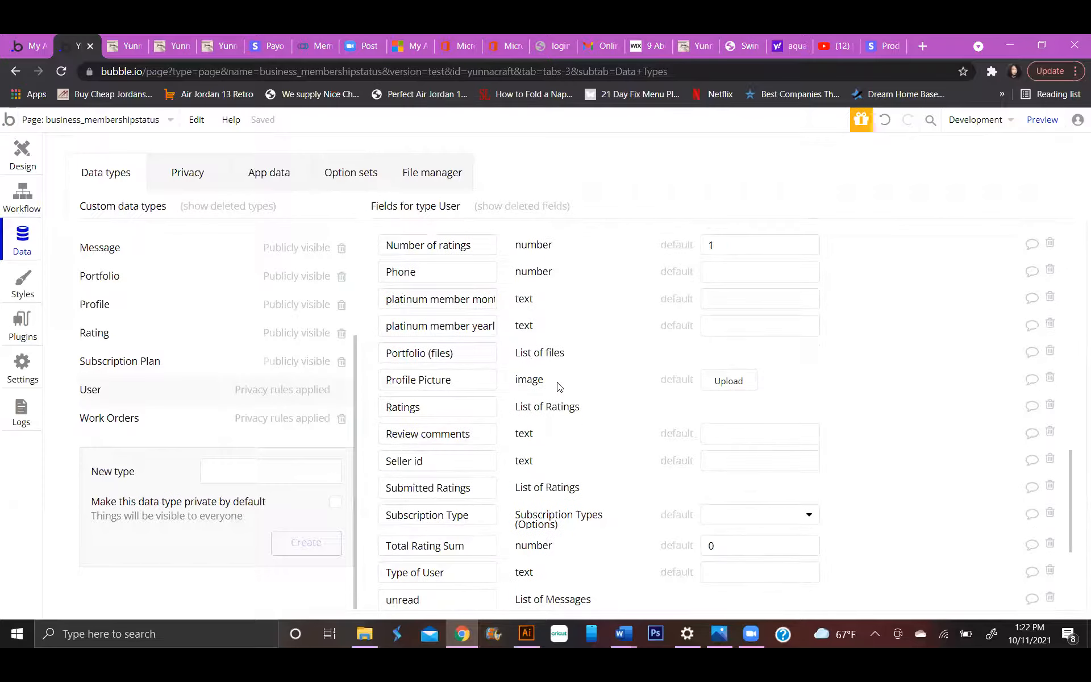
scroll(511, 452, "up", 7)
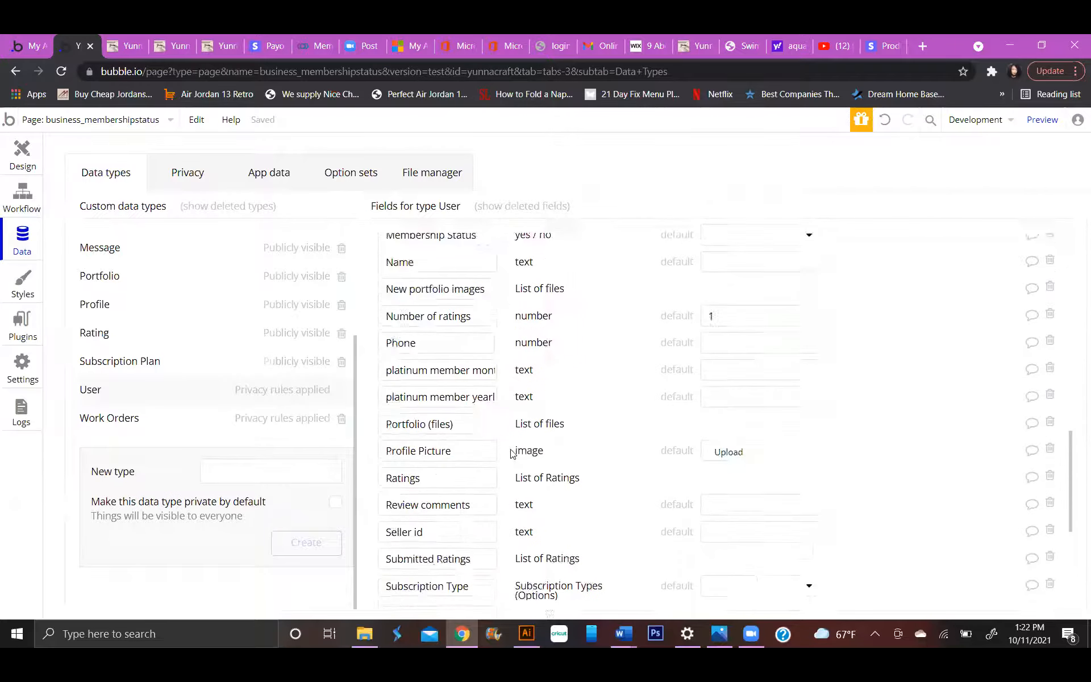
In step 2 of the Button Select Basic Member workflow, delete the work order credits change and add that field again with no value.
left_click(23, 196)
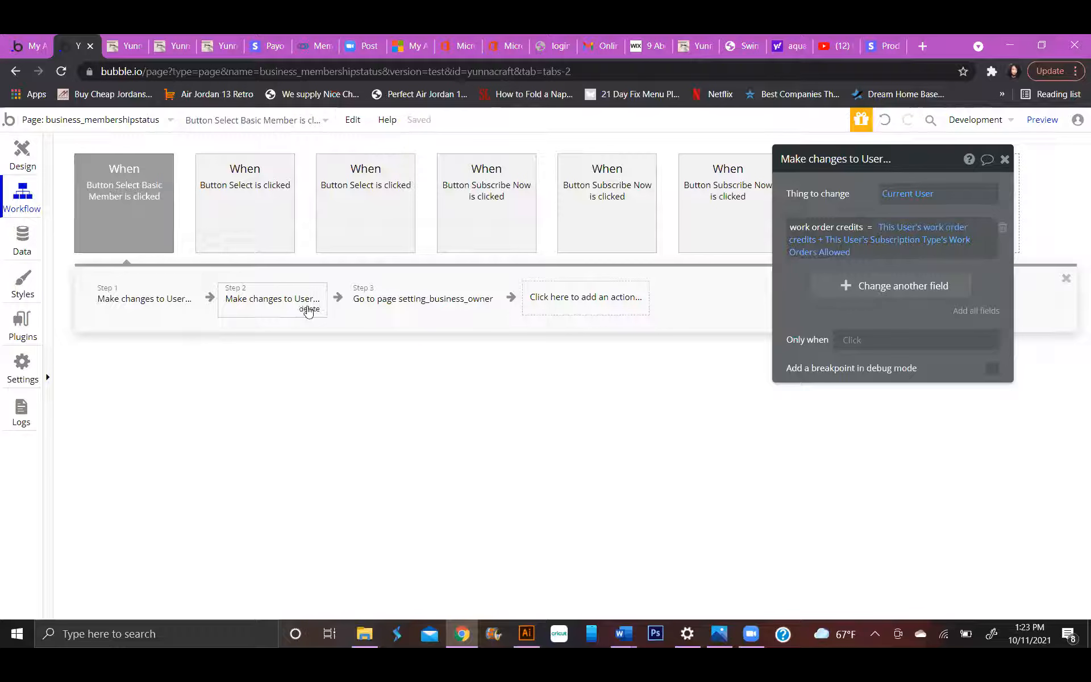
left_click(1002, 227)
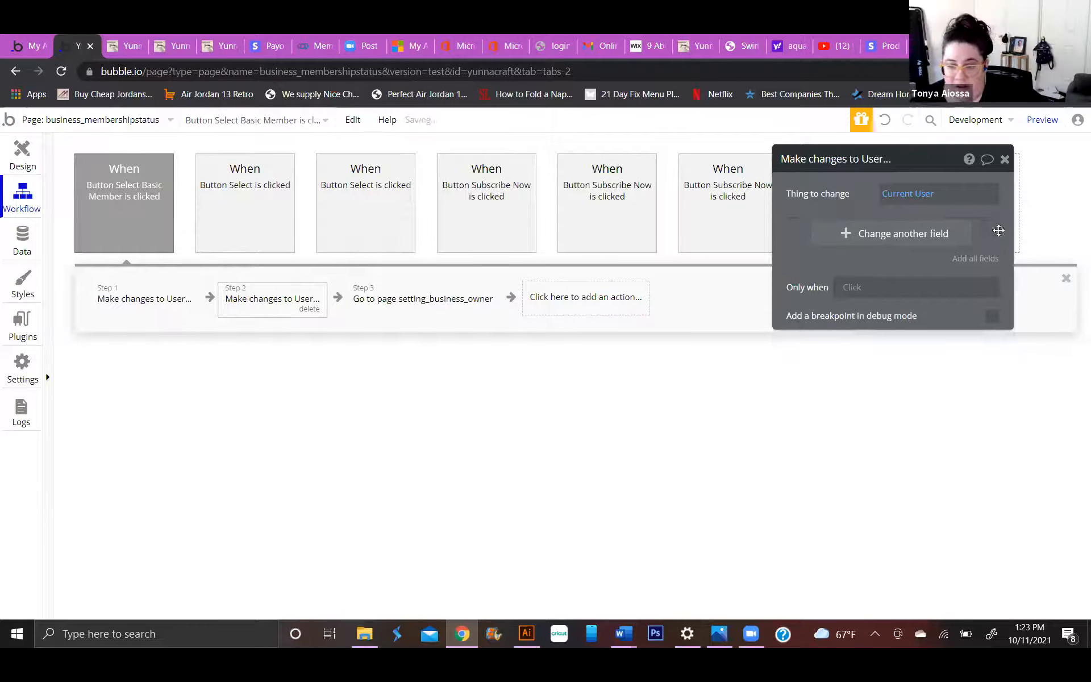
left_click(904, 236)
left_click(823, 234)
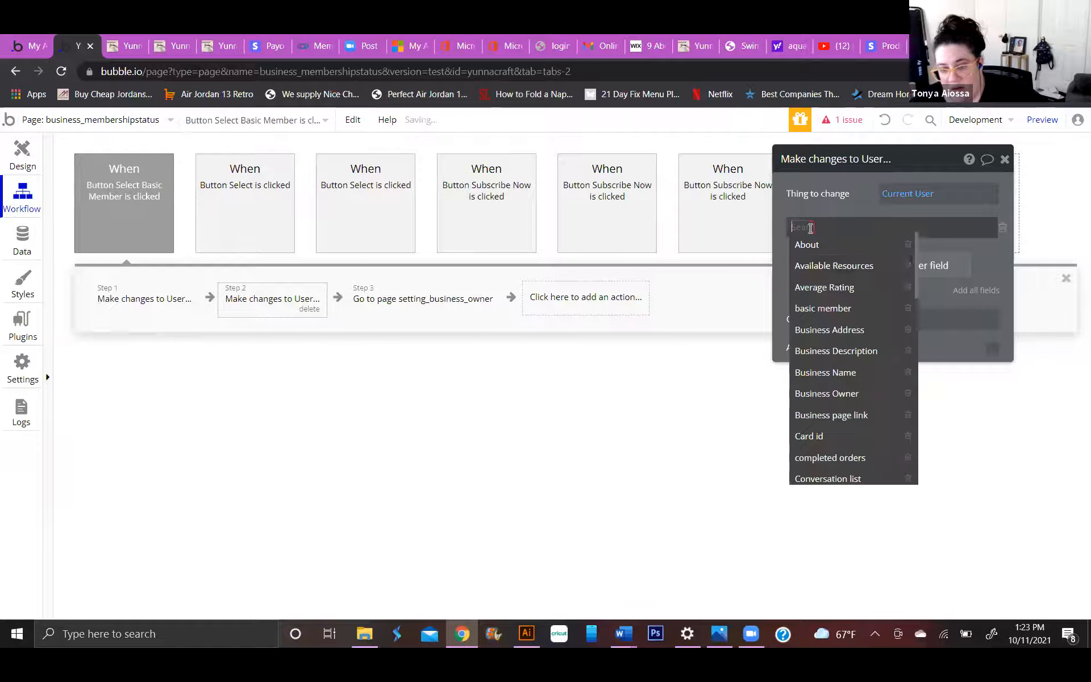
type("w")
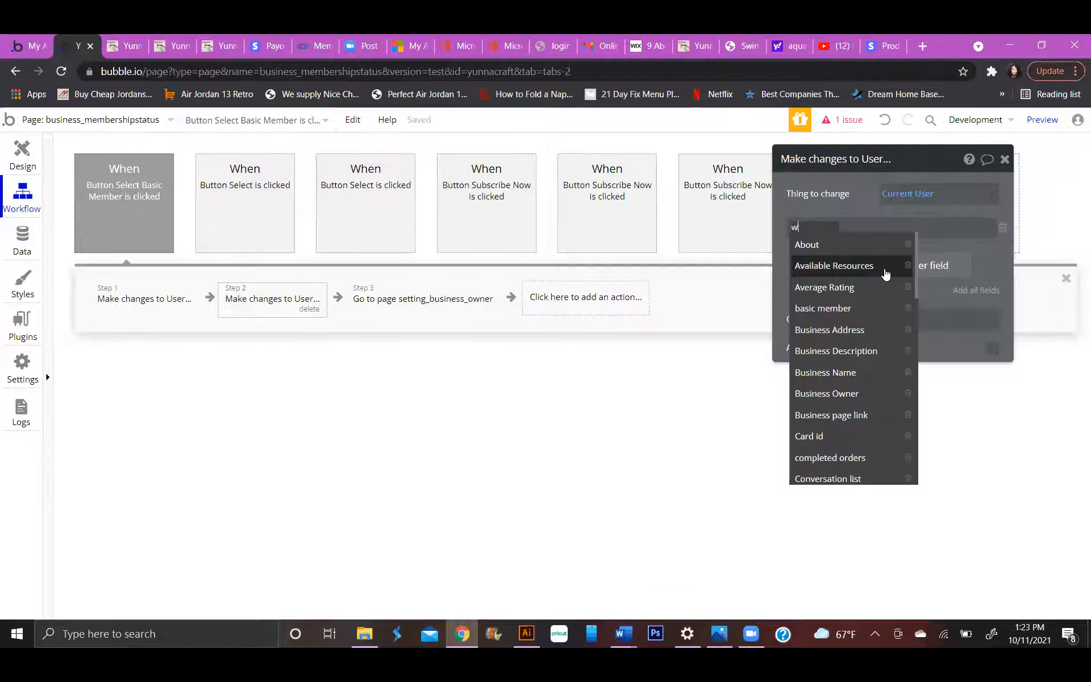
type("o")
left_click(869, 243)
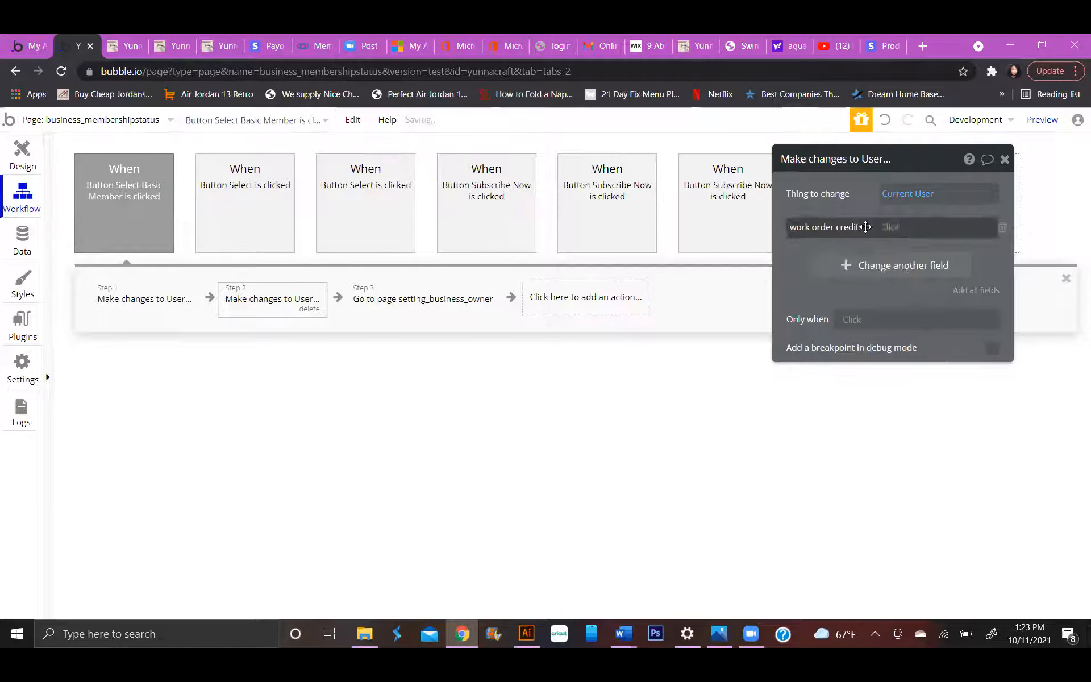
Set work order credits to This User's Subscription Type's Work Orders Allowed in the Make changes to User action.
left_click(886, 226)
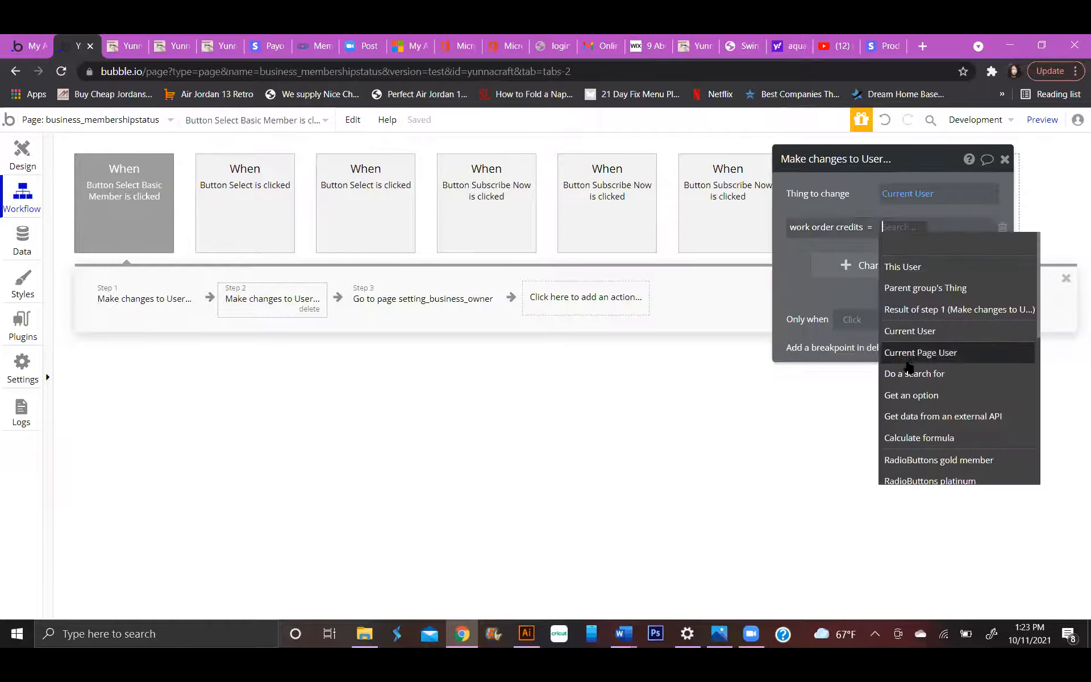
left_click(932, 270)
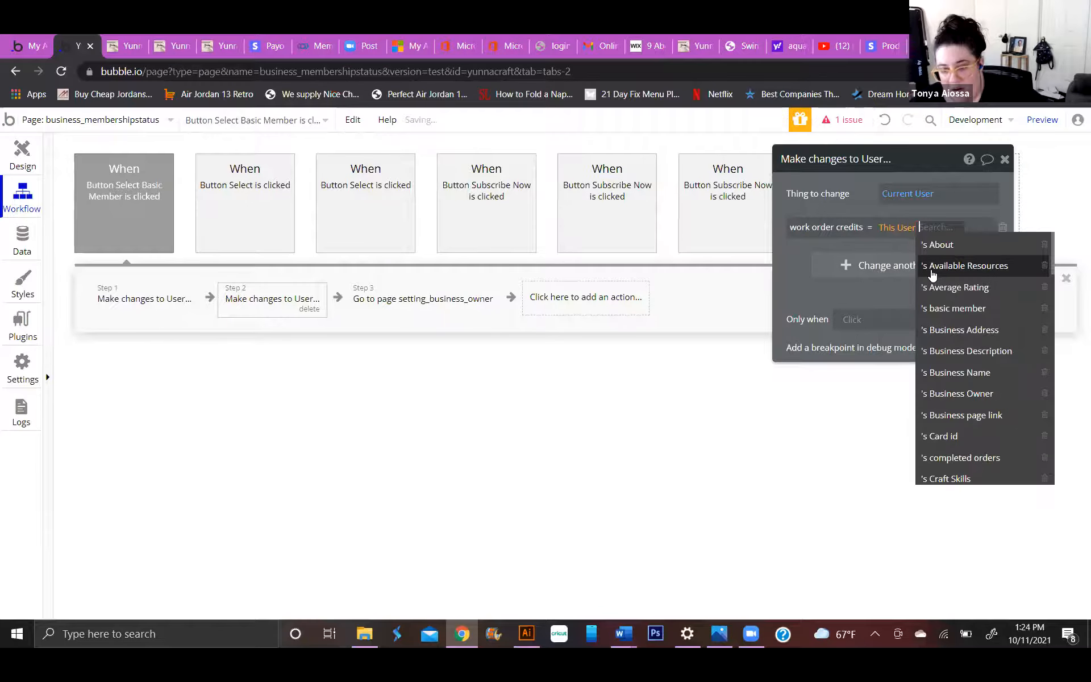
type("sub")
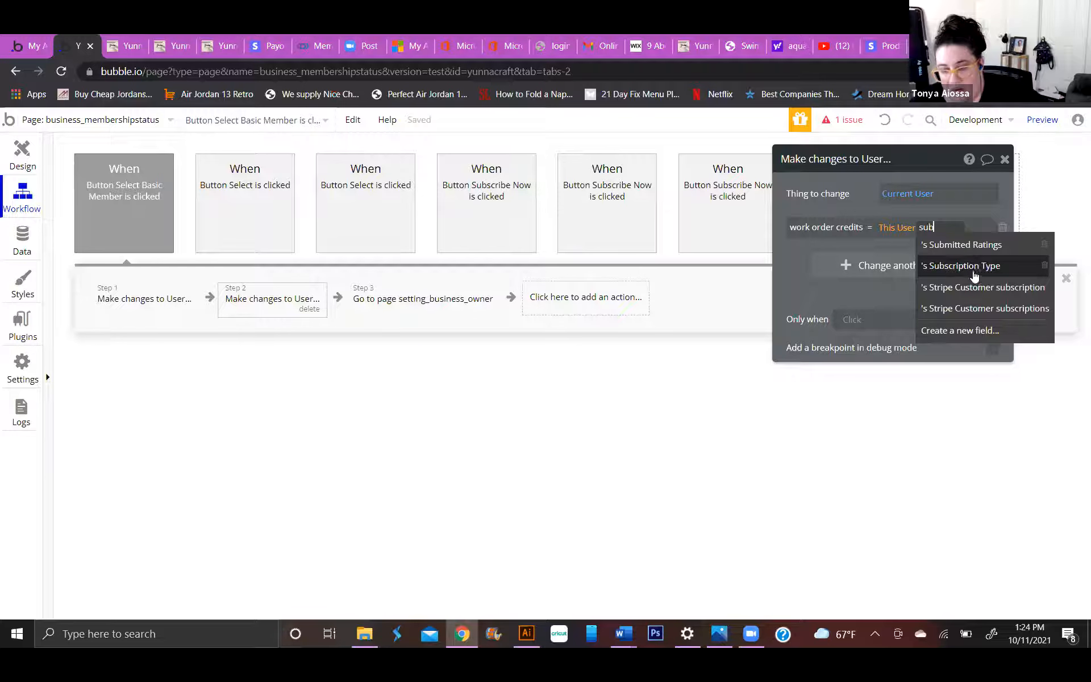
left_click(974, 267)
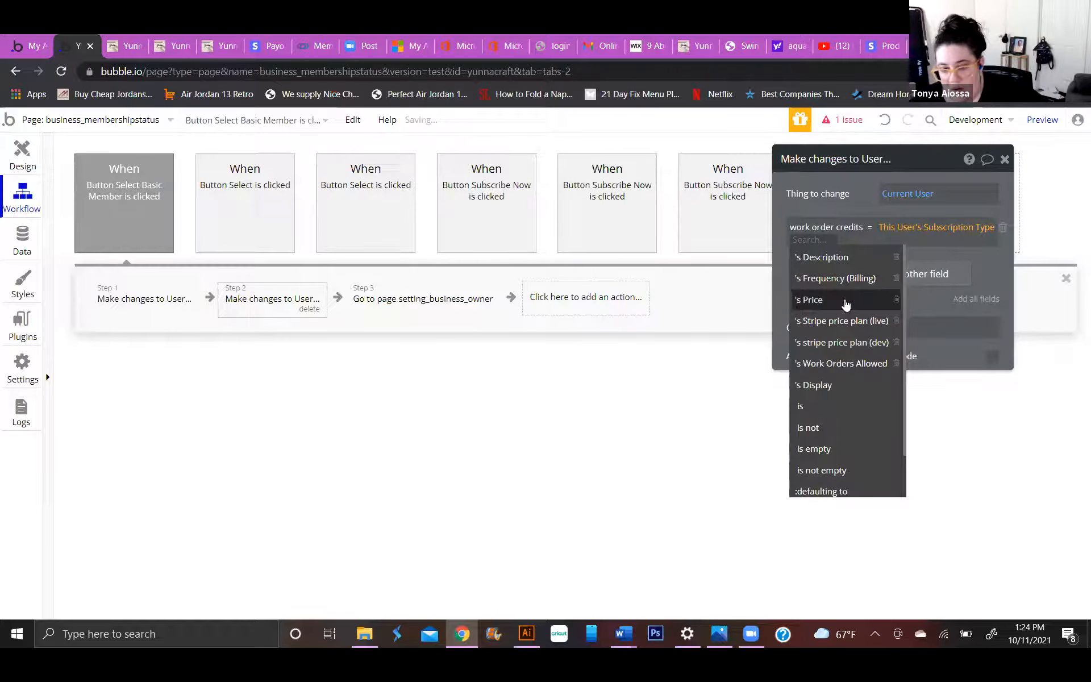
scroll(857, 295, "down", 2)
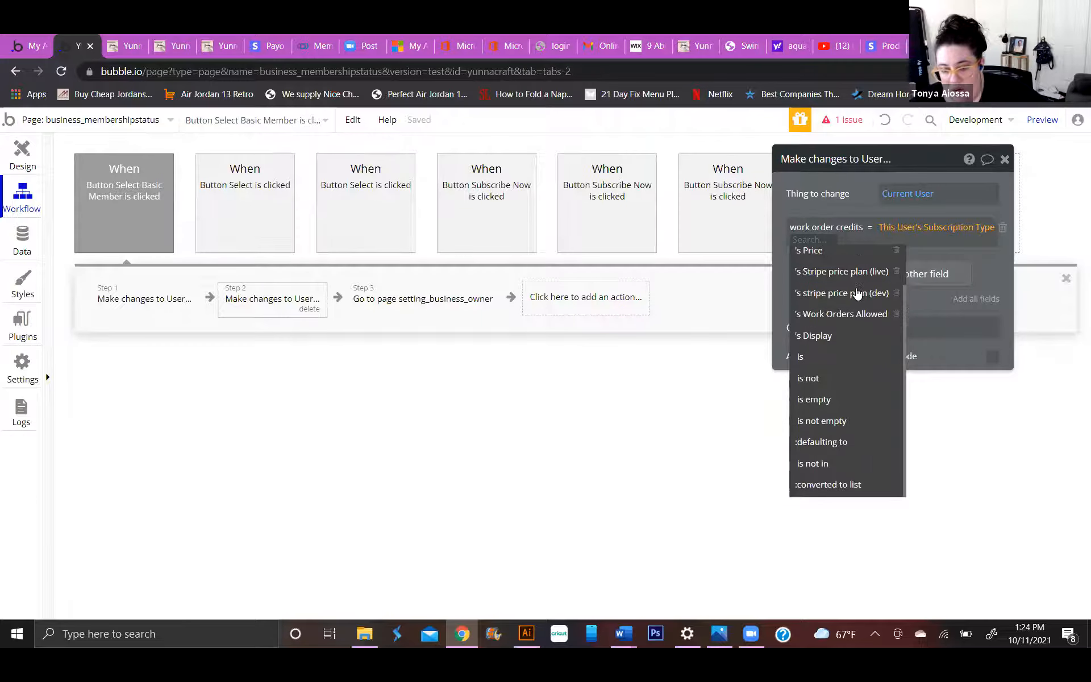
left_click(855, 315)
left_click(794, 260)
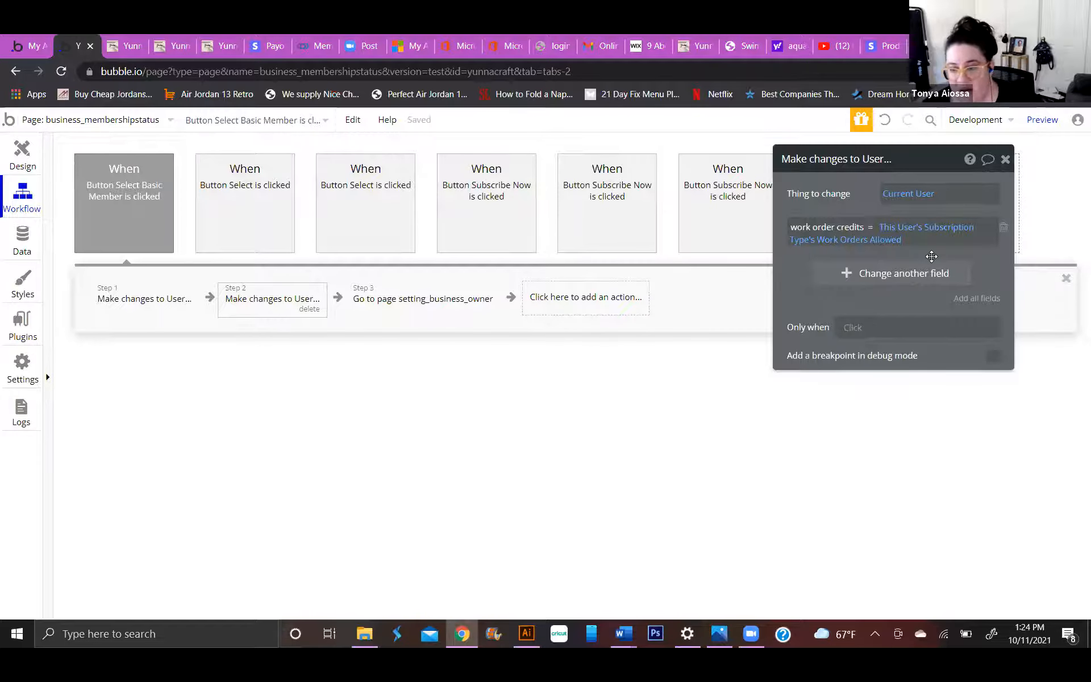
left_click(912, 279)
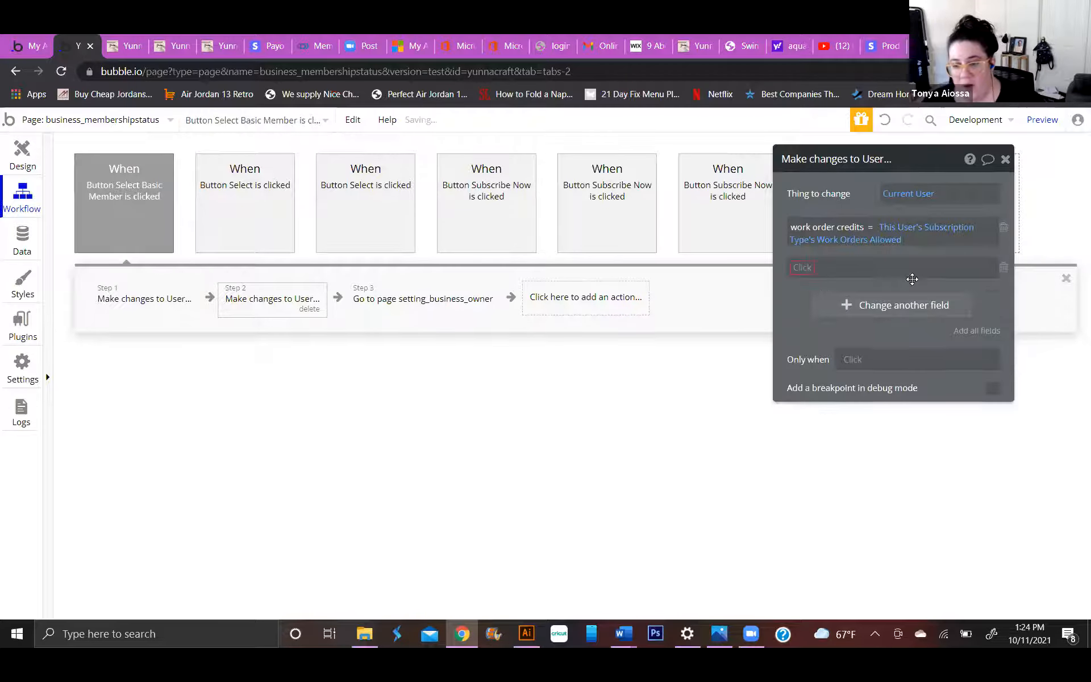
left_click(803, 268)
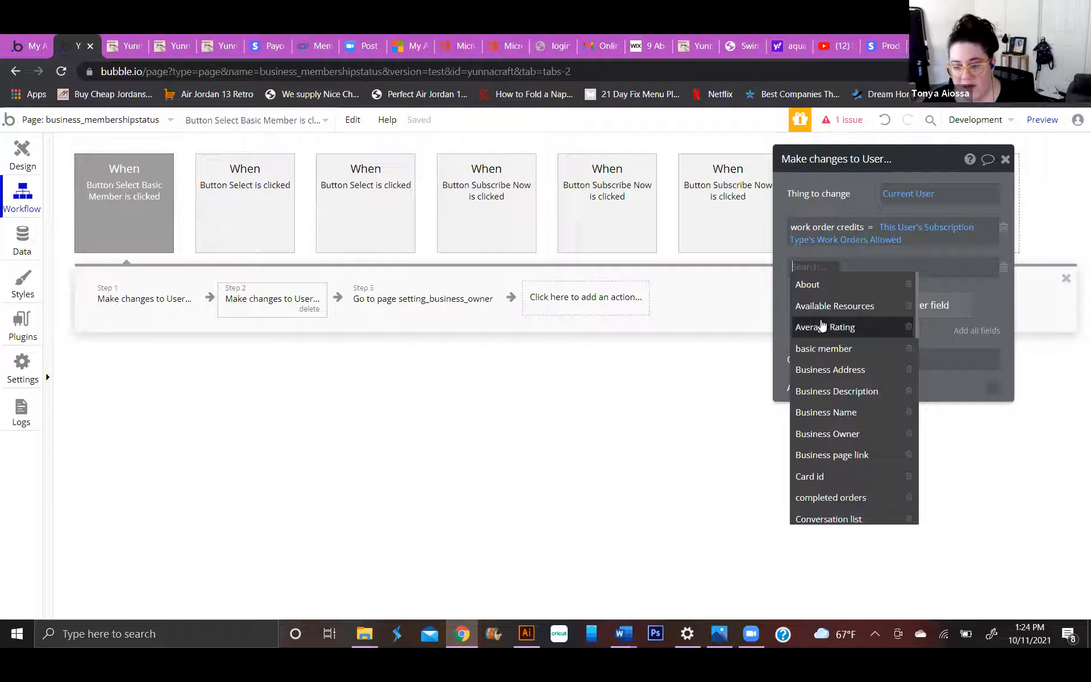
left_click(778, 265)
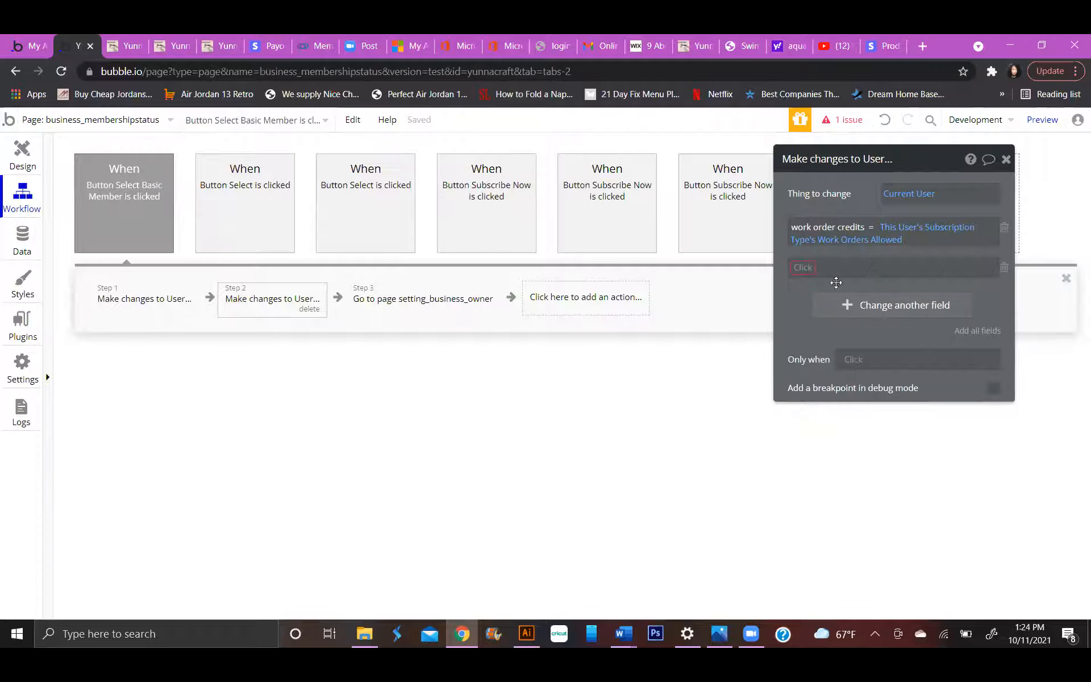
left_click(1004, 267)
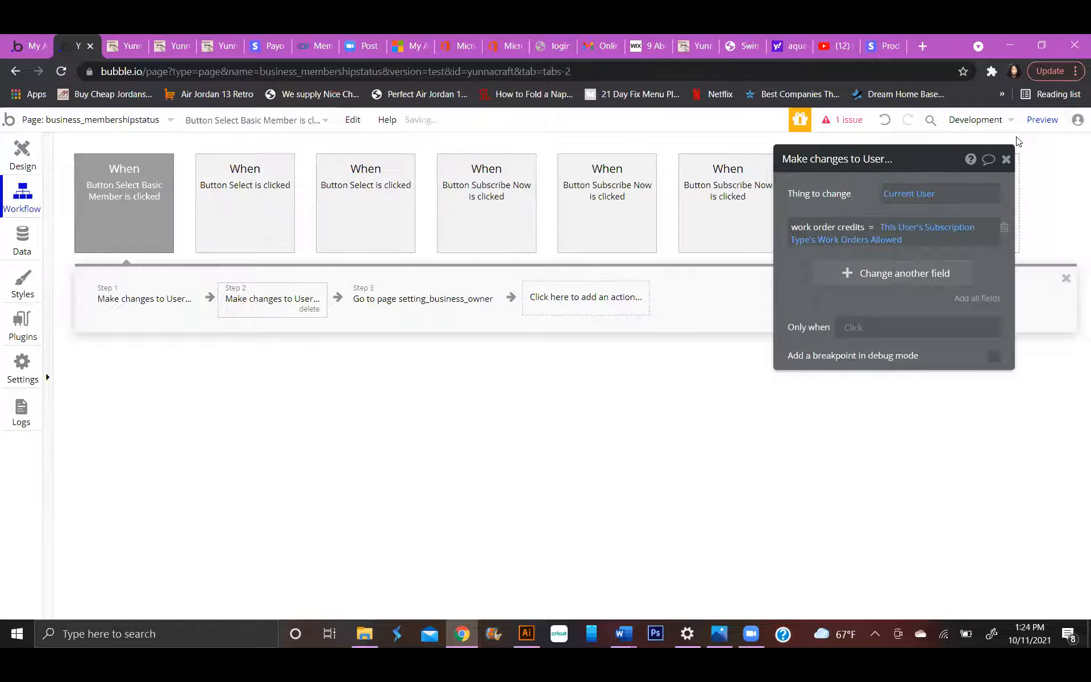
Open the design of the setting_business_owner page and reveal Group Tab 4 with the subscription plan content.
left_click(144, 119)
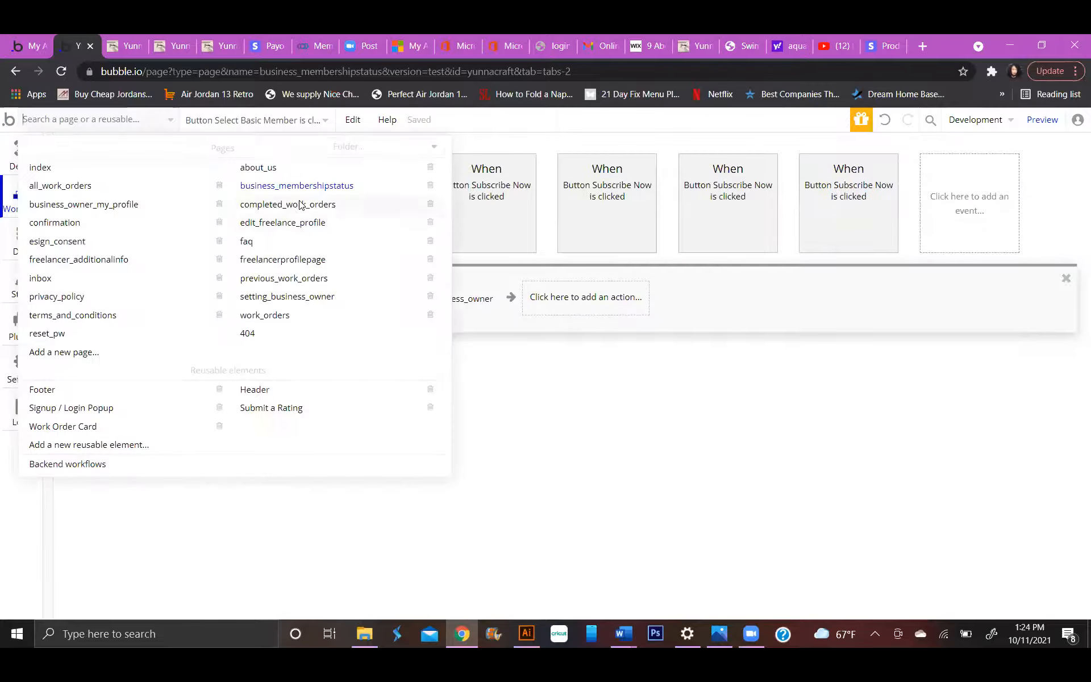
left_click(301, 297)
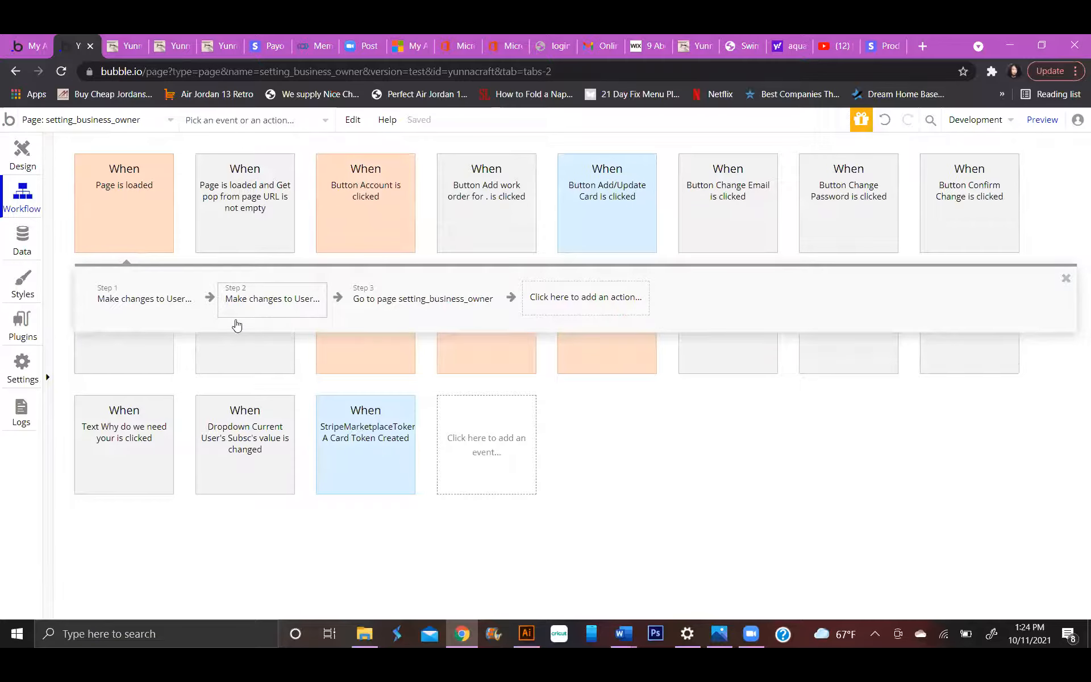
left_click(24, 156)
scroll(659, 392, "down", 6)
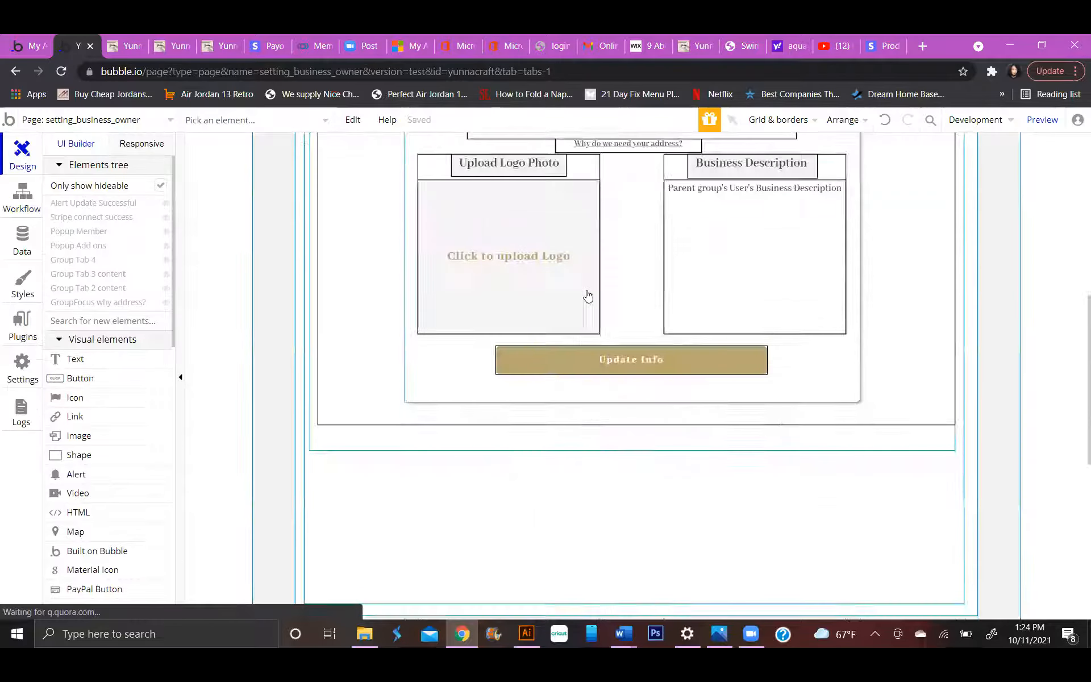
scroll(588, 296, "up", 7)
left_click(85, 261)
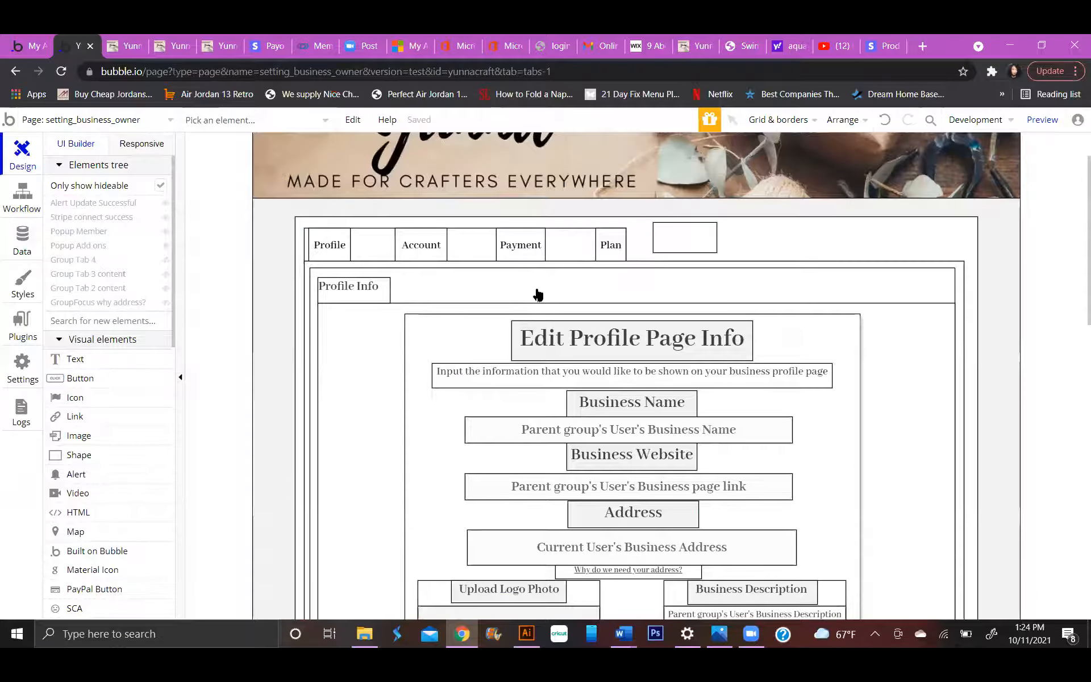
left_click(1005, 160)
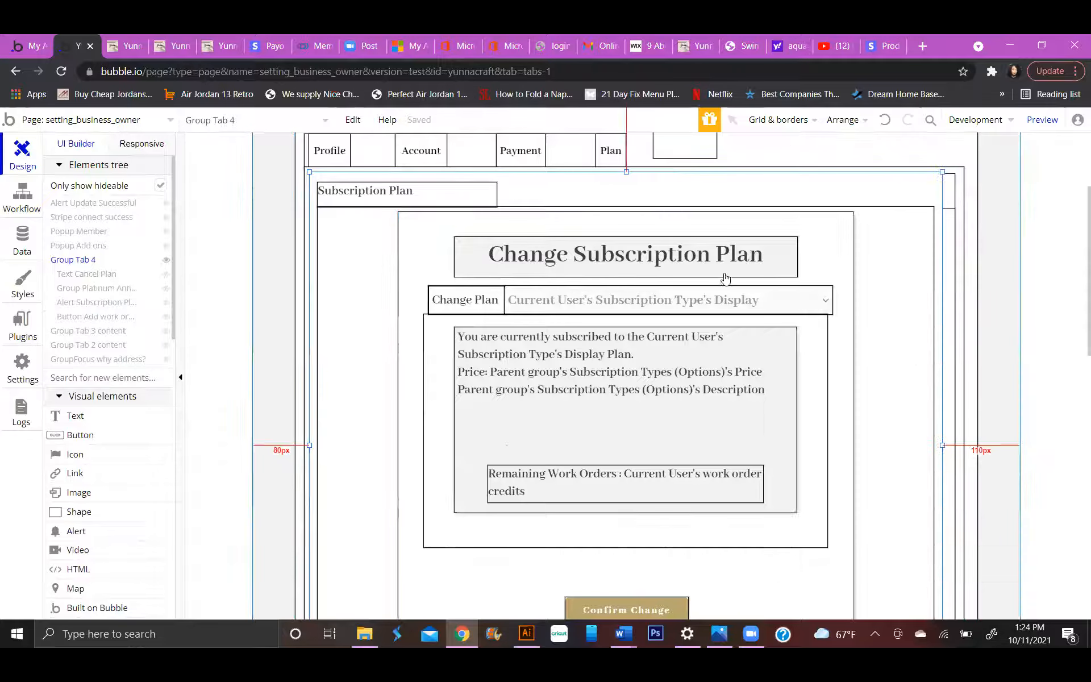
Examine the Add work order for .99¢ button in Group Tab 4 and the workflow it starts.
scroll(723, 280, "down", 4)
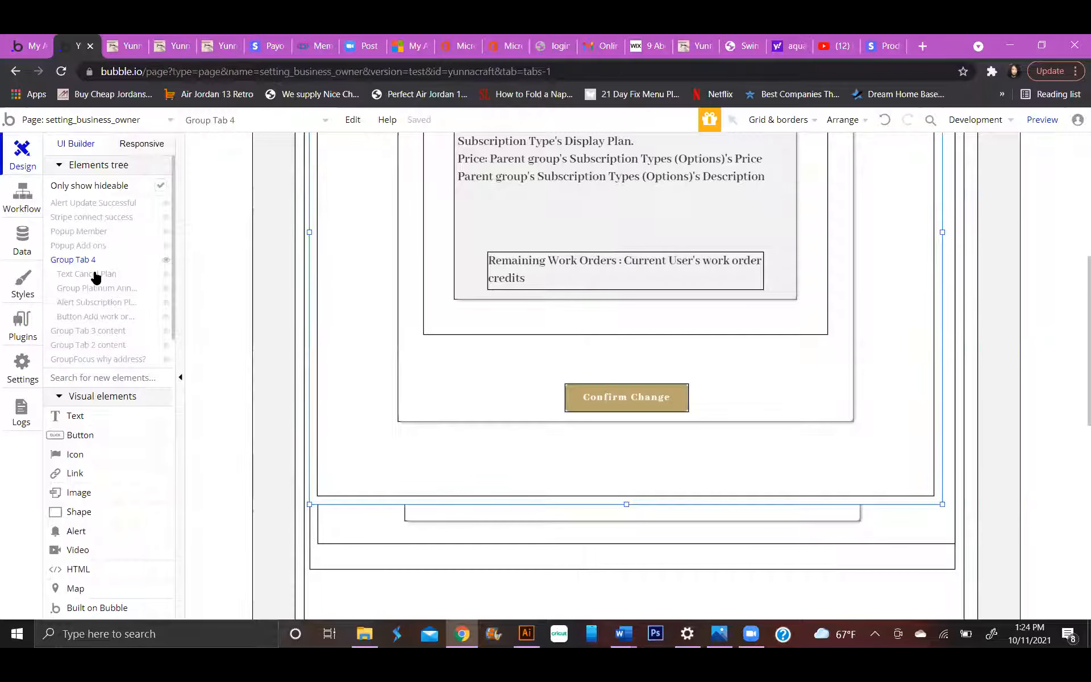
left_click(102, 316)
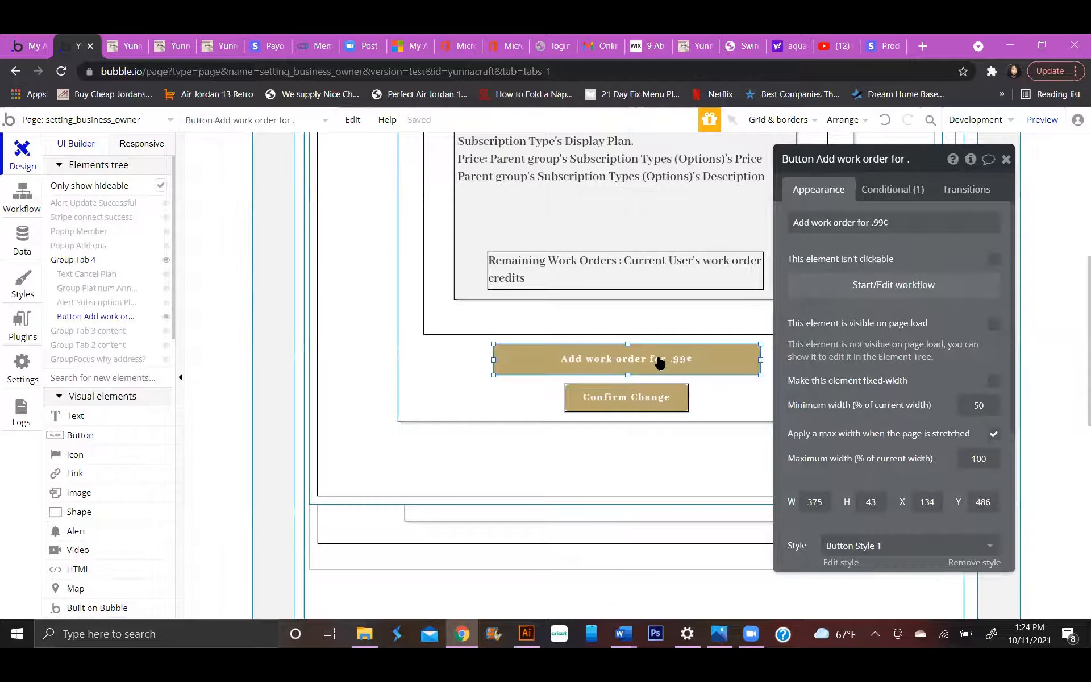
left_click(135, 302)
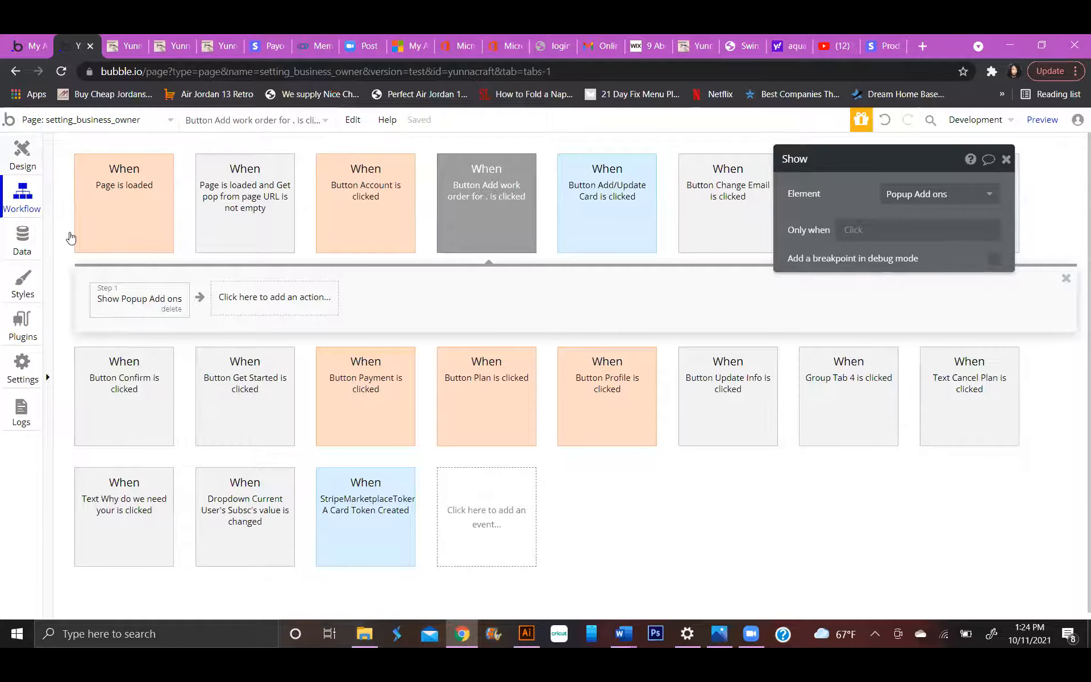
left_click(89, 314)
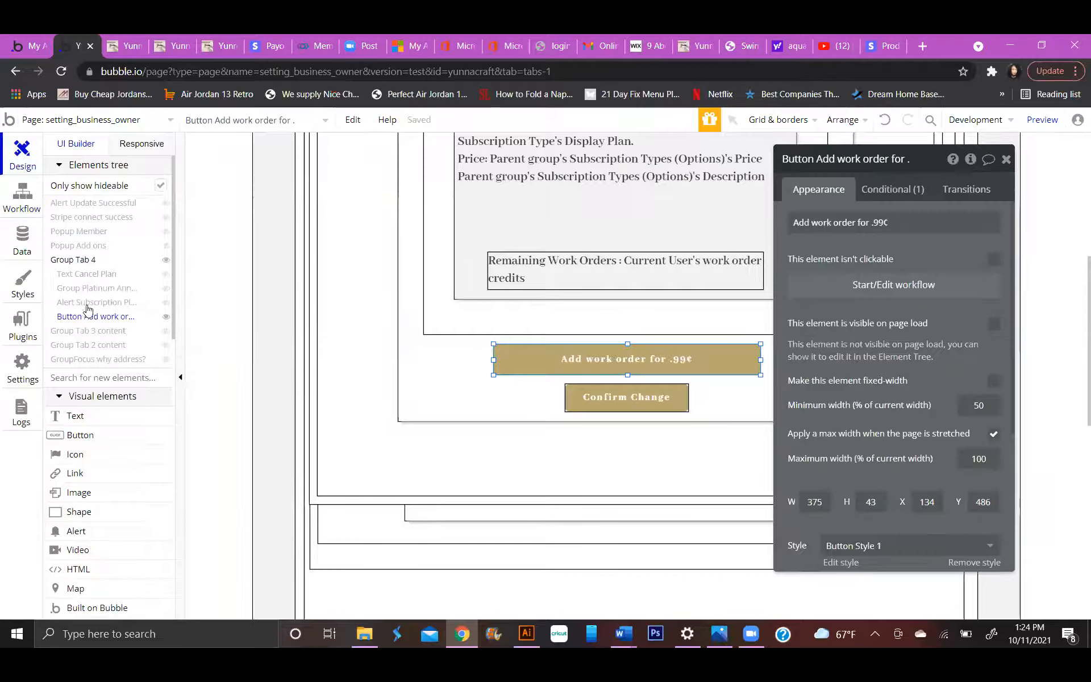
Open the workflow of the Confirm button in Popup Add ons and examine its actions through the Make changes to User step.
left_click(80, 245)
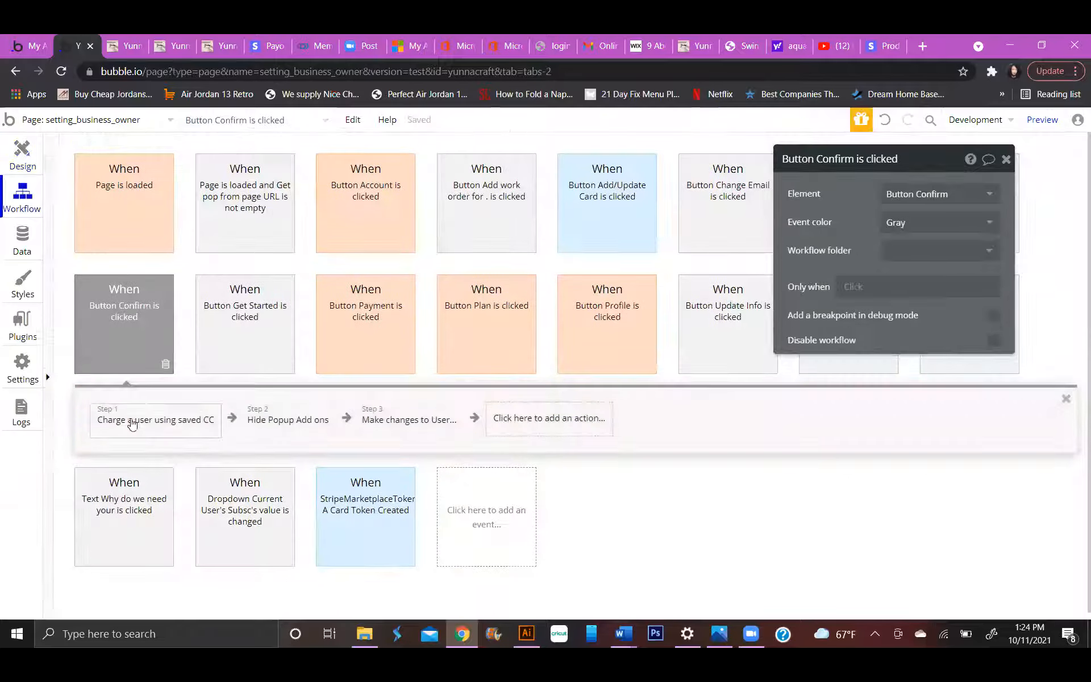
left_click(133, 422)
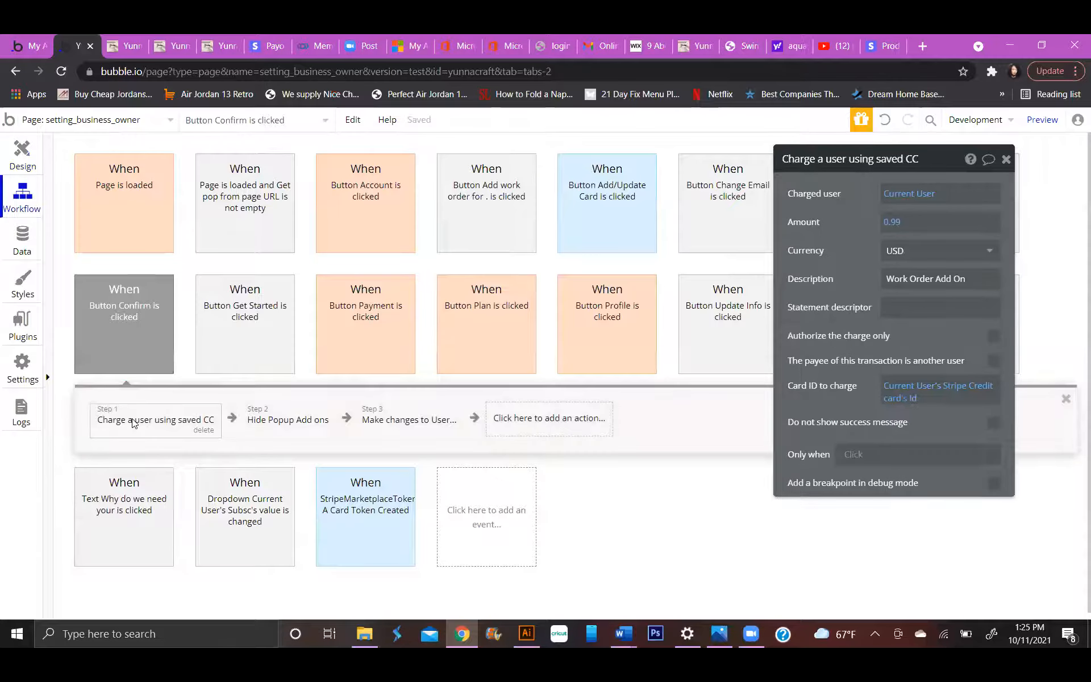
left_click(289, 417)
left_click(398, 421)
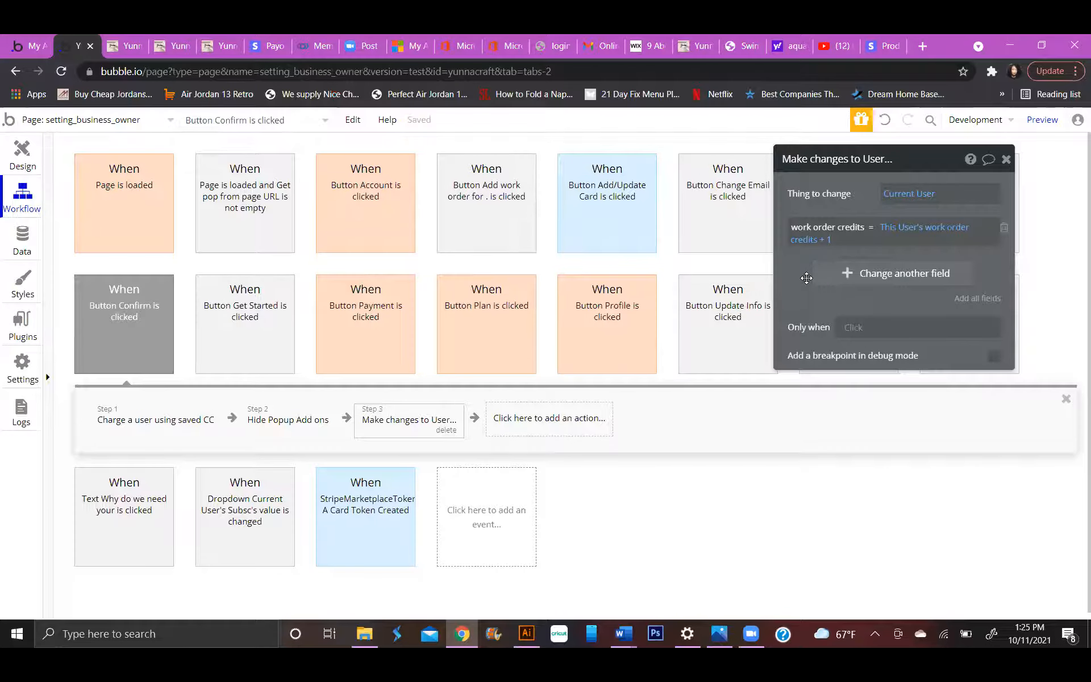
Replace work order credits with extra credits as the field changed by the Confirm workflow's Make changes to User action.
left_click(948, 228)
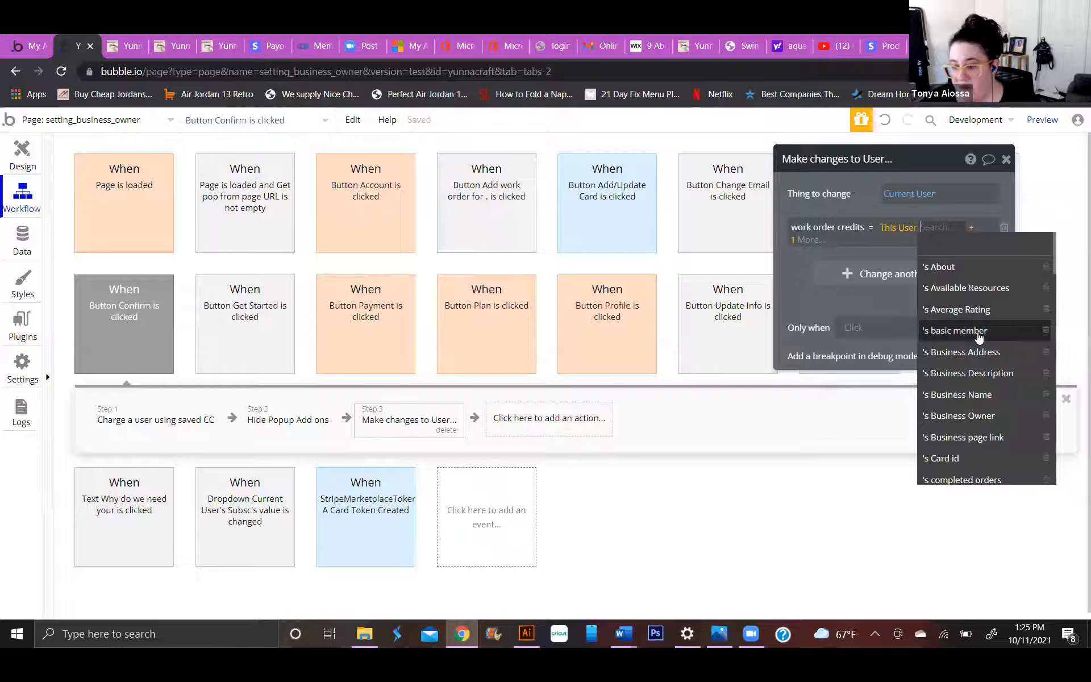
left_click(802, 243)
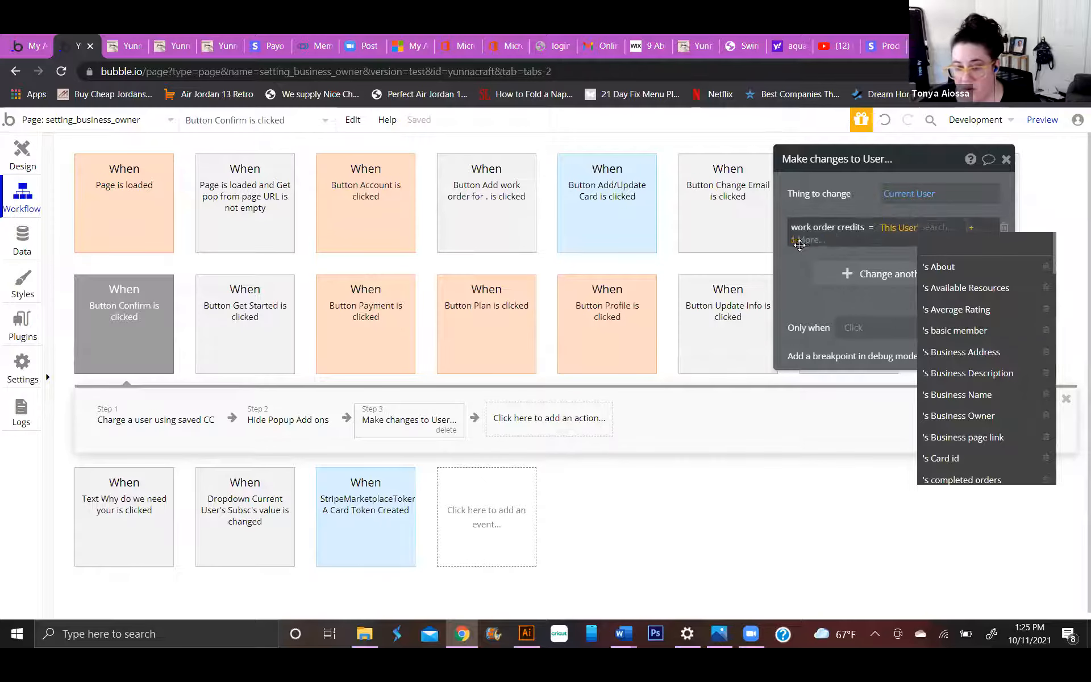
key("BackSpace")
key("BackSpace")
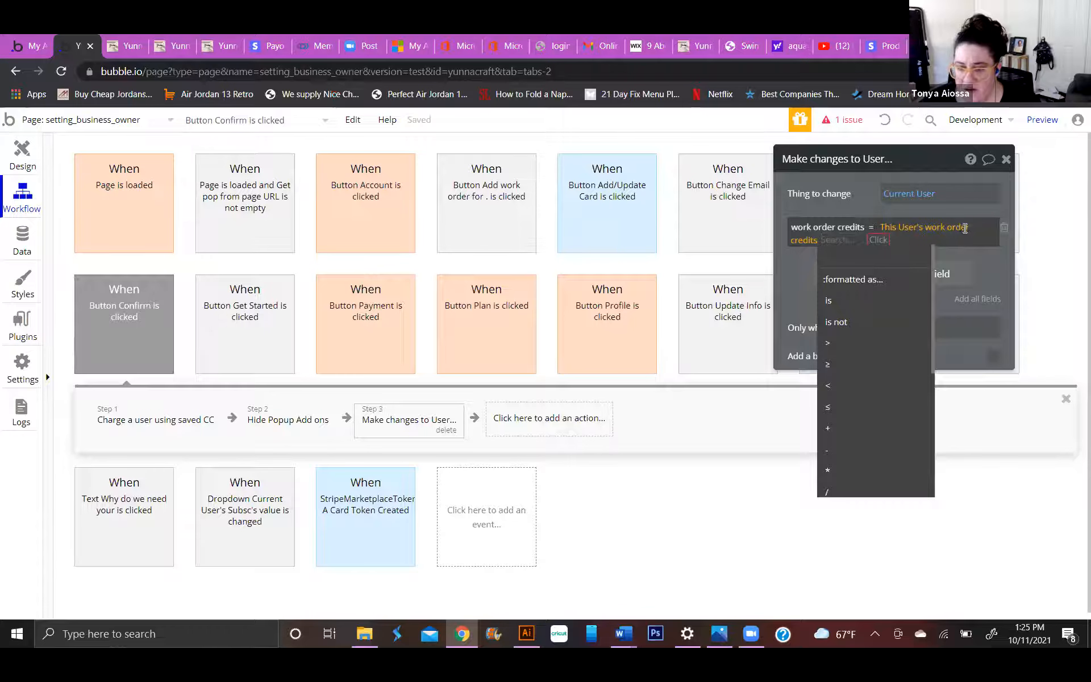
key("BackSpace")
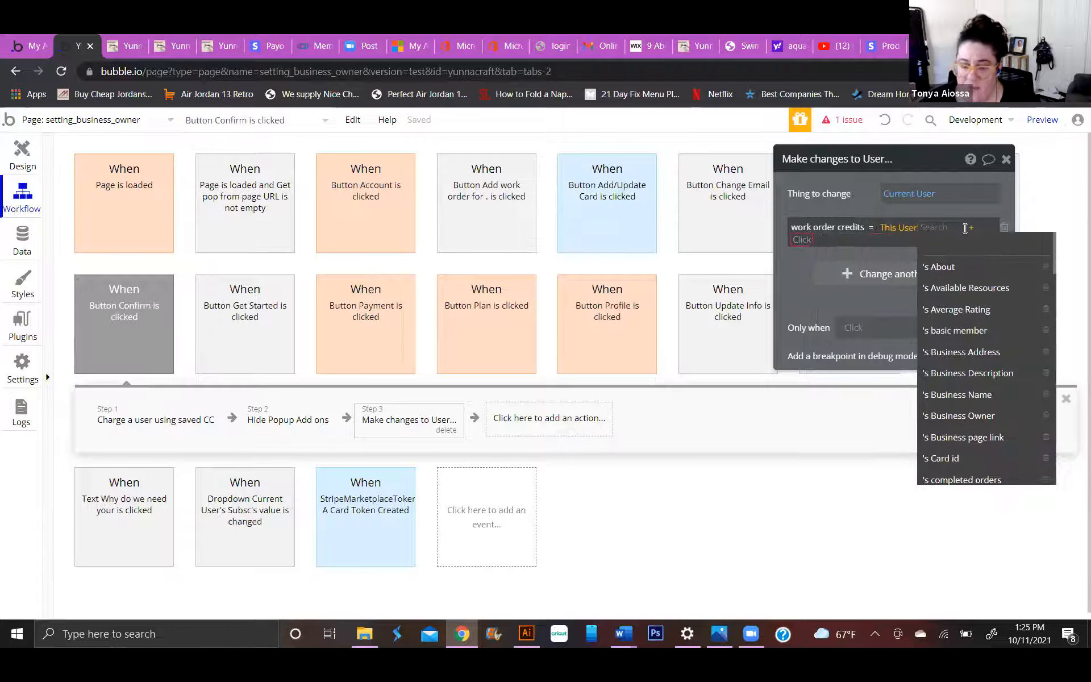
left_click(837, 227)
scroll(840, 284, "down", 5)
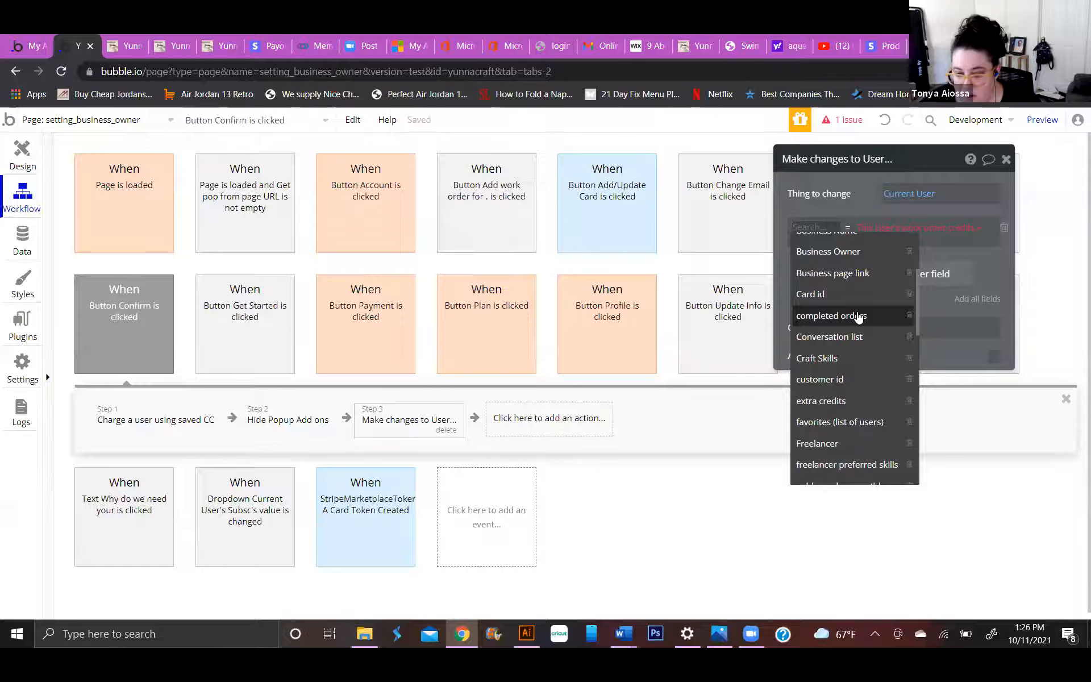
type("extr")
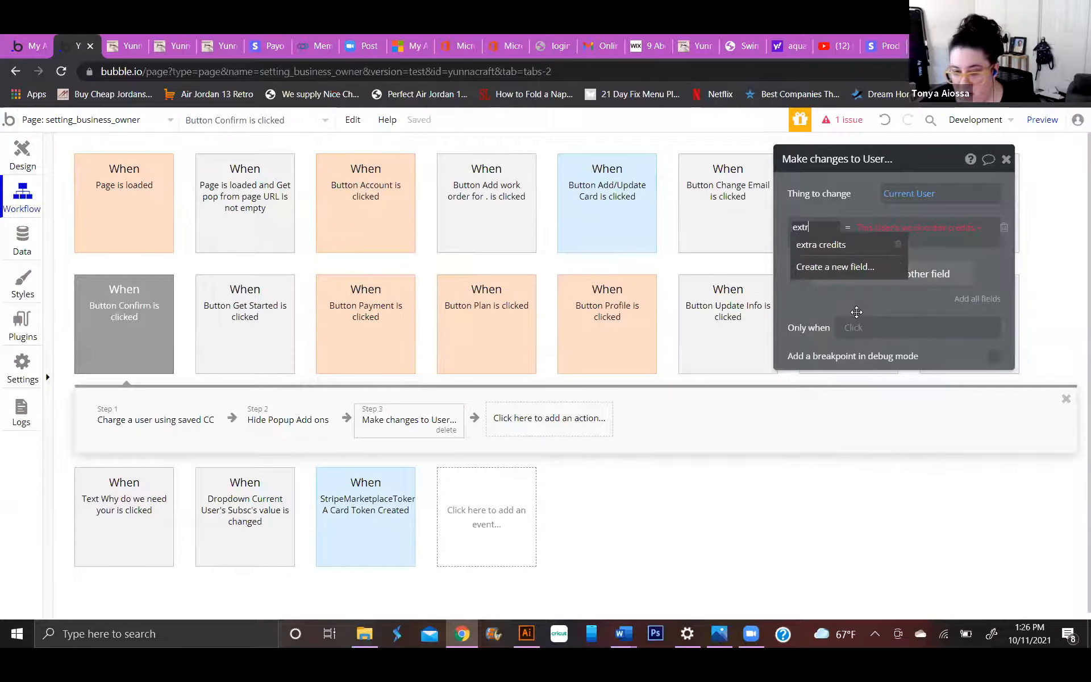
left_click(845, 242)
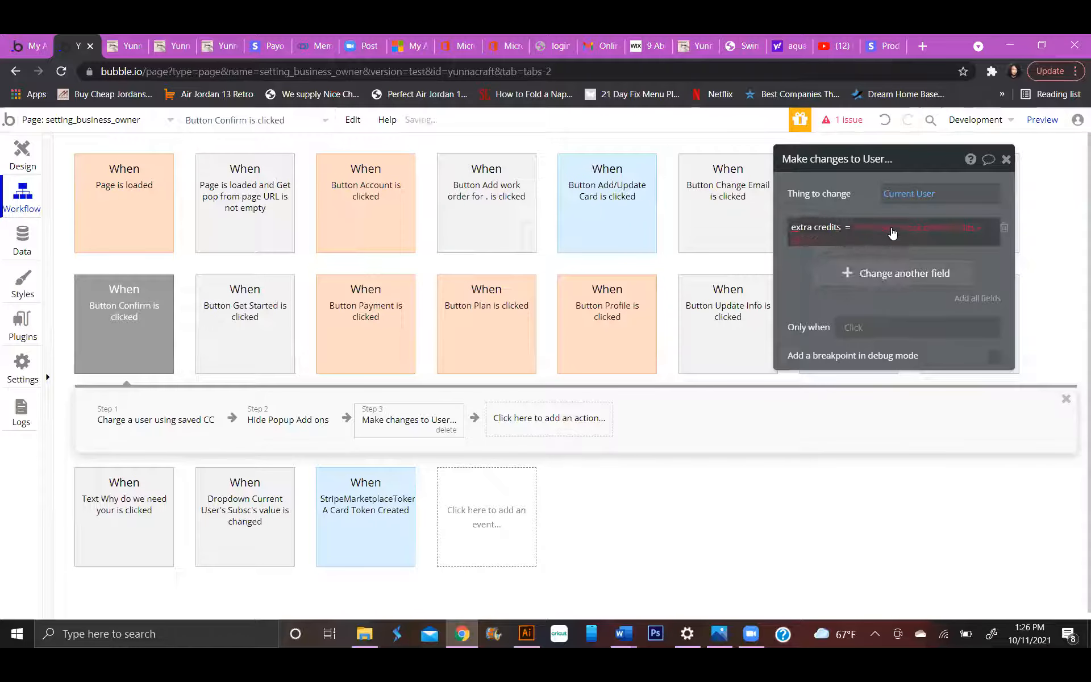
Set extra credits to This User's extra credits + 1 in the Make changes to User action.
left_click(825, 241)
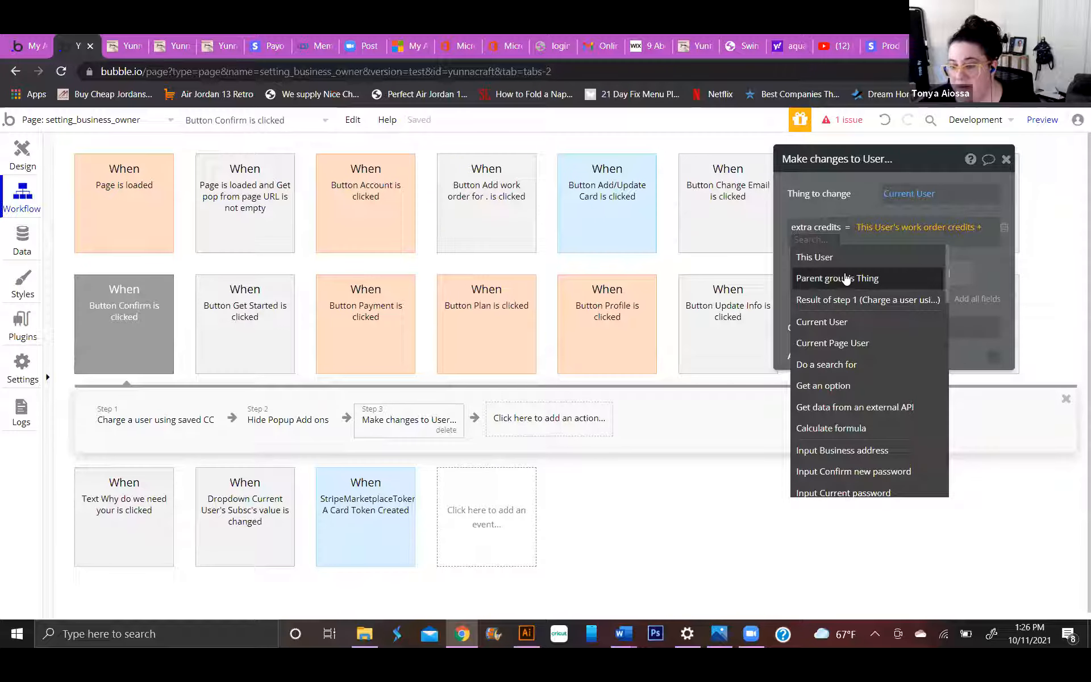
type("1")
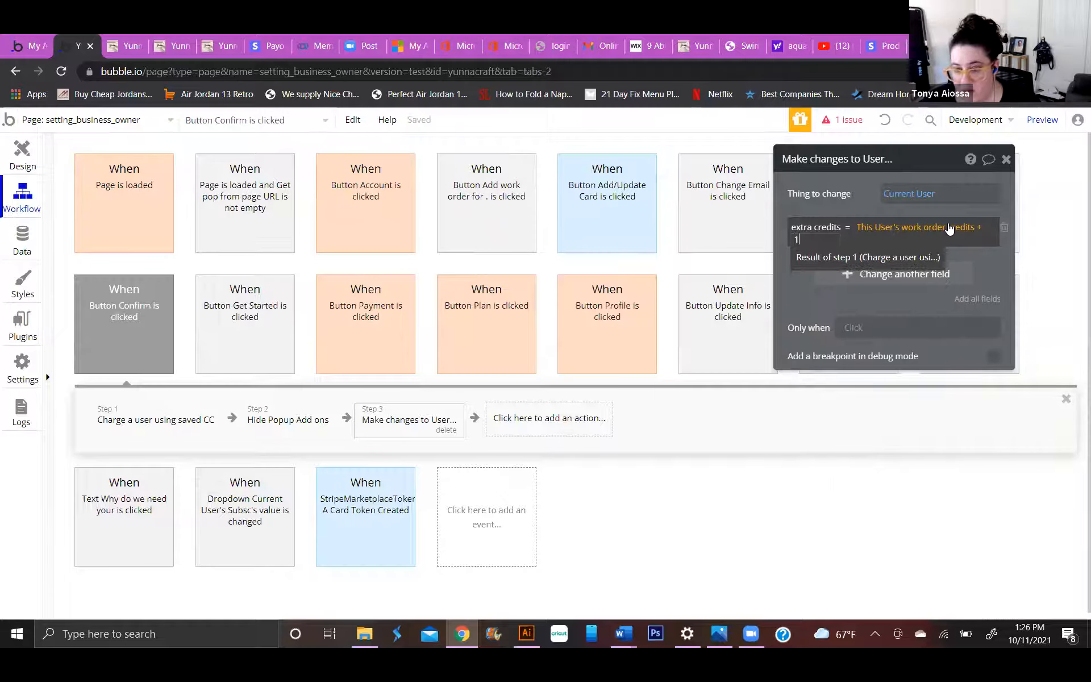
left_click(948, 227)
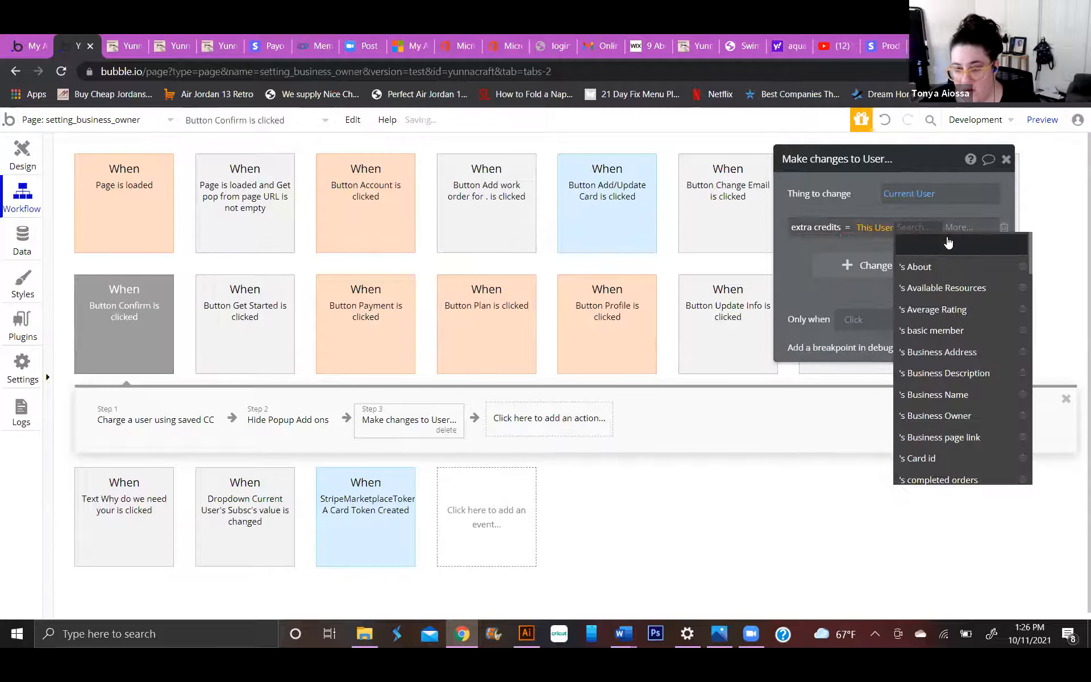
type("ext")
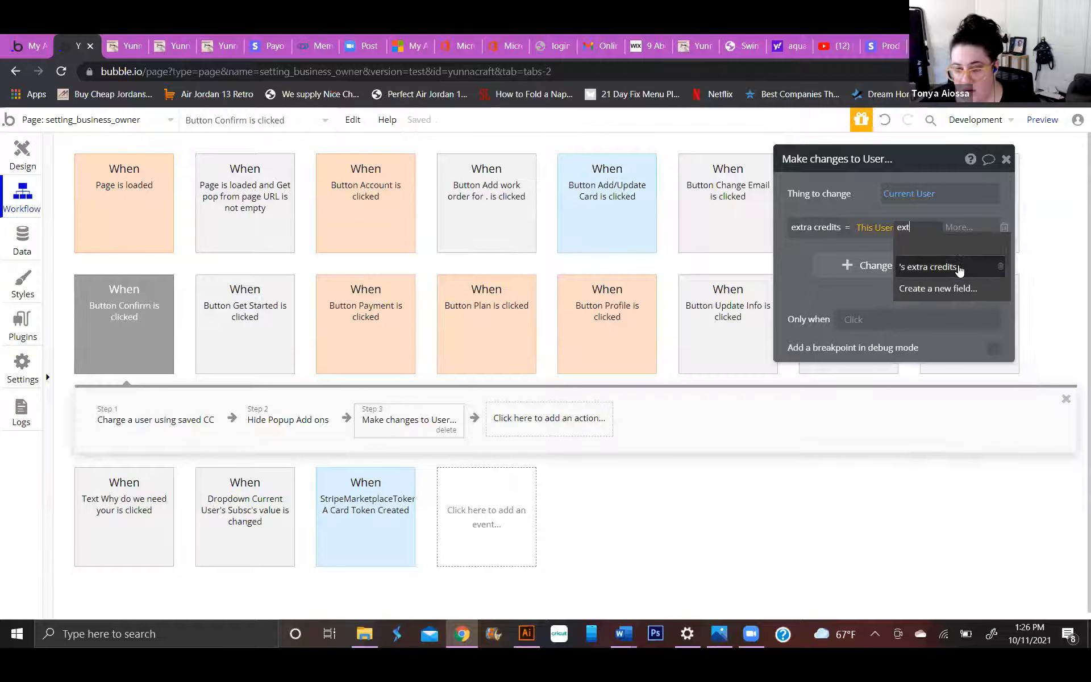
left_click(958, 267)
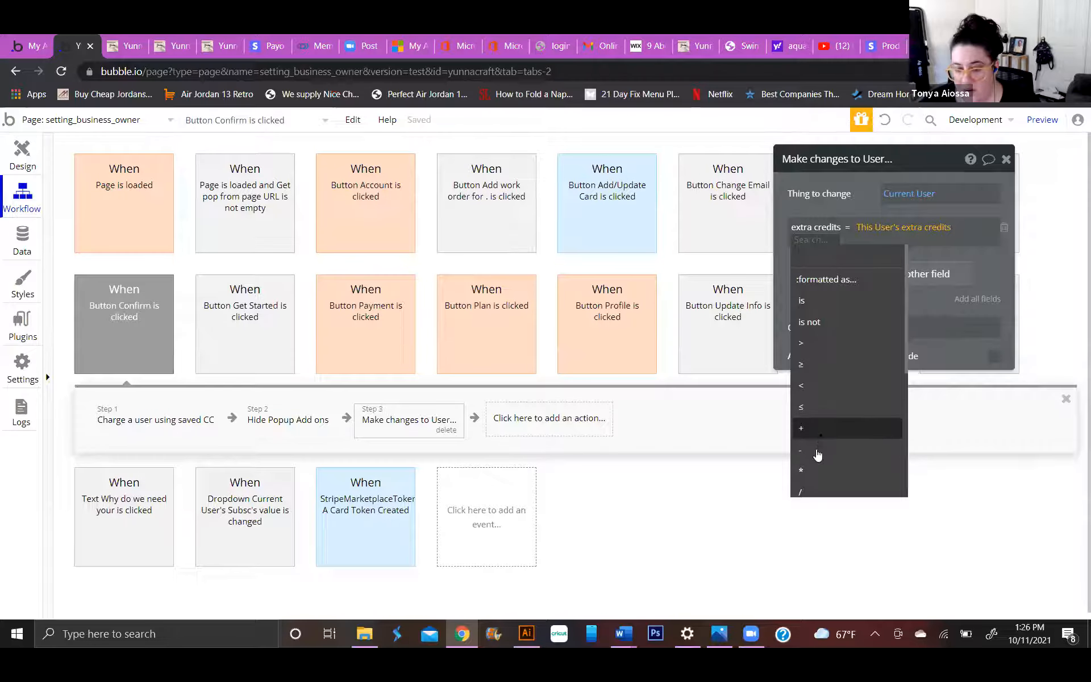
left_click(816, 428)
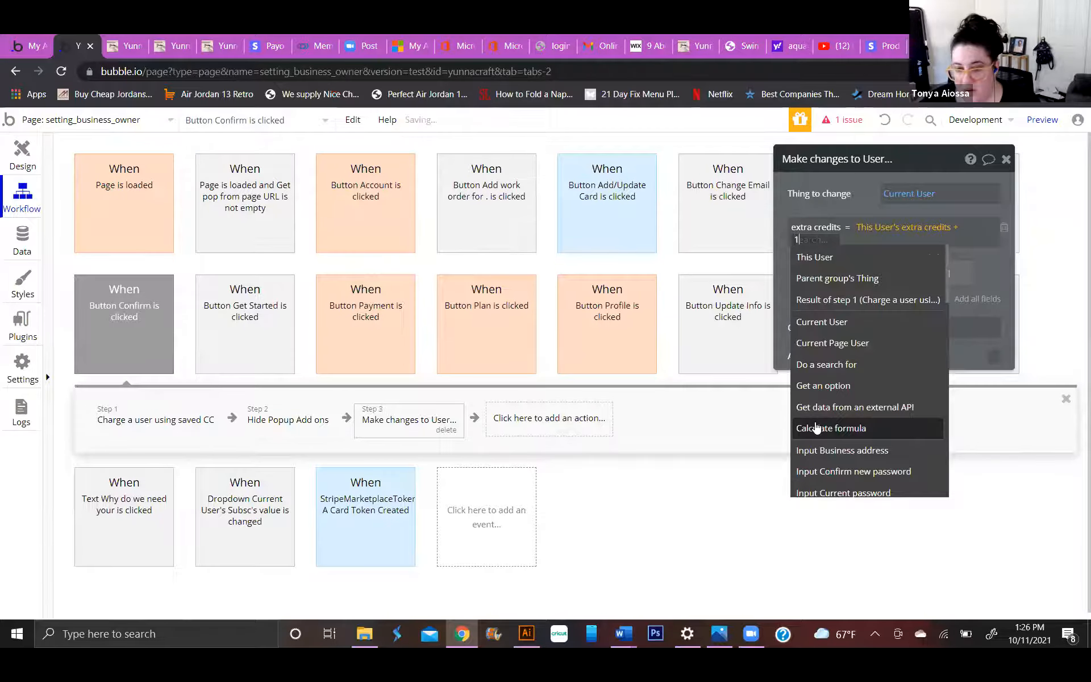
type("1")
left_click(795, 283)
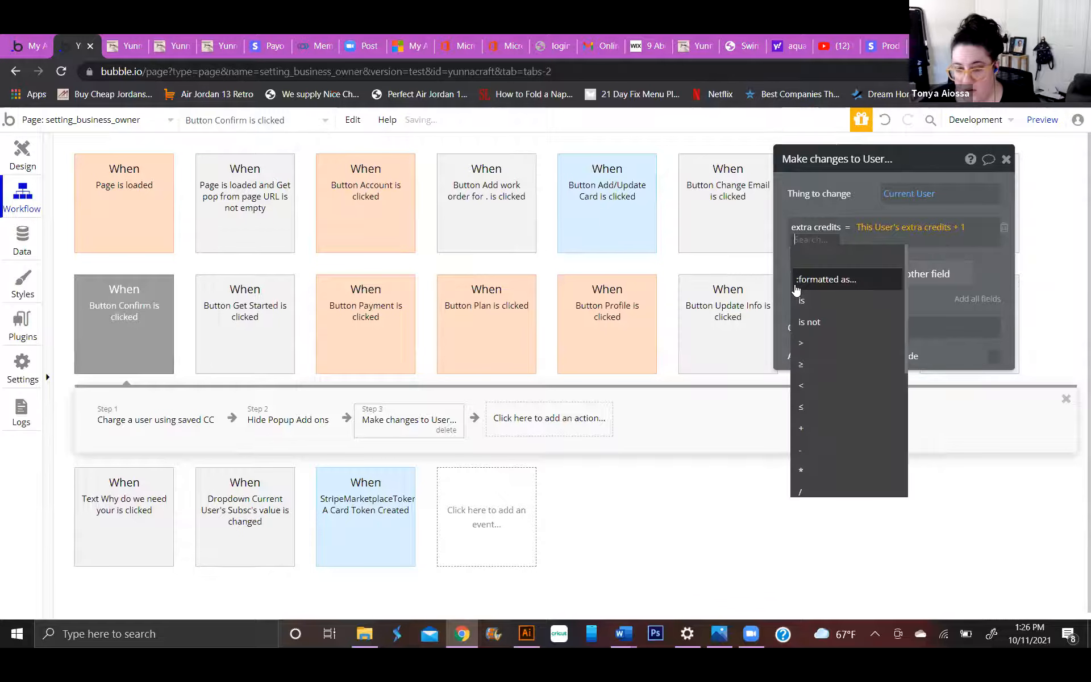
left_click(986, 276)
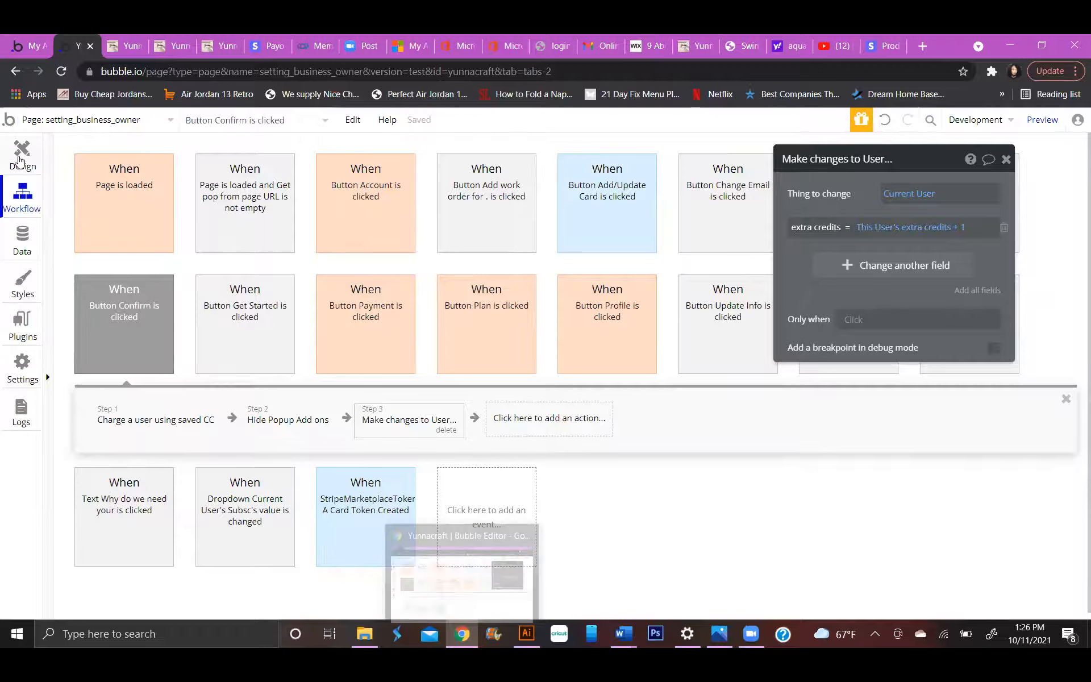
Examine the database fields of the User and Subscription Plan data types.
left_click(23, 241)
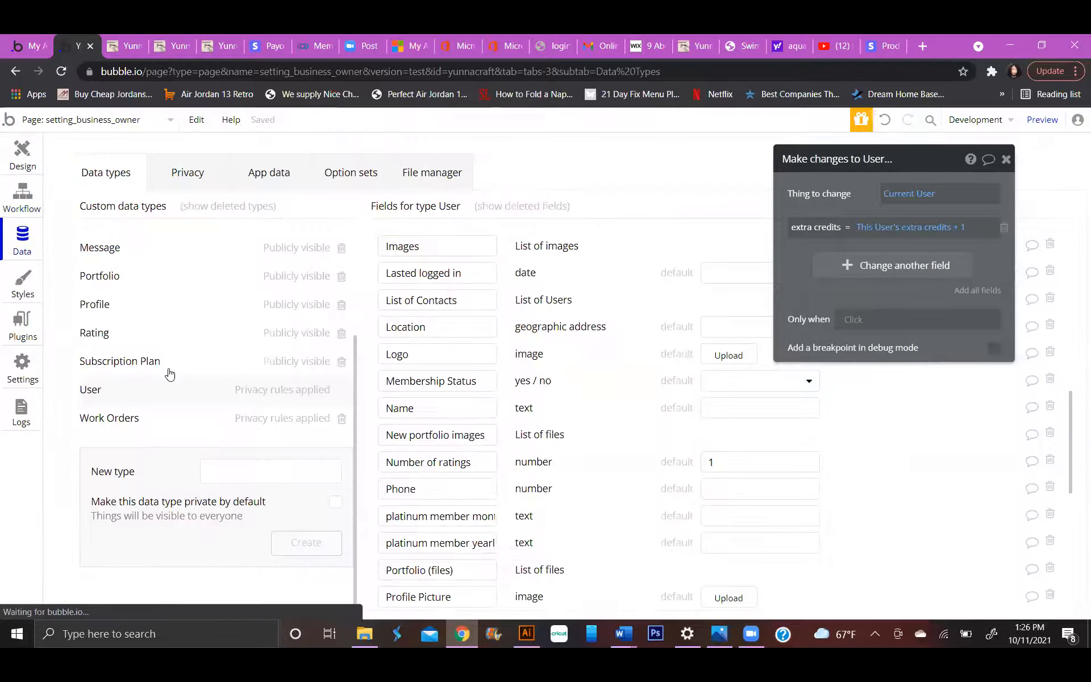
scroll(477, 436, "down", 6)
scroll(478, 439, "down", 2)
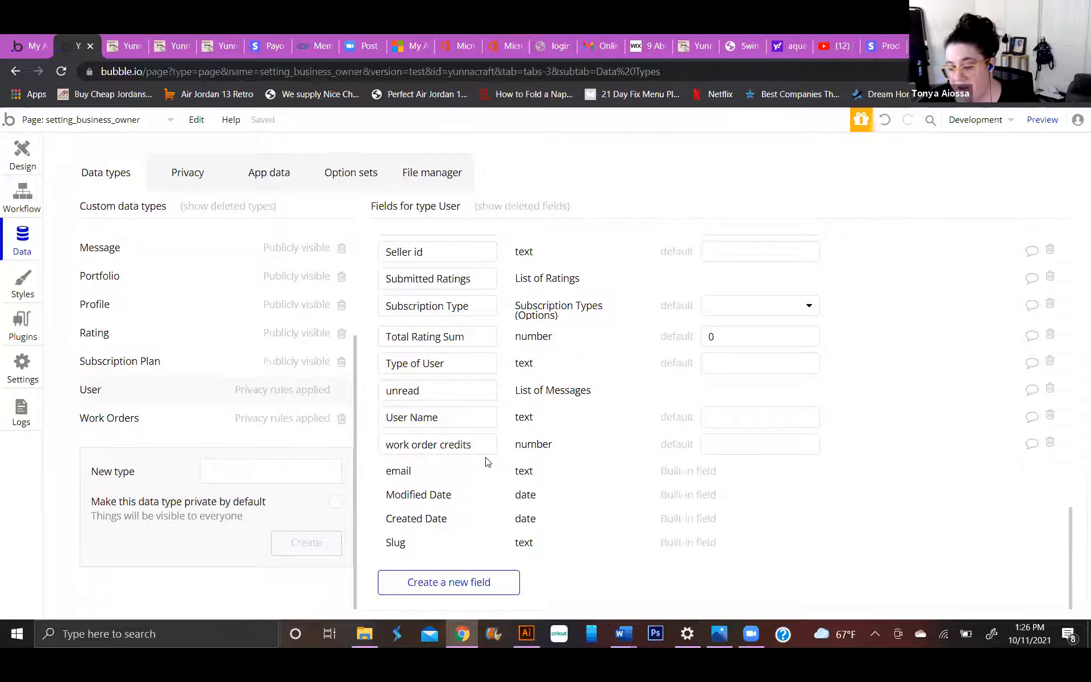
left_click(181, 361)
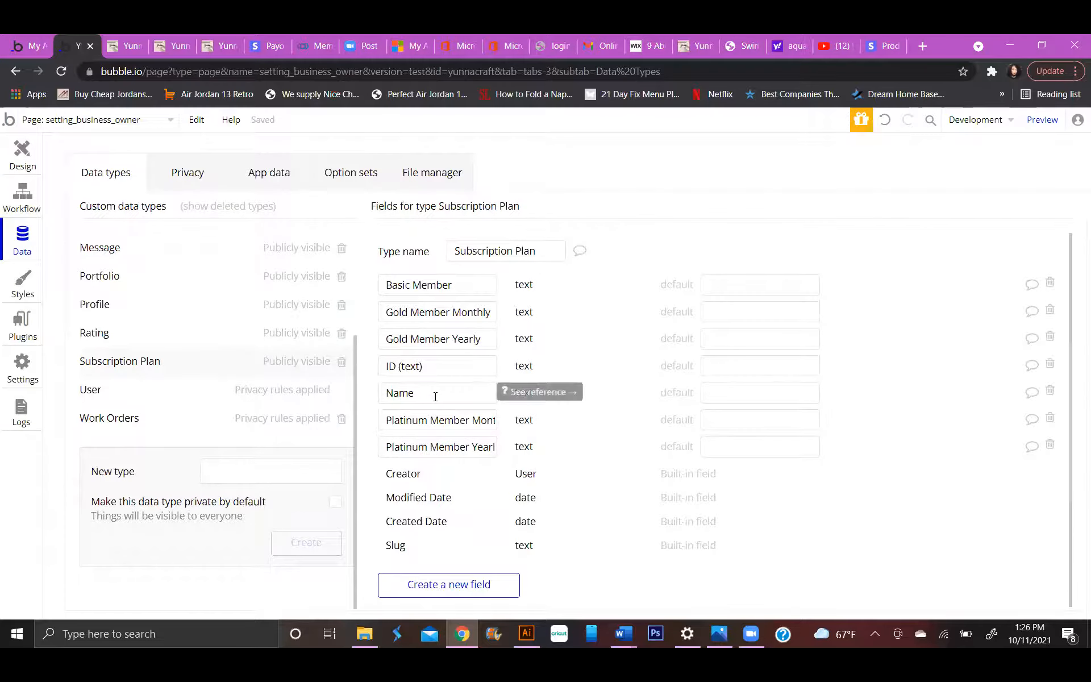
Open the design of the business_owner_my_profile page and go to the posted work orders section.
left_click(23, 153)
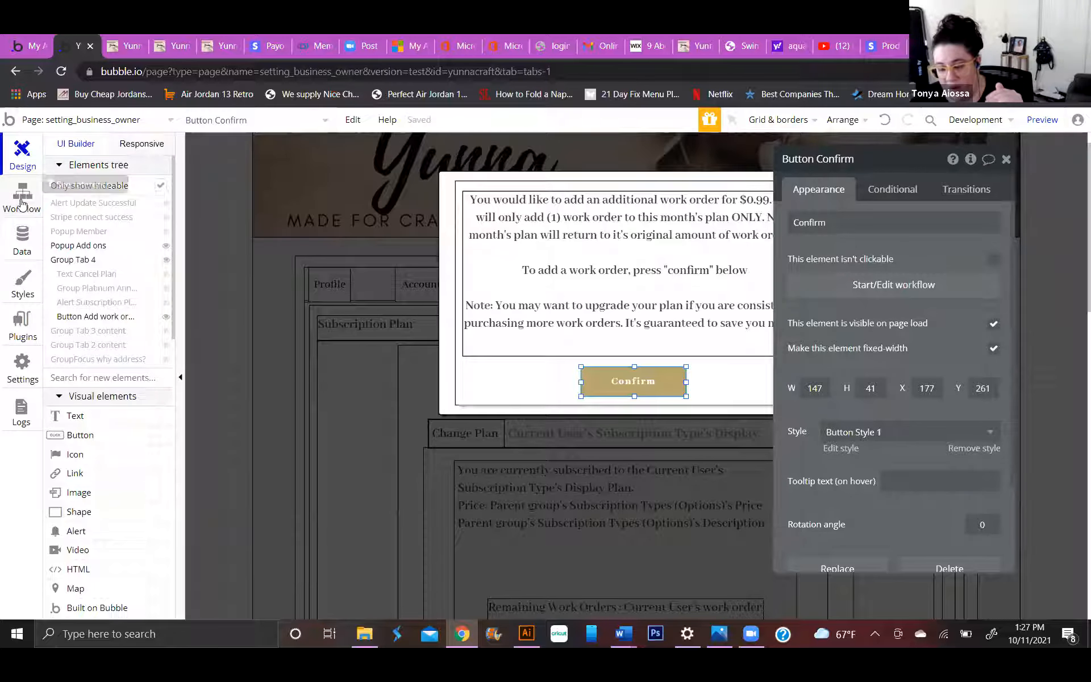
left_click(251, 233)
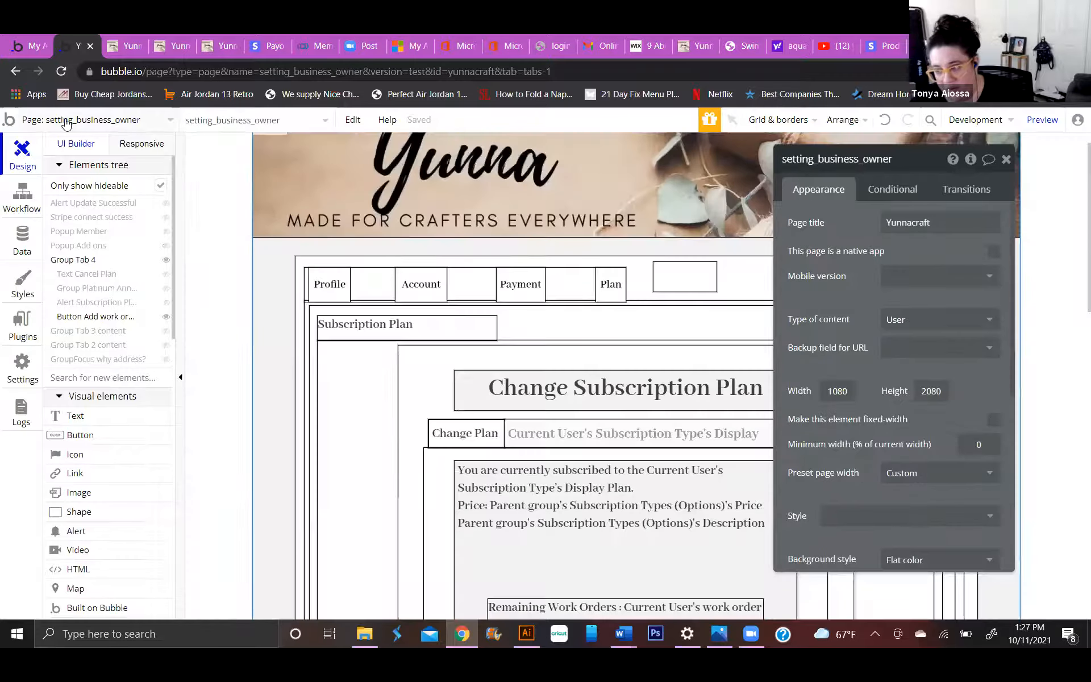
left_click(131, 119)
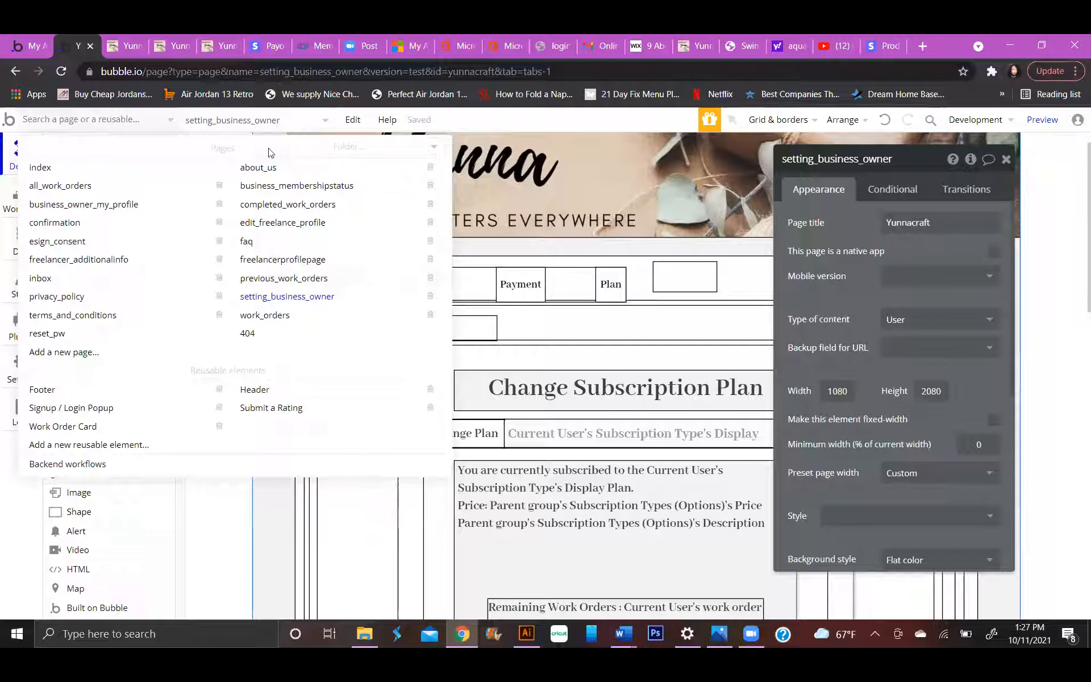
left_click(101, 209)
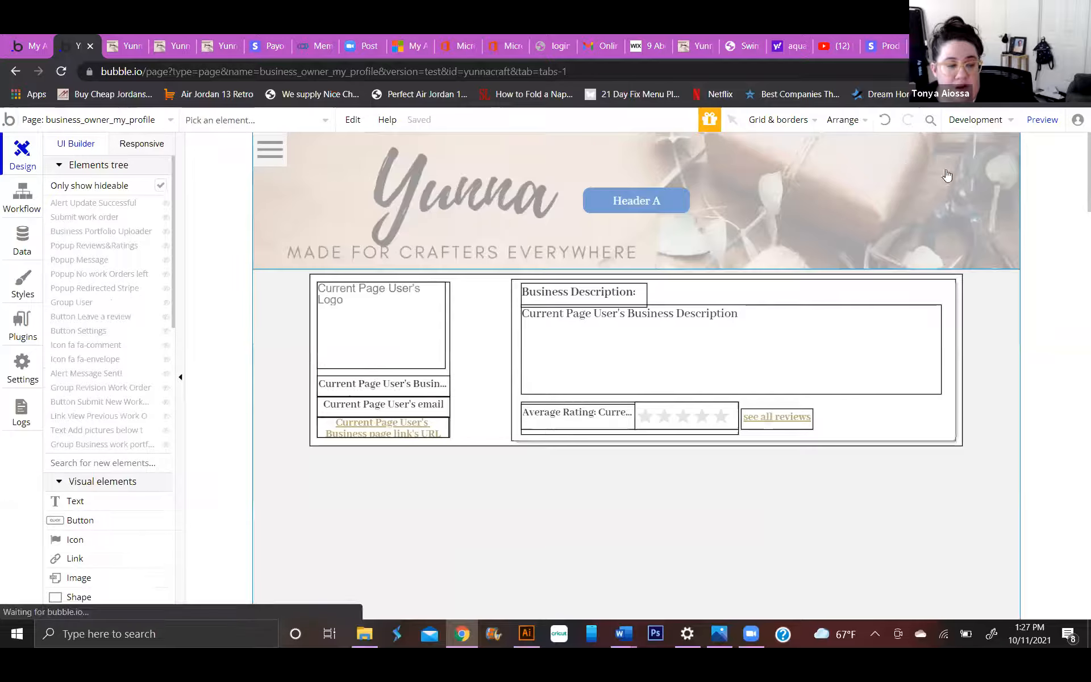
scroll(652, 349, "down", 5)
scroll(354, 326, "down", 4)
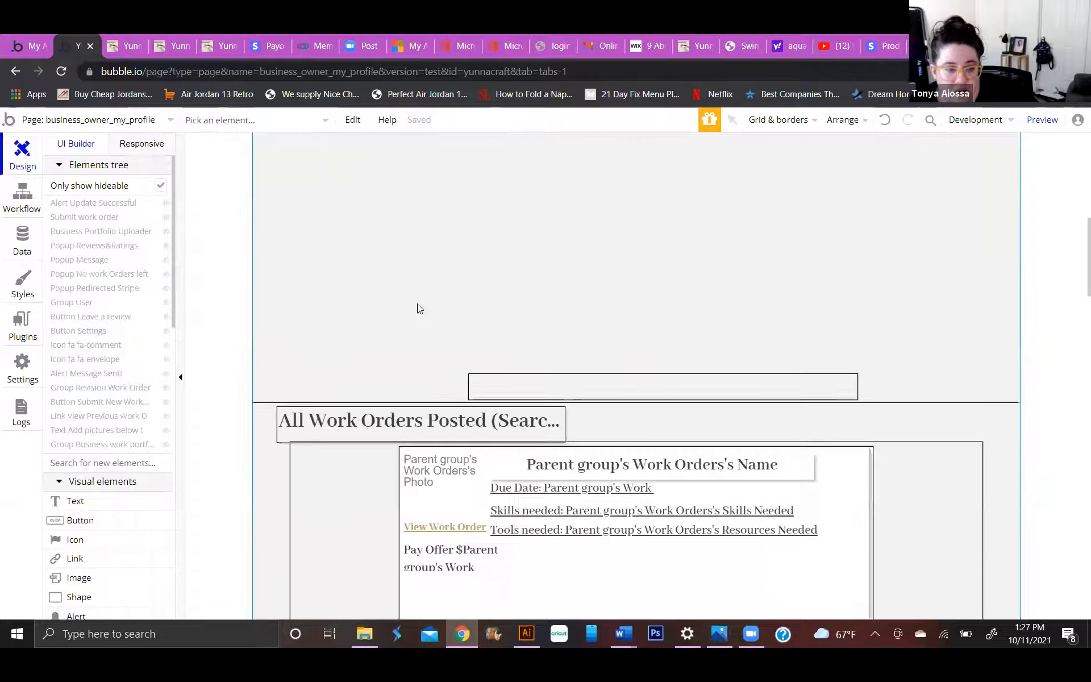
Open the Submit New Work Order Request button's workflows and examine the first three actions of the Button Submit Work Order R event.
left_click(98, 401)
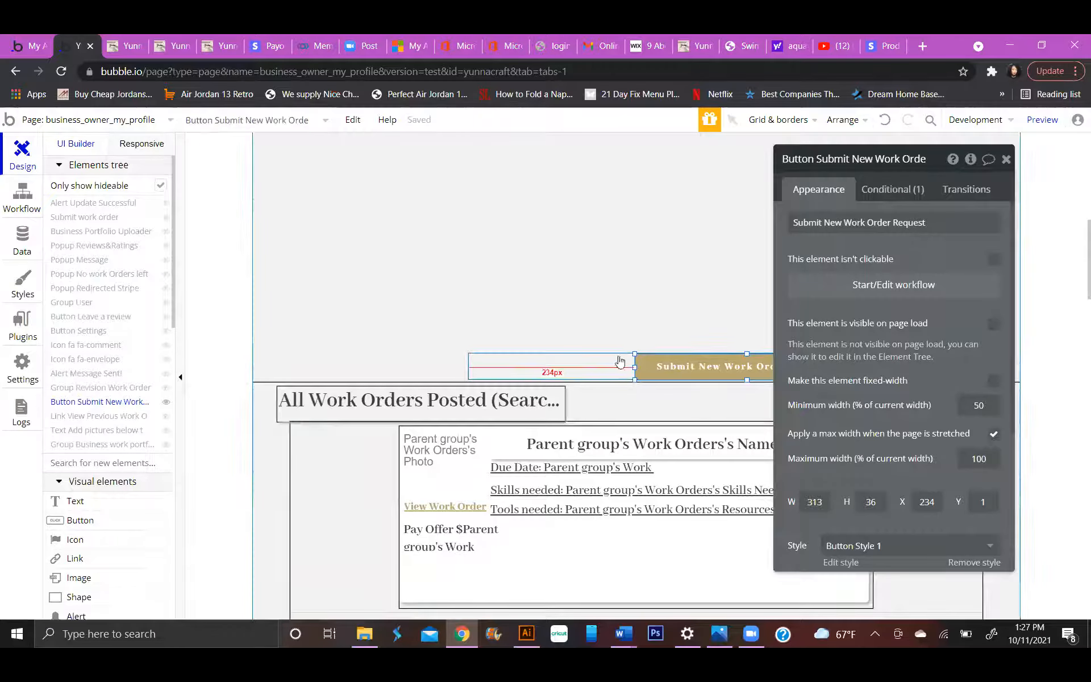
left_click(890, 282)
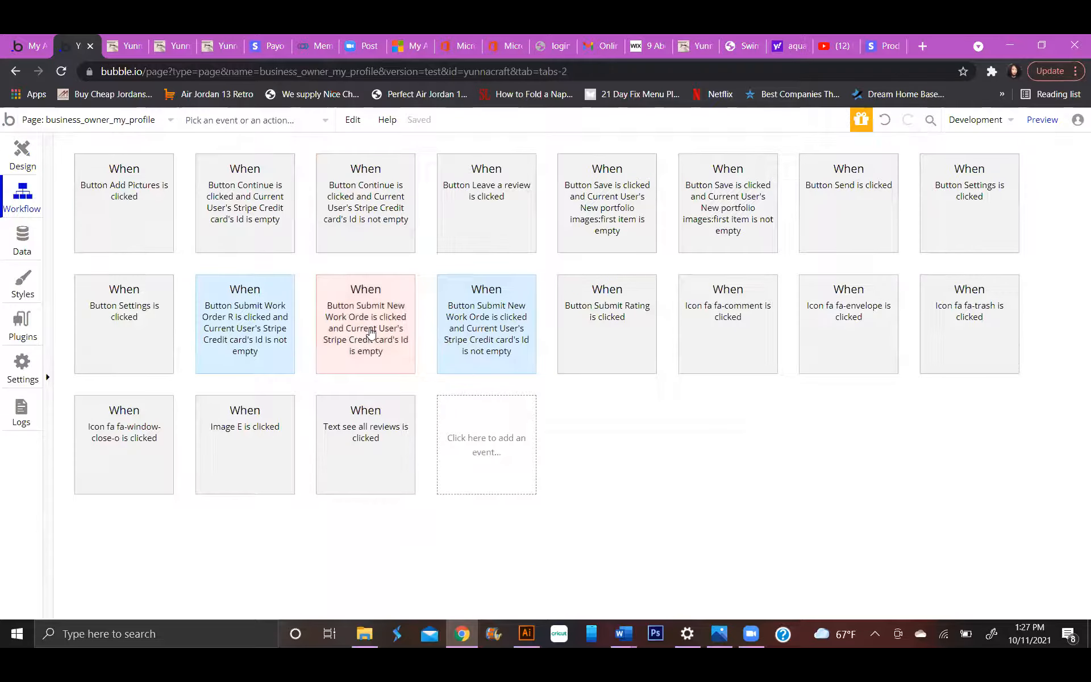
left_click(293, 333)
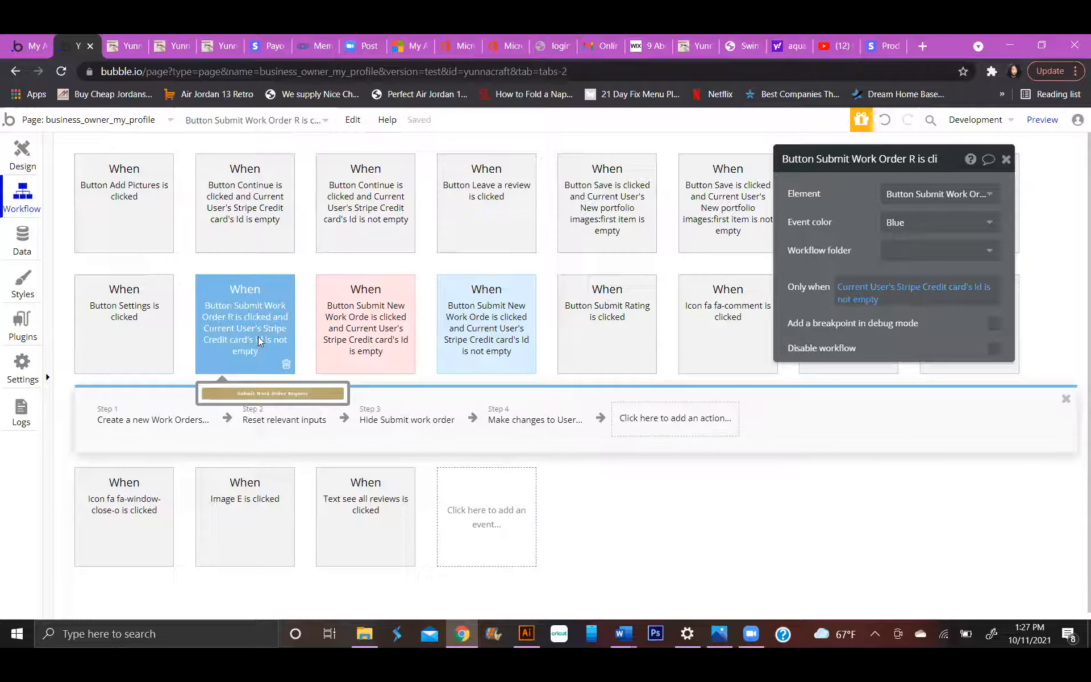
left_click(157, 420)
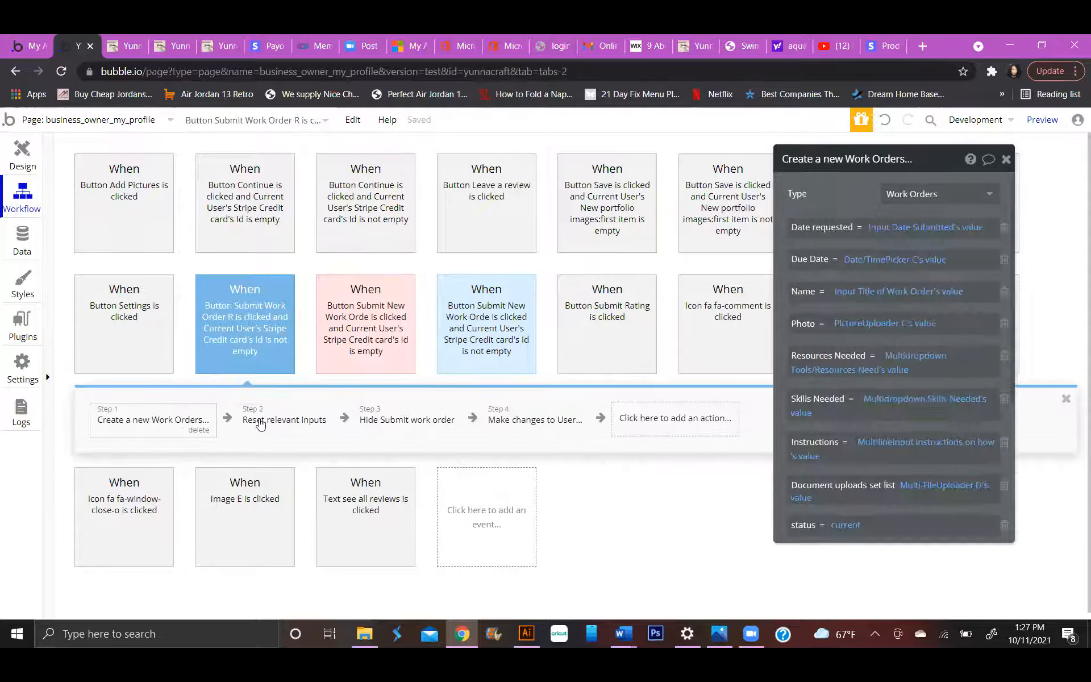
left_click(292, 418)
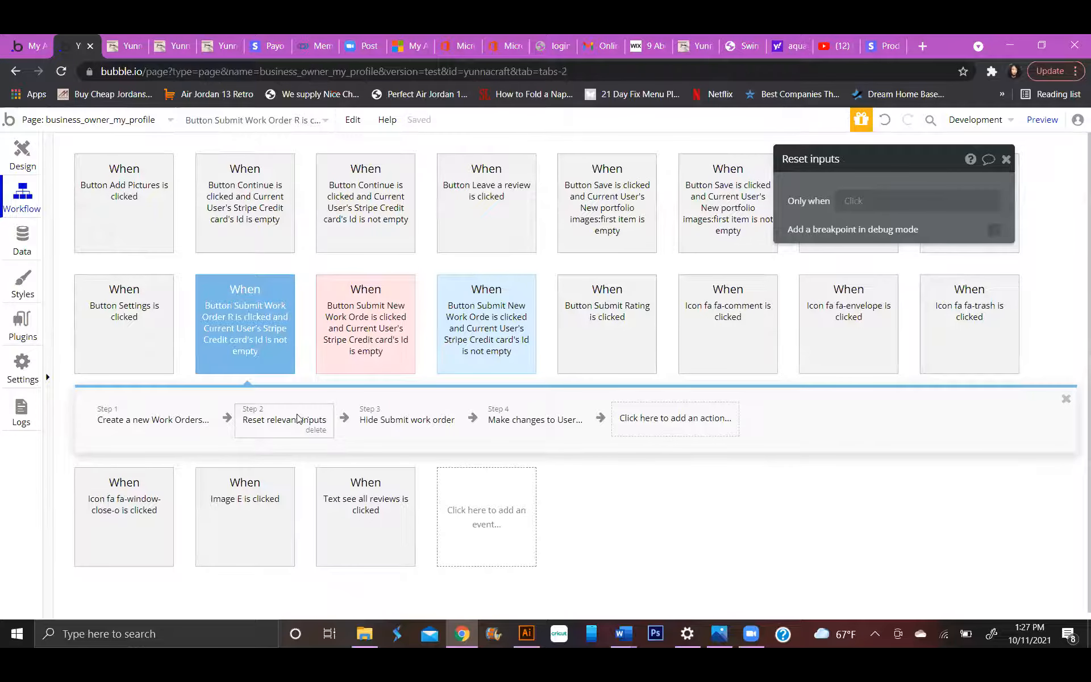
left_click(397, 418)
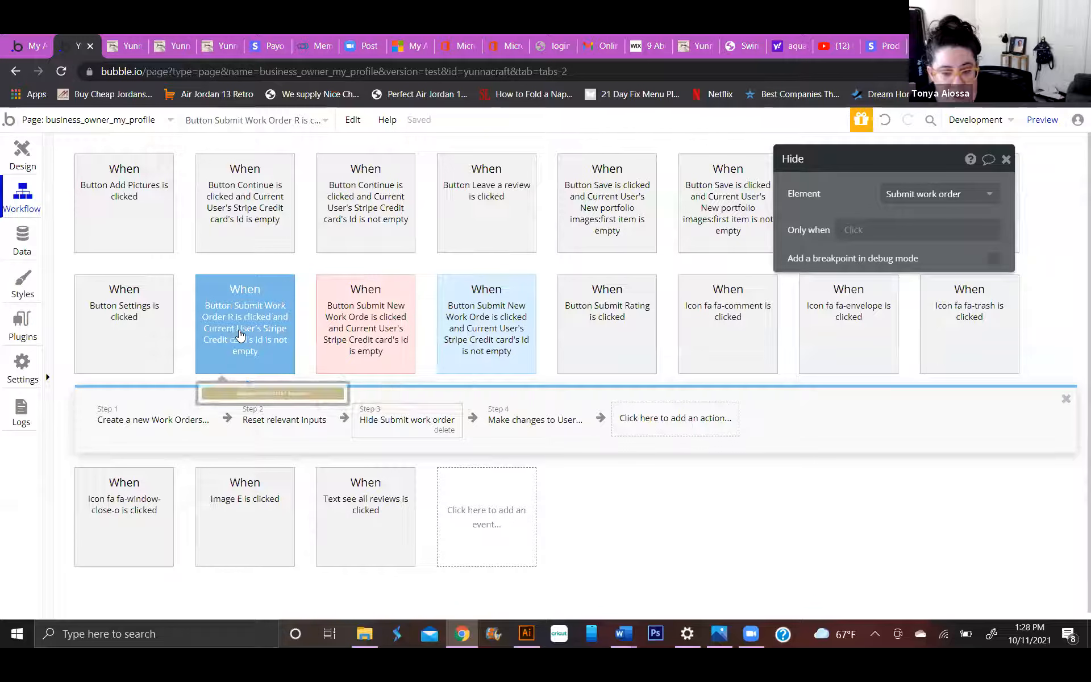
Examine both Submit New Work Order Request click events and the action that shows Popup No work Orders left.
left_click(384, 332)
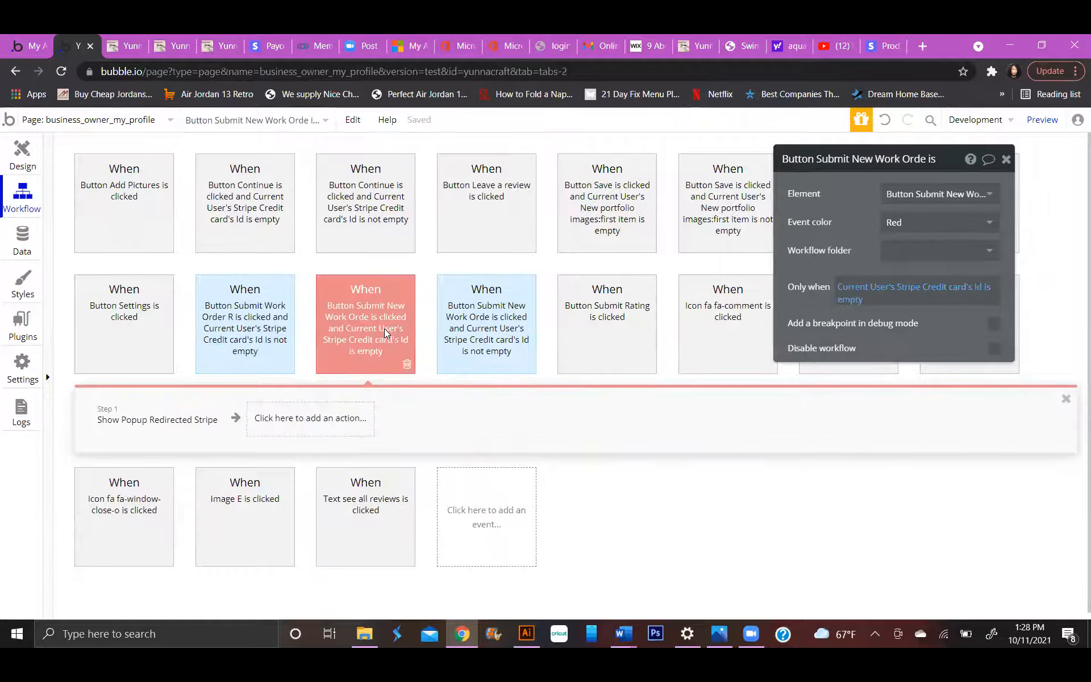
left_click(499, 322)
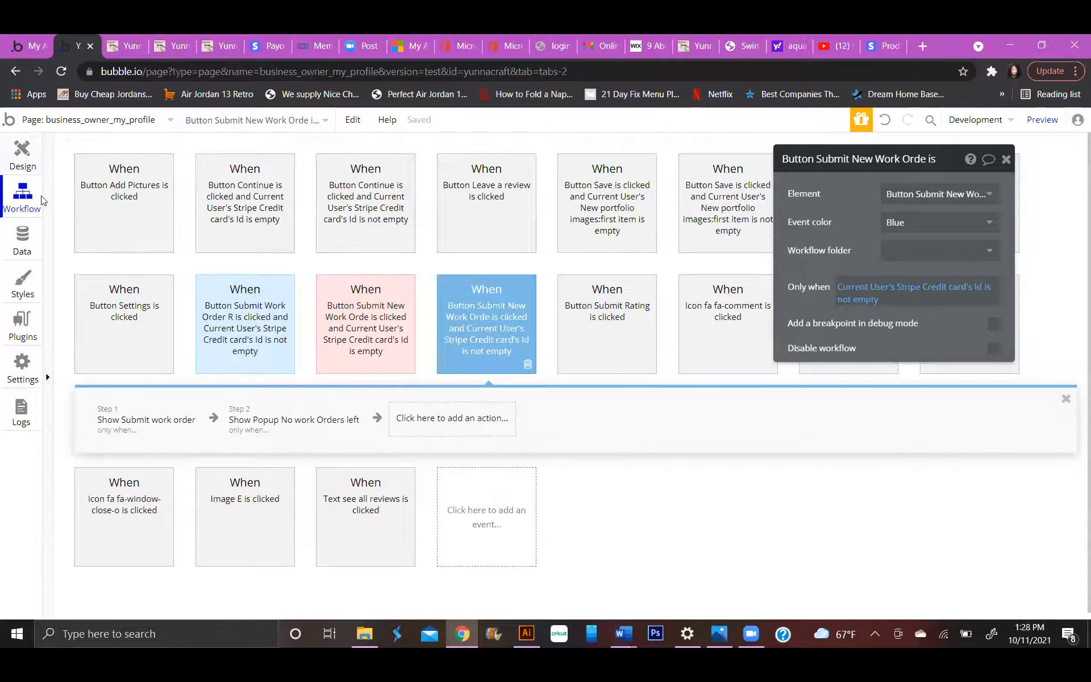
left_click(23, 156)
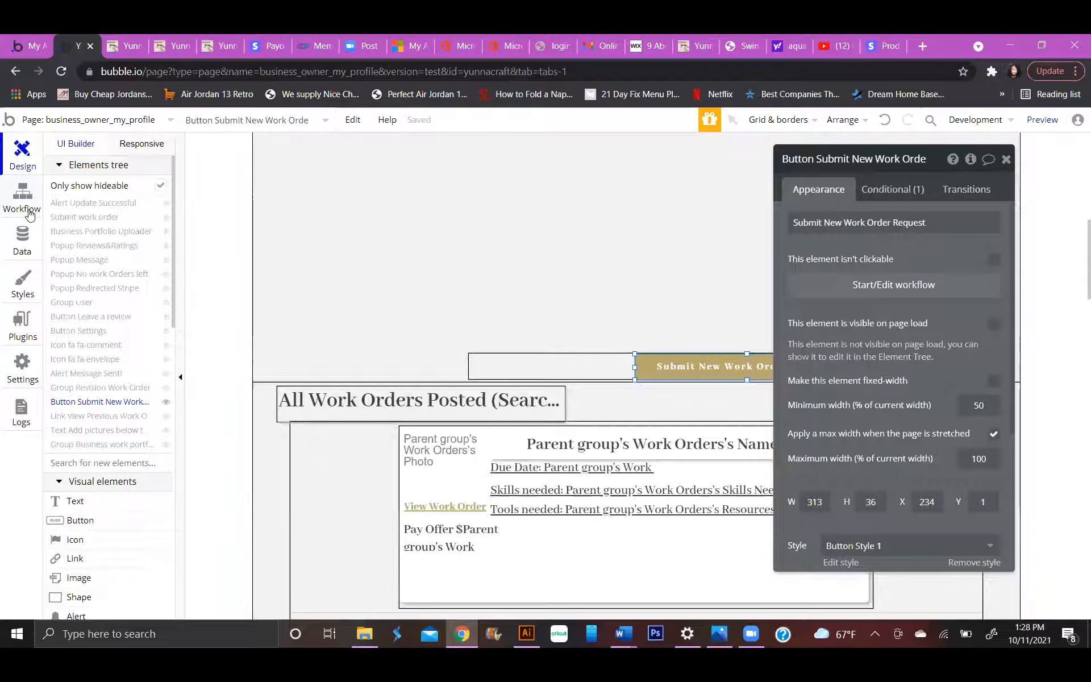
left_click(893, 284)
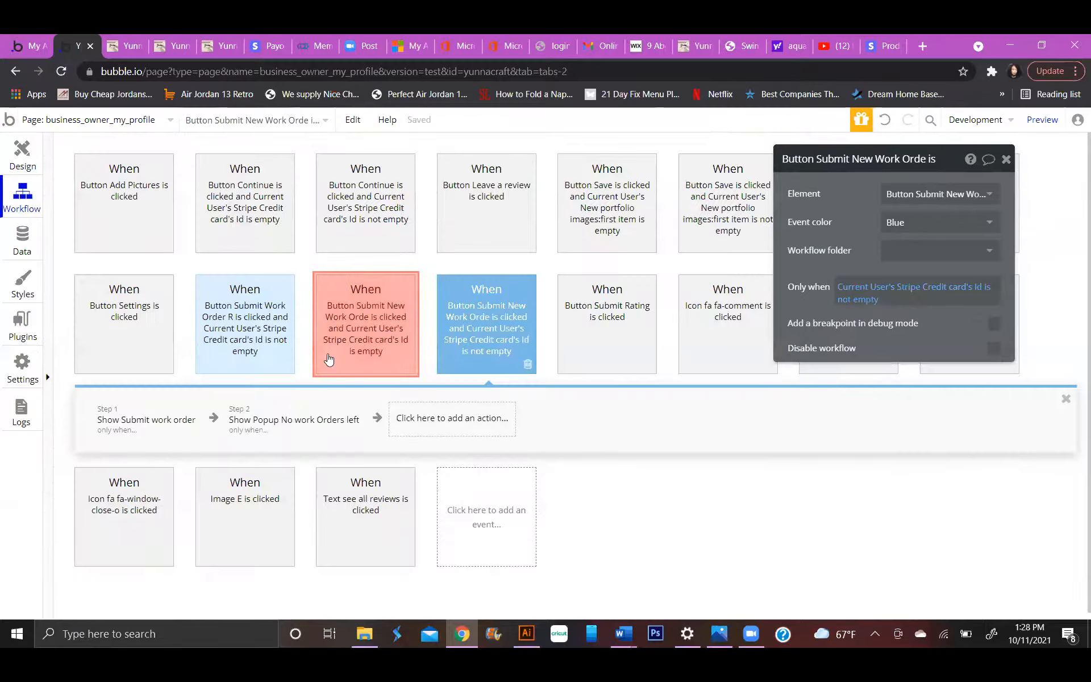
left_click(310, 420)
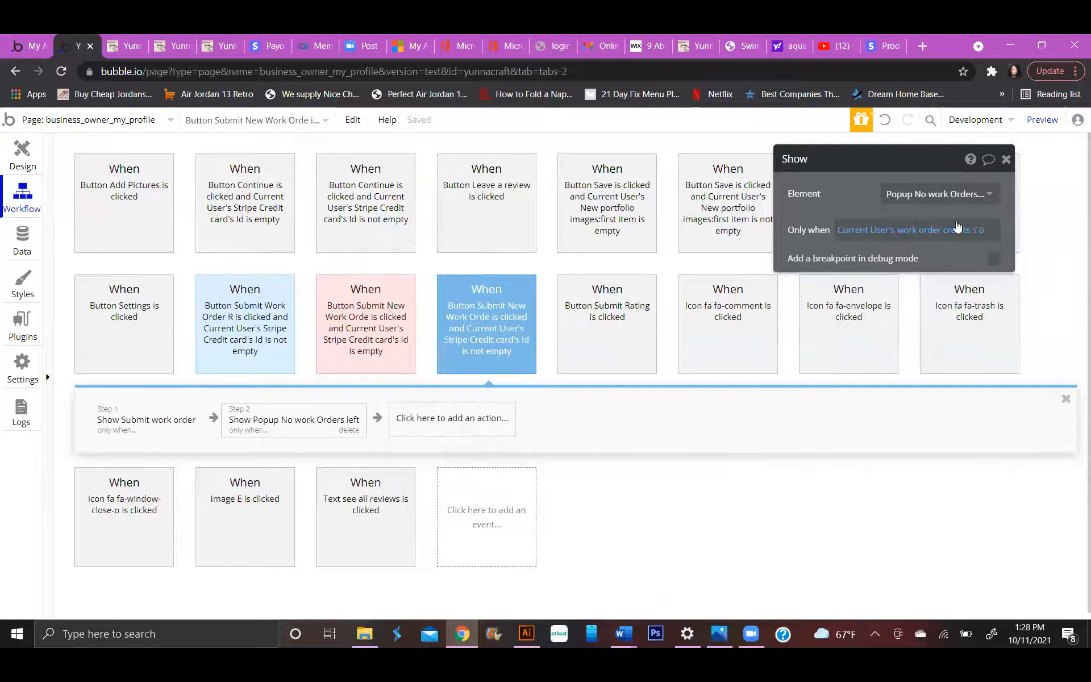
left_click(989, 195)
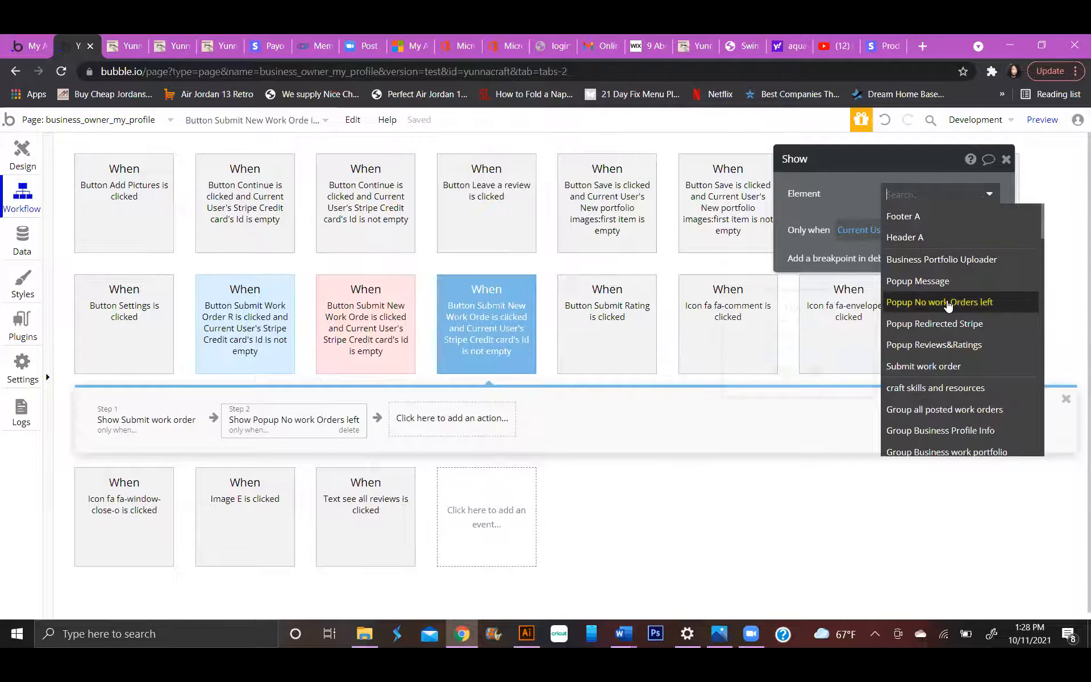
left_click(1004, 160)
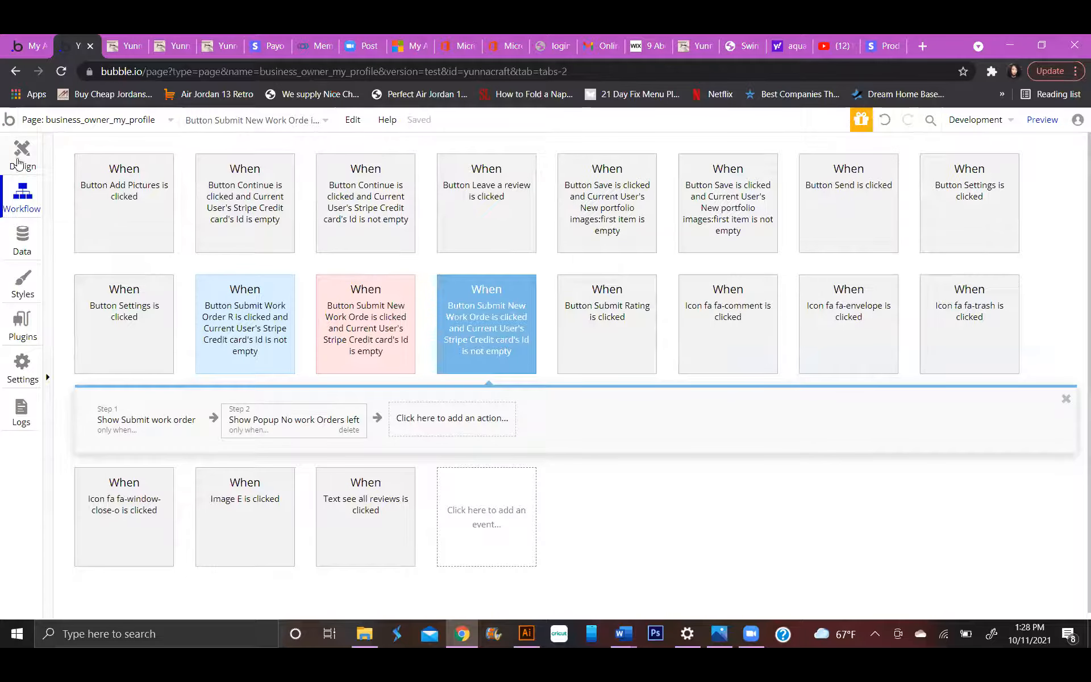
Display Popup No work Orders left in the page design and open its Settings button's workflow.
left_click(22, 152)
left_click(109, 276)
left_click(676, 355)
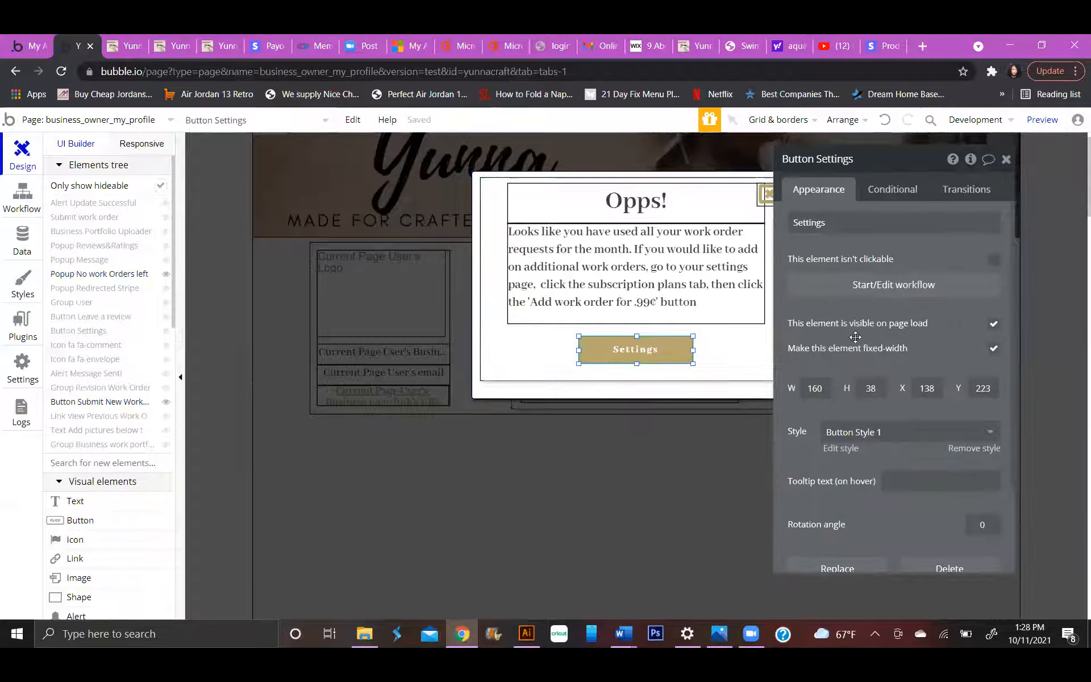
left_click(874, 296)
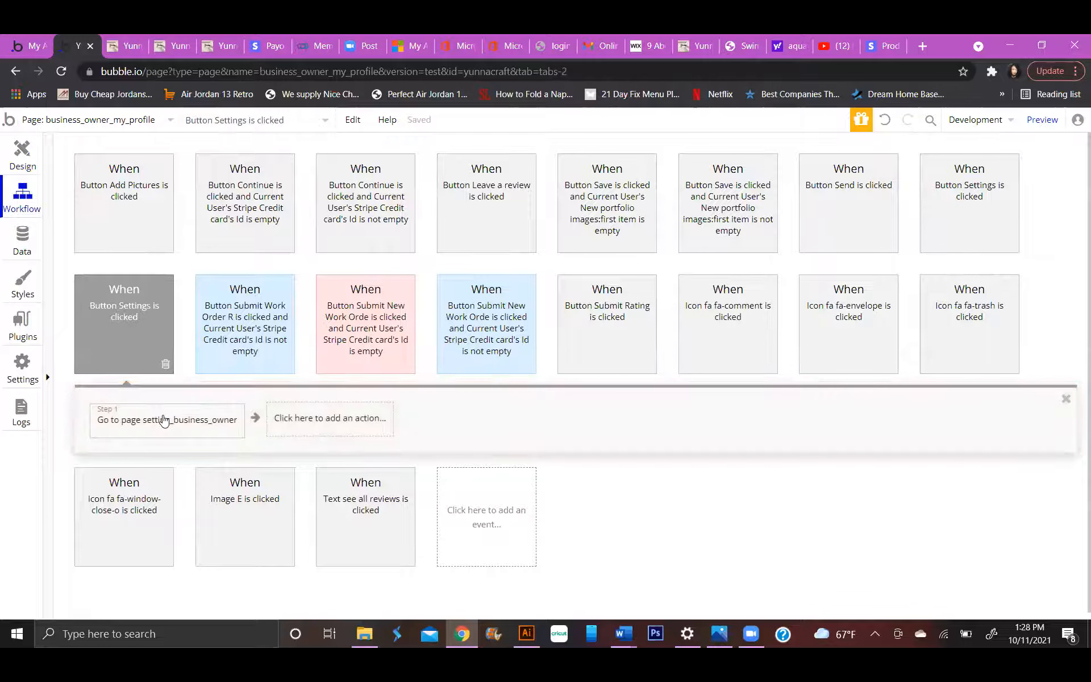
Return to the page design and examine the conditions on the Submit New Work Order Request button.
left_click(368, 329)
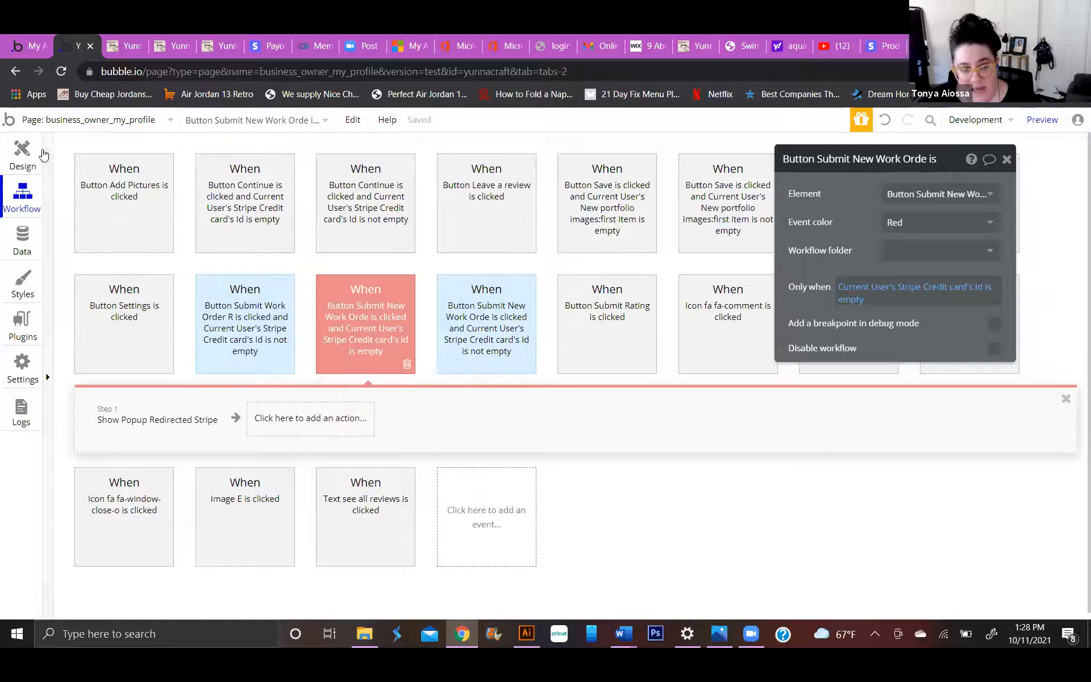
left_click(24, 157)
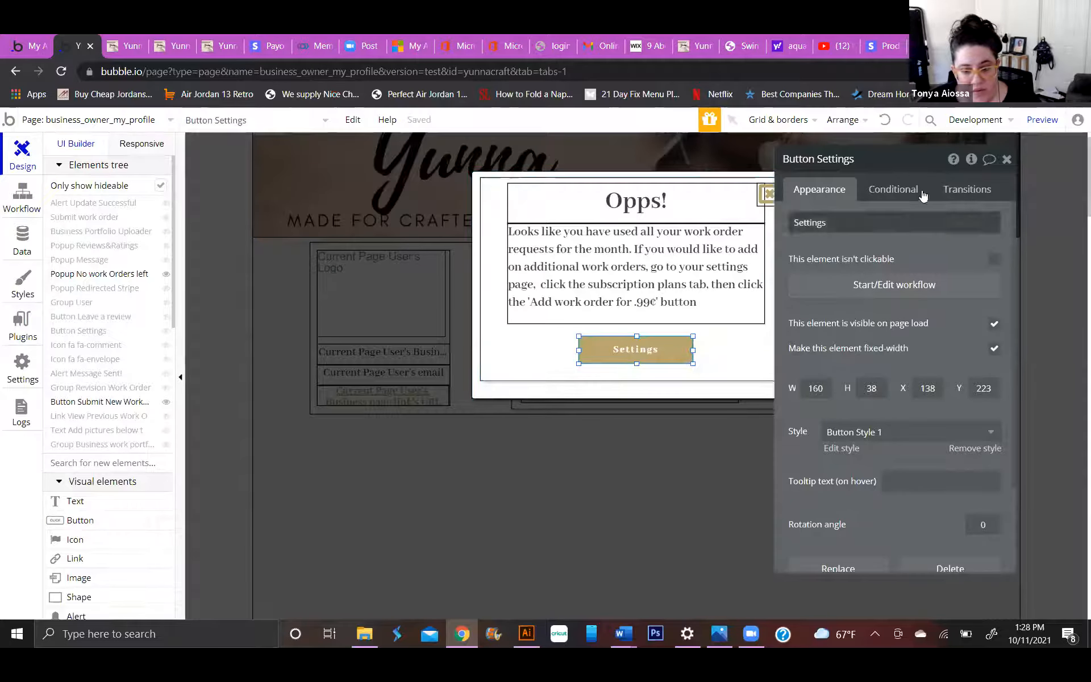
left_click(402, 402)
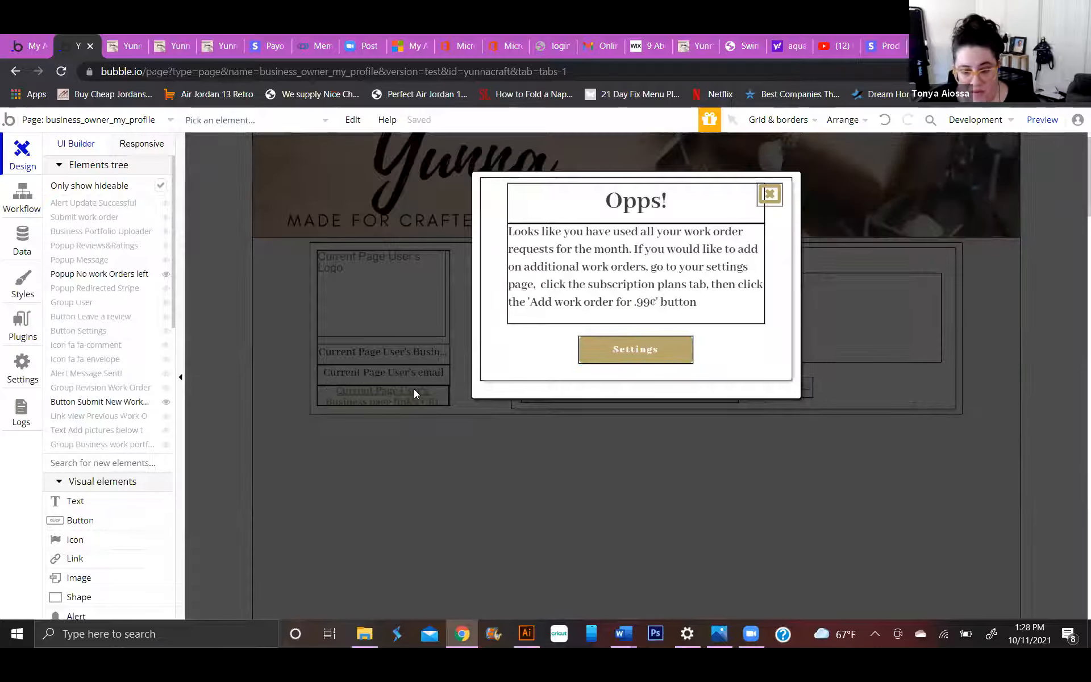
left_click(413, 389)
scroll(555, 453, "down", 1)
scroll(555, 454, "down", 3)
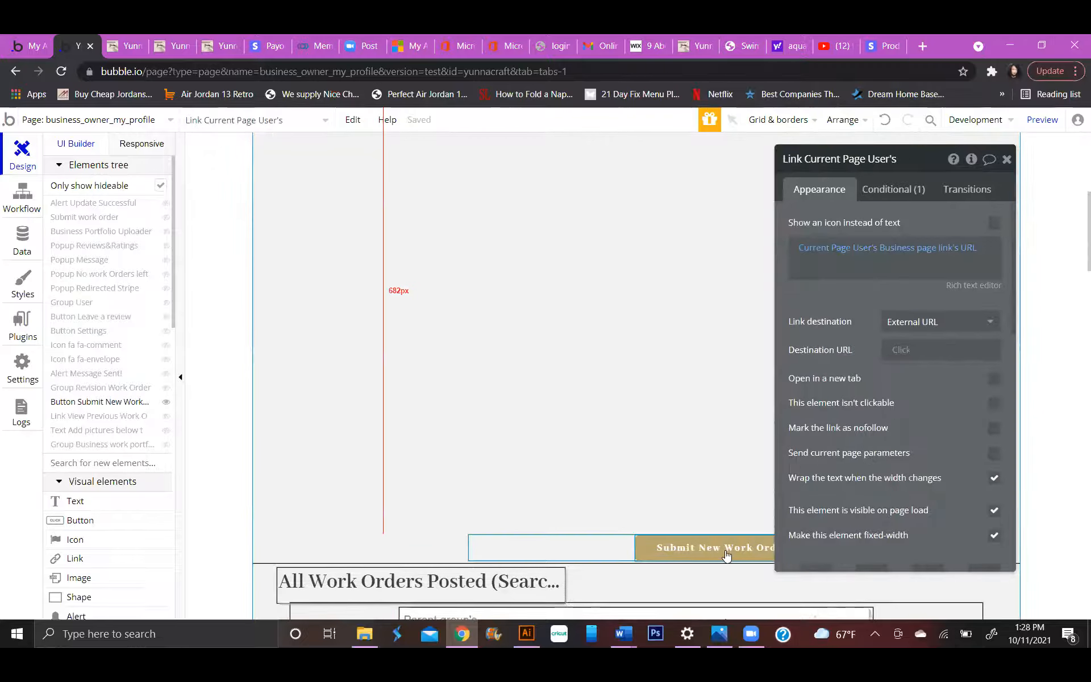
left_click(699, 547)
left_click(902, 194)
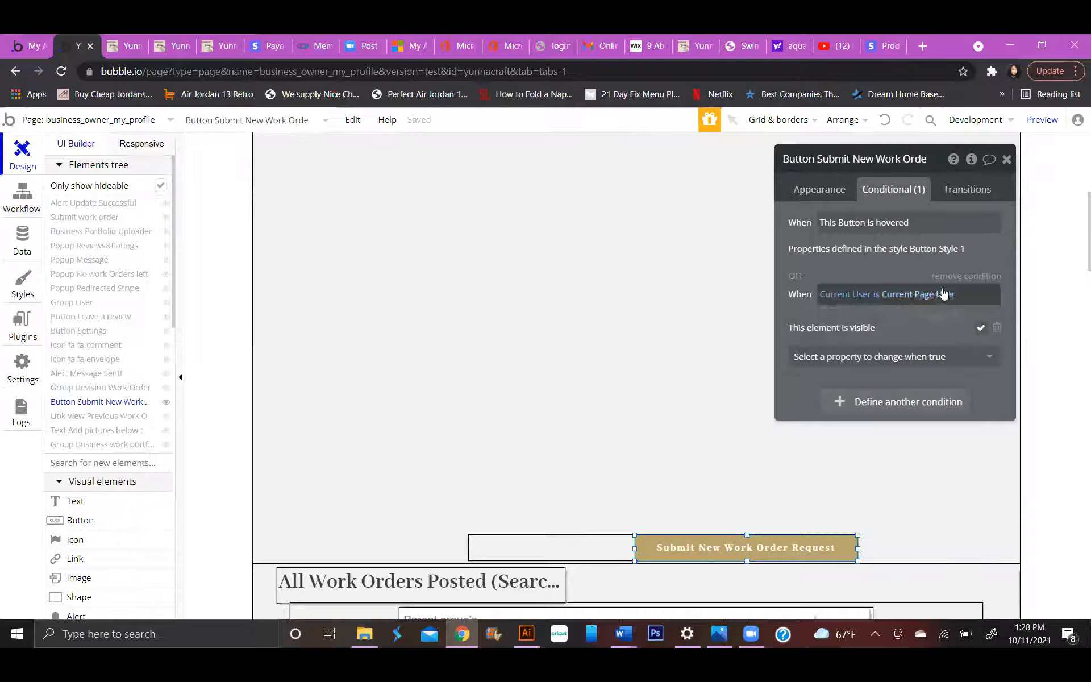
scroll(608, 397, "down", 1)
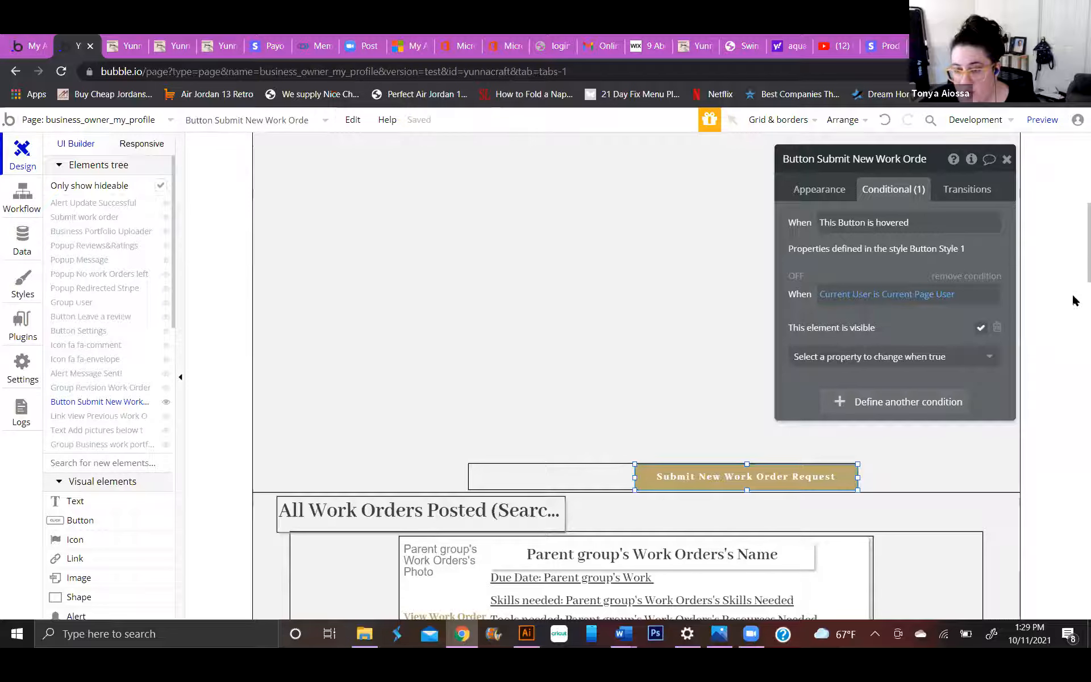
Search the whole app for uses of the User type's work order credits field.
left_click(931, 121)
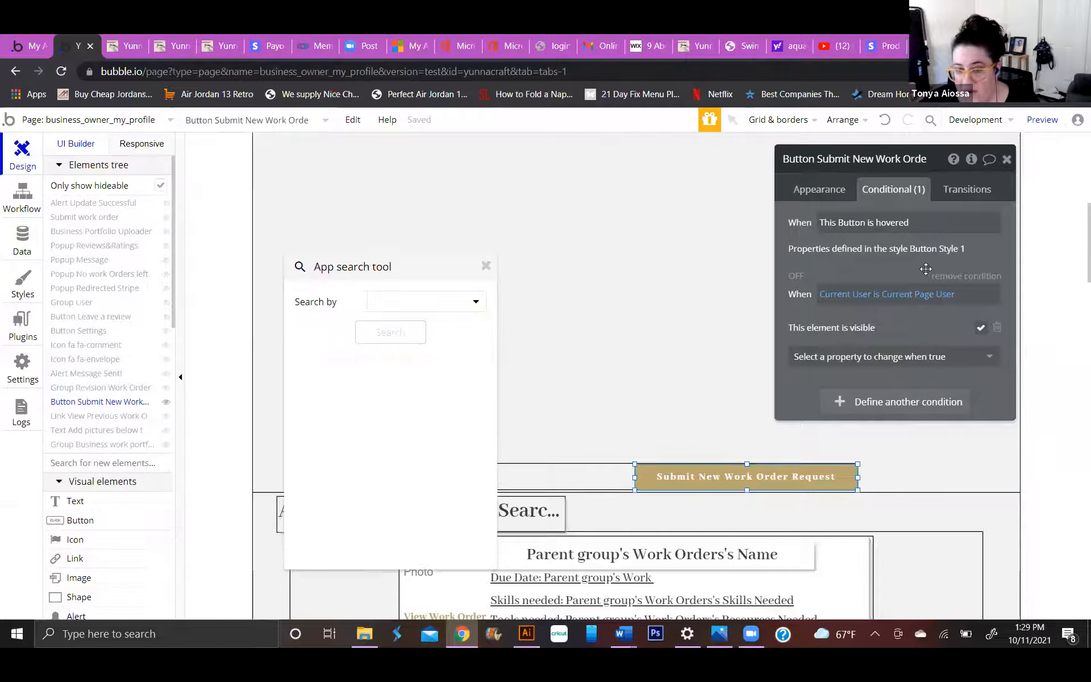
left_click(426, 308)
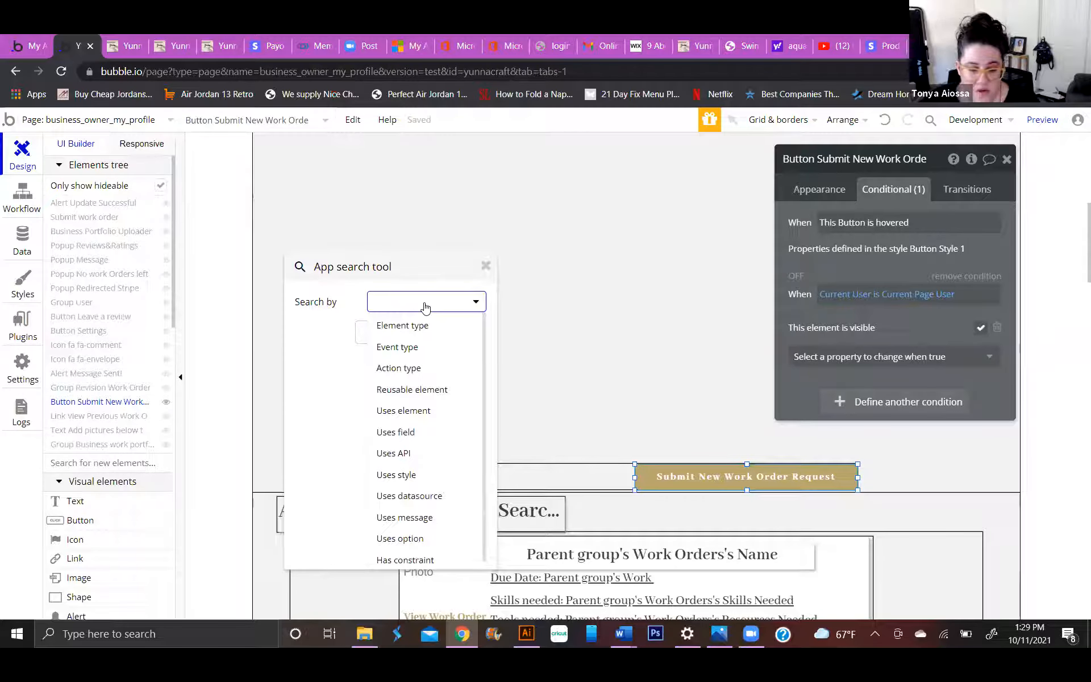
left_click(404, 432)
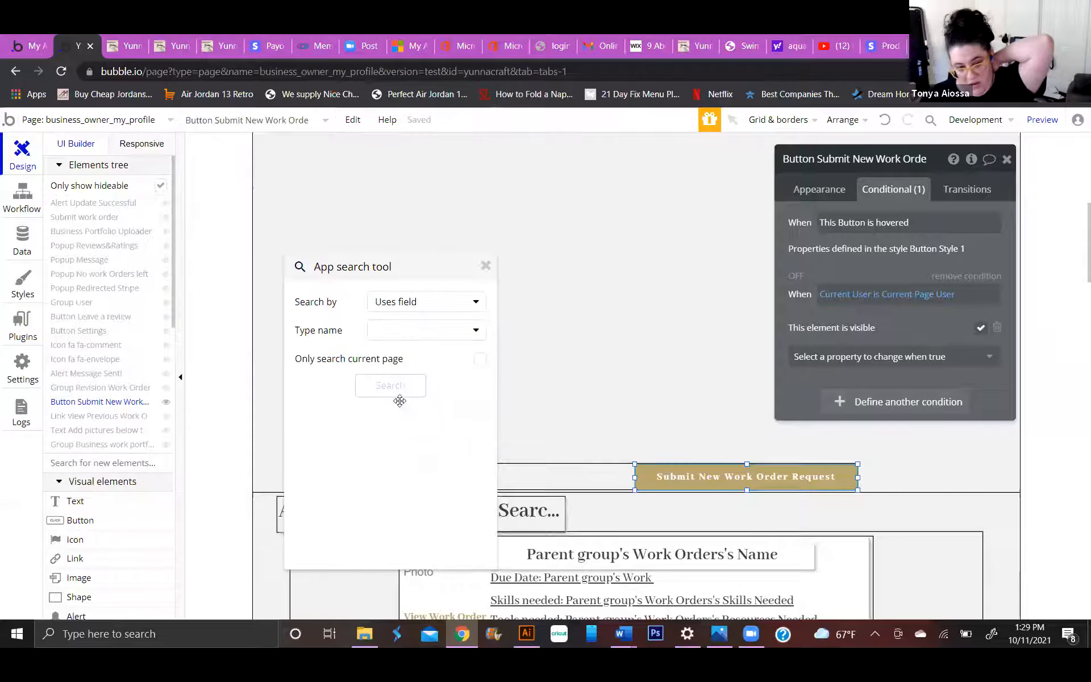
left_click(403, 331)
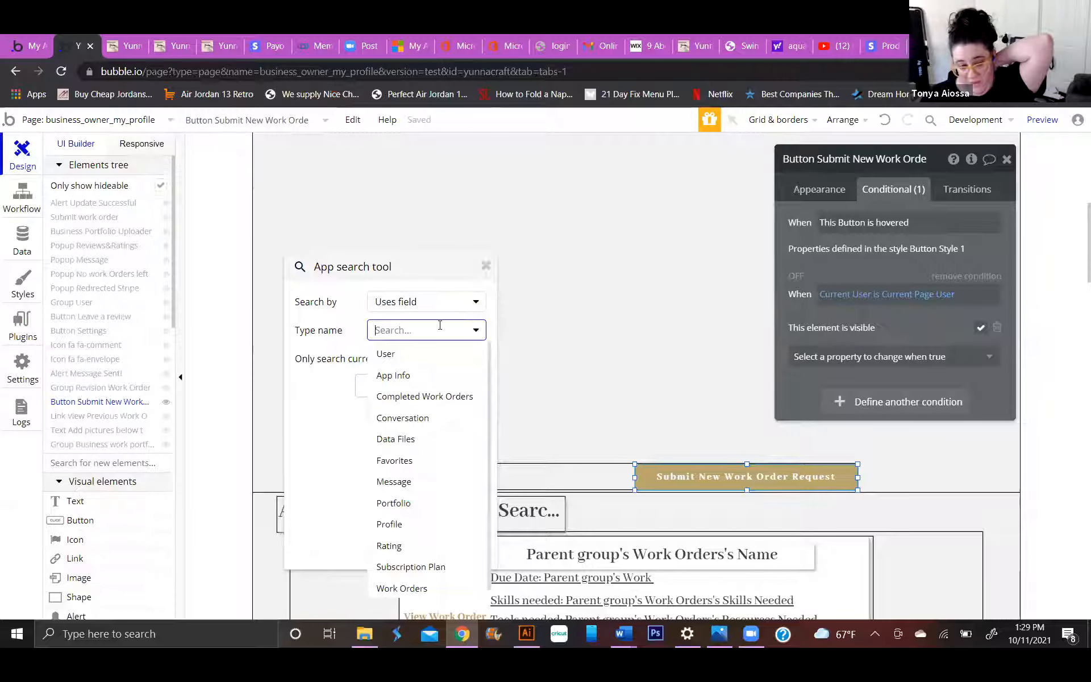
left_click(392, 355)
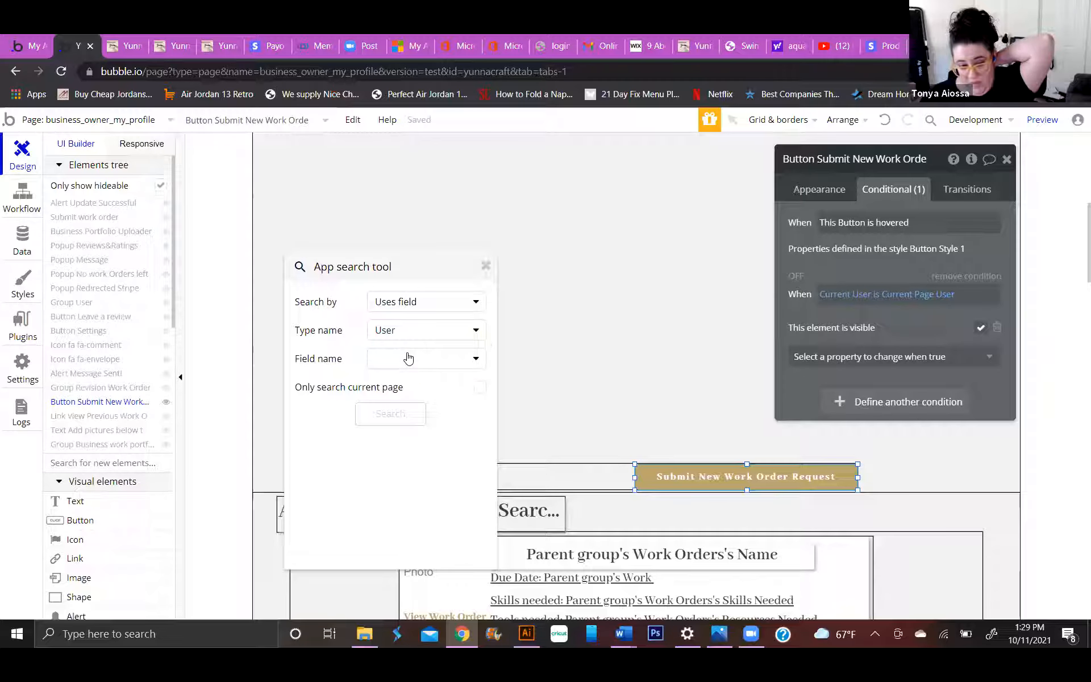
left_click(408, 362)
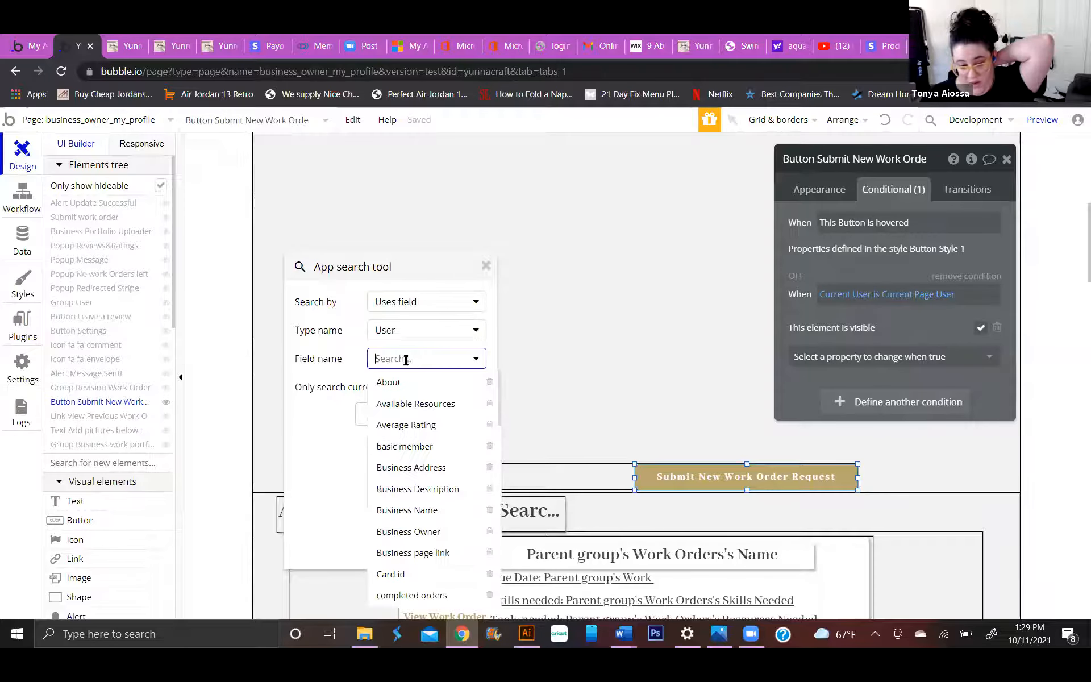
type("wo")
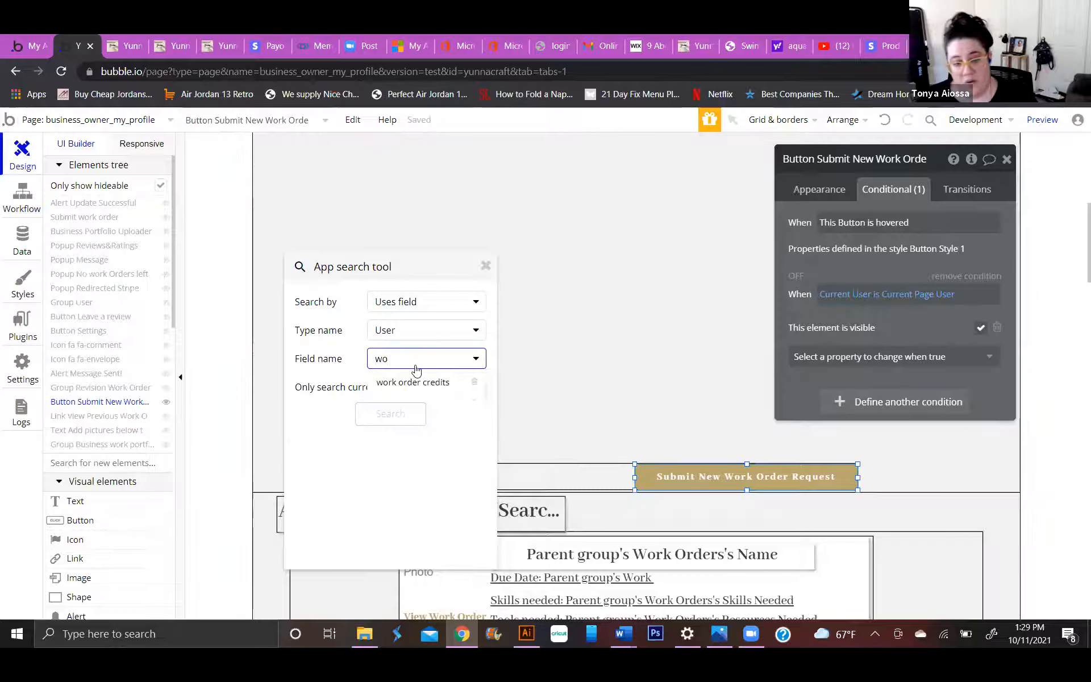
left_click(414, 380)
left_click(415, 413)
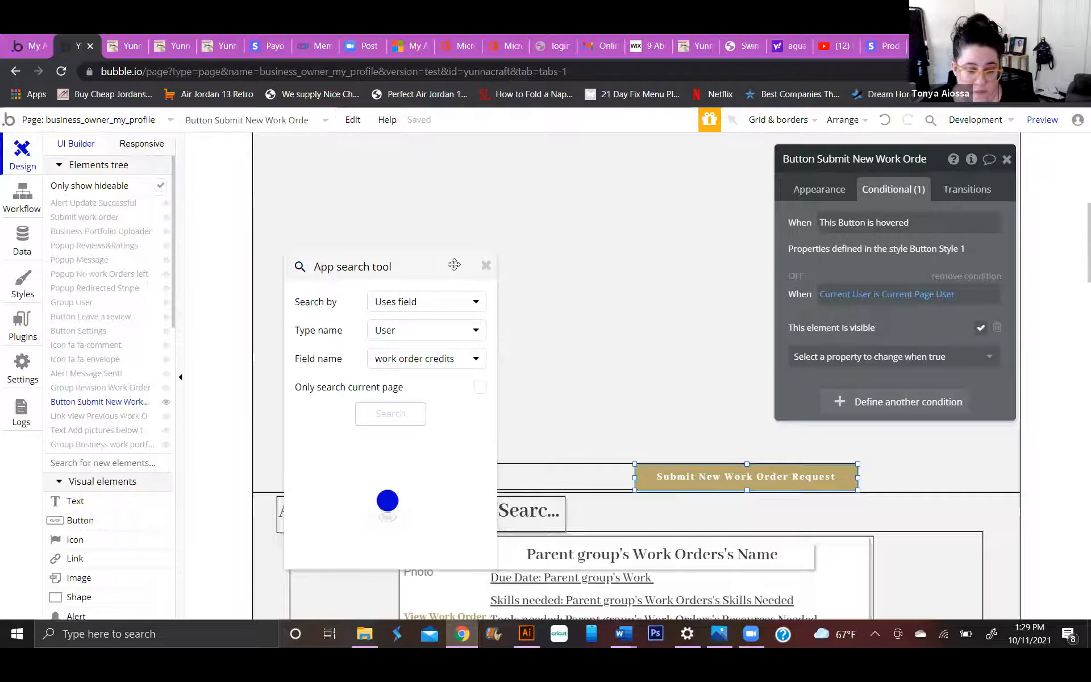
left_click_drag(454, 265, 452, 138)
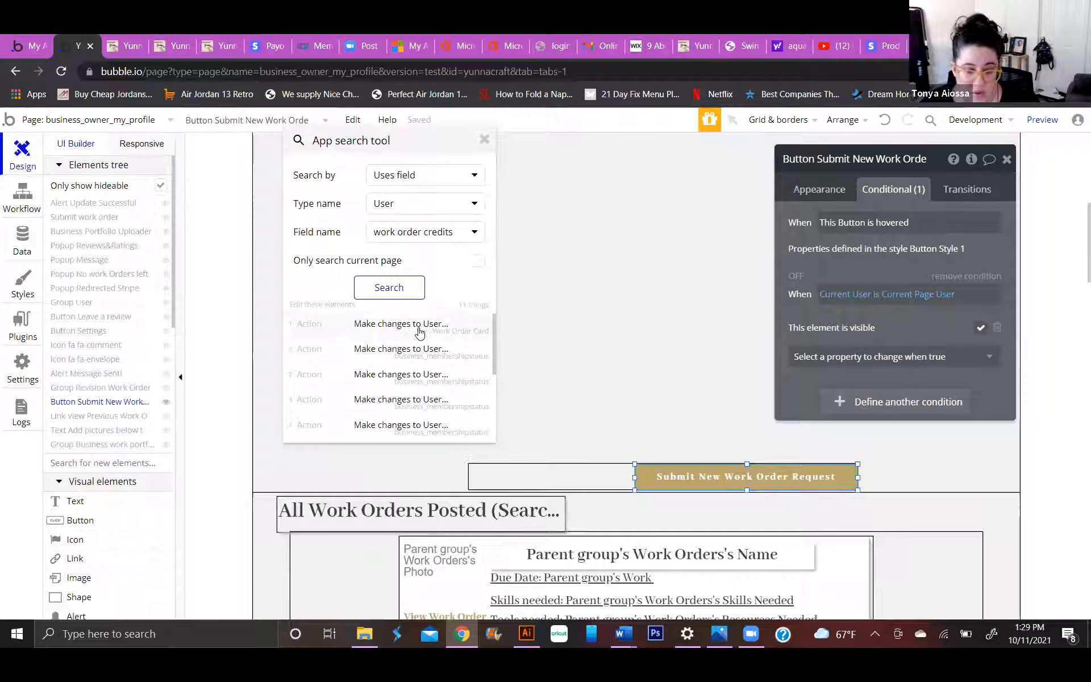
Inspect the found actions that use work order credits, including those in Work Order Card and business_membershipstatus.
left_click(418, 332)
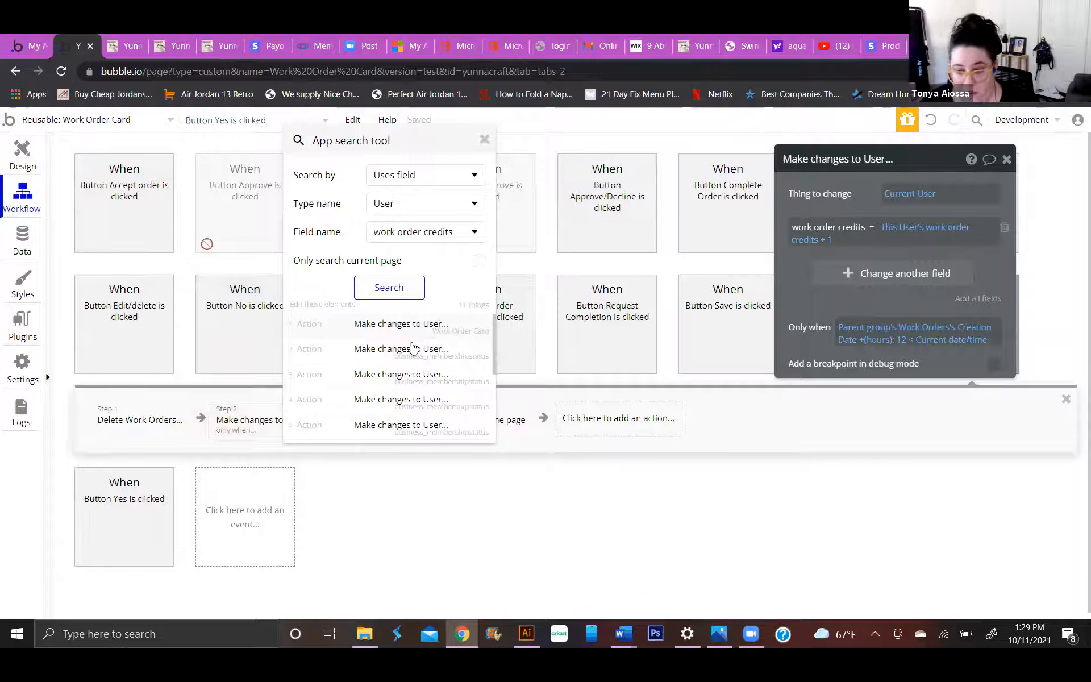
left_click(366, 349)
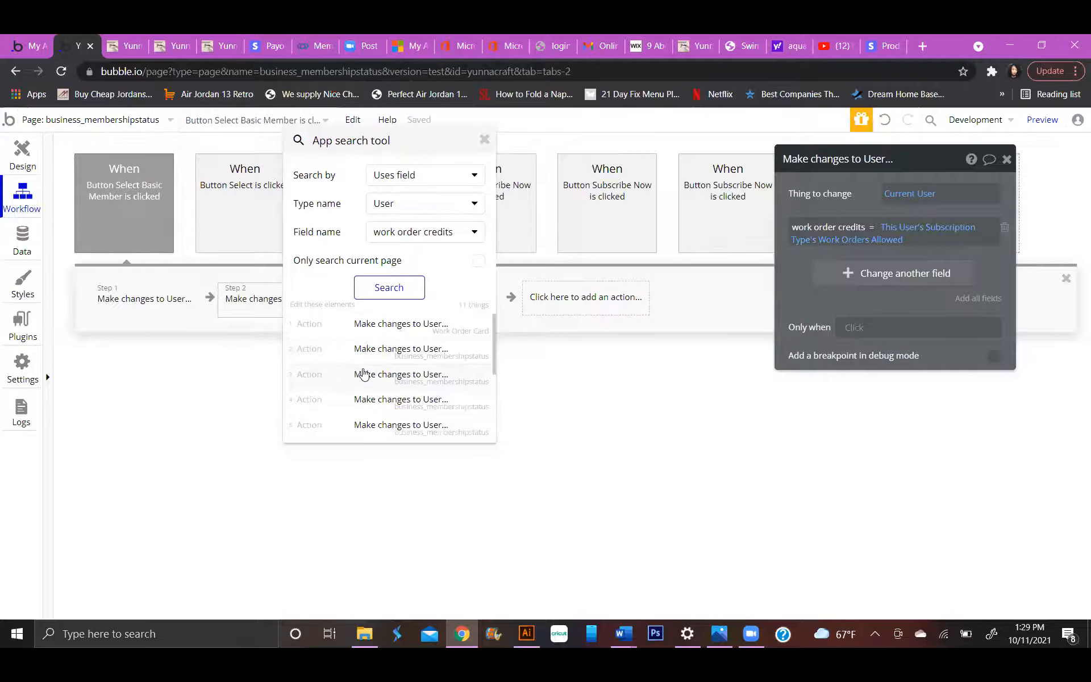
left_click(365, 373)
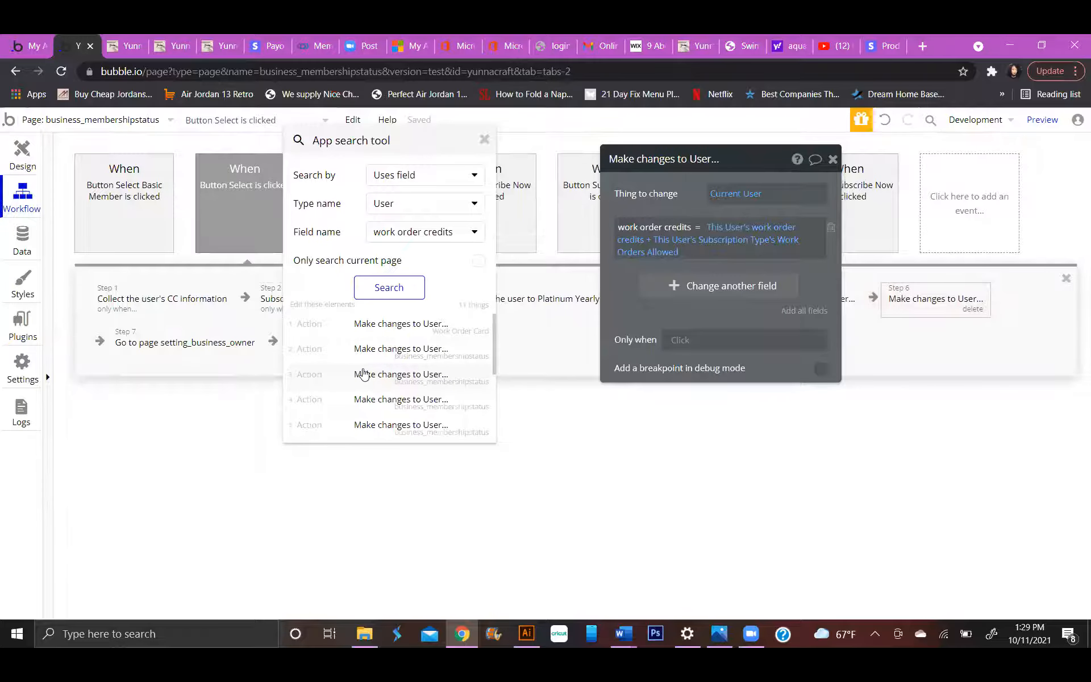
scroll(361, 420, "down", 3)
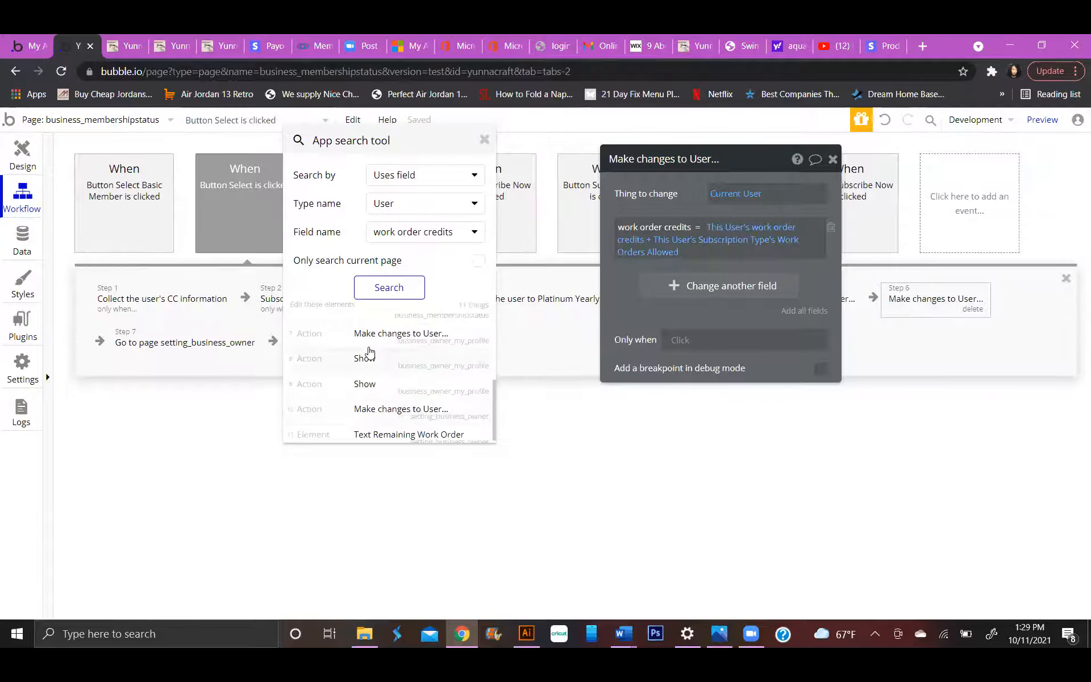
scroll(364, 398, "up", 2)
left_click(359, 384)
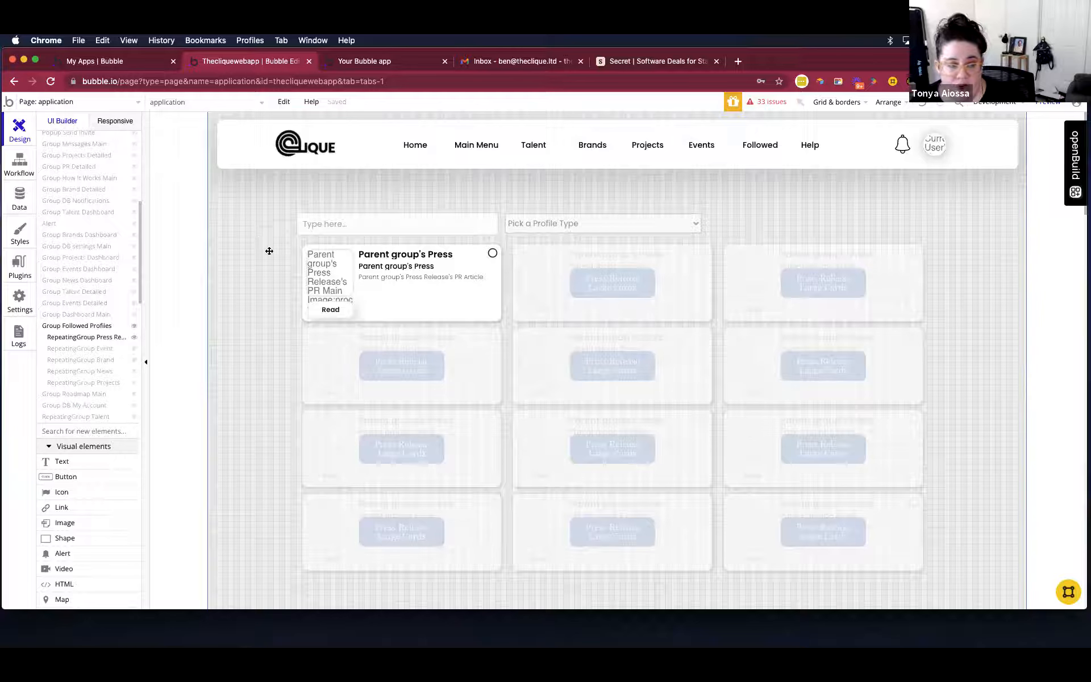
Examine the elements tree and the list of reusable elements on the Theclique app's application page.
scroll(105, 207, "up", 10)
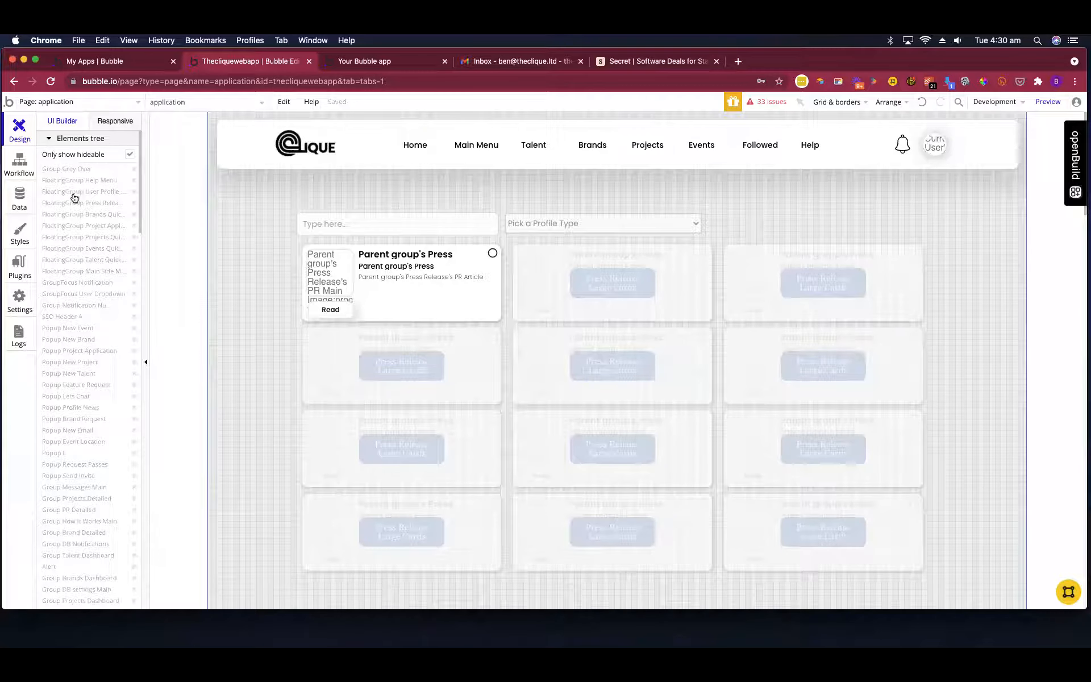
scroll(85, 297, "down", 1)
scroll(111, 300, "down", 3)
mouse_move(112, 304)
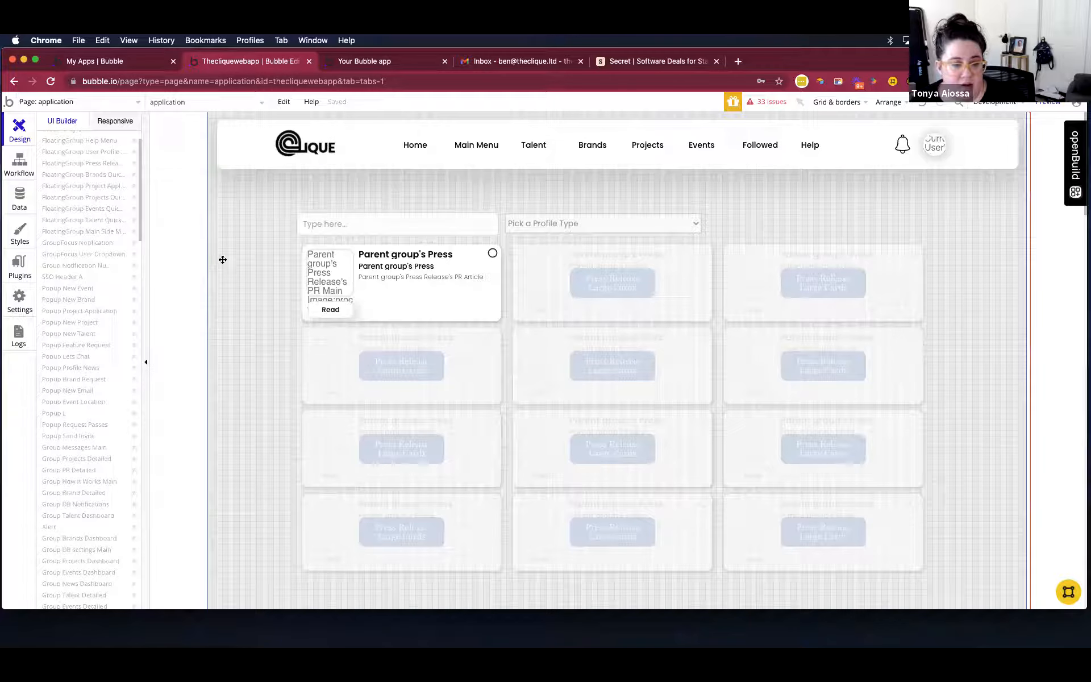
mouse_move(93, 278)
scroll(93, 277, "down", 1)
mouse_move(95, 245)
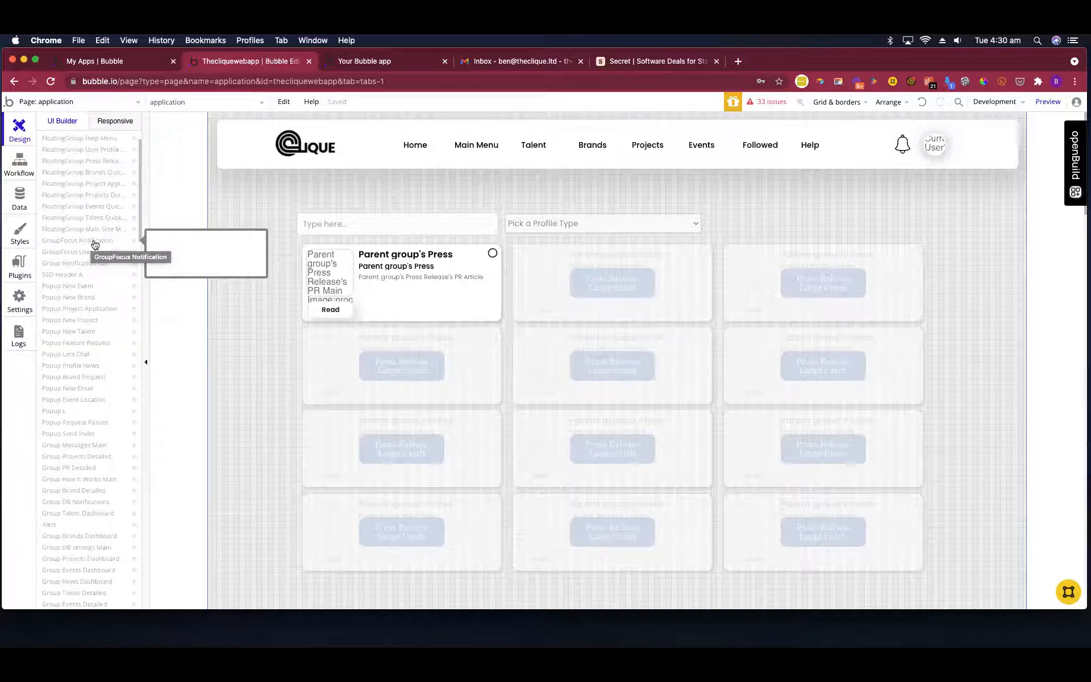
scroll(95, 246, "up", 2)
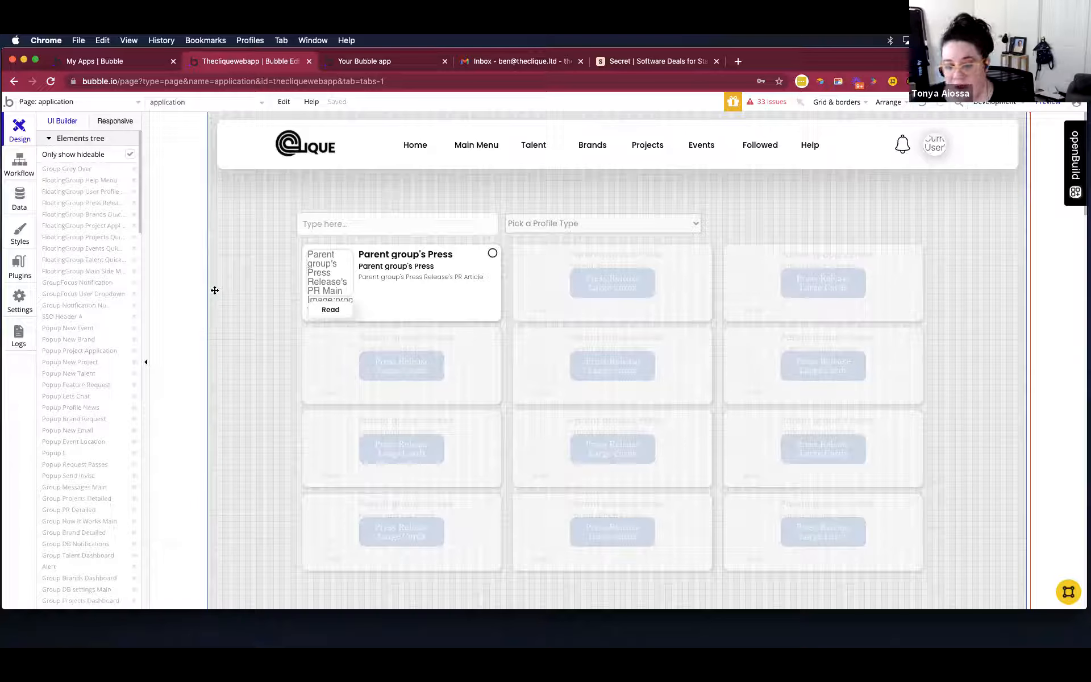
scroll(118, 338, "down", 20)
scroll(119, 334, "down", 8)
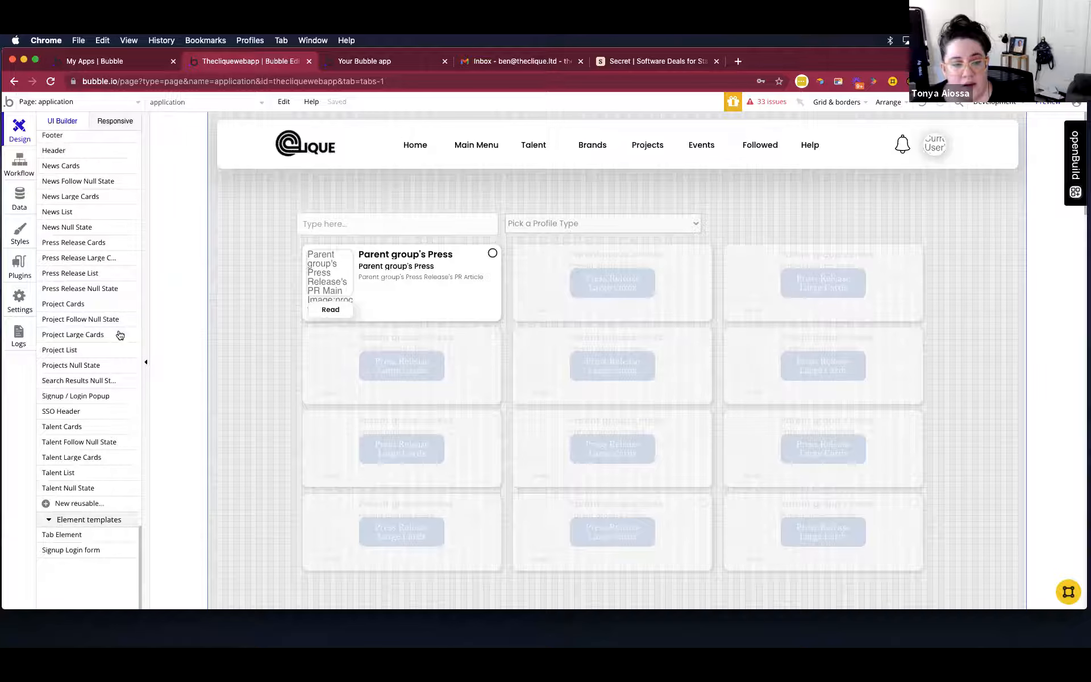
scroll(119, 334, "up", 3)
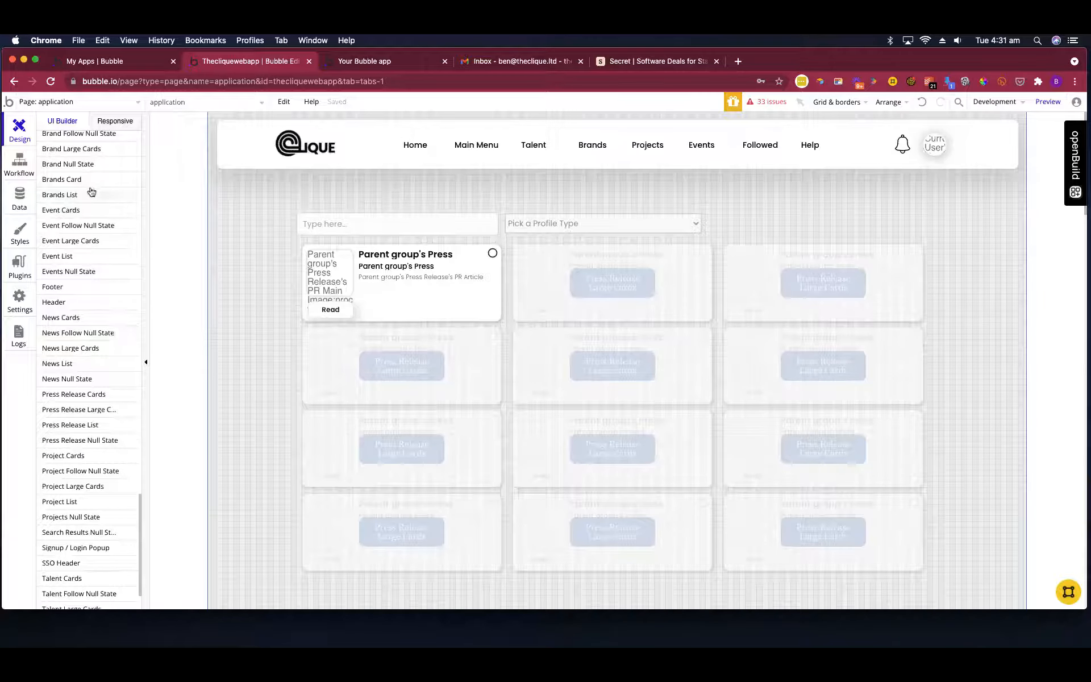
Examine the Press Release Large Cards element in the repeating group and the reusable elements list on the application page.
left_click_drag(79, 409, 444, 308)
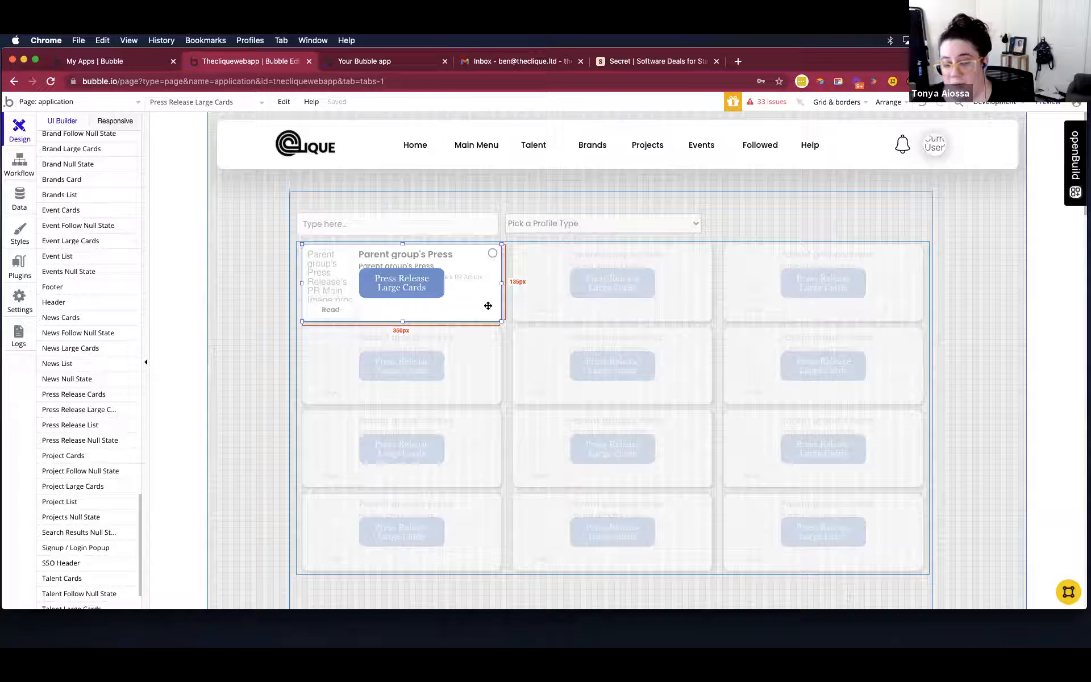
left_click(261, 331)
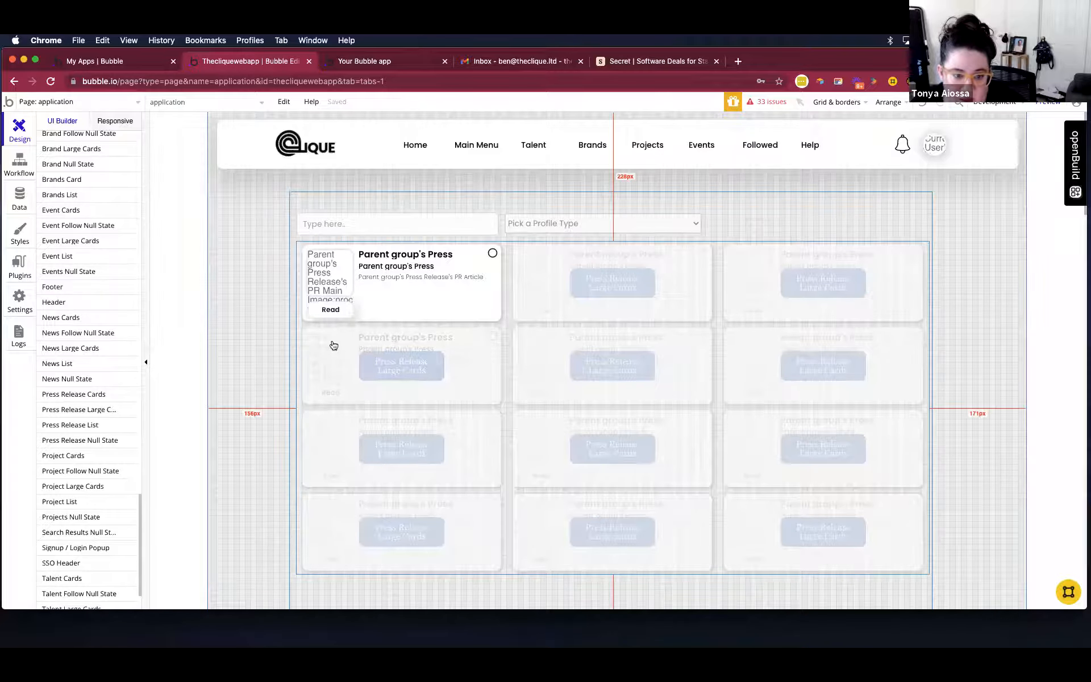
scroll(112, 347, "down", 2)
scroll(112, 347, "up", 2)
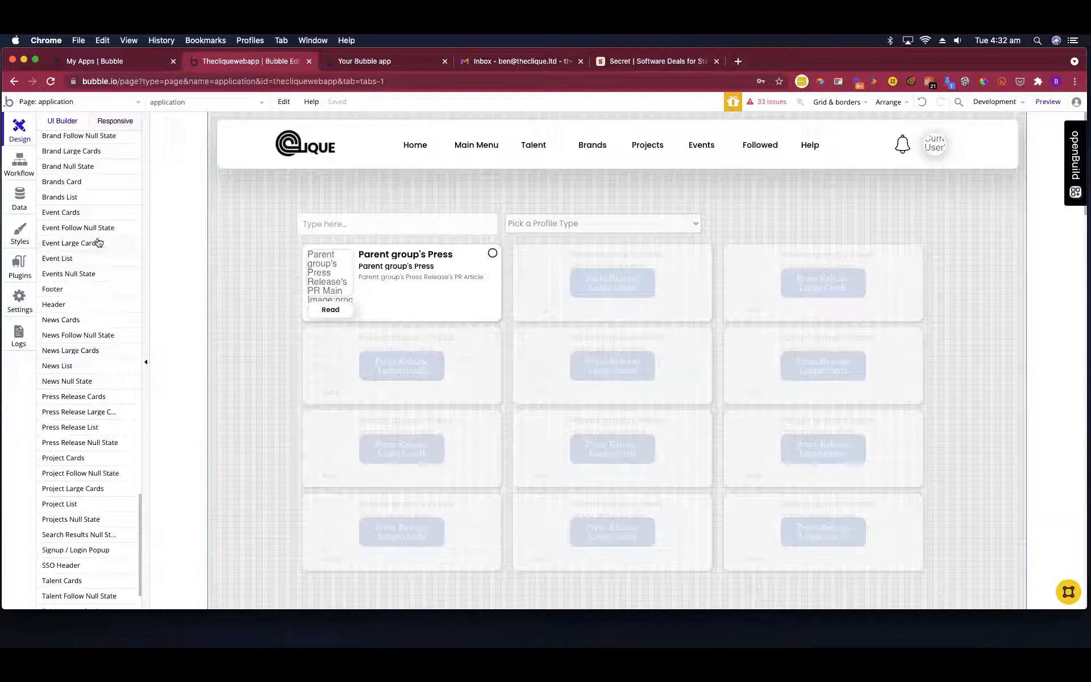
mouse_move(98, 242)
scroll(100, 241, "down", 2)
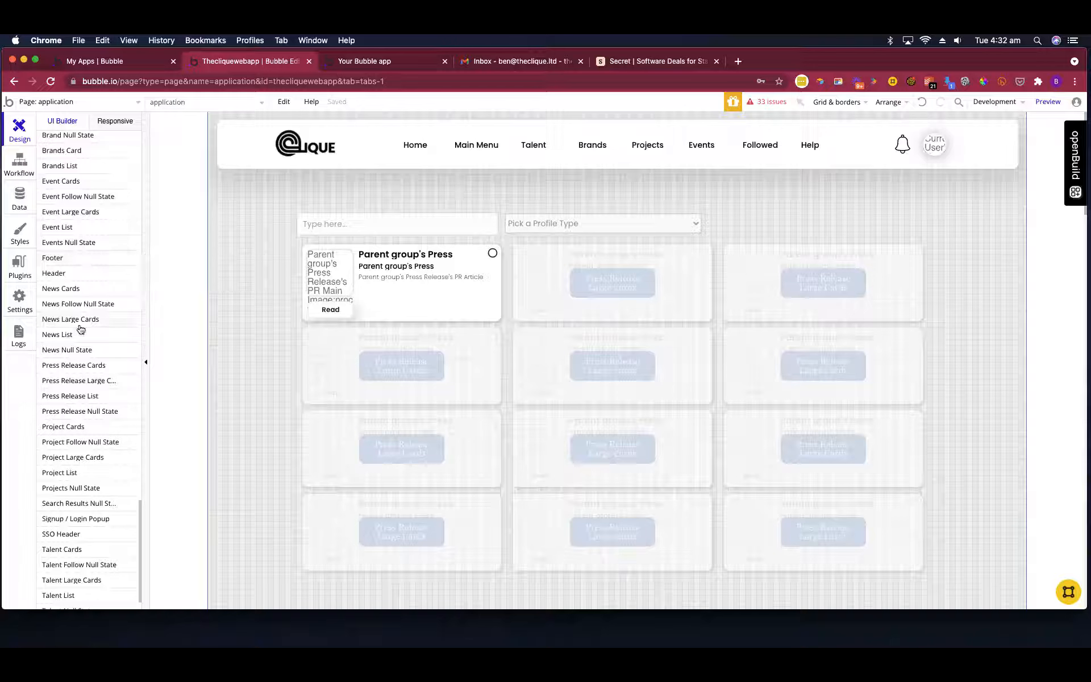
scroll(84, 318, "up", 2)
scroll(85, 316, "up", 1)
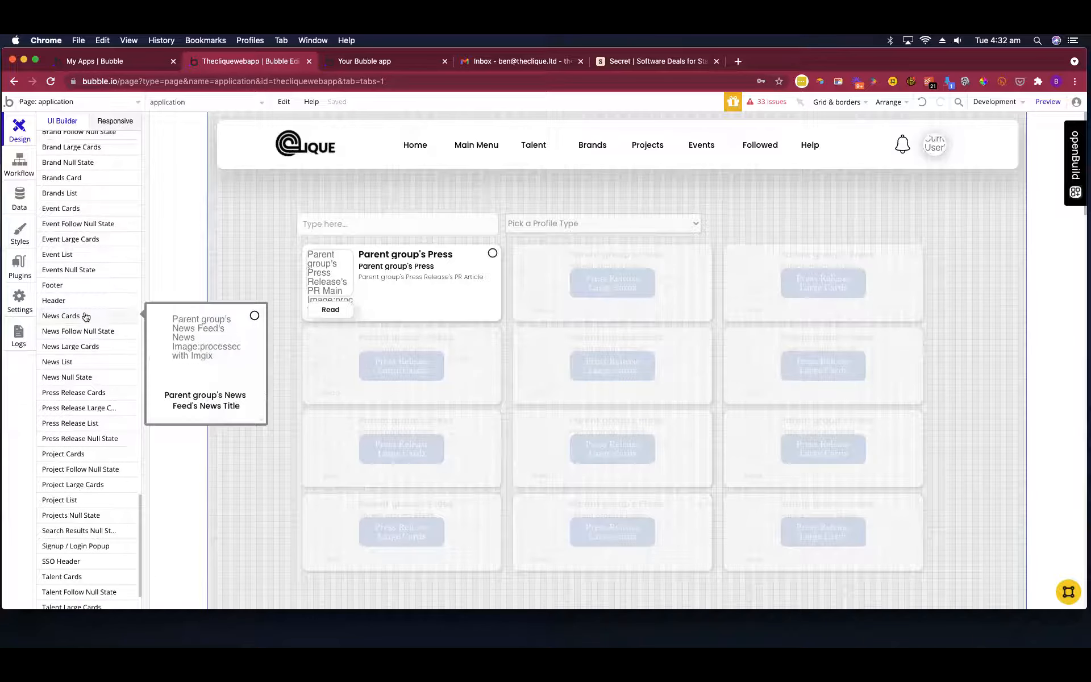
left_click(94, 271)
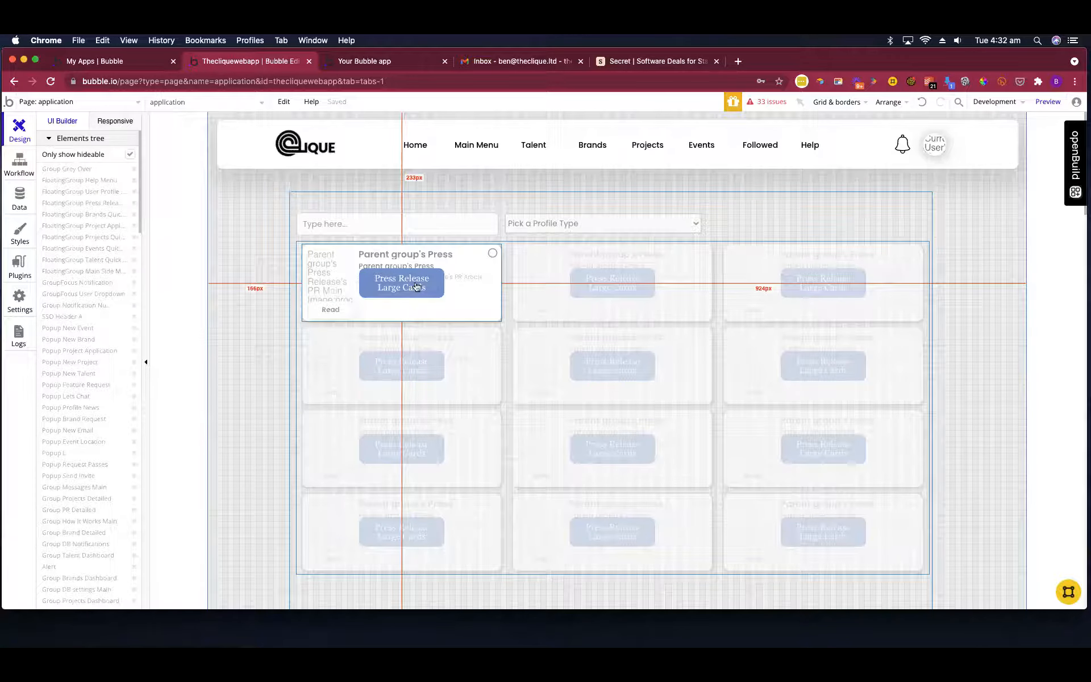
left_click(366, 307)
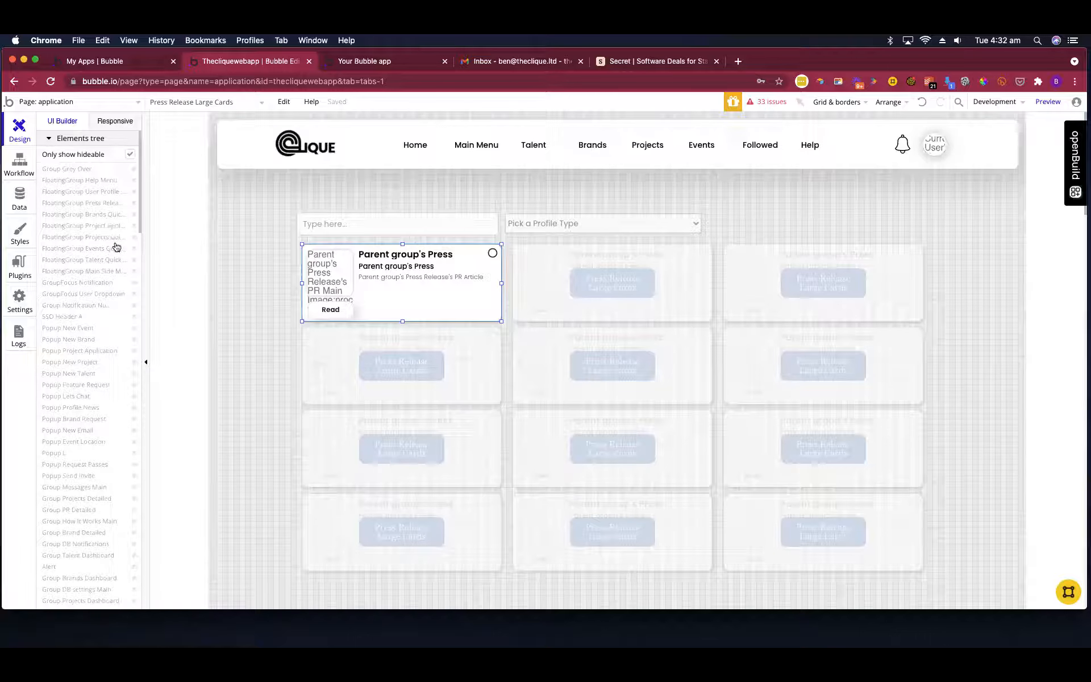
Reveal the Press Release quick view floating group on the application page and close its properties.
left_click(118, 207)
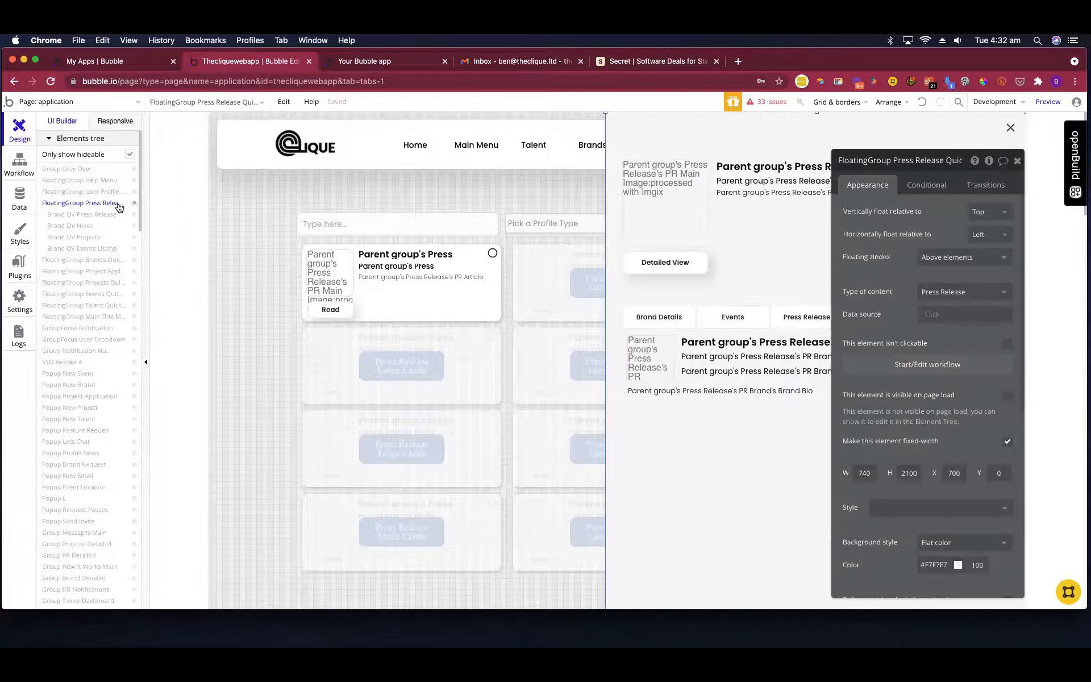
left_click(1016, 161)
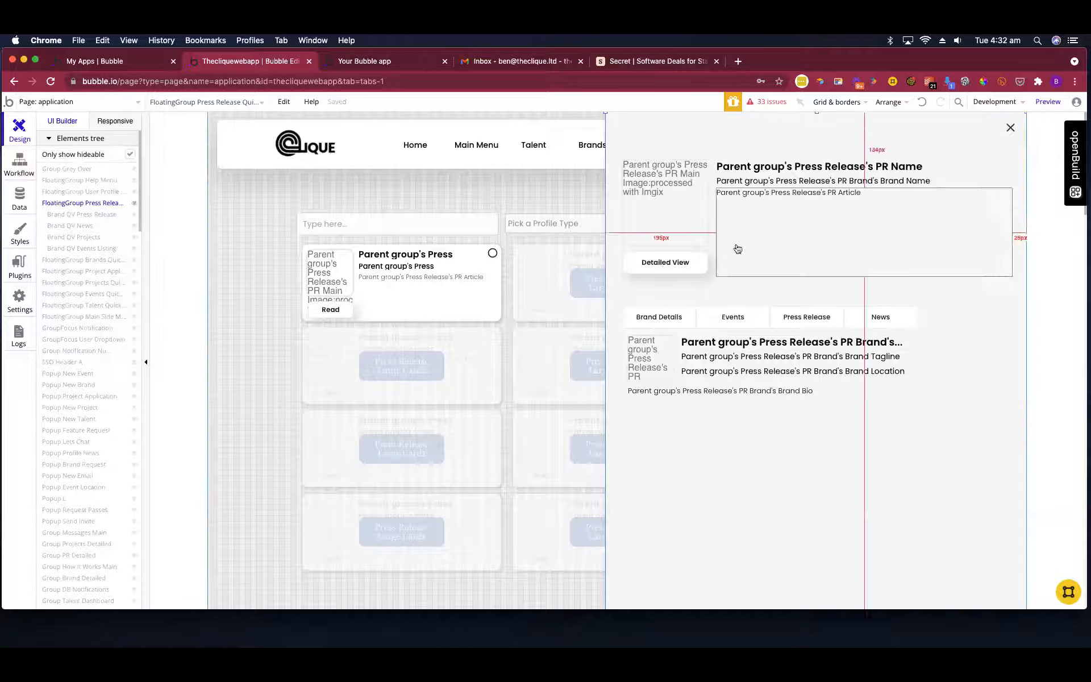
left_click(258, 282)
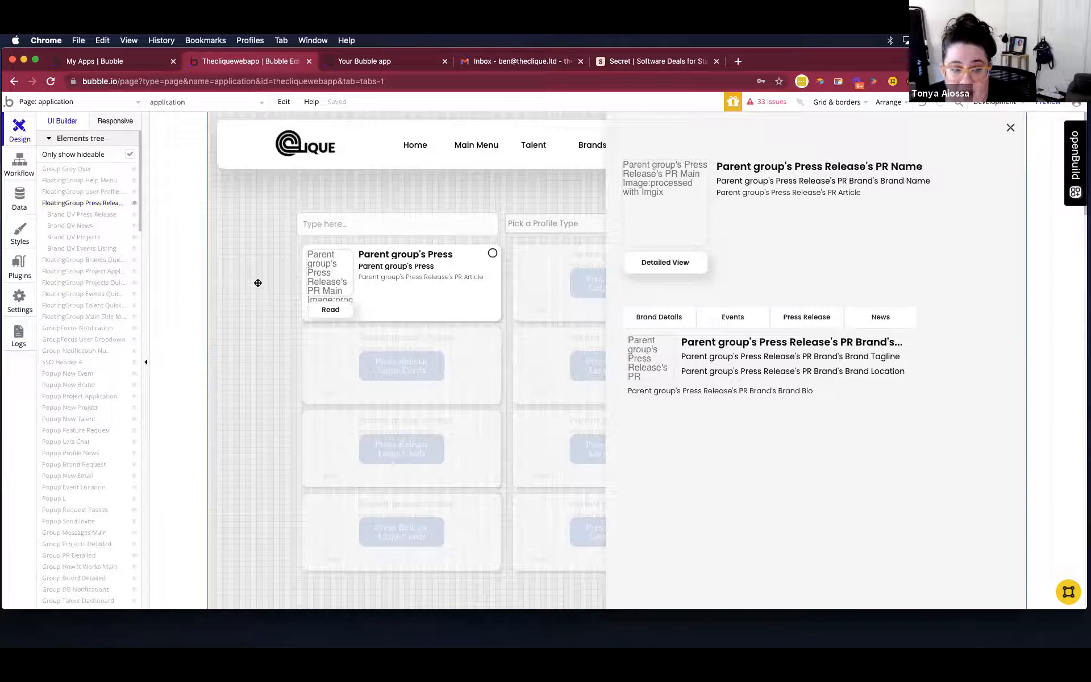
Select the Press Release quick view floating group and copy it together with its workflows.
left_click(616, 444)
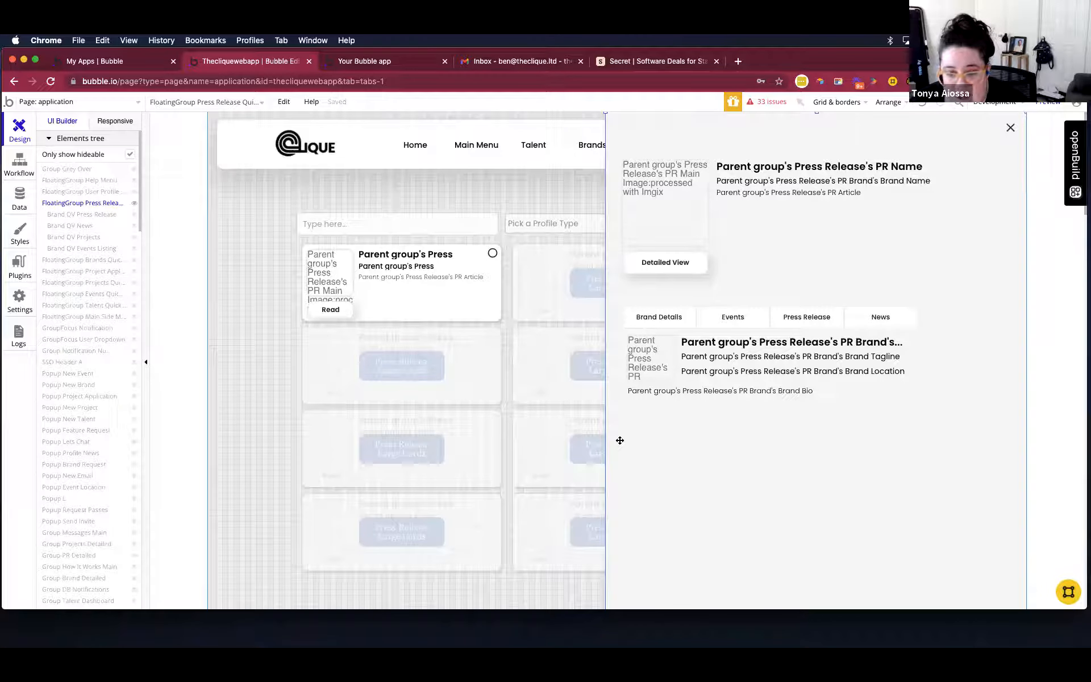
right_click(620, 443)
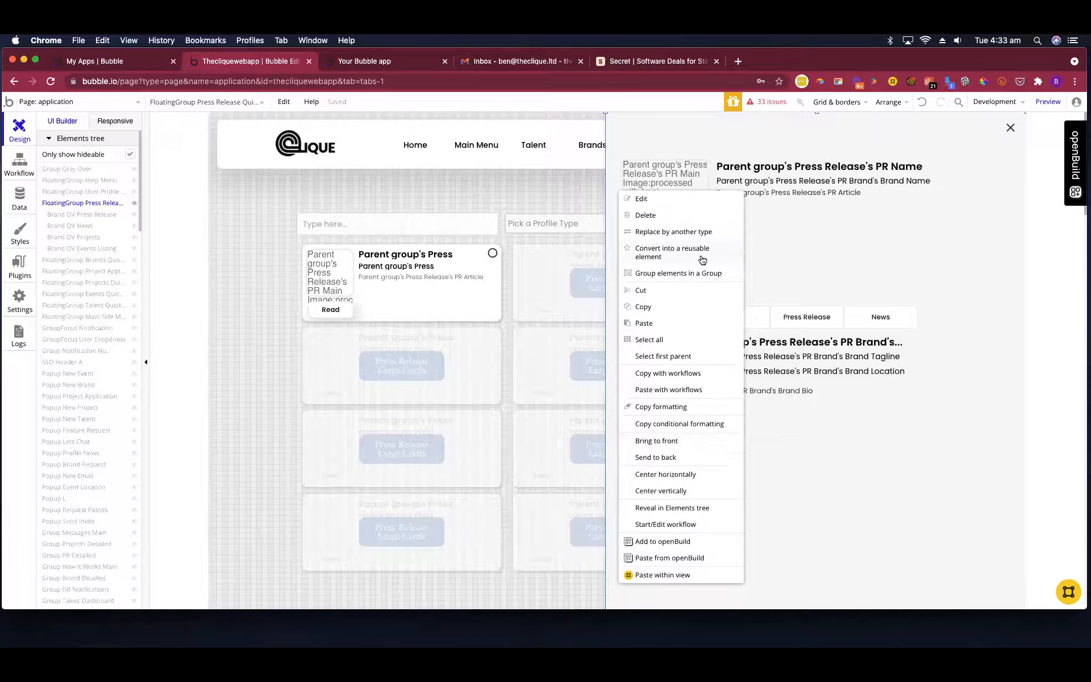
left_click(609, 520)
right_click(612, 503)
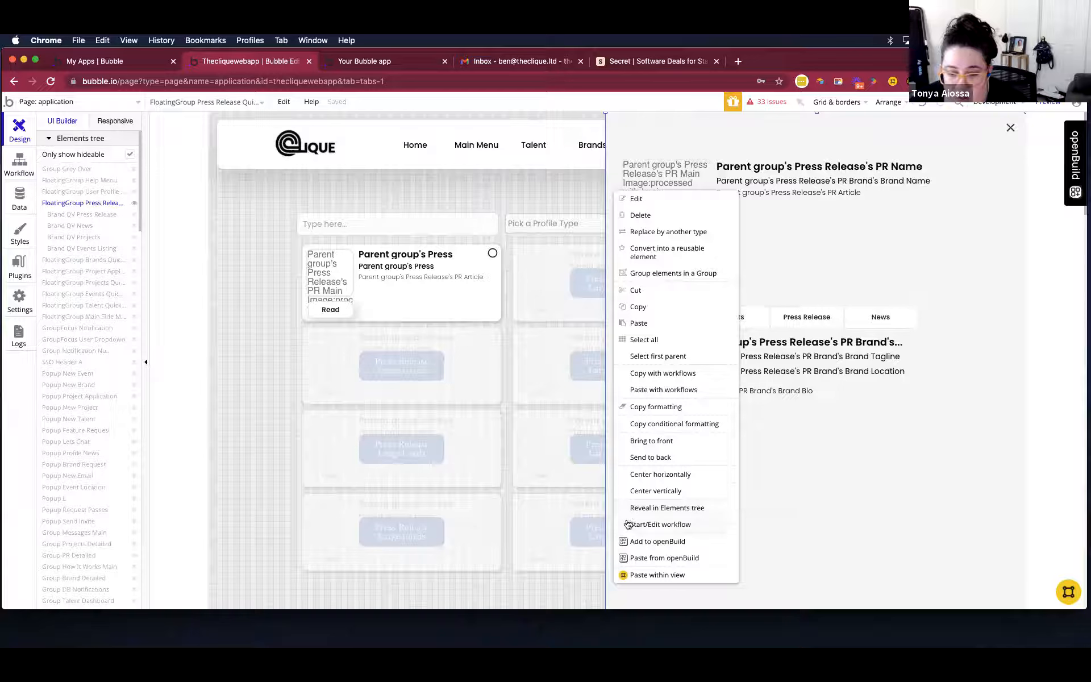
left_click(691, 379)
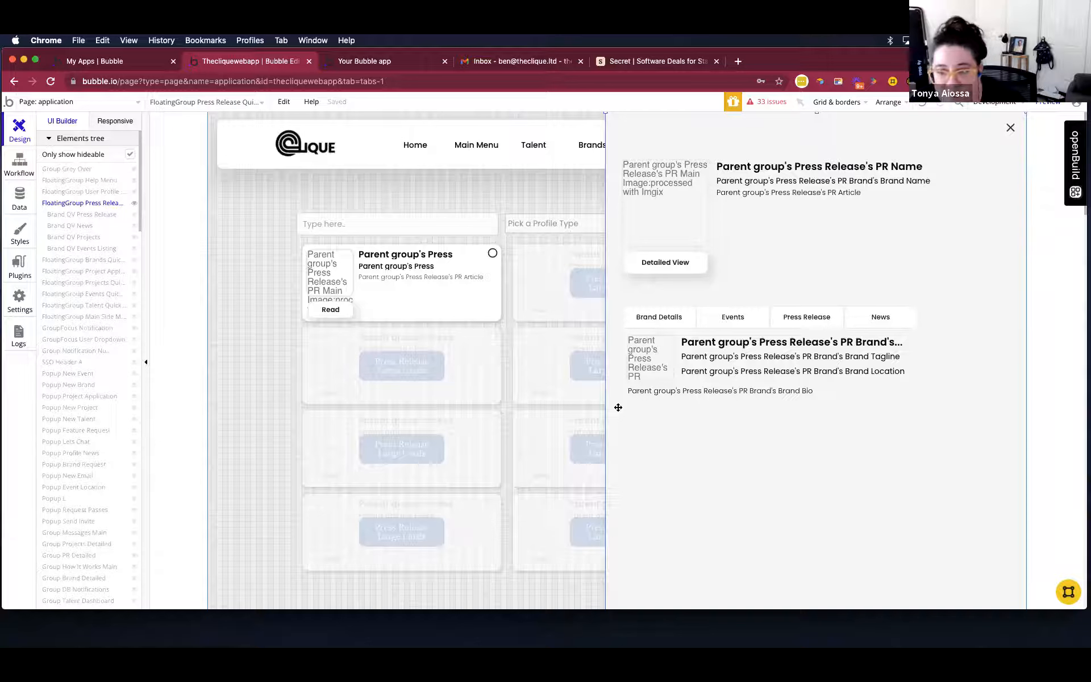
left_click(636, 375)
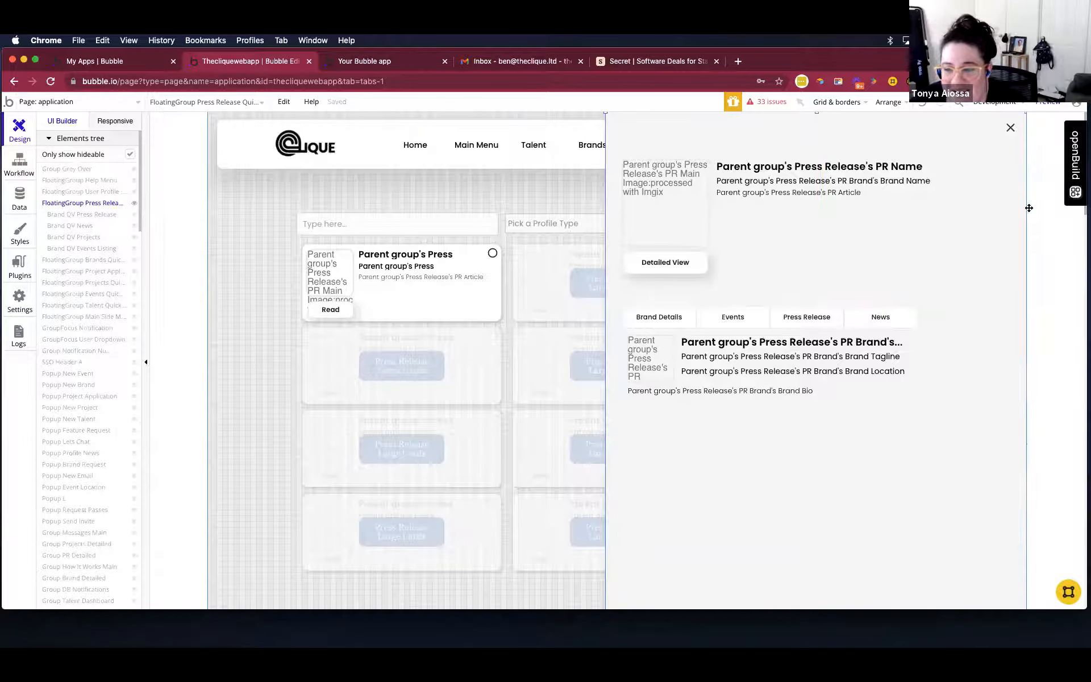
Create a save point of the Development version, titled with the adviser's first name followed by "Advice :)".
left_click(1019, 107)
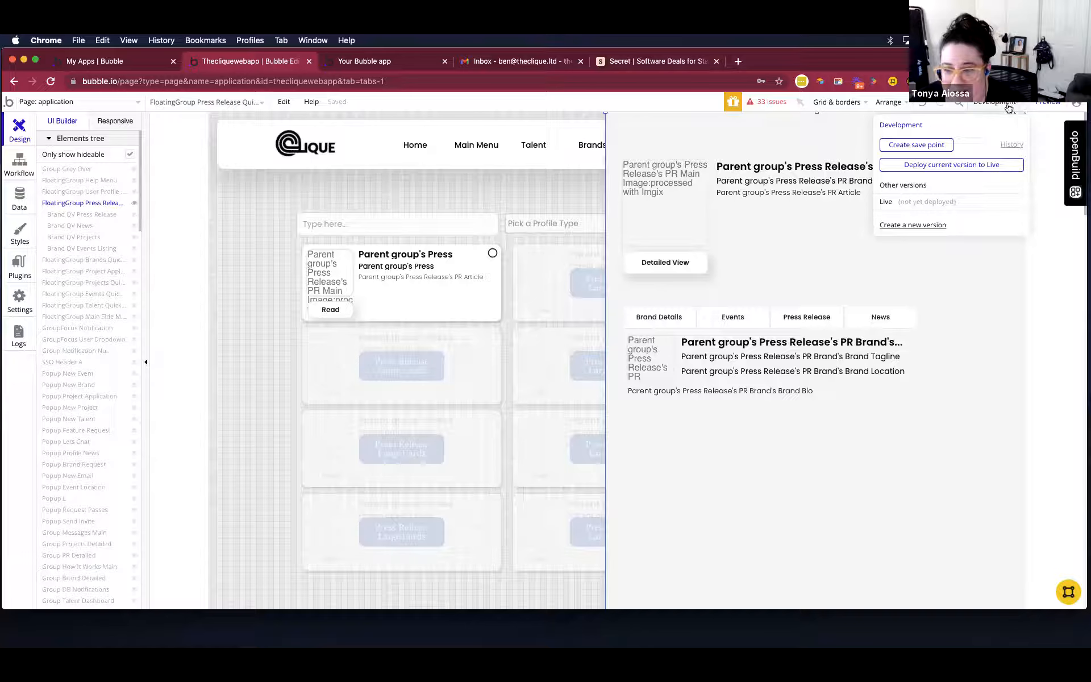
left_click(914, 145)
type("Tonya's Advice ")
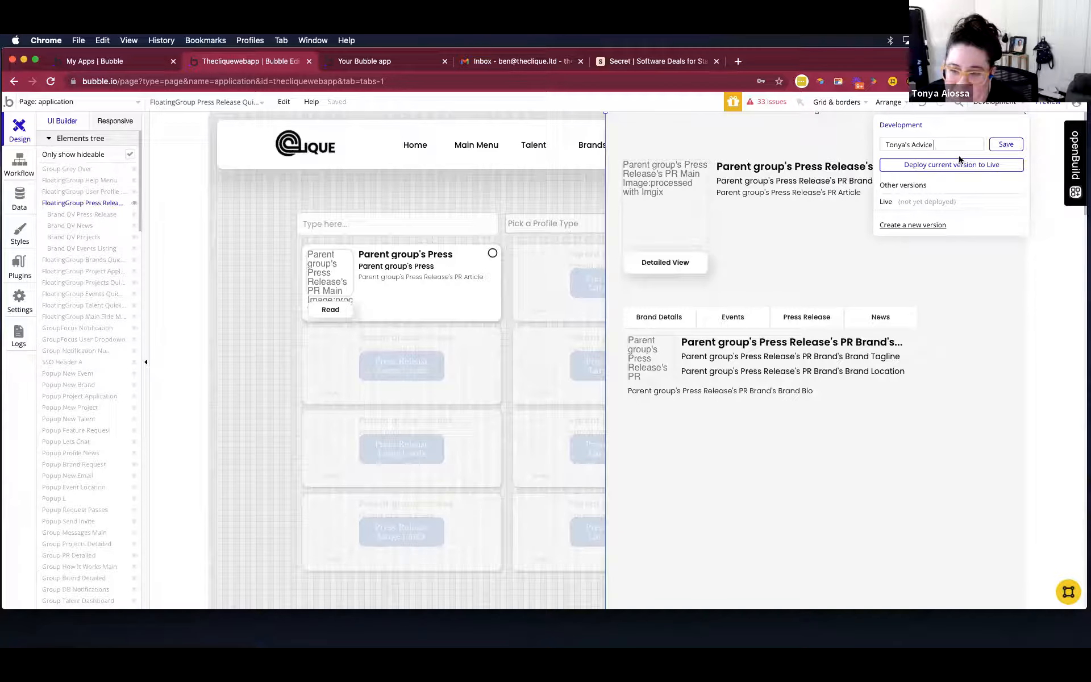
type(":)")
left_click(1005, 145)
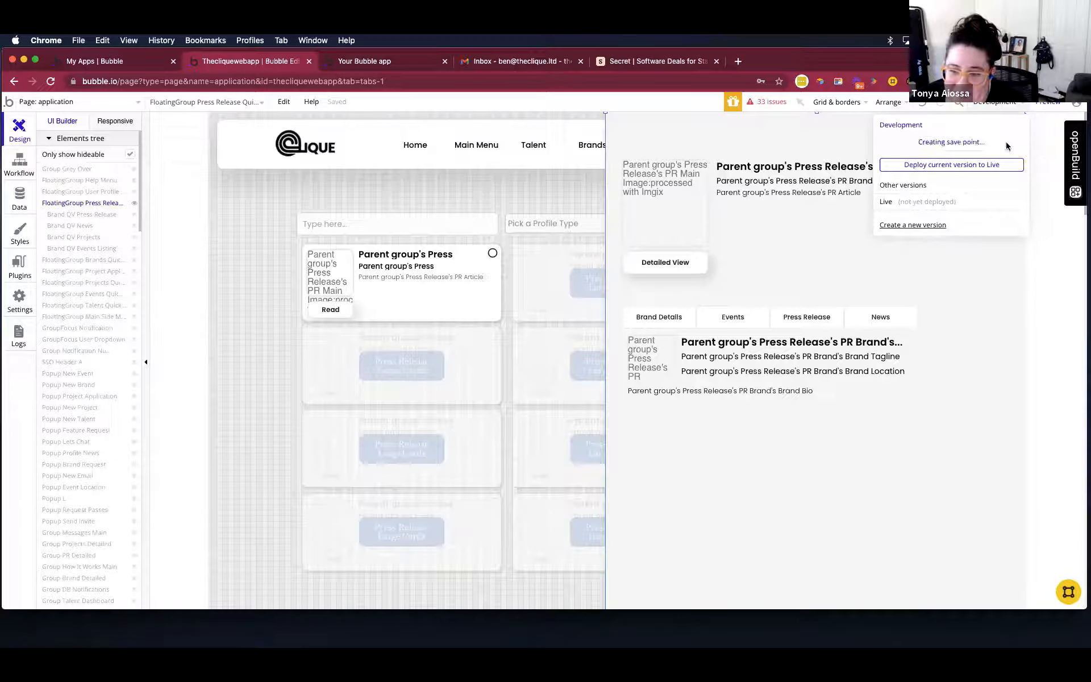
Copy the Press Release quick view floating group with its workflows and open the Press Release Large Cards reusable element for editing.
right_click(615, 380)
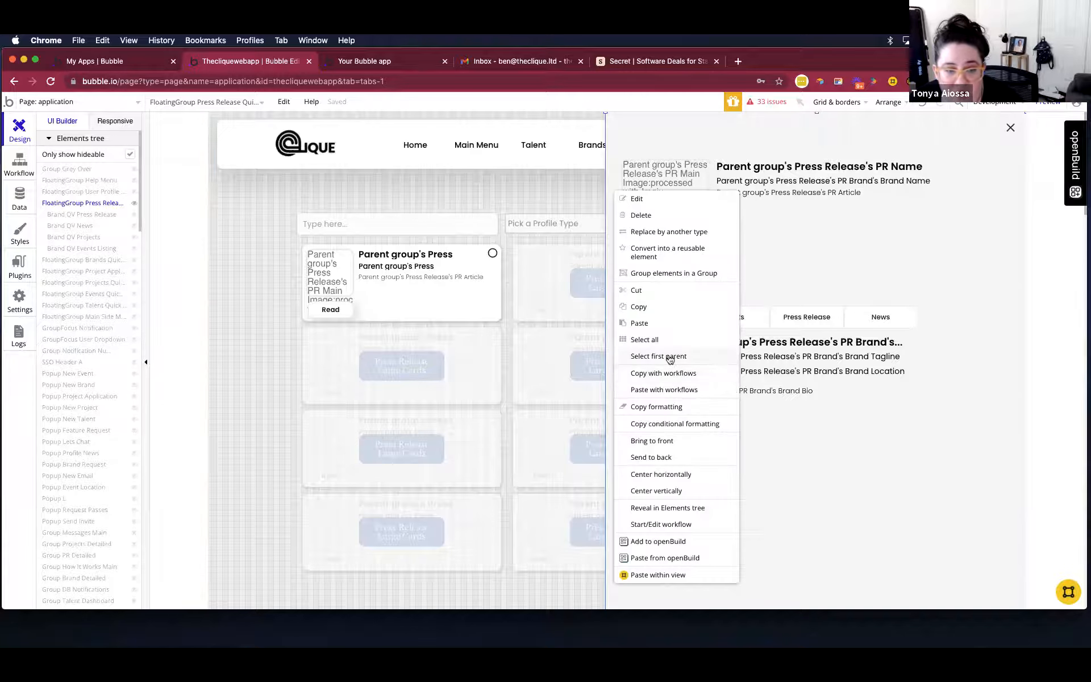
left_click(685, 373)
left_click(263, 363)
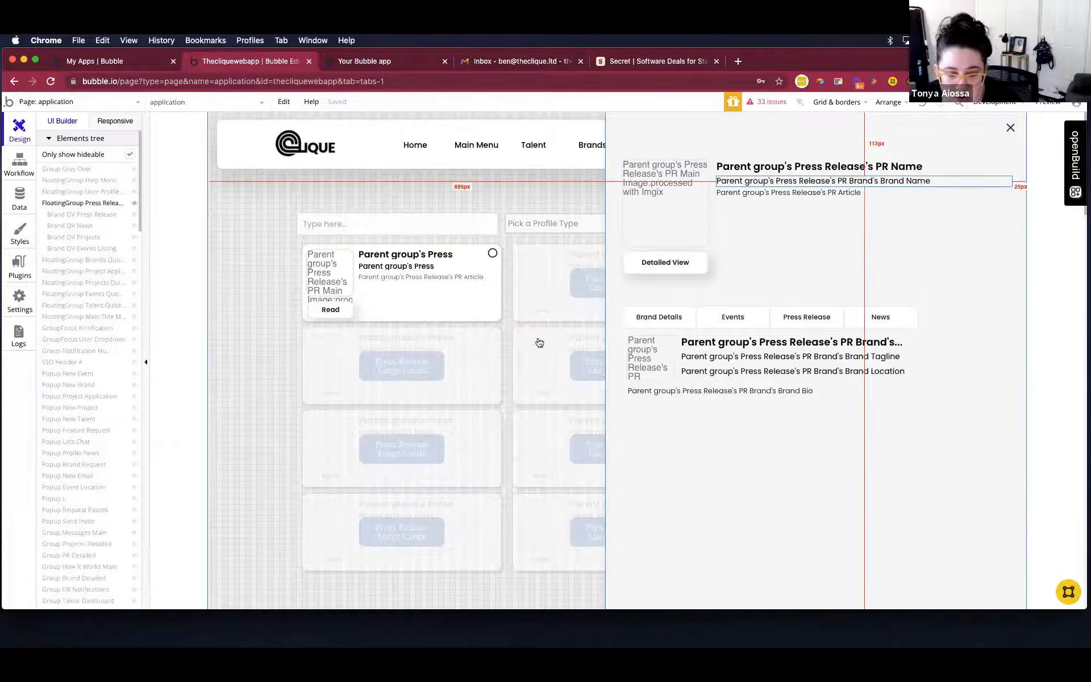
left_click(414, 301)
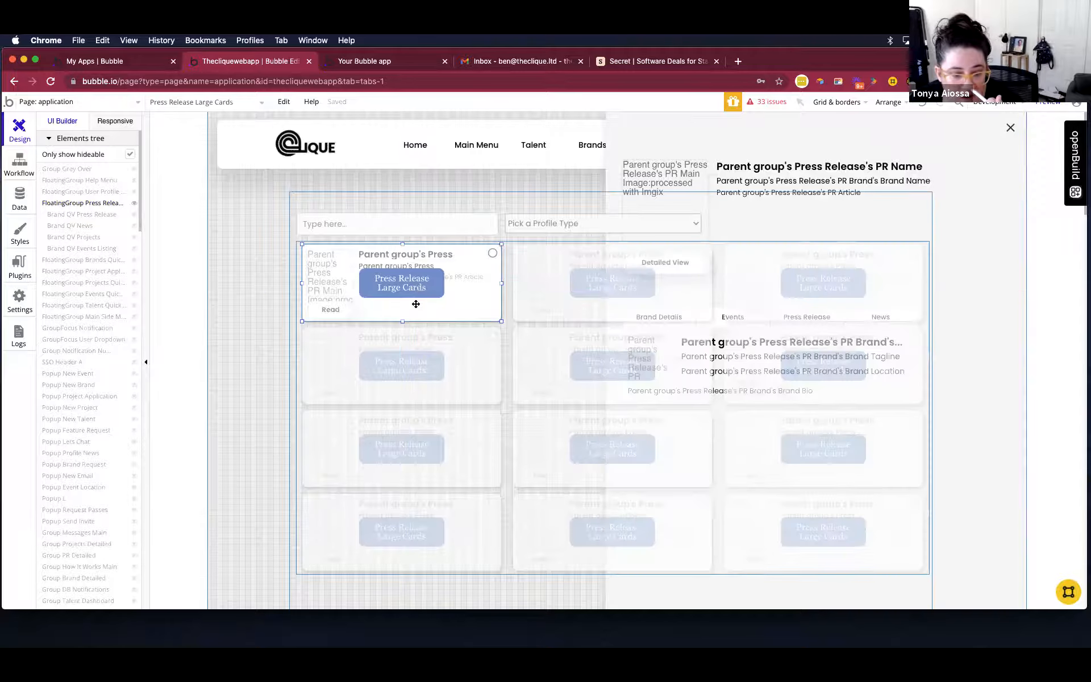
left_click(893, 385)
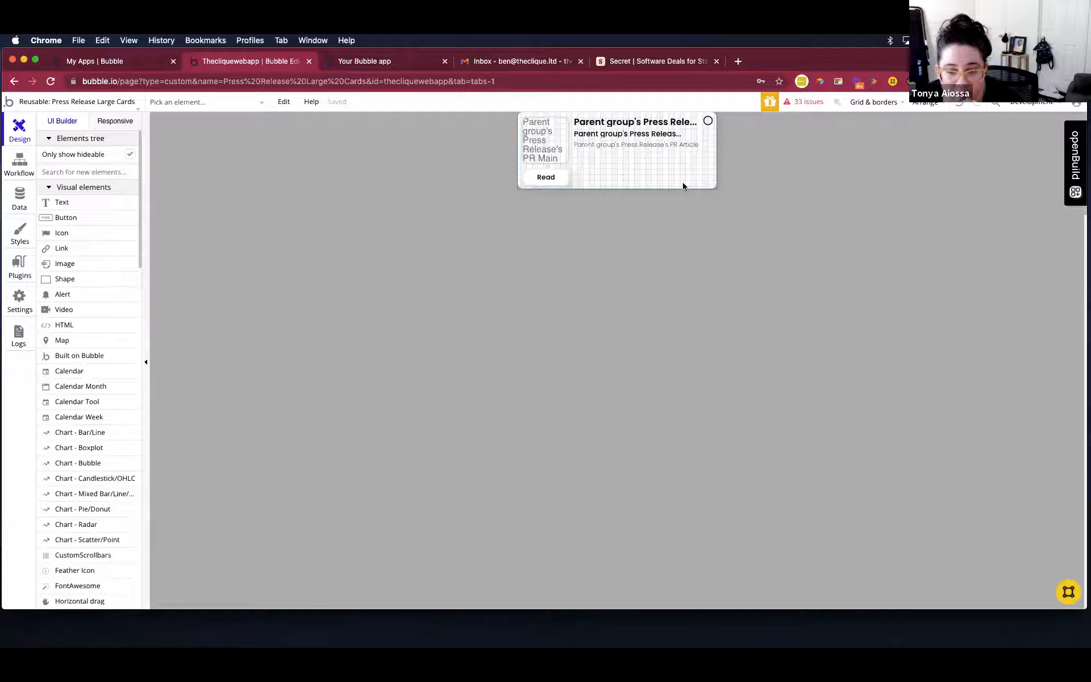
Paste the copied floating group with its workflows into the Press Release Large Cards reusable element and close its properties.
right_click(660, 257)
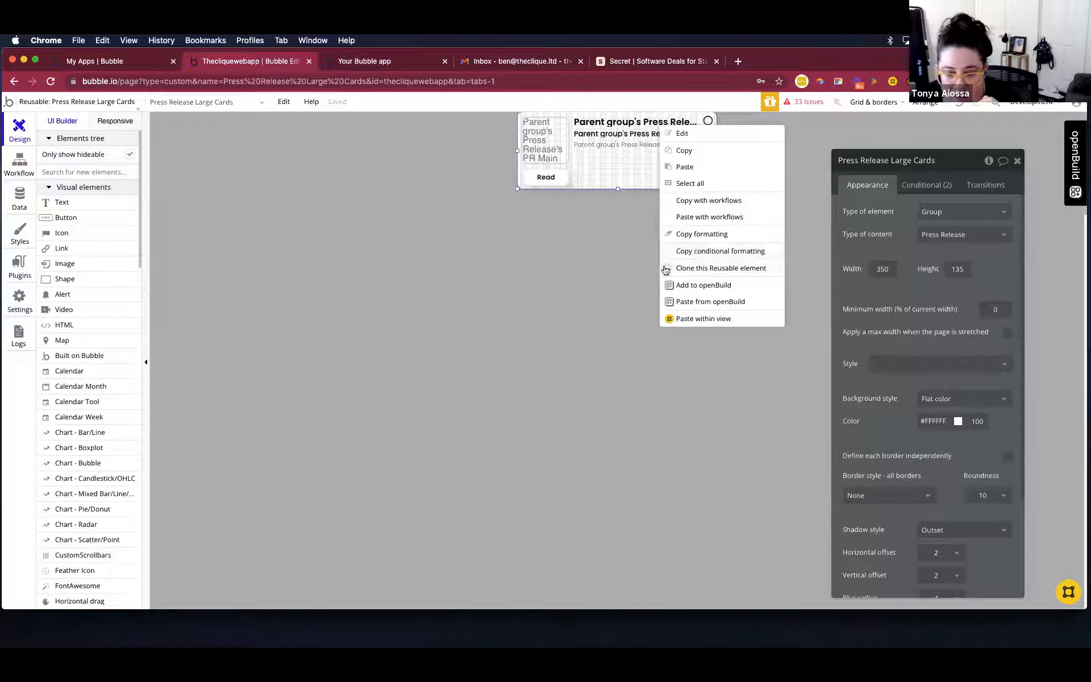
left_click(740, 221)
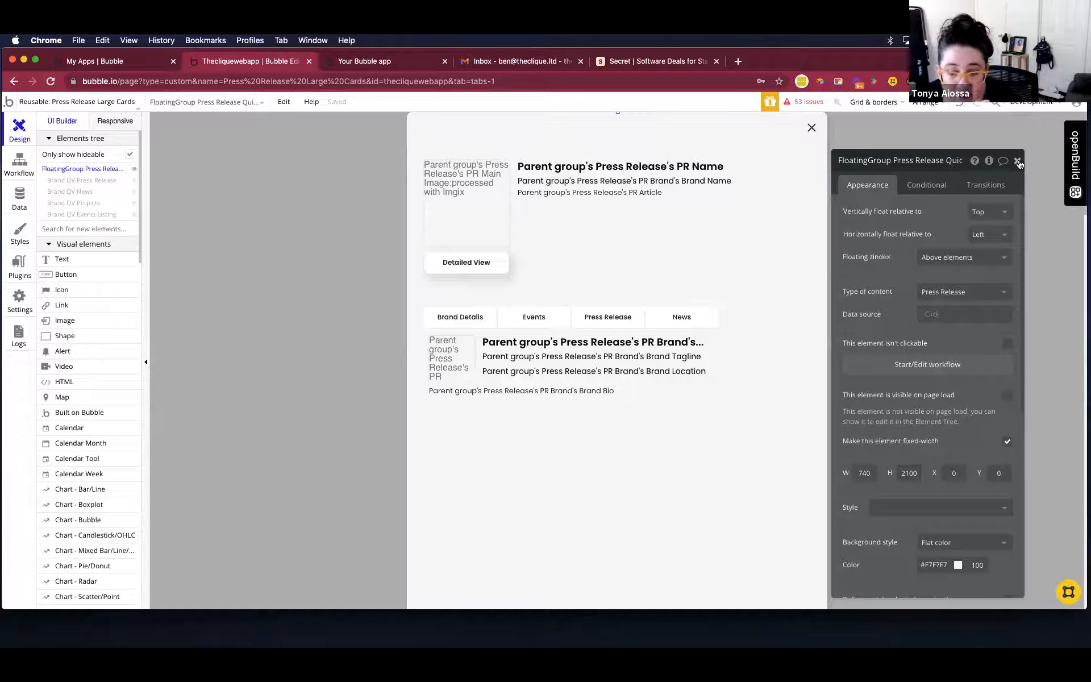
left_click(1017, 162)
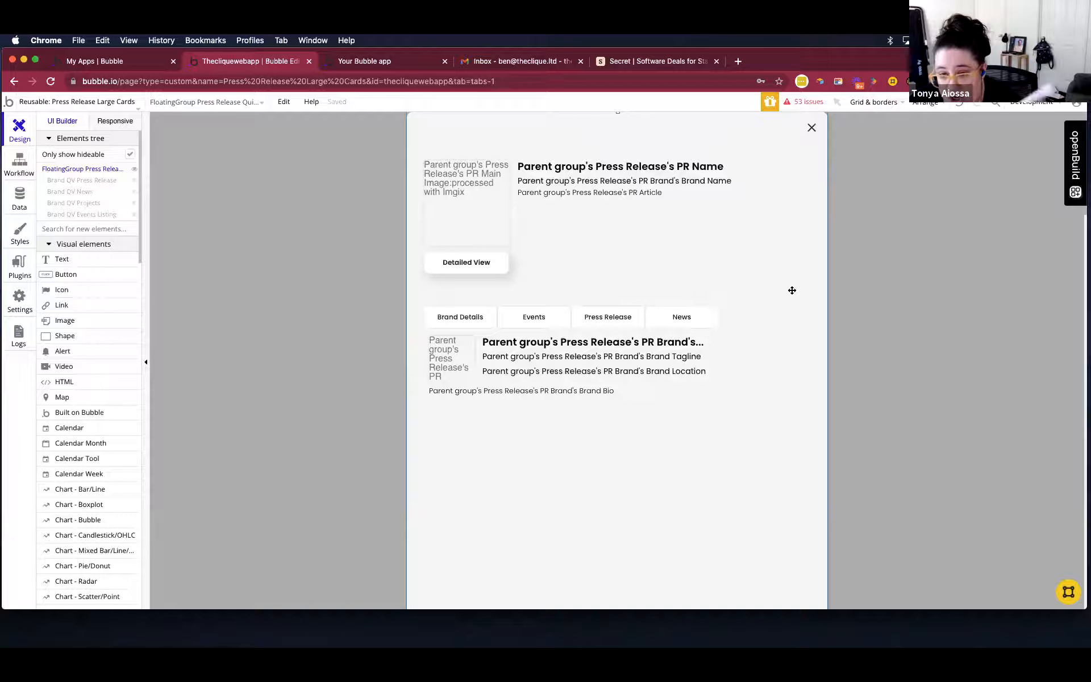
Examine the layout of the pasted quick view floating group within the Press Release Large Cards element.
left_click(739, 312)
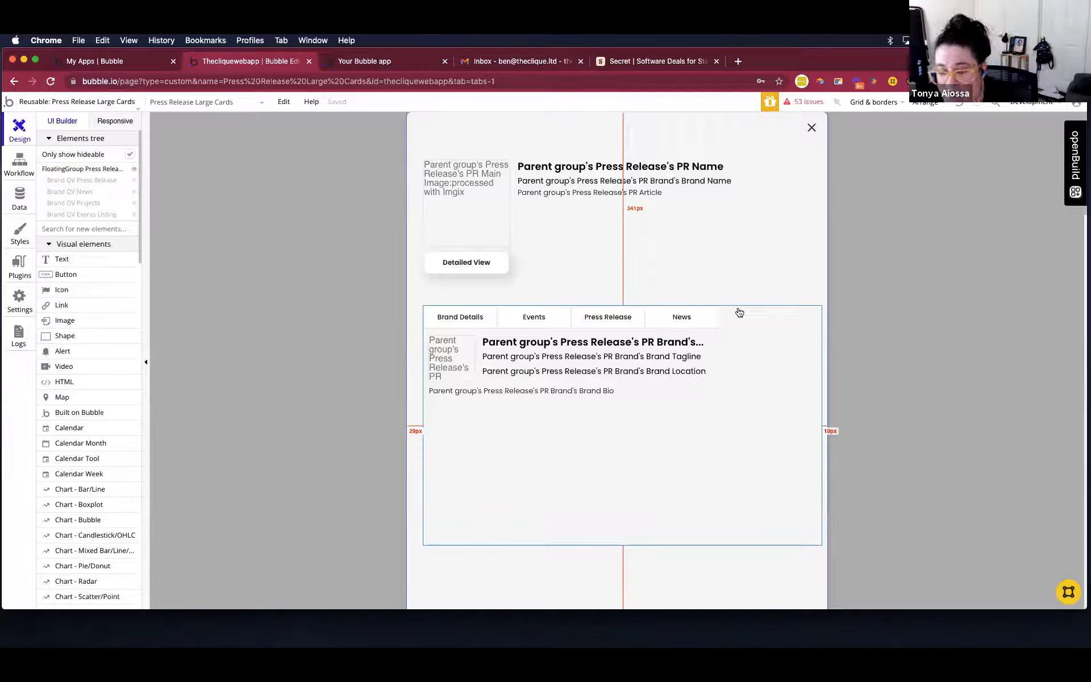
left_click(764, 288)
left_click(764, 288)
left_click(843, 333)
left_click(777, 297)
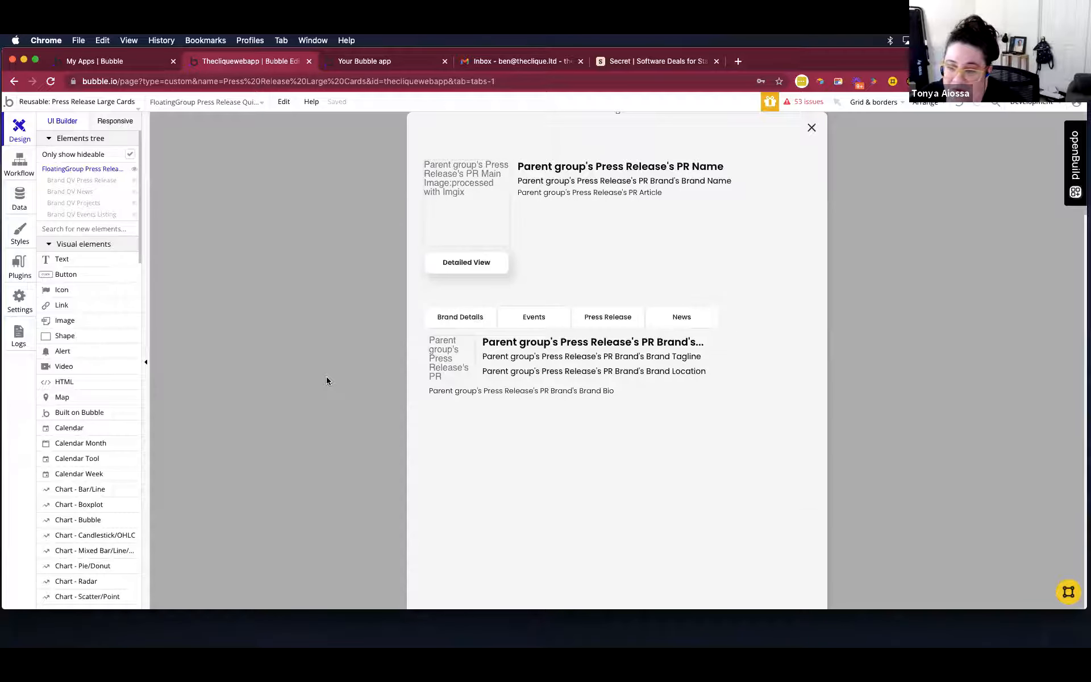
scroll(328, 376, "down", 1)
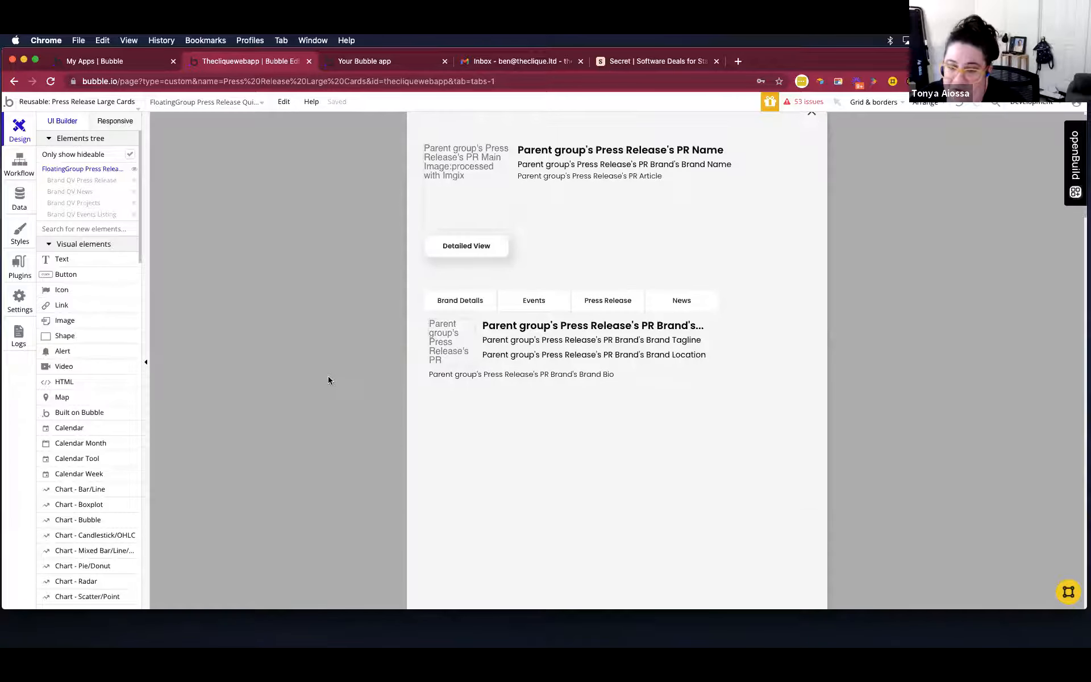
scroll(329, 375, "down", 5)
scroll(329, 375, "up", 6)
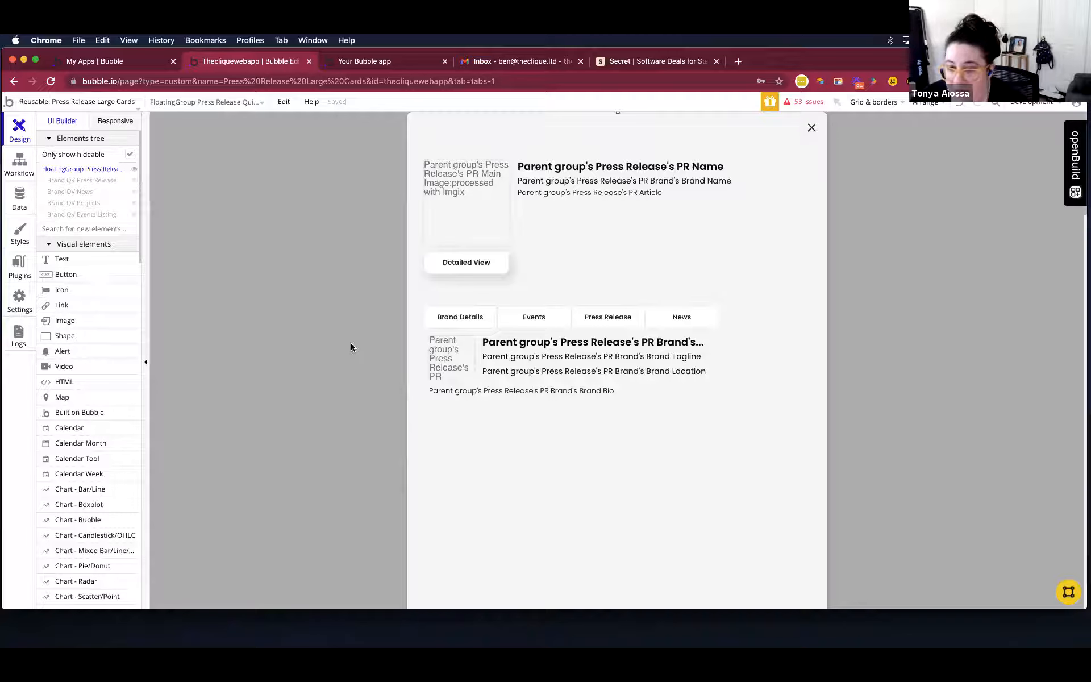
Toggle the pasted floating group's editor visibility to inspect the original press release card beneath it.
left_click(134, 172)
left_click(135, 172)
left_click(135, 173)
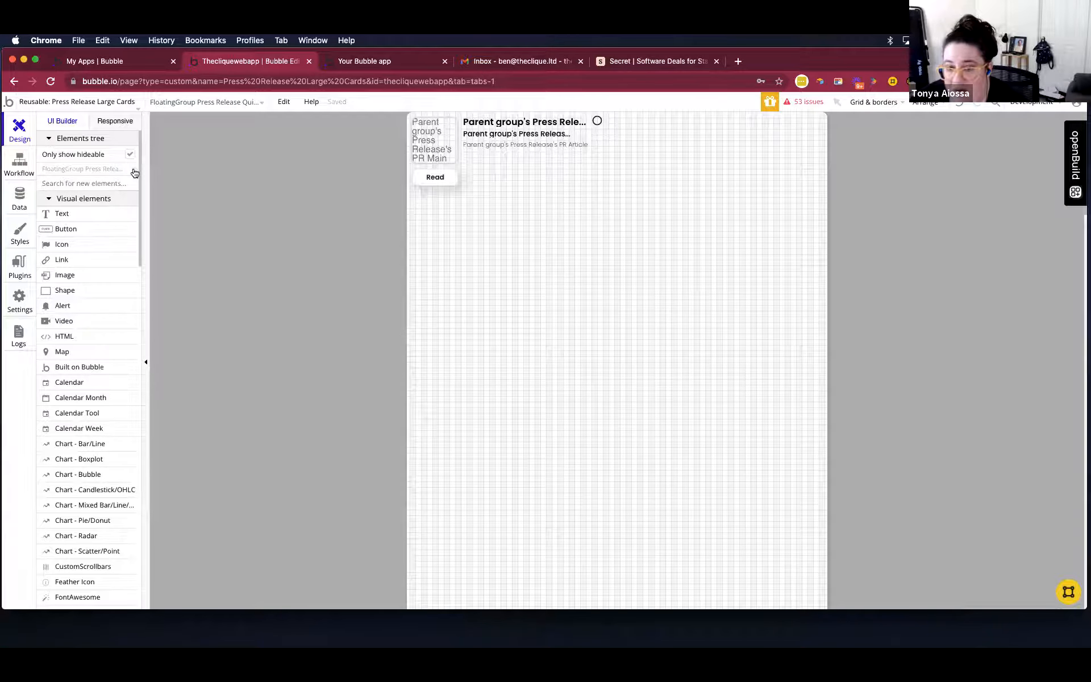
left_click(135, 172)
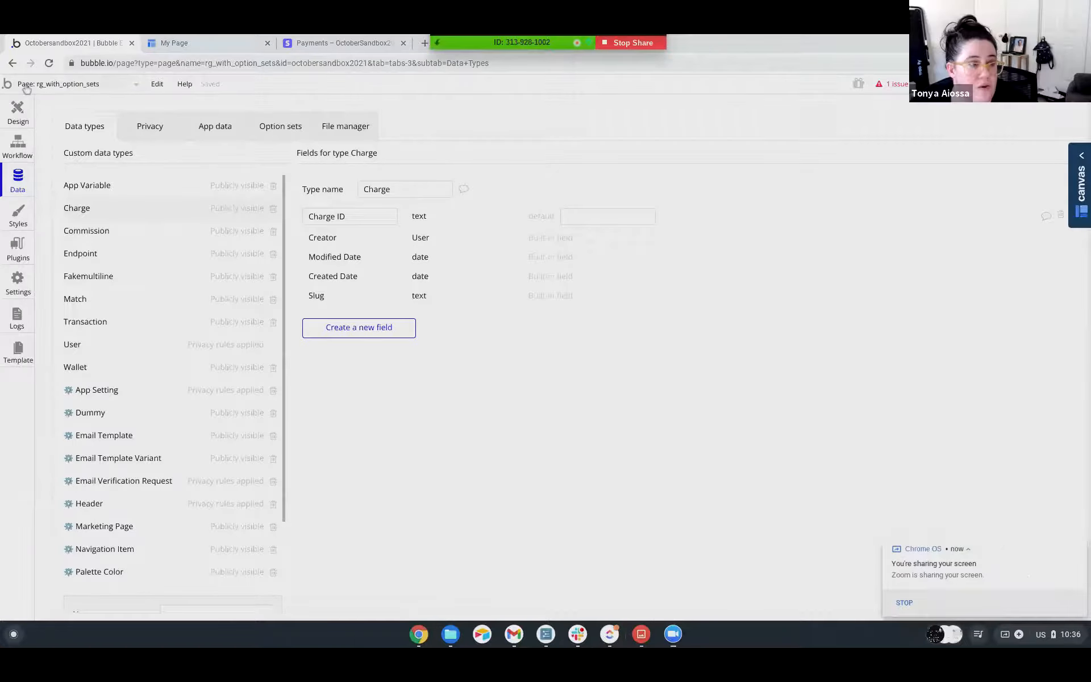
Create a new reusable element named "all the popups" in the Octobersandbox2021 app, without cloning an existing one.
left_click(25, 85)
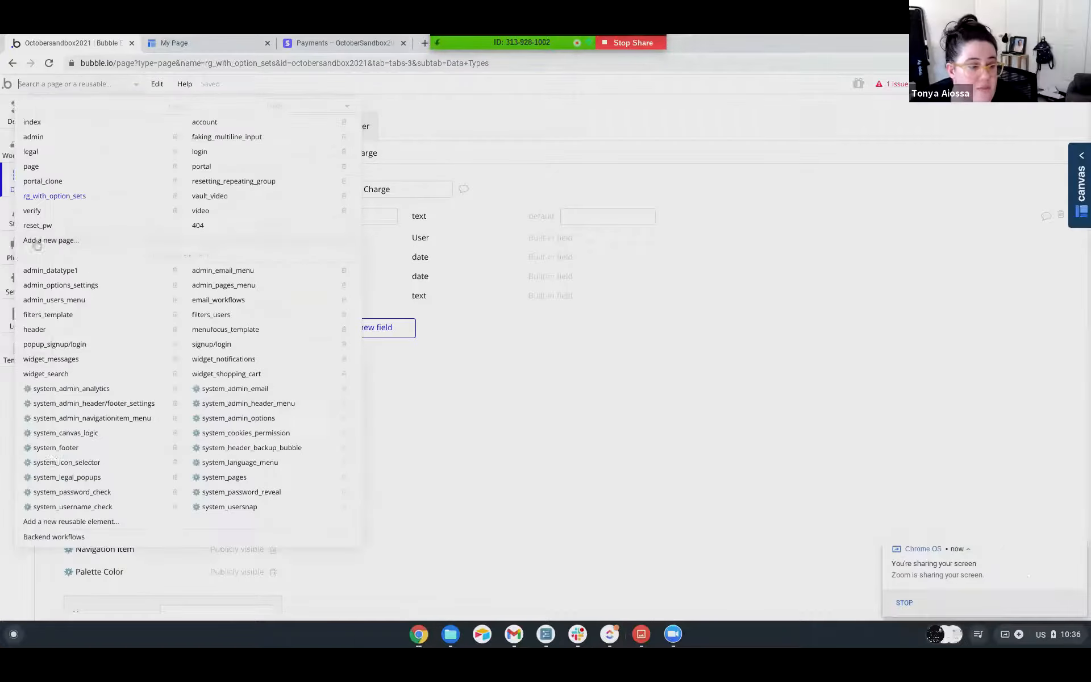
left_click(48, 522)
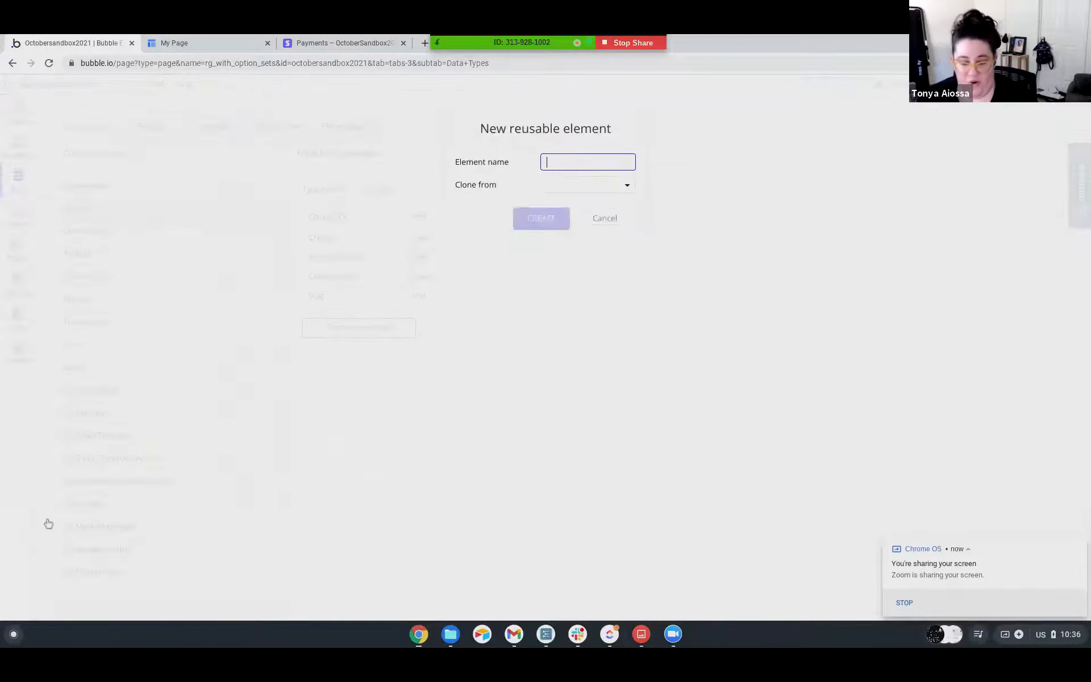
type("all the popups")
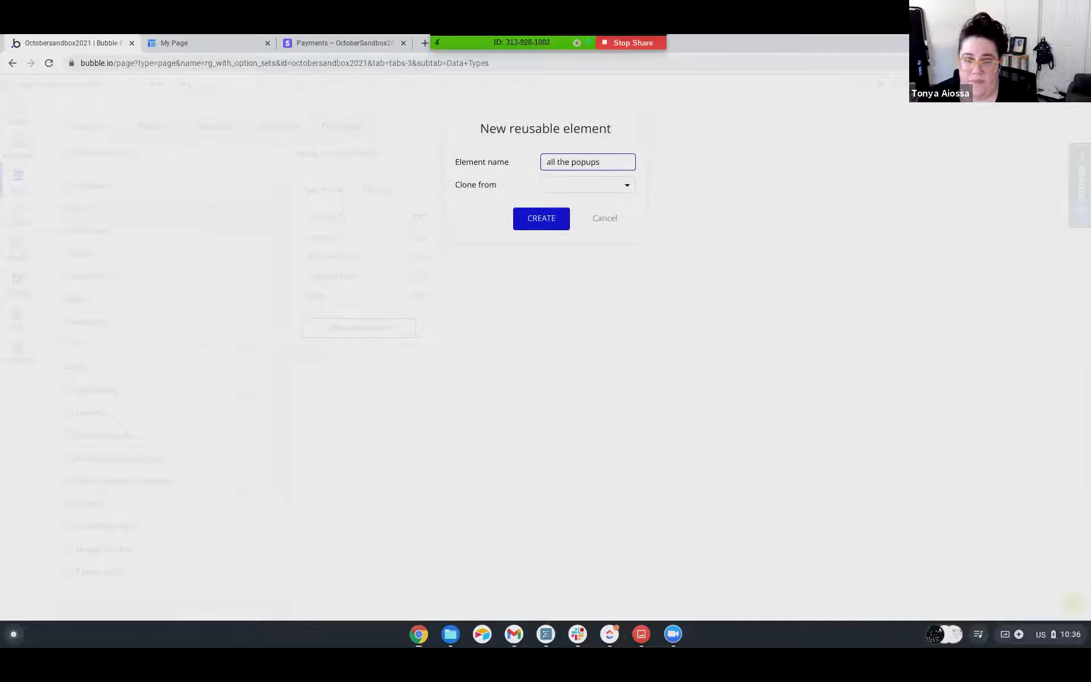
key("Return")
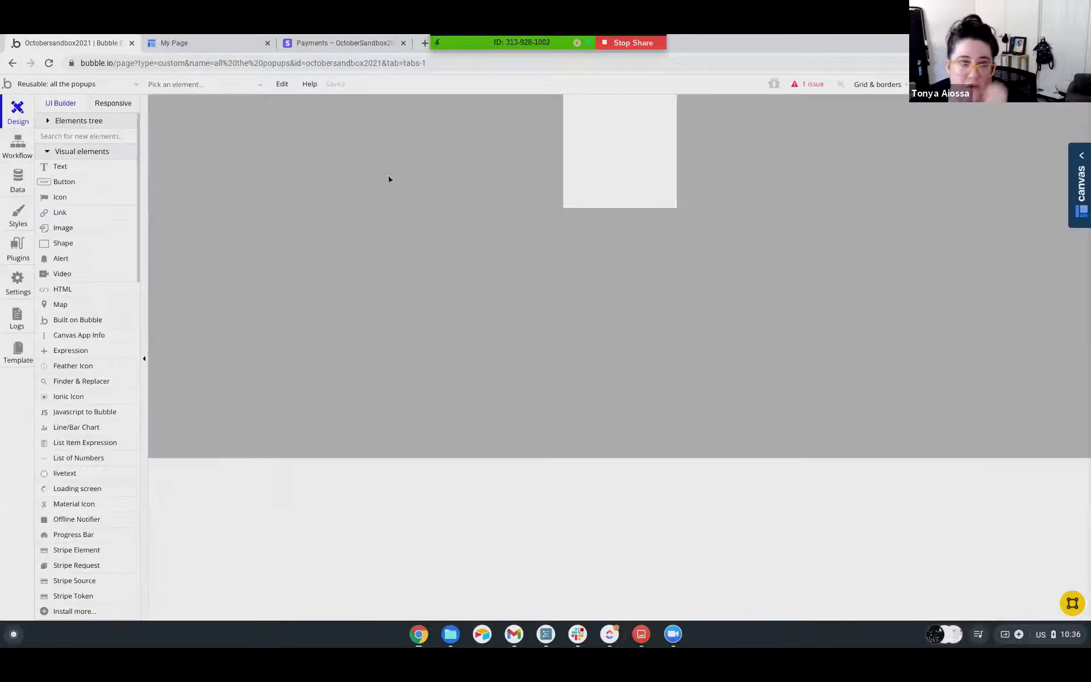
Draw a popup about 330 by 546 in the all the popups reusable element.
scroll(64, 369, "down", 3)
scroll(63, 372, "down", 5)
left_click(68, 384)
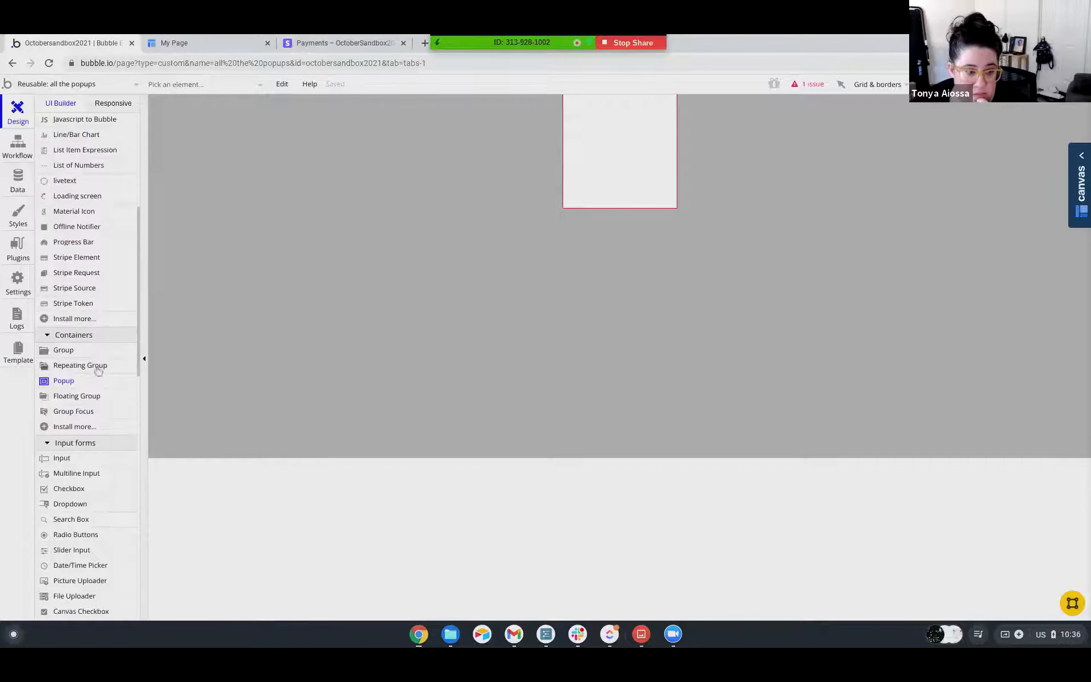
mouse_move(575, 101)
left_mouse_down()
mouse_move(674, 201)
mouse_move(708, 312)
mouse_move(762, 410)
left_mouse_up()
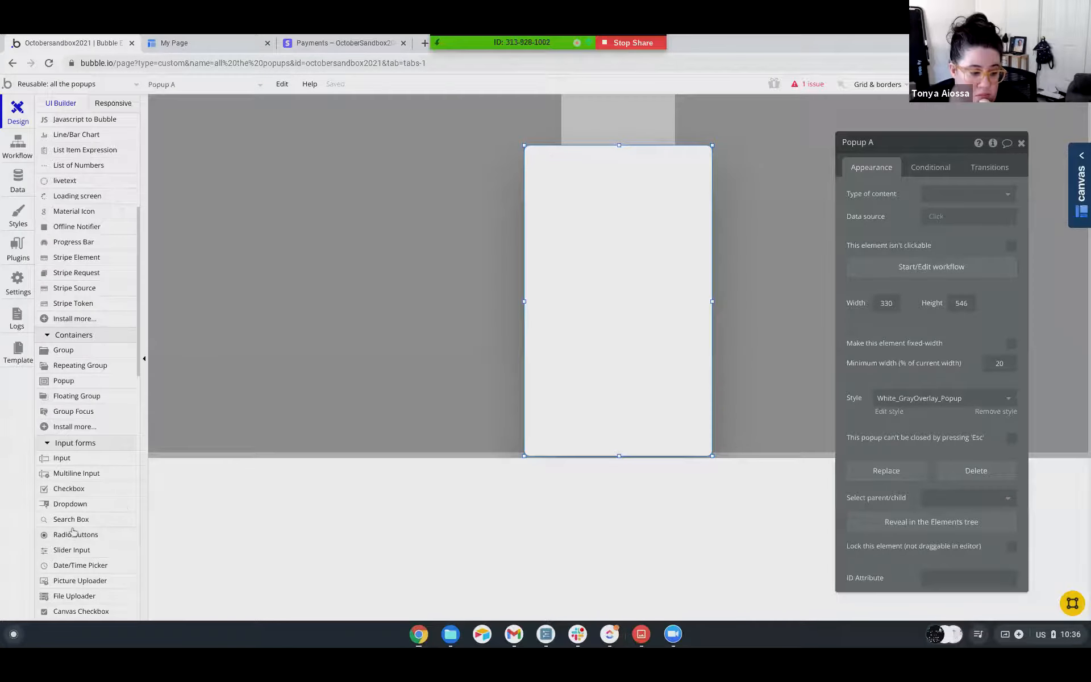
left_click(421, 222)
Draw a second popup about 421 by 508 in the same reusable element.
scroll(74, 403, "down", 1)
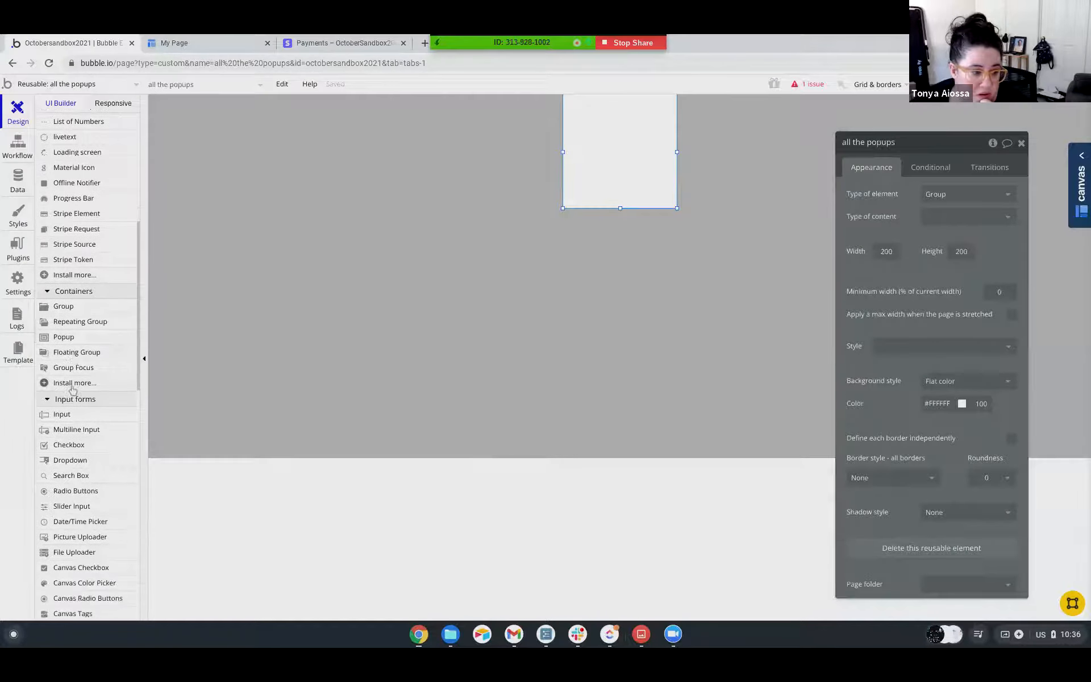
left_click(63, 325)
left_click_drag(580, 97, 819, 385)
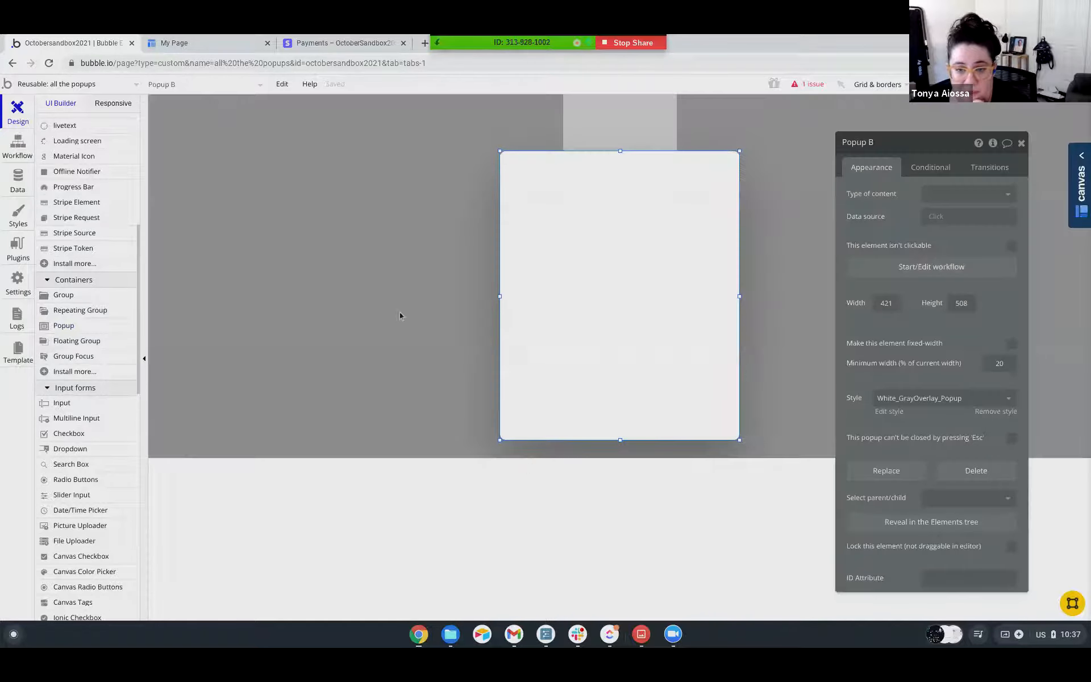
left_click(400, 312)
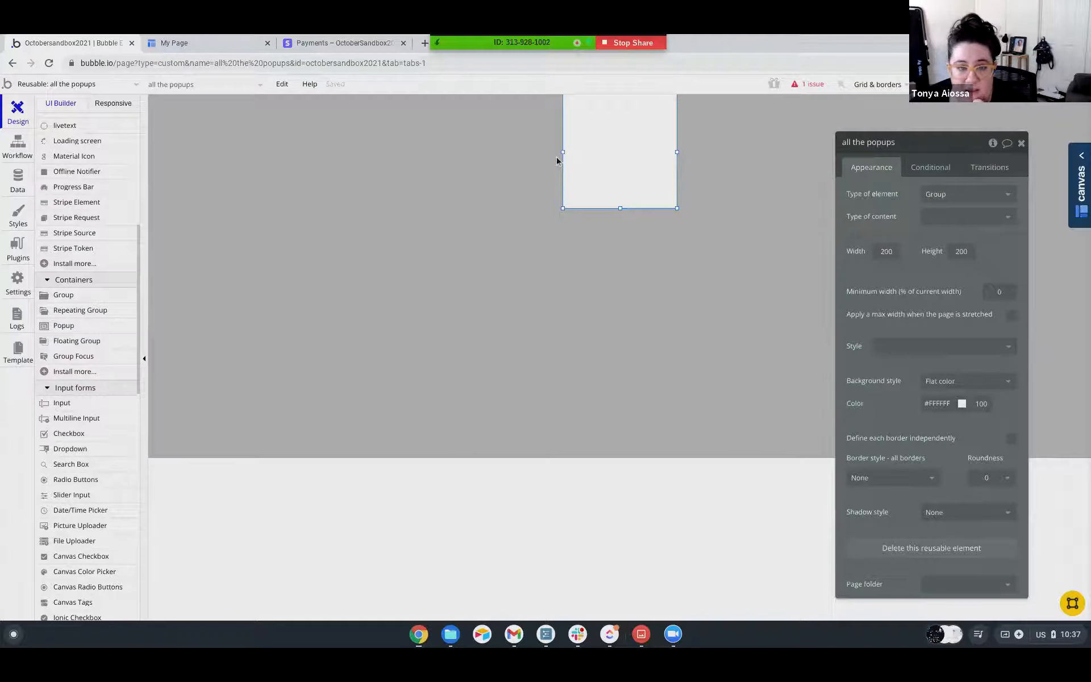
Draw a button about 85 by 41 in the middle of the reusable element's white area.
scroll(68, 267, "up", 5)
left_click(63, 182)
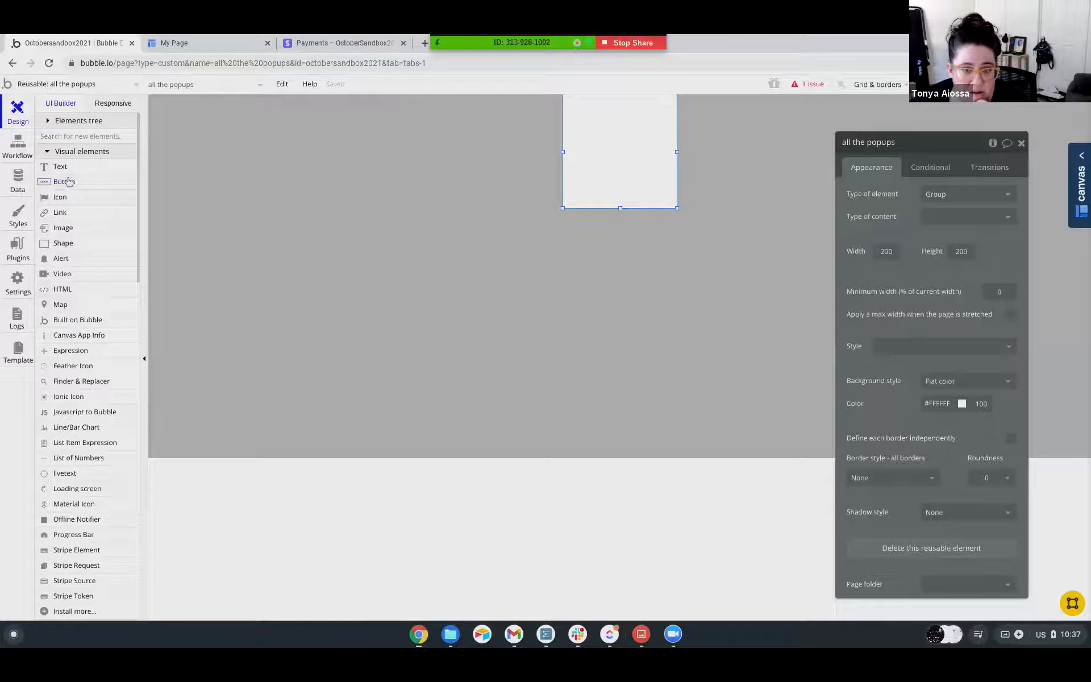
left_click_drag(598, 137, 653, 162)
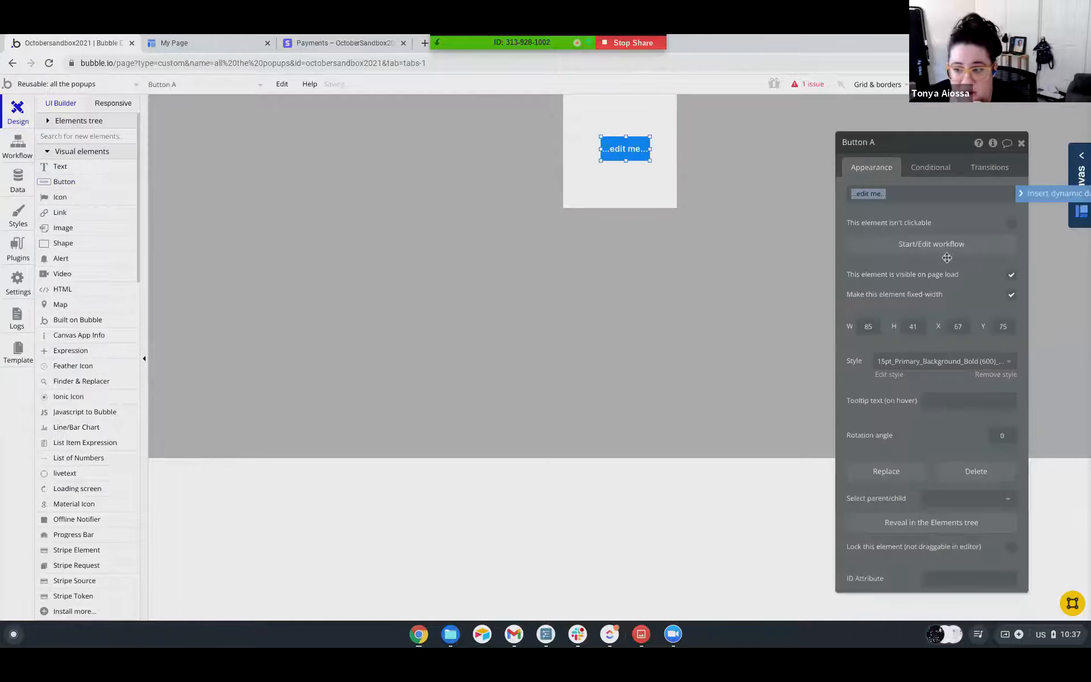
Start the new button's click workflow and add a Show element action, leaving its target element empty.
left_click(949, 250)
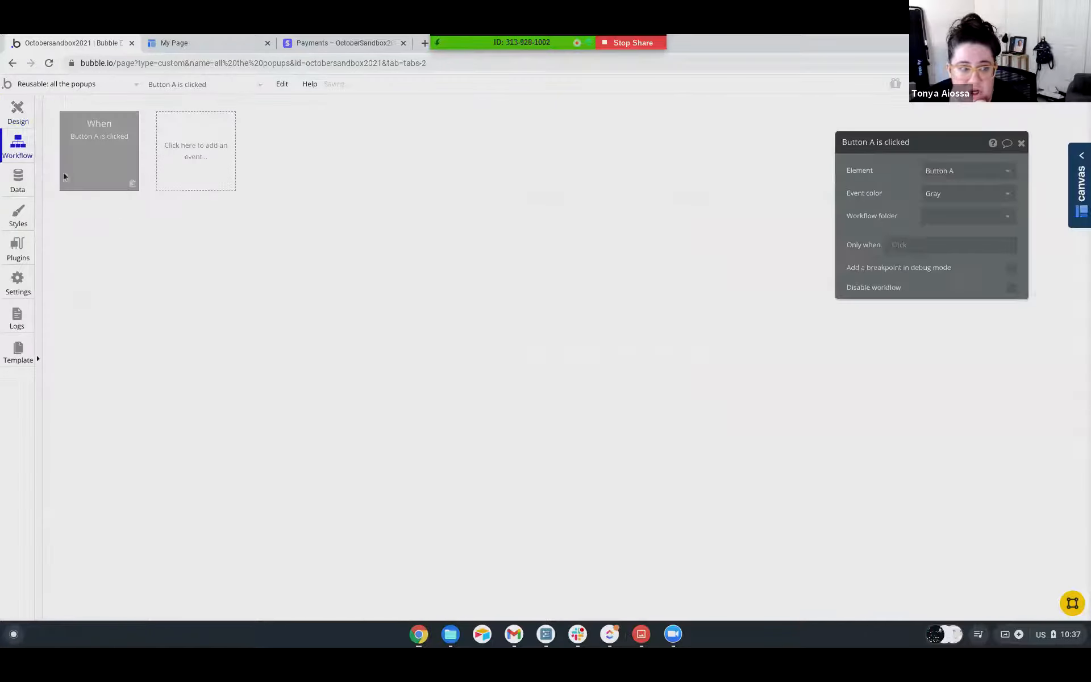
left_click(122, 225)
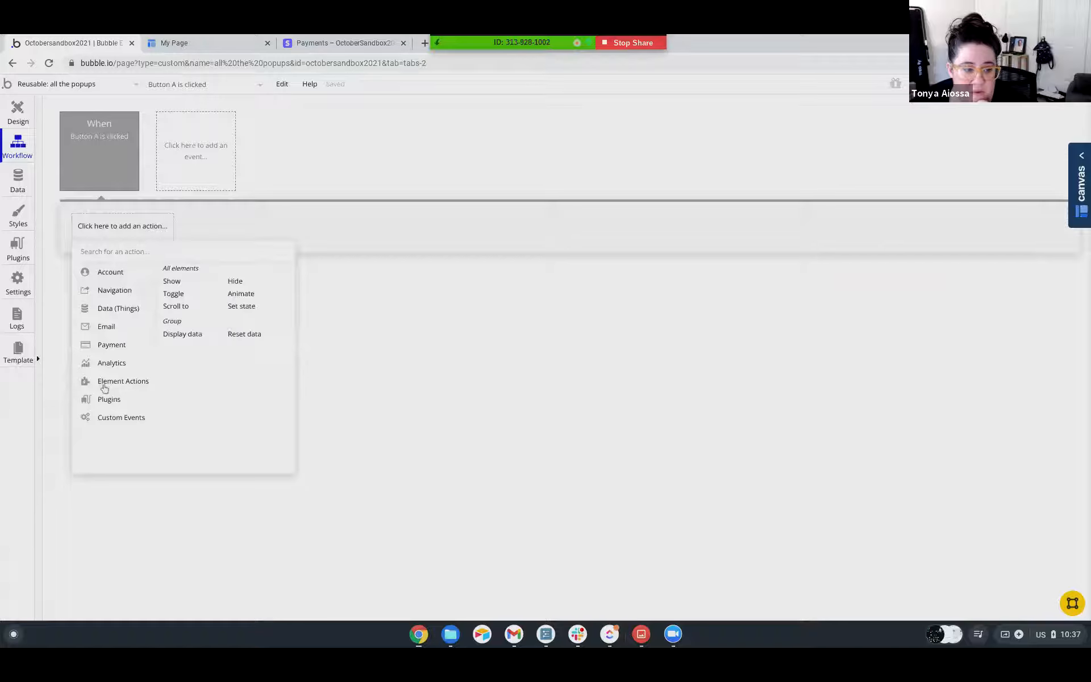
left_click(180, 285)
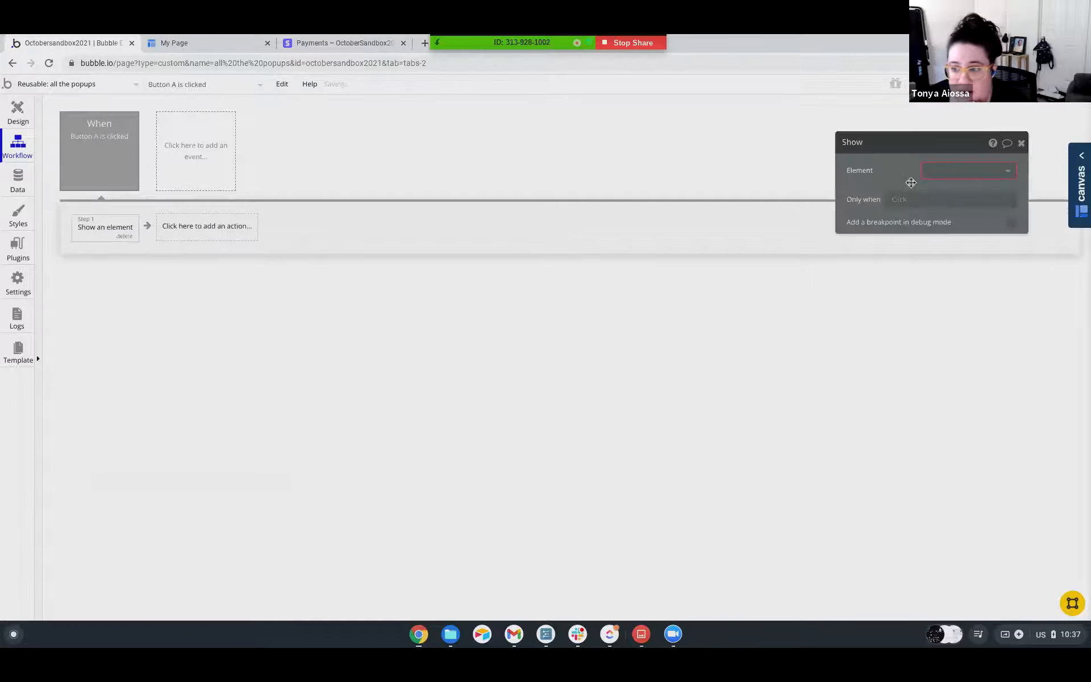
left_click(937, 170)
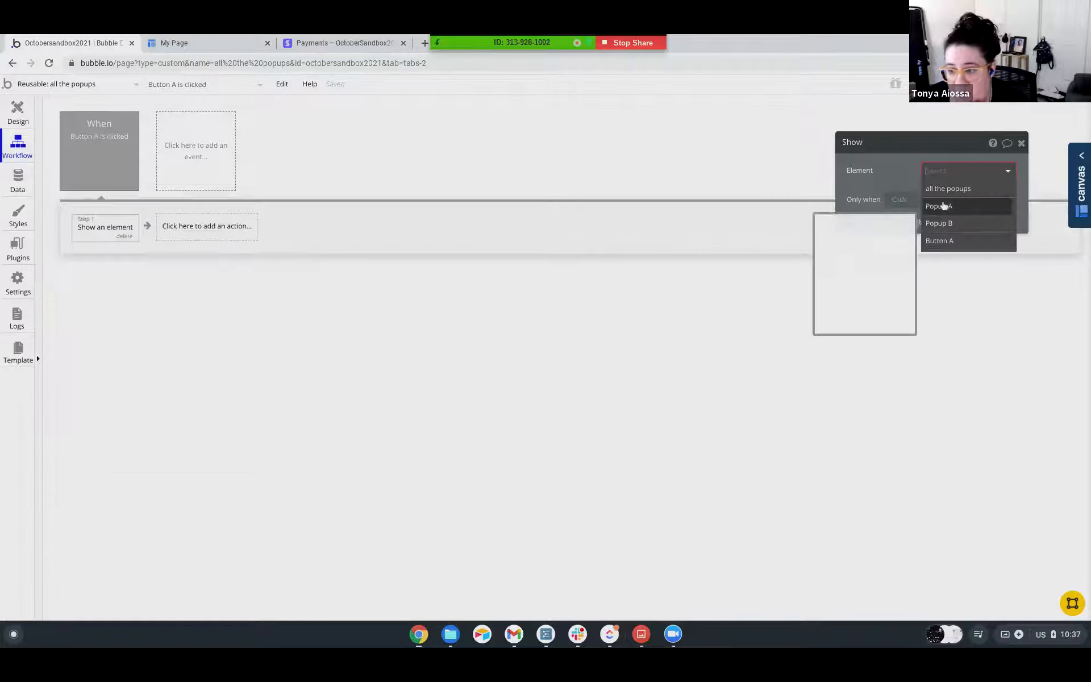
left_click(898, 176)
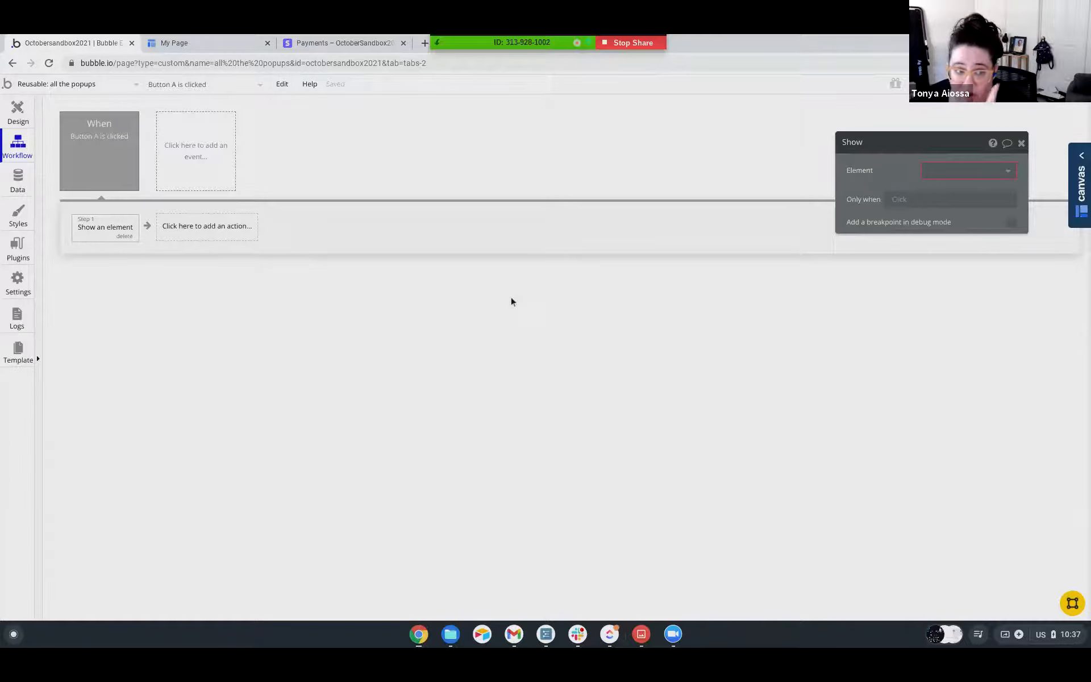
Create a custom event named "Show Popup A" in the reusable element's workflows.
left_click(224, 160)
mouse_move(186, 279)
left_click(297, 198)
left_click(980, 169)
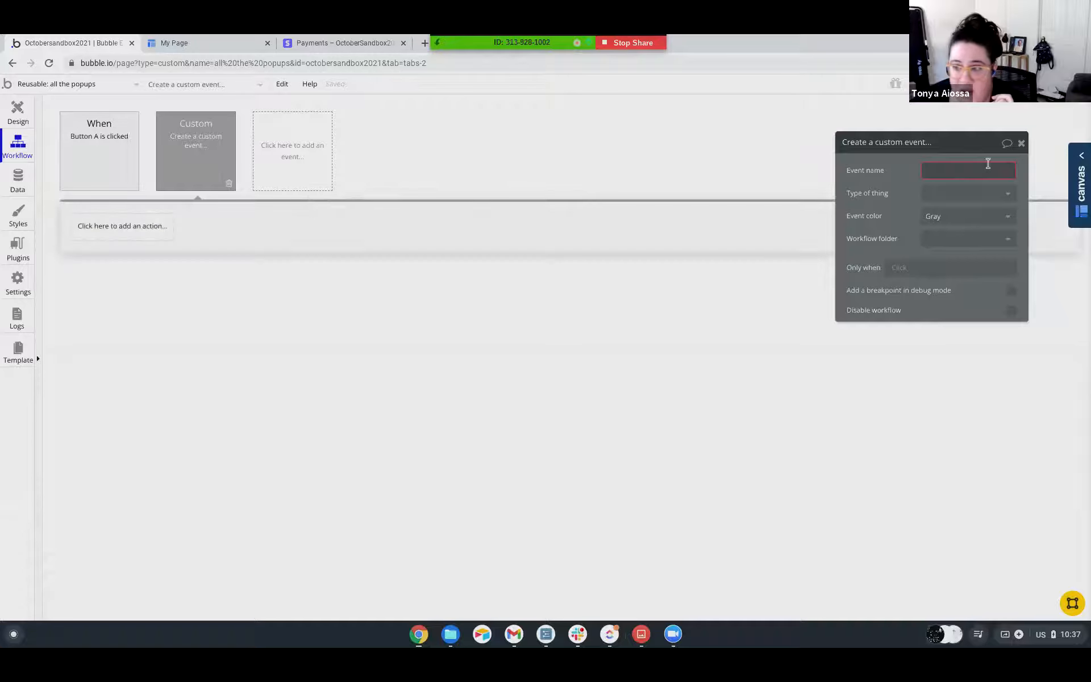
type("Sh")
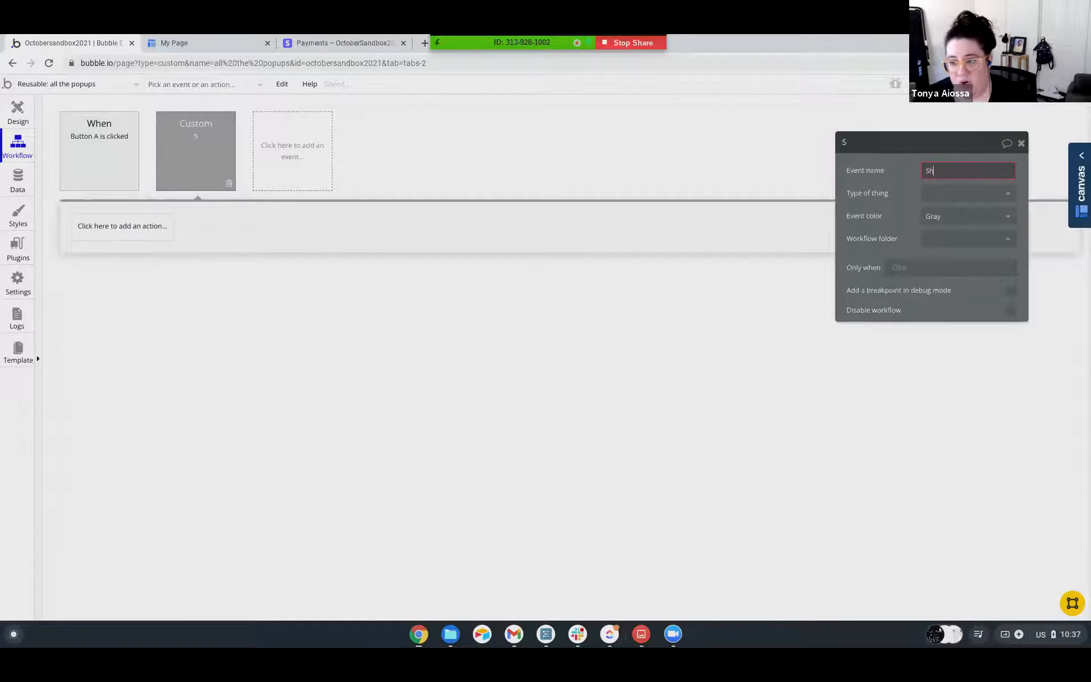
type("ow Popup A")
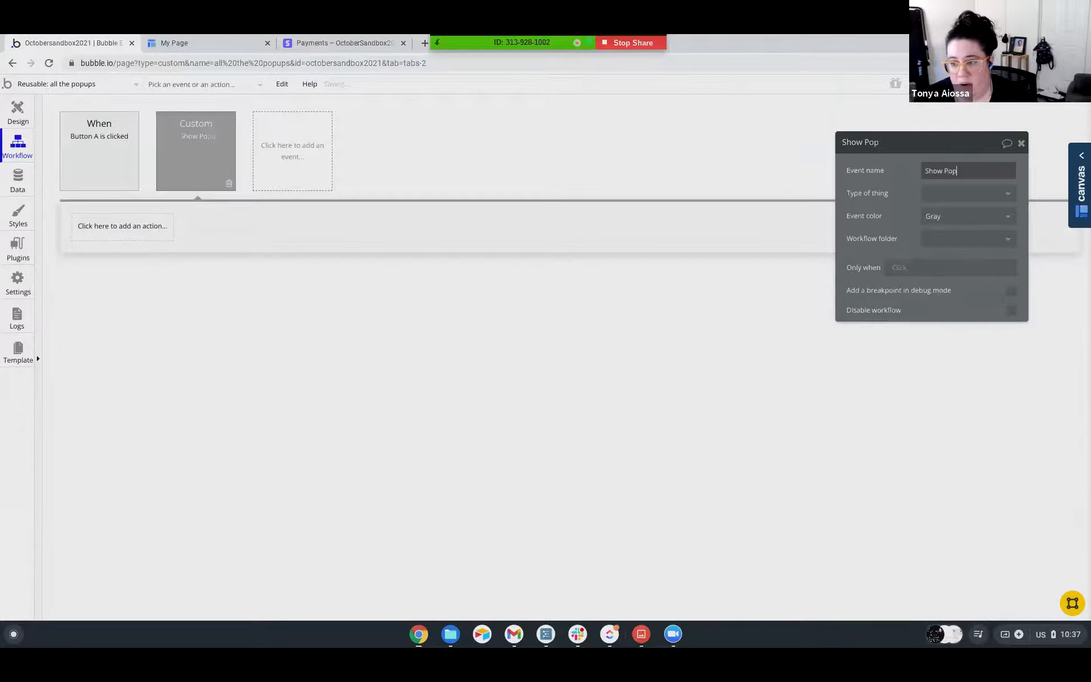
left_click(907, 179)
Add a Show element action targeting Popup A to the Show Popup A event.
left_click(146, 227)
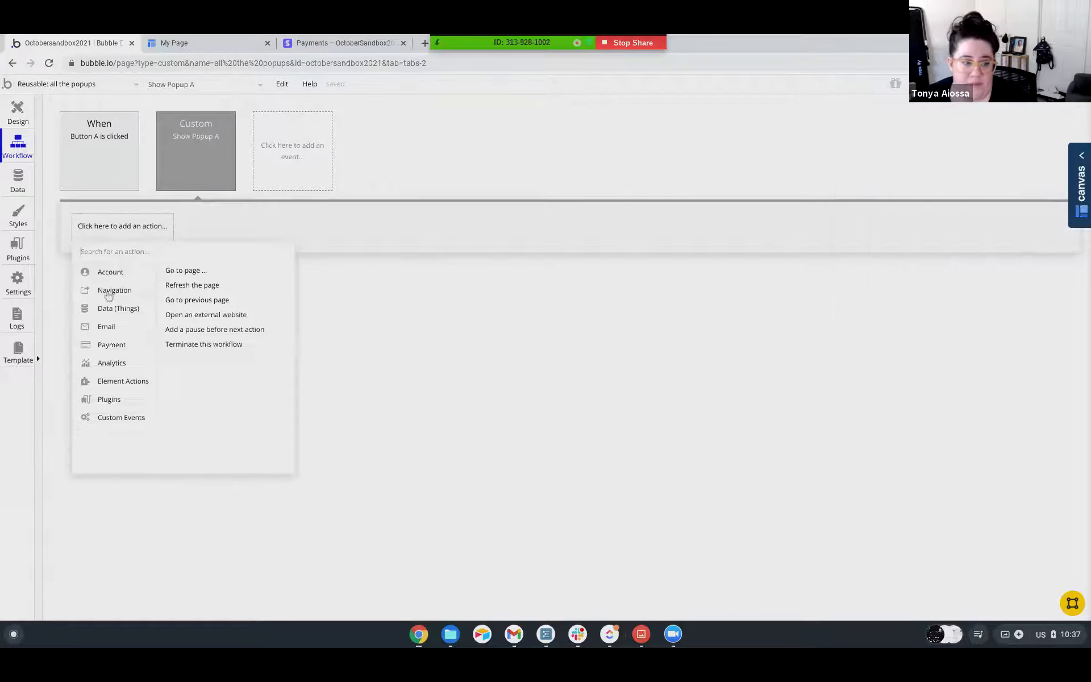
mouse_move(111, 382)
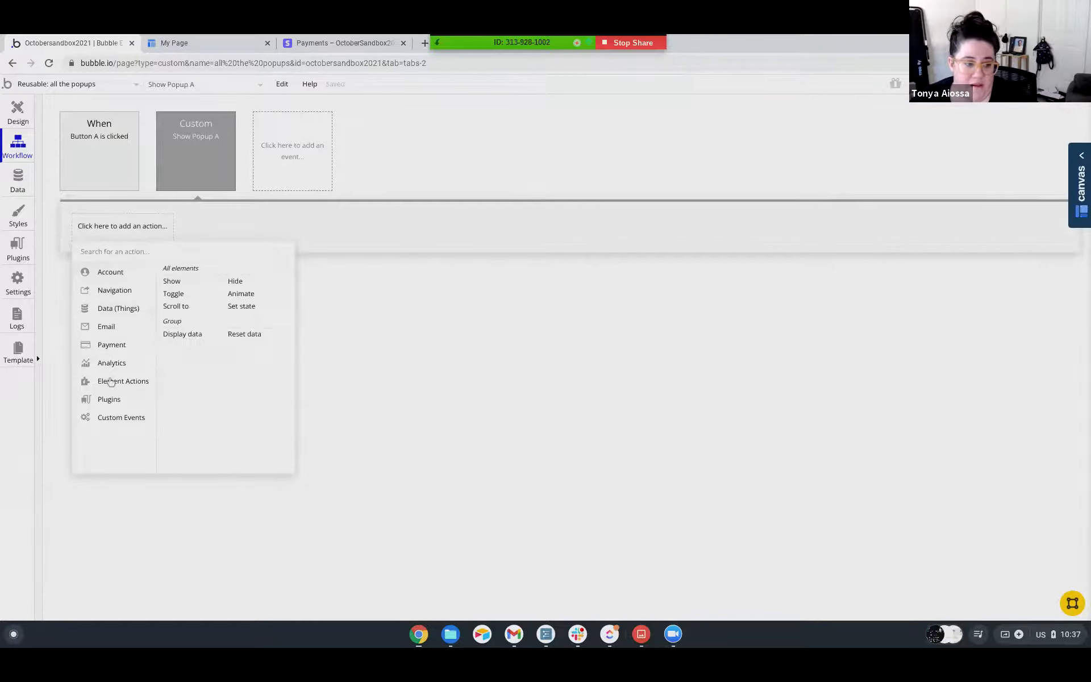
left_click(174, 281)
left_click(947, 170)
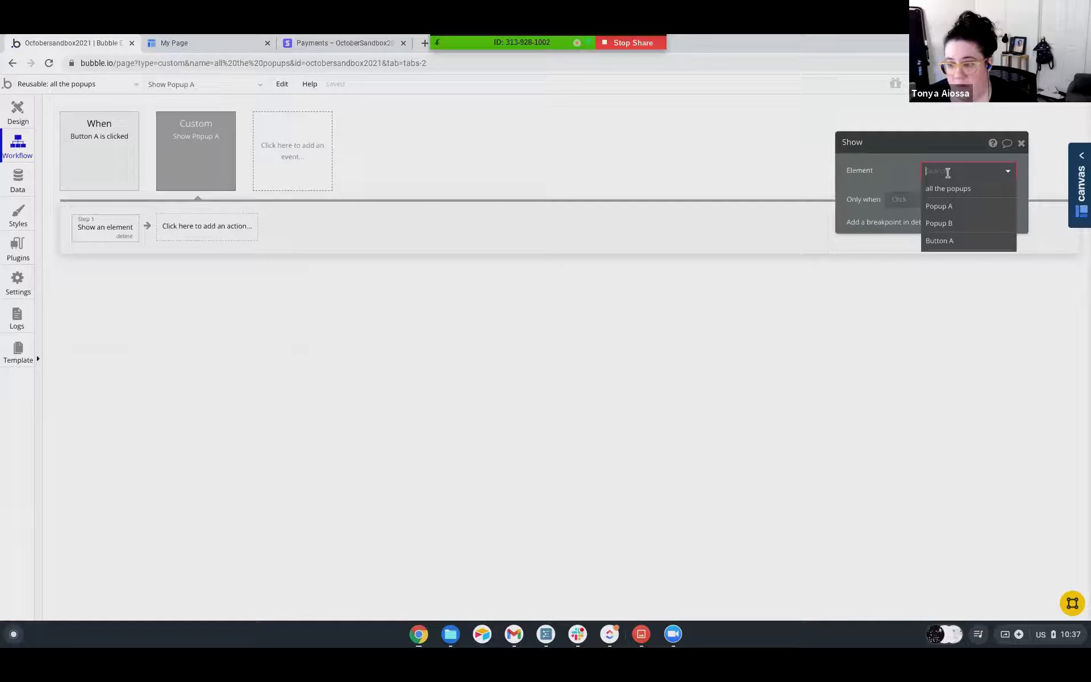
left_click(942, 208)
Duplicate the Show Popup A custom event together with its action.
right_click(209, 157)
left_click(248, 216)
right_click(218, 141)
left_click(253, 211)
left_click(304, 152)
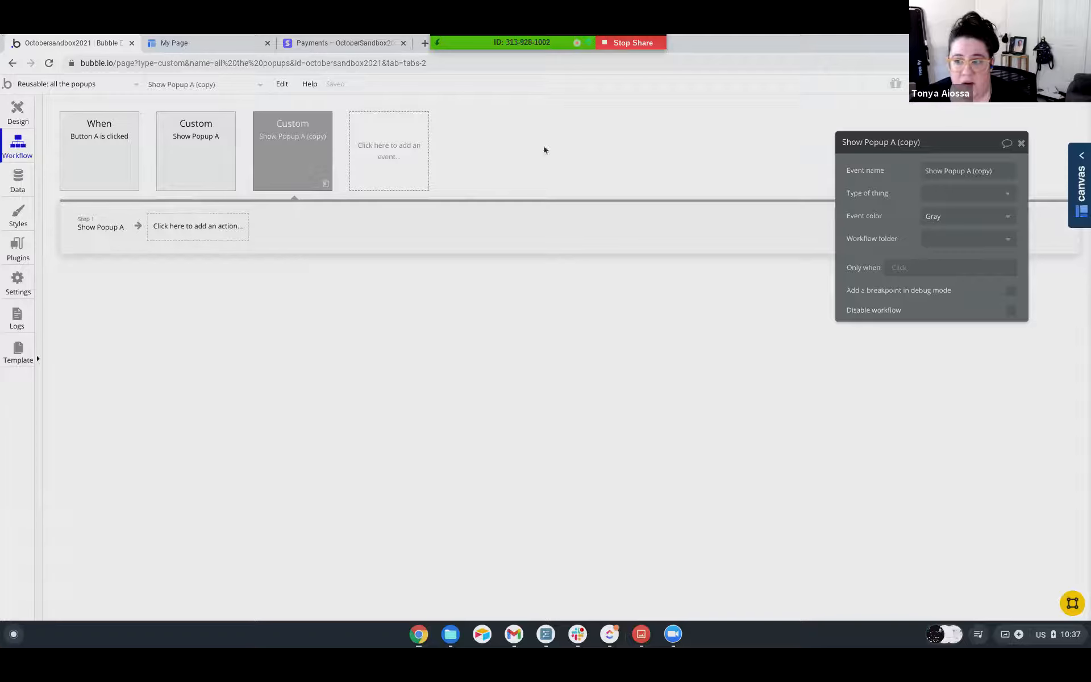
Rename the duplicated event "Show Popup B" and set its Show action's element to Popup B.
left_click(928, 142)
left_click_drag(999, 170, 968, 172)
type("B")
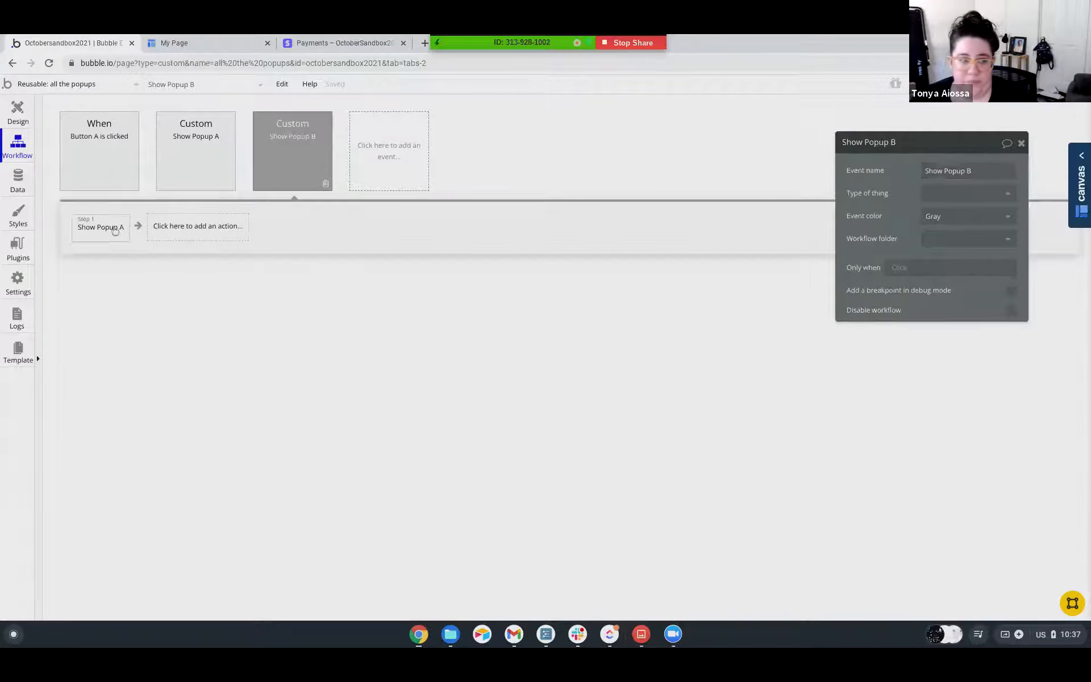
left_click(115, 230)
left_click(969, 176)
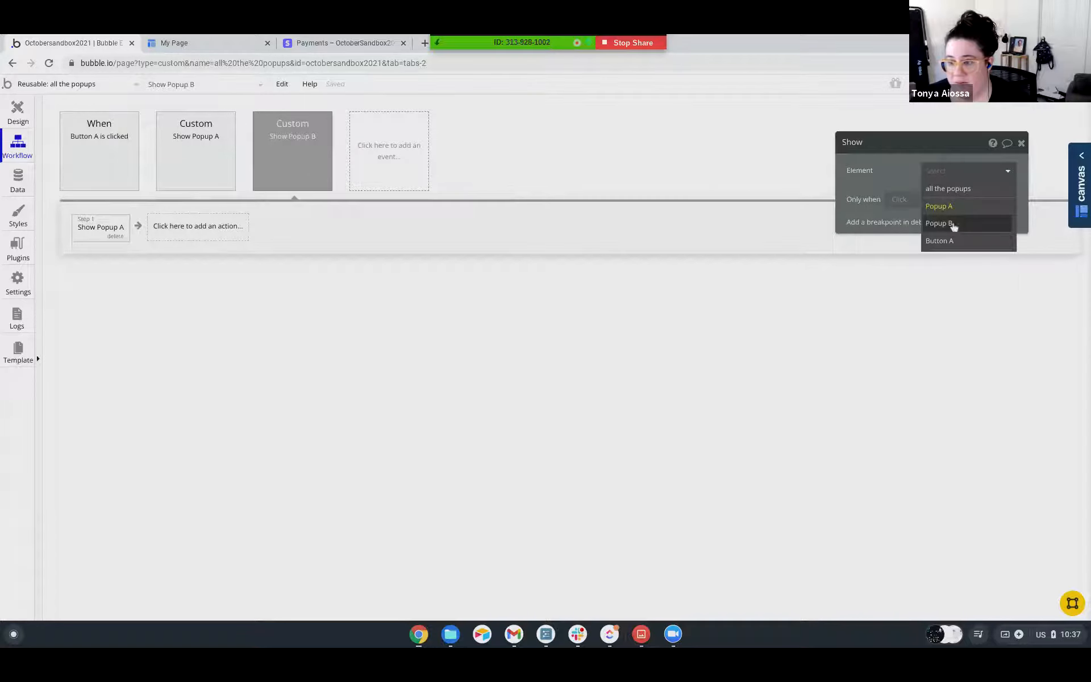
left_click(953, 225)
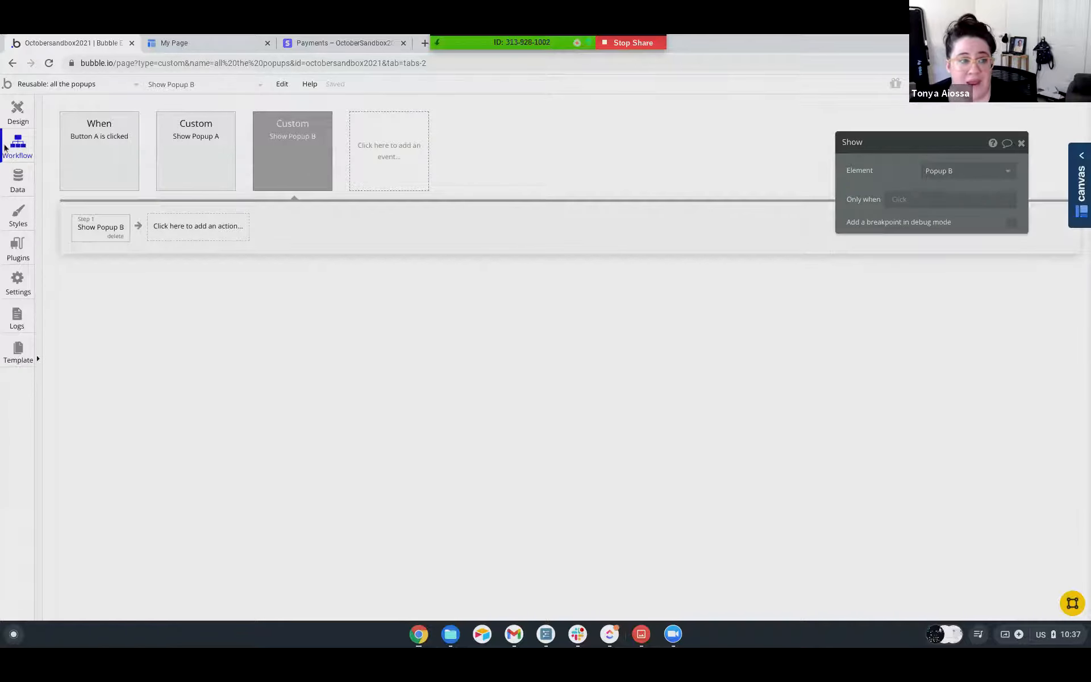
Place the all the popups reusable element on the rg_with_option_sets page between the two rows of Parent group's texts.
left_click(86, 86)
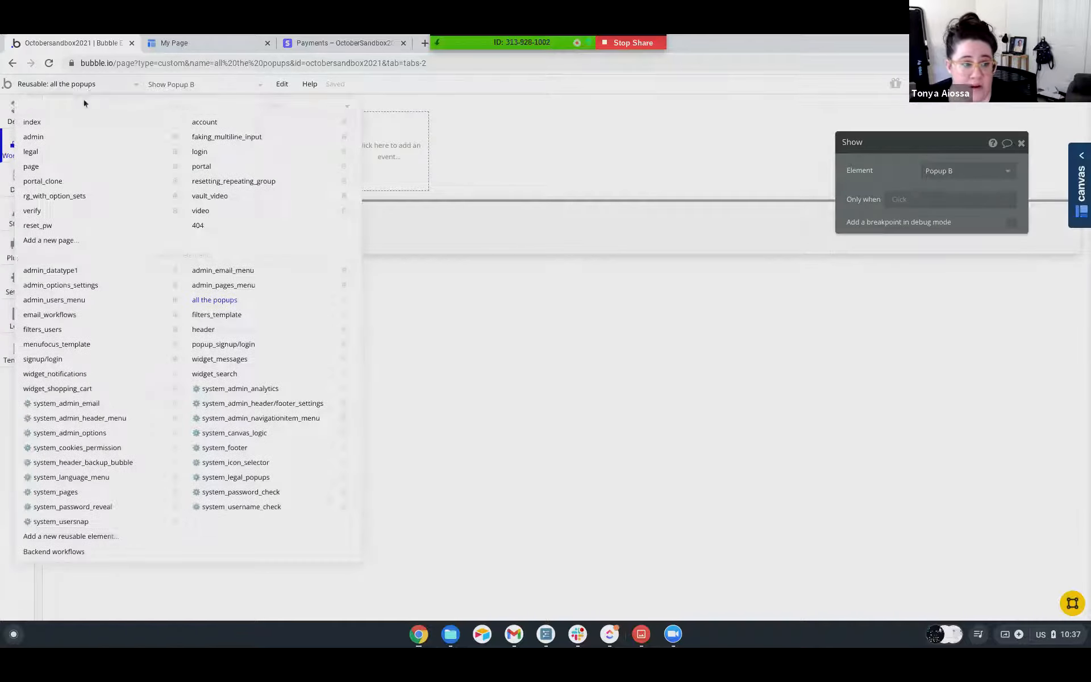
left_click(39, 197)
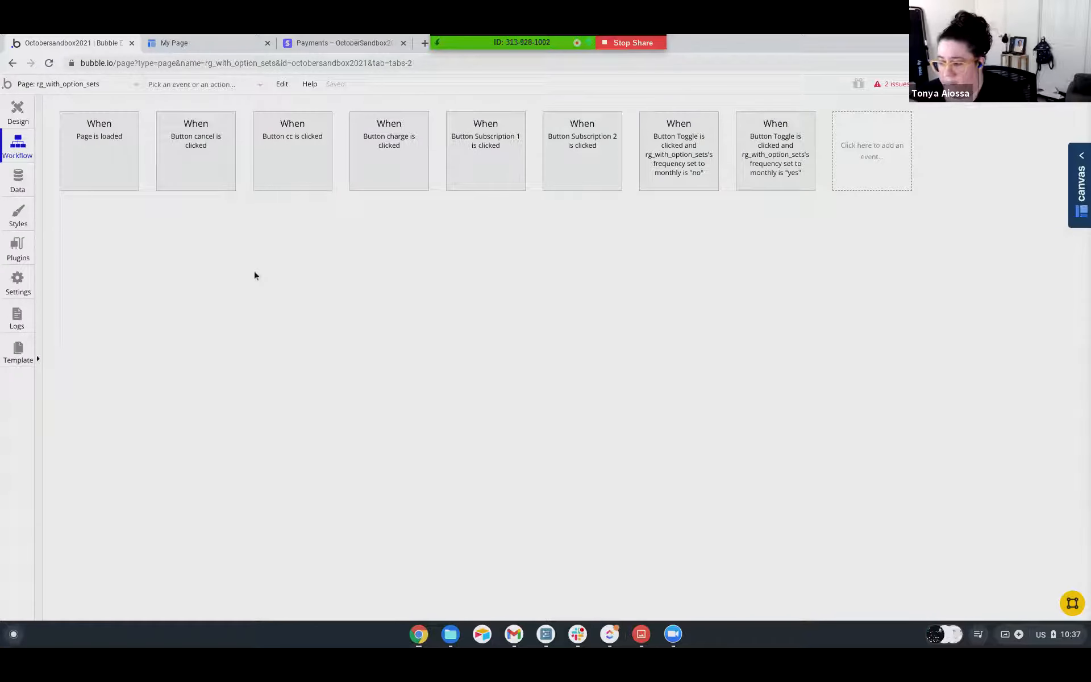
left_click(16, 119)
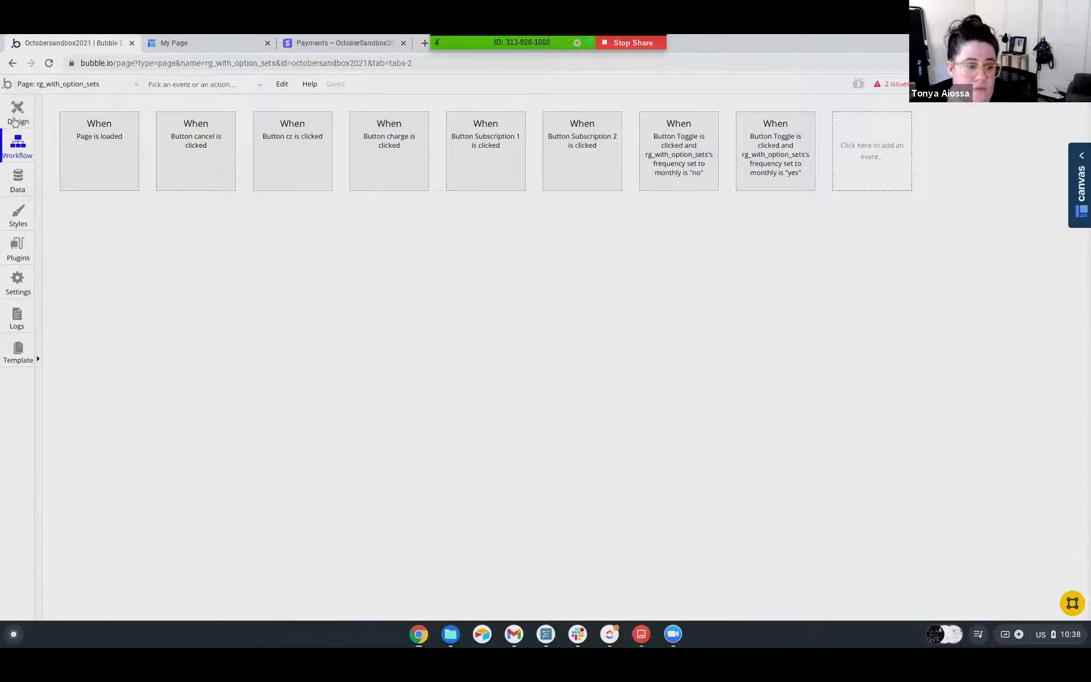
scroll(59, 262, "up", 2)
scroll(58, 262, "up", 3)
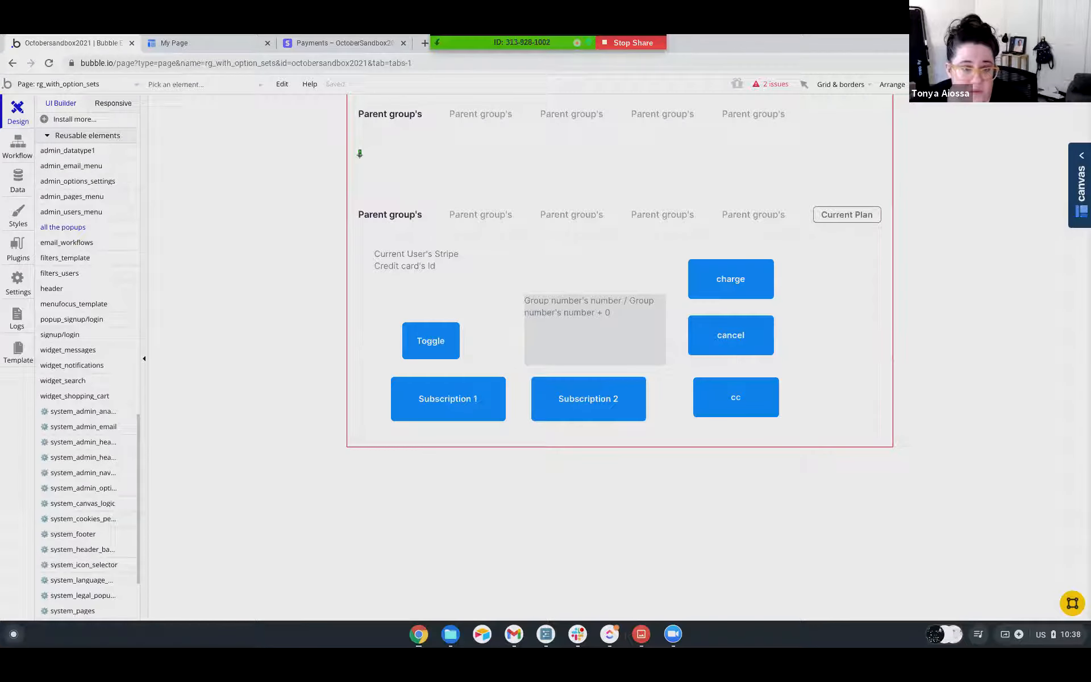
left_click(290, 228)
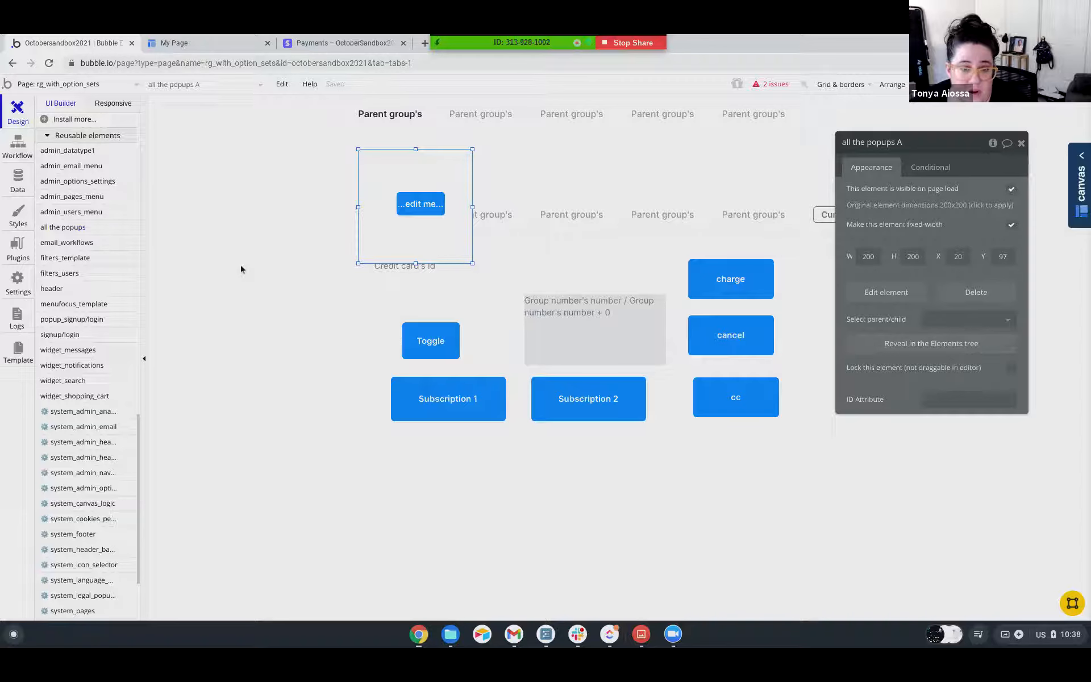
Set the placed all the popups element's width and height to 1 each.
left_click(859, 256)
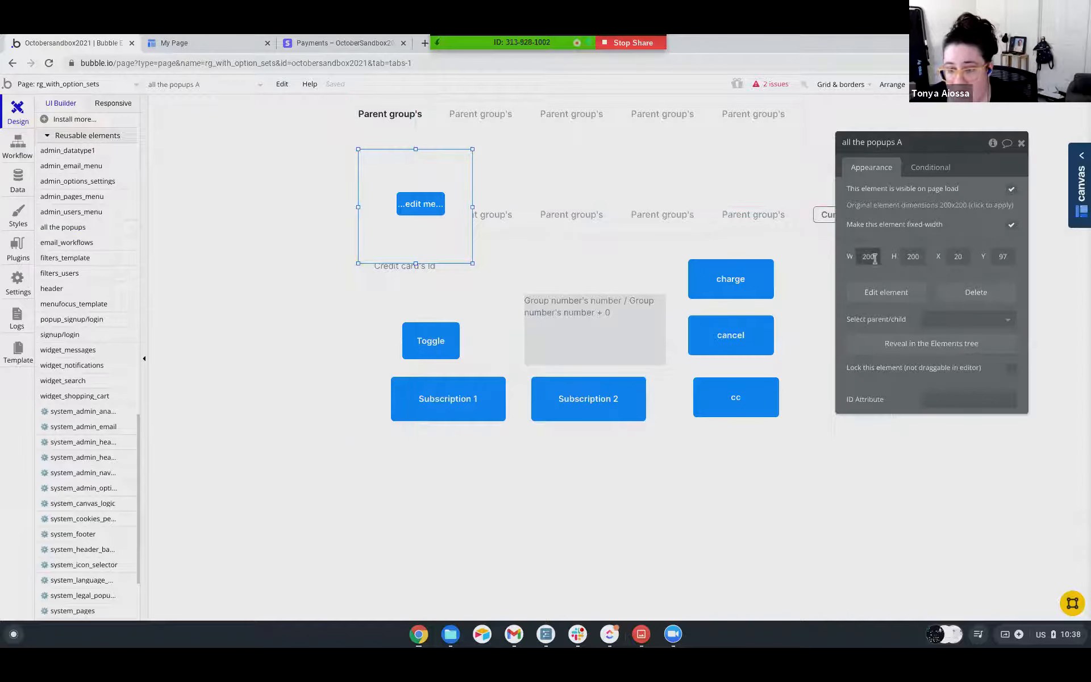
type("1")
left_click(905, 256)
type("1")
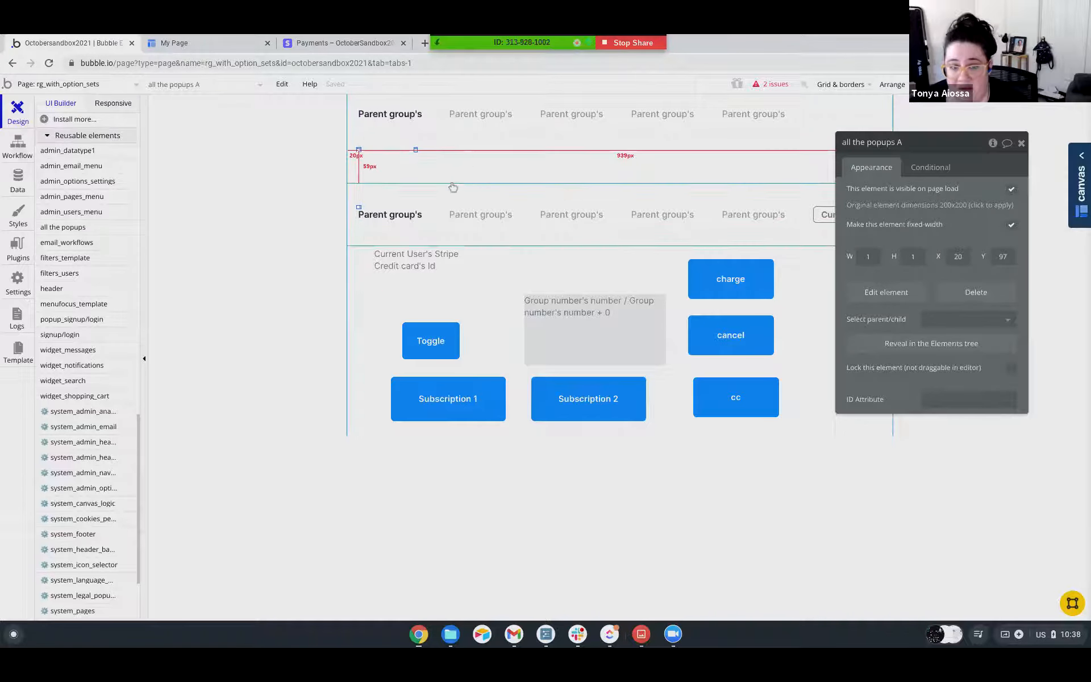
left_click(267, 326)
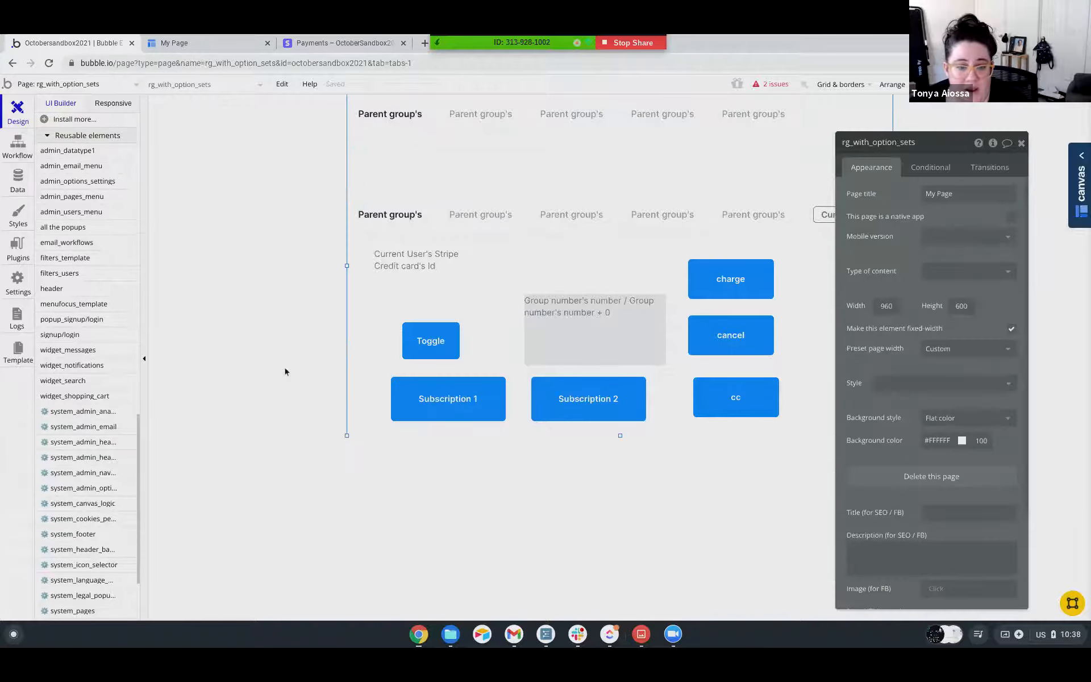
Duplicate the charge button, place the copy beside it at about X 767, Y 266, and label it "Show Popup A".
left_click(714, 284)
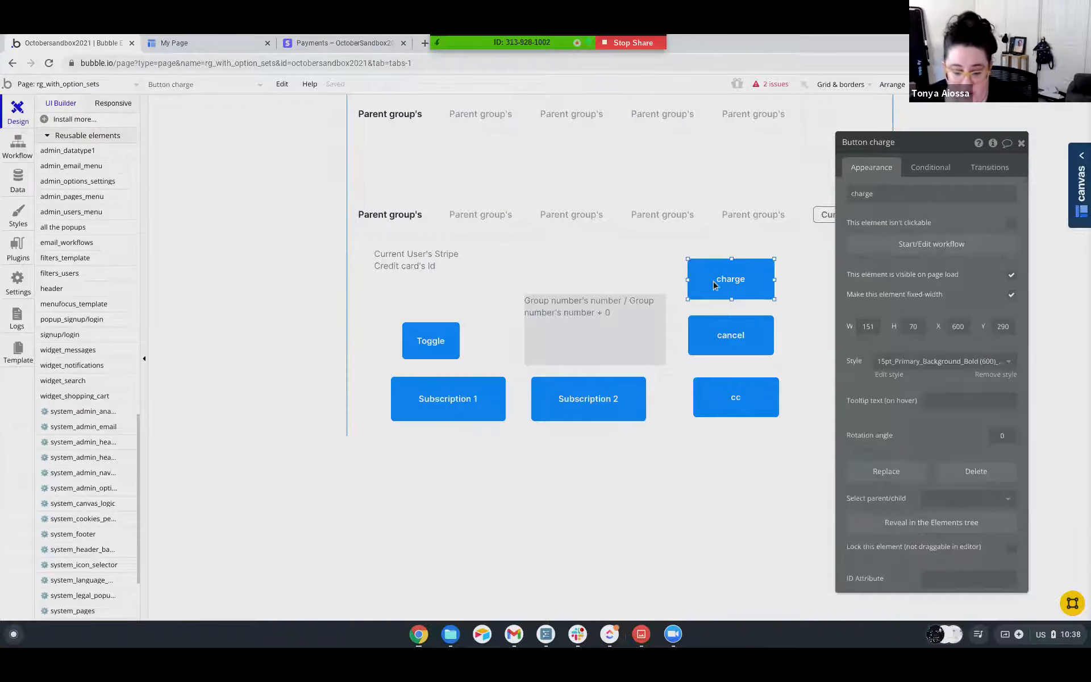
key("ctrl+v")
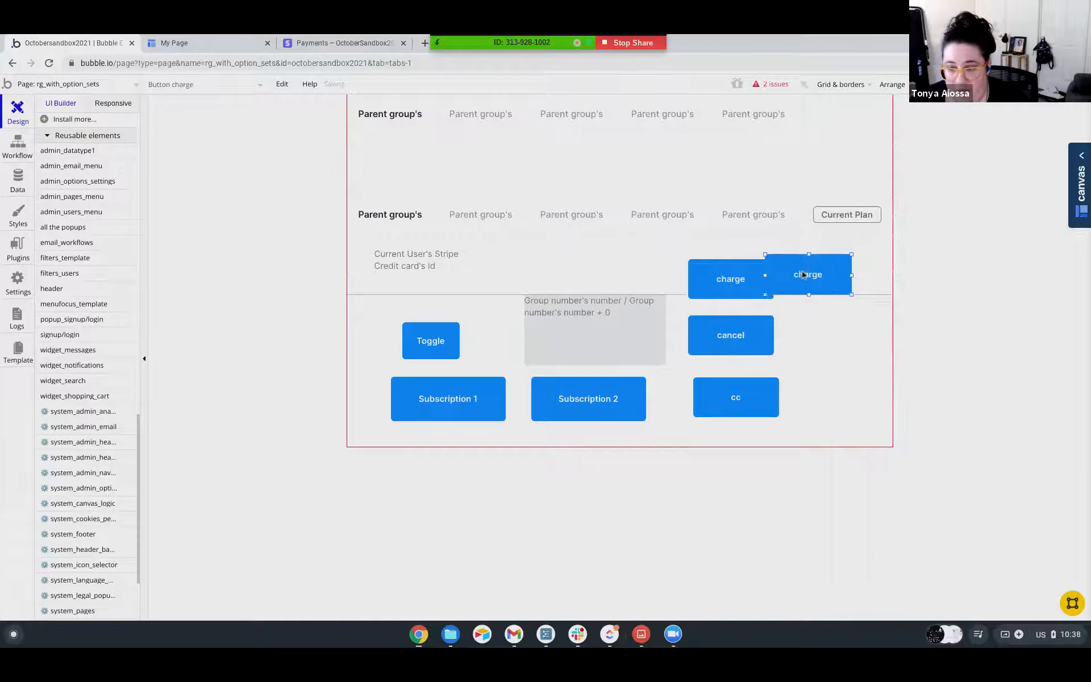
left_click(821, 268)
left_click(889, 196)
key("ctrl+a")
type("Show Po")
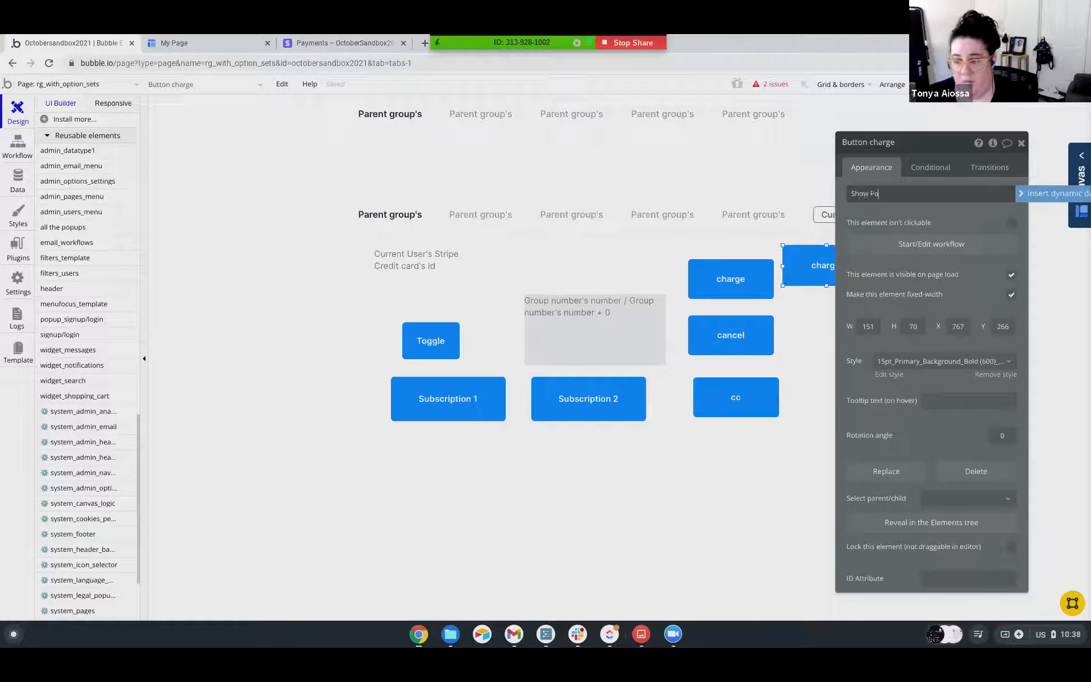
type("pup A")
left_click(811, 277)
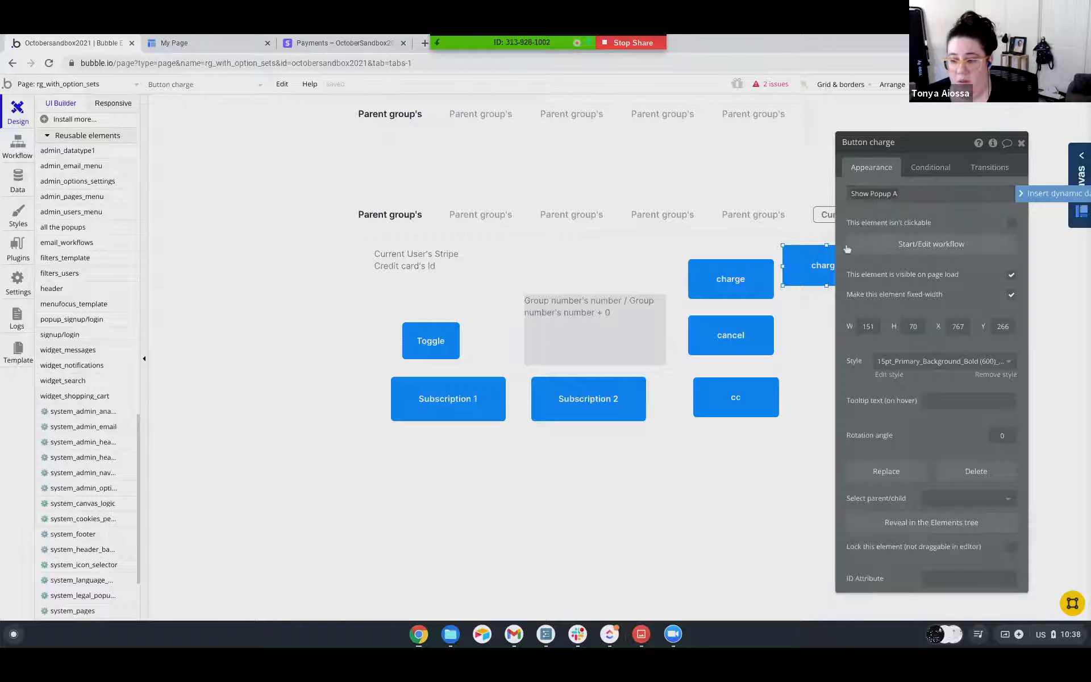
Duplicate the Show Popup A button, position the copy directly beneath the original, and open the copy's properties.
key("ctrl+c")
key("ctrl+v")
left_click_drag(810, 278, 805, 320)
double_click(804, 319)
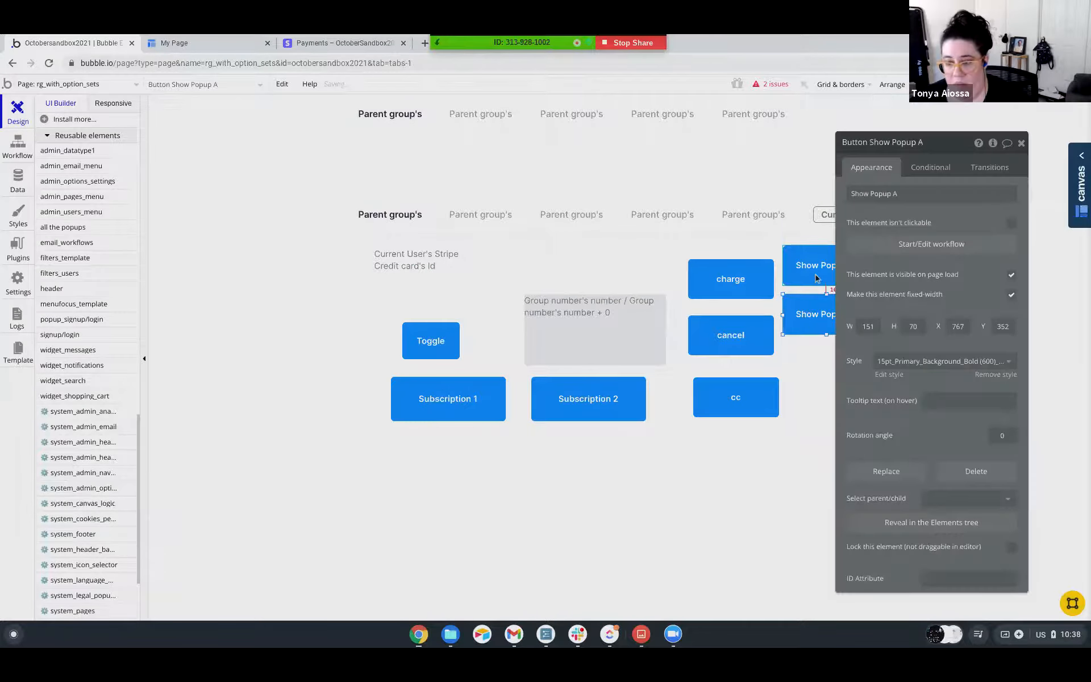
Relabel the lower copy of the Show Popup A button as "Show Popup B".
triple_click(911, 194)
key("Right")
key("BackSpace")
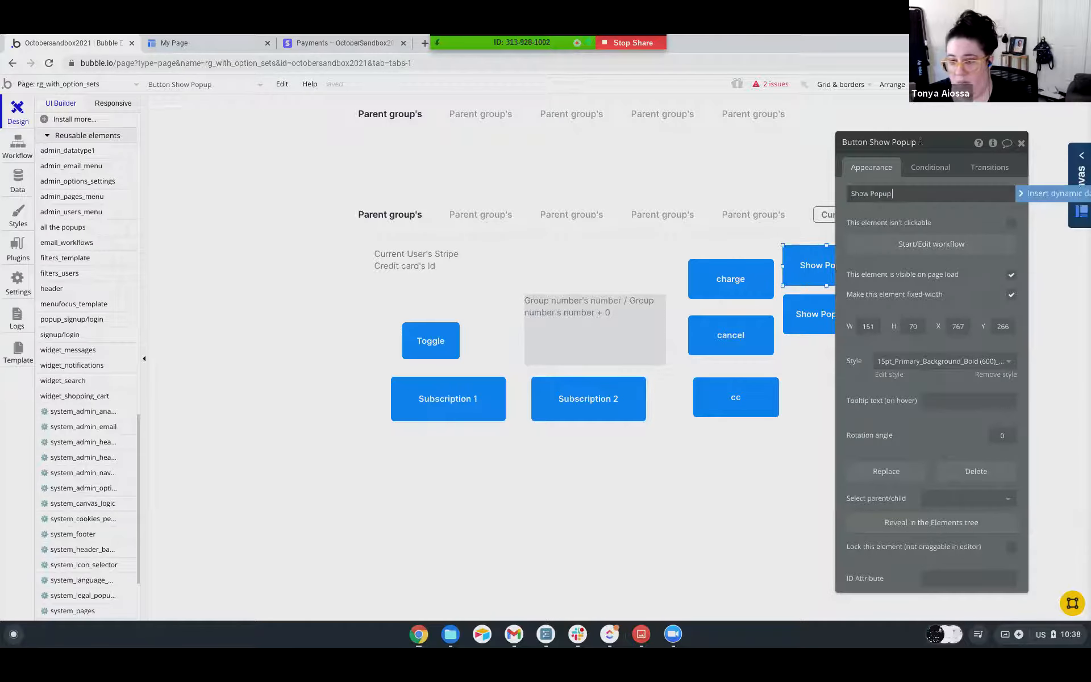
left_click(833, 313)
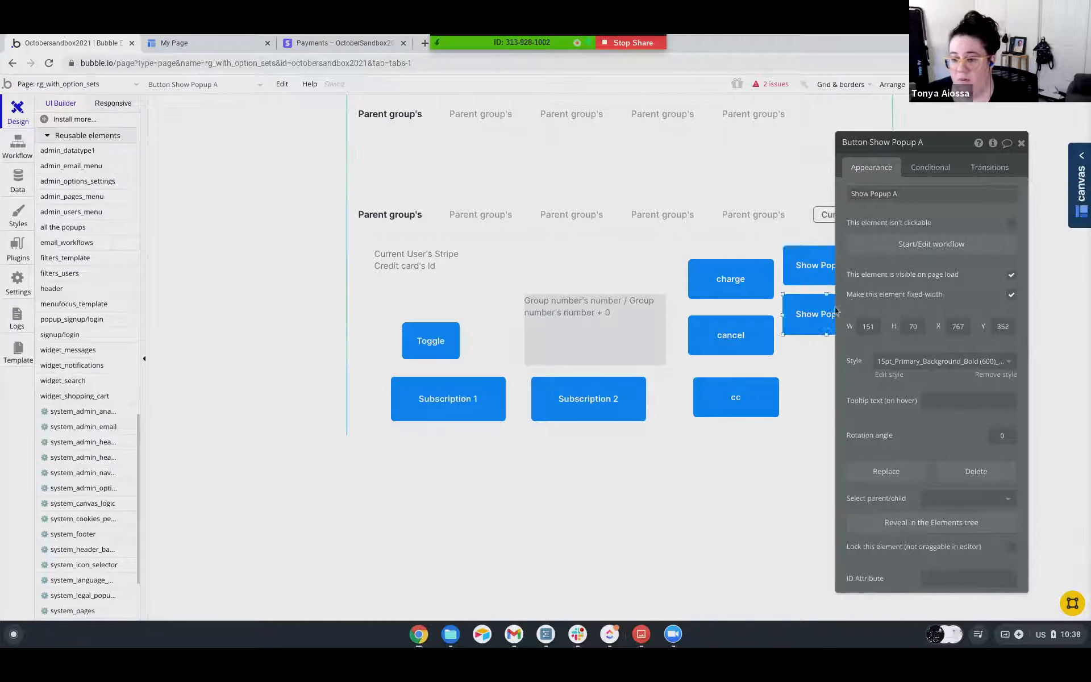
left_click(911, 194)
left_click(965, 201)
key("BackSpace")
type("B")
Create a workflow on the Show Popup A button that triggers the Show Popup A custom event from the all the popups A reusable element.
left_click(887, 225)
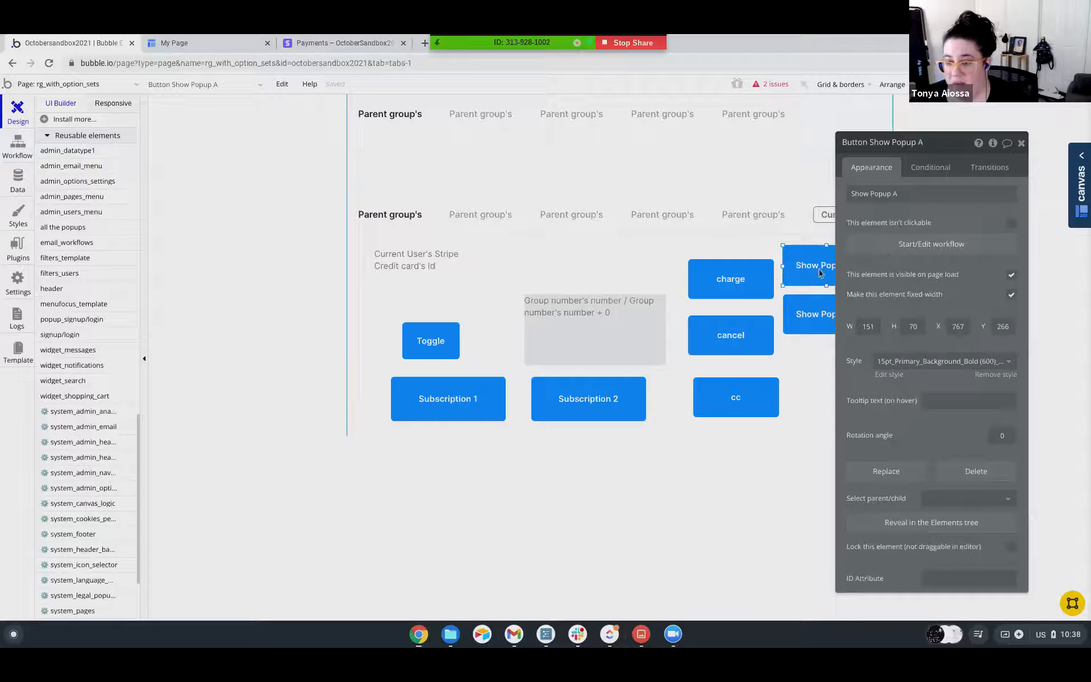
left_click(887, 249)
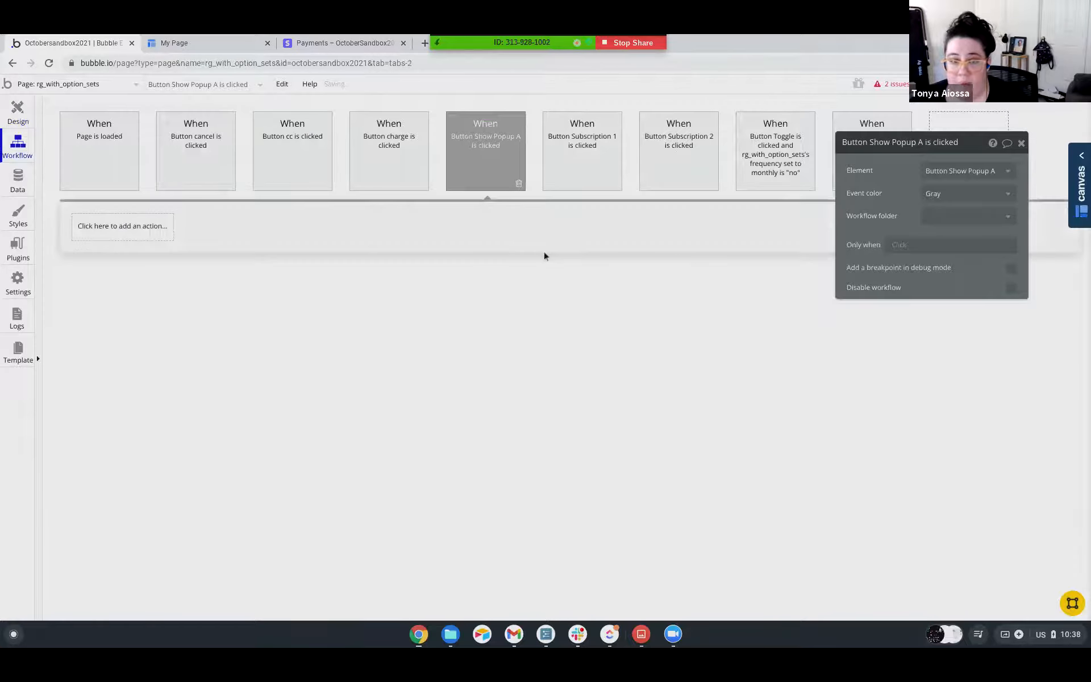
left_click(161, 227)
mouse_move(113, 425)
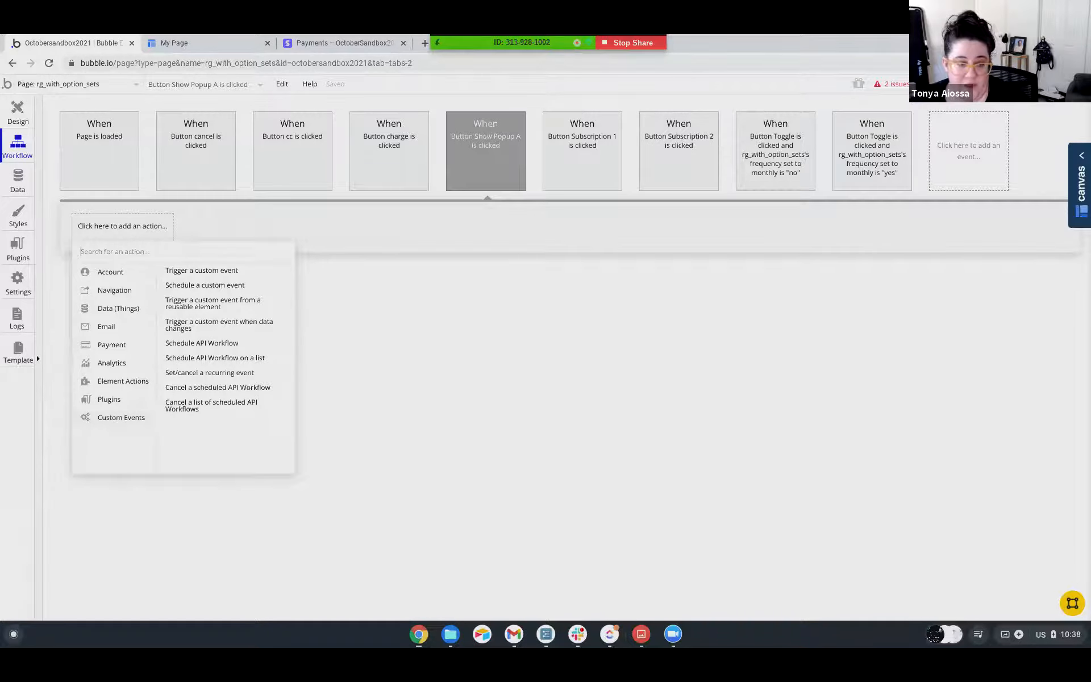
left_click(205, 303)
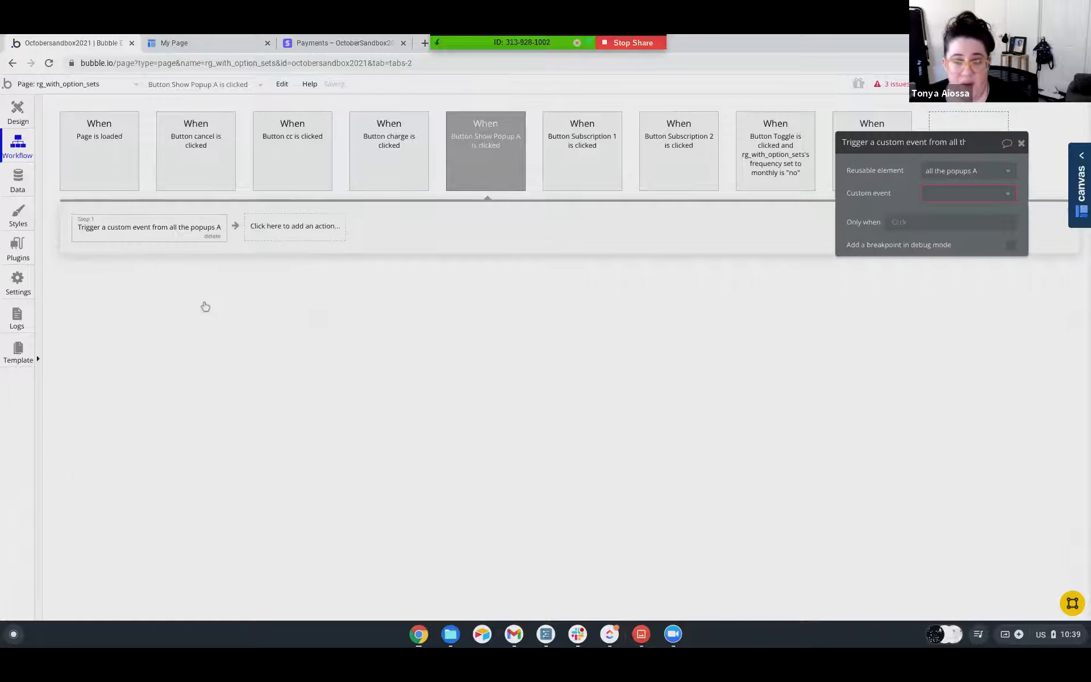
left_click(937, 195)
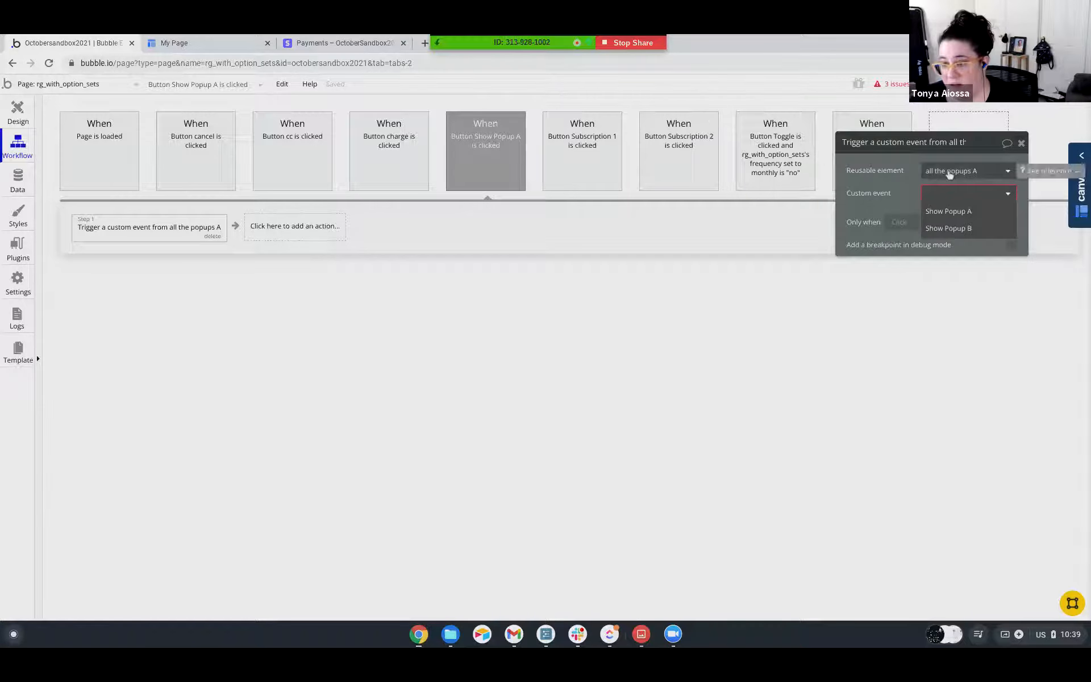
left_click(943, 210)
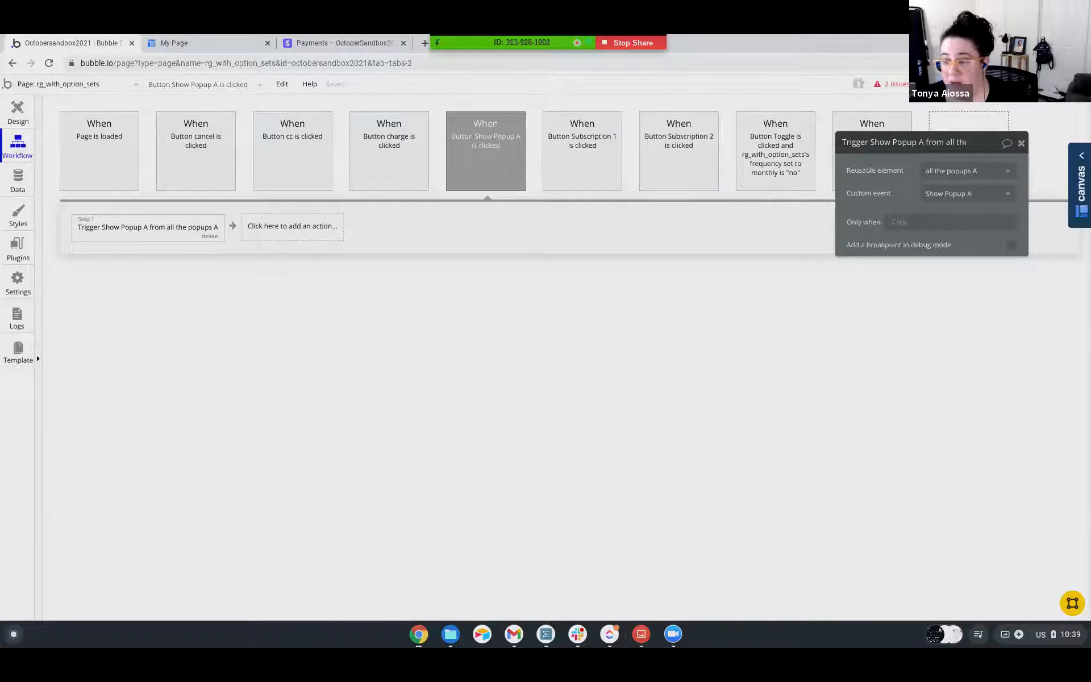
Preview the rg_with_option_sets page, test the Show Popup A button, and dismiss the popup.
left_click(1048, 84)
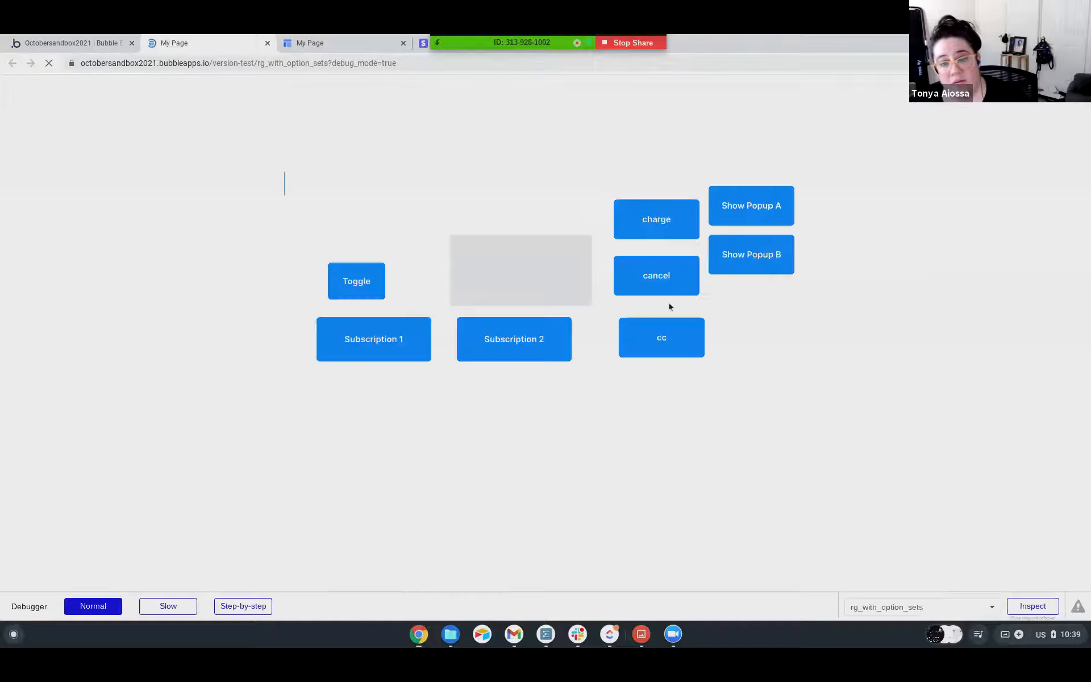
left_click(744, 339)
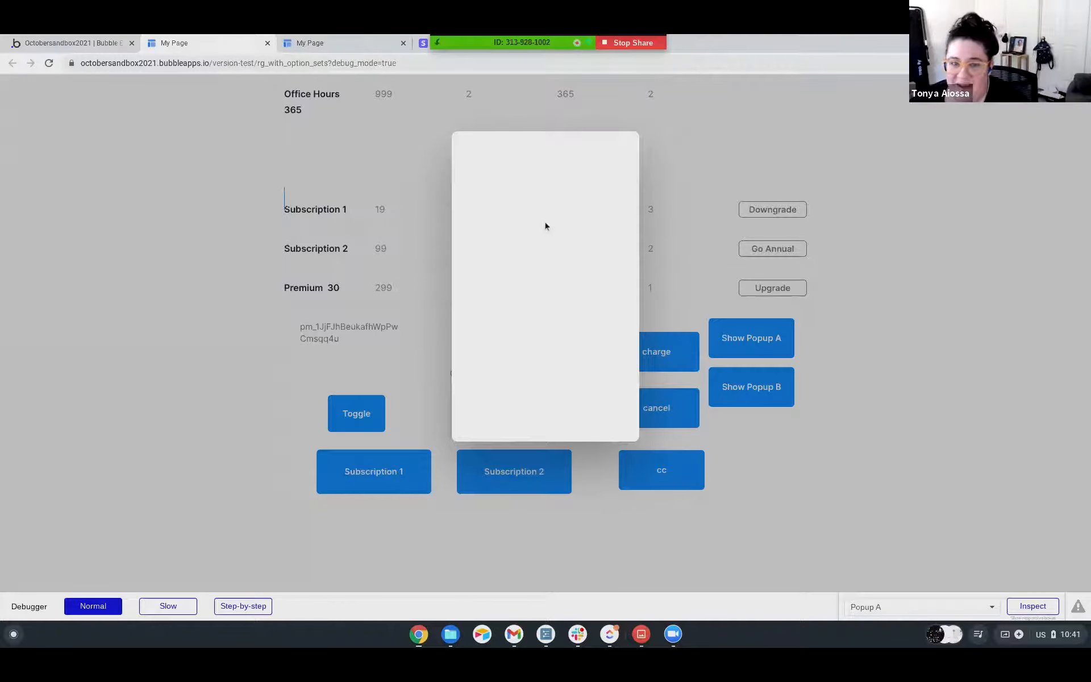
left_click(700, 125)
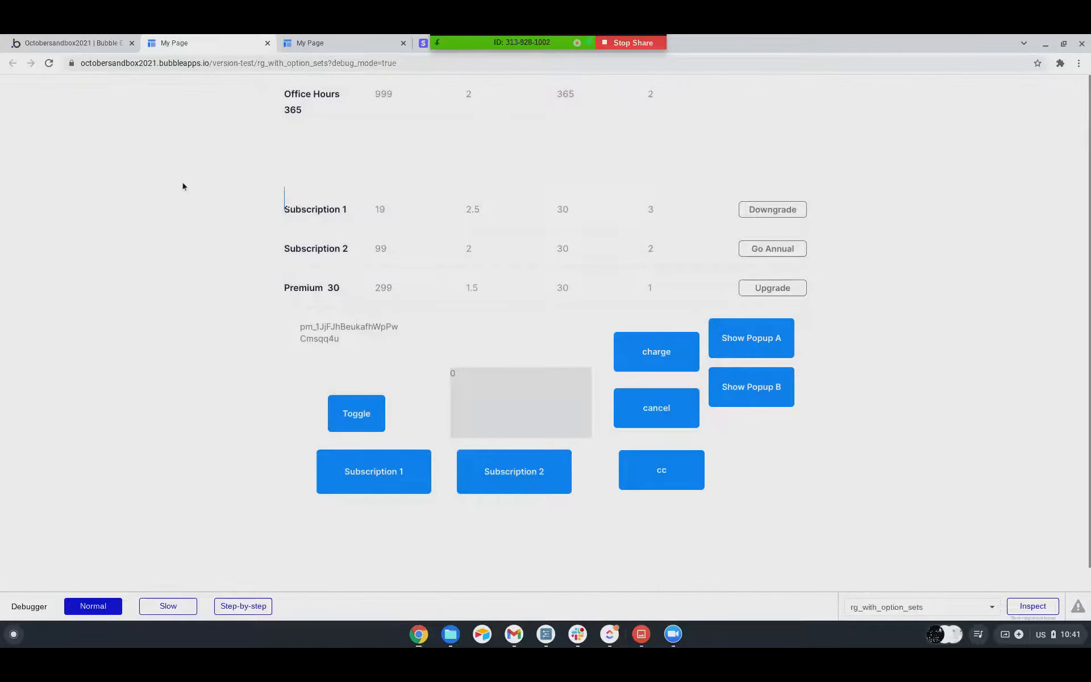
scroll(183, 186, "down", 1)
scroll(182, 187, "up", 1)
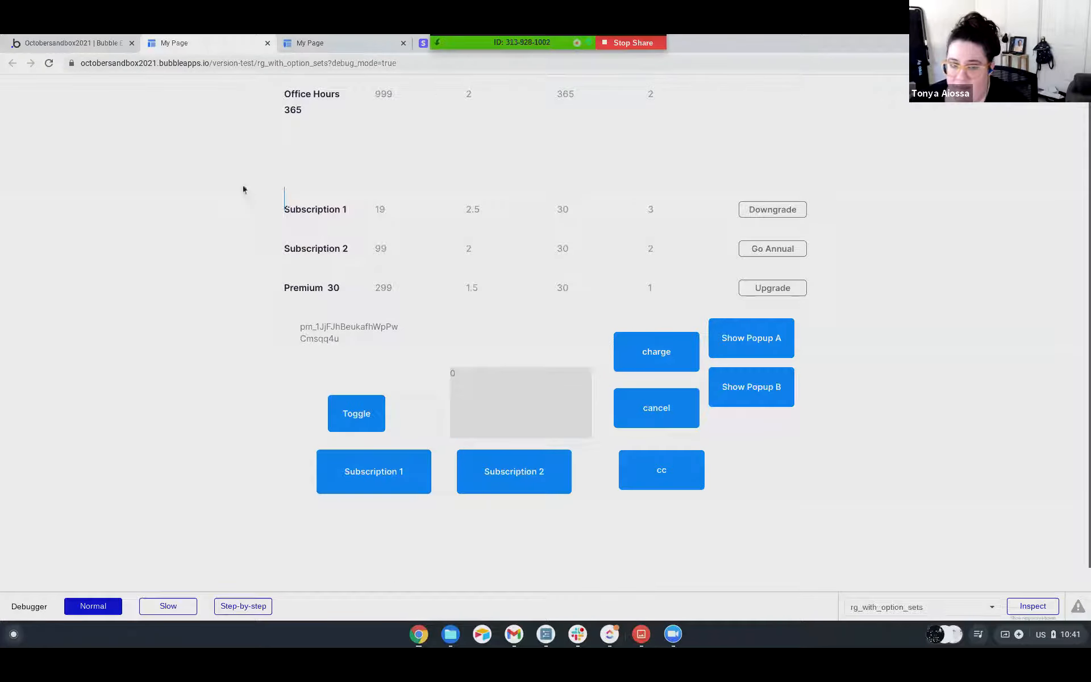
scroll(462, 314, "down", 2)
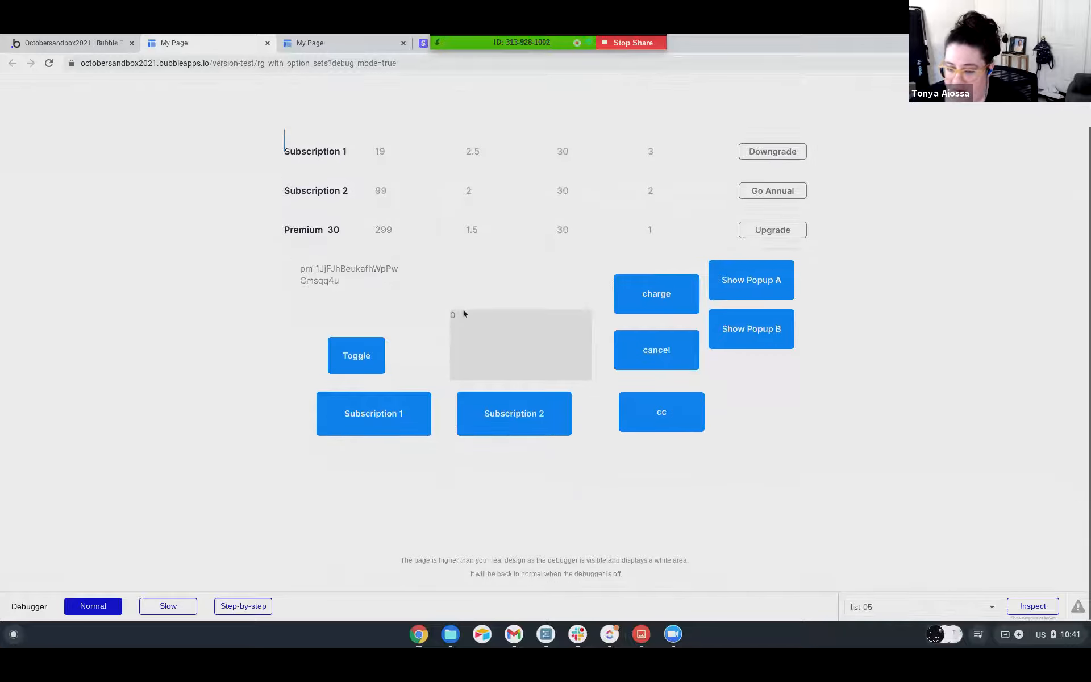
scroll(462, 314, "up", 2)
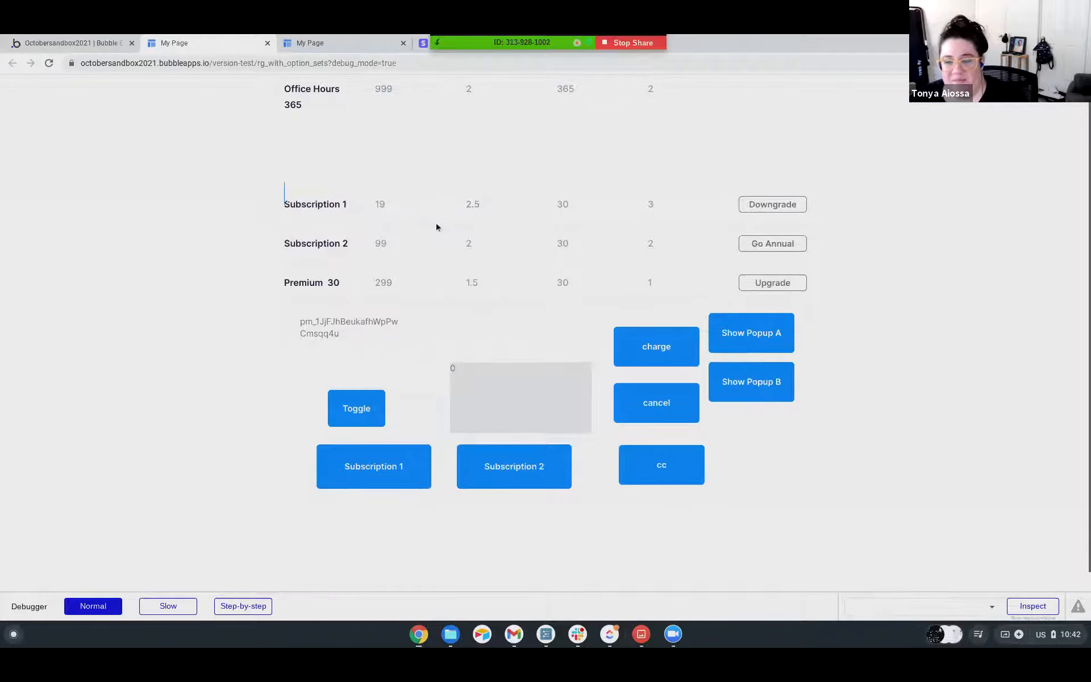
scroll(438, 226, "down", 1)
Switch from the page preview back to the Bubble editor and return to the design canvas of rg_with_option_sets.
left_click(101, 45)
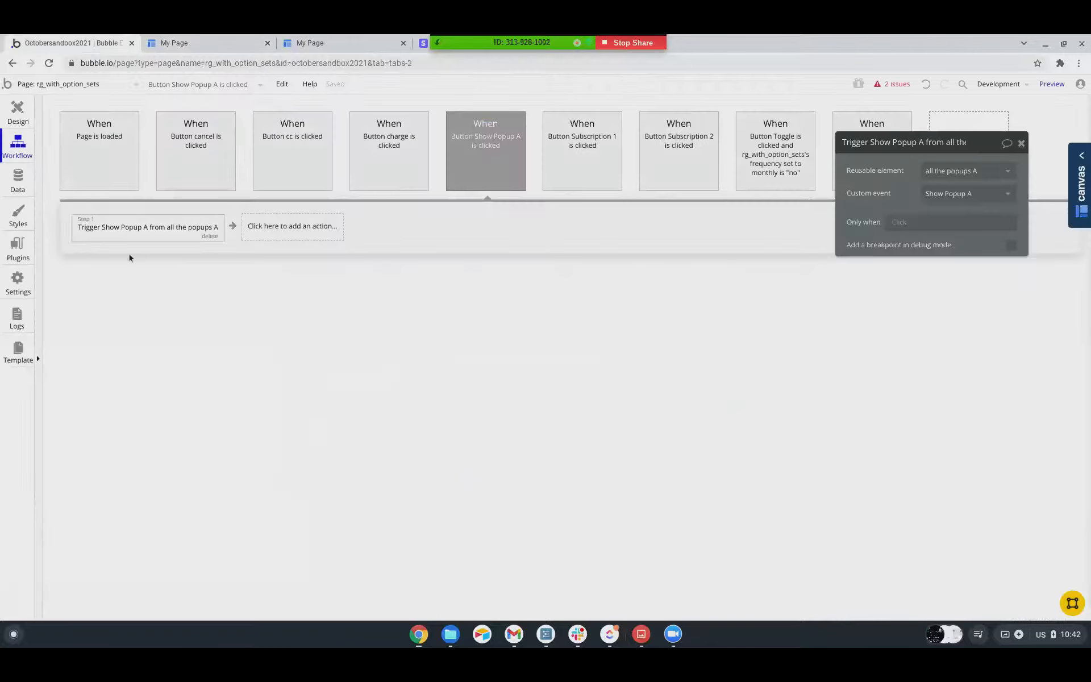
left_click(17, 112)
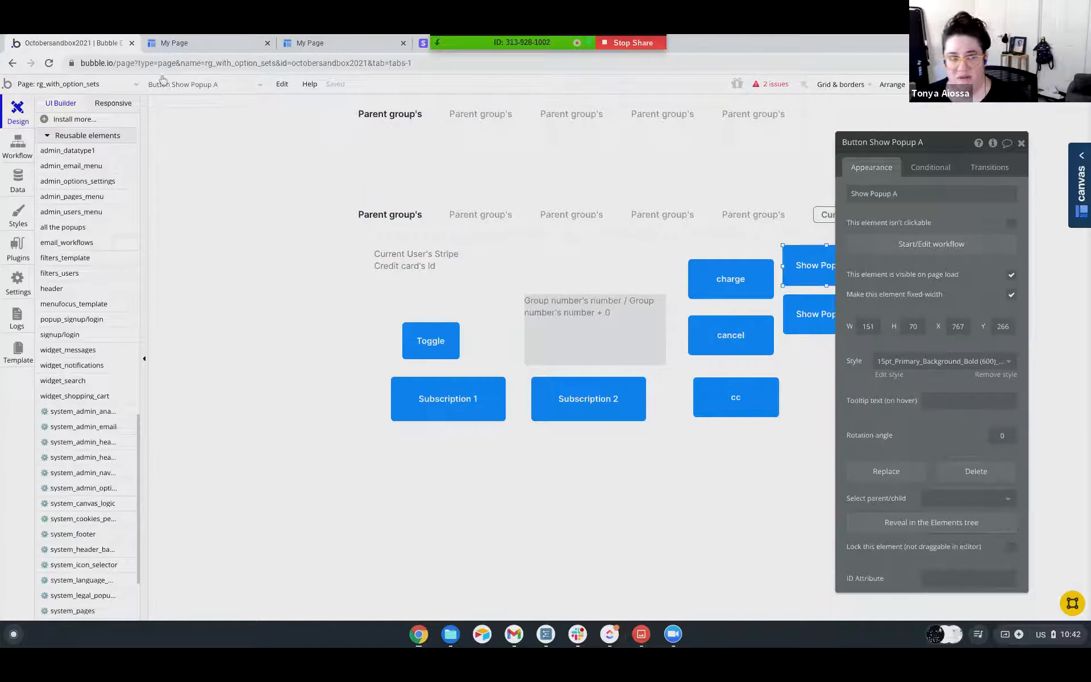
left_click(601, 49)
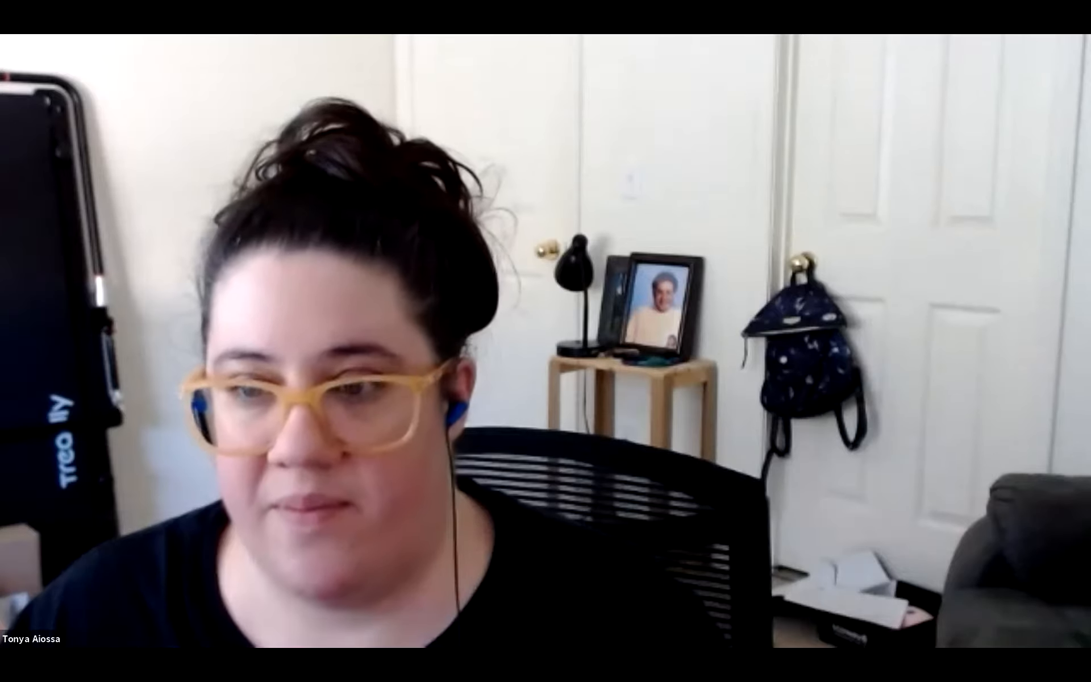
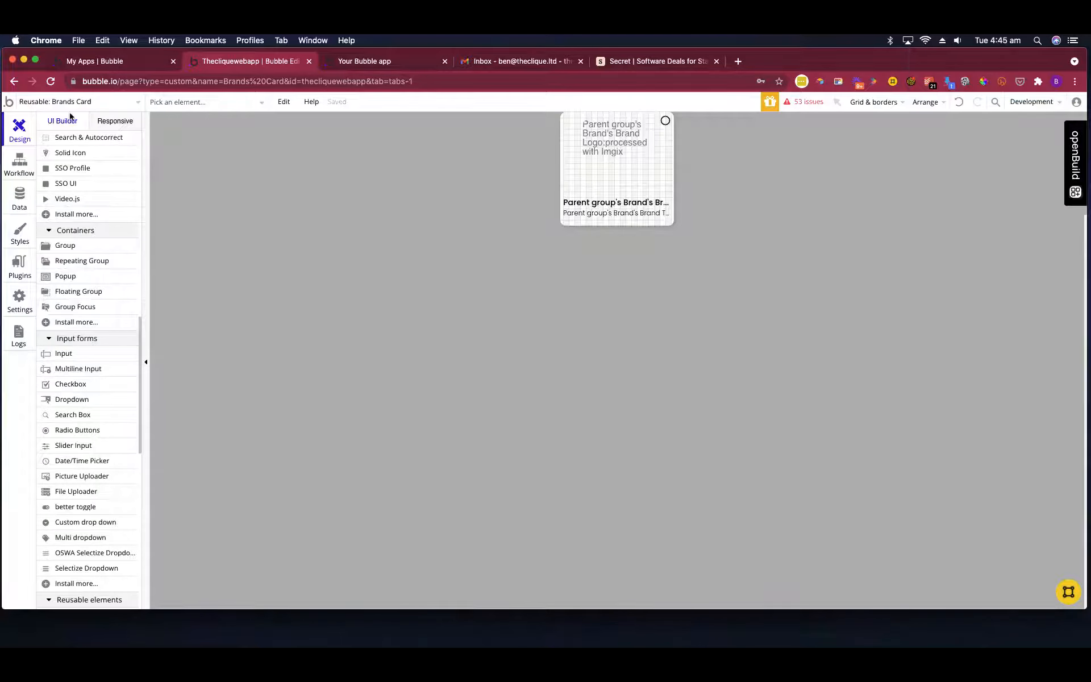
Open the application page in the design editor.
left_click(102, 107)
left_click(247, 144)
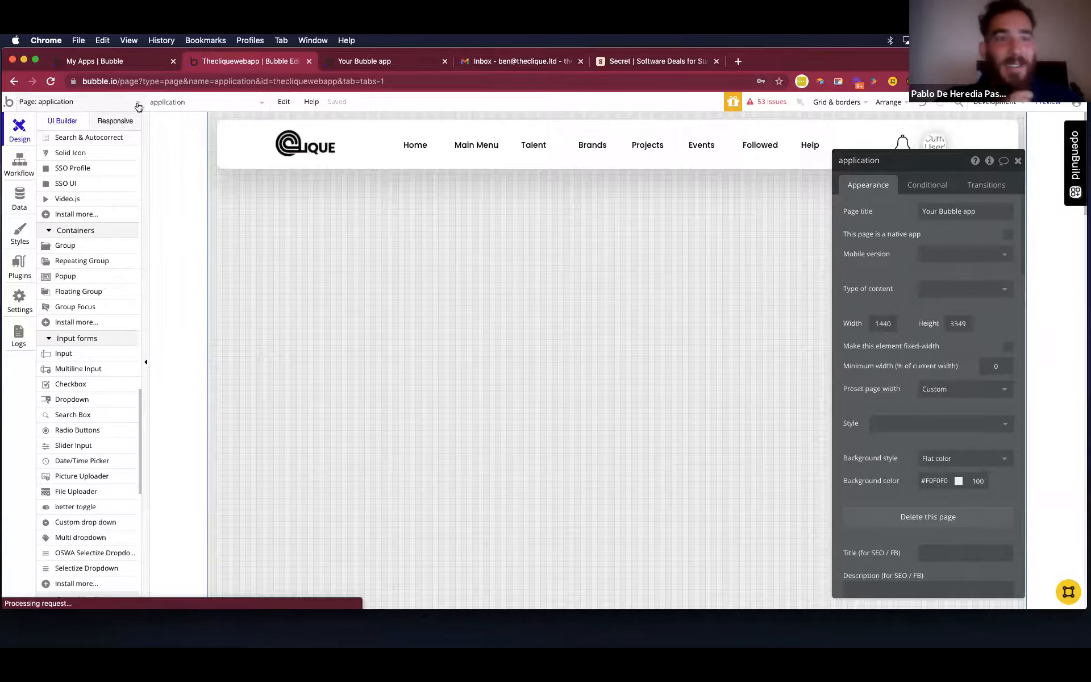
left_click(138, 104)
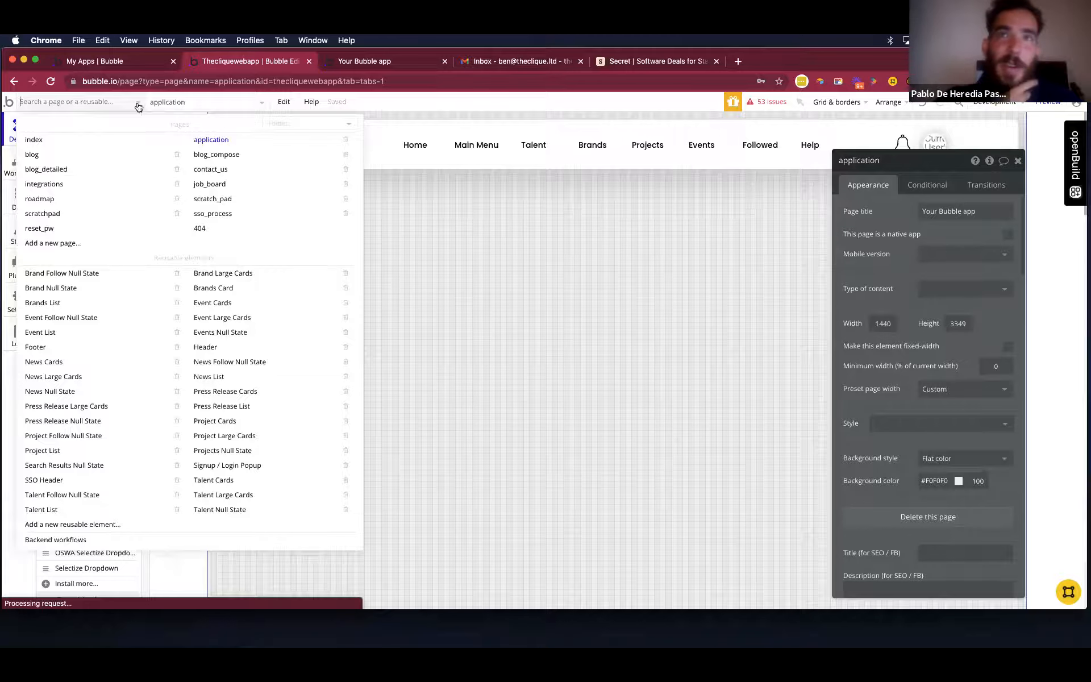
left_click(452, 247)
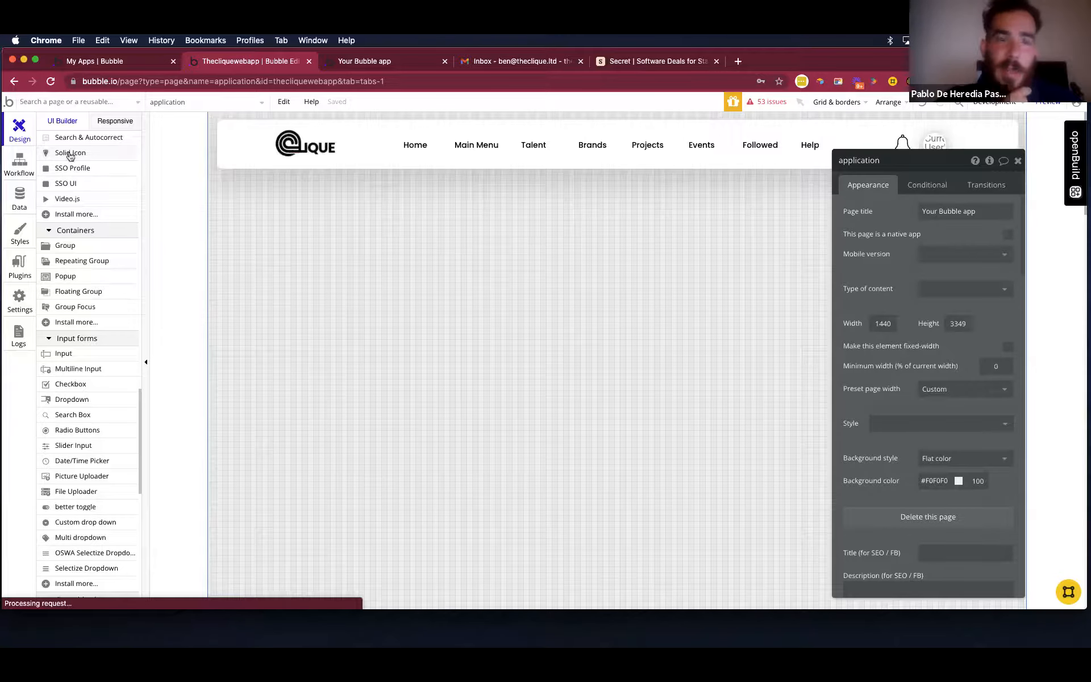
Make Group Dashboard Main and its nested Group Dashboard Talent visible on the application page canvas.
scroll(70, 156, "down", 10)
scroll(84, 267, "down", 5)
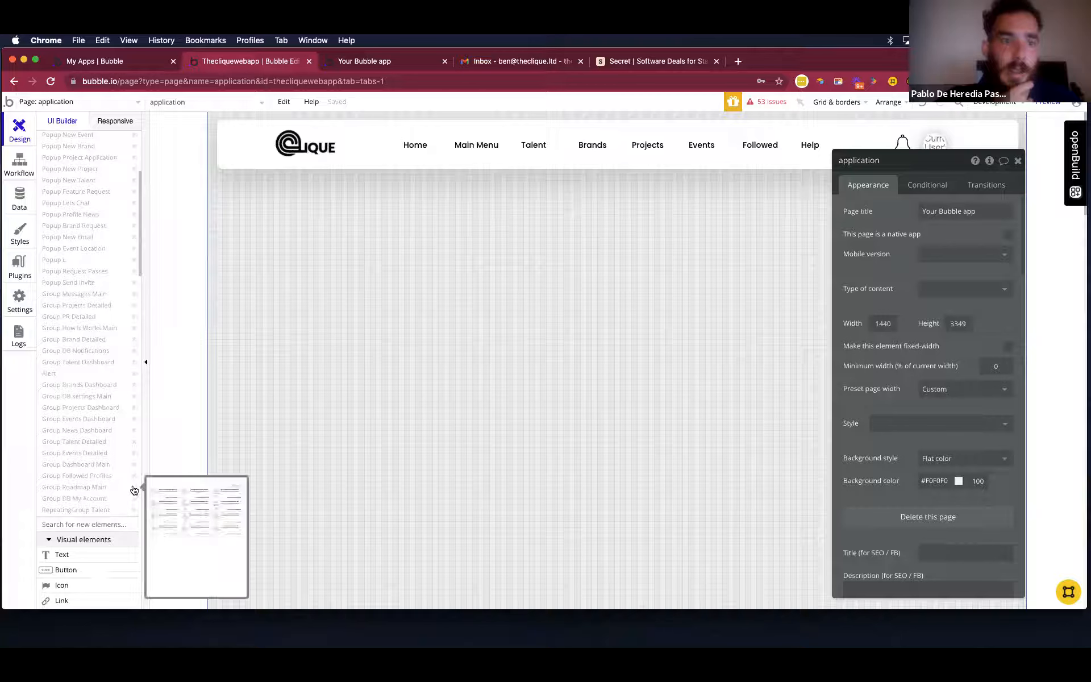
mouse_move(135, 480)
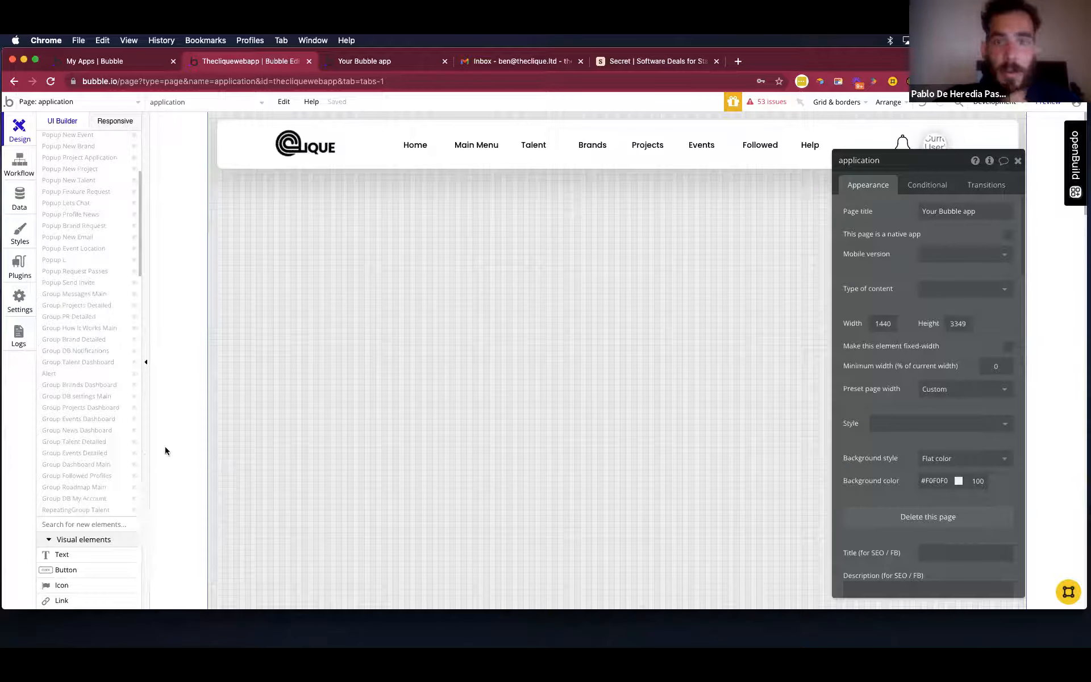
left_click(135, 464)
scroll(134, 468, "down", 1)
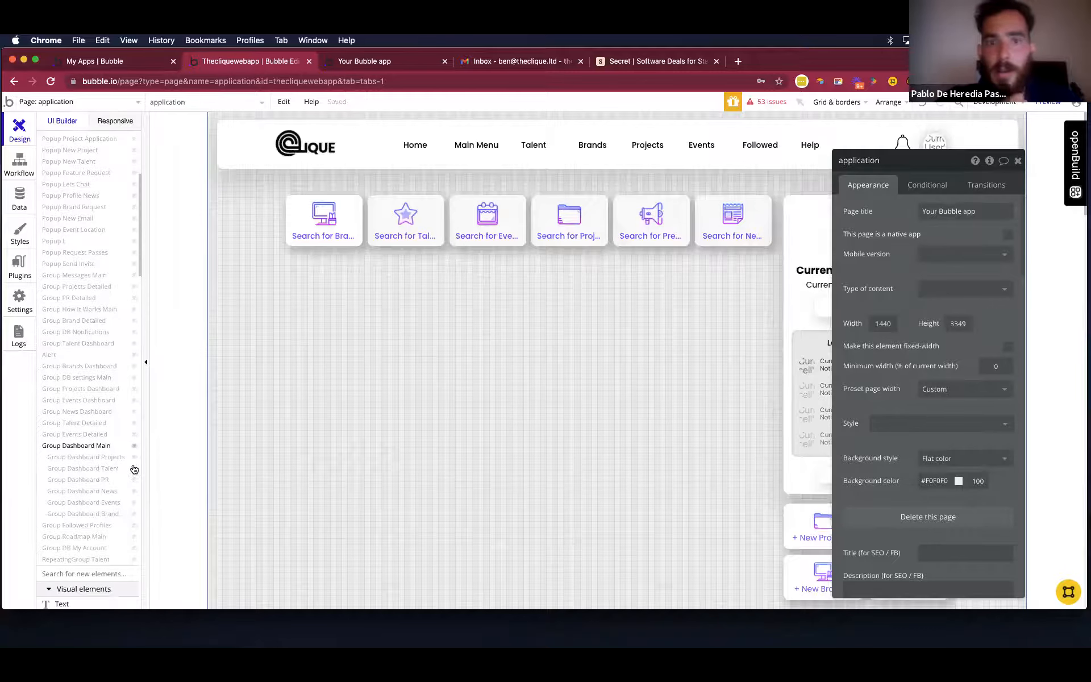
left_click(134, 470)
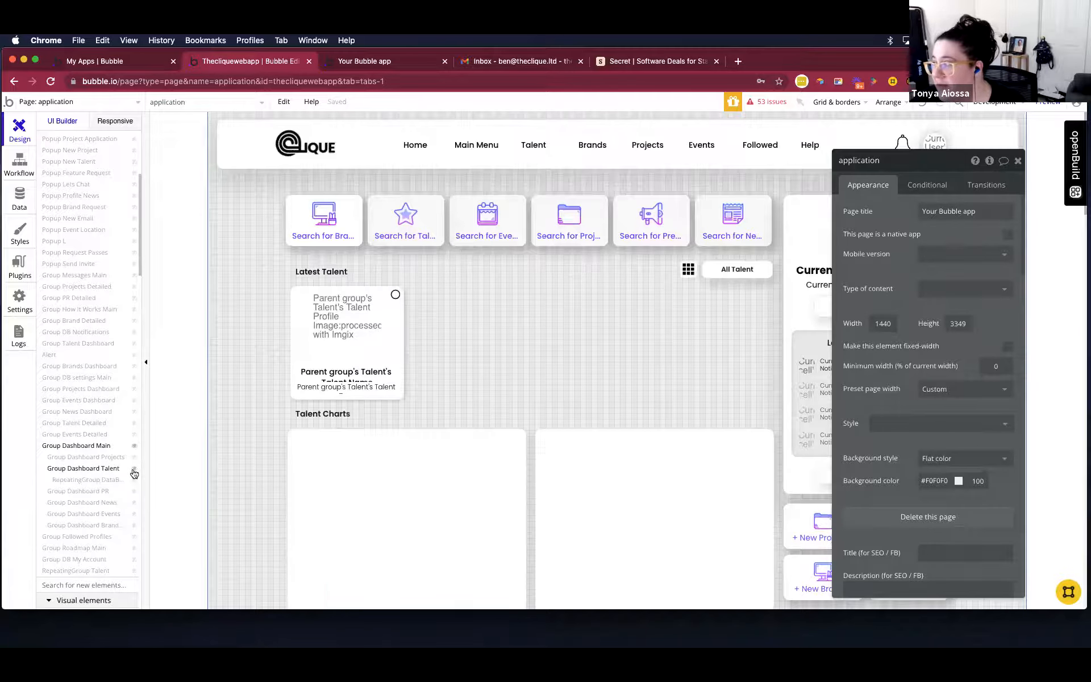
Inspect the properties of the Talent Cards reusable element and its parent RepeatingGroup Talent Card View.
left_click(402, 360)
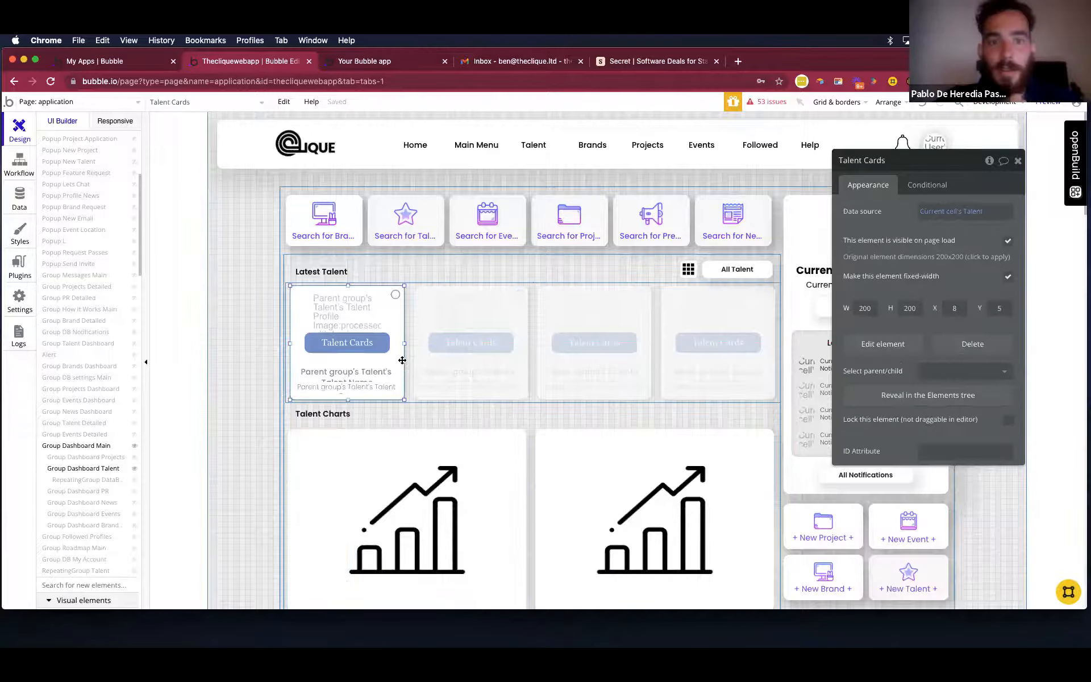
left_click(477, 364)
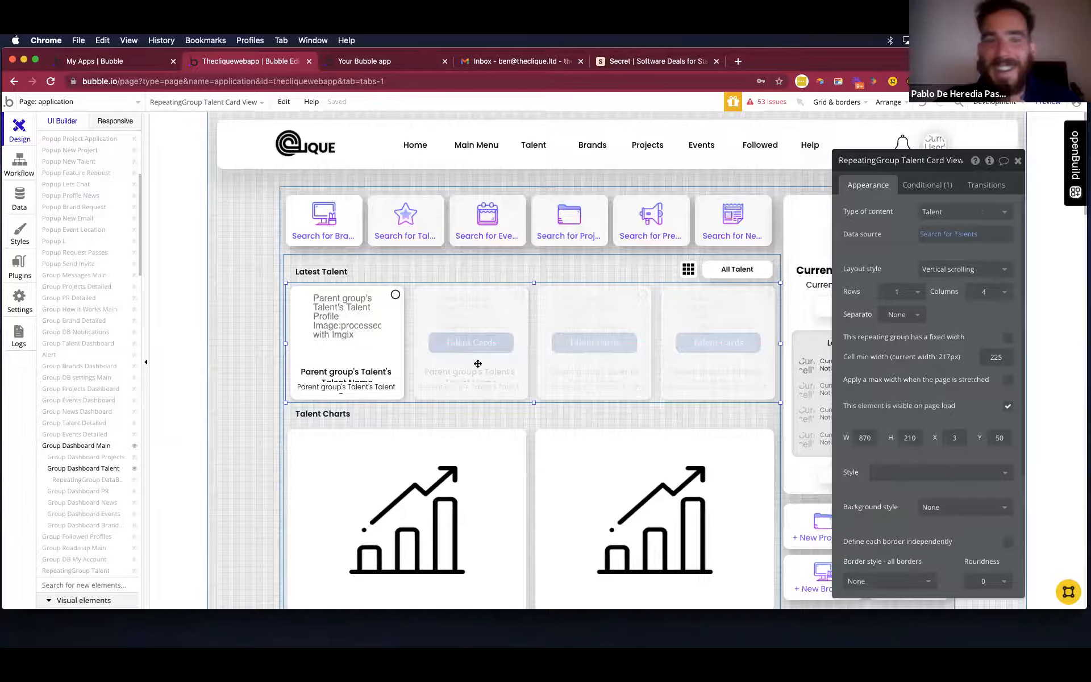
scroll(477, 363, "down", 2)
scroll(978, 417, "down", 3)
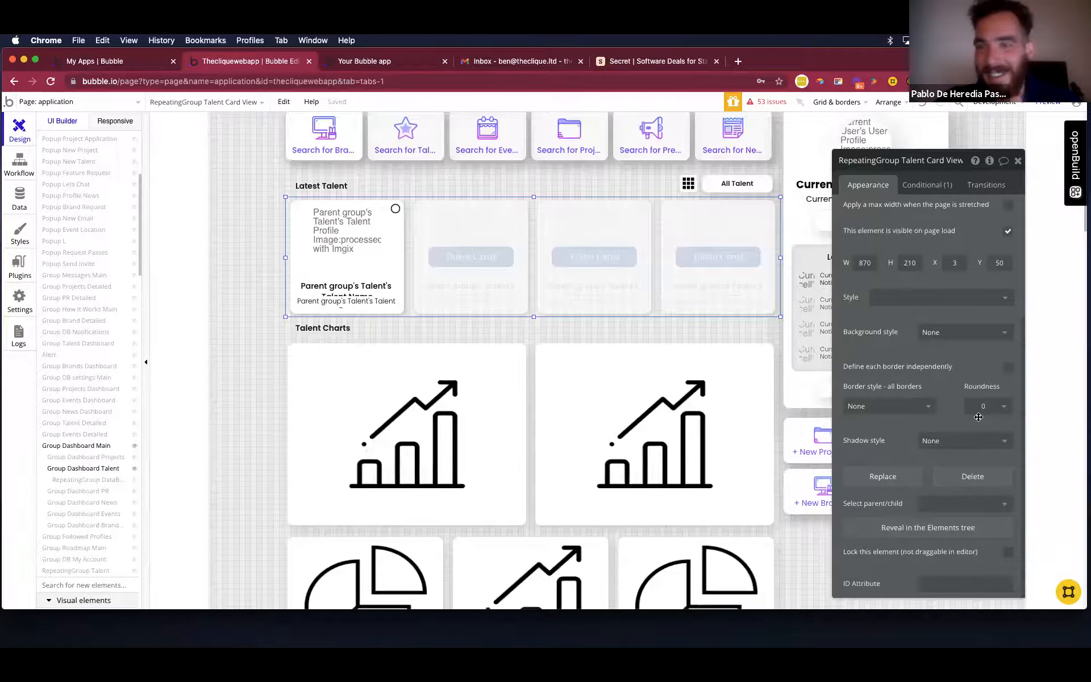
scroll(978, 417, "up", 3)
scroll(506, 282, "up", 2)
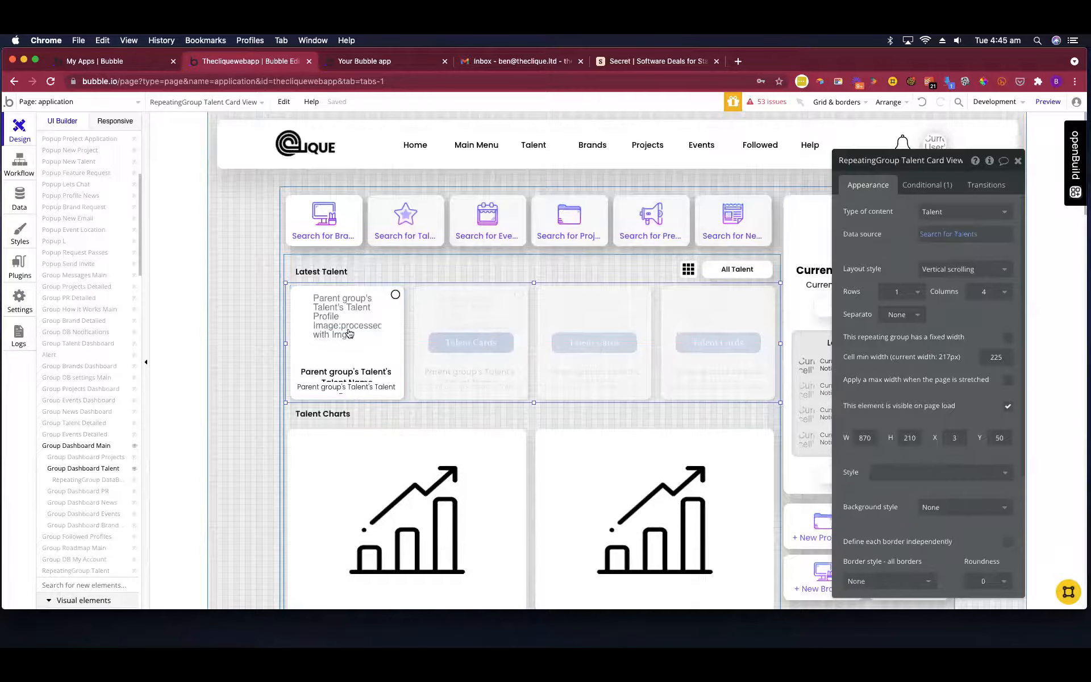
Wrap the Talent Cards element in a group with content type Talent and data source Current cell's Talent.
left_click(386, 372)
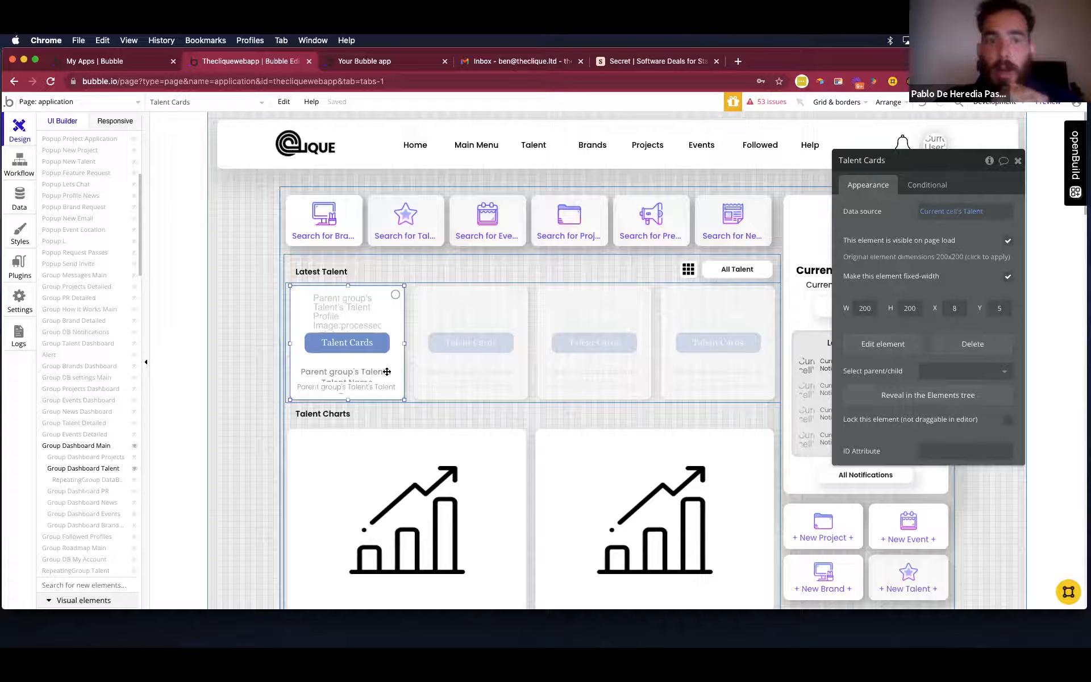
left_click_drag(387, 372, 400, 363)
right_click(400, 363)
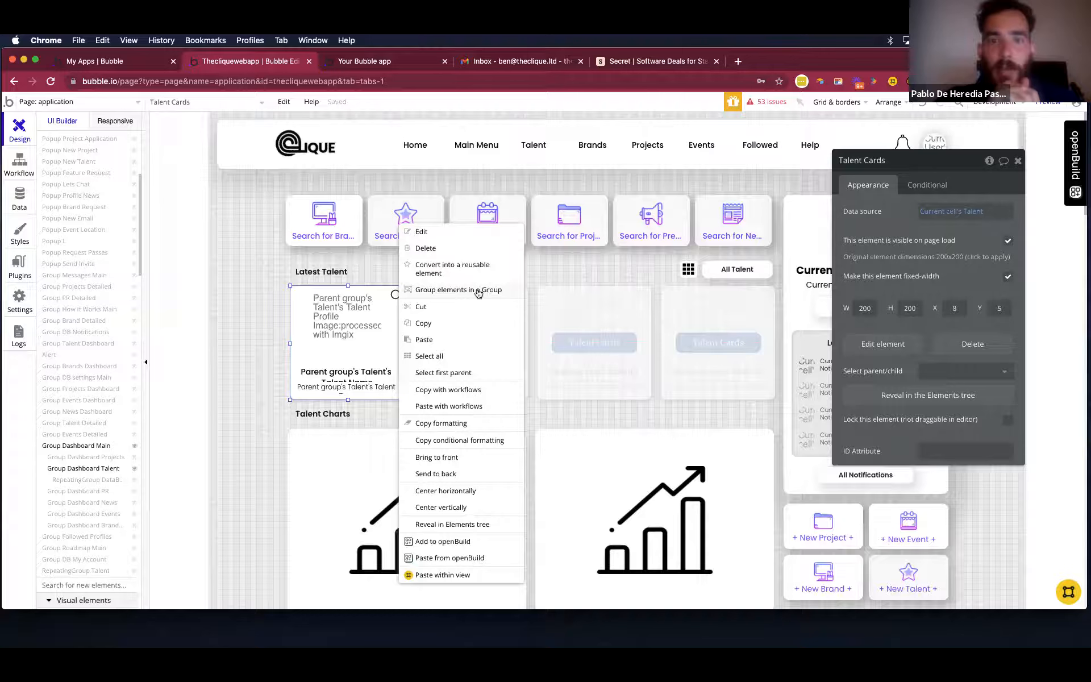
left_click(534, 324)
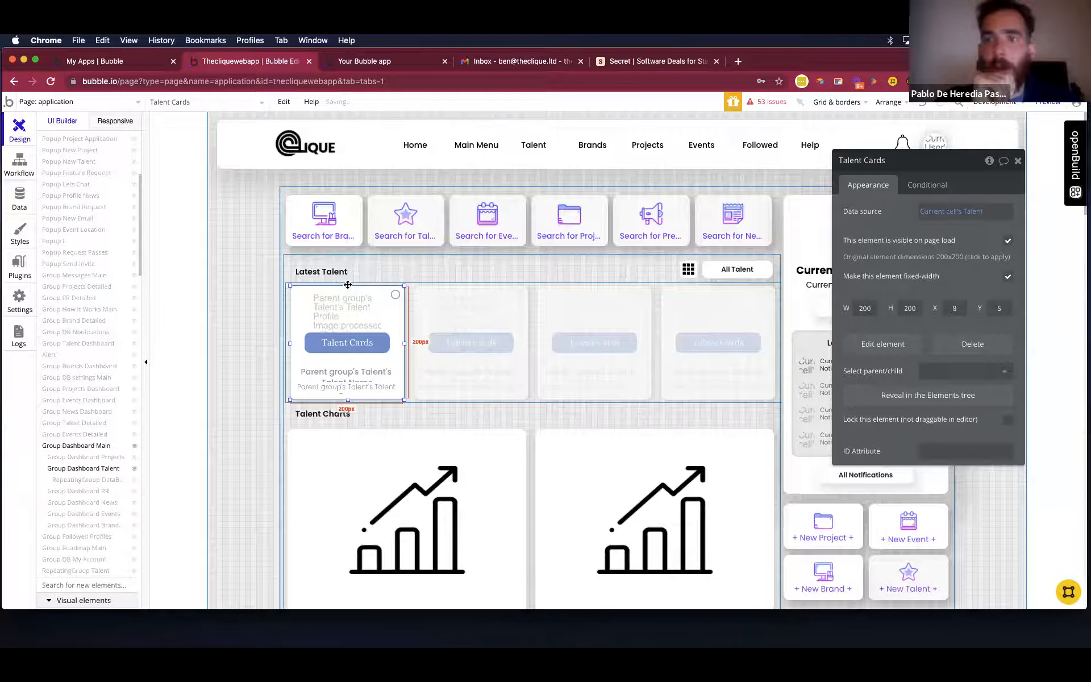
left_click(458, 317)
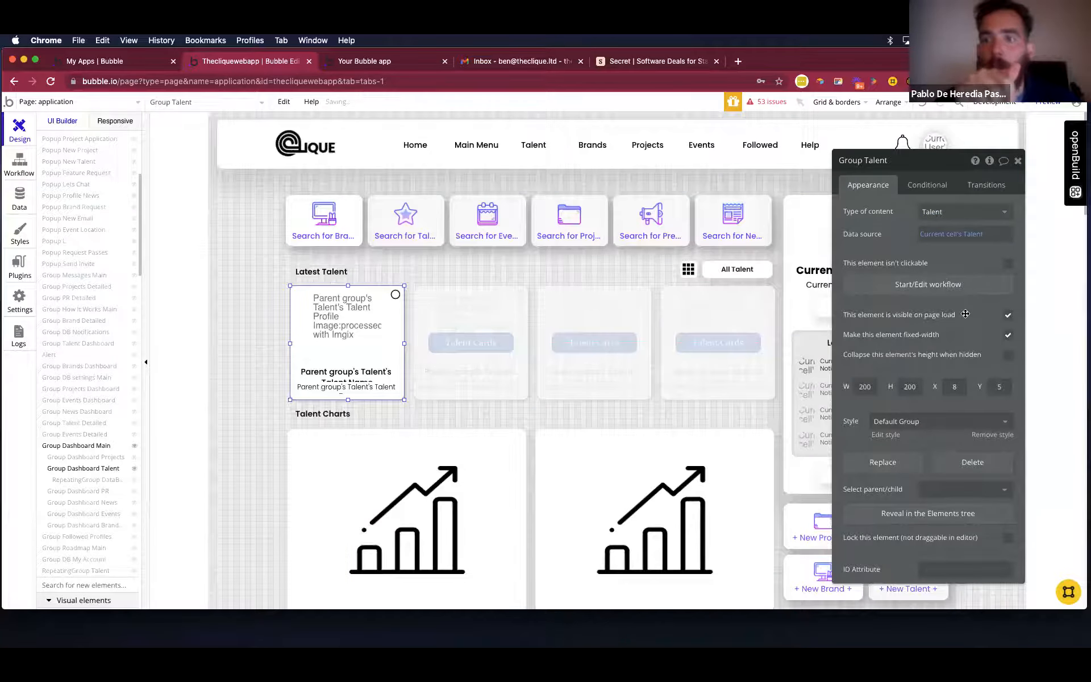
Create a workflow for a click on the group around the talent card and add a Show element action.
left_click(961, 295)
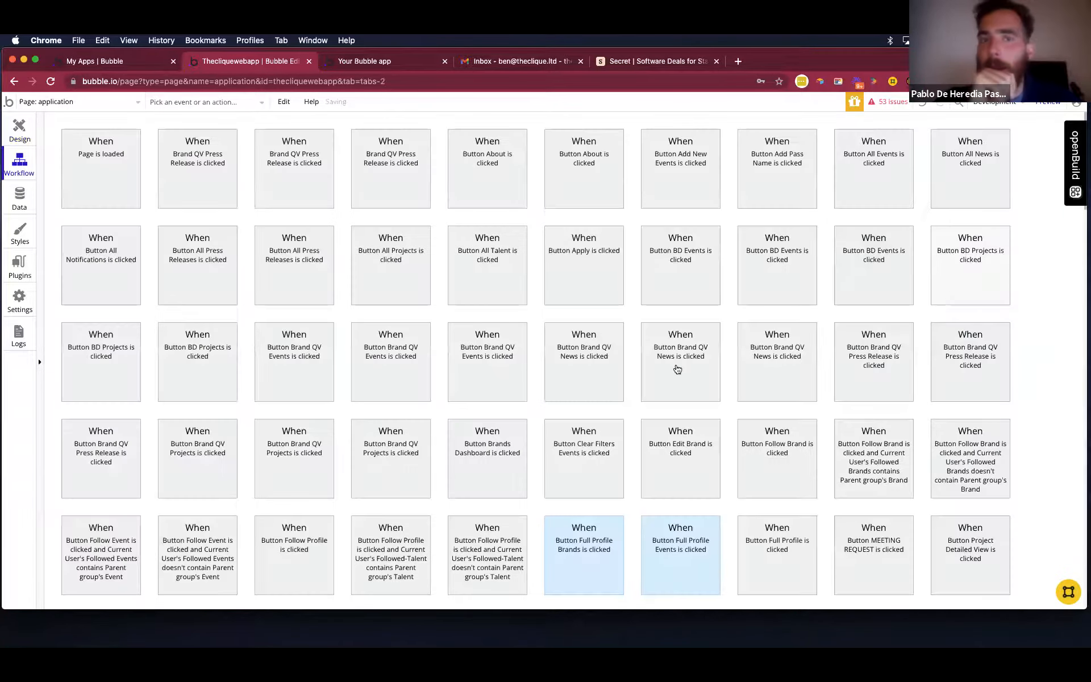
scroll(665, 349, "down", 2)
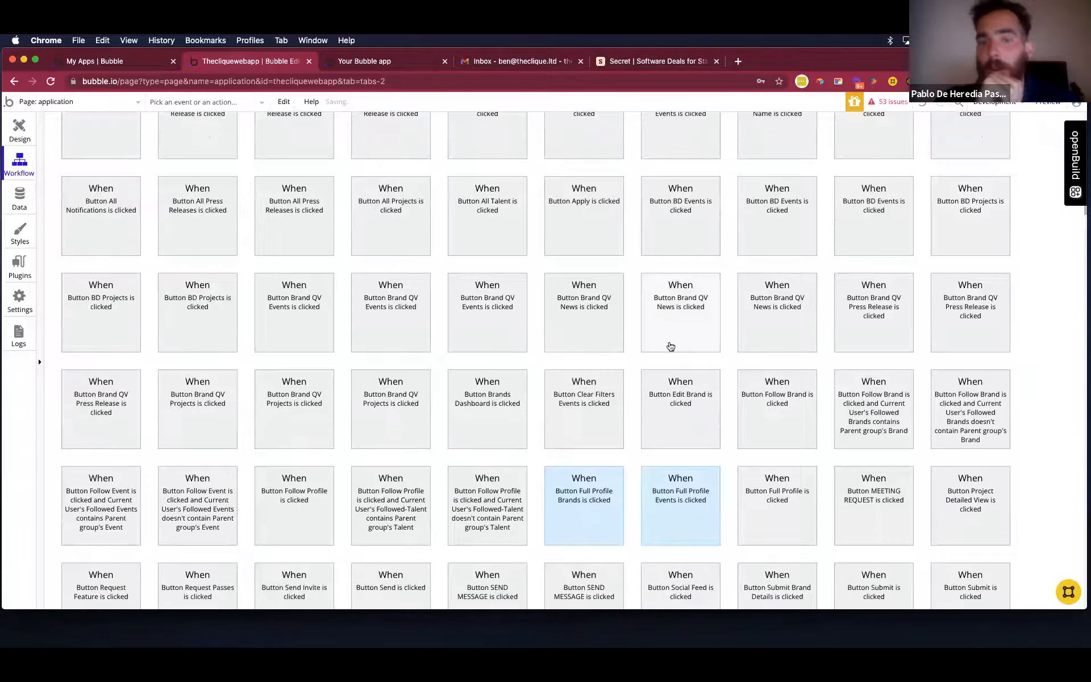
scroll(671, 346, "down", 15)
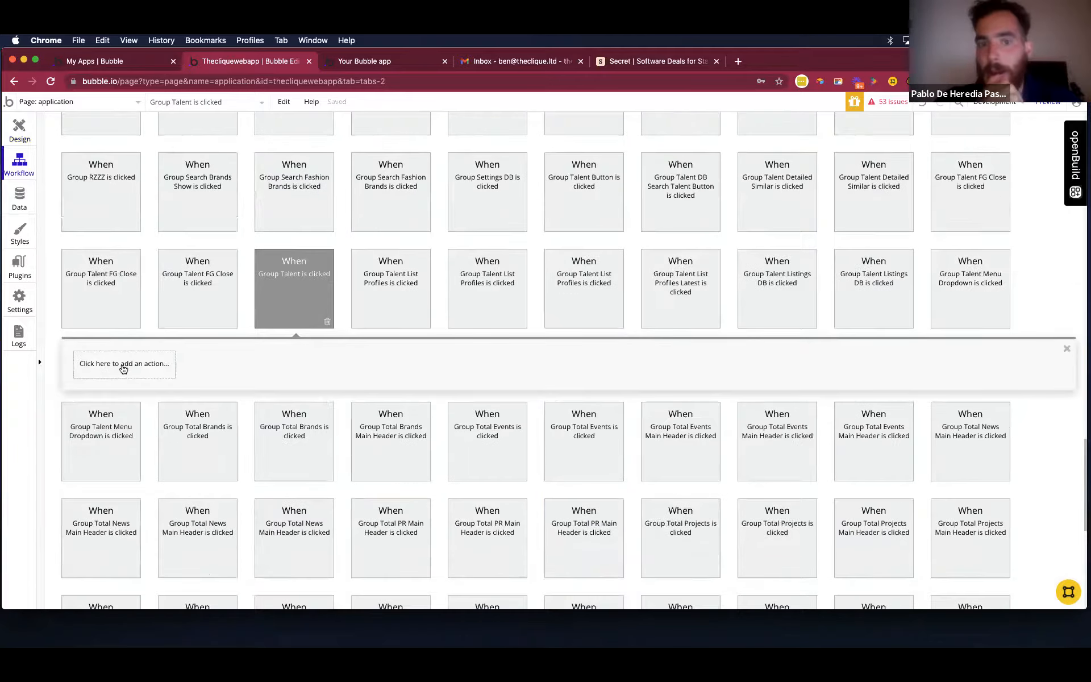
left_click(123, 366)
scroll(69, 426, "down", 3)
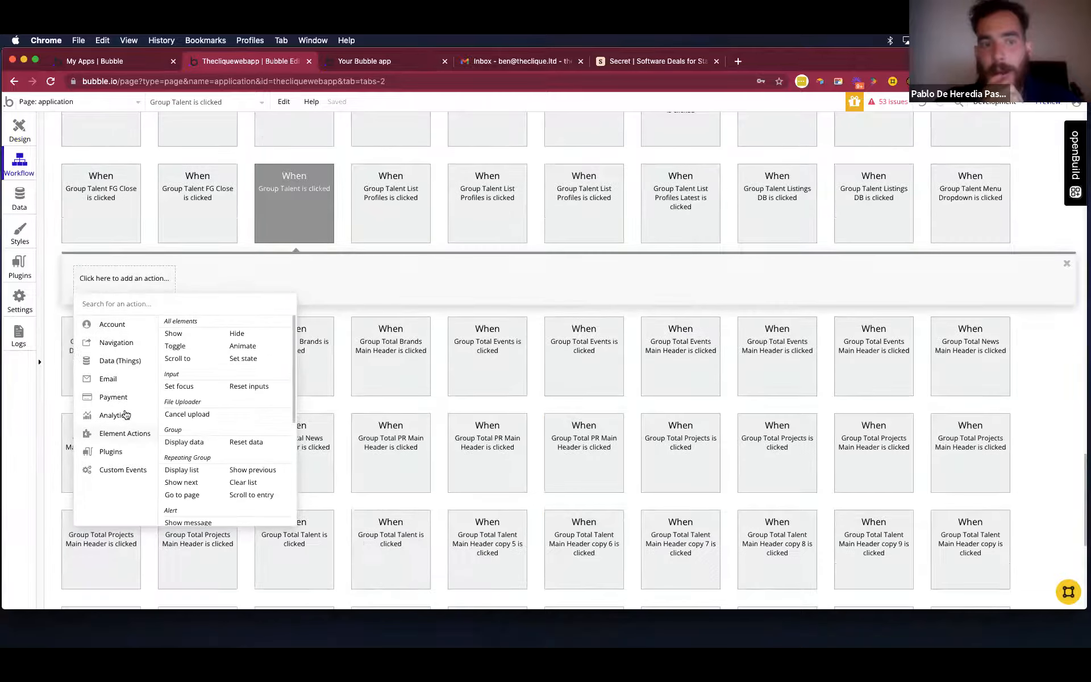
mouse_move(130, 430)
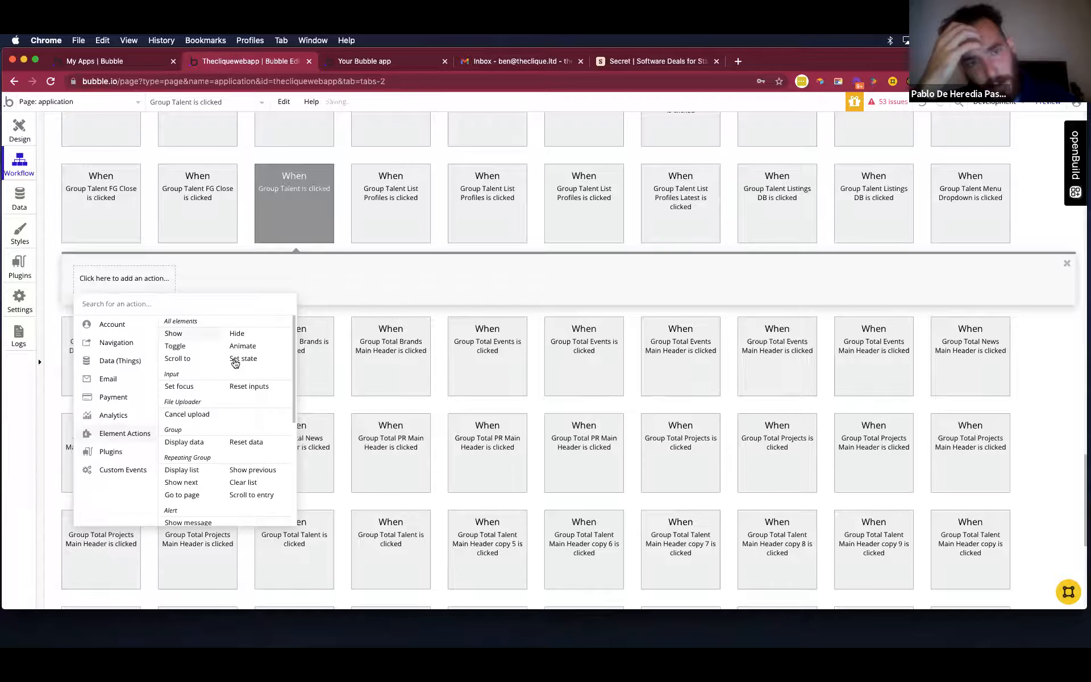
left_click(173, 333)
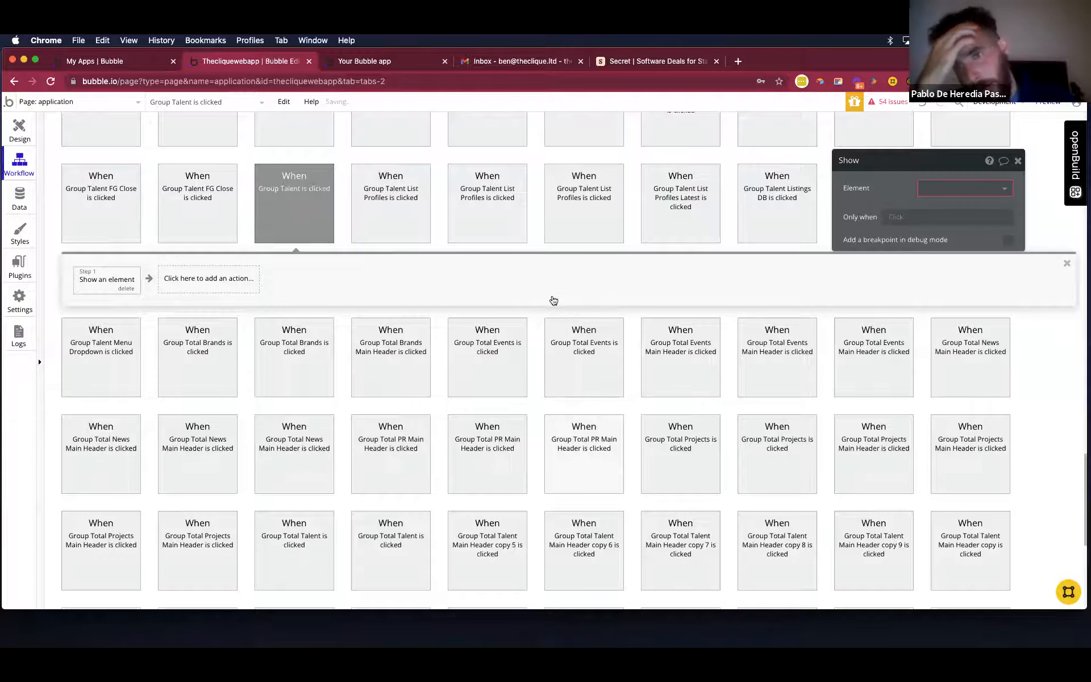
scroll(472, 294, "up", 1)
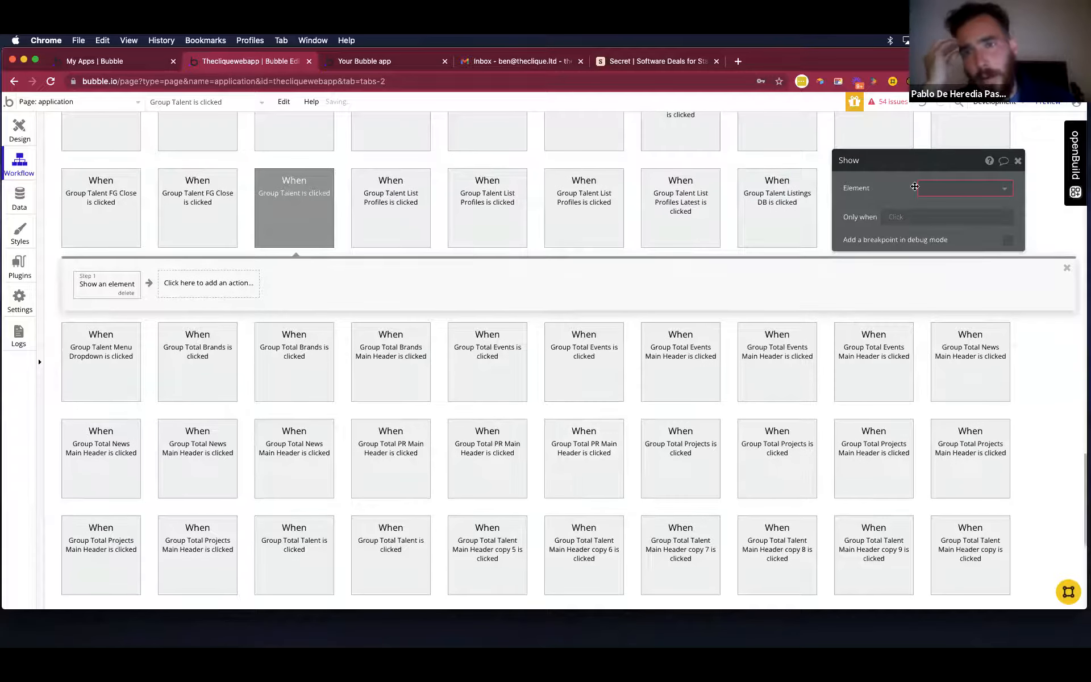
Set the Show action's element to FloatingGroup Talent Quick View and return to the page design.
left_click(954, 186)
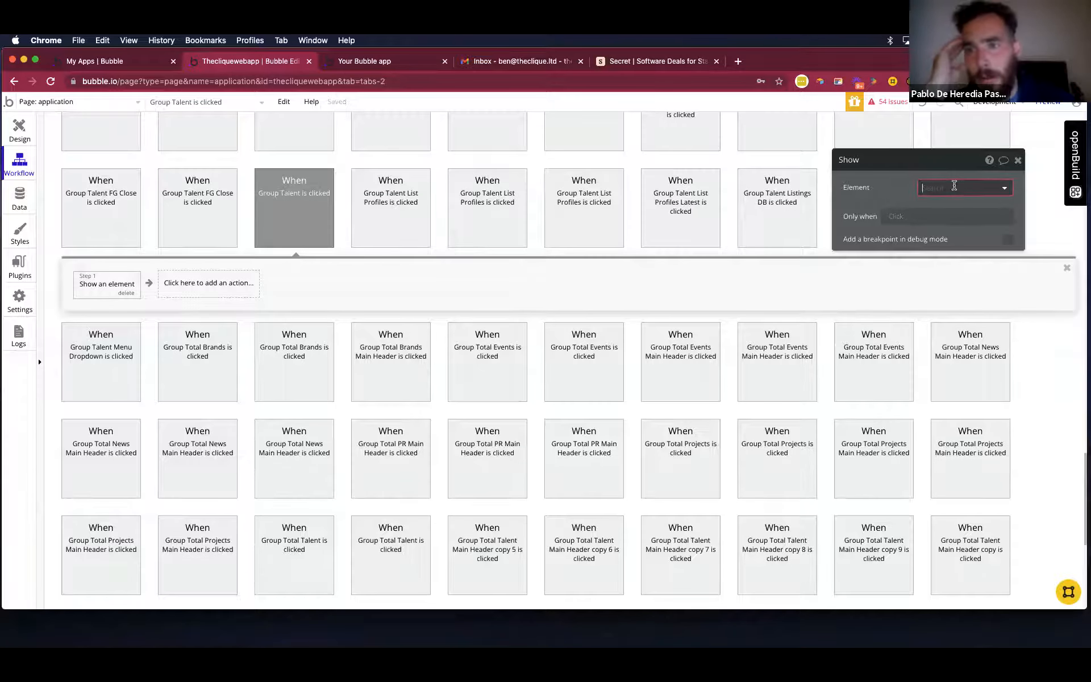
type("talent")
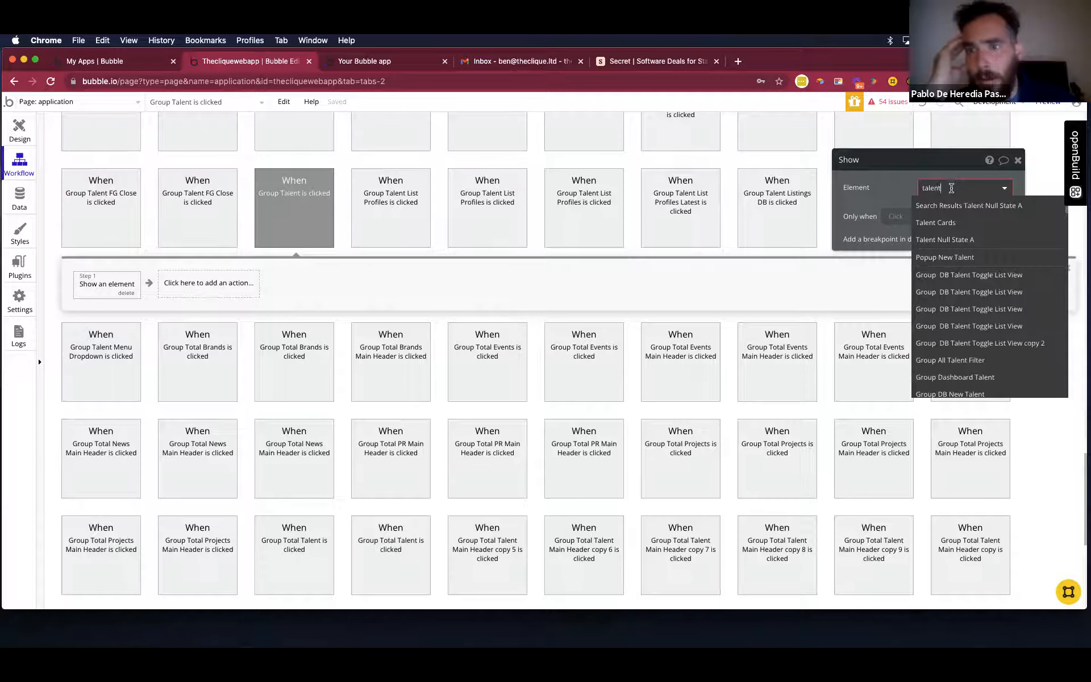
mouse_move(1006, 258)
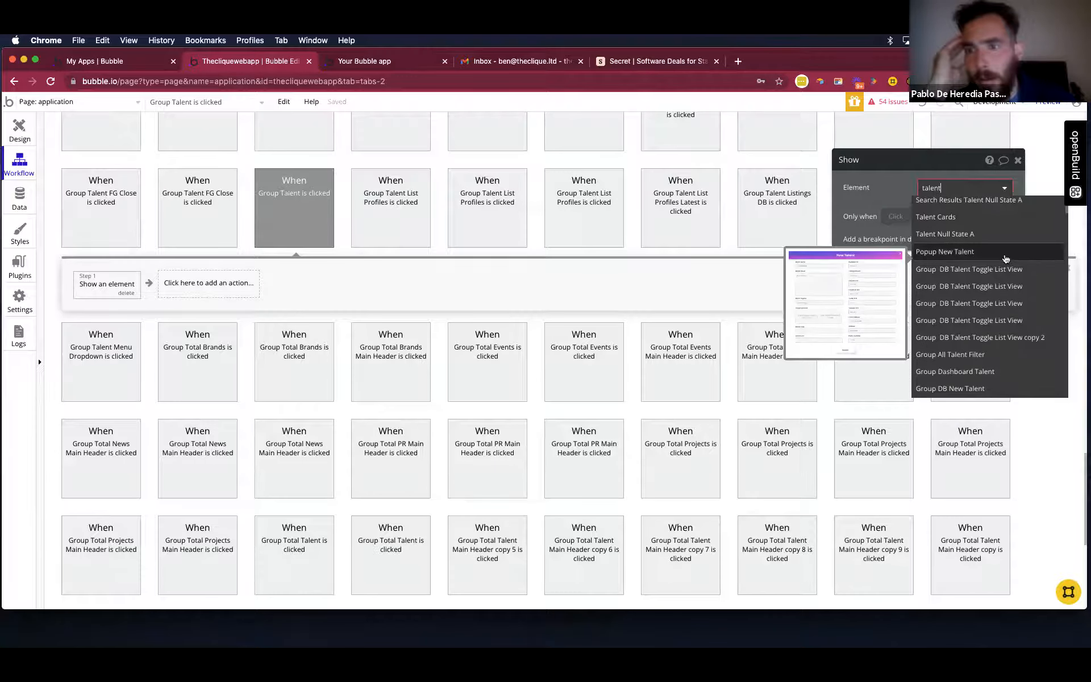
key("ctrl+a")
type("float")
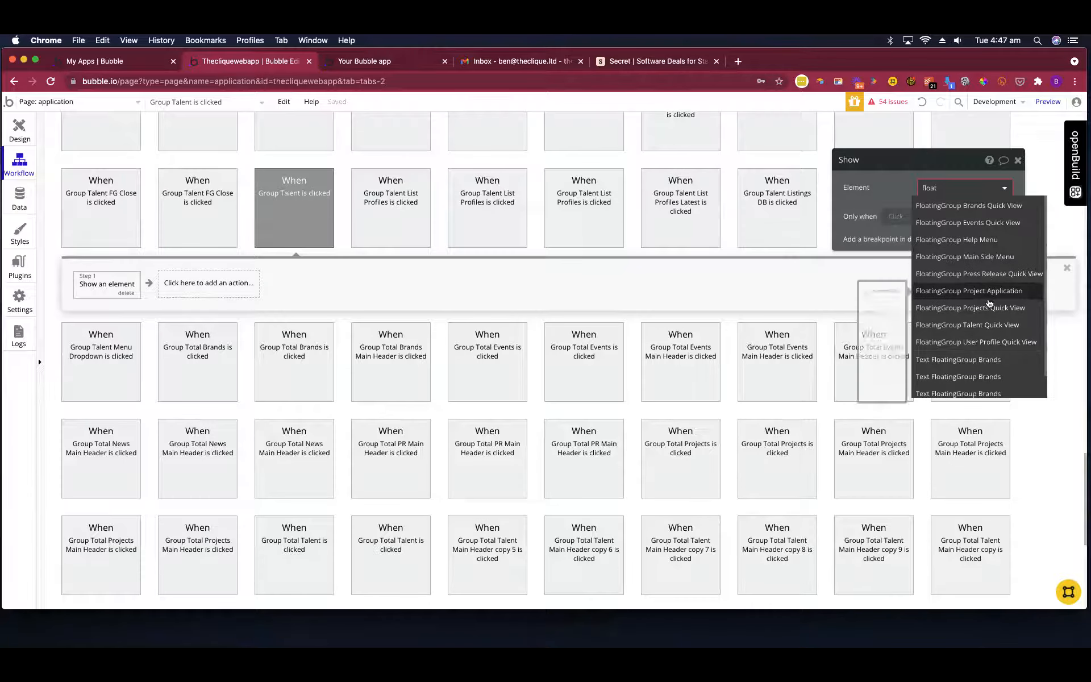
left_click(988, 323)
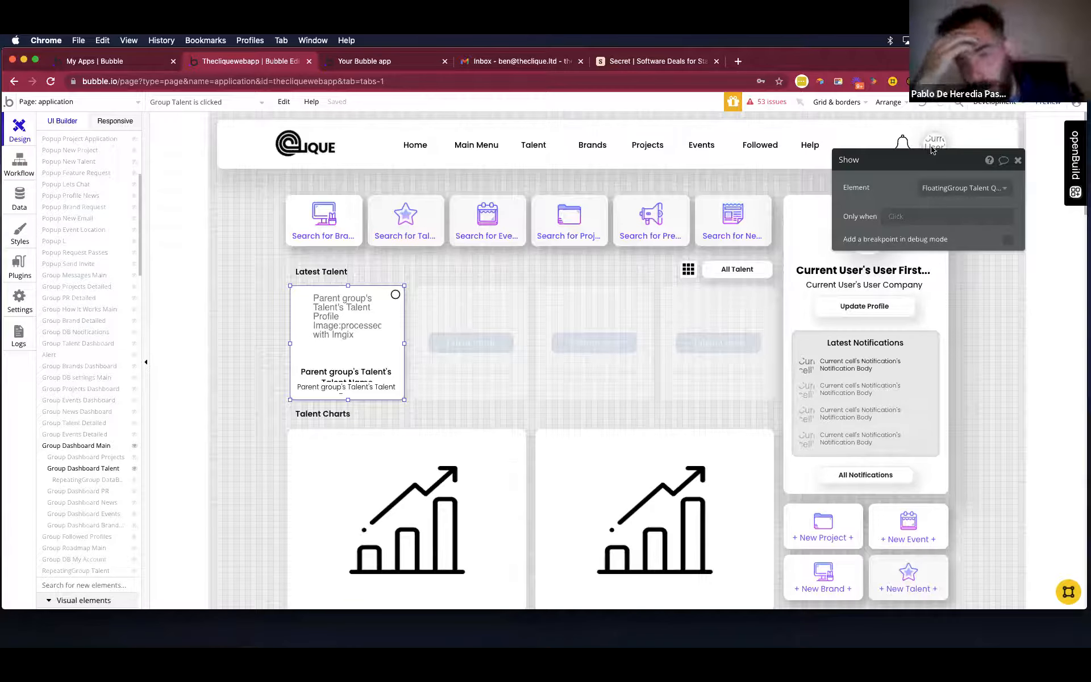
left_click_drag(930, 146, 921, 164)
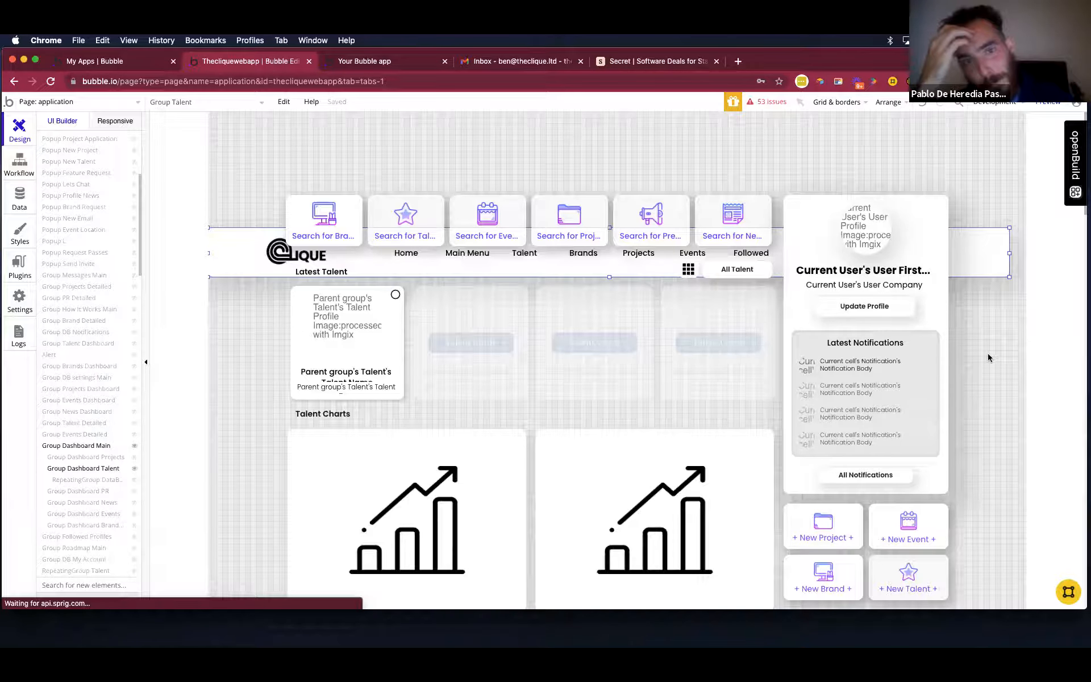
Switch to the running application page preview and refresh it to the latest version.
left_click(398, 63)
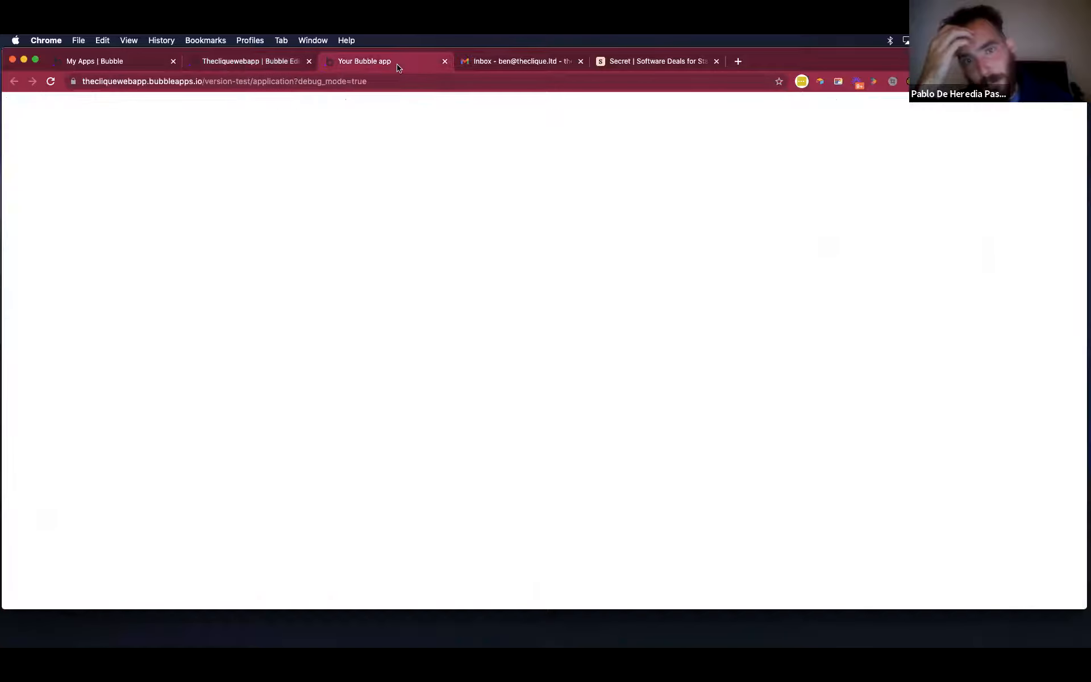
left_click(372, 103)
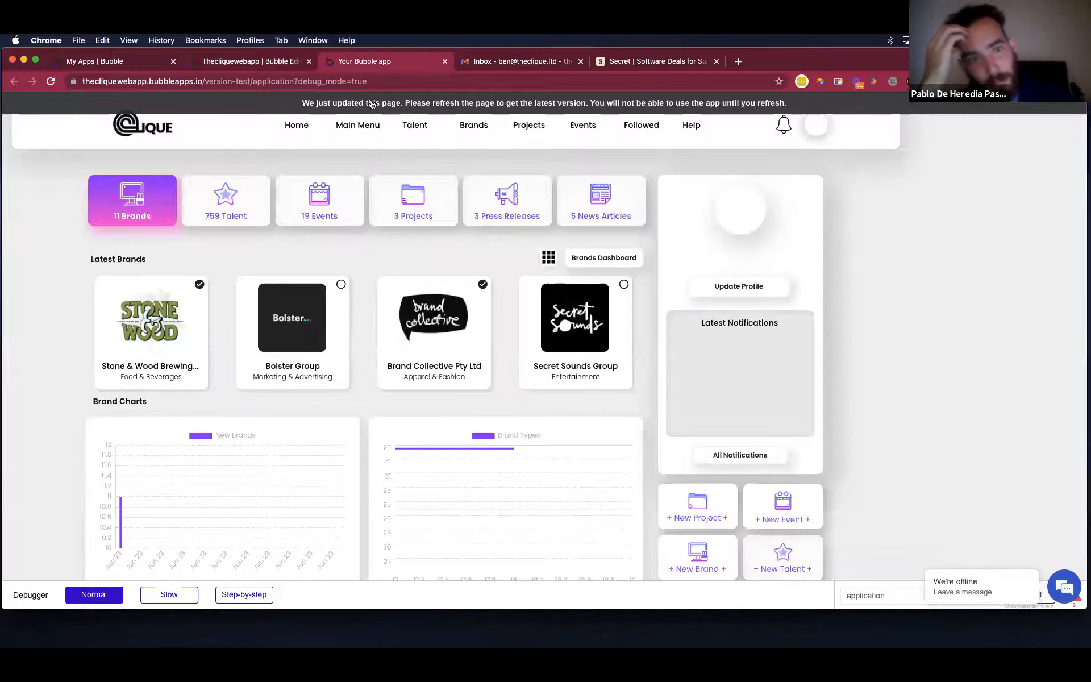
left_click(275, 61)
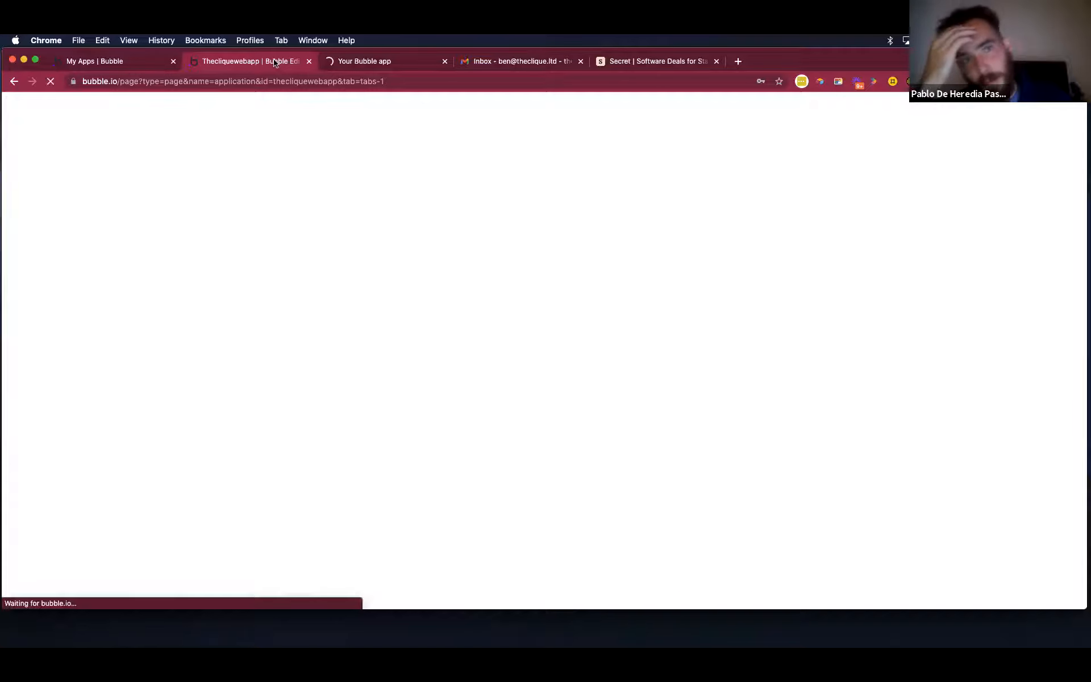
left_click(393, 61)
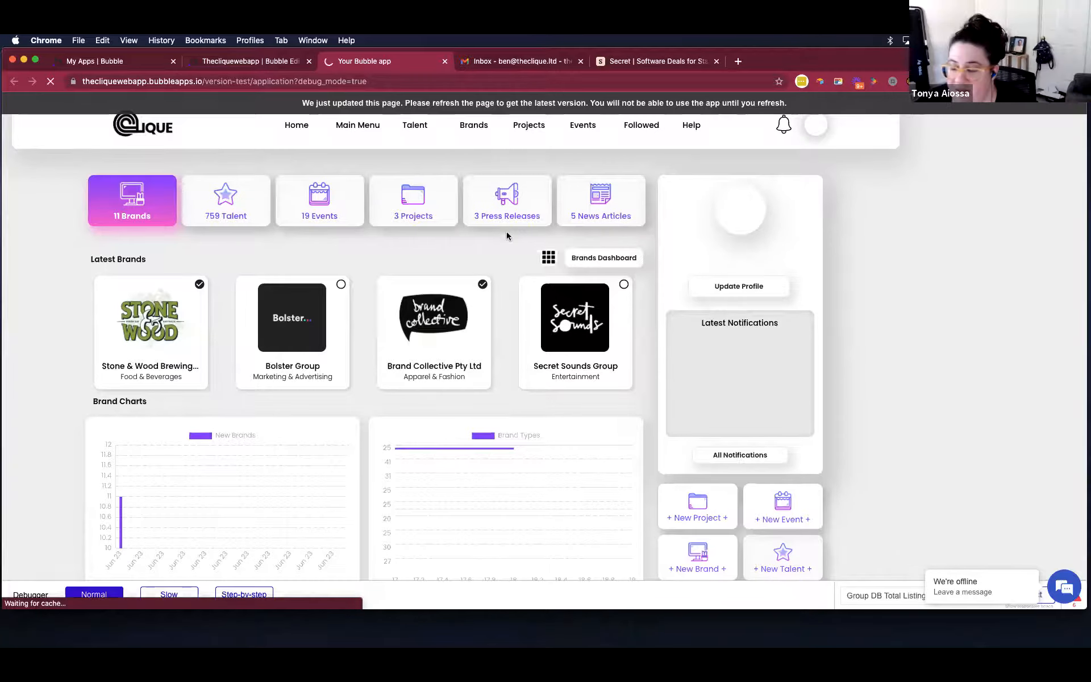
Test the card click in the preview by showing the Talent category and opening the DMAs card's quick view.
scroll(506, 231, "down", 2)
scroll(507, 235, "up", 2)
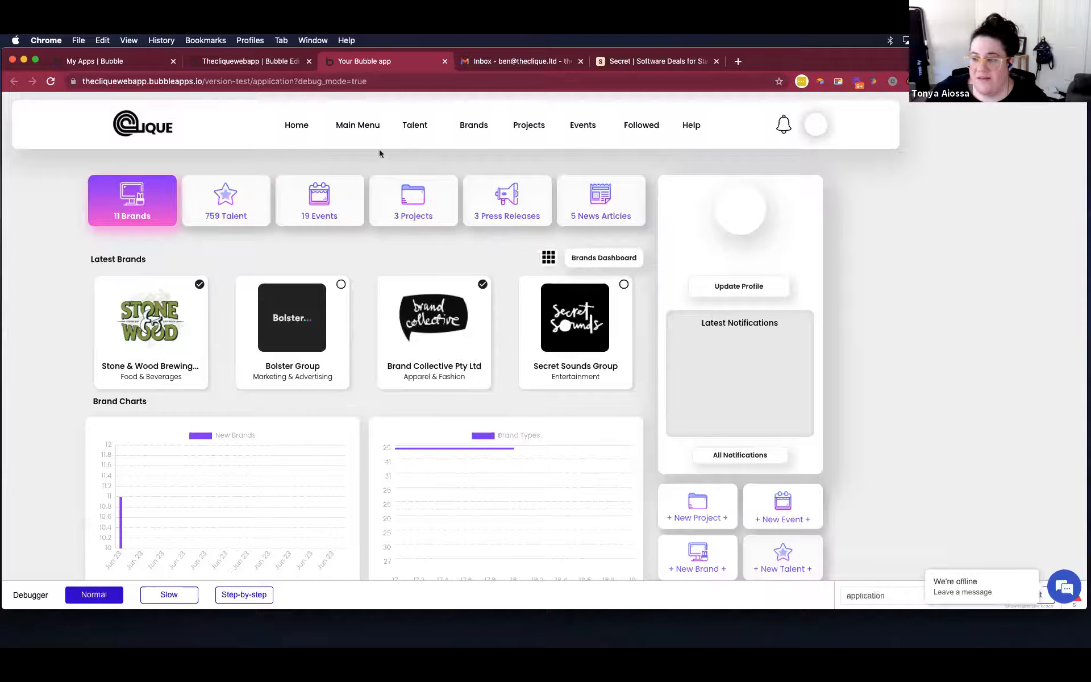
left_click(225, 200)
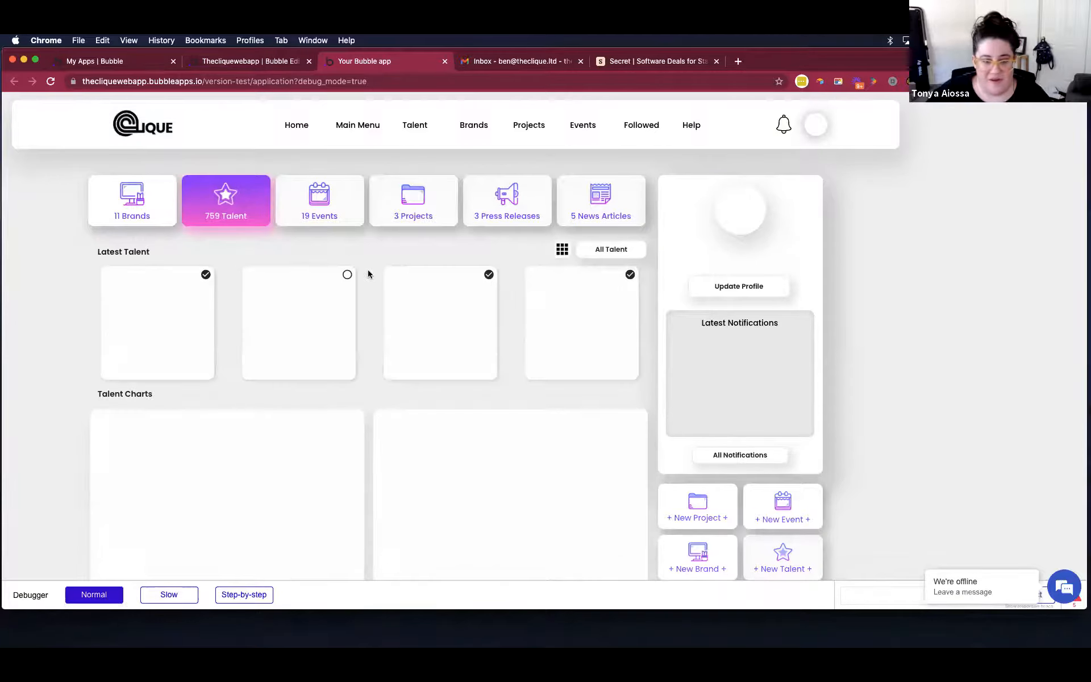
left_click(193, 315)
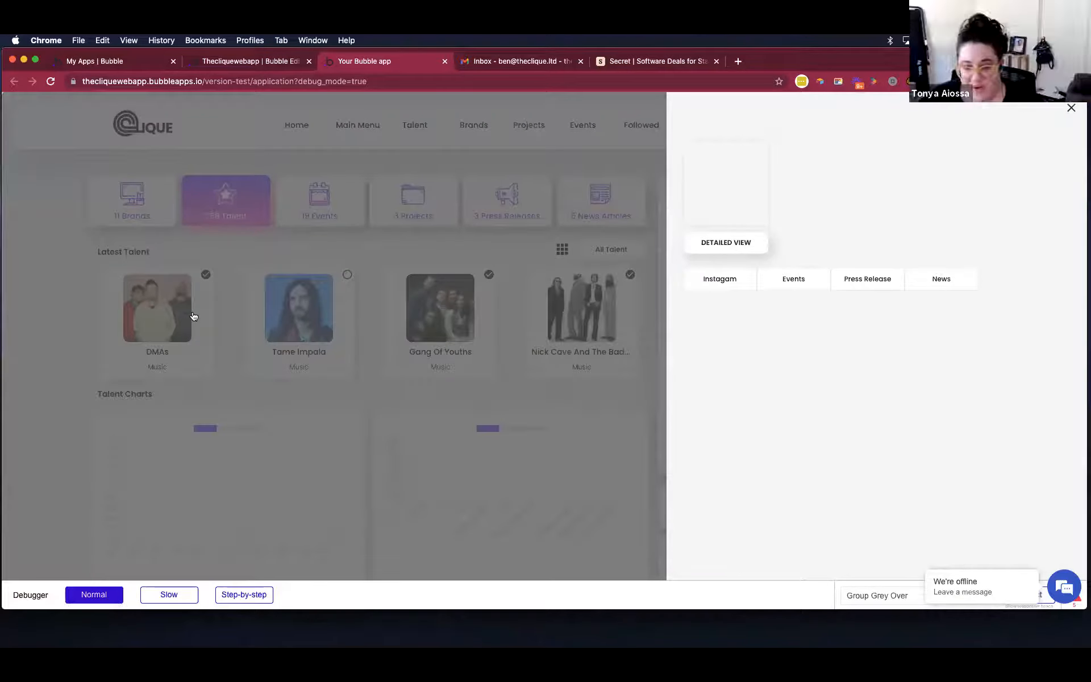
Close the talent quick view in the preview and switch back to the Bubble editor.
left_click(194, 316)
left_click(280, 312)
left_click(281, 312)
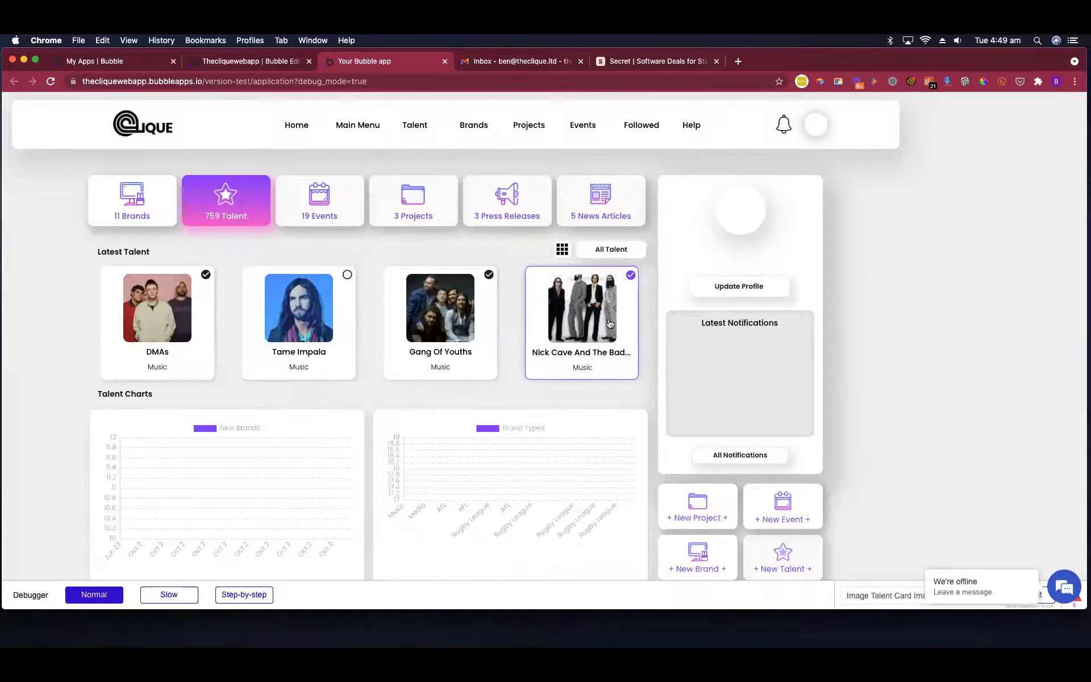
left_click(263, 65)
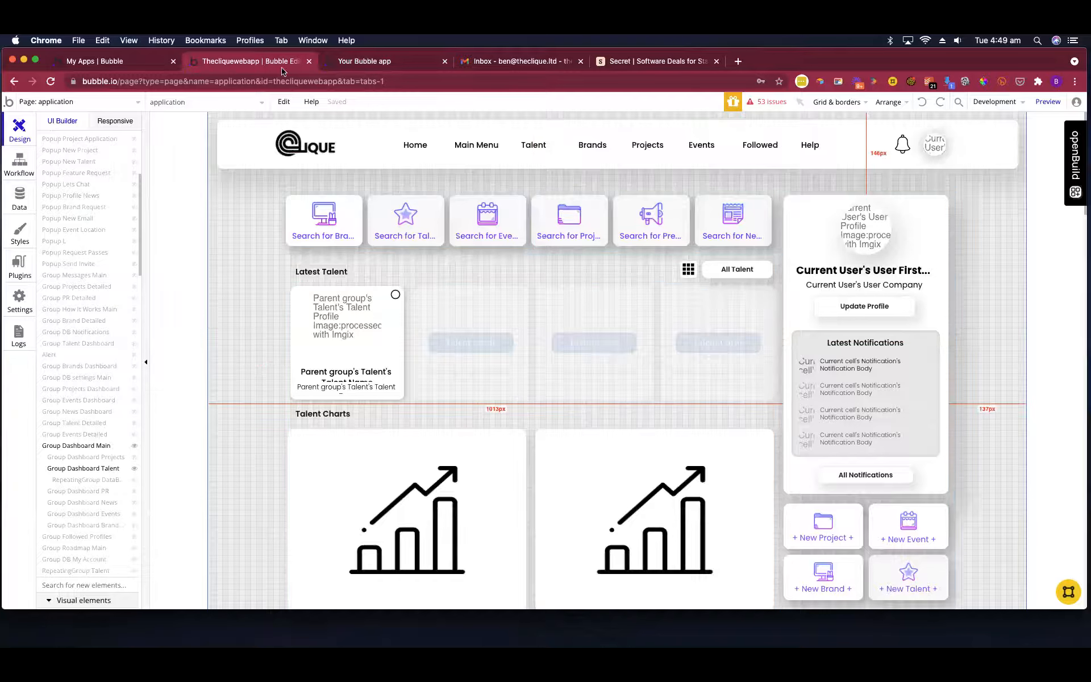
Examine the properties of the Talent Cards element and the repeating group around it in the Latest Talent section.
left_click(406, 330)
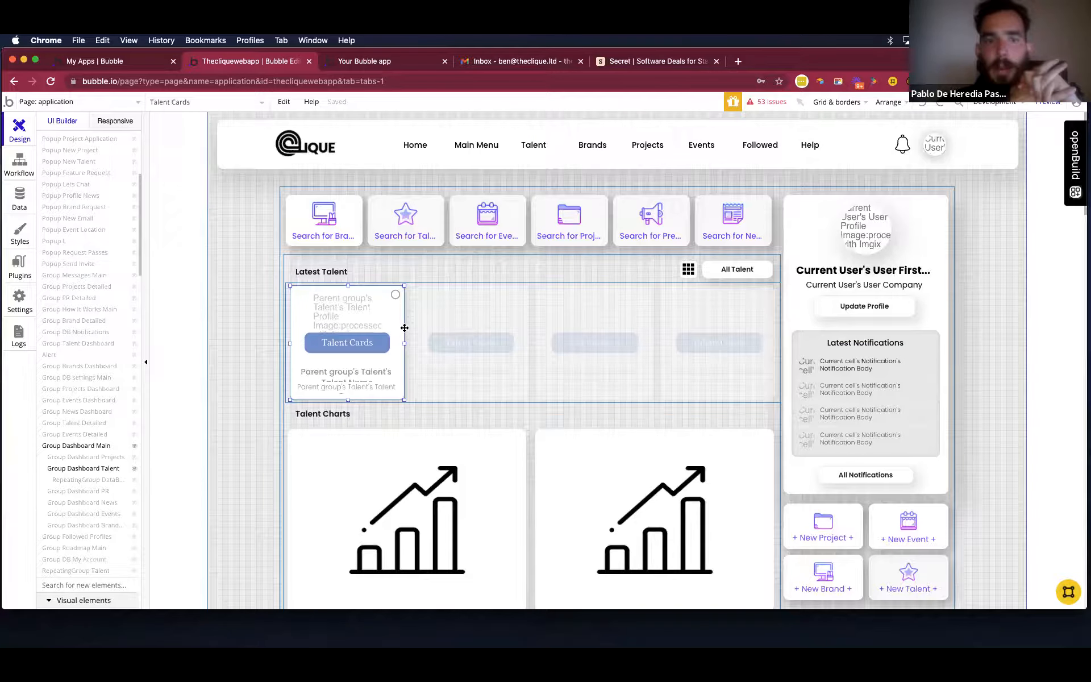
double_click(405, 328)
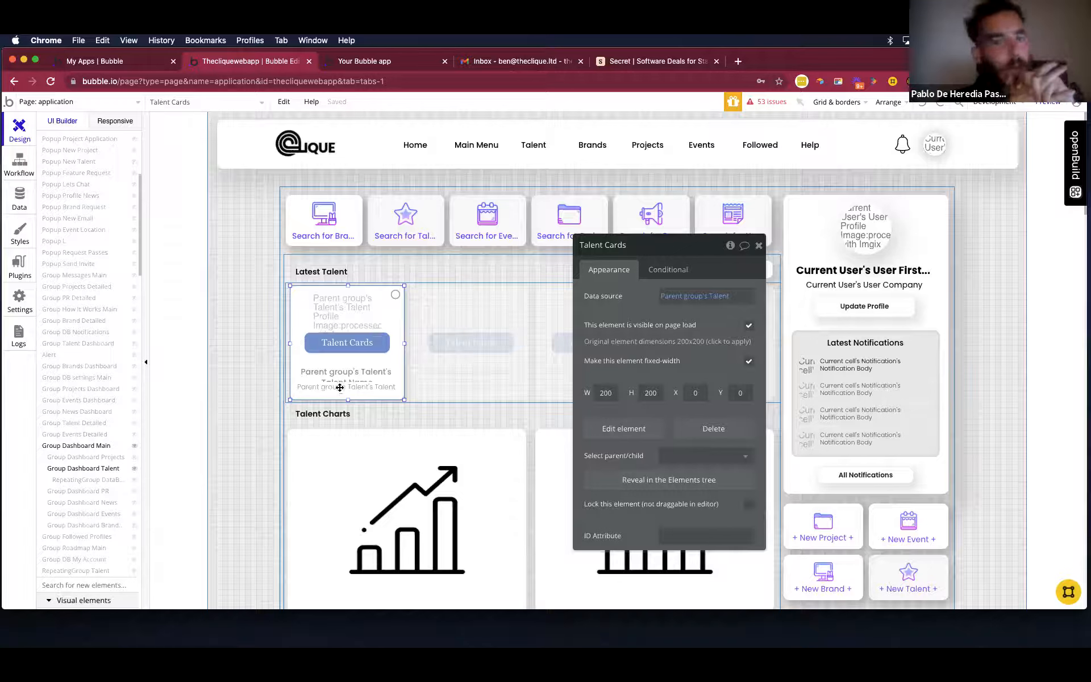
left_click(278, 334)
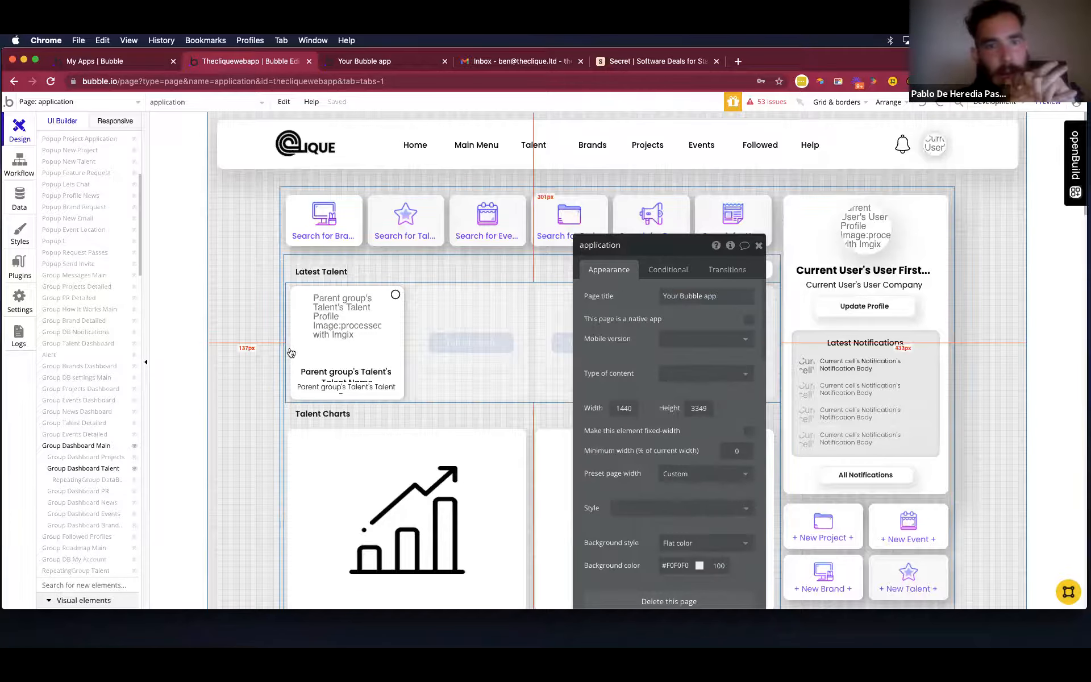
left_click(290, 353)
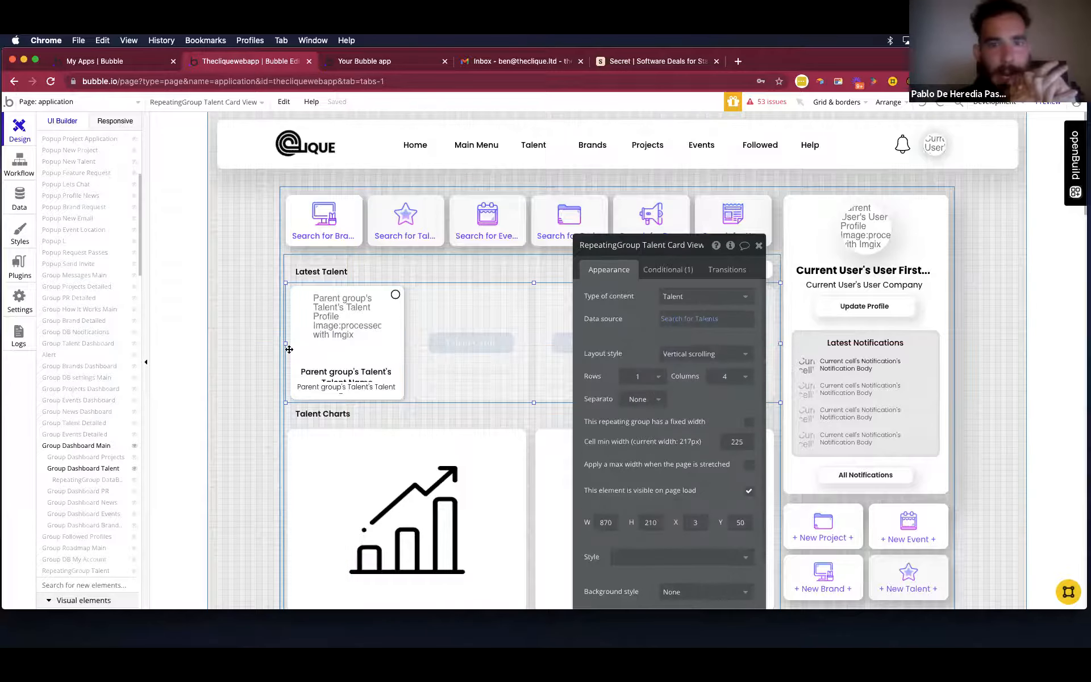
left_click(291, 348)
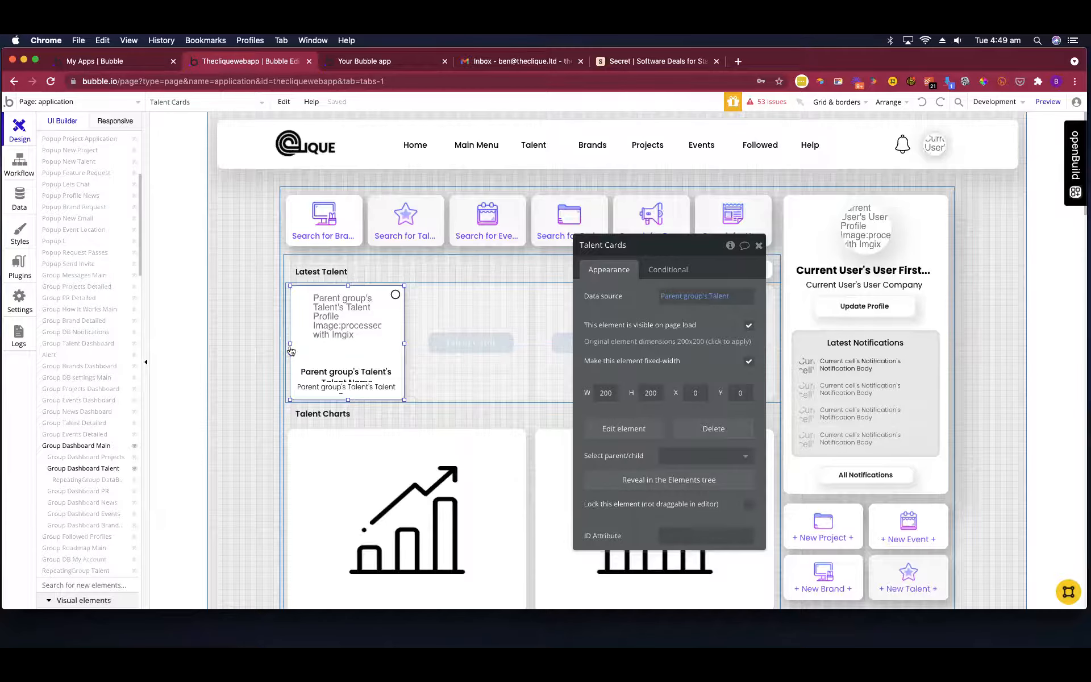
left_click(272, 365)
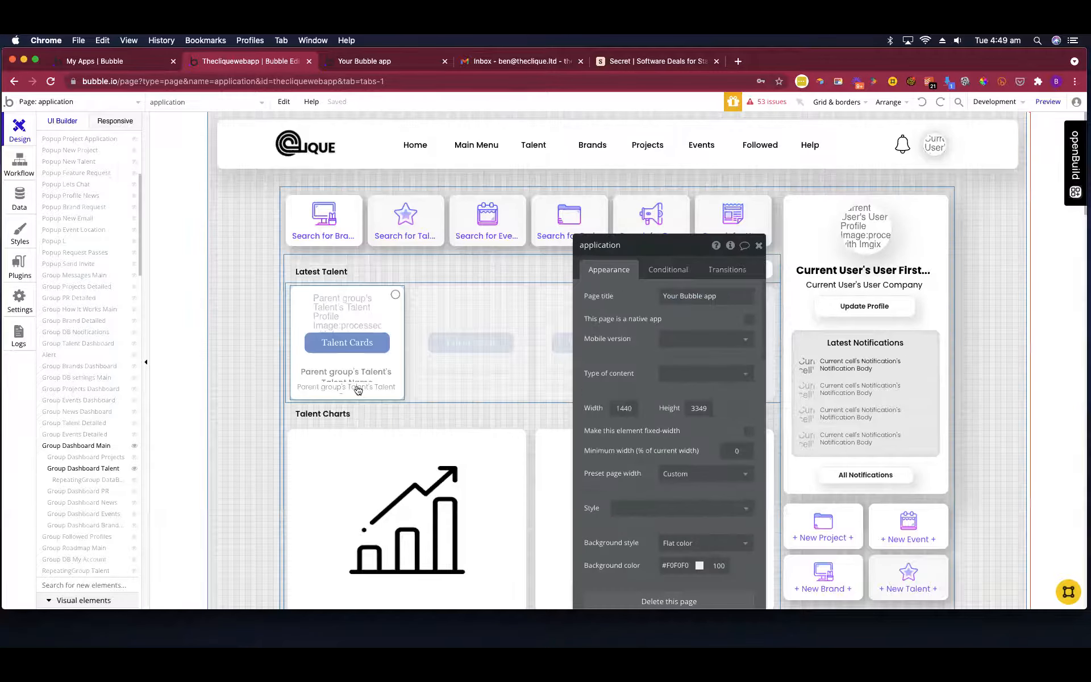
left_click(400, 398)
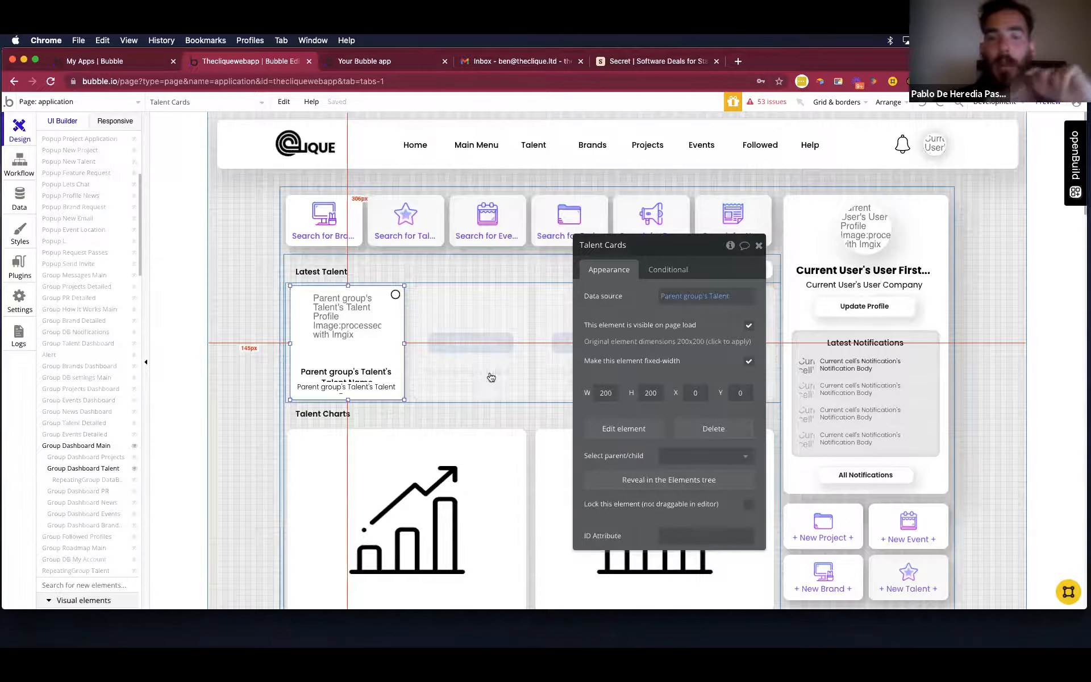
left_click(377, 401)
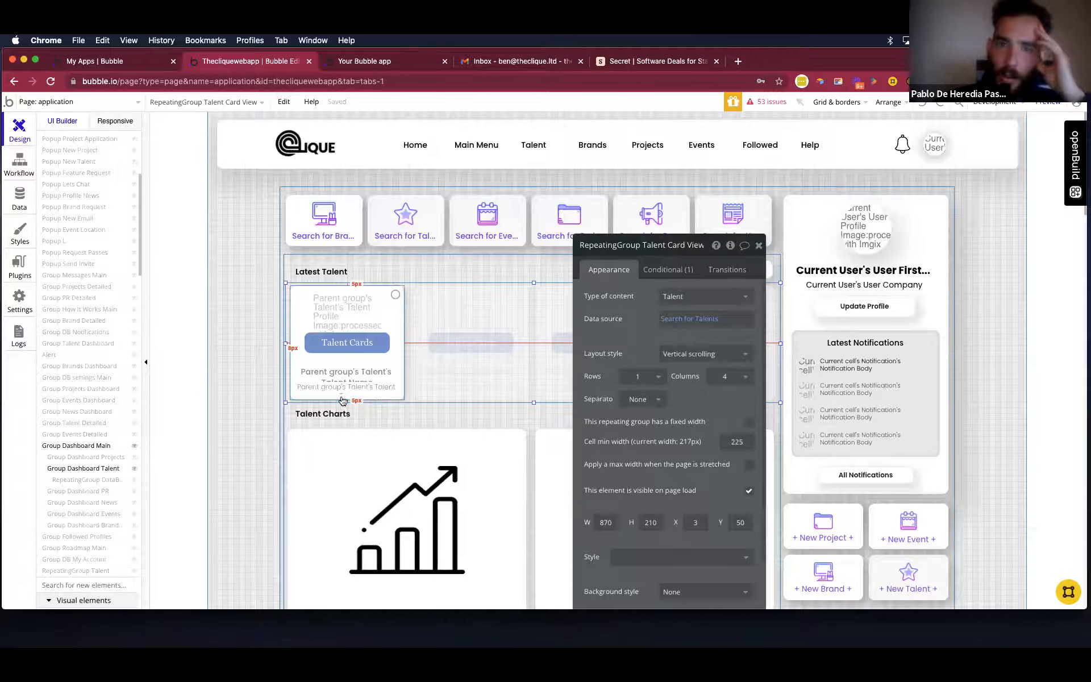
Select Group Talent as the parent of the Talent Cards element and open its click workflow.
scroll(79, 438, "down", 3)
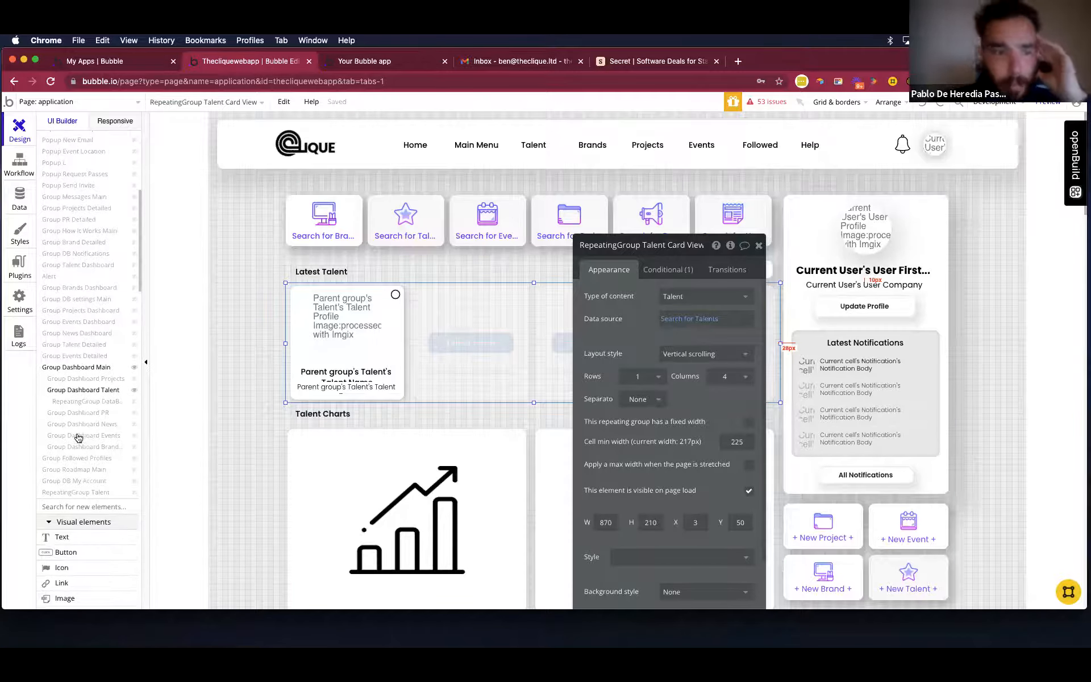
left_click(377, 365)
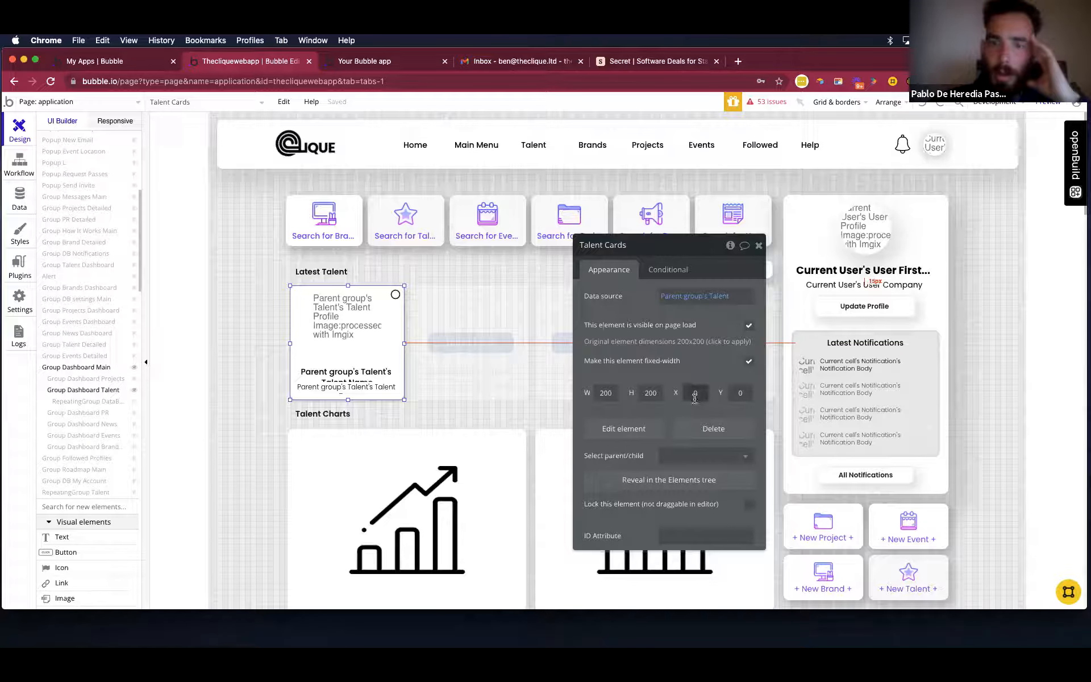
left_click_drag(668, 321, 649, 239)
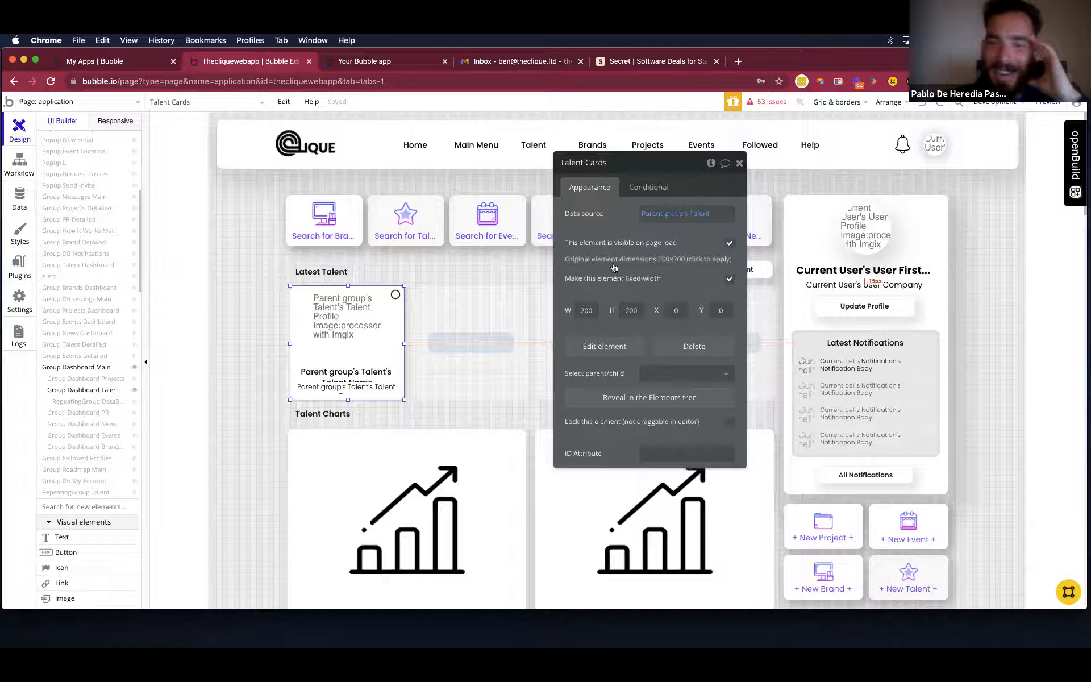
left_click(675, 378)
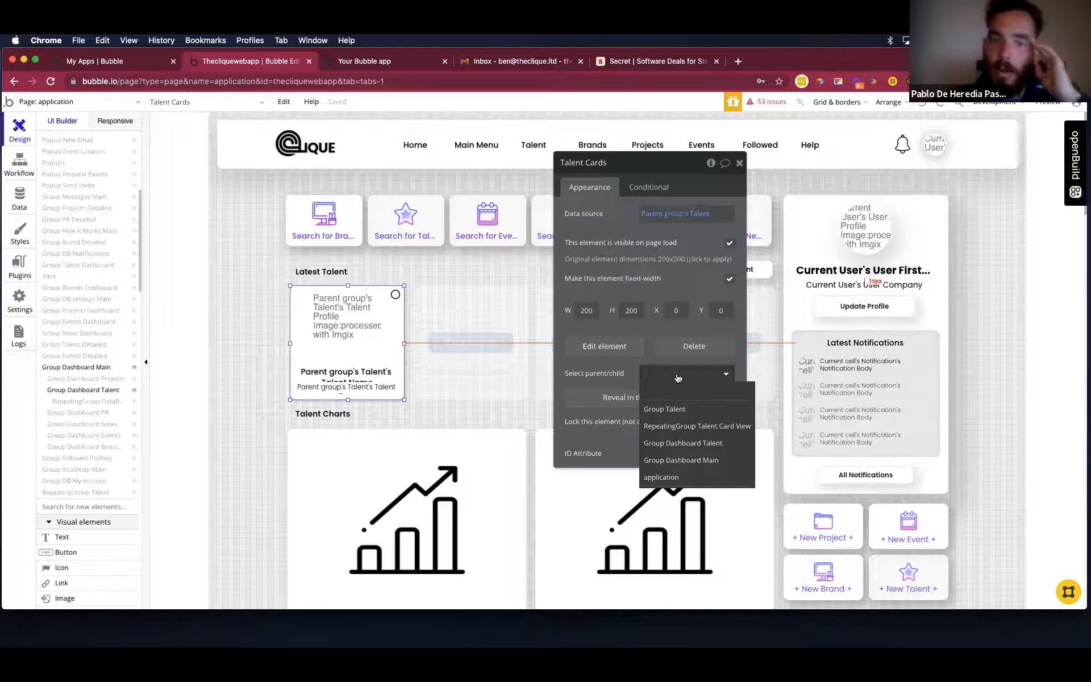
left_click(698, 409)
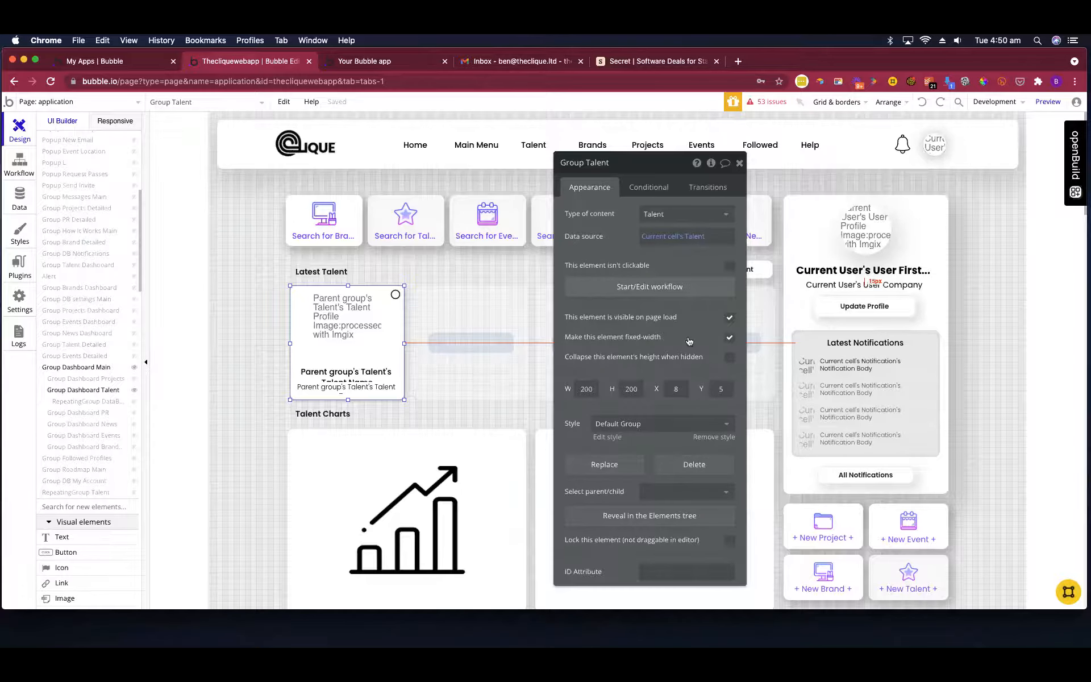
left_click(681, 287)
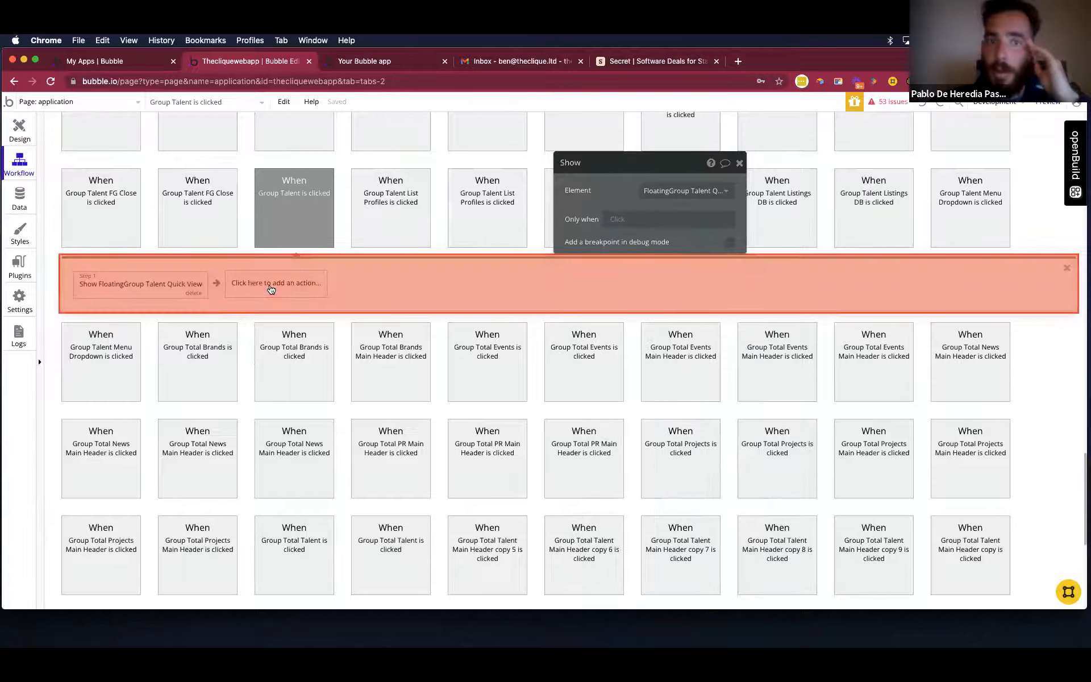
Add a Display data action after the Show action and set its element to application.
left_click(271, 288)
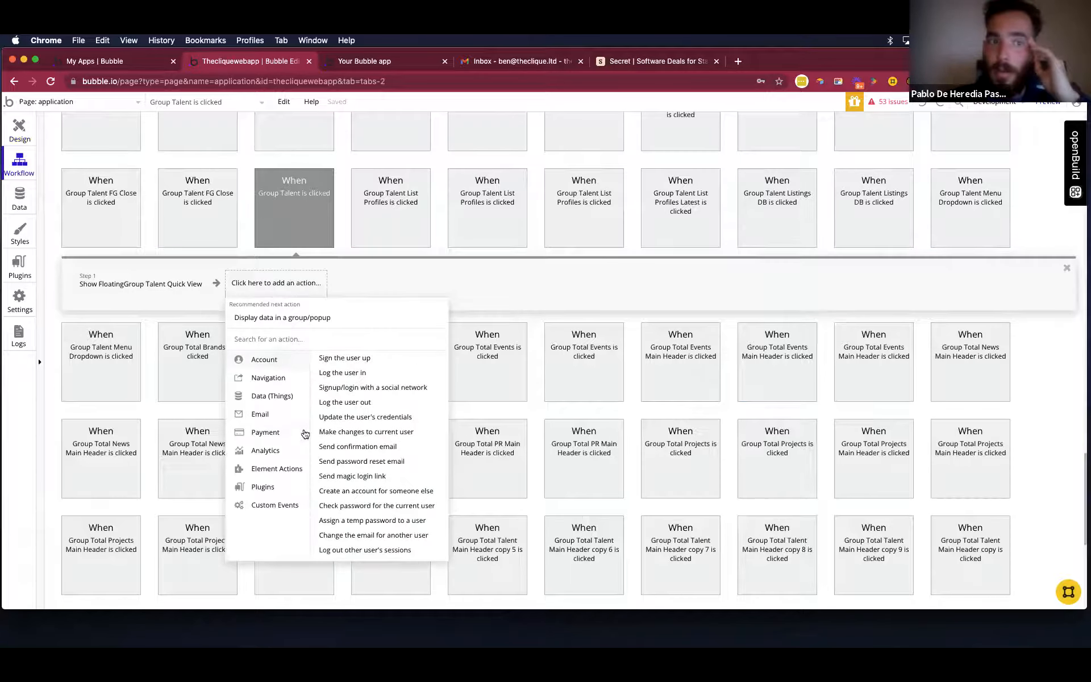
mouse_move(298, 465)
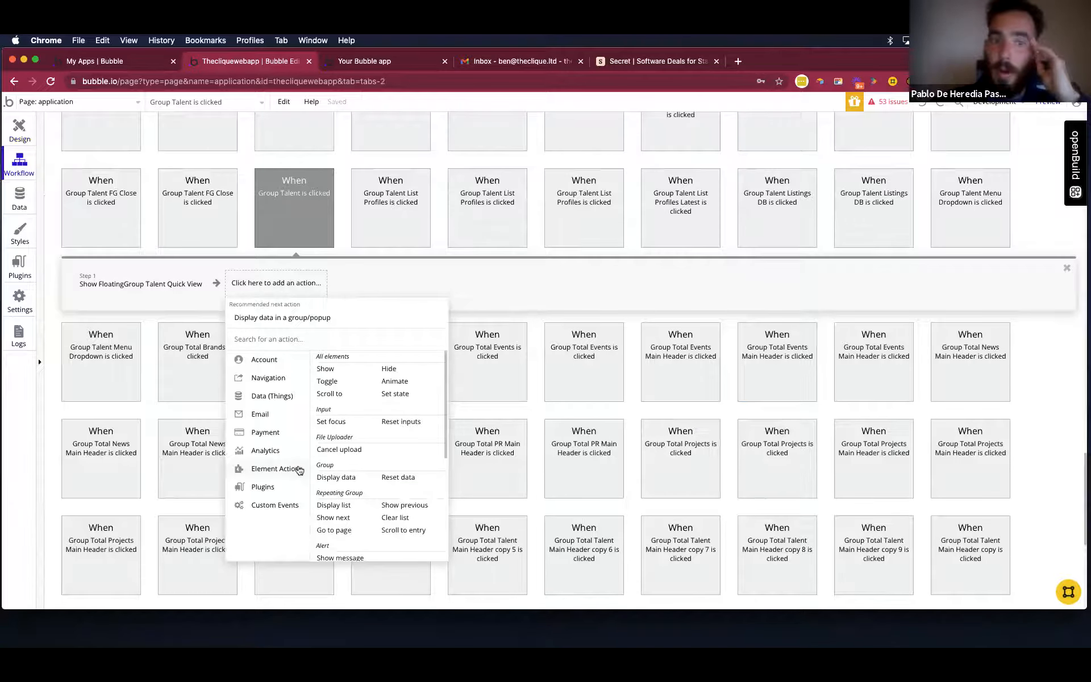
left_click(342, 476)
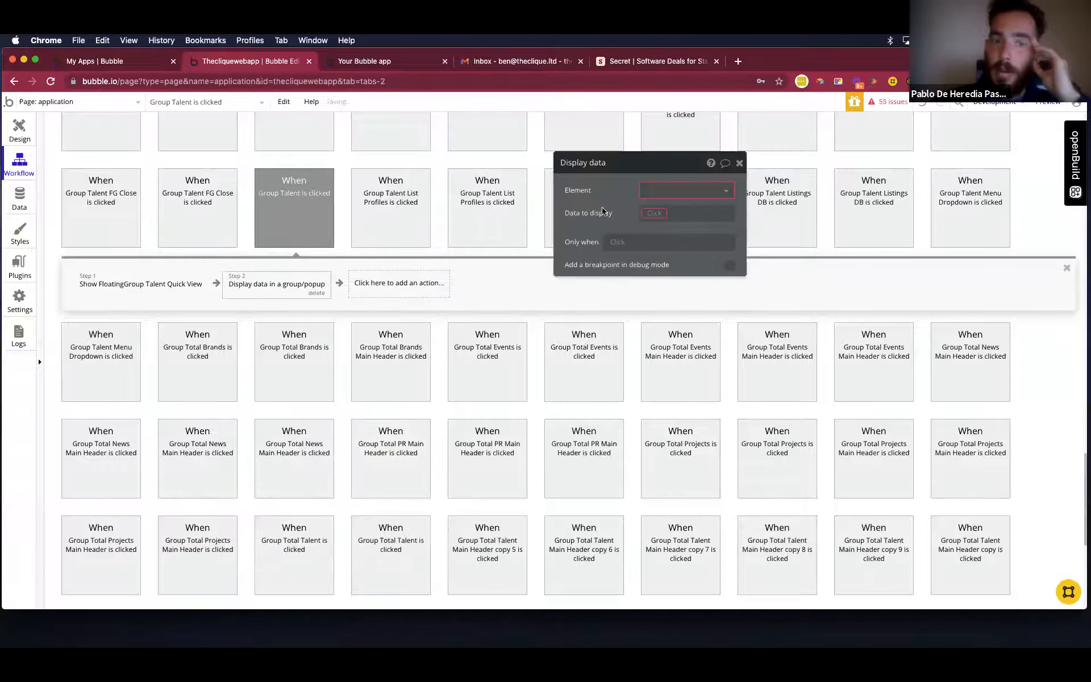
left_click(664, 194)
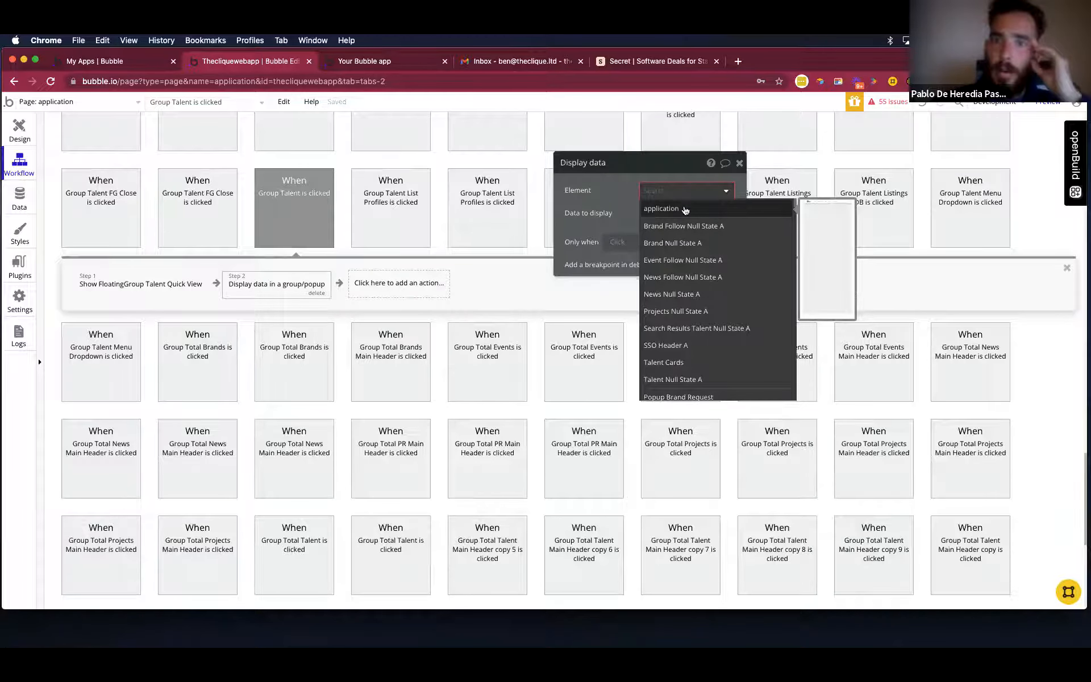
left_click(659, 208)
left_click(660, 195)
left_click(662, 207)
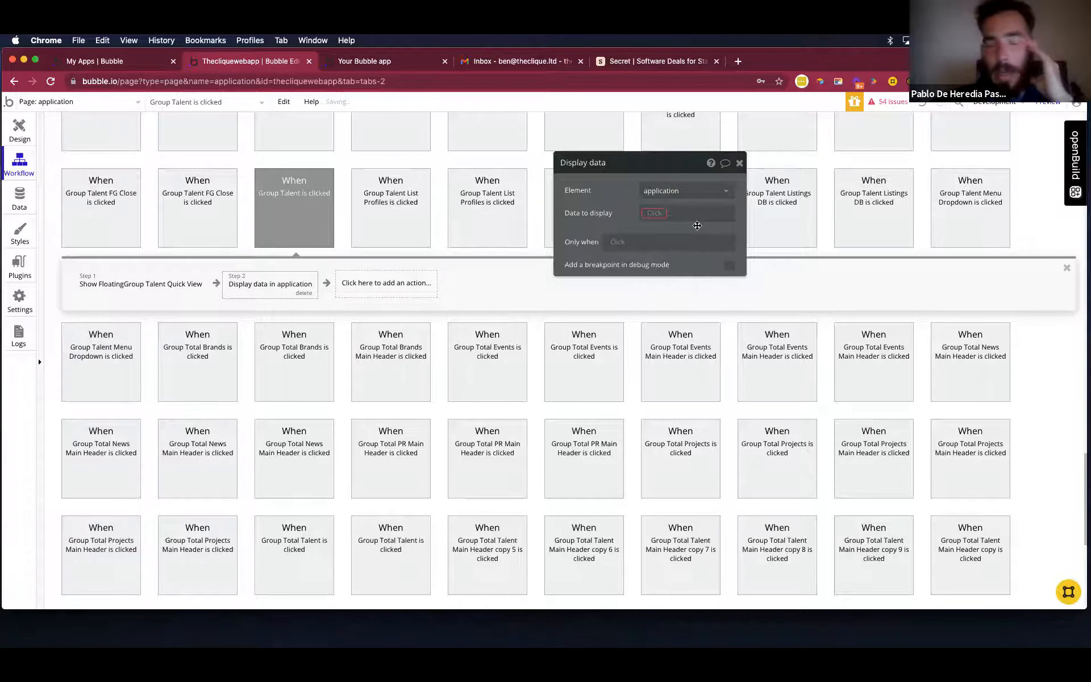
Set the Display data action's data to display to Current cell's Talent.
left_click(656, 215)
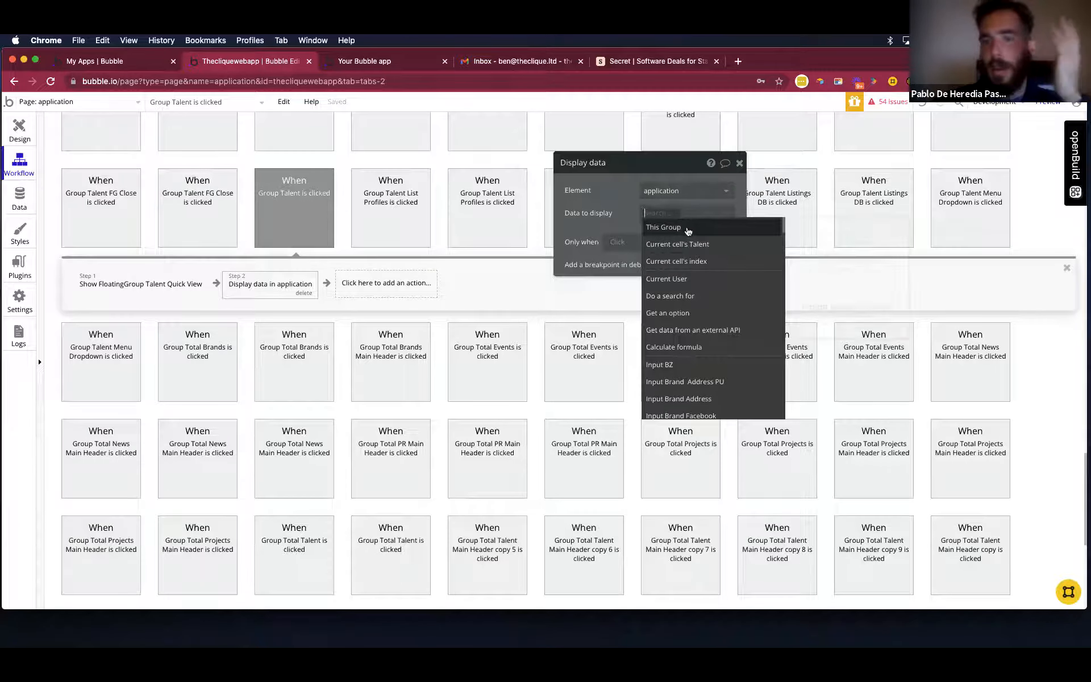
mouse_move(687, 230)
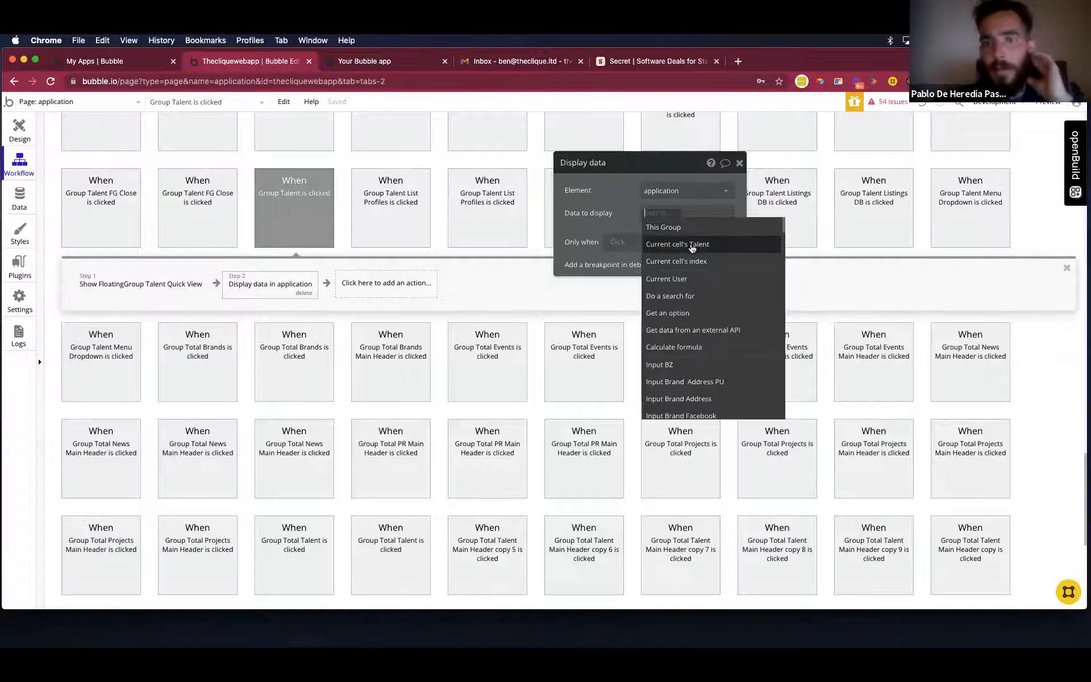
left_click(689, 245)
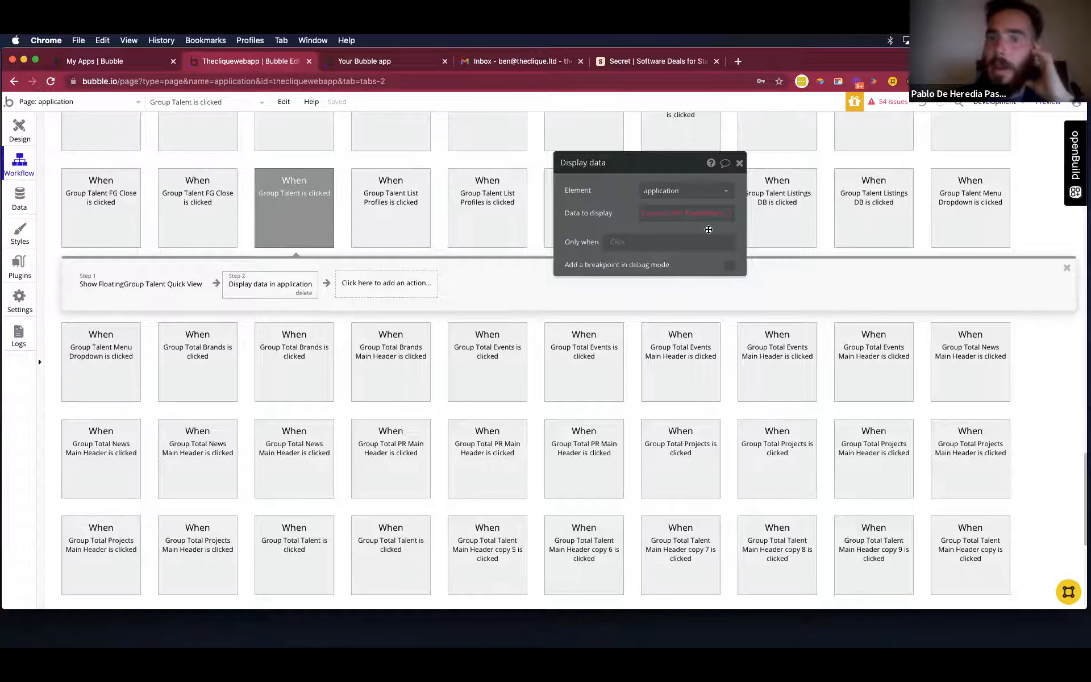
left_click(715, 215)
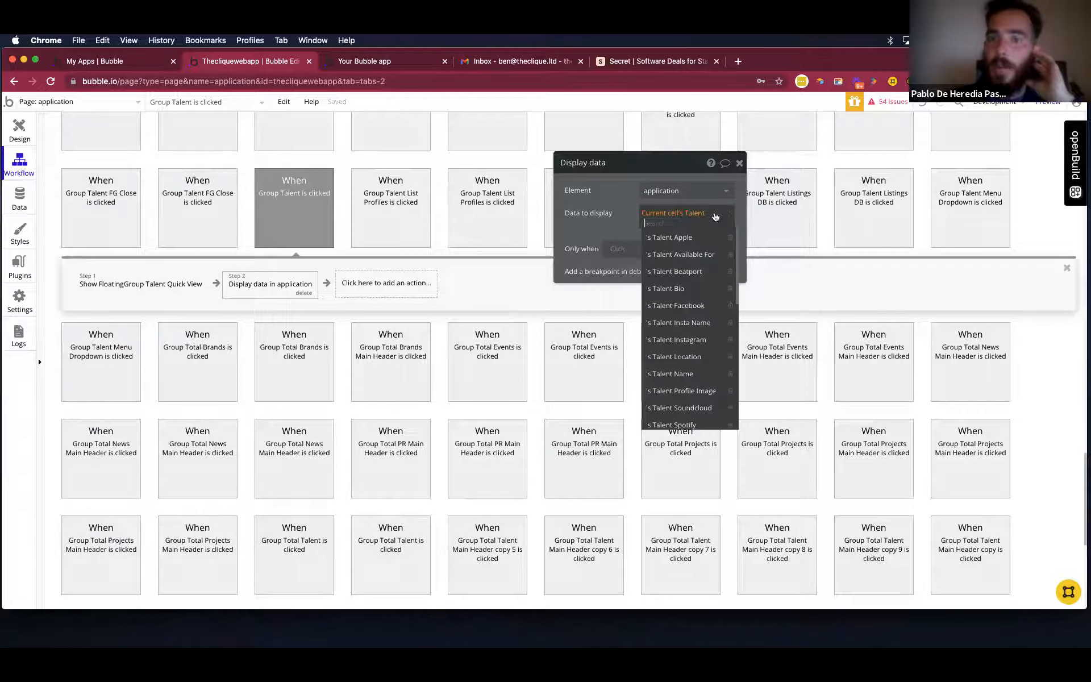
left_click(607, 206)
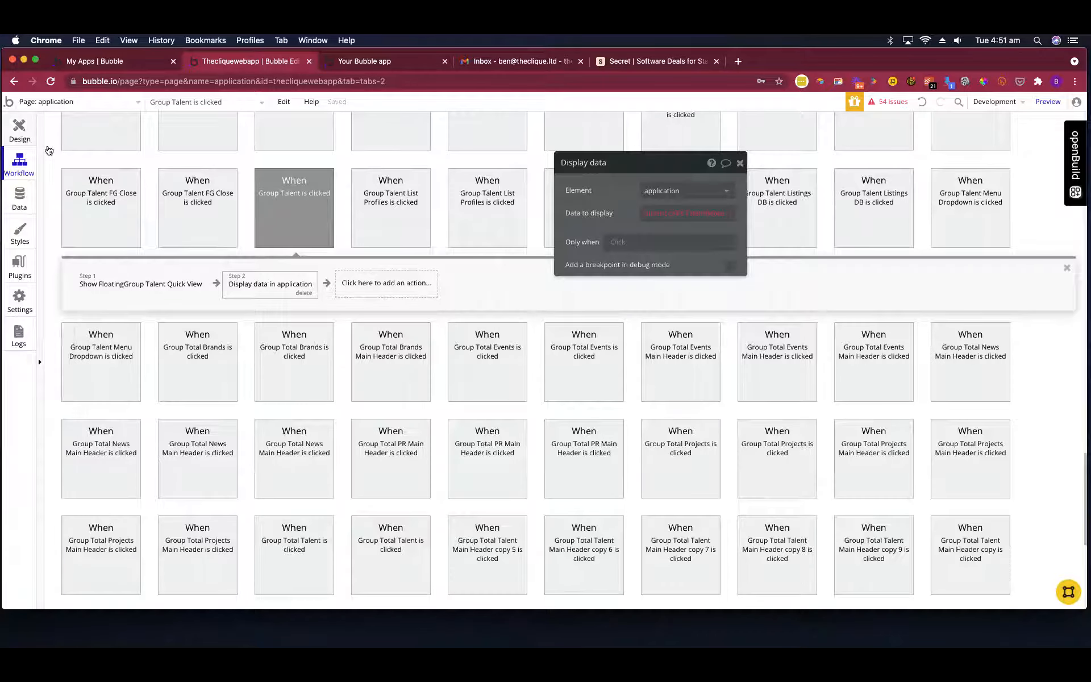
Return to the page design, reveal FloatingGroup Talent Quick View and open its properties.
left_click(19, 131)
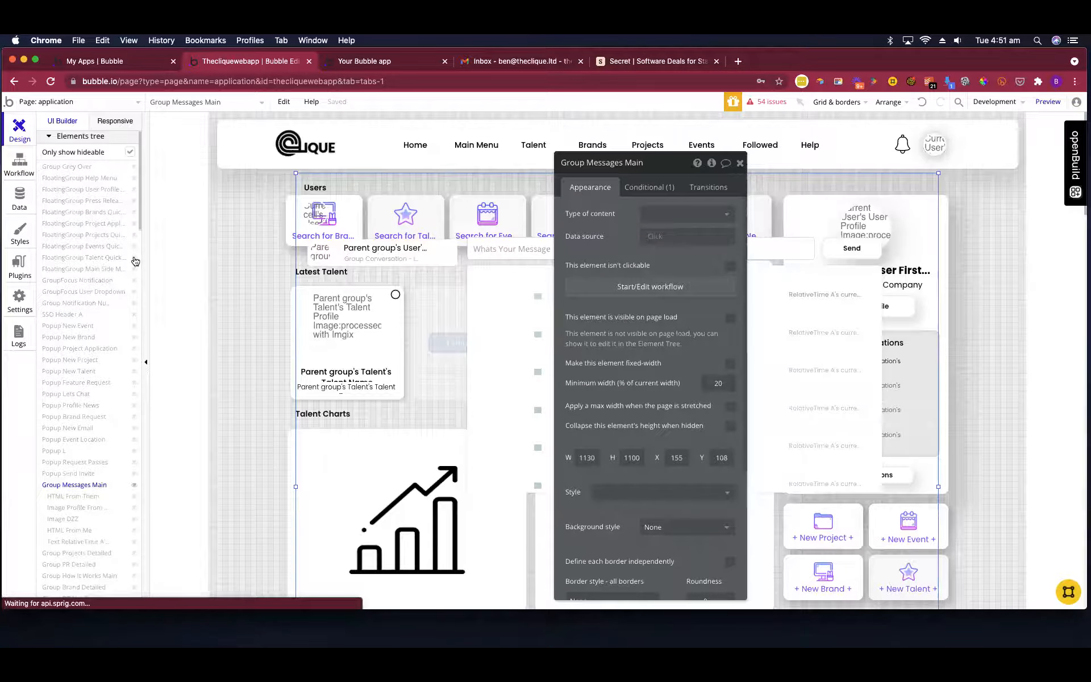
left_click(134, 261)
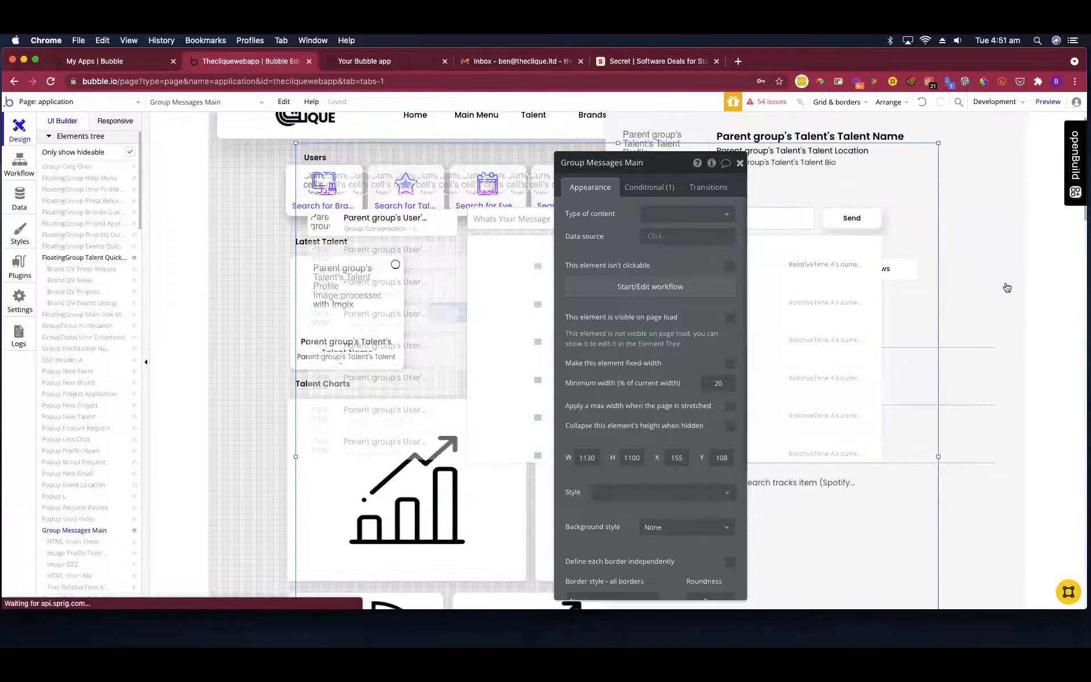
left_click(739, 163)
left_click(1010, 216)
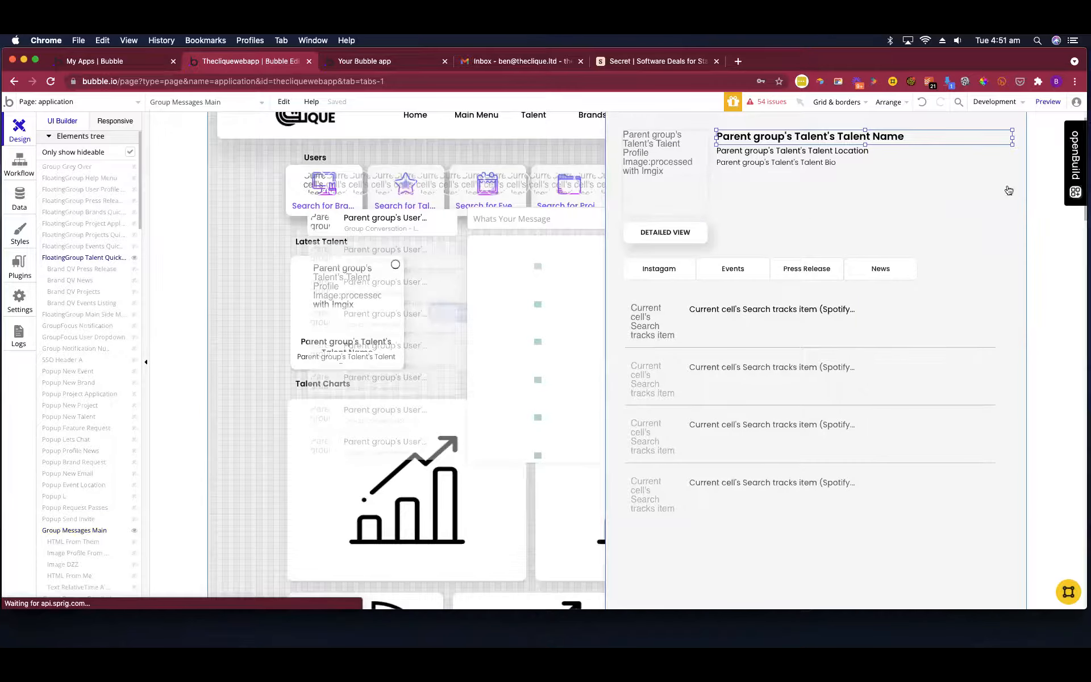
double_click(1009, 189)
left_click(1022, 185)
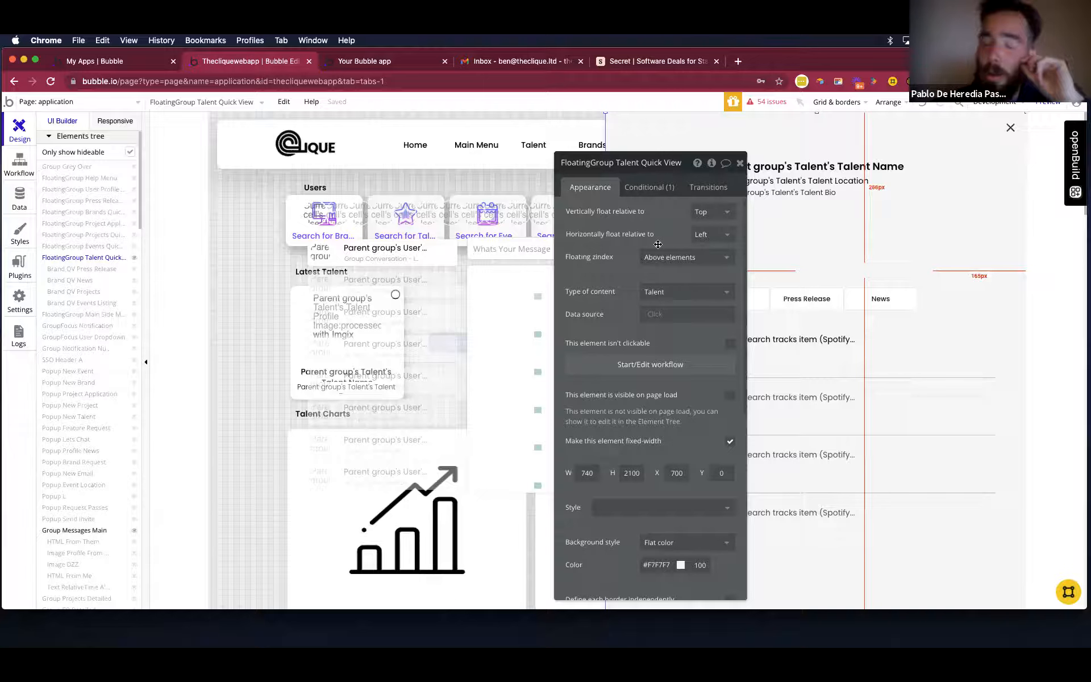
Close the properties and hide FloatingGroup Talent Quick View and Group Messages Main in the design.
left_click(740, 164)
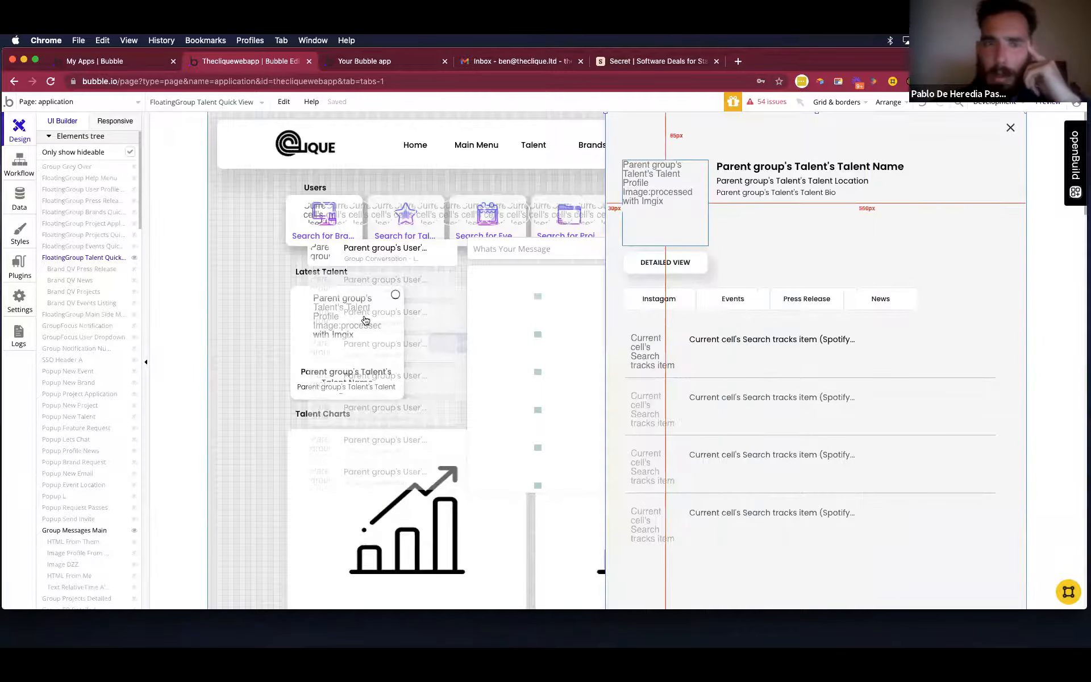
left_click(136, 261)
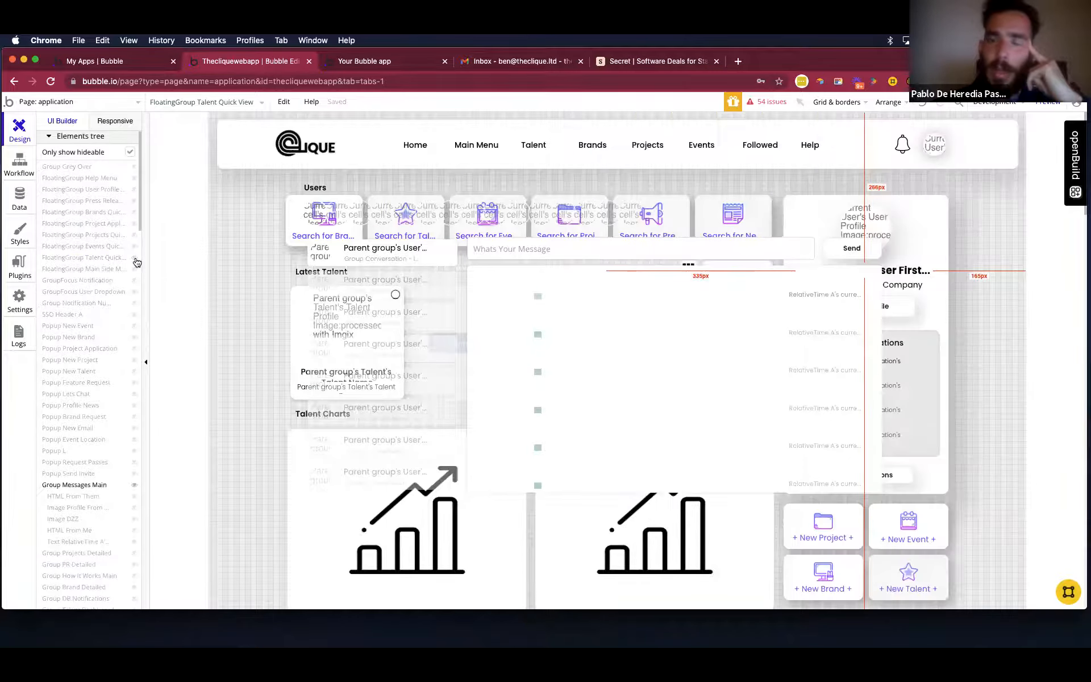
left_click(134, 485)
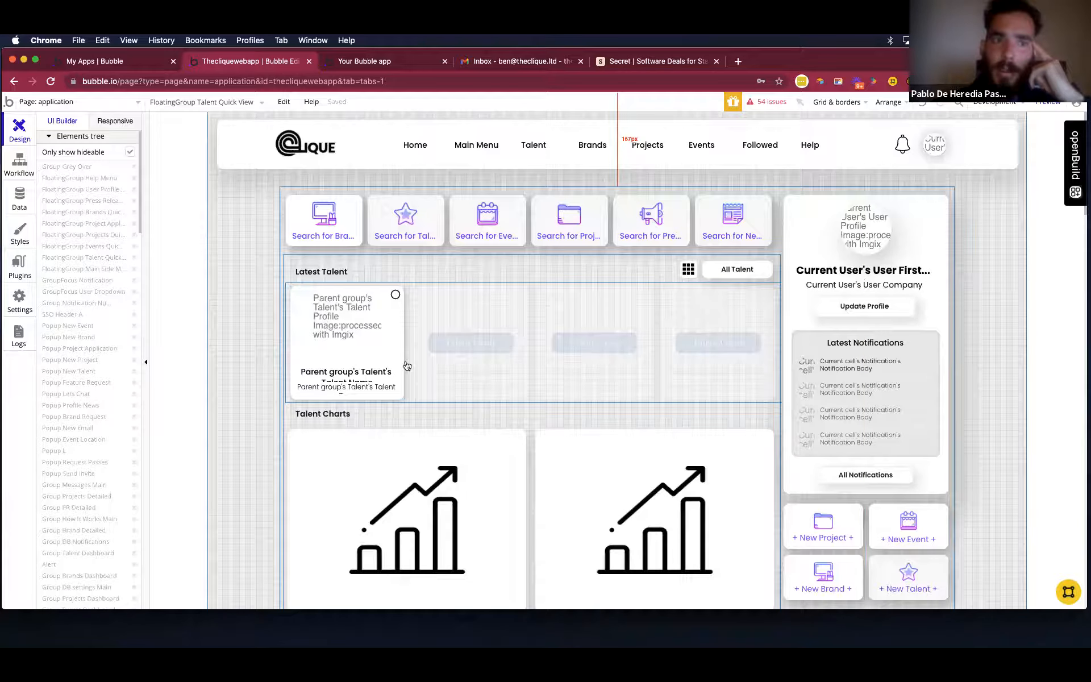
Open the properties of Group Talent by selecting the parent of the Talent Cards element.
scroll(400, 324, "down", 2)
left_click(399, 324)
double_click(399, 325)
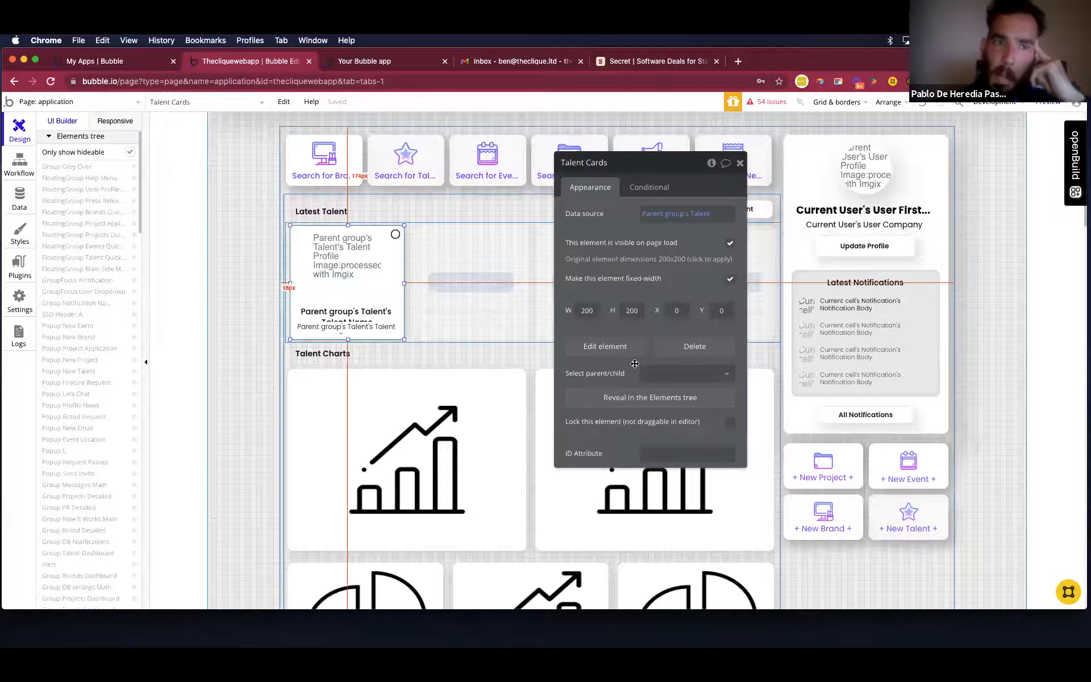
left_click(680, 378)
left_click(682, 408)
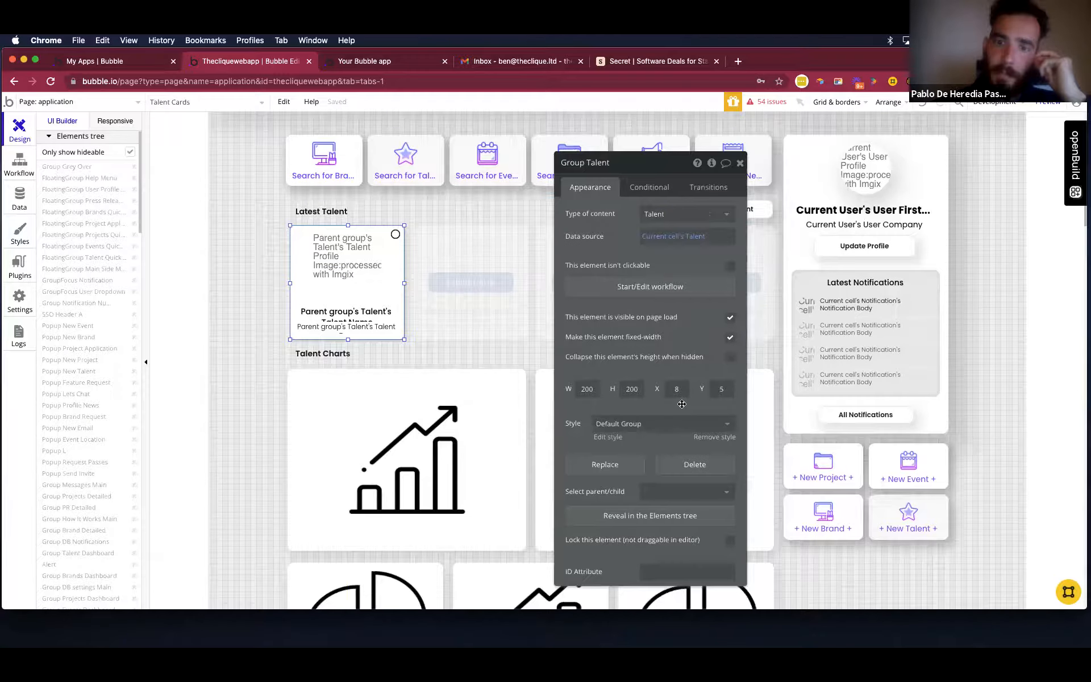
Point the Display data action in Group Talent's click workflow at FloatingGroup Talent Quick View and close the action's properties.
left_click(658, 291)
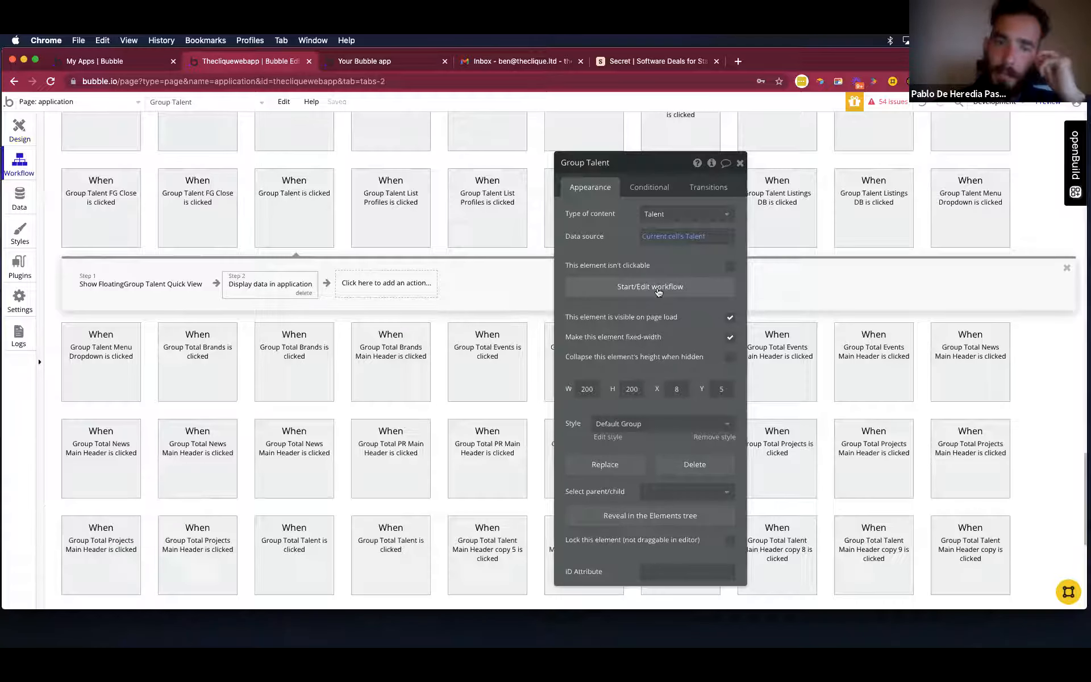
left_click(259, 285)
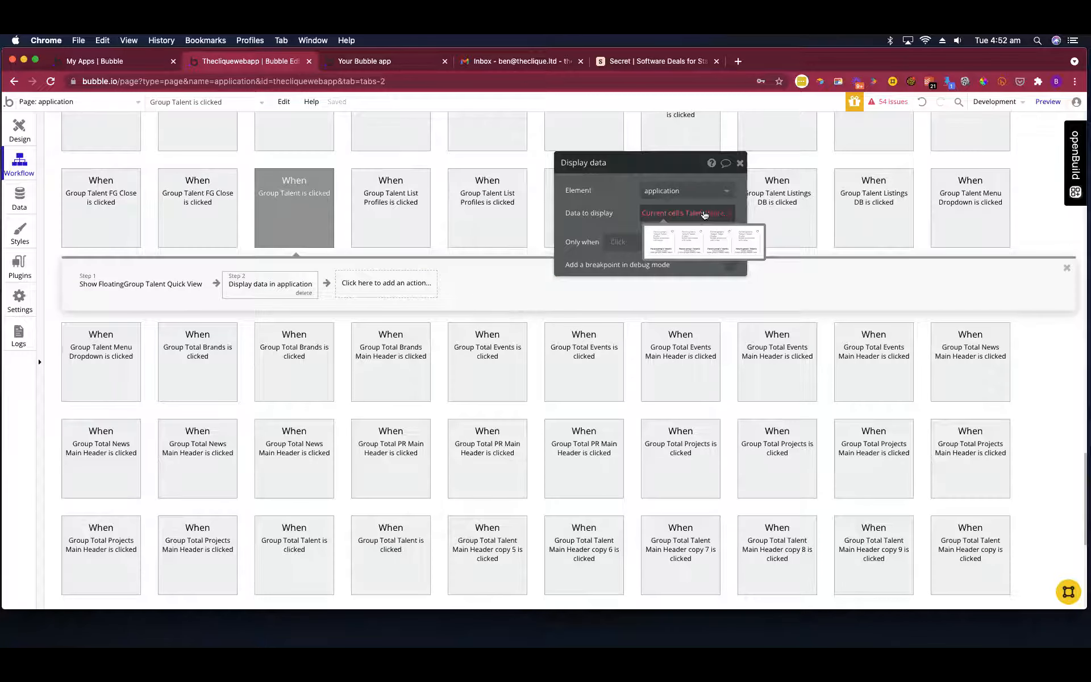
left_click(697, 197)
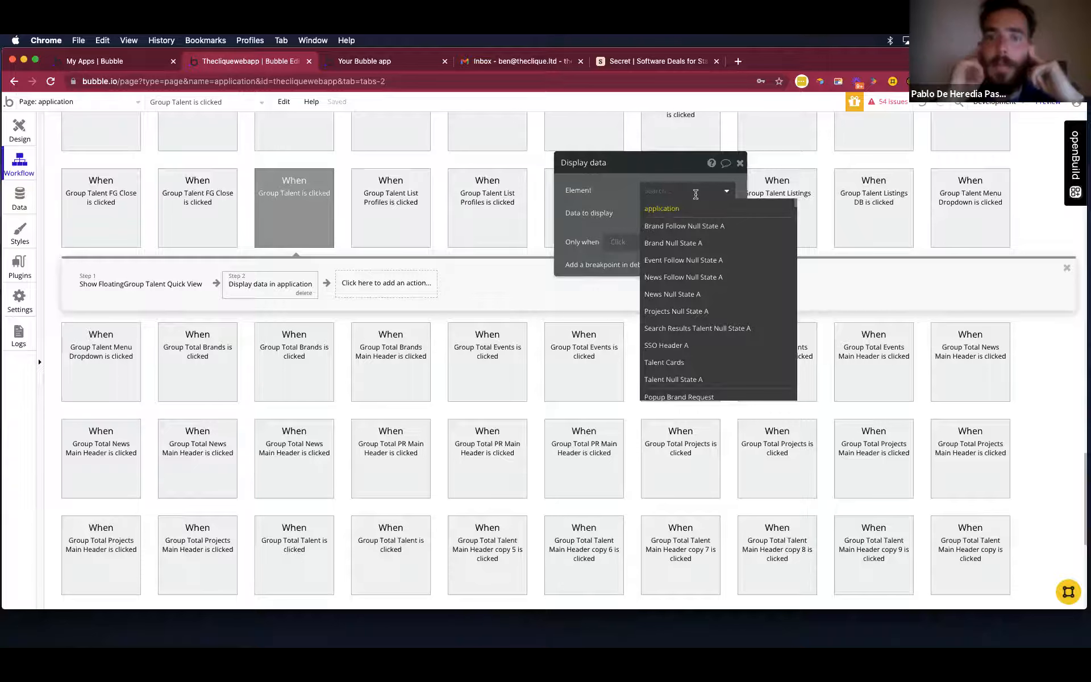
type("float")
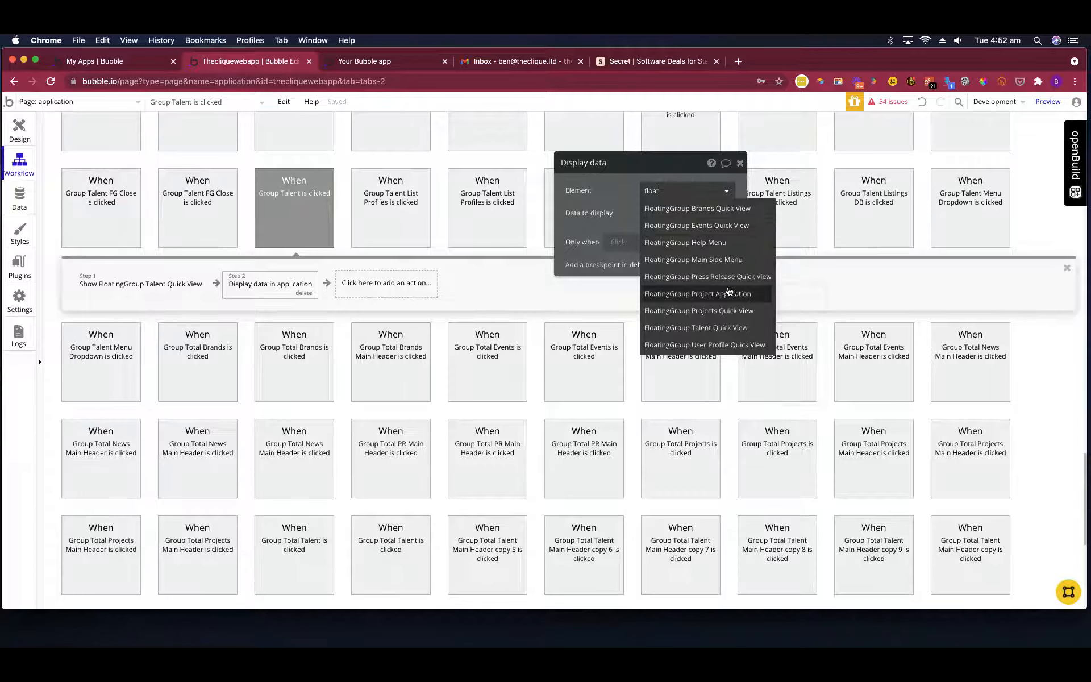
left_click(710, 327)
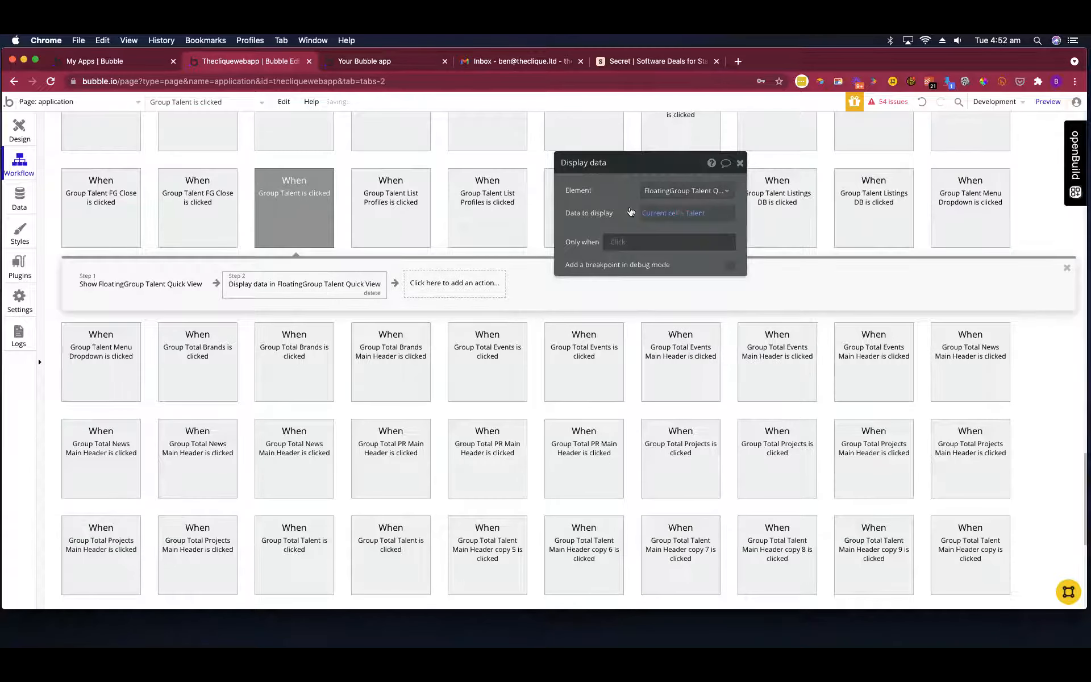
left_click(740, 163)
Switch to the running app preview and test the DMAs talent card's quick view.
left_click(389, 63)
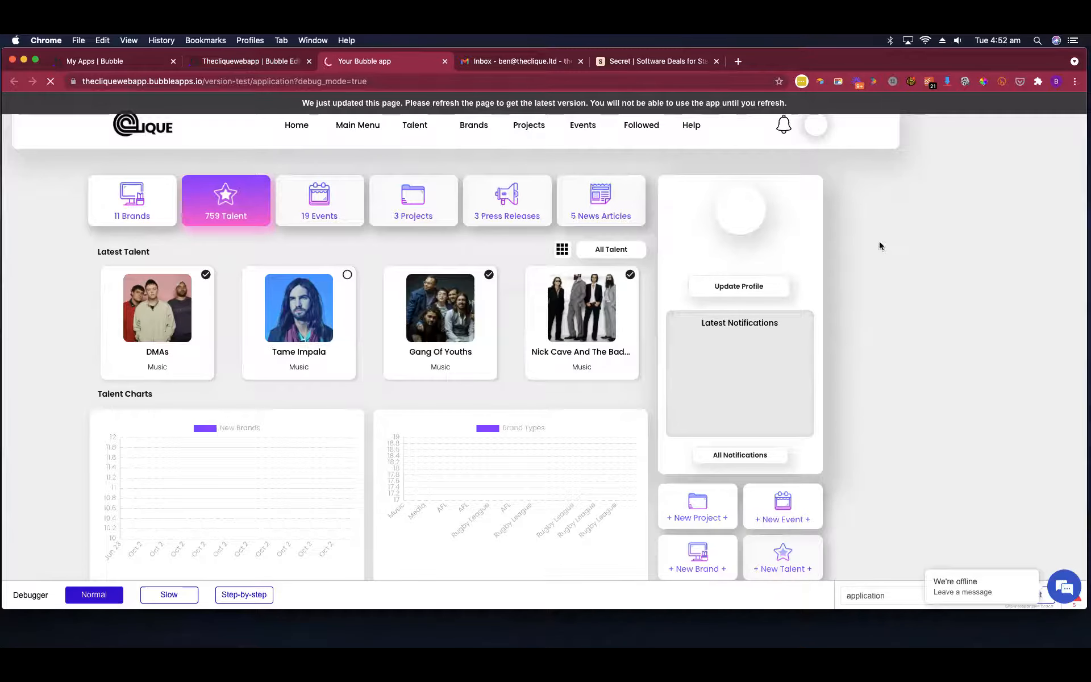
left_click(189, 339)
left_click(70, 275)
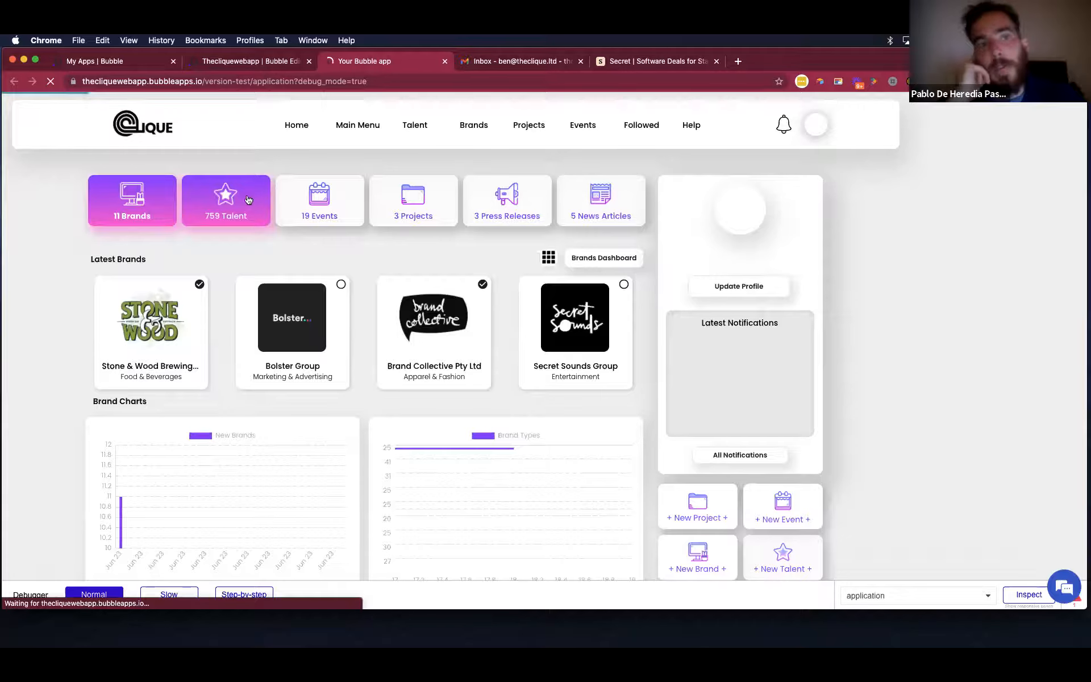
Show the Talent section and test the quick views of the DMAs, Gang Of Youths and Nick Cave cards, closing each one.
left_click(249, 199)
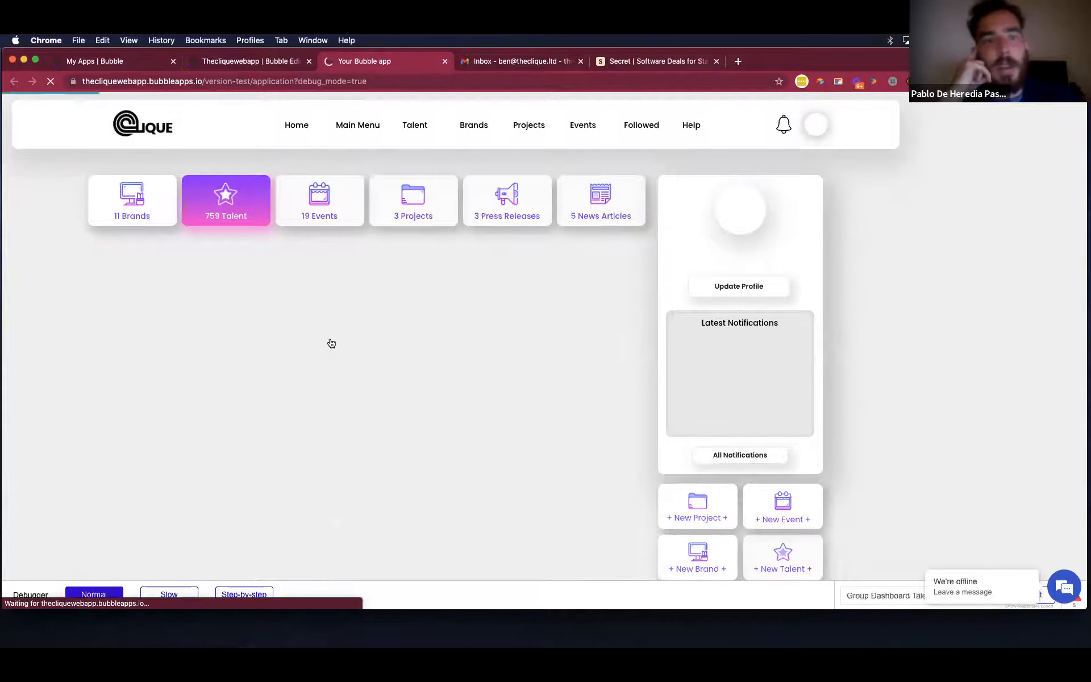
left_click(153, 339)
left_click(268, 316)
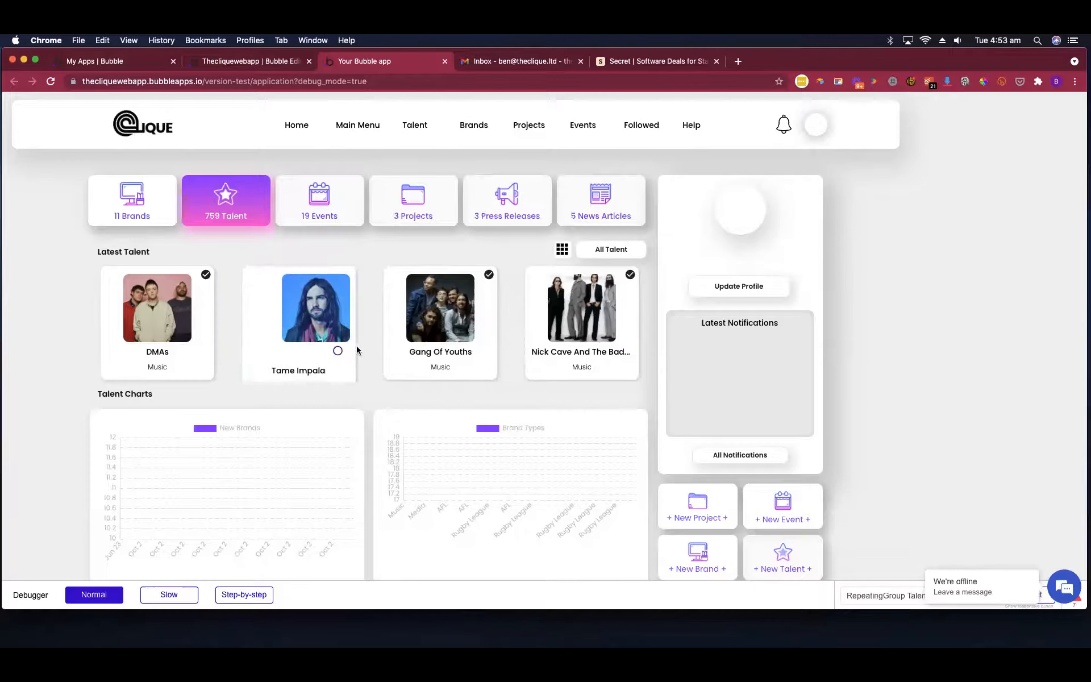
left_click(463, 300)
left_click(541, 288)
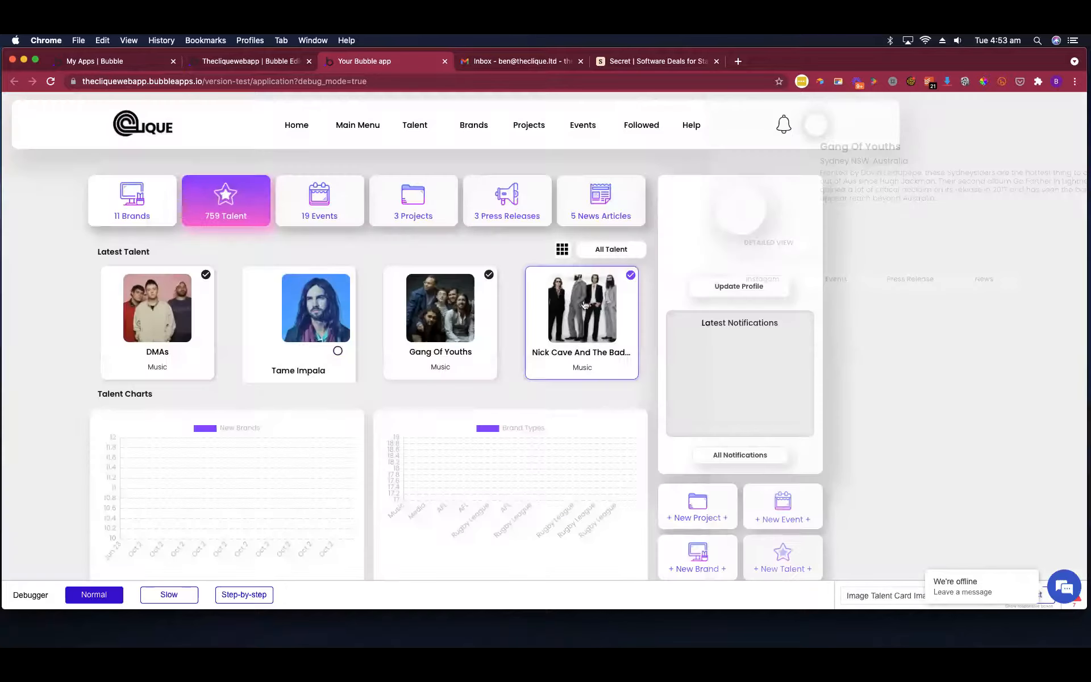
left_click(552, 282)
left_click(531, 283)
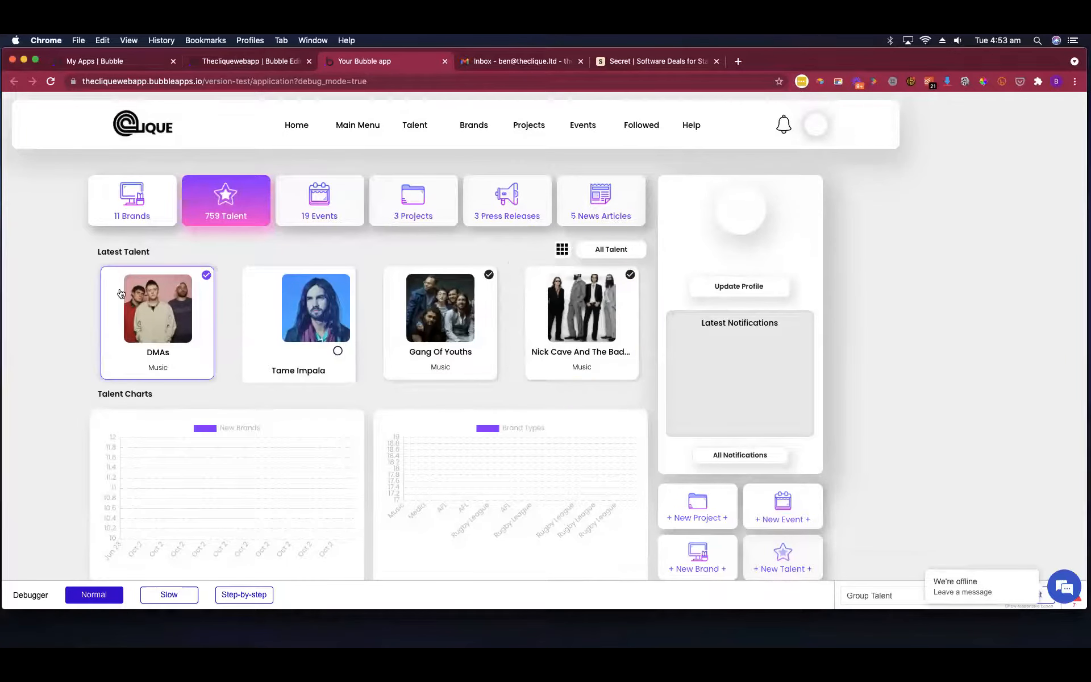
left_click(142, 286)
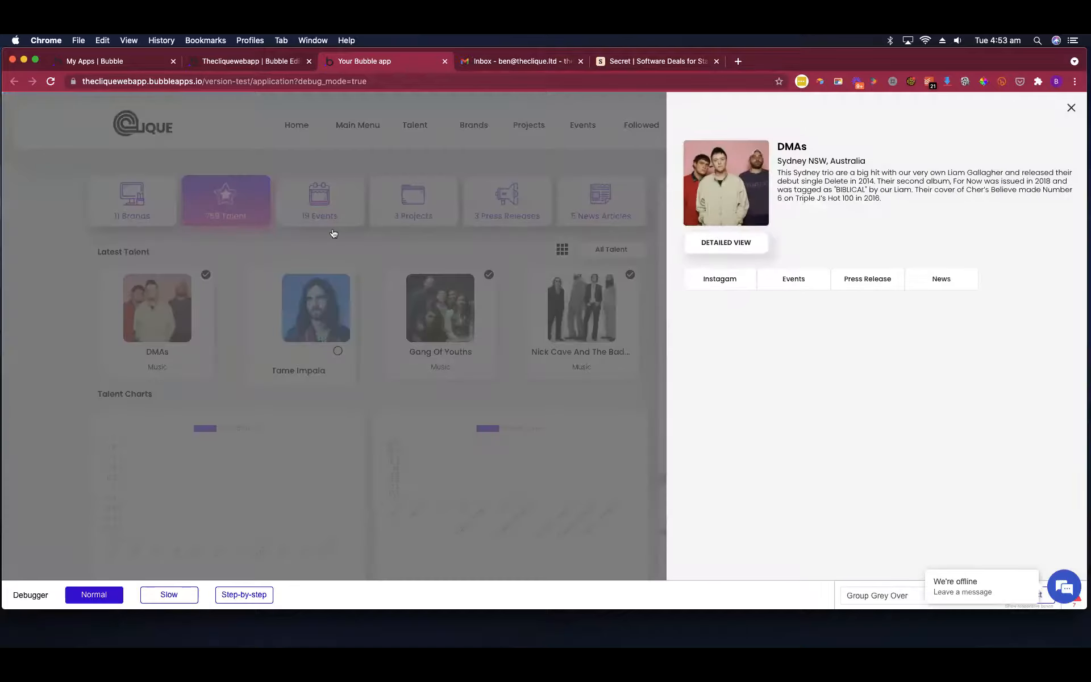
left_click(433, 251)
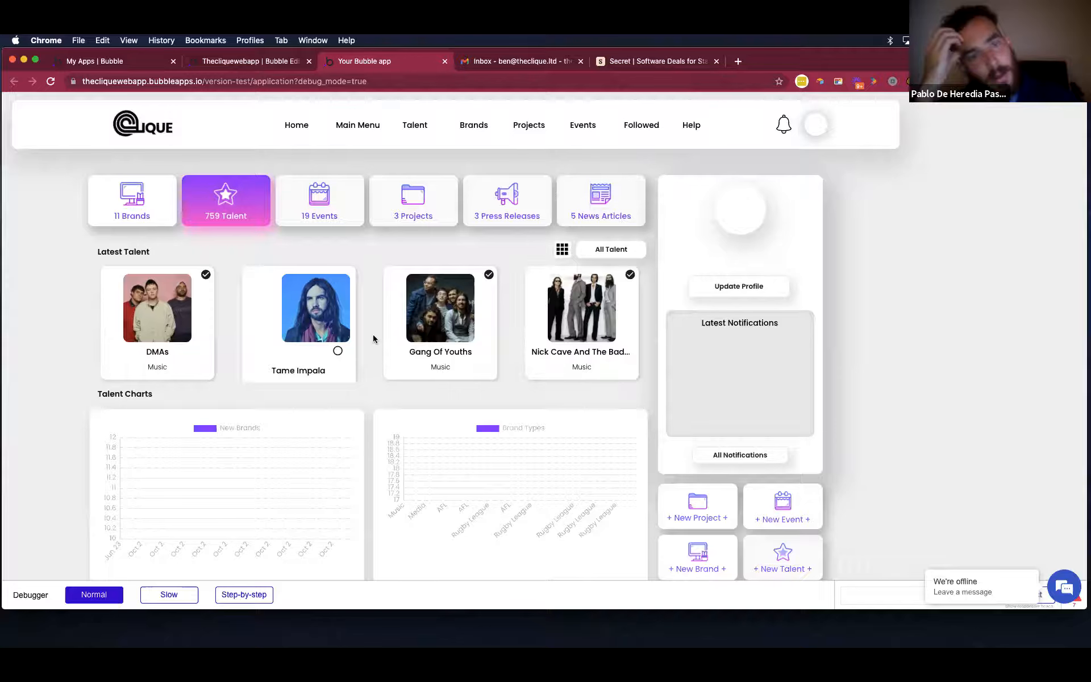
Switch the preview between Brands and Talent, reload the application page and show the Talent section again.
left_click(132, 200)
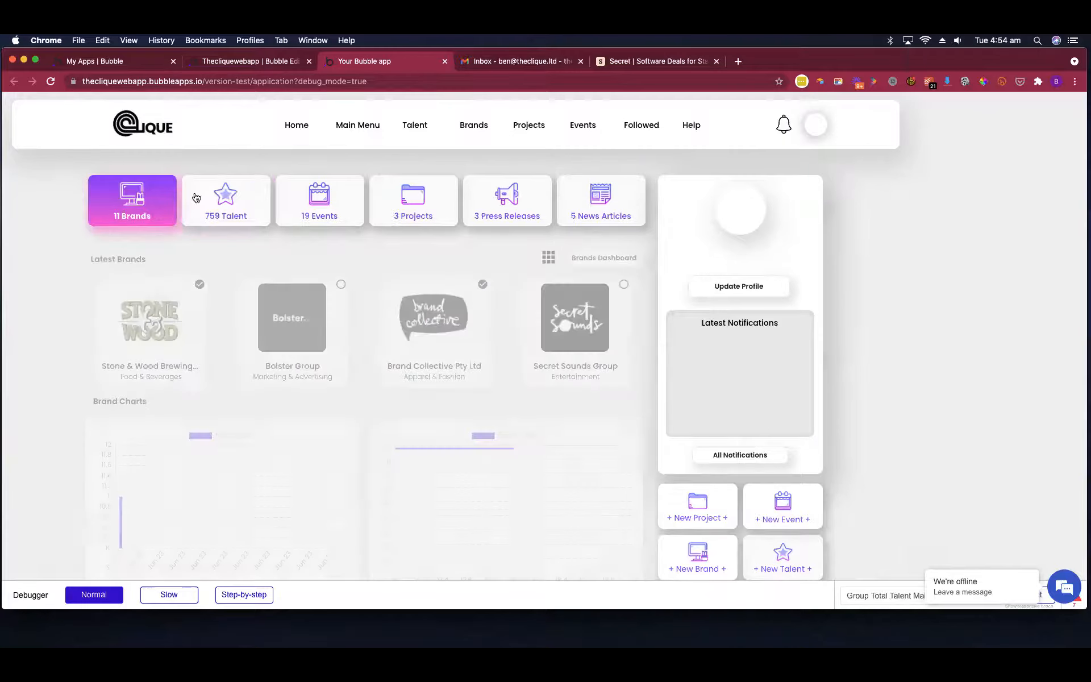
left_click(212, 195)
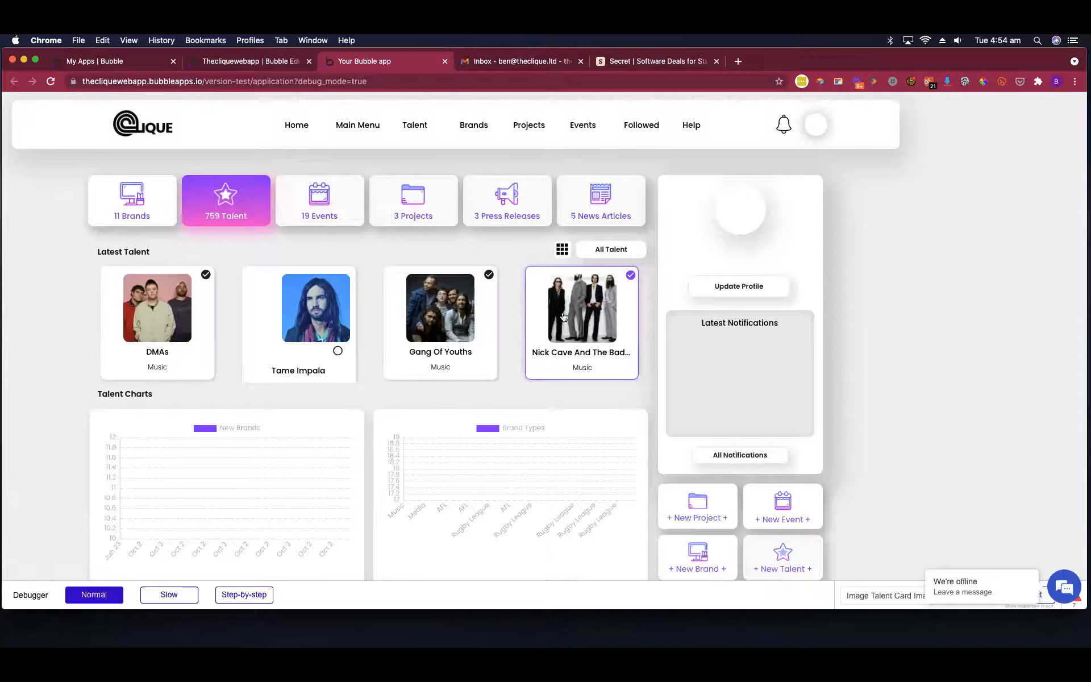
left_click(388, 79)
key("Return")
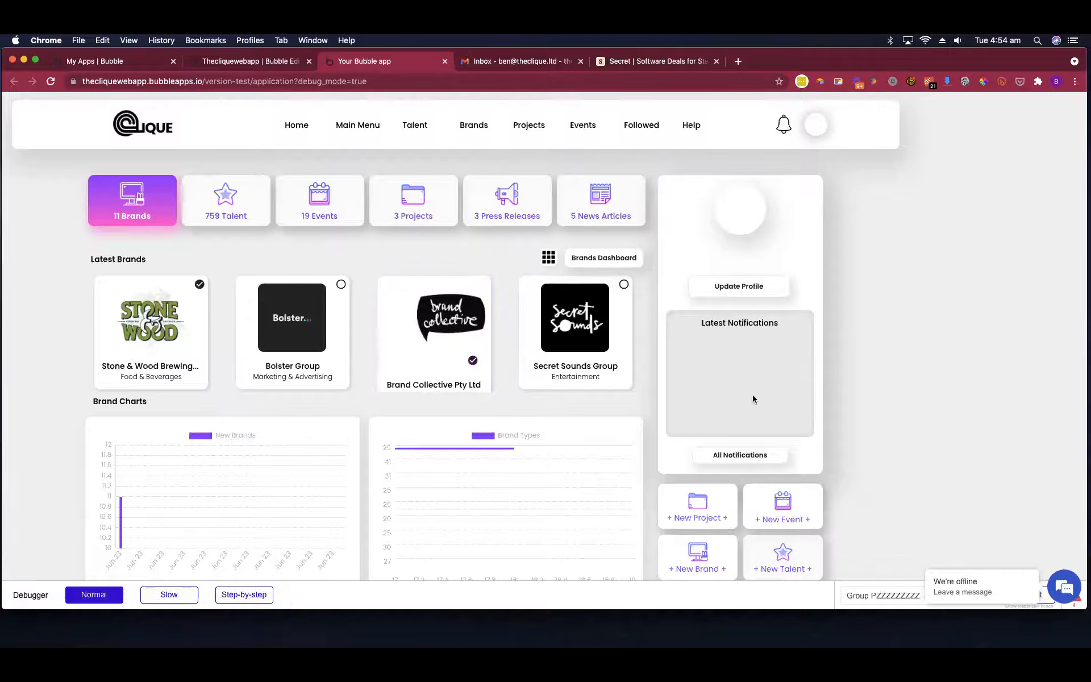
left_click(260, 198)
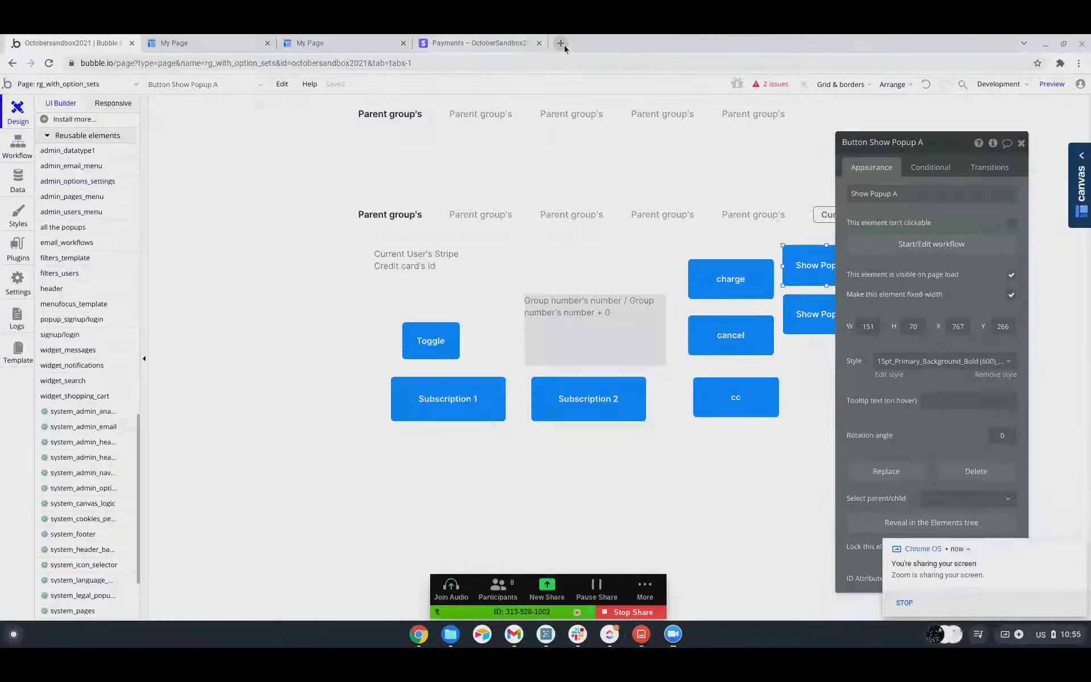
Open Bubble's bug report page in a new browser tab.
left_click(560, 43)
type("bub")
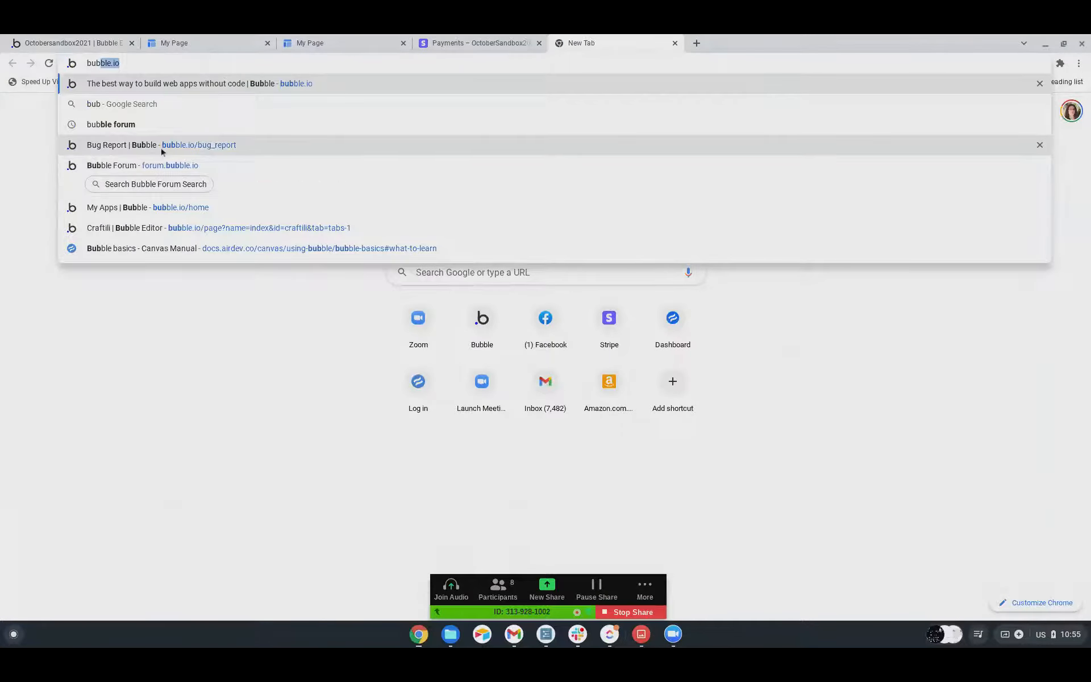
left_click(220, 151)
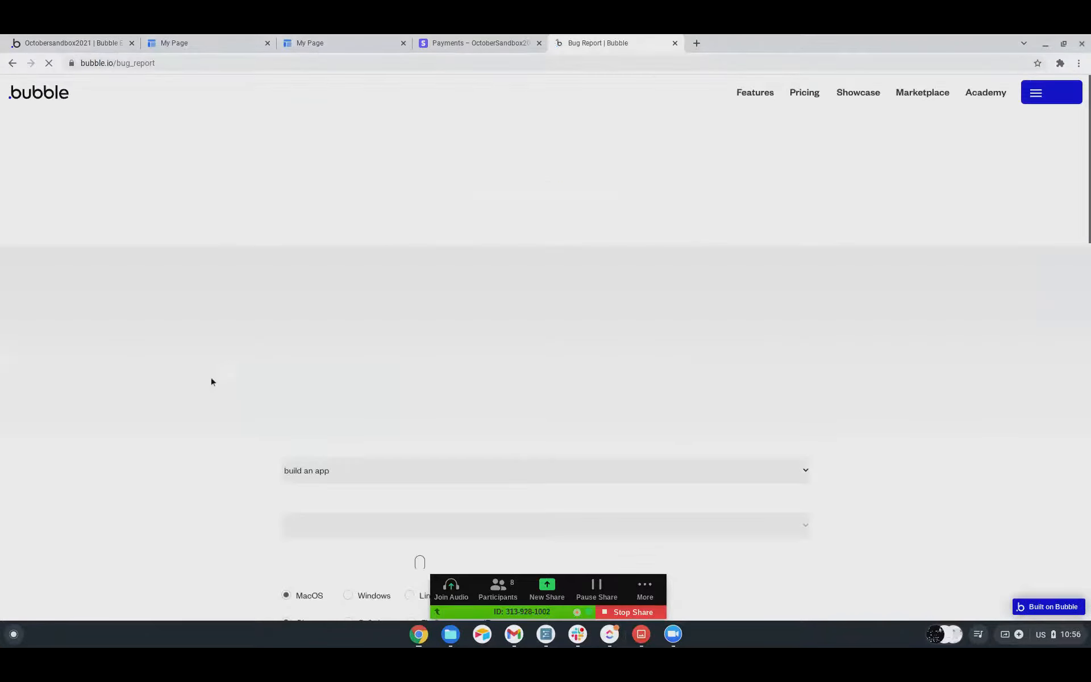
Look over the bug report form and check the choices for when the bug happens, keeping "build an app", and for its urgency.
scroll(212, 381, "down", 8)
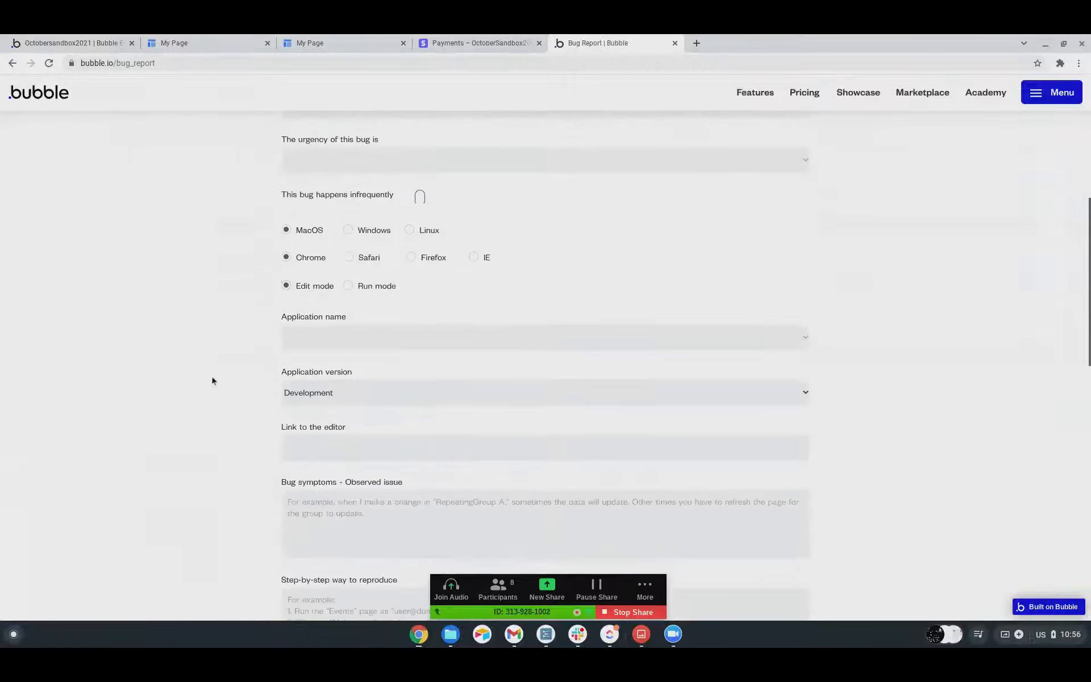
scroll(216, 381, "down", 5)
scroll(217, 380, "up", 10)
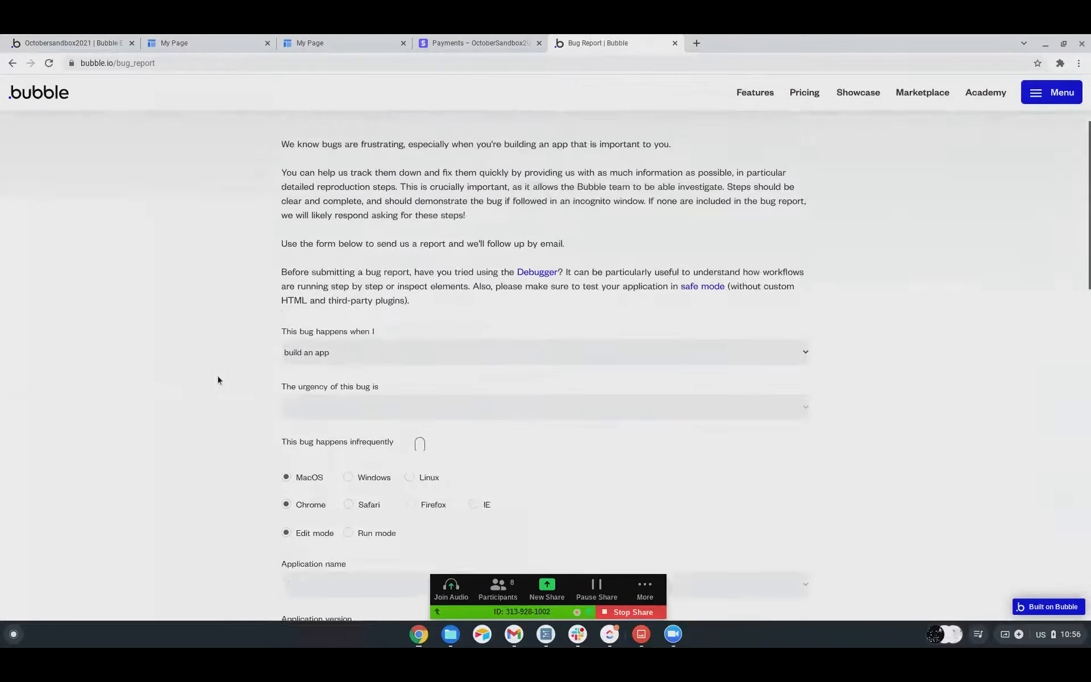
scroll(217, 379, "down", 3)
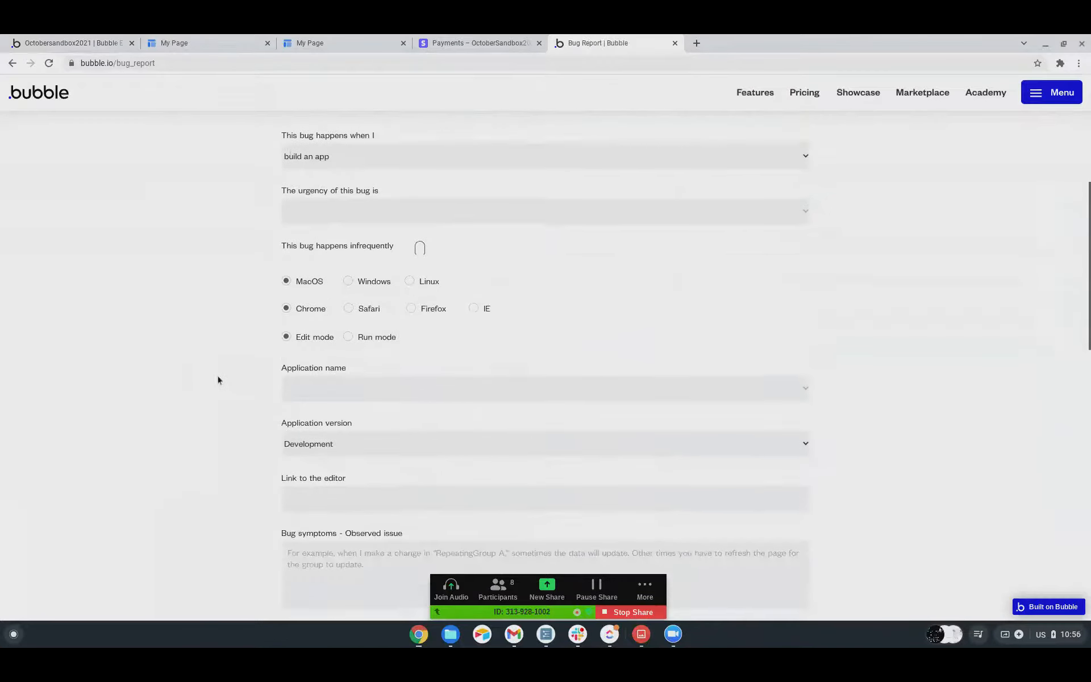
left_click(315, 158)
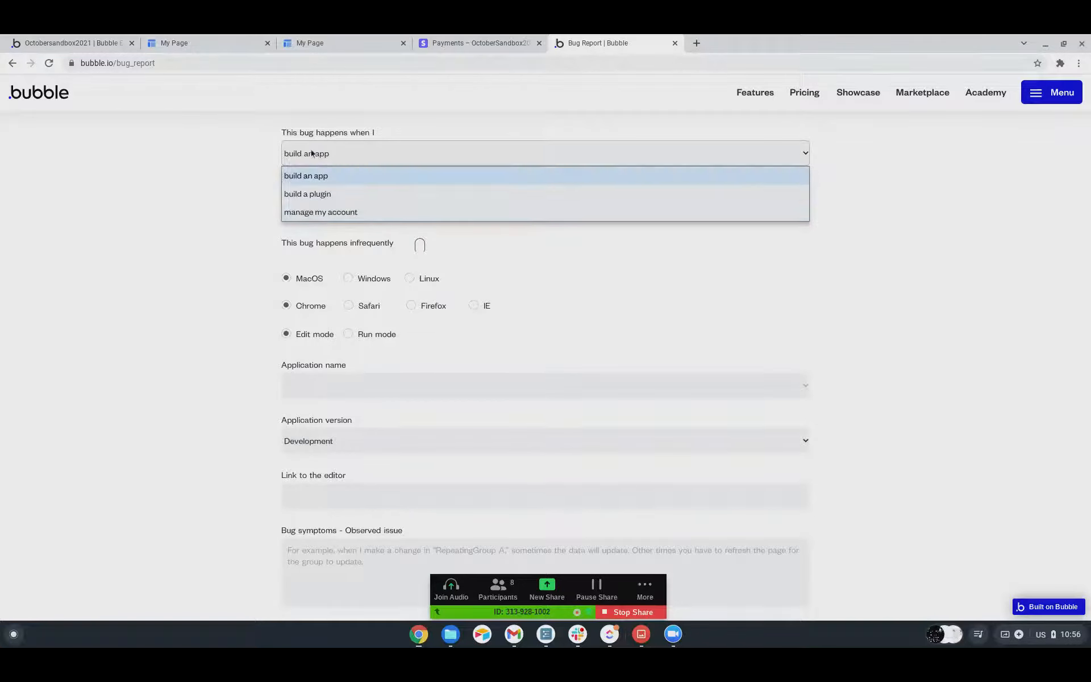
left_click(313, 176)
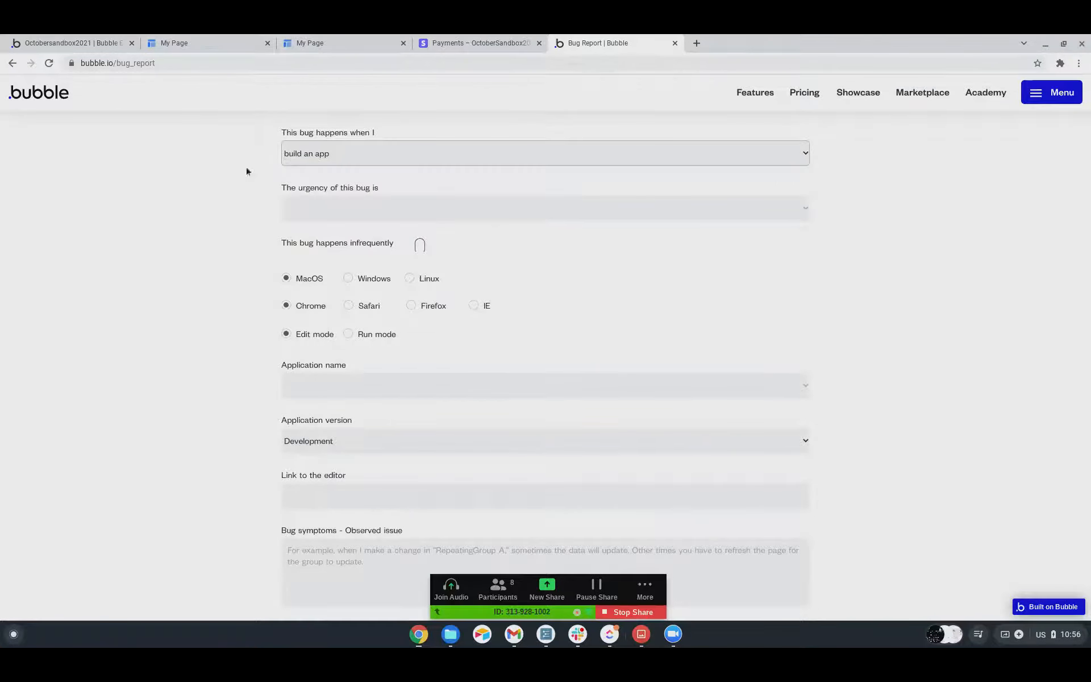
left_click(327, 219)
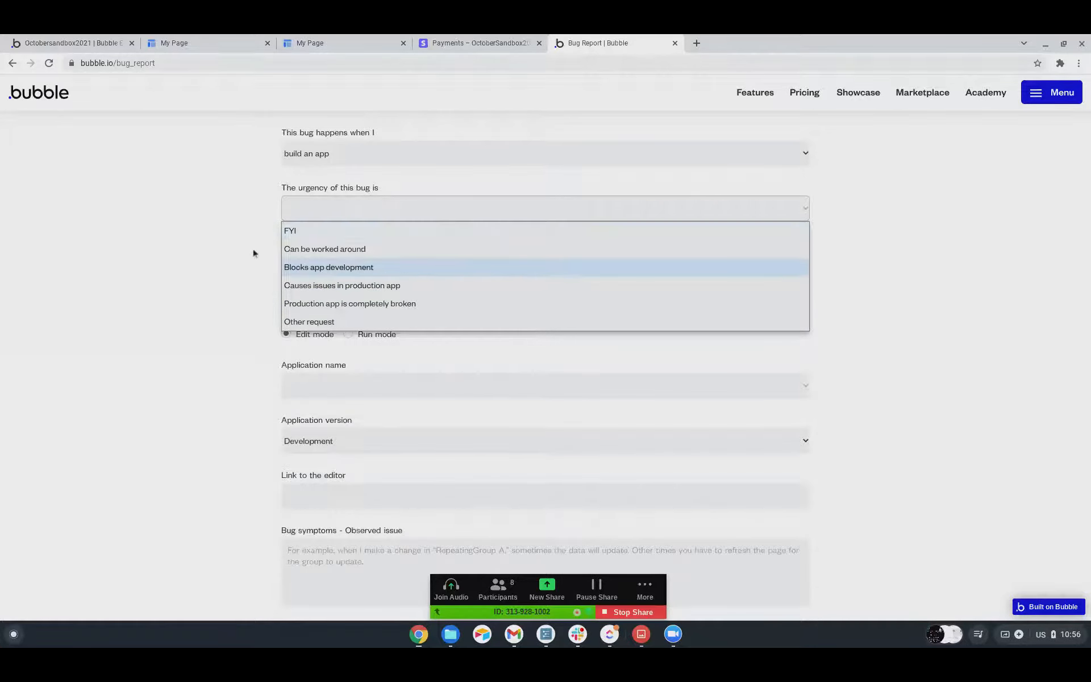
left_click(257, 304)
Browse the applications offered under Application name in the bug report form without choosing one.
scroll(258, 306, "down", 2)
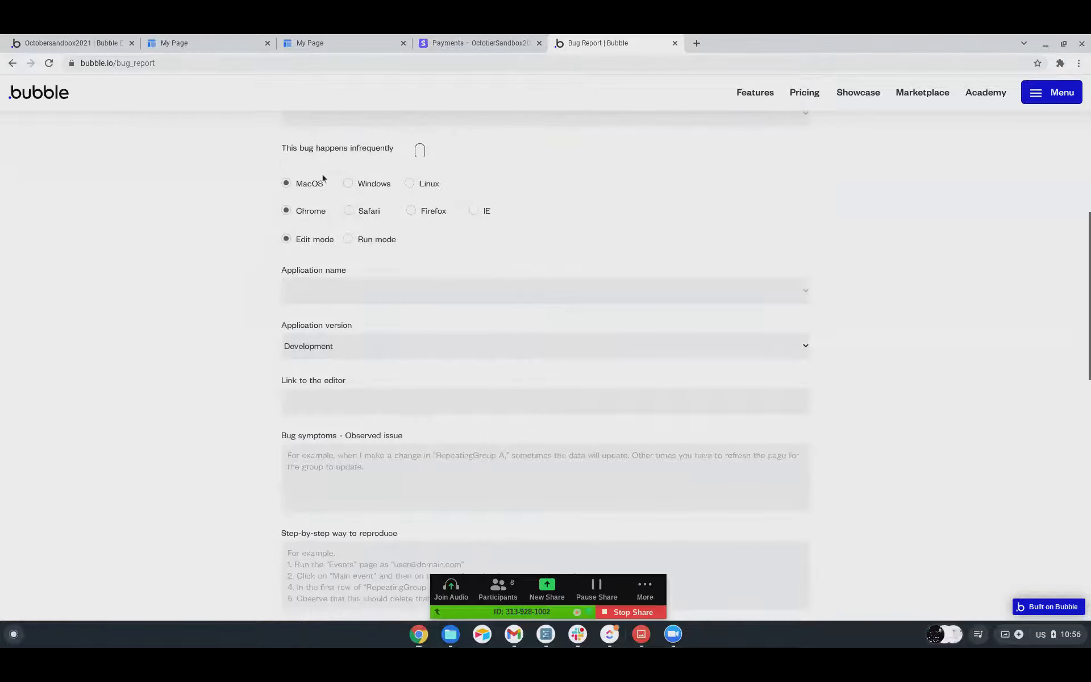
scroll(256, 375, "down", 1)
left_click(329, 256)
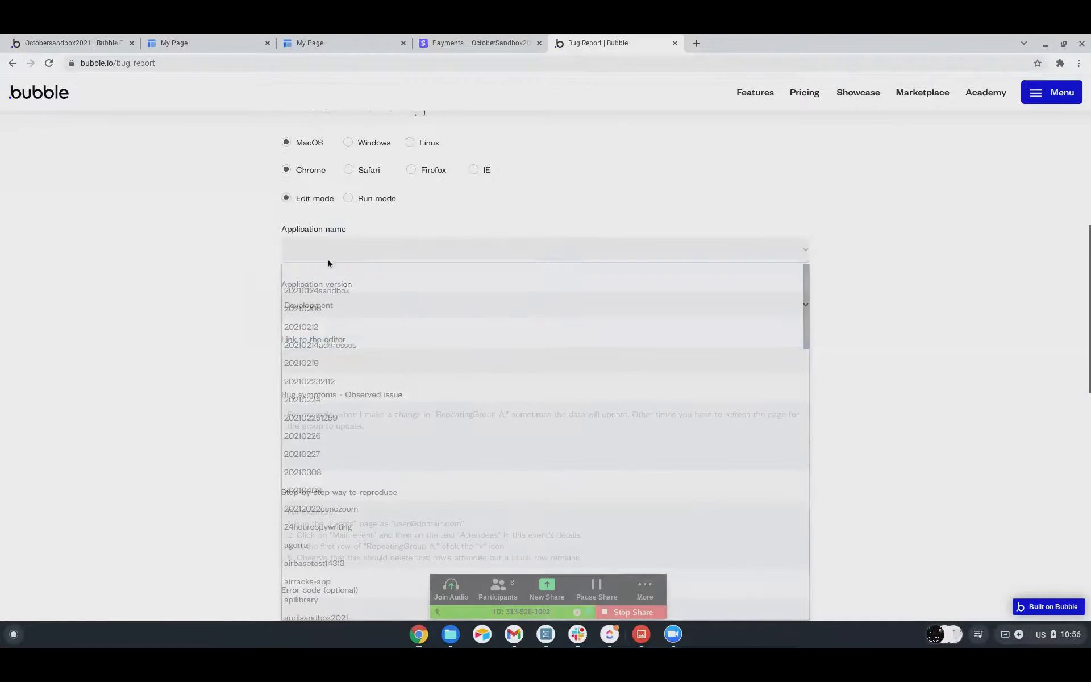
scroll(341, 415, "down", 15)
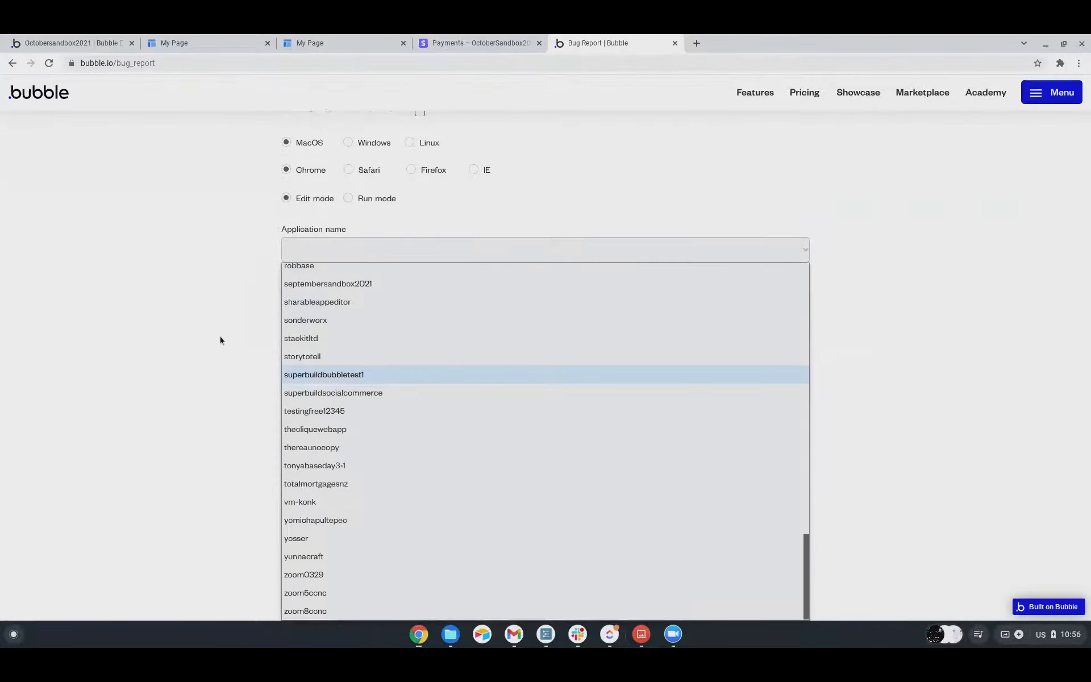
left_click(219, 339)
scroll(289, 296, "down", 3)
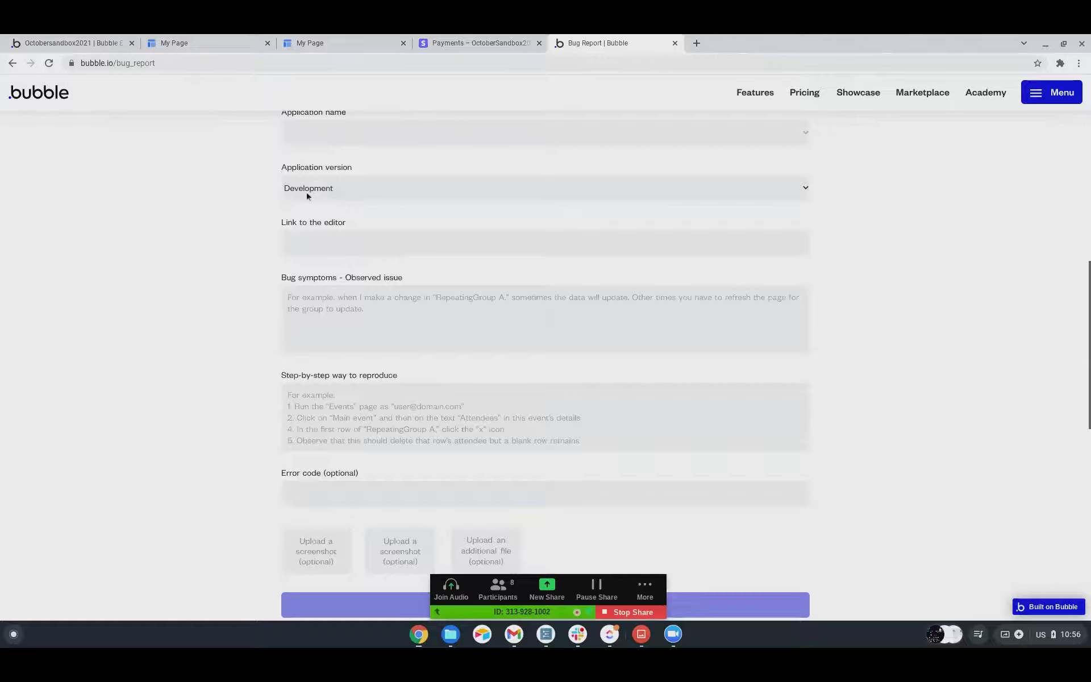
left_click(341, 141)
scroll(333, 295, "down", 10)
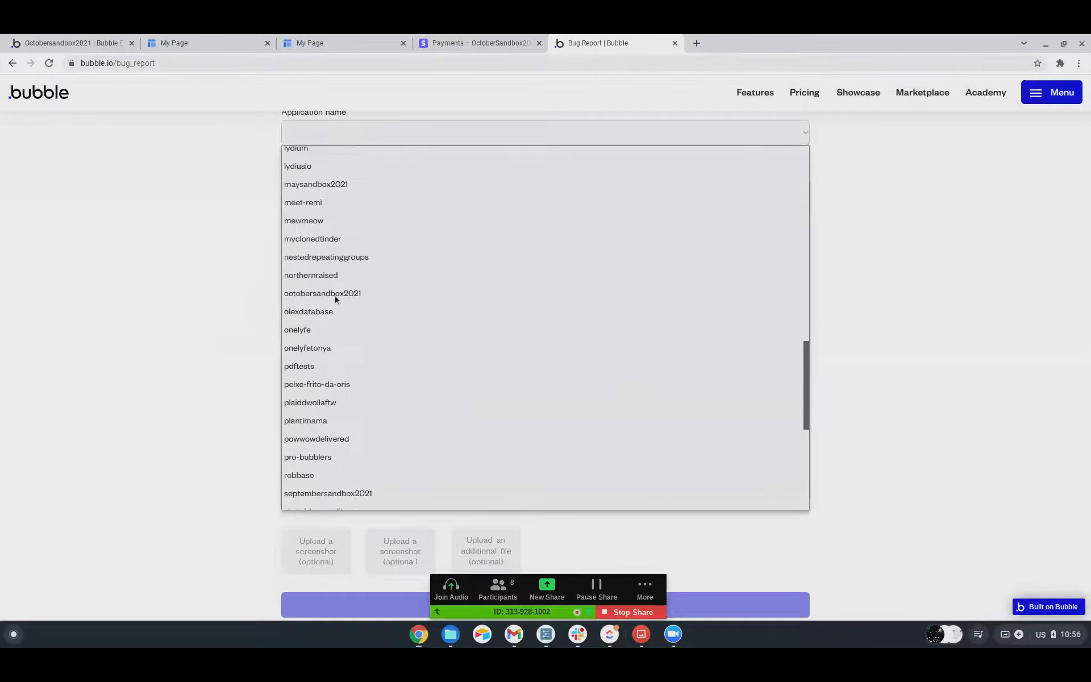
left_click(224, 256)
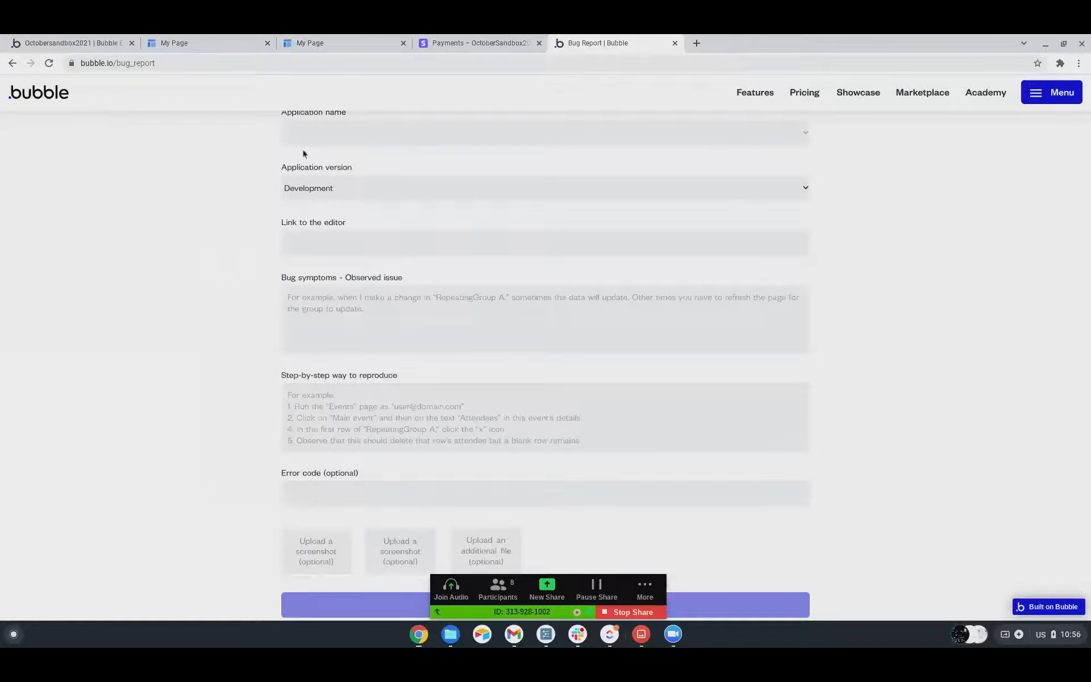
Review the bug report's platform settings, editor link, symptoms, reproduction steps, error code and upload fields.
scroll(301, 182, "down", 1)
scroll(306, 160, "up", 1)
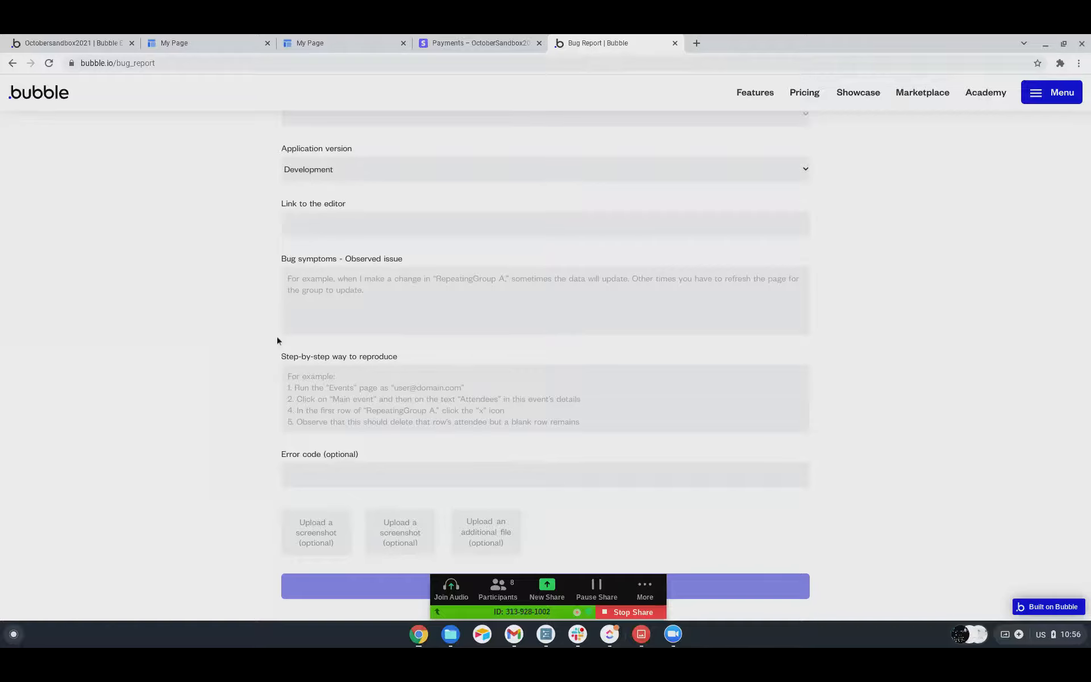
scroll(277, 341, "up", 10)
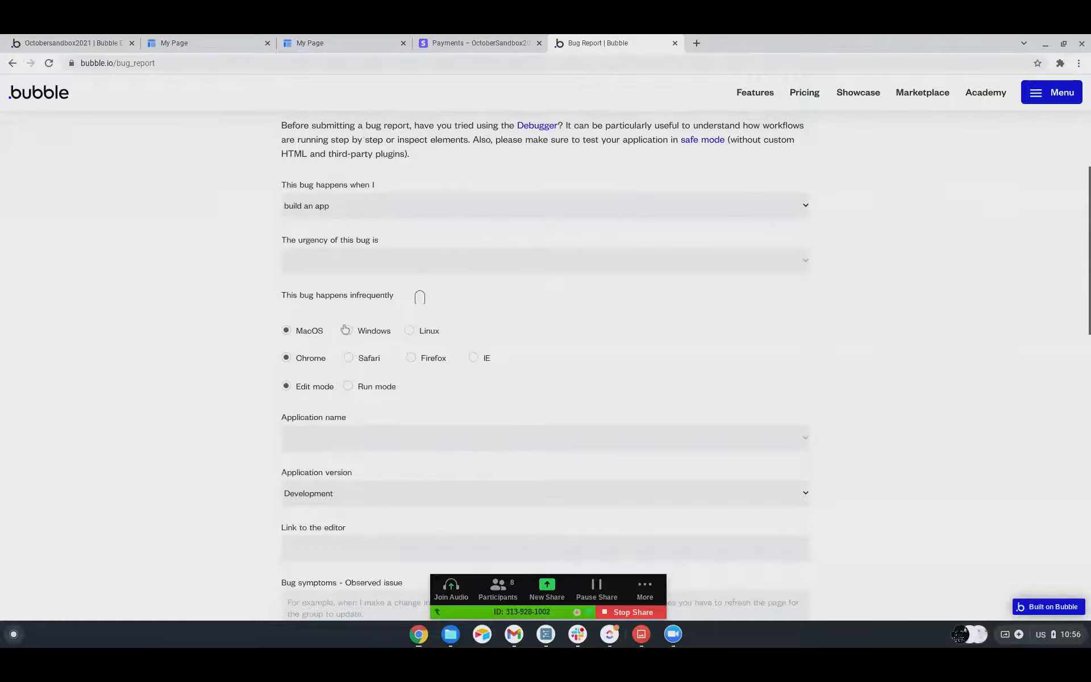
scroll(282, 385, "down", 8)
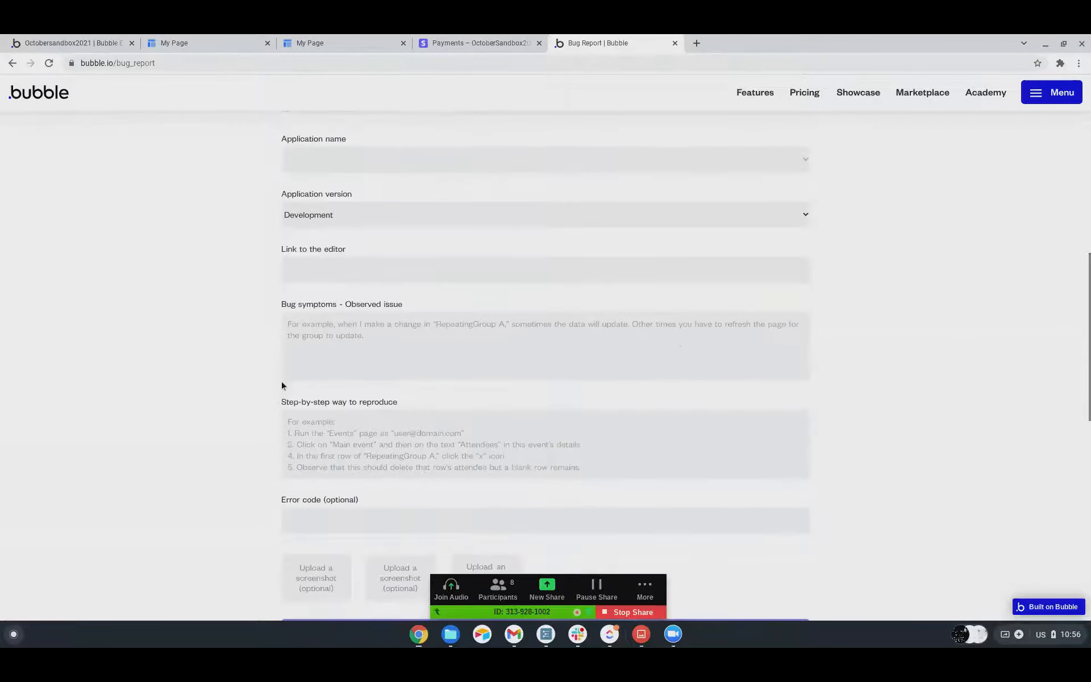
scroll(282, 385, "down", 1)
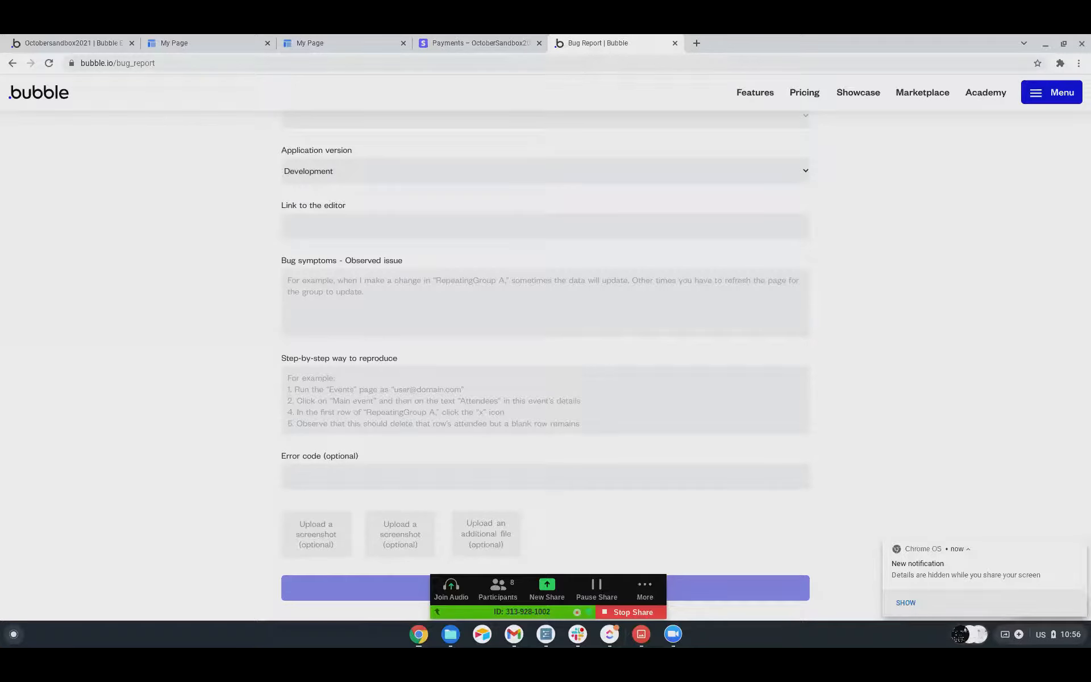
Read through the remaining bug report fields down to sending the report, and the introductory guidance on reporting a bug.
scroll(241, 409, "down", 1)
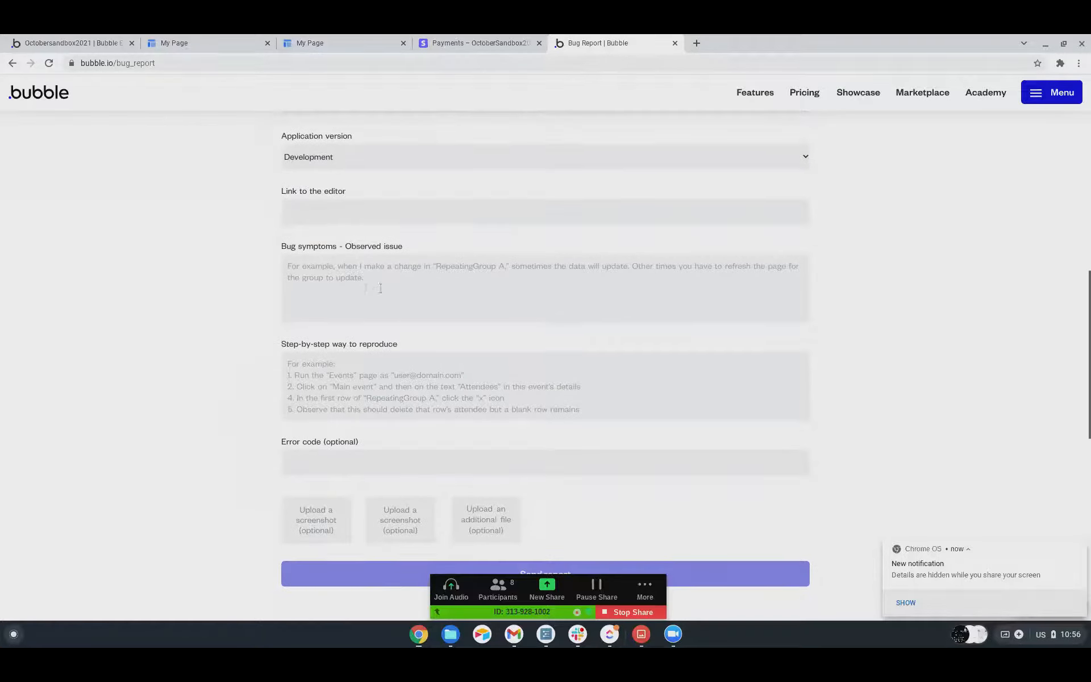
scroll(320, 271, "down", 1)
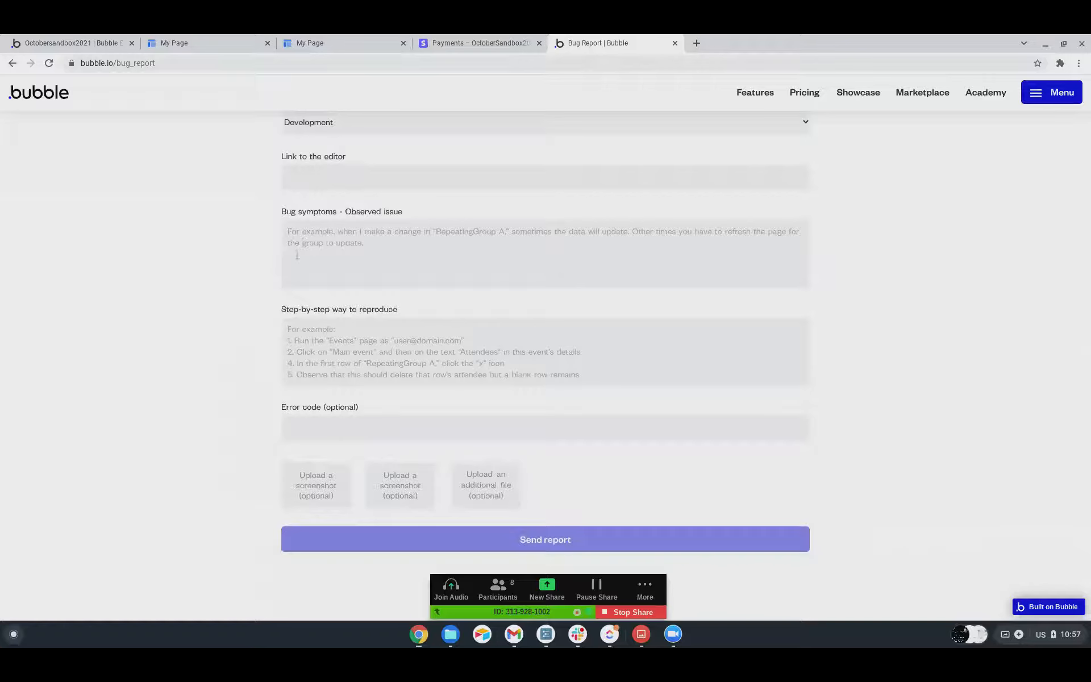
scroll(297, 255, "down", 1)
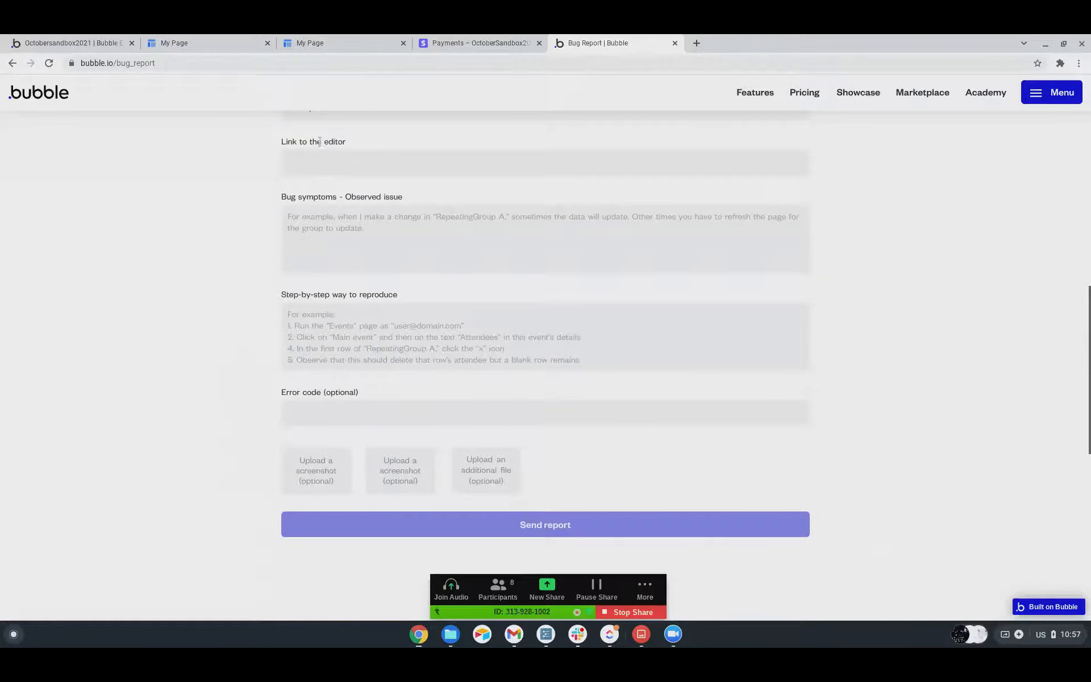
scroll(297, 220, "down", 1)
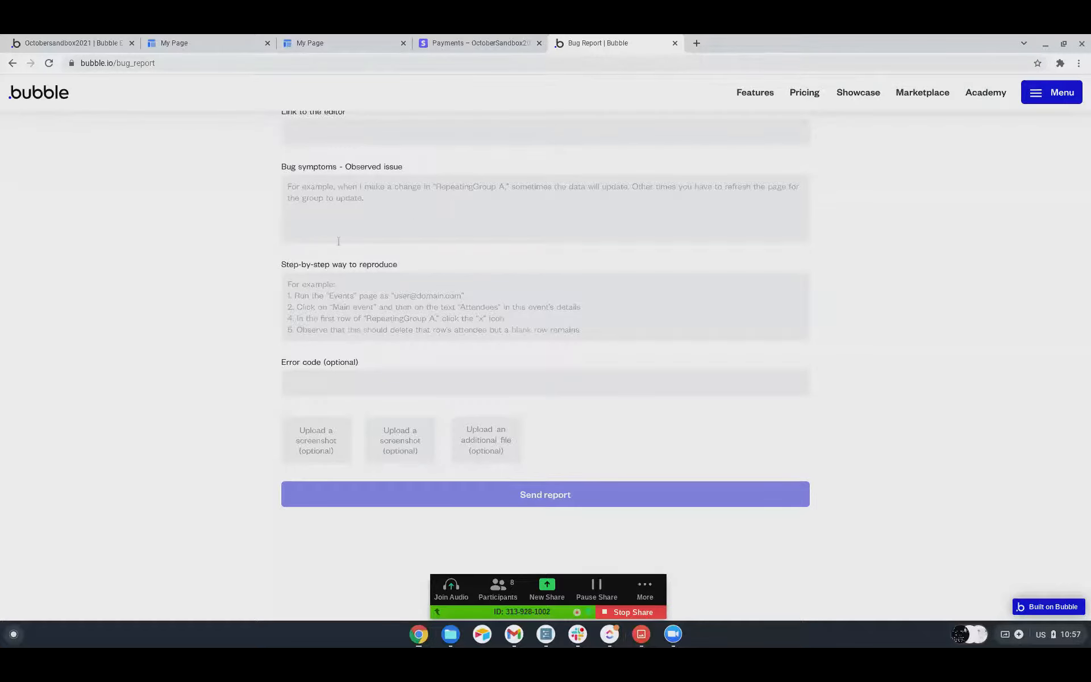
scroll(338, 241, "down", 1)
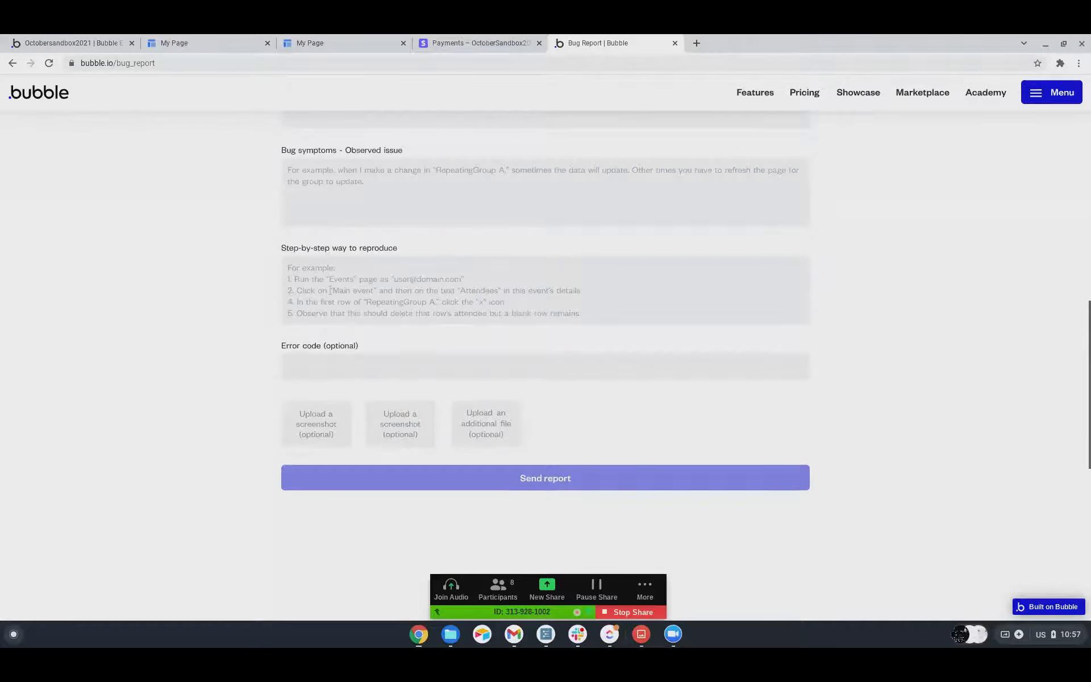
scroll(356, 273, "up", 3)
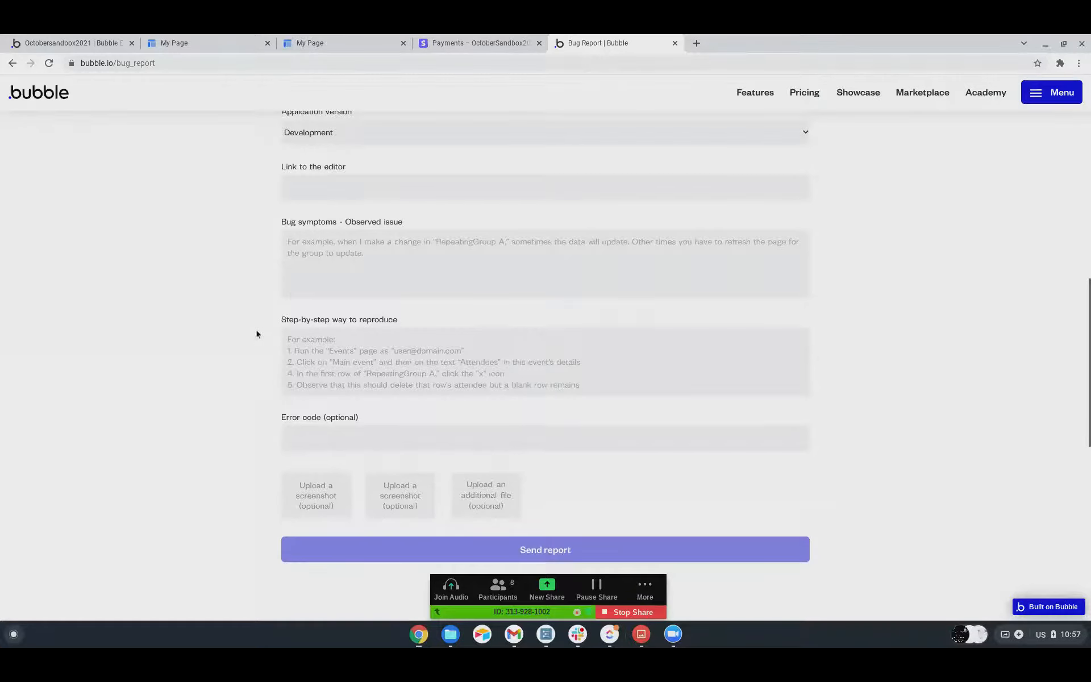
scroll(242, 391, "down", 5)
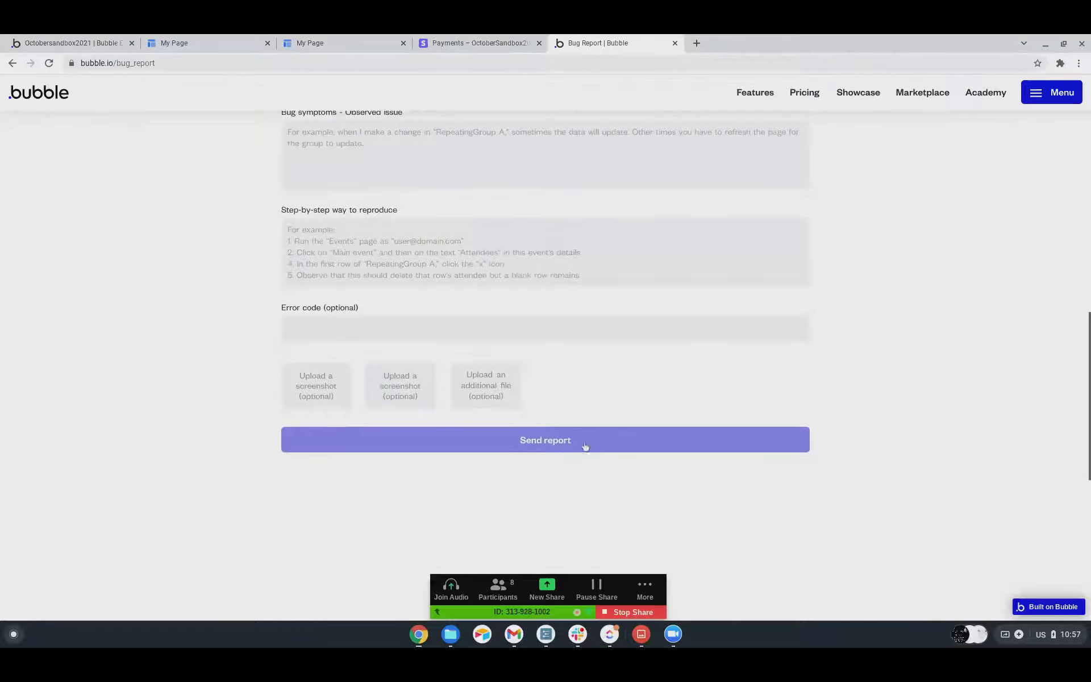
scroll(645, 348, "up", 13)
scroll(646, 348, "up", 18)
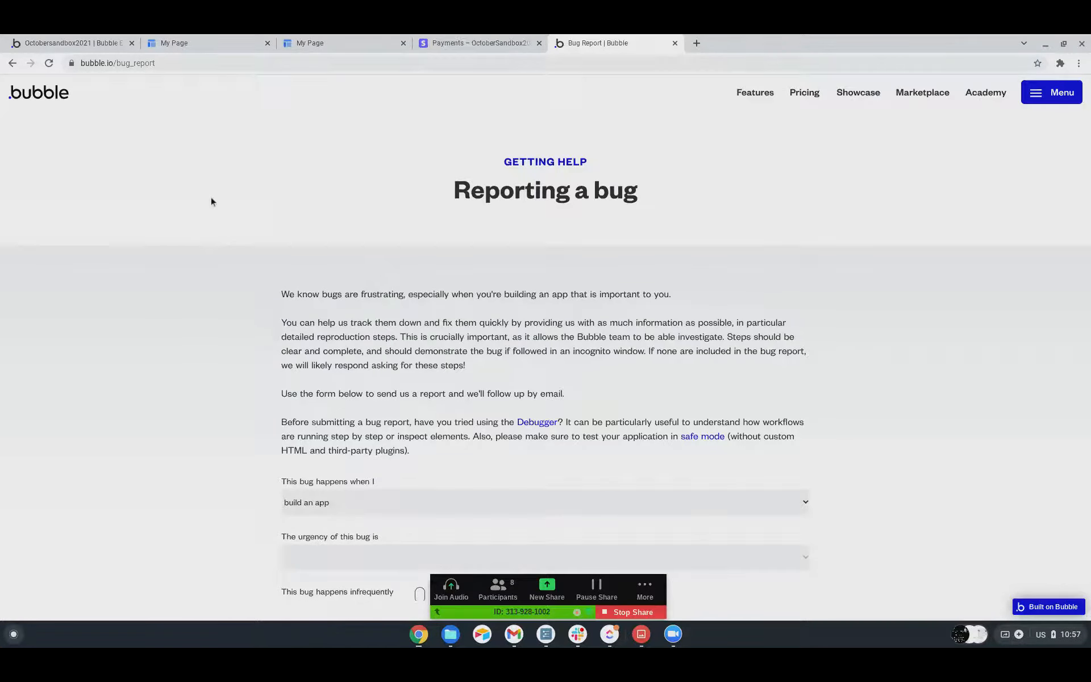
scroll(210, 196, "down", 1)
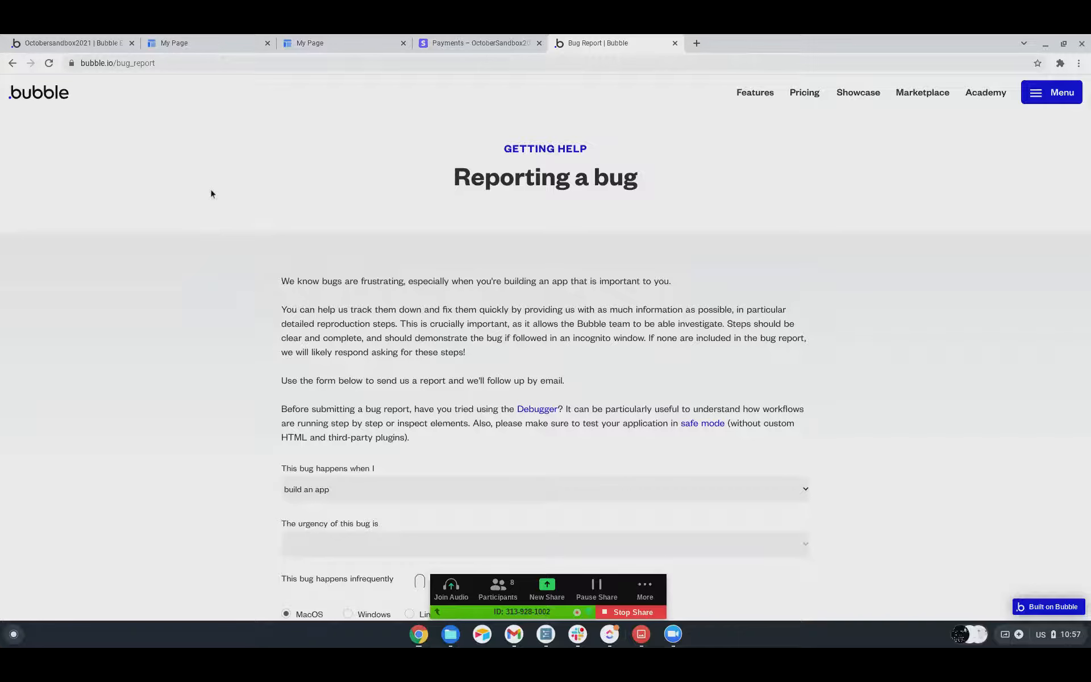
scroll(211, 194, "up", 1)
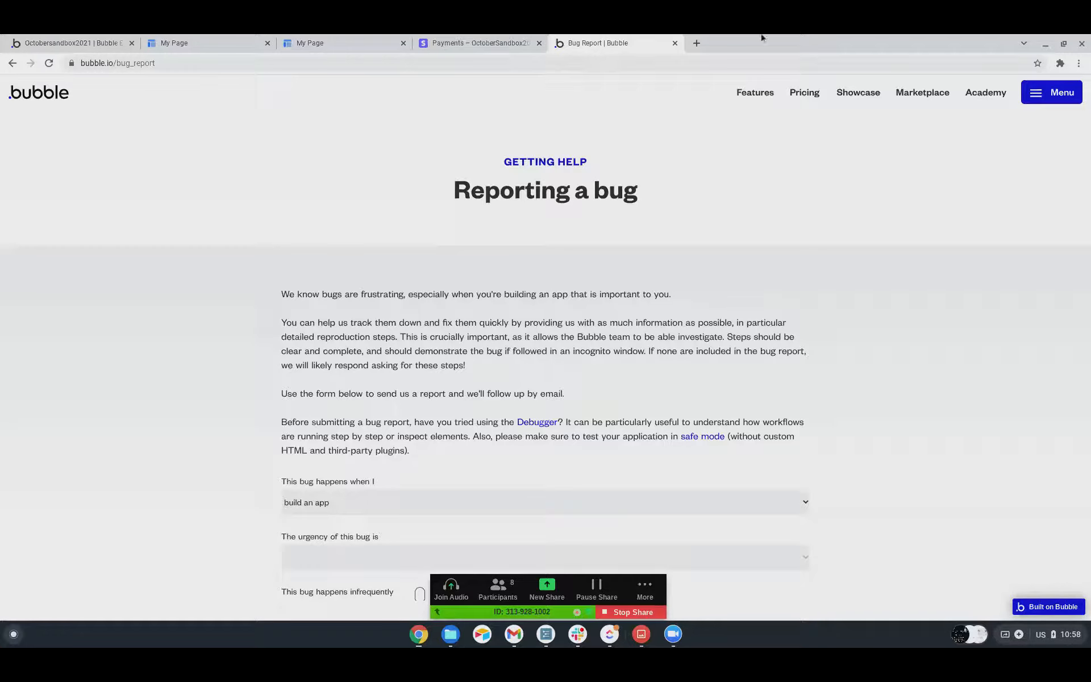
Open joinsecret.com in a new browser tab.
left_click(695, 44)
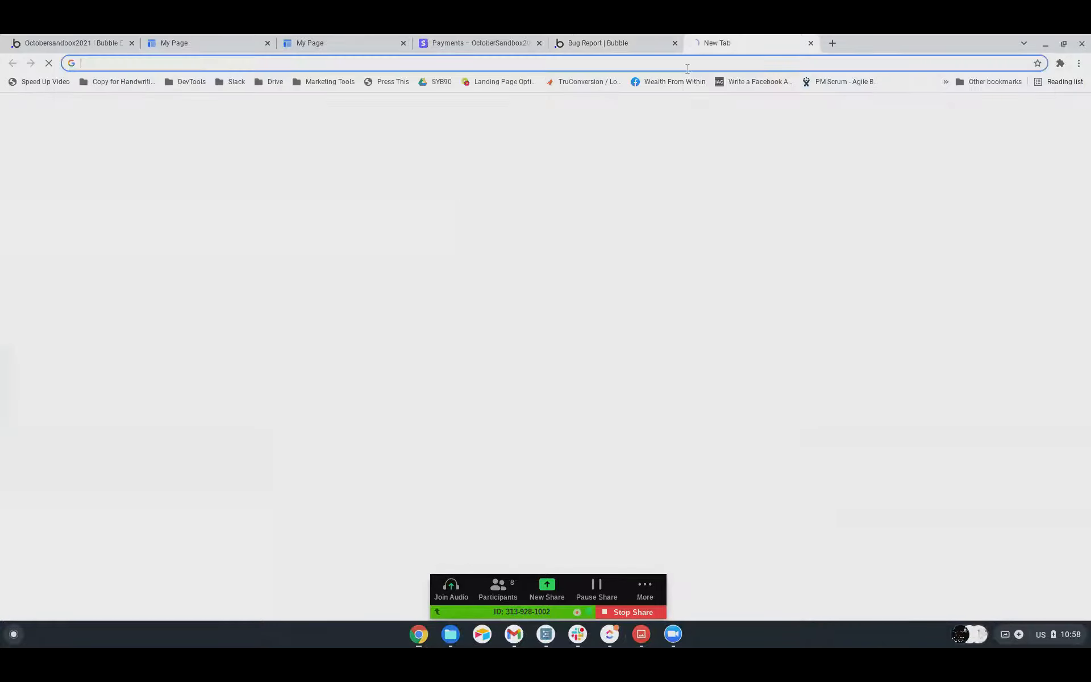
type("secret")
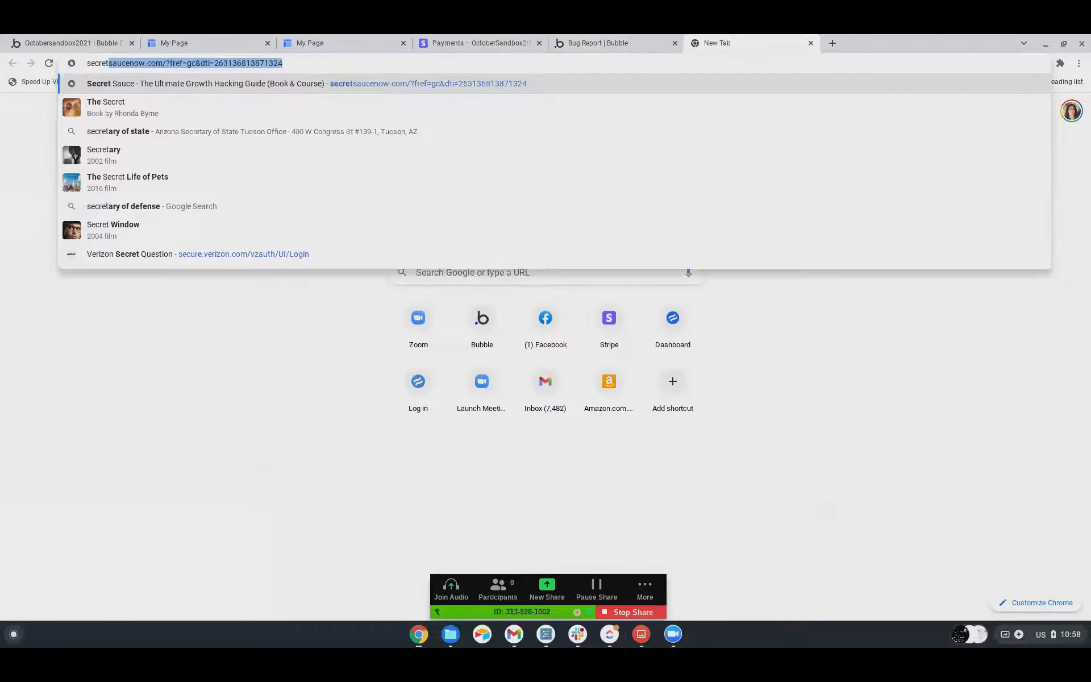
key("BackSpace")
key("BackSpace")
key("BackSpace")
key("BackSpace")
key("BackSpace")
key("BackSpace")
key("BackSpace")
type("jo")
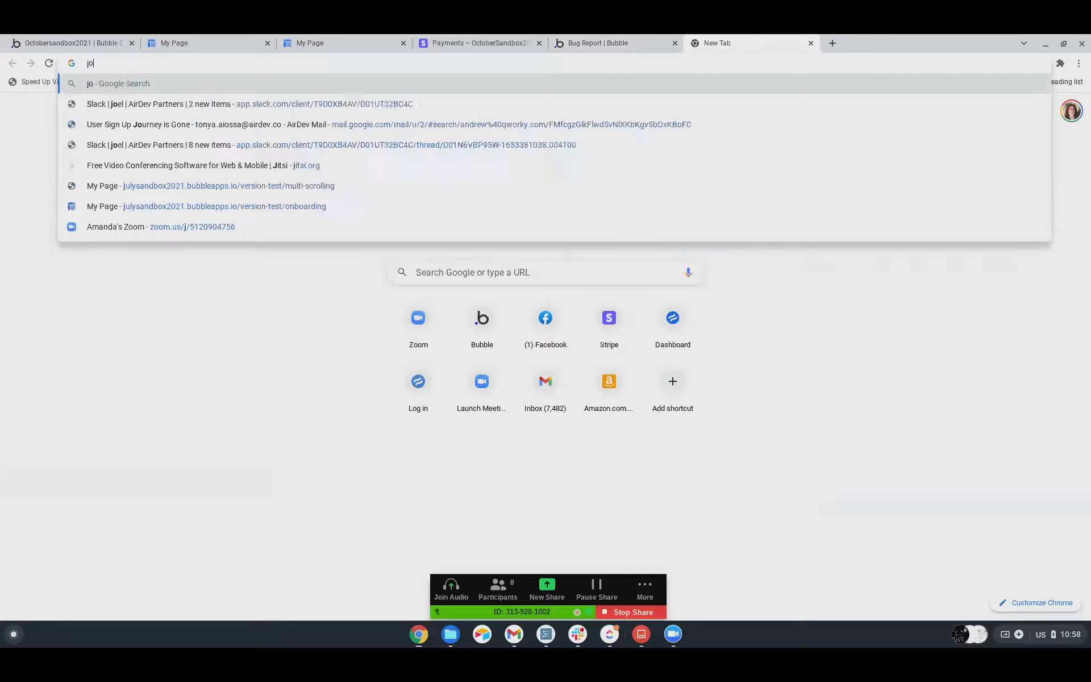
type("insecret.com")
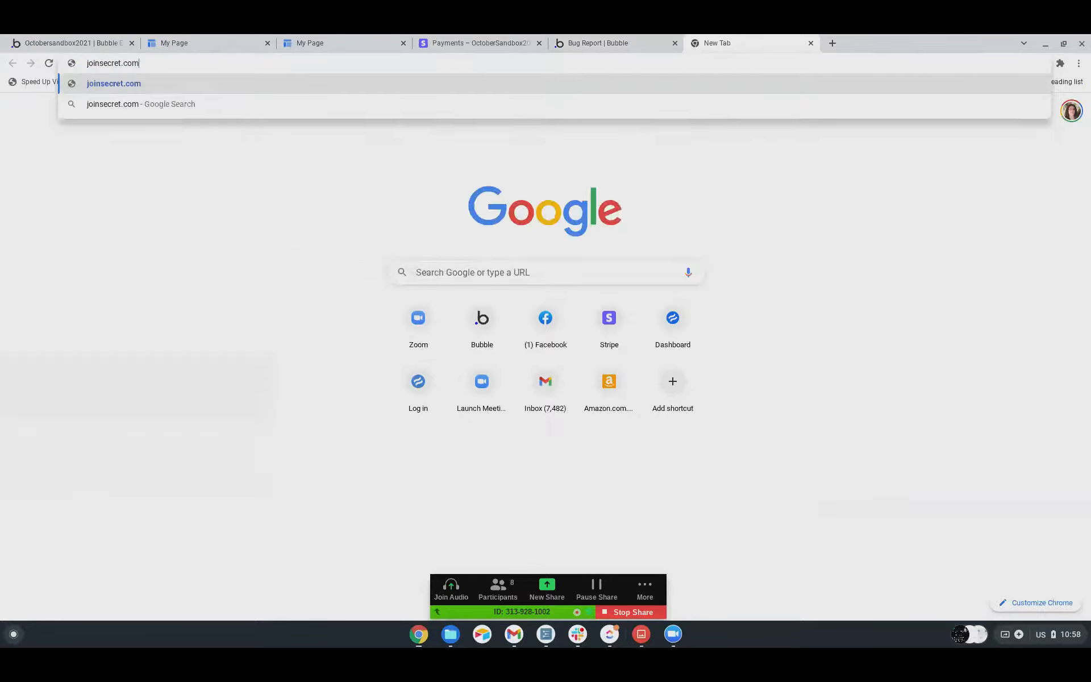
key("Return")
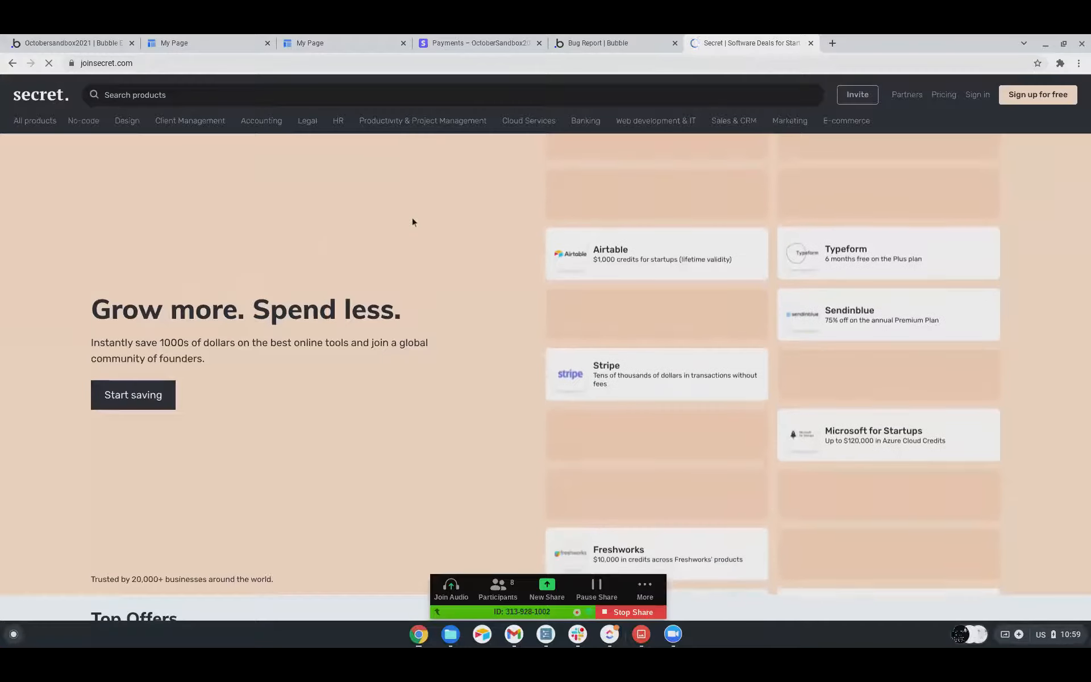
Browse the software deals under Top Offers on the Secret home page, from AWS Activate through ClickUp.
scroll(413, 222, "down", 1)
scroll(412, 222, "down", 2)
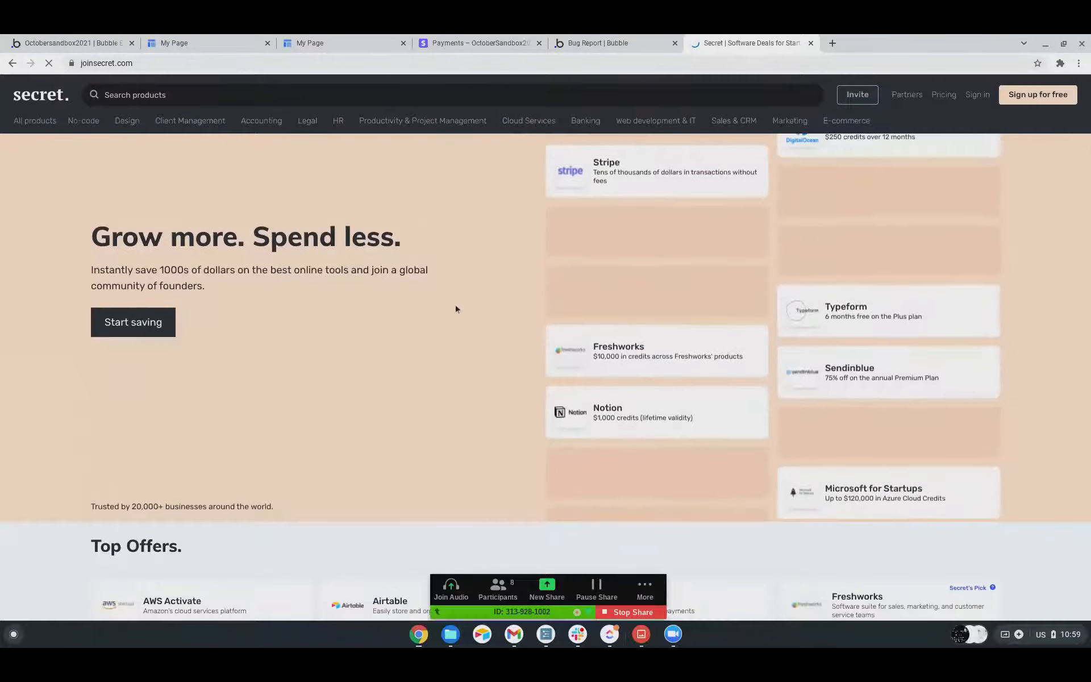
scroll(455, 309, "down", 1)
scroll(455, 309, "down", 1)
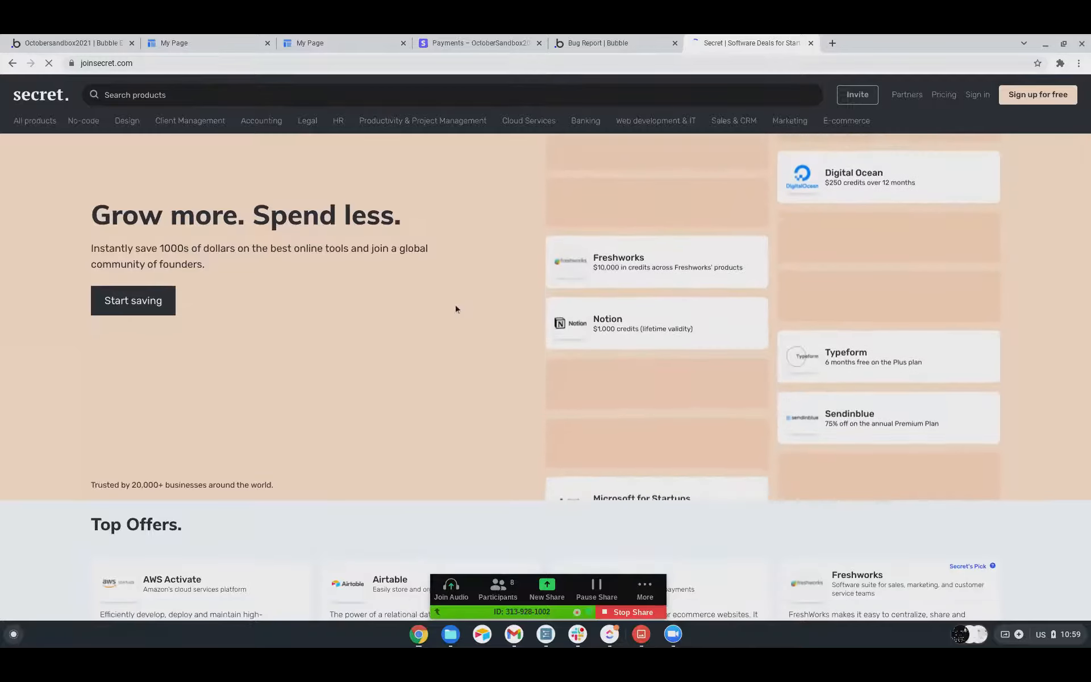
scroll(455, 308, "down", 2)
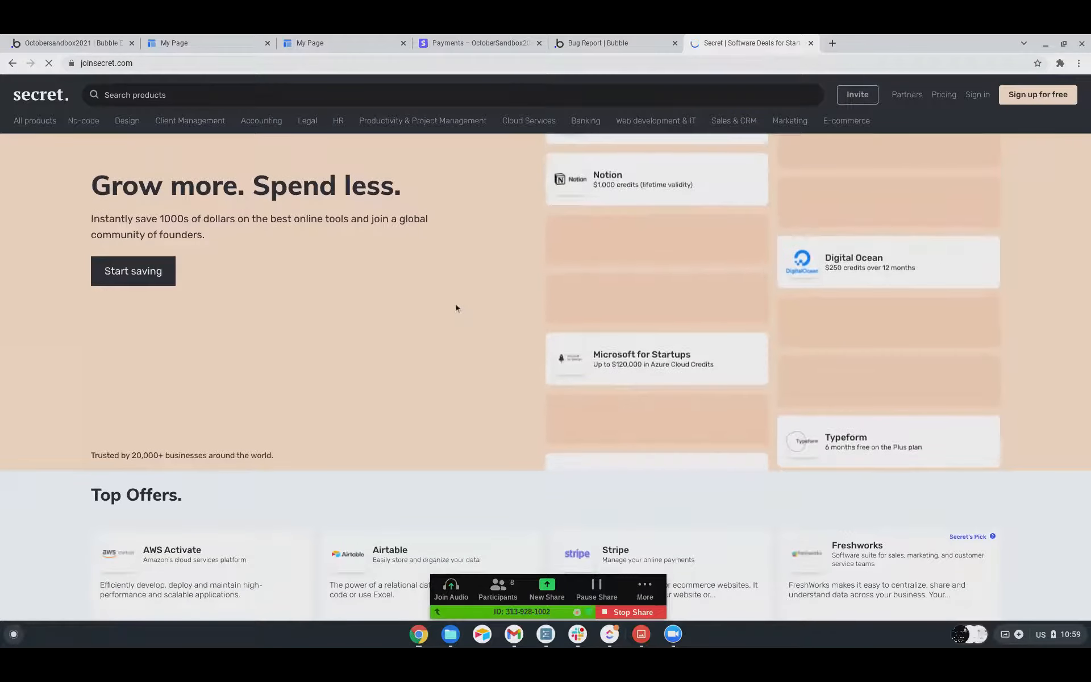
scroll(455, 306, "down", 5)
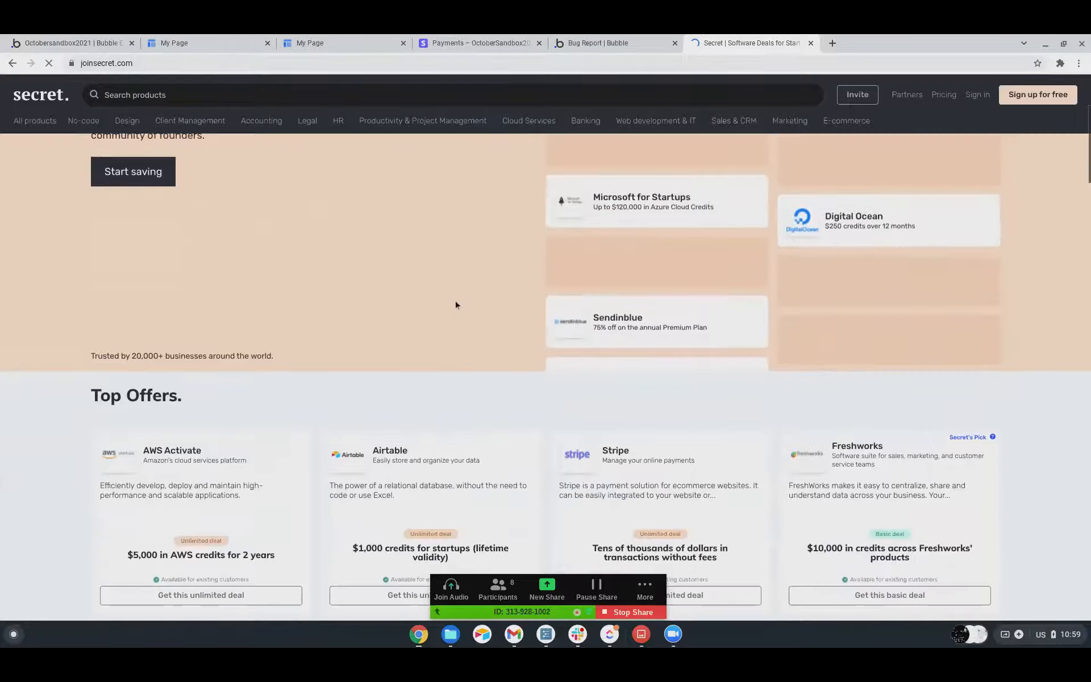
scroll(455, 303, "down", 2)
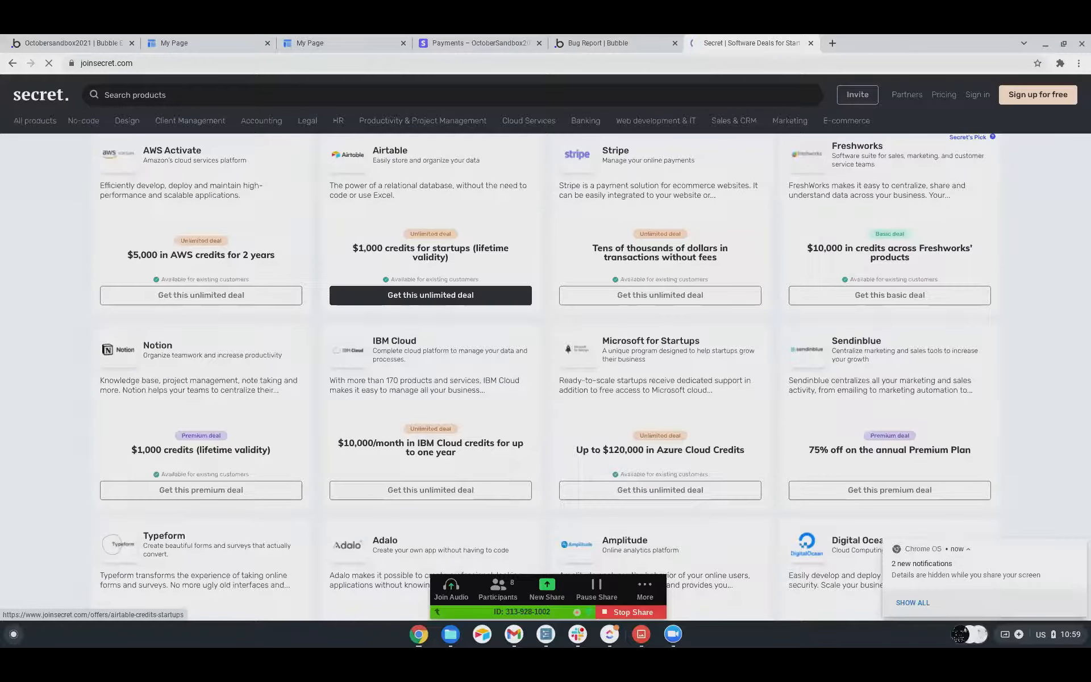
scroll(430, 280, "up", 1)
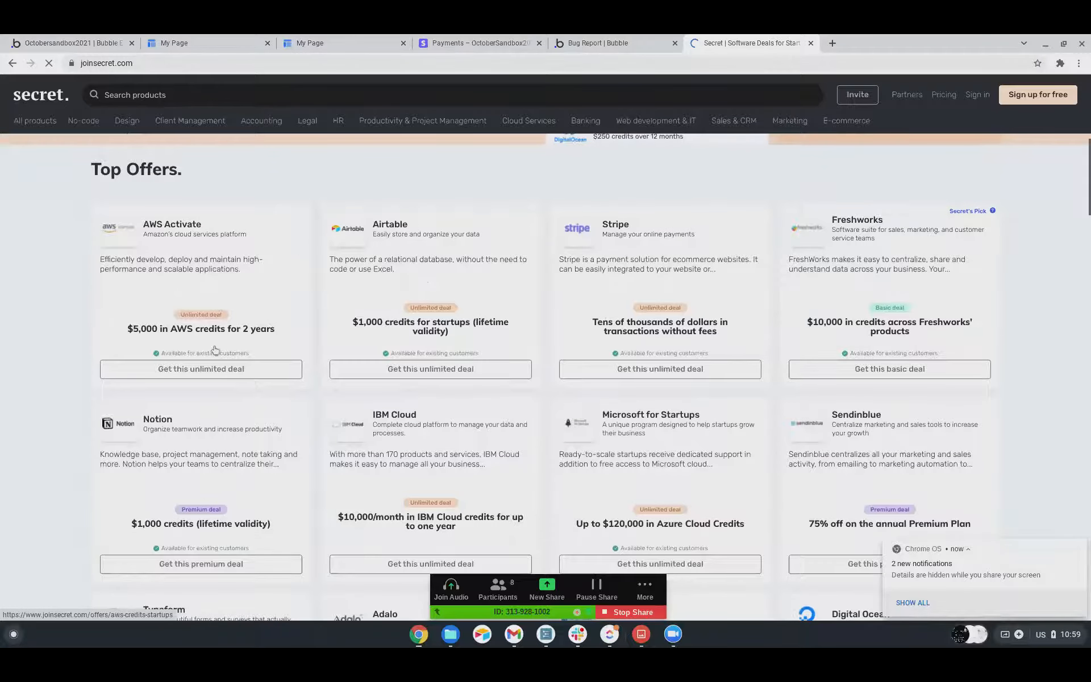
scroll(213, 352, "down", 1)
scroll(208, 332, "down", 2)
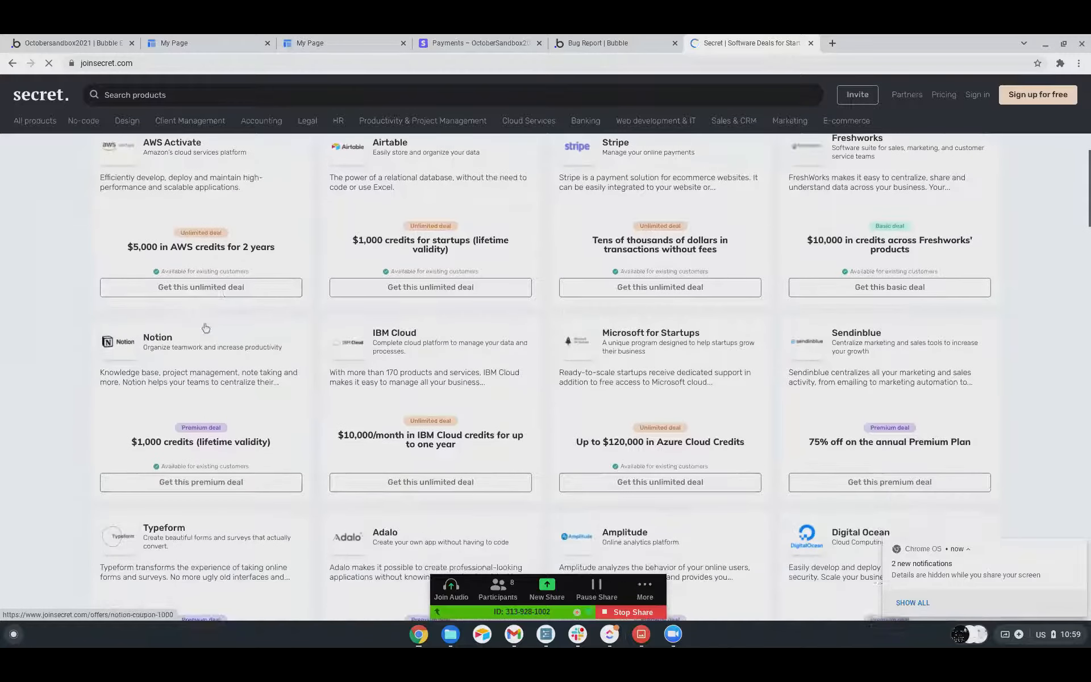
scroll(206, 325, "down", 3)
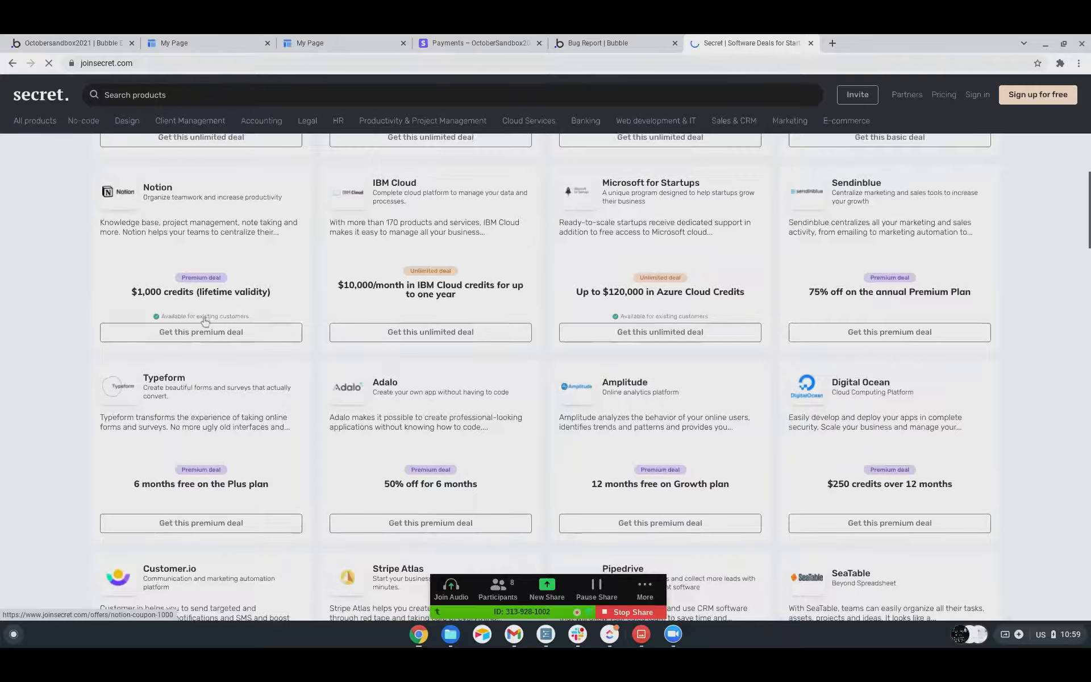
scroll(205, 322, "down", 3)
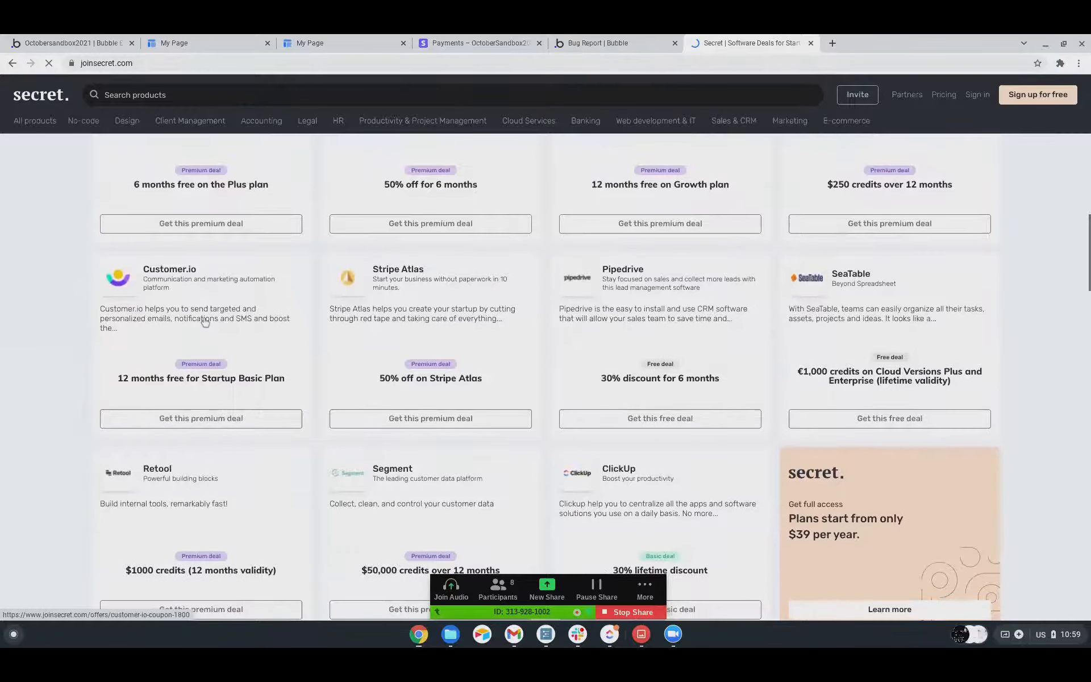
scroll(205, 322, "down", 2)
scroll(205, 322, "down", 1)
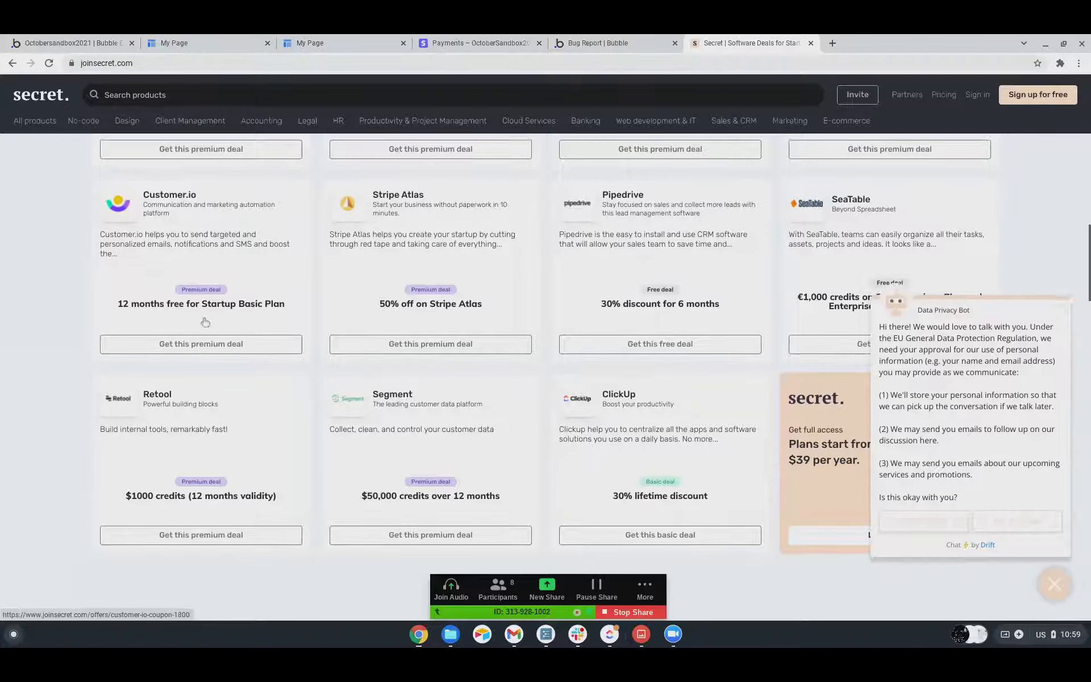
Review the Top Offers again, comparing the unlimited, premium and basic deals for tools such as AWS Activate, Airtable and Notion.
scroll(205, 322, "up", 1)
scroll(205, 322, "up", 3)
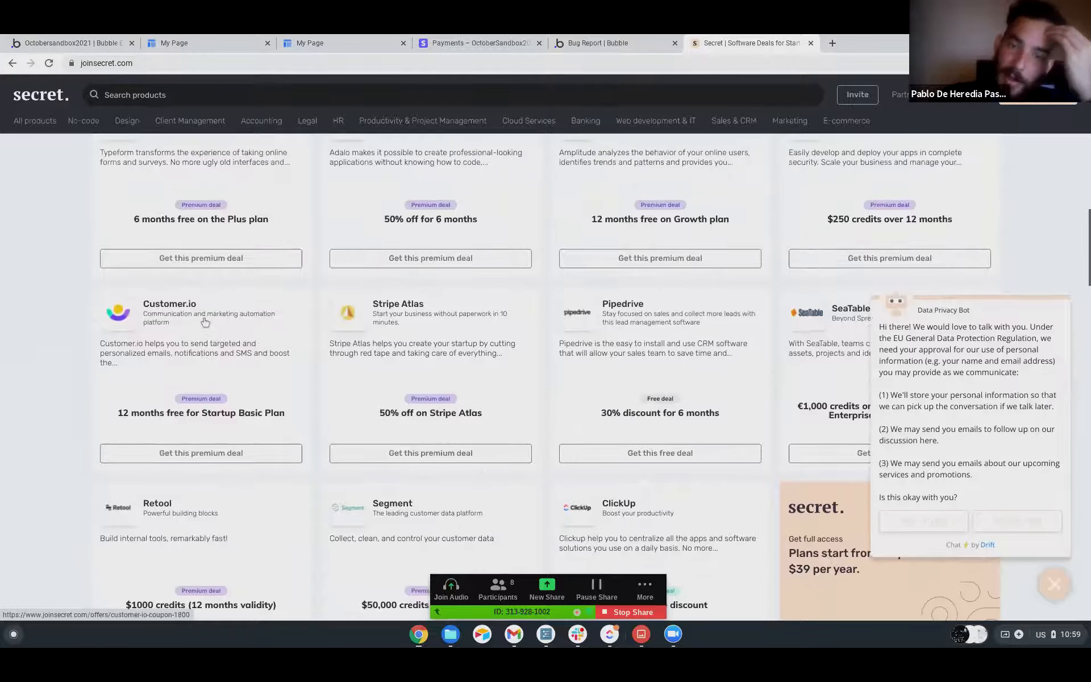
scroll(205, 322, "up", 5)
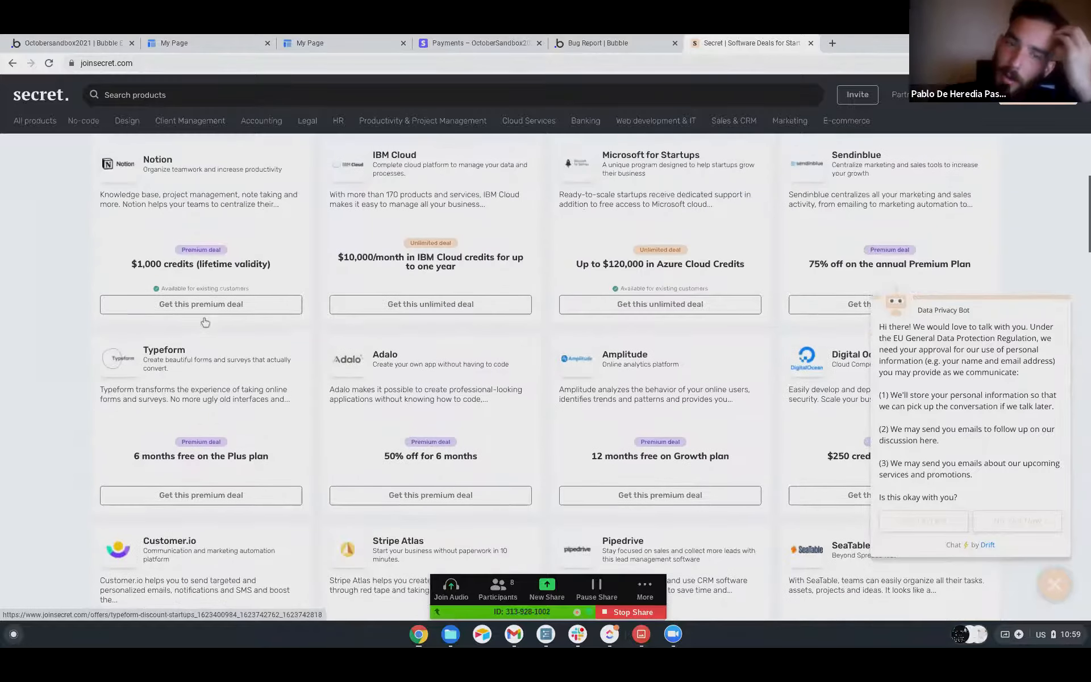
scroll(205, 322, "up", 2)
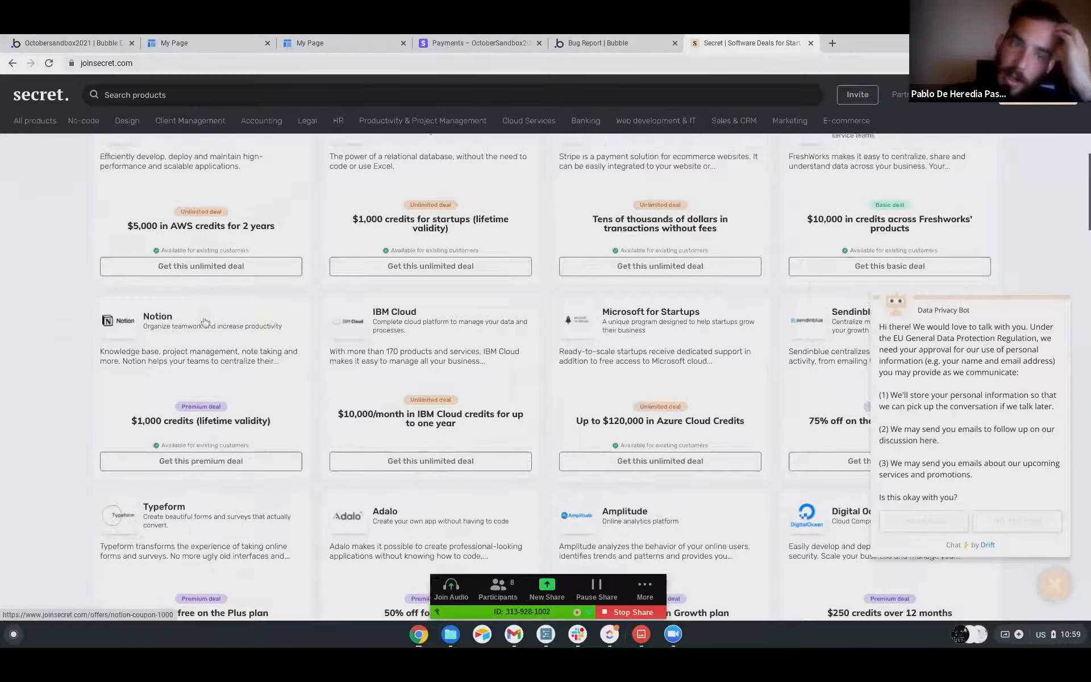
scroll(205, 322, "up", 3)
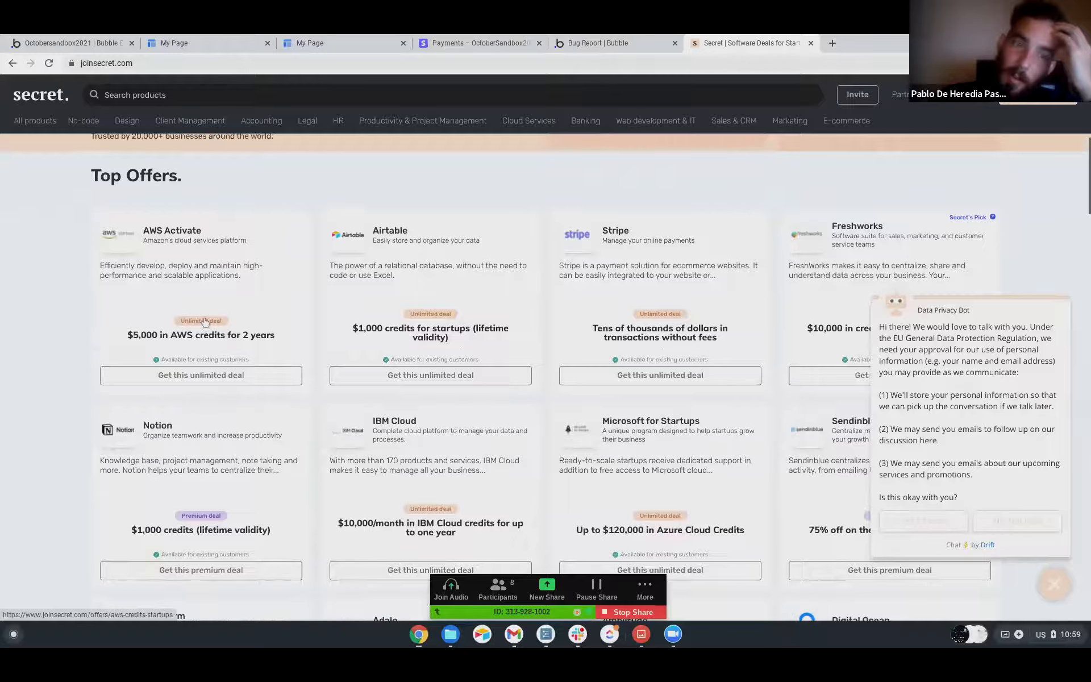
scroll(205, 322, "up", 2)
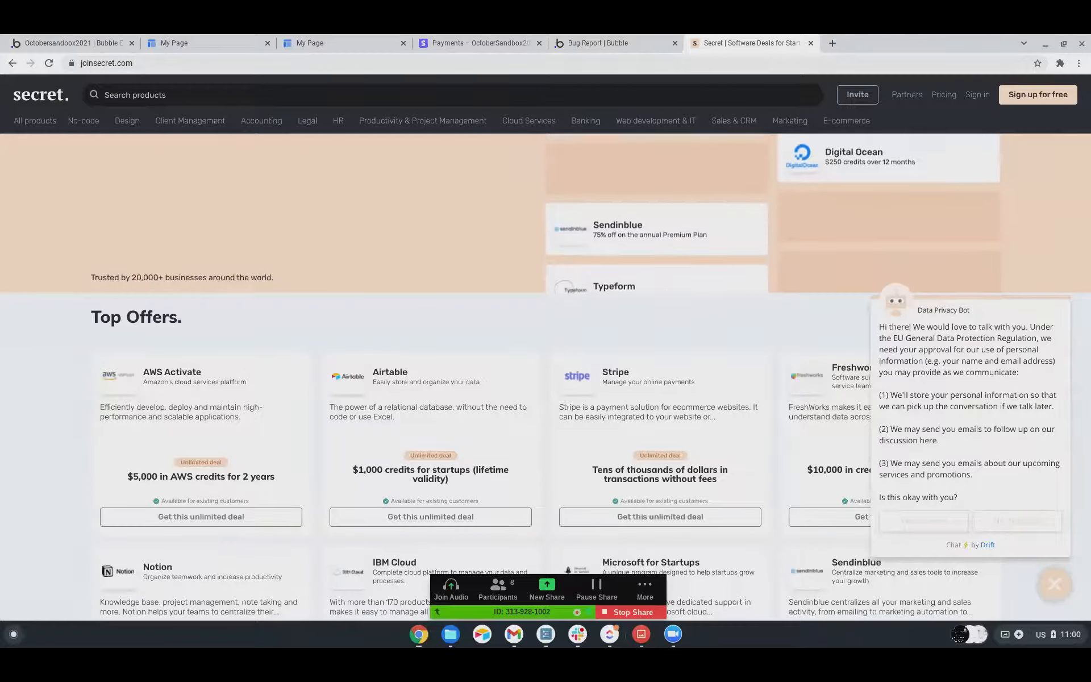
scroll(196, 254, "down", 1)
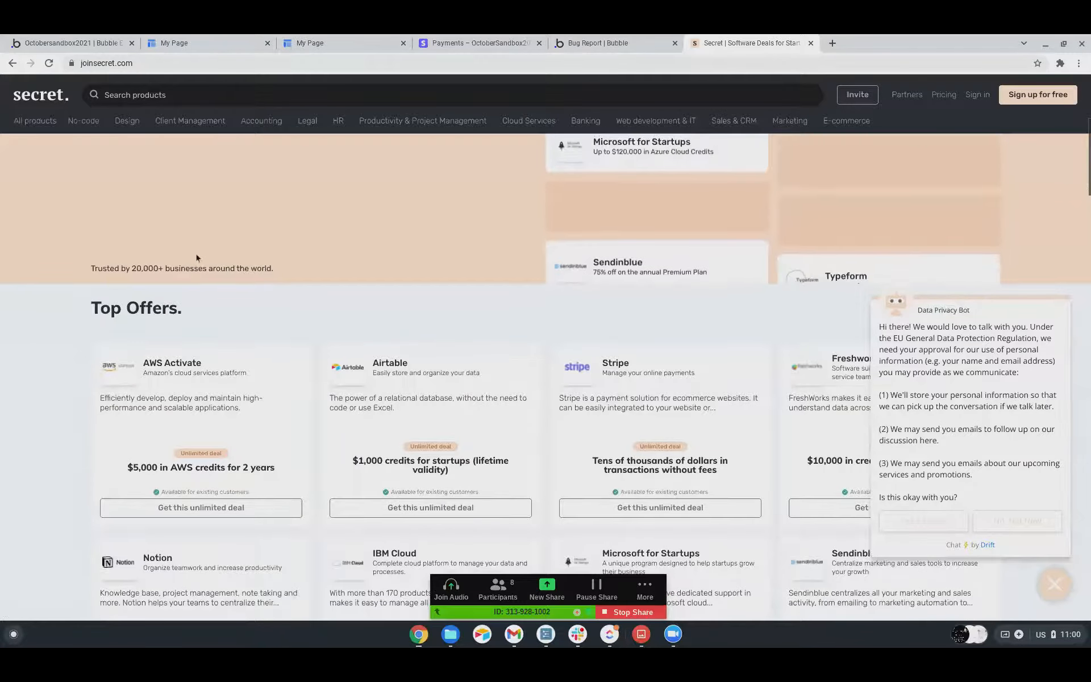
scroll(196, 254, "down", 5)
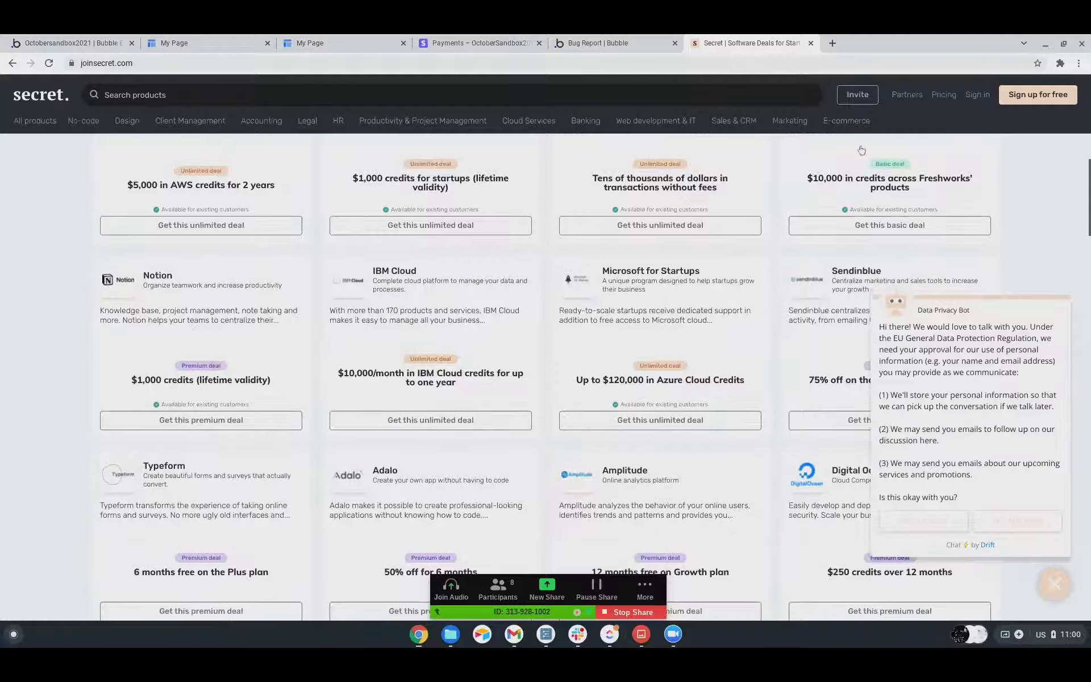
Open Secret's pricing page and compare the Free, Basic, Premium and Unlimited plans.
left_click(946, 97)
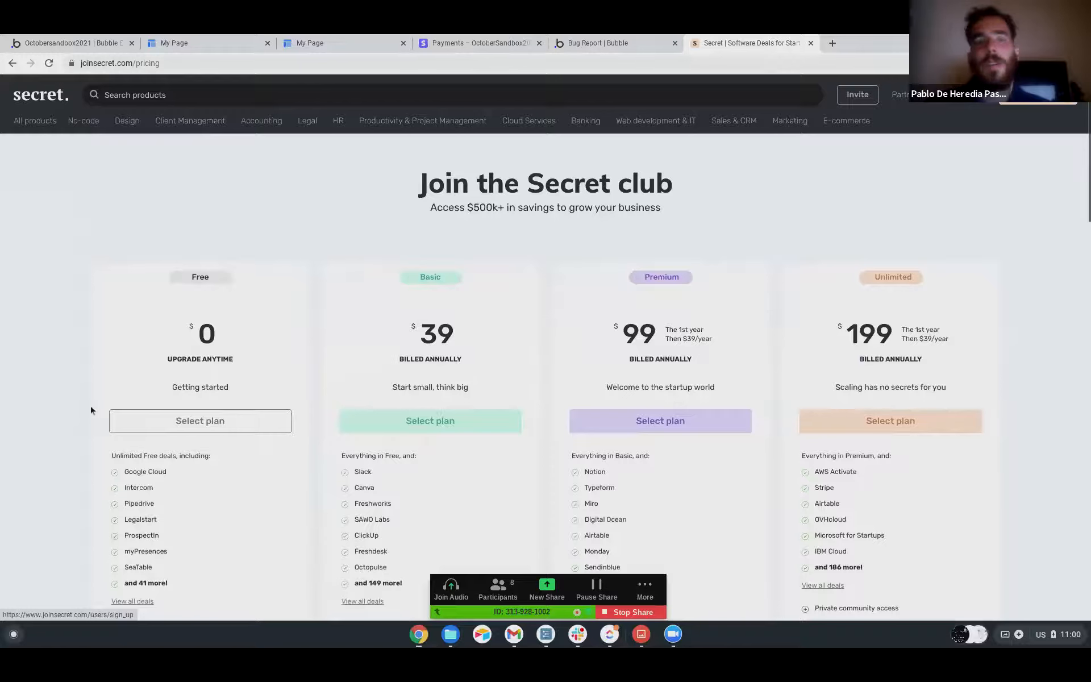
scroll(149, 191, "down", 1)
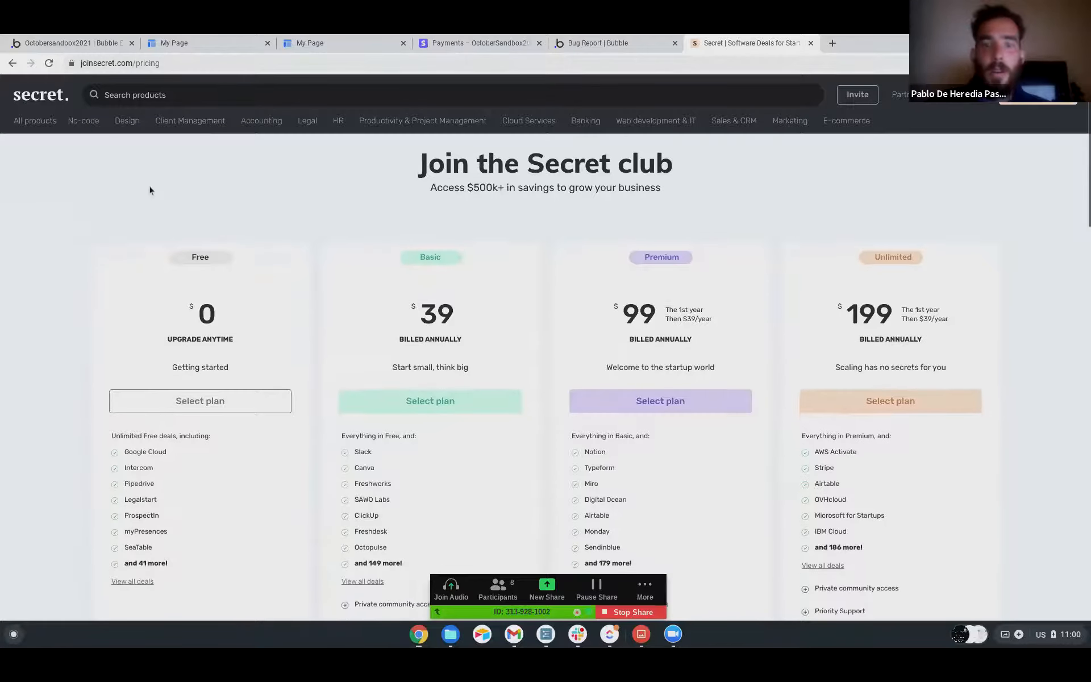
scroll(372, 375, "down", 2)
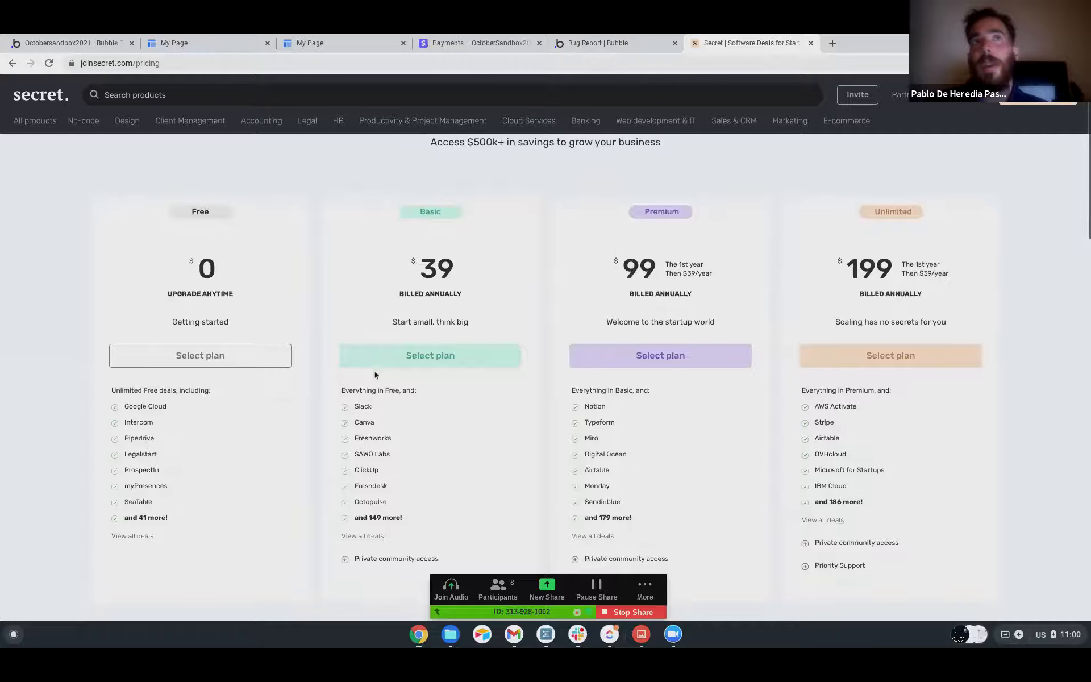
Review the deals included in Secret's Free, Basic, Premium and Unlimited plans once more and end the screen share.
scroll(375, 374, "down", 1)
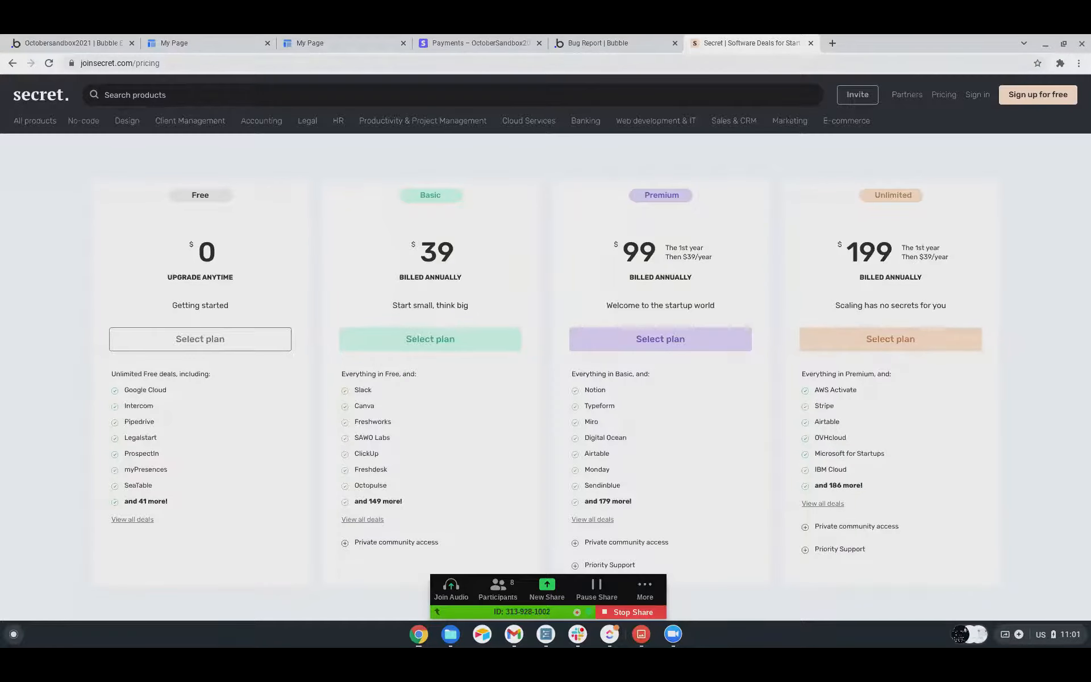
scroll(374, 374, "up", 3)
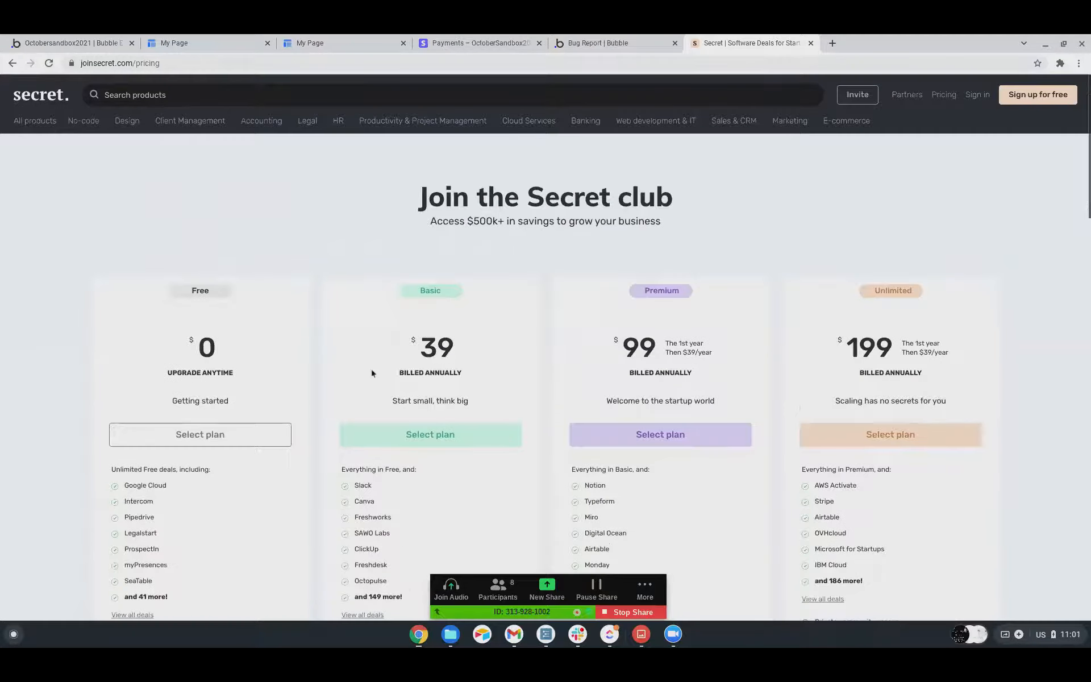
scroll(98, 280, "down", 3)
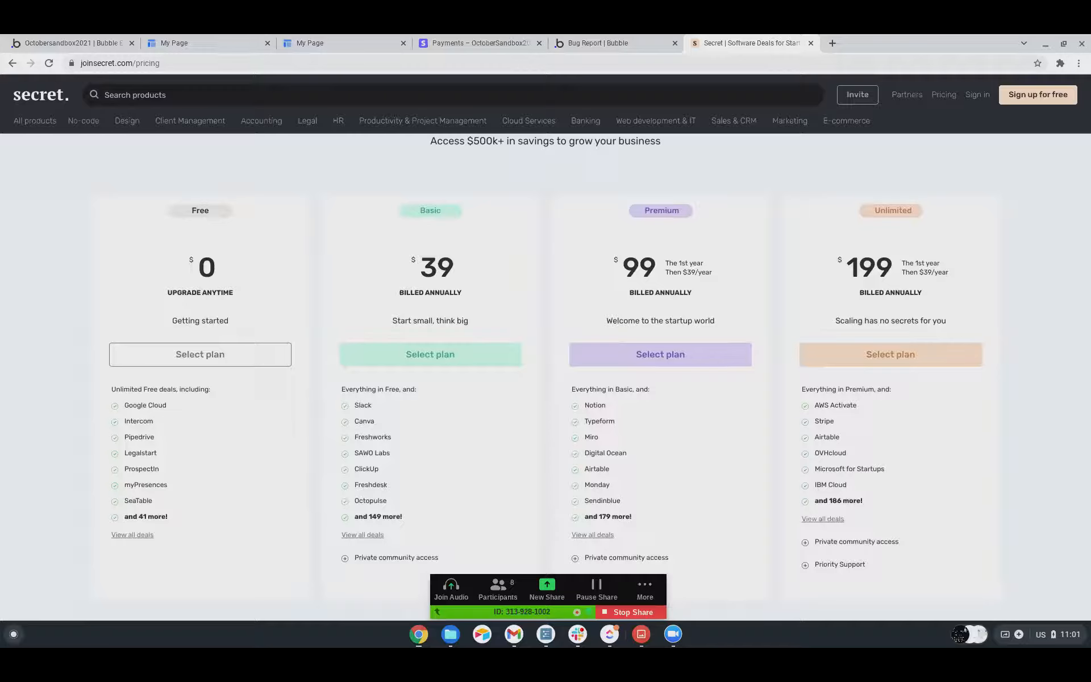
scroll(98, 280, "up", 1)
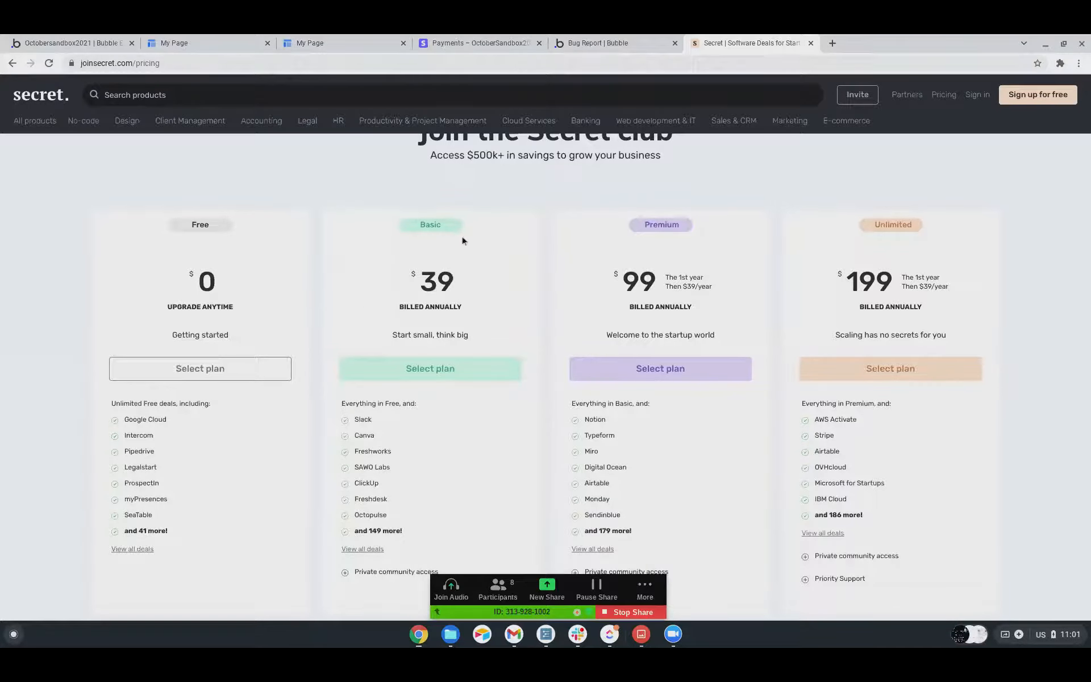
scroll(219, 226, "up", 1)
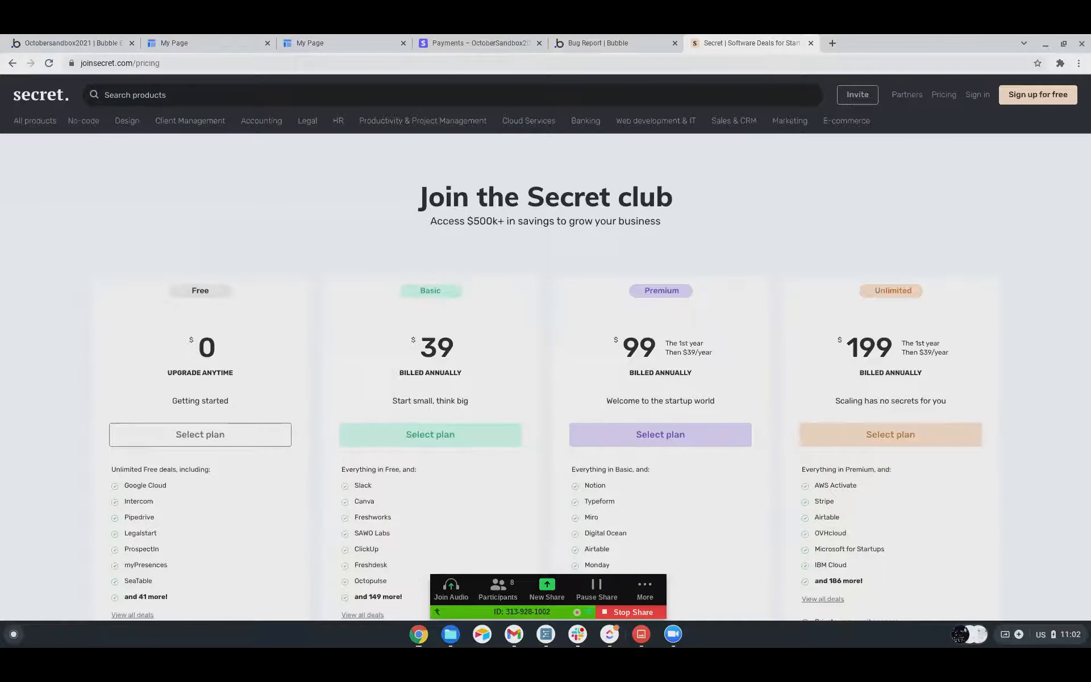
left_click(627, 611)
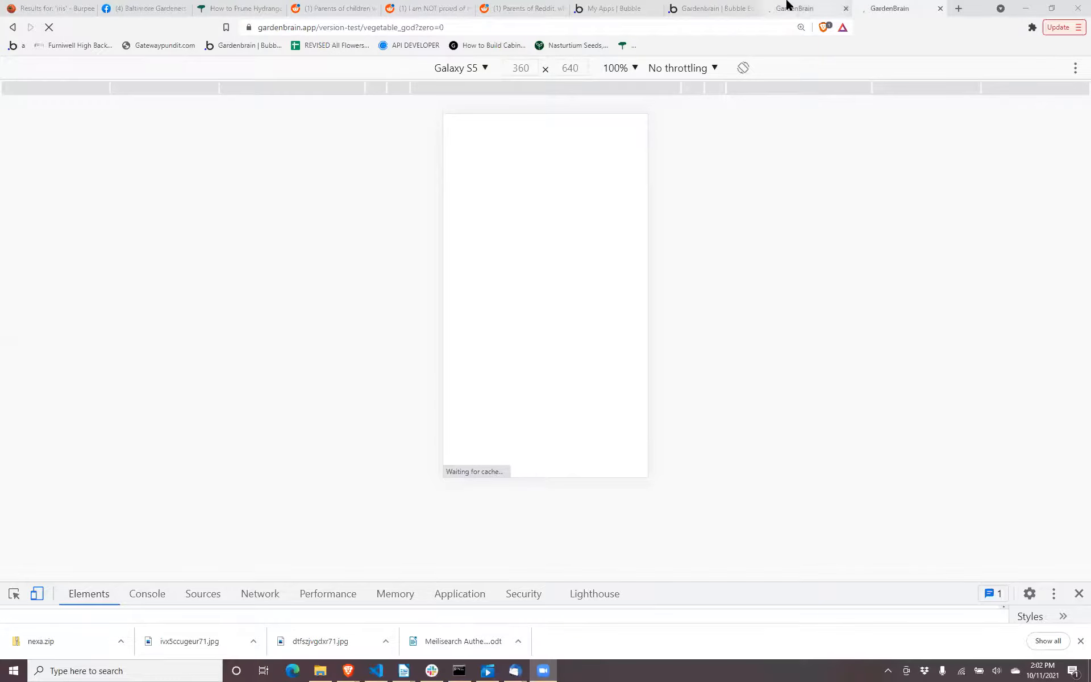
Switch to the GardenBrain vegetable_god preview, open Veg Bingo and view its vegetable grid at desktop width.
left_click(787, 7)
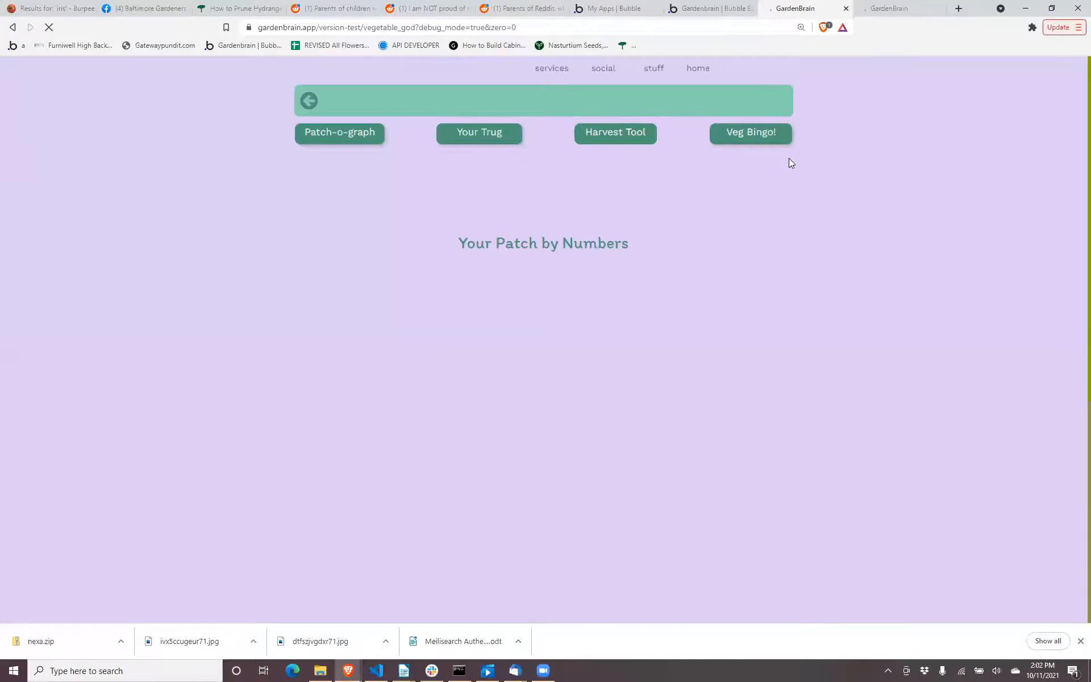
left_click(759, 140)
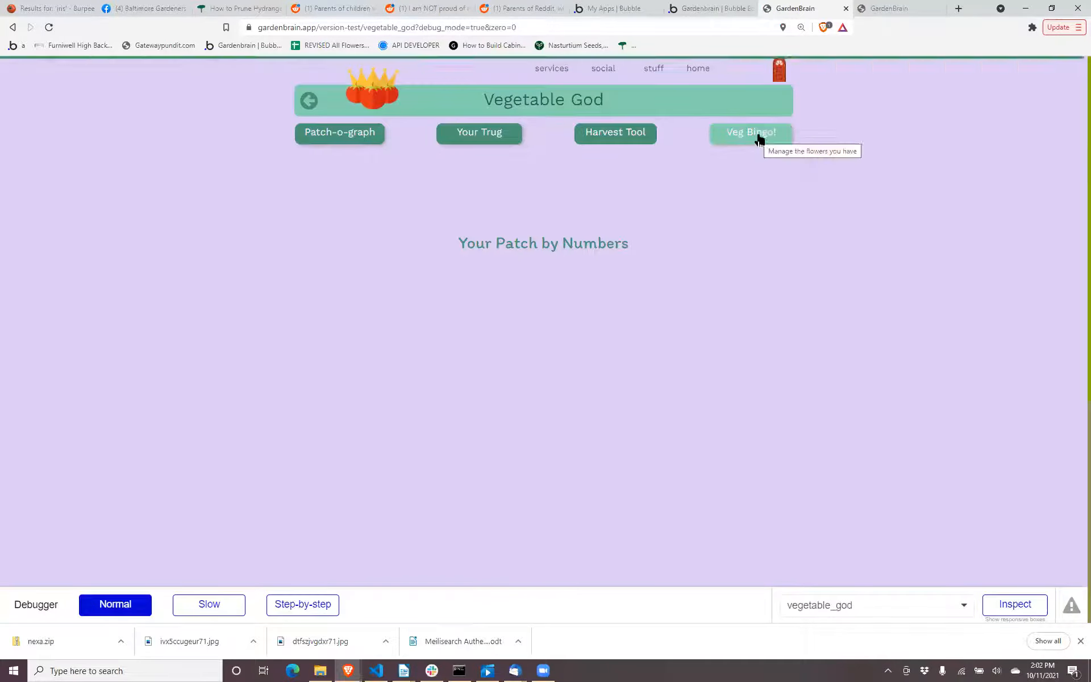
scroll(760, 141, "down", 2)
scroll(760, 141, "down", 1)
scroll(760, 143, "down", 1)
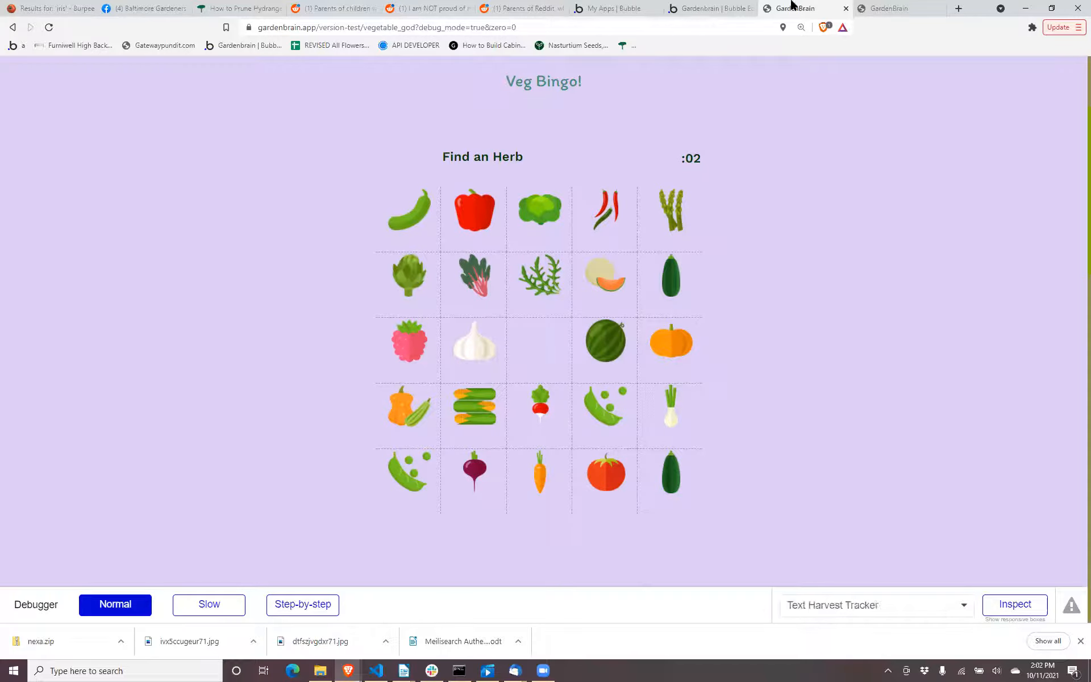
Open Veg Bingo in the Galaxy S5 mobile preview and examine how the vegetable grid fits the narrow screen.
left_click(897, 13)
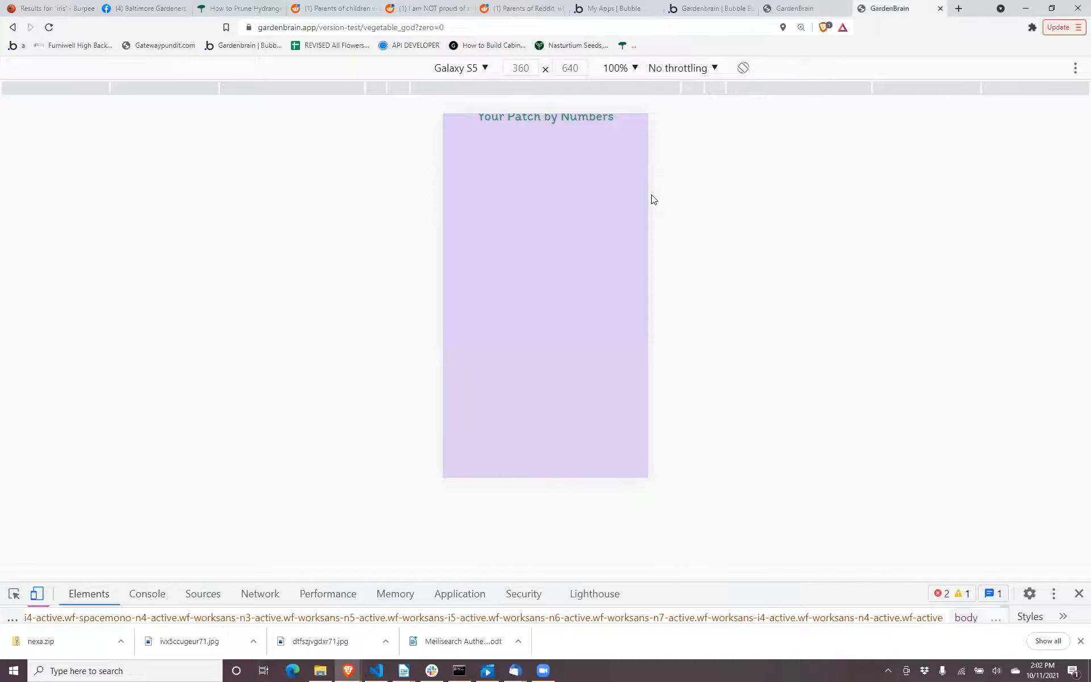
scroll(583, 188, "up", 3)
scroll(582, 171, "down", 2)
scroll(580, 162, "up", 2)
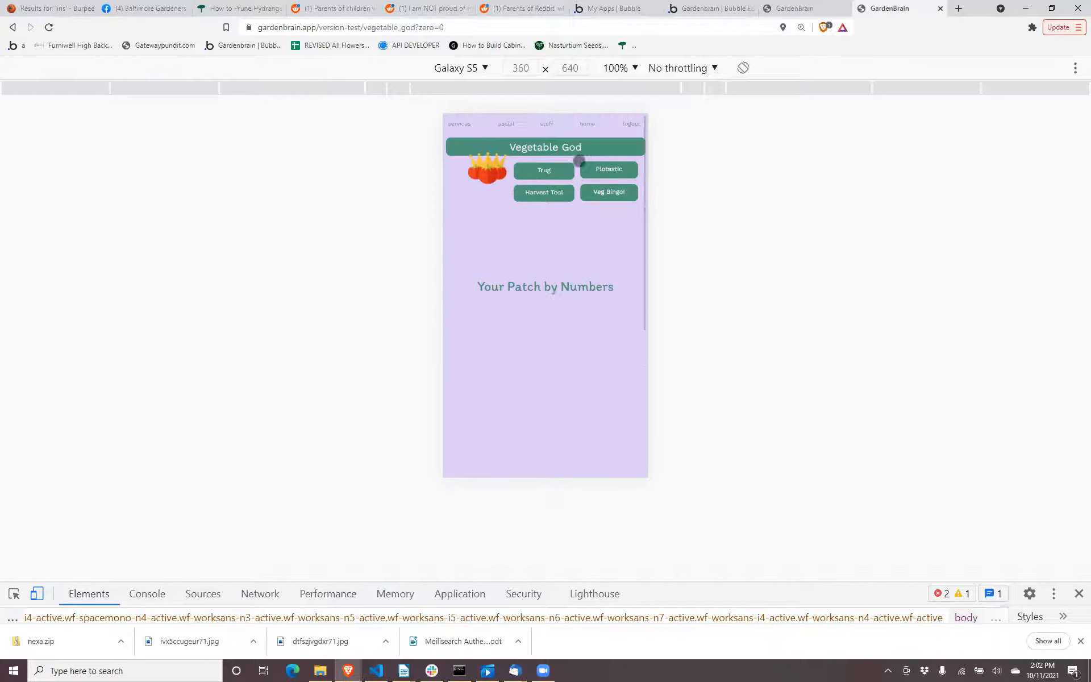
left_click(606, 192)
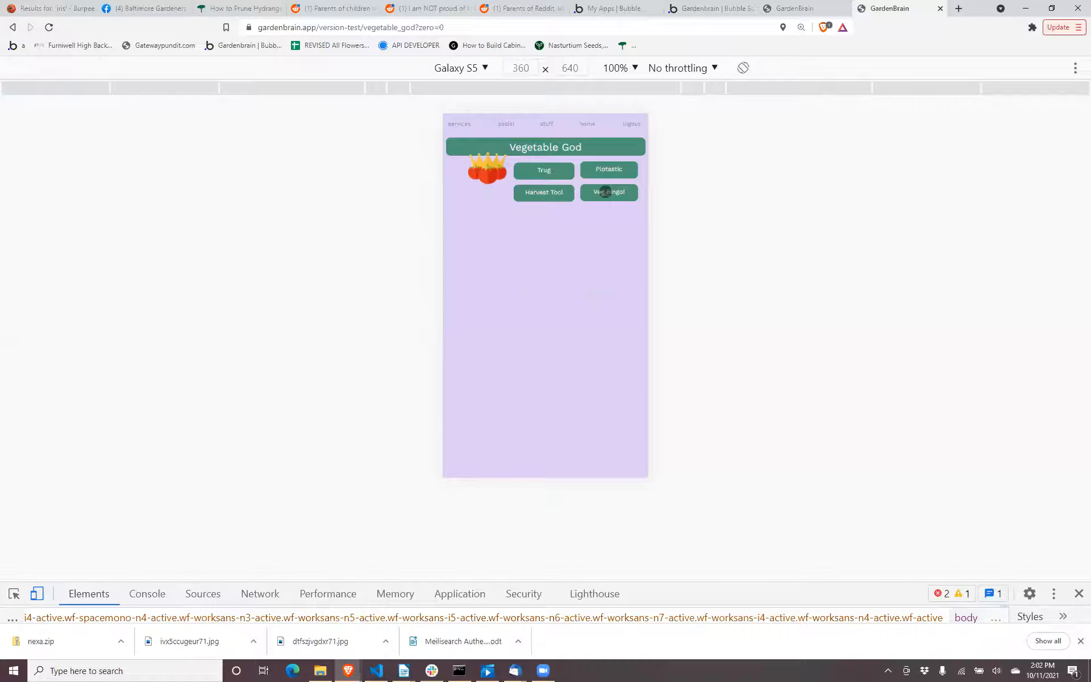
scroll(588, 246, "down", 1)
scroll(588, 245, "down", 2)
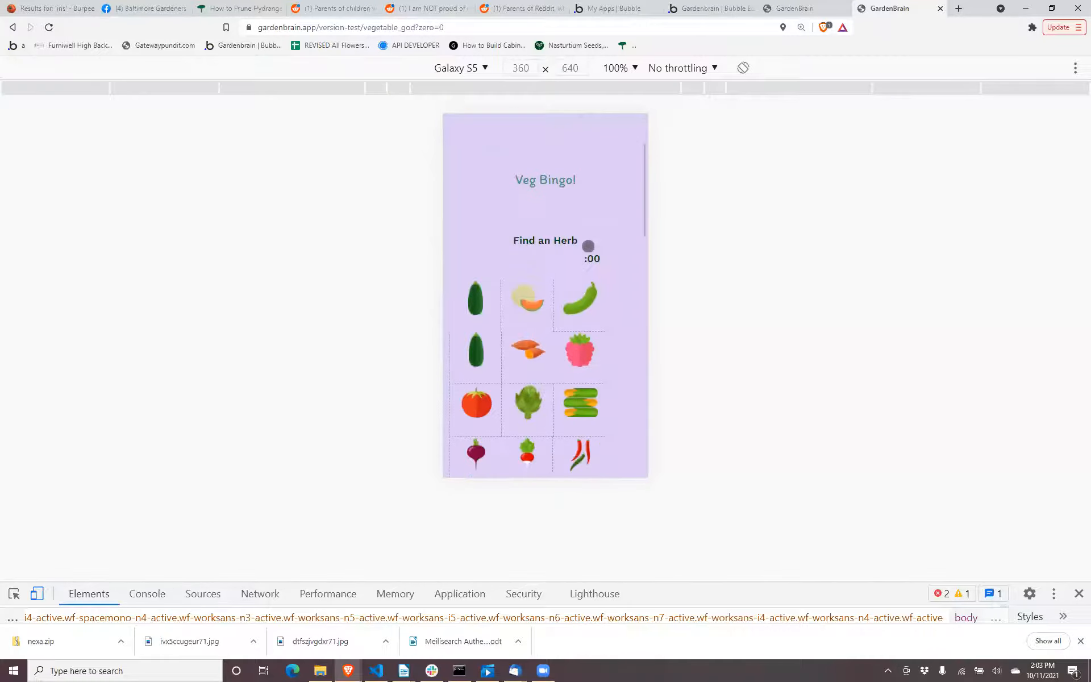
scroll(587, 228, "down", 4)
scroll(587, 227, "up", 3)
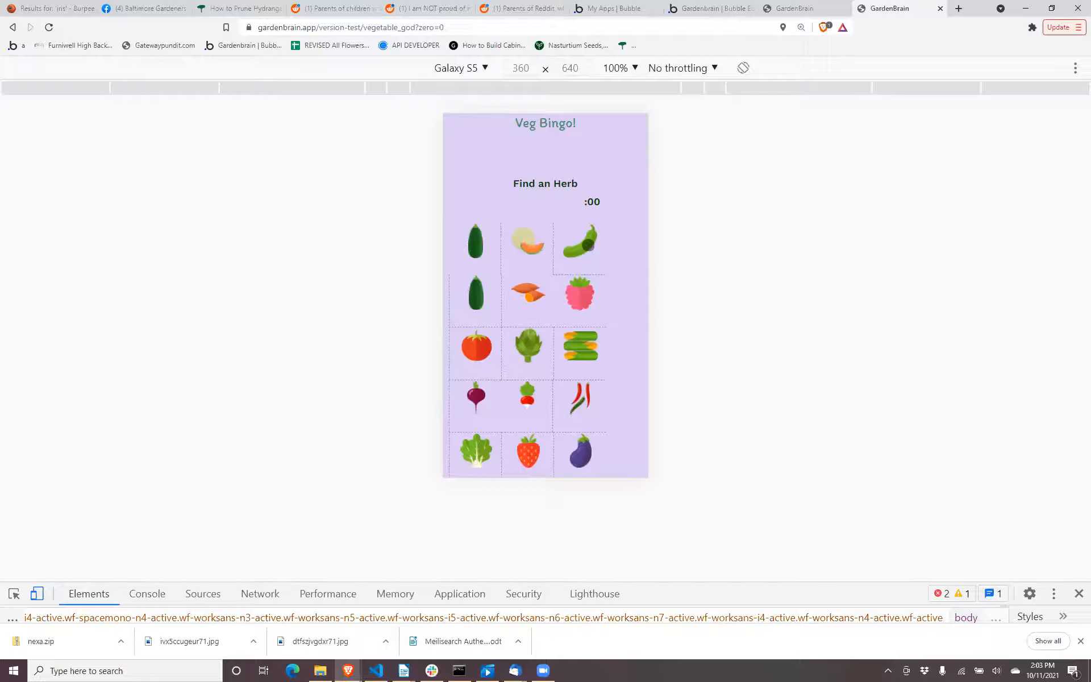
Return to the vegetable_god page in the Bubble editor's UI Builder and open the properties of RepeatingGroup Bingo copy inside Group Bingo.
left_click(794, 8)
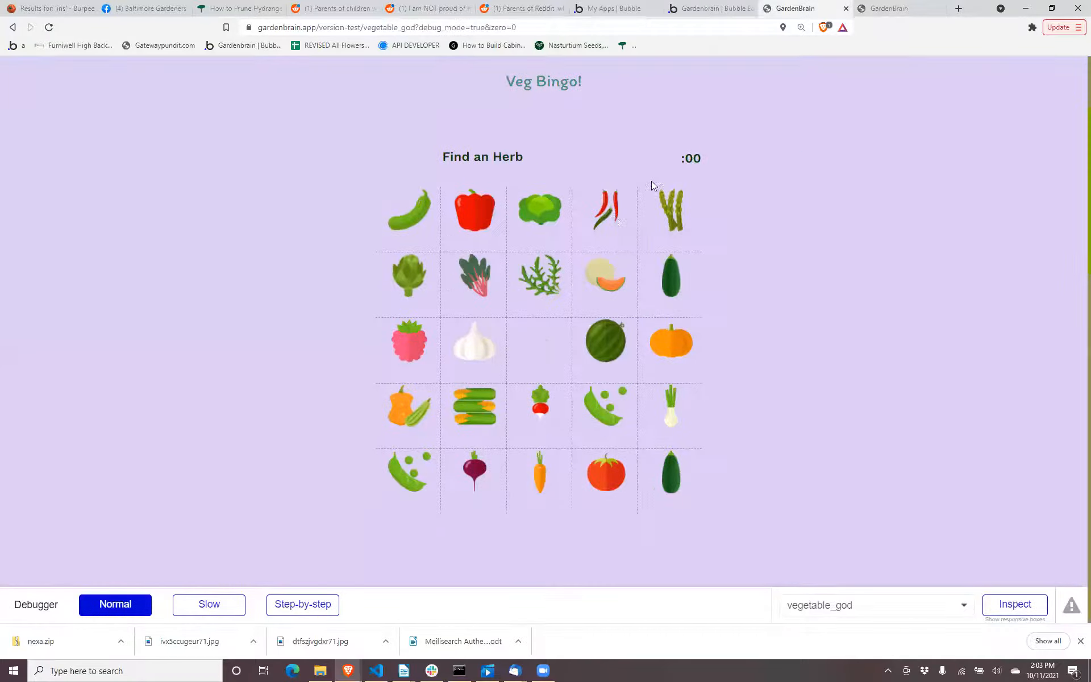
left_click(684, 8)
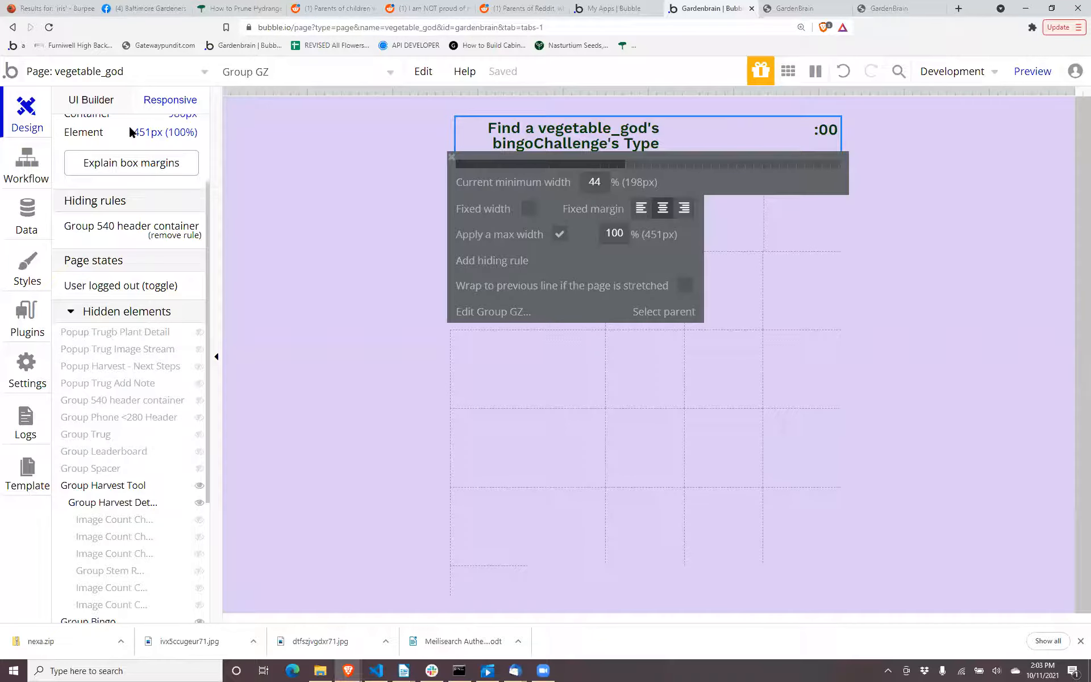
left_click(101, 103)
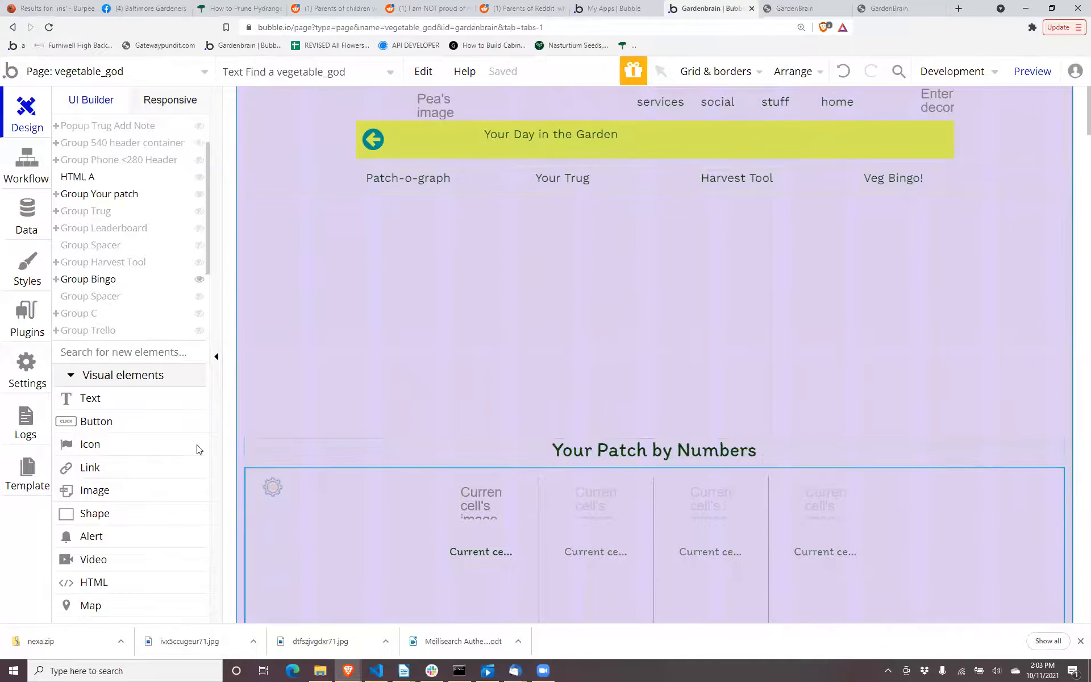
left_click(116, 281)
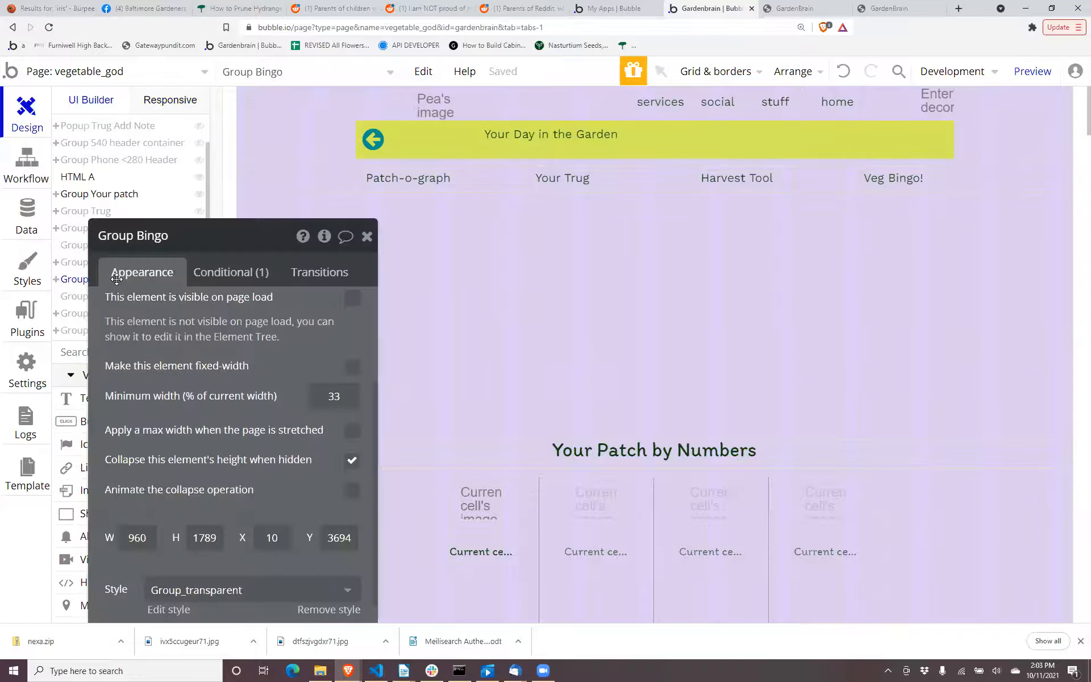
left_click(569, 476)
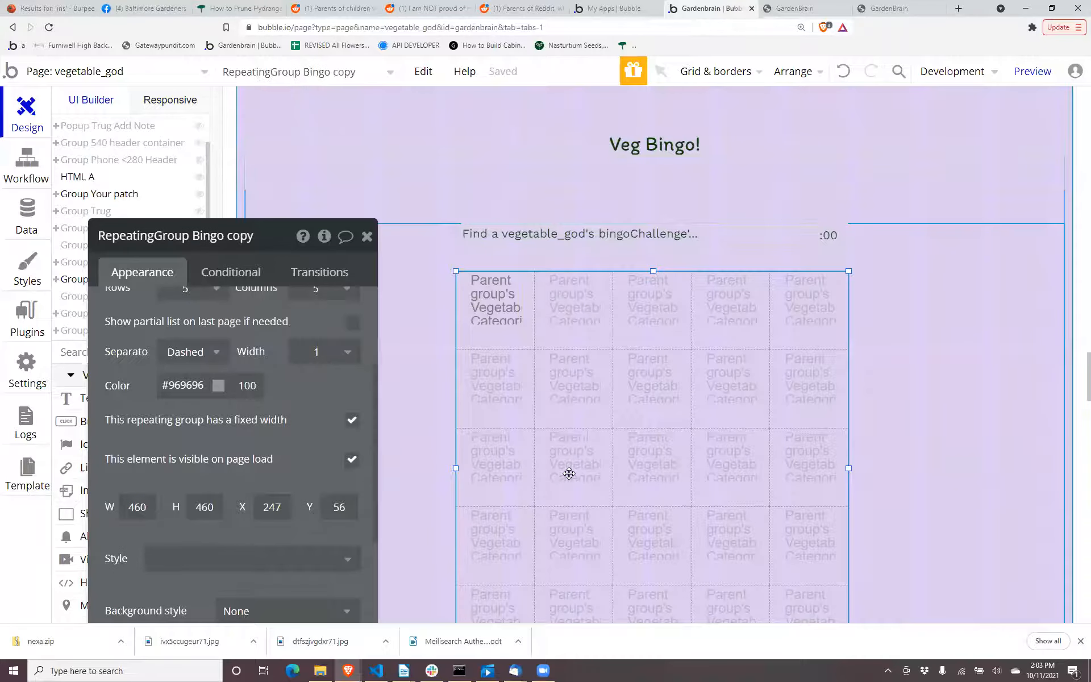
scroll(529, 492, "up", 2)
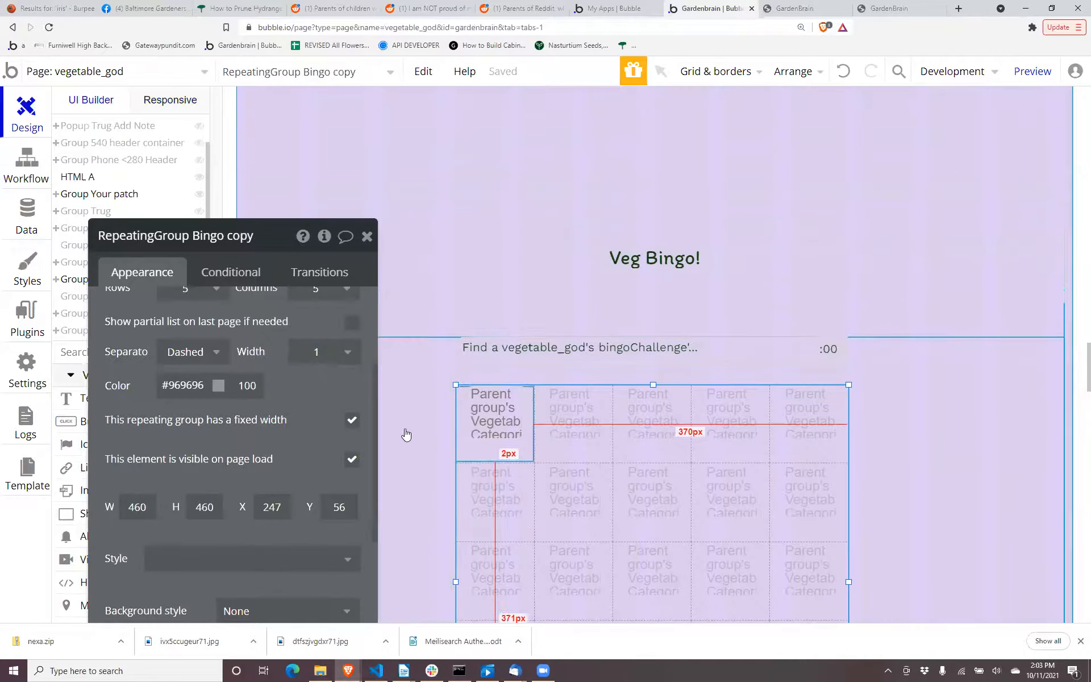
scroll(254, 442, "up", 2)
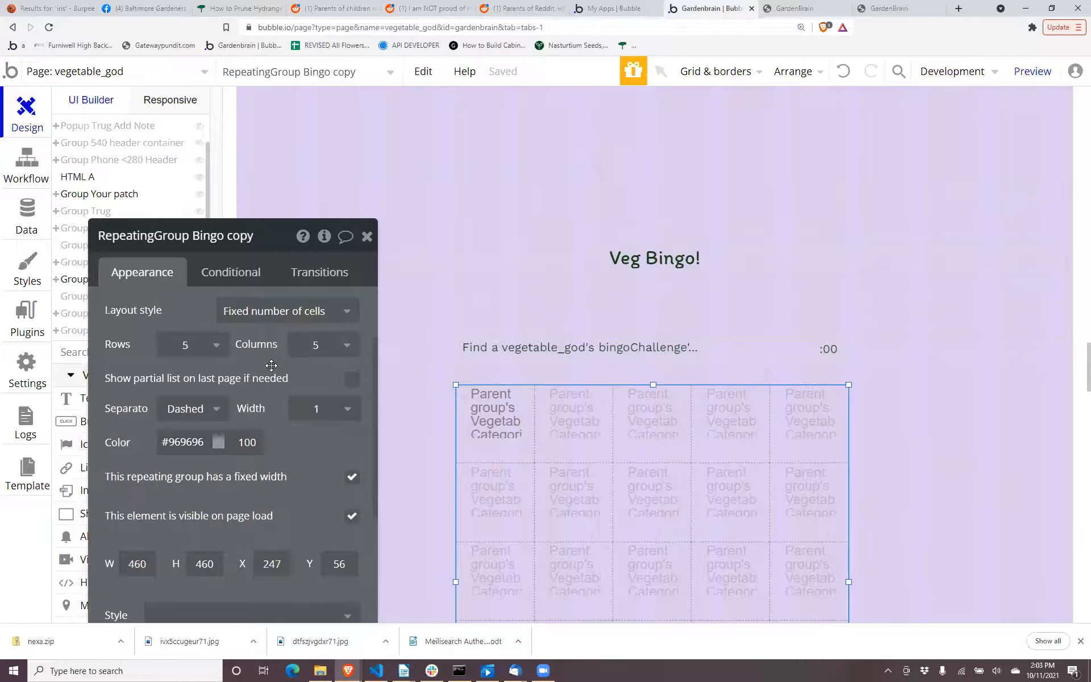
Turn off the fixed width setting of RepeatingGroup Bingo copy.
left_click_drag(281, 320, 331, 223)
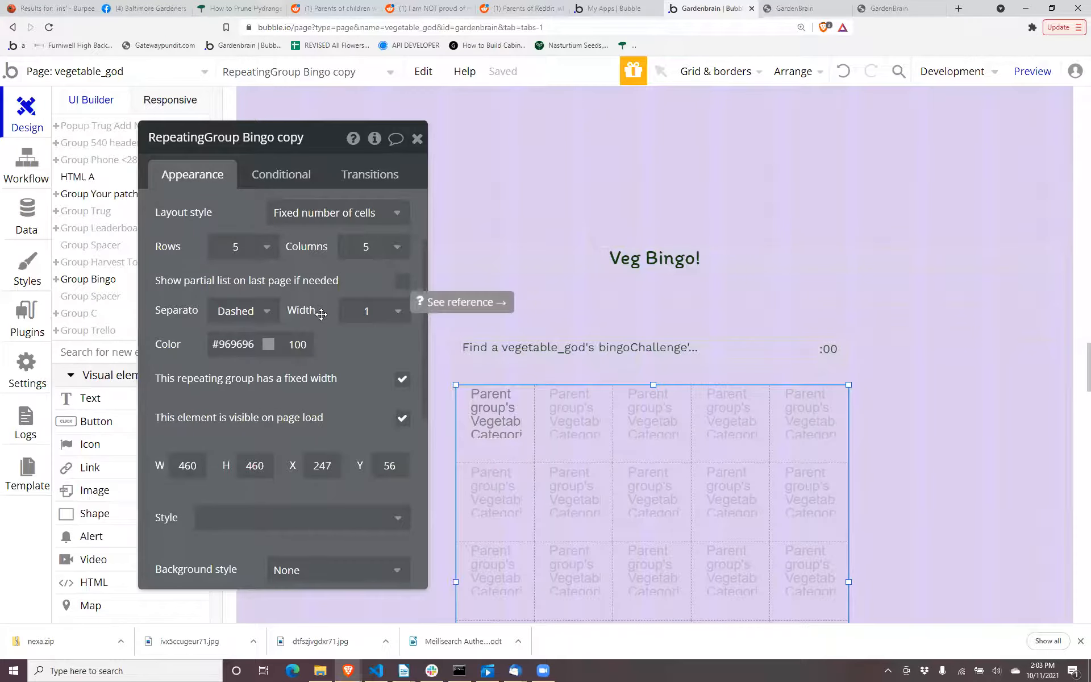
key("F7")
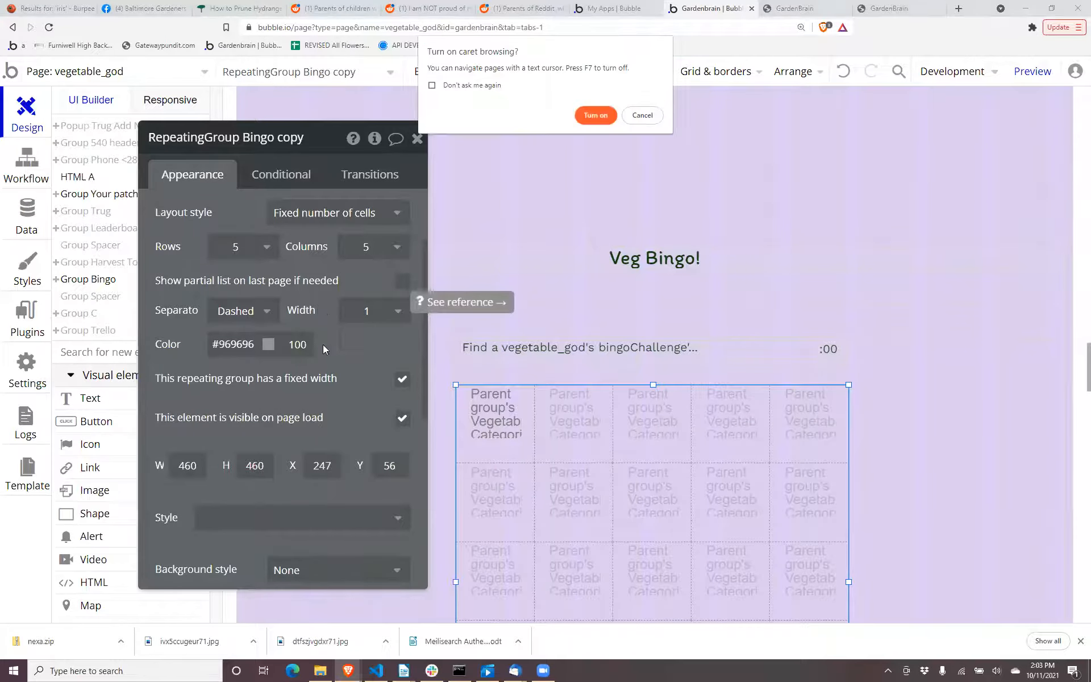
left_click(627, 117)
left_click(402, 378)
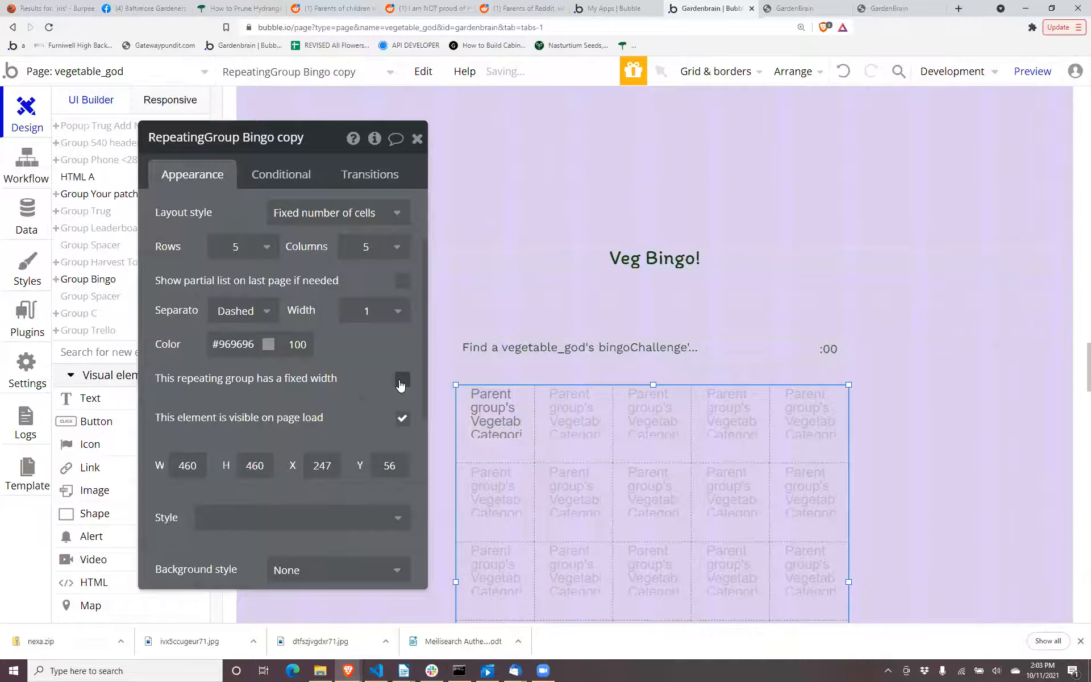
Check the Veg Bingo grid in the desktop preview and the Galaxy S5 mobile preview with the non-fixed width.
left_click(781, 8)
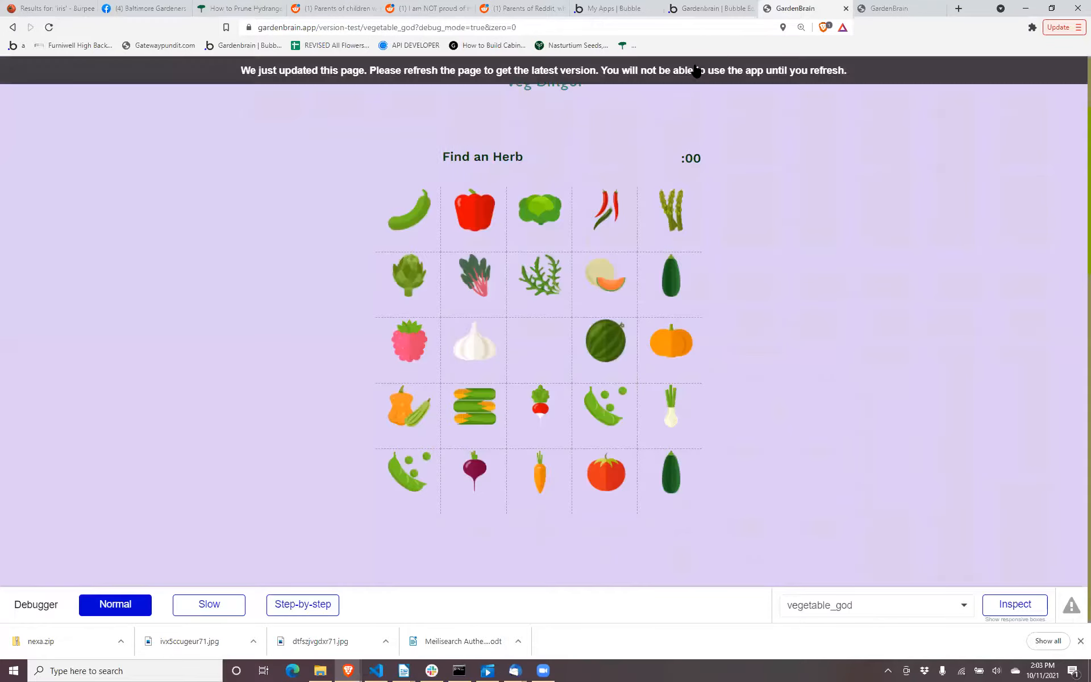
left_click(877, 10)
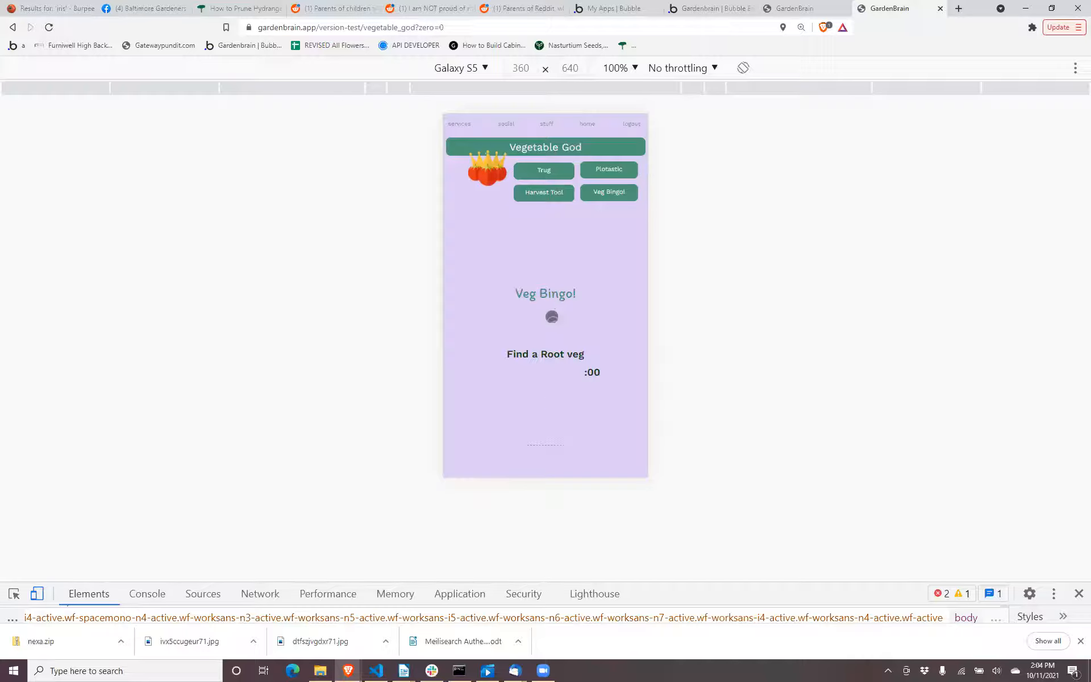
scroll(552, 317, "down", 2)
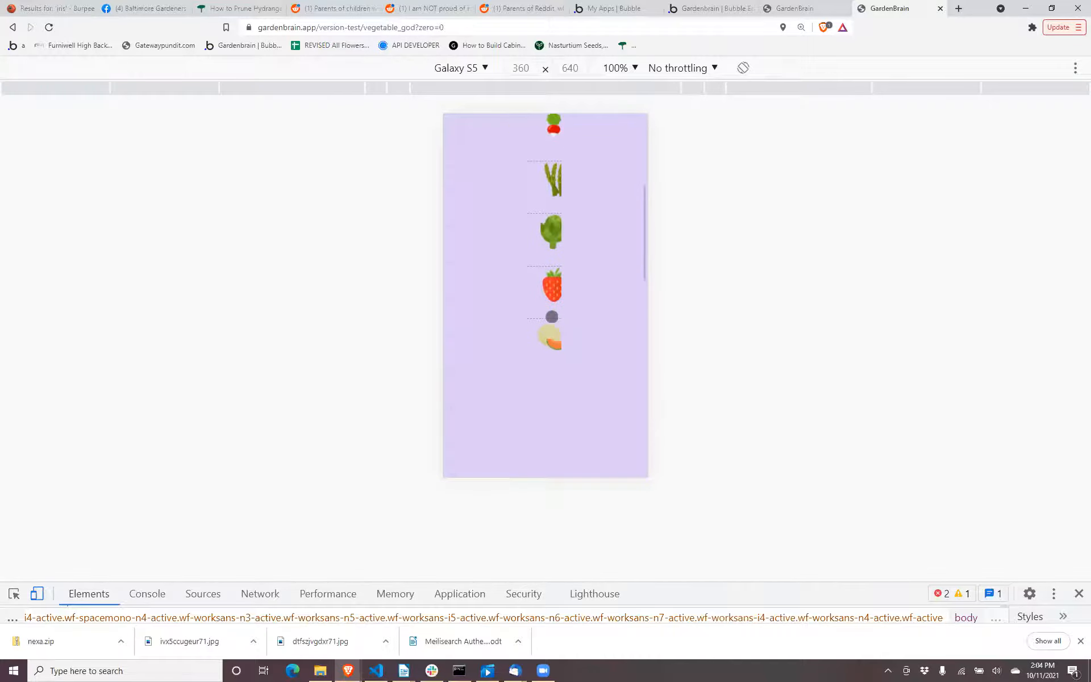
scroll(552, 317, "up", 3)
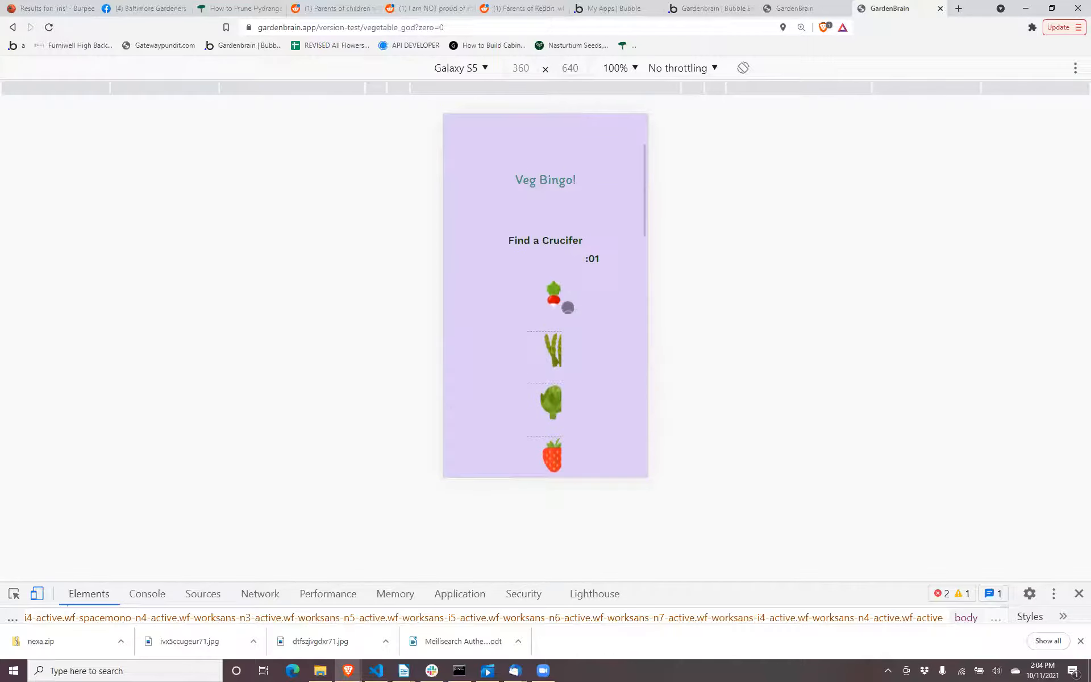
left_click(793, 8)
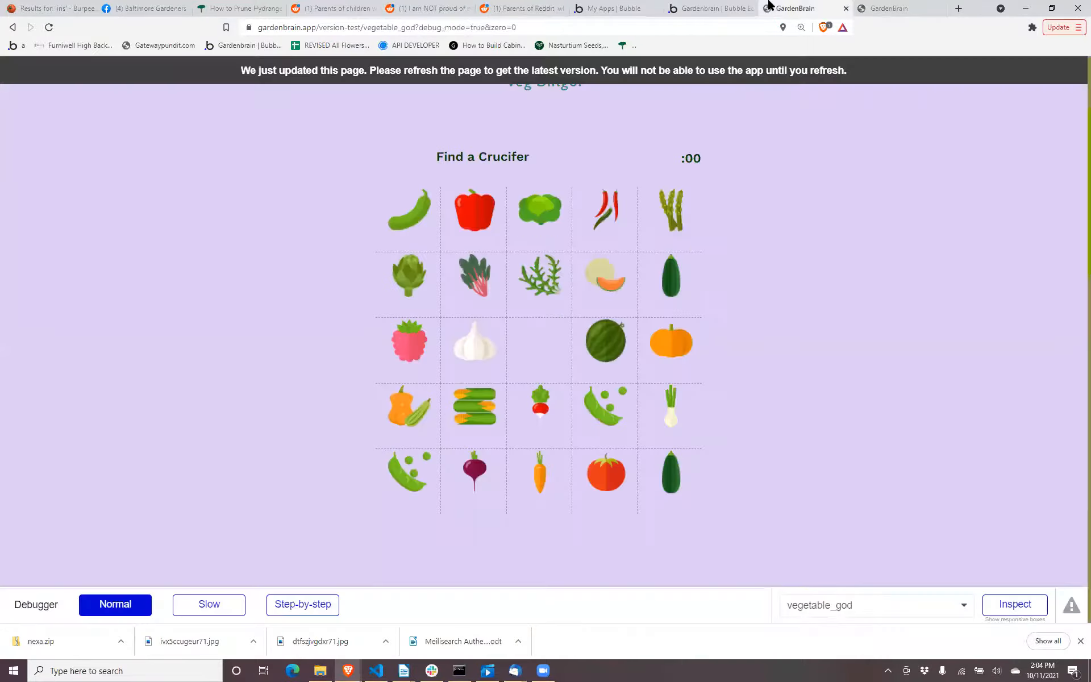
Return to the editor and inspect the cell minimum width and other sizing settings of RepeatingGroup Bingo copy.
key("ctrl+shift+Tab")
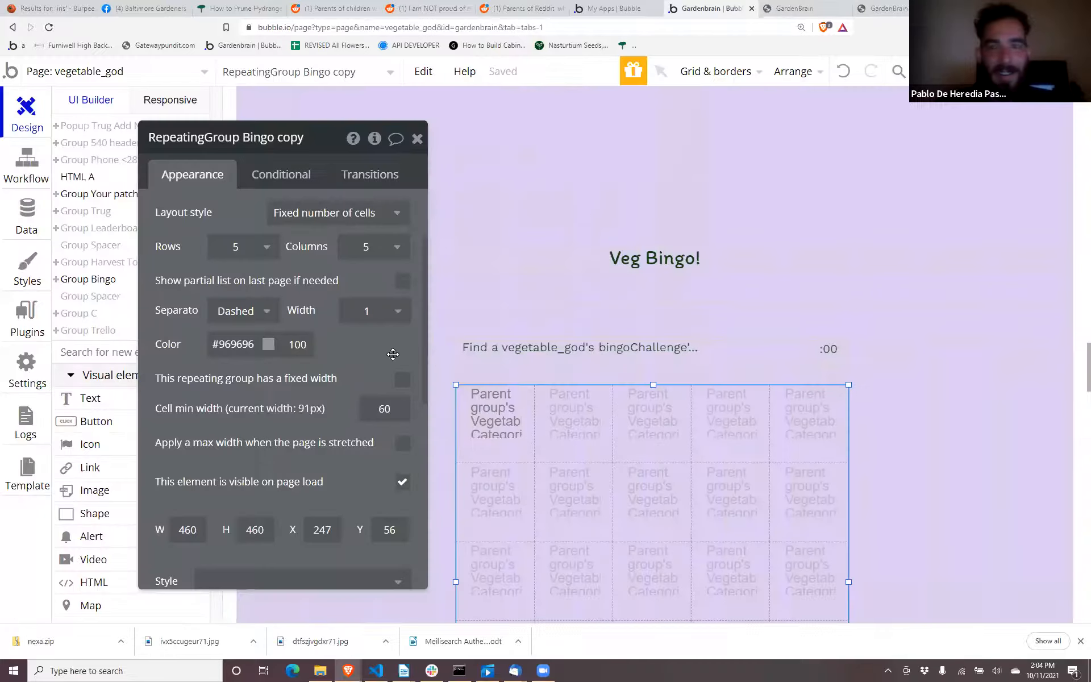
left_click(370, 407)
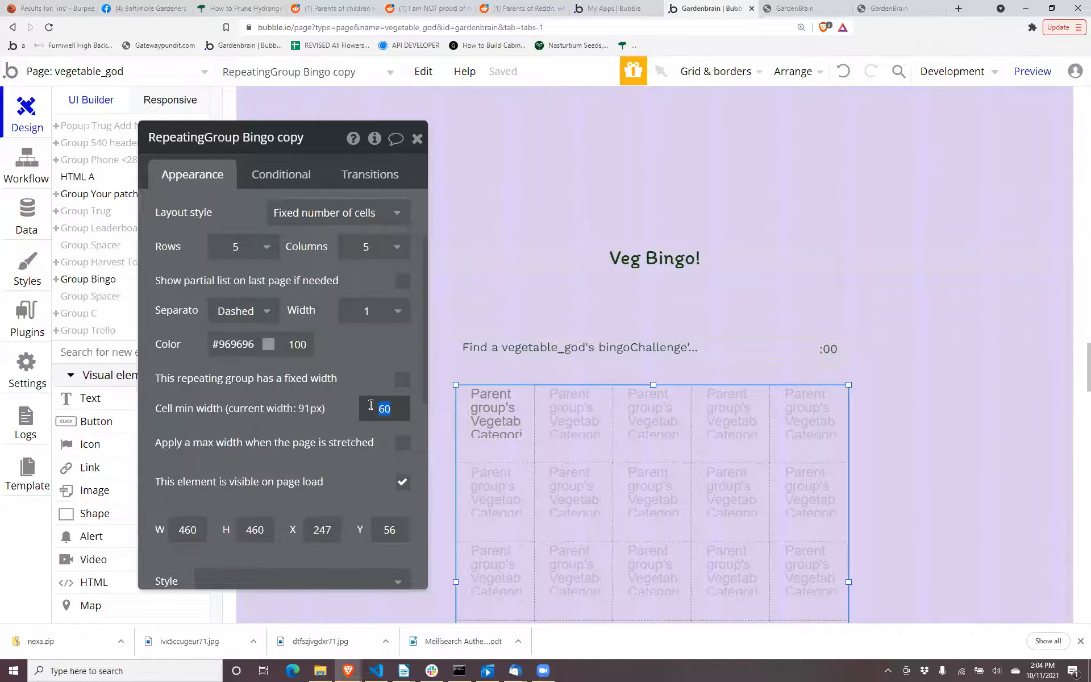
left_click(378, 377)
scroll(387, 350, "up", 3)
scroll(387, 350, "down", 4)
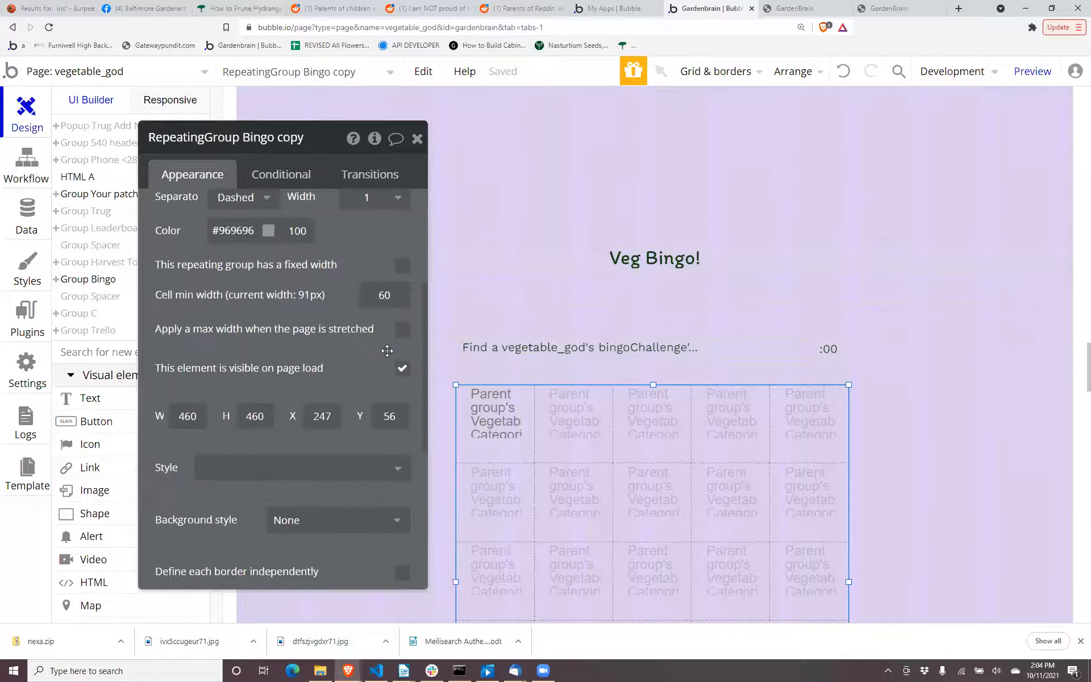
scroll(387, 350, "up", 1)
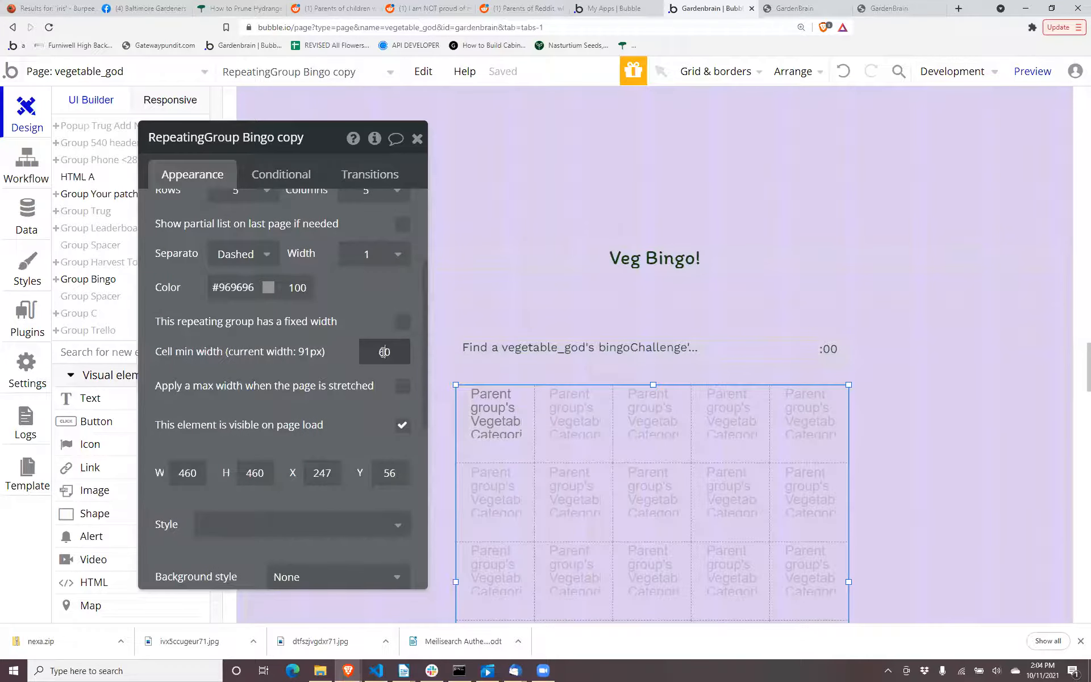
Examine the minimum width and other sizing settings of Group Vegetable Categories in the first Veg Bingo cell.
left_click(479, 442)
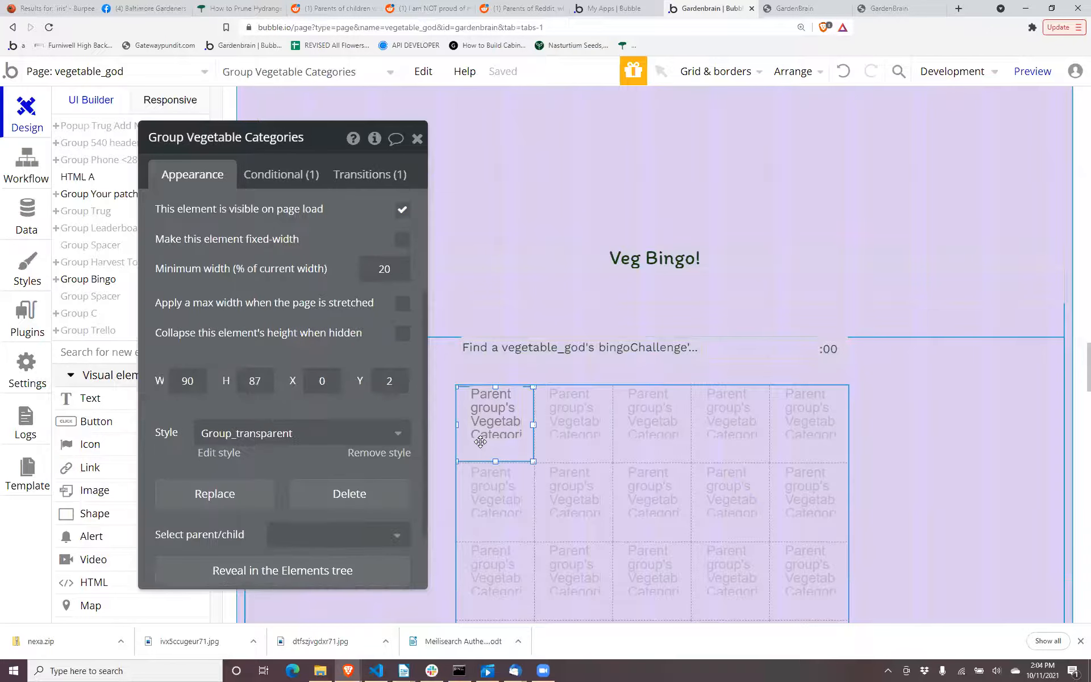
double_click(374, 269)
scroll(368, 335, "up", 3)
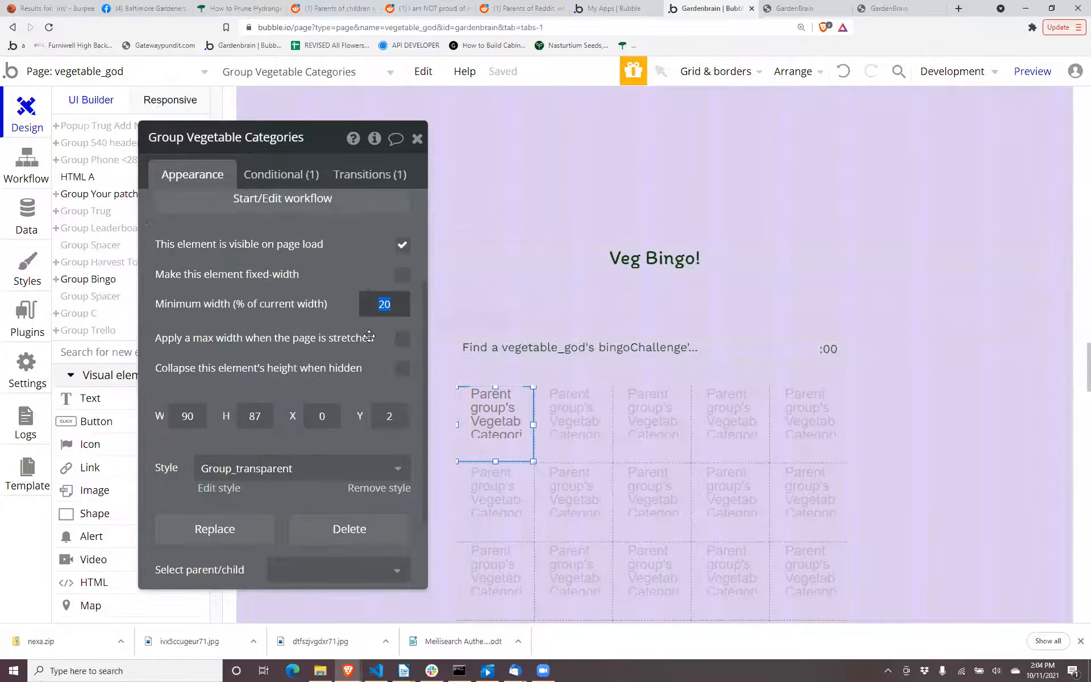
key("F7")
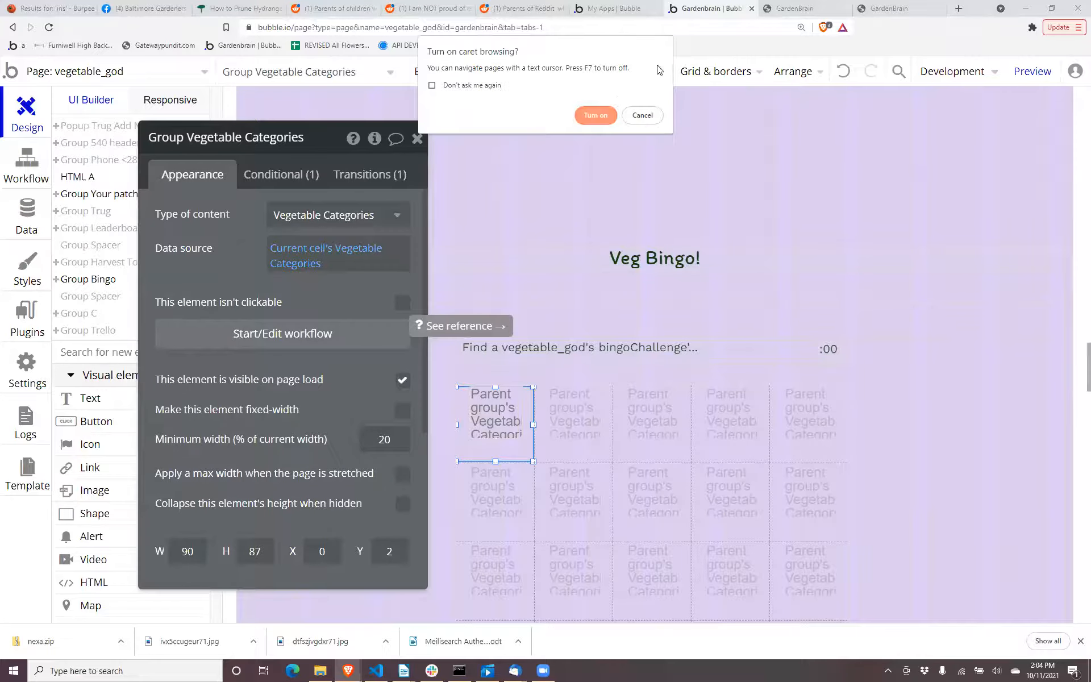
left_click(641, 116)
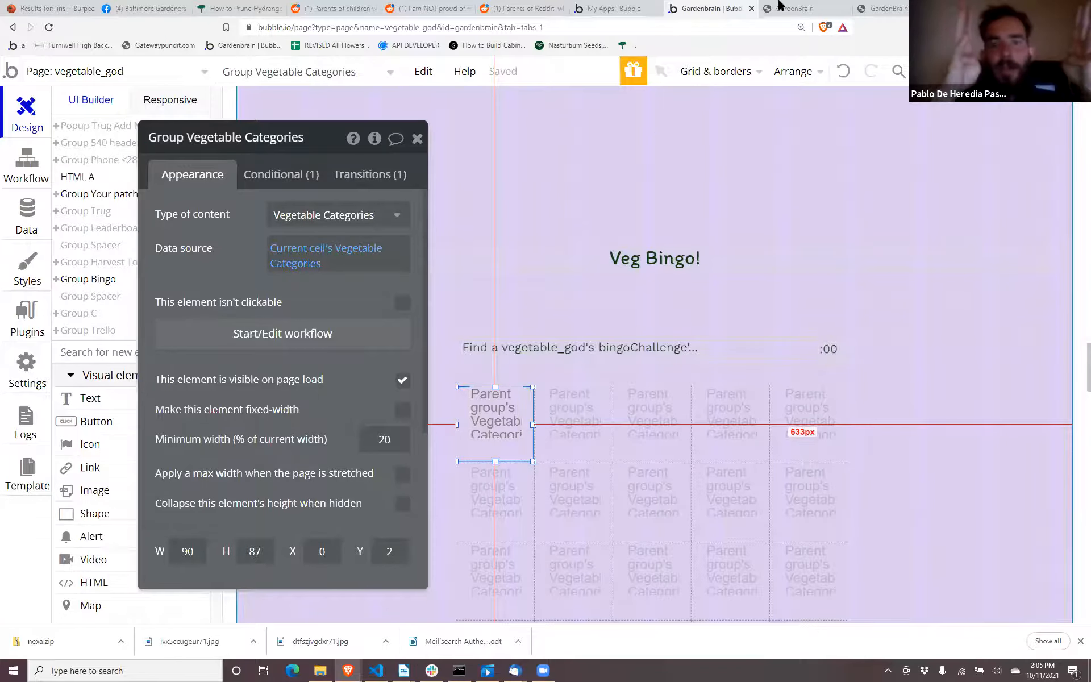
Switch to the desktop preview of the vegetable_god page and reload it to get the latest version.
left_click(795, 7)
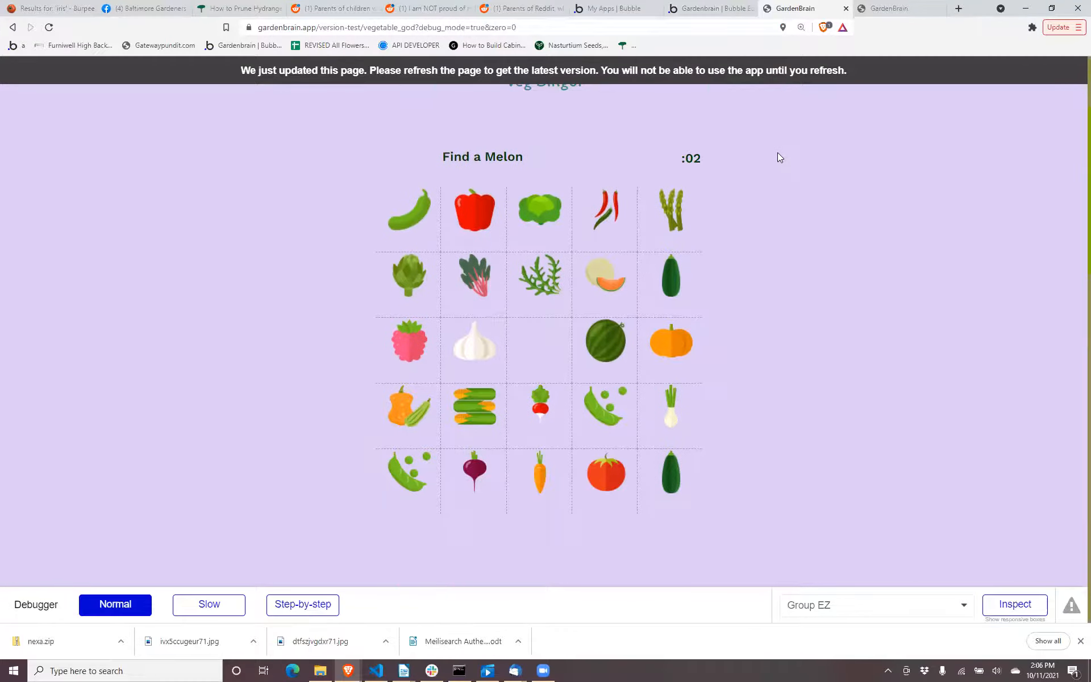
scroll(778, 113, "up", 3)
key("F5")
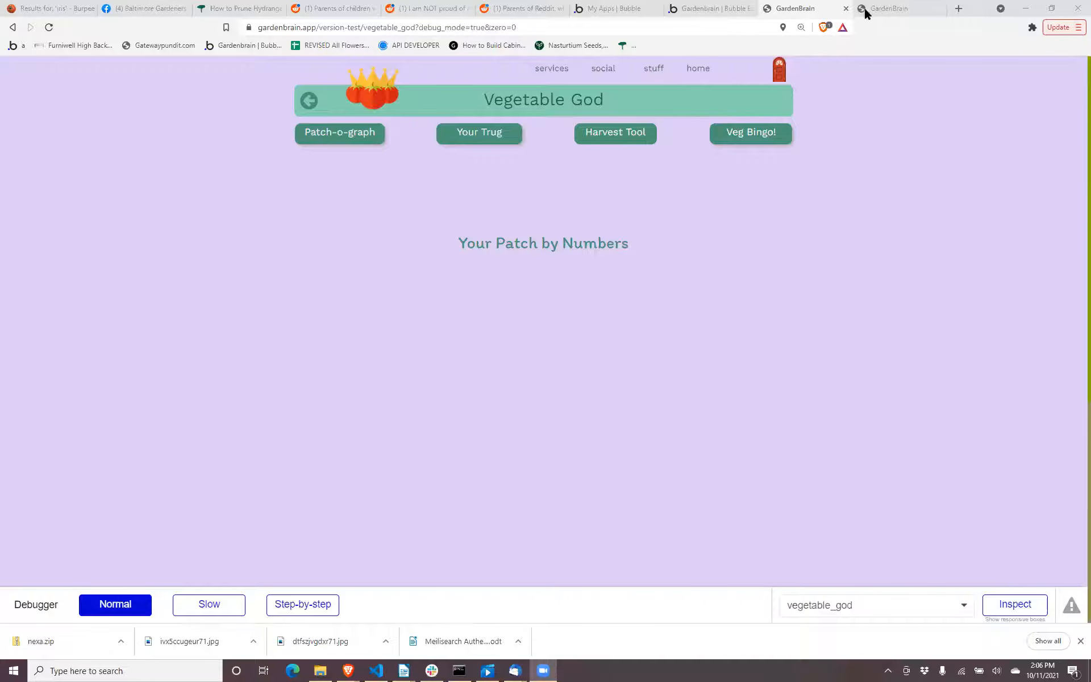
Return to the Bubble editor and open the properties of RepeatingGroup collect inside Group Your patch.
left_click(683, 21)
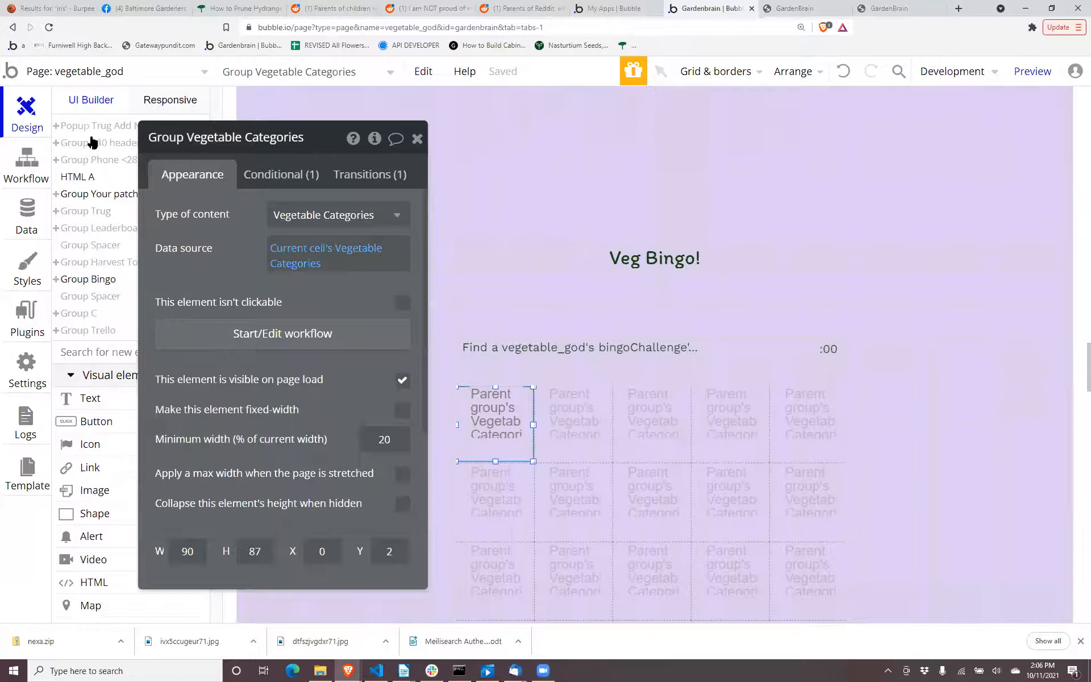
left_click(91, 194)
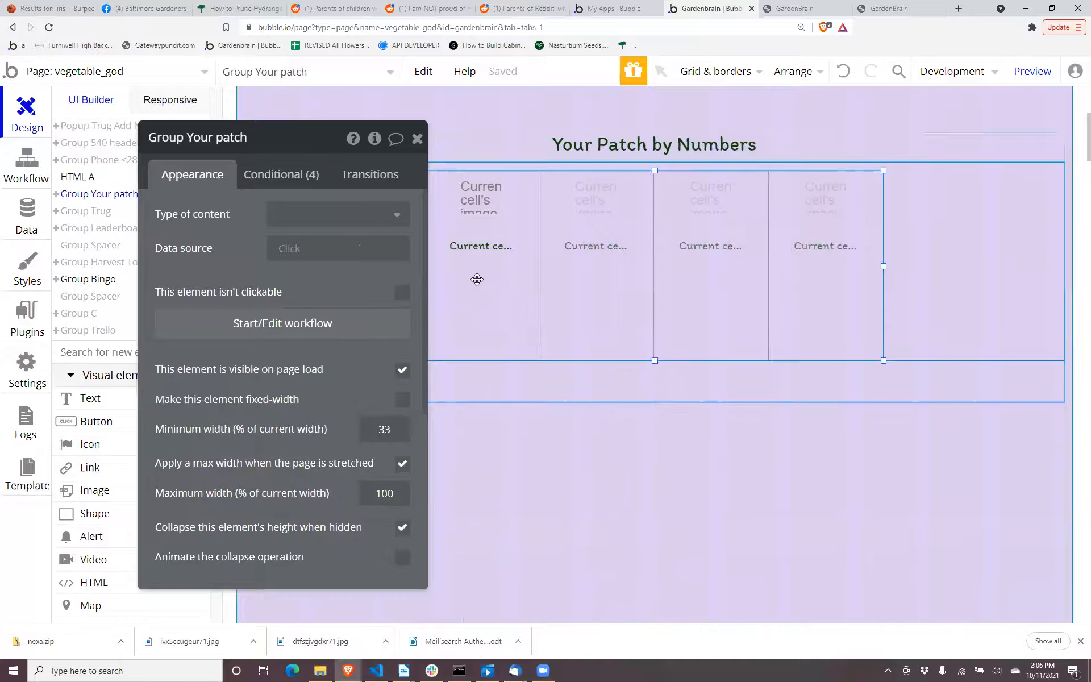
left_click(477, 282)
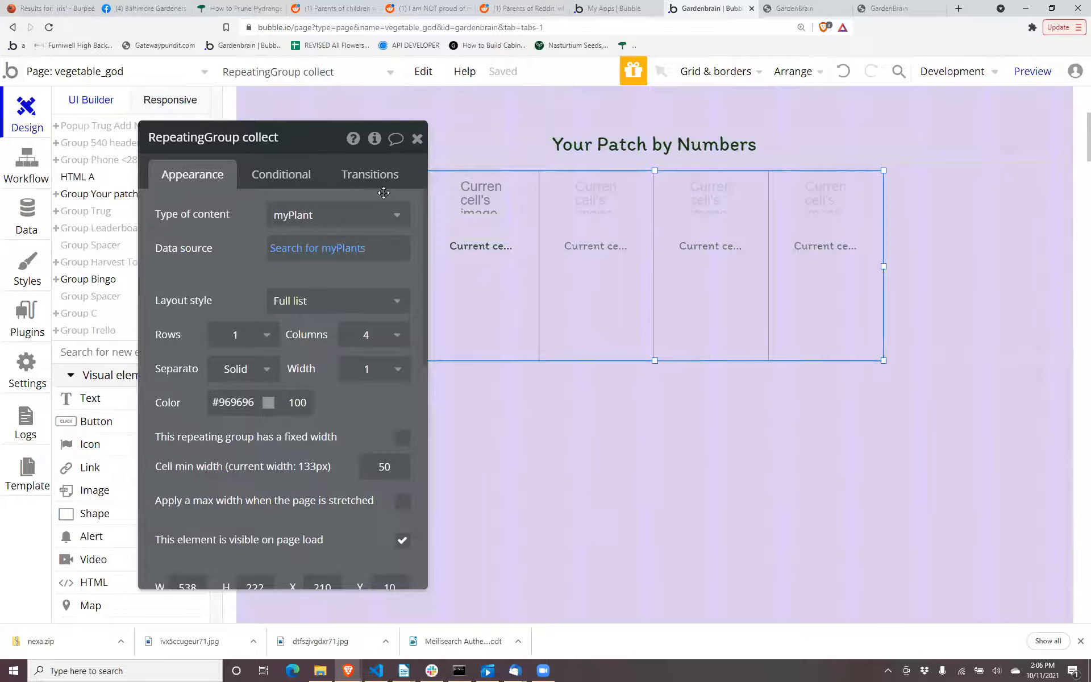
Load the perpetual_flowers page in the mobile preview tab, close the developer tools and view the year in color chart.
left_click(898, 9)
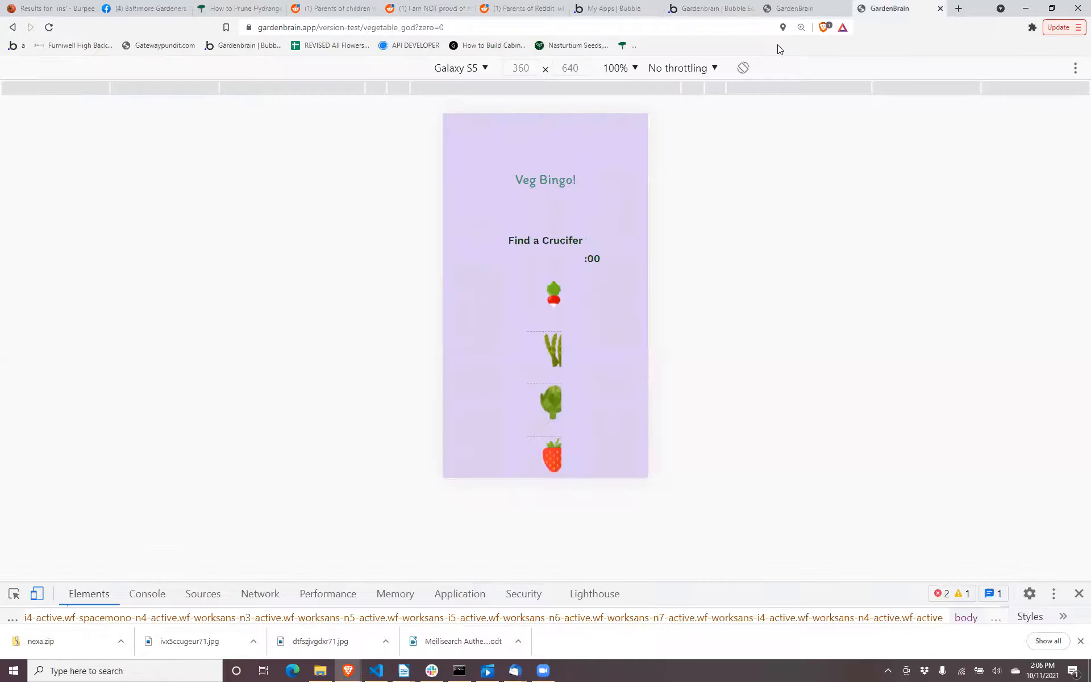
left_click(664, 28)
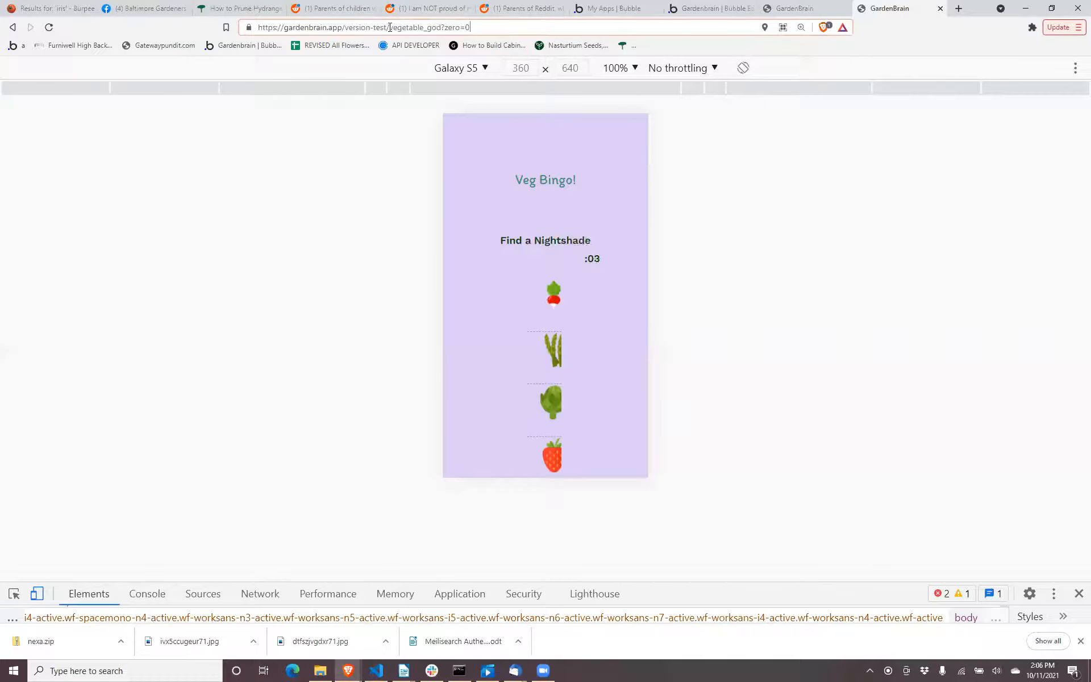
left_click_drag(389, 28, 470, 27)
type("perpe")
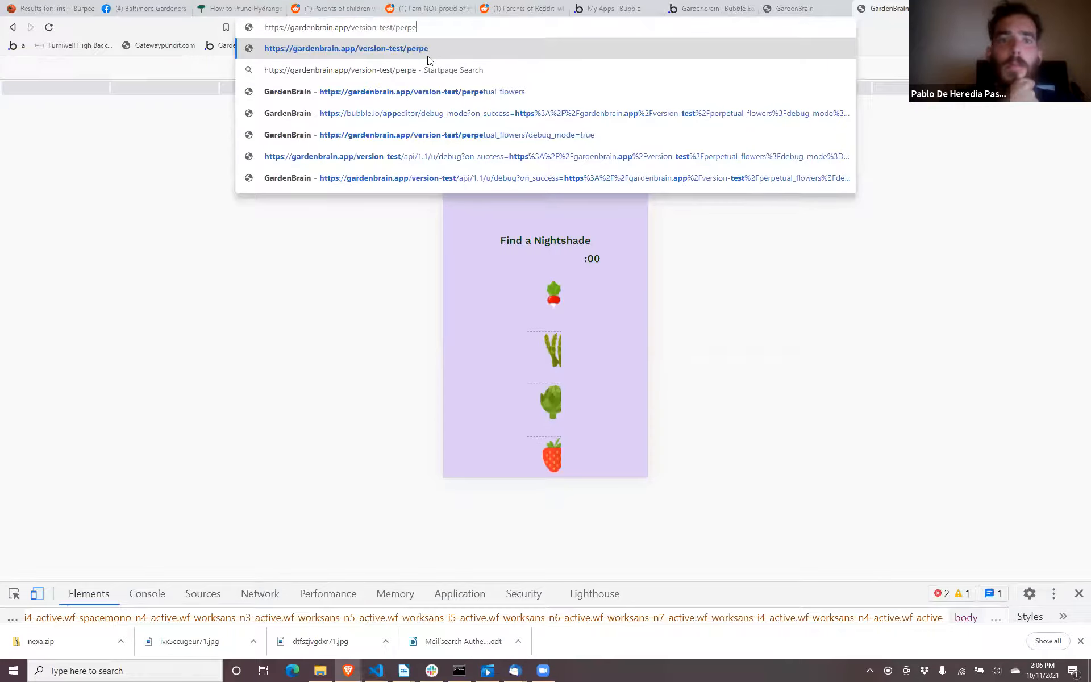
left_click(429, 91)
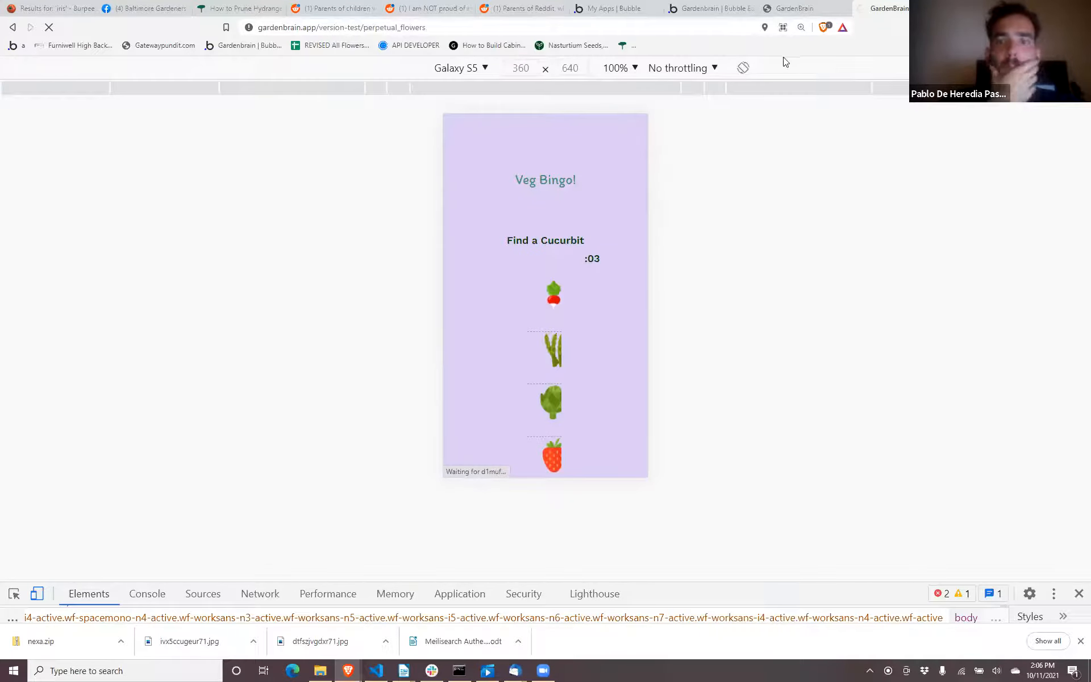
key("F12")
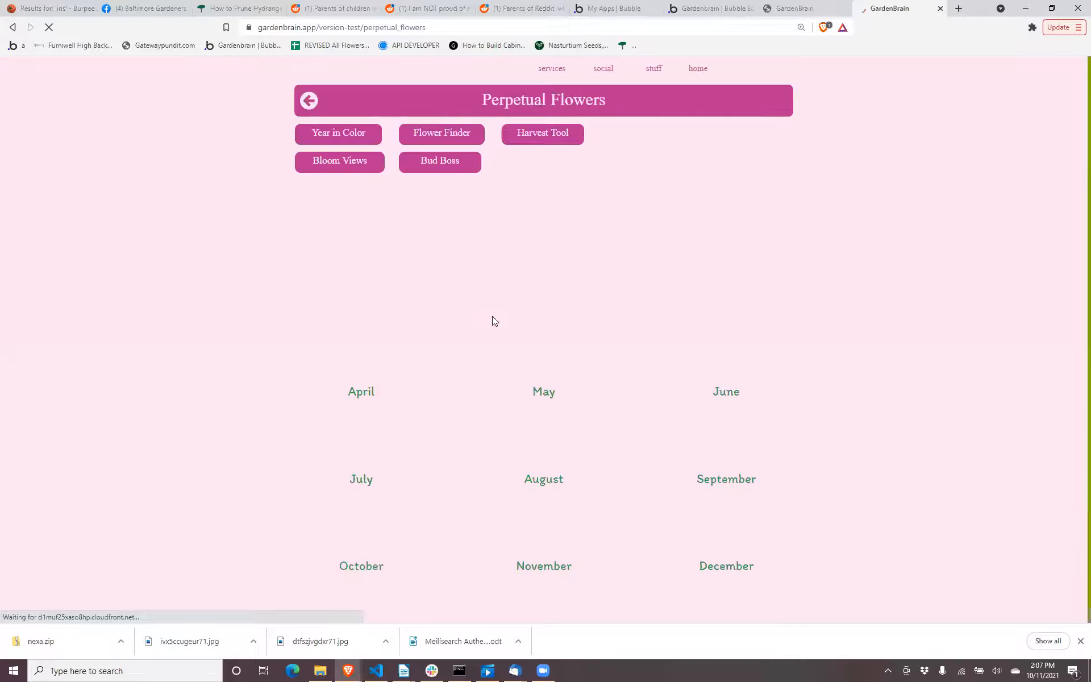
scroll(529, 308, "down", 1)
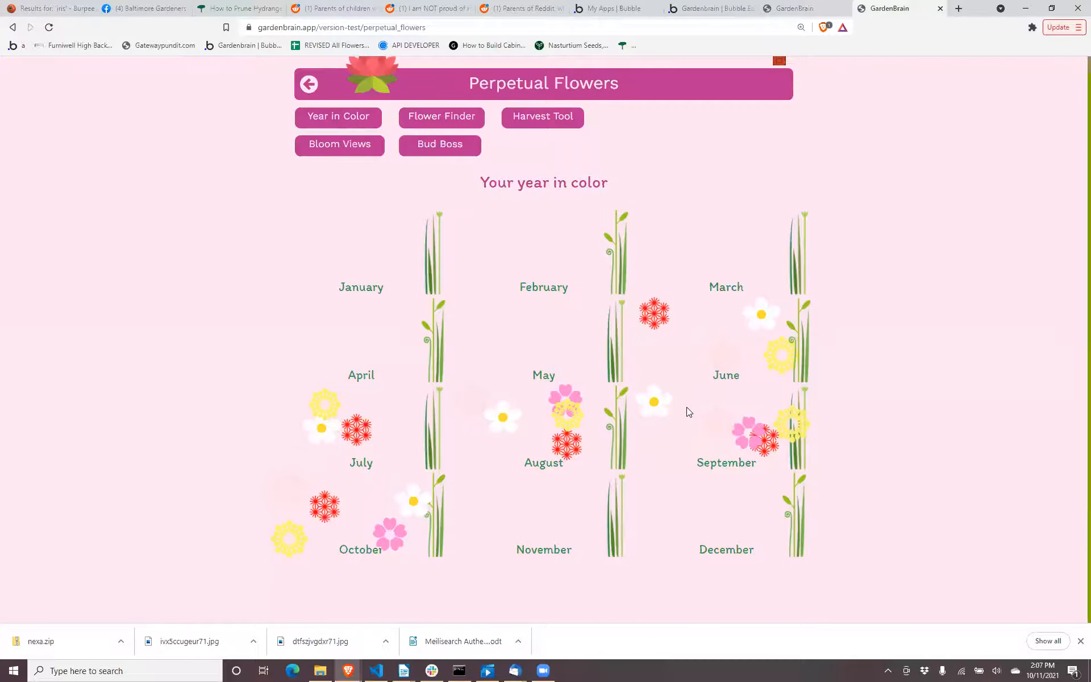
Compare the Vegetable God and Perpetual Flowers previews, and return to RepeatingGroup collect in the Bubble editor.
left_click(809, 8)
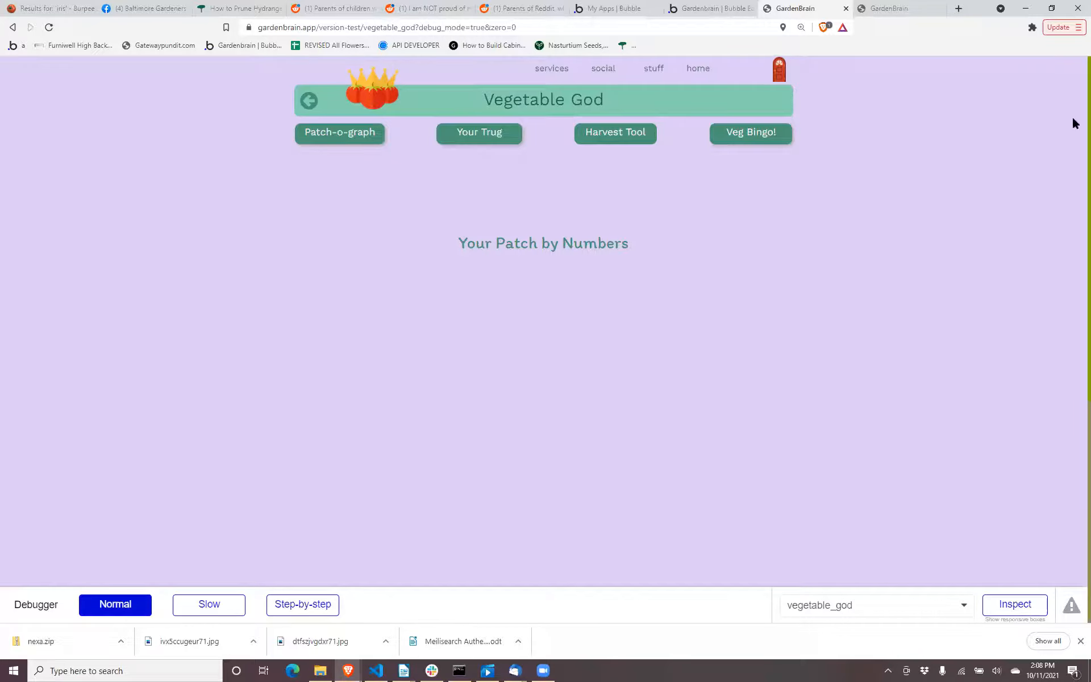
left_click(897, 8)
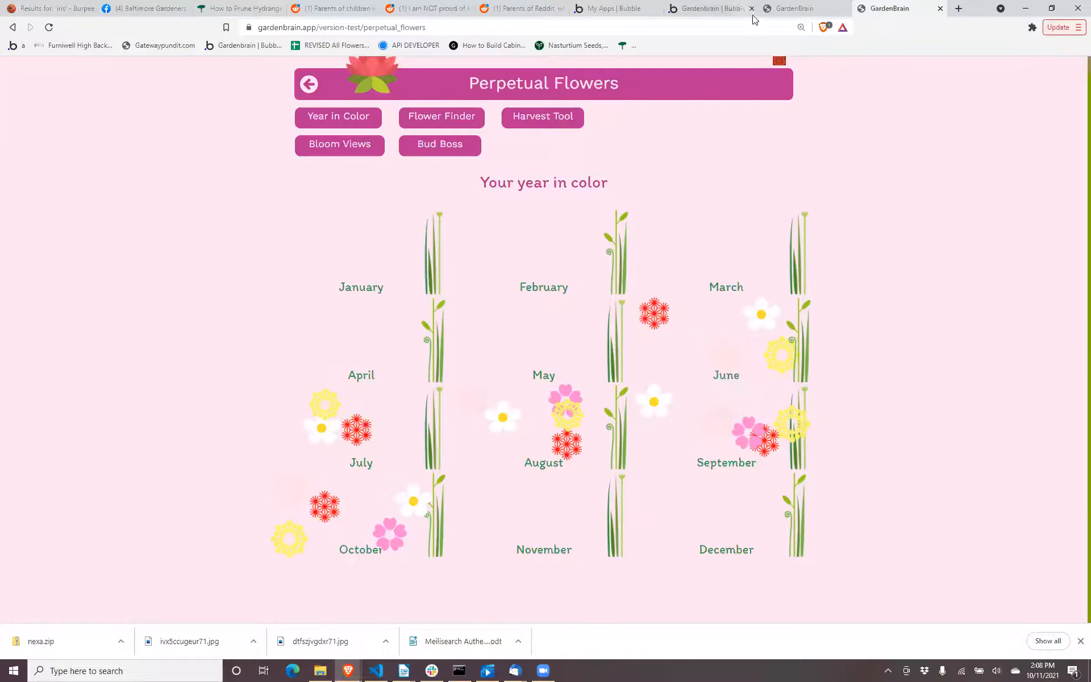
left_click(793, 9)
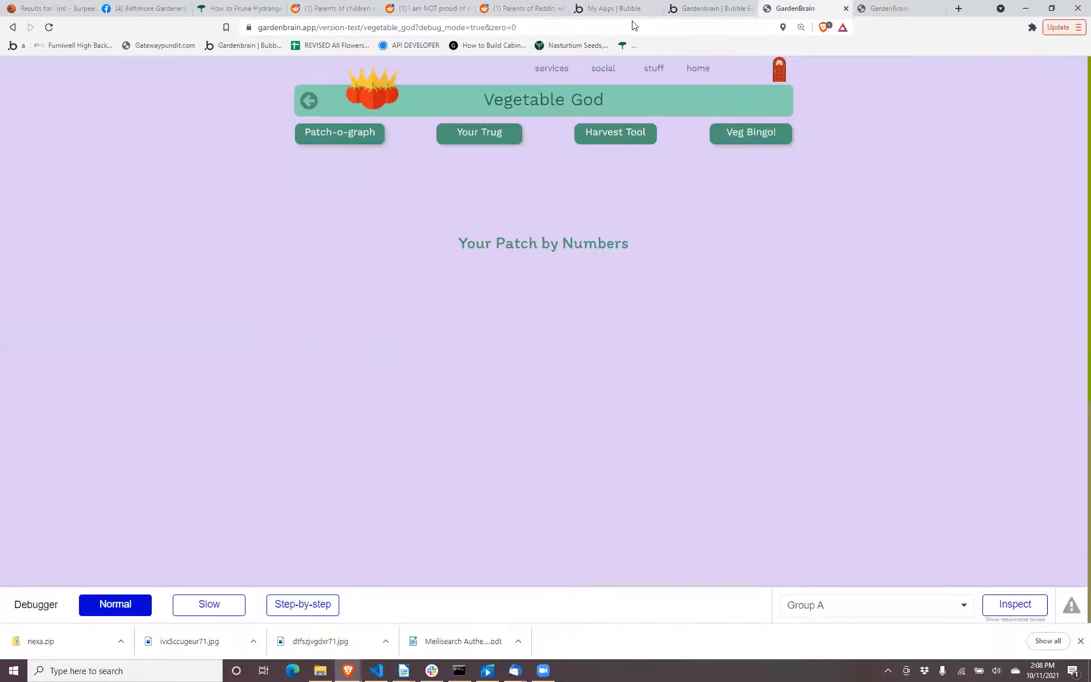
left_click(694, 10)
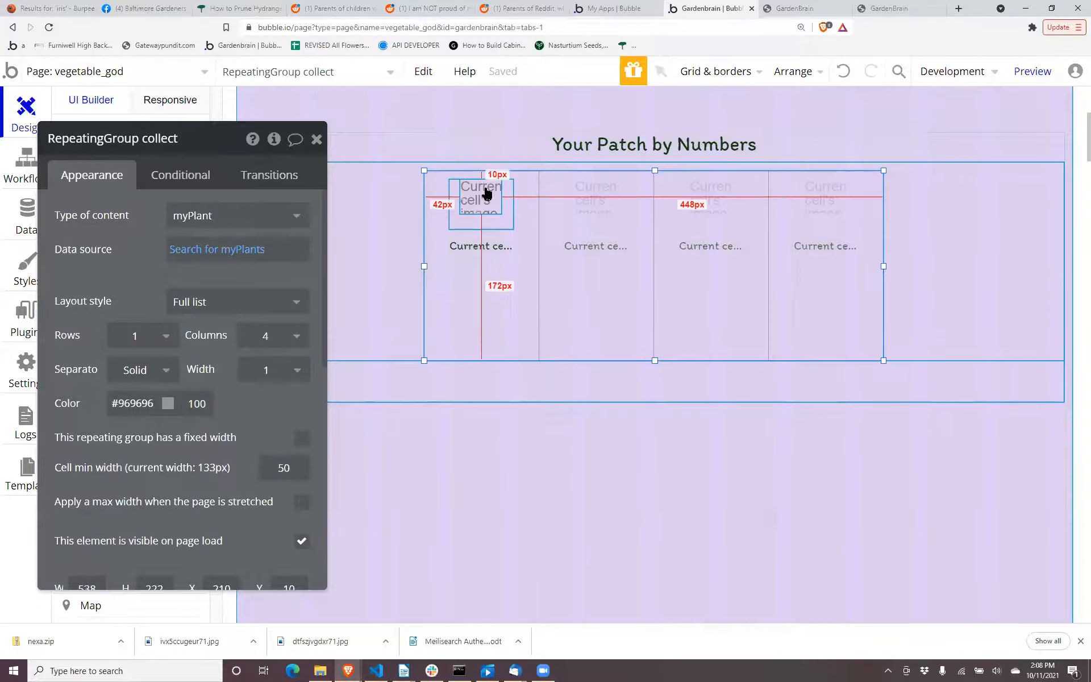
left_click_drag(138, 253, 256, 341)
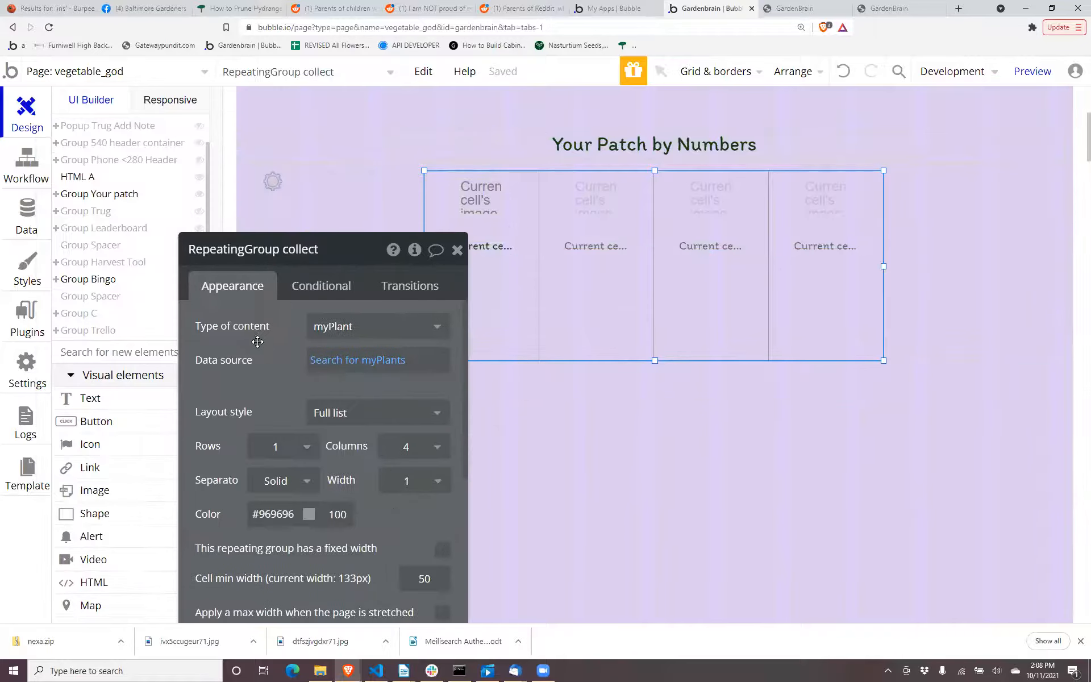
Browse the app data views, open All MyReviews and inspect its first entry without saving changes.
left_click(27, 233)
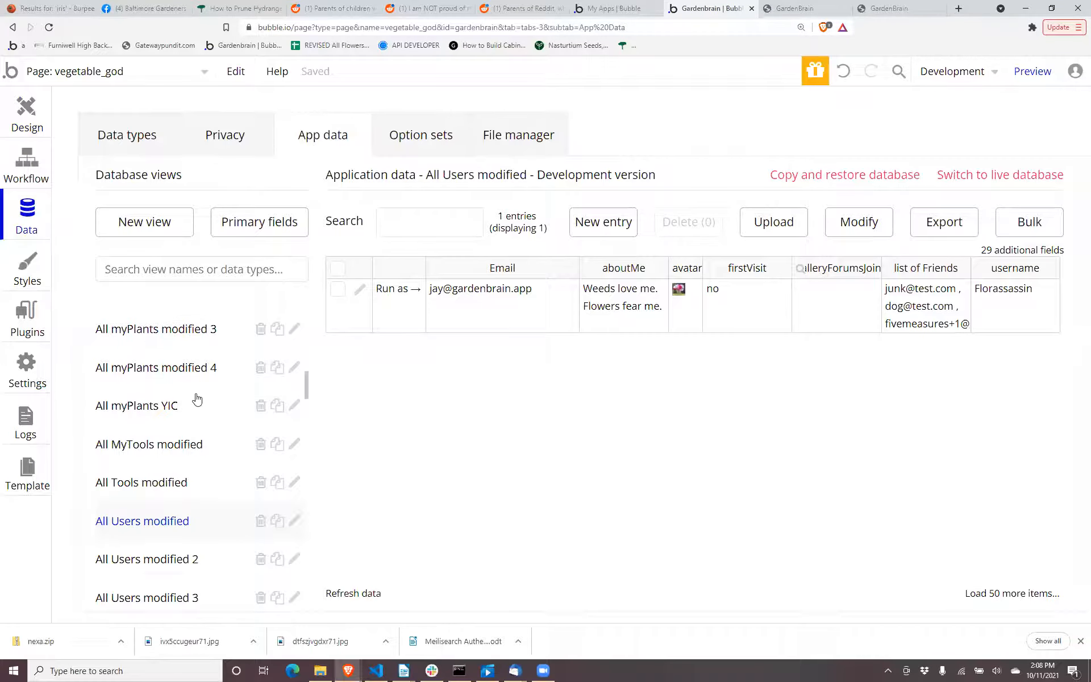
scroll(163, 556, "down", 4)
scroll(163, 557, "down", 5)
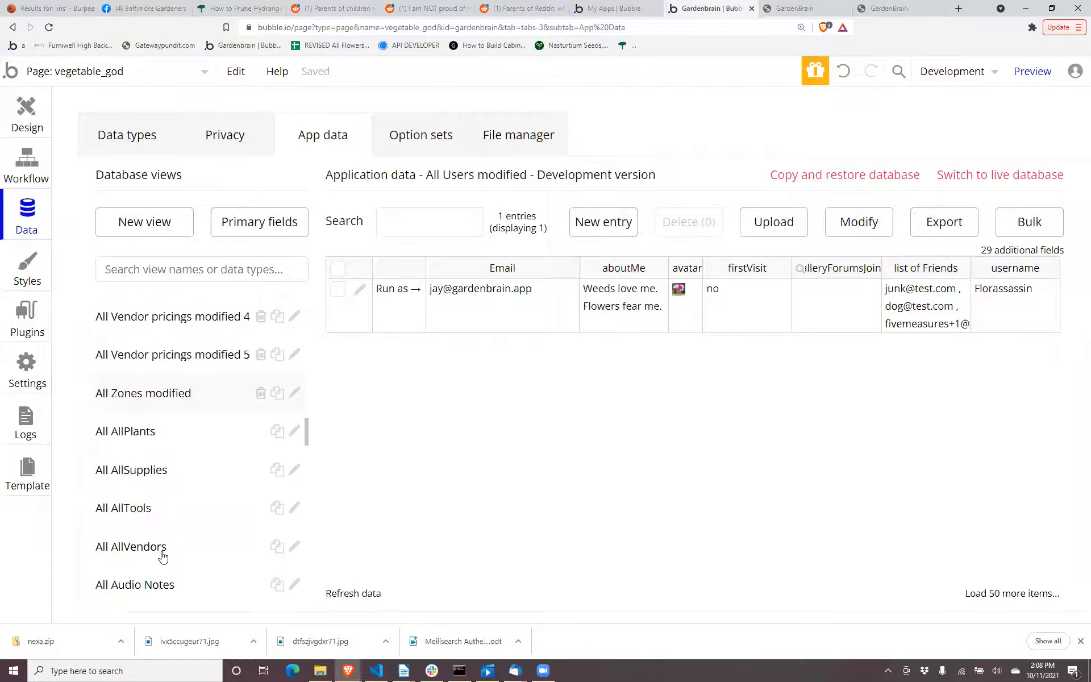
scroll(163, 556, "up", 3)
scroll(163, 556, "down", 8)
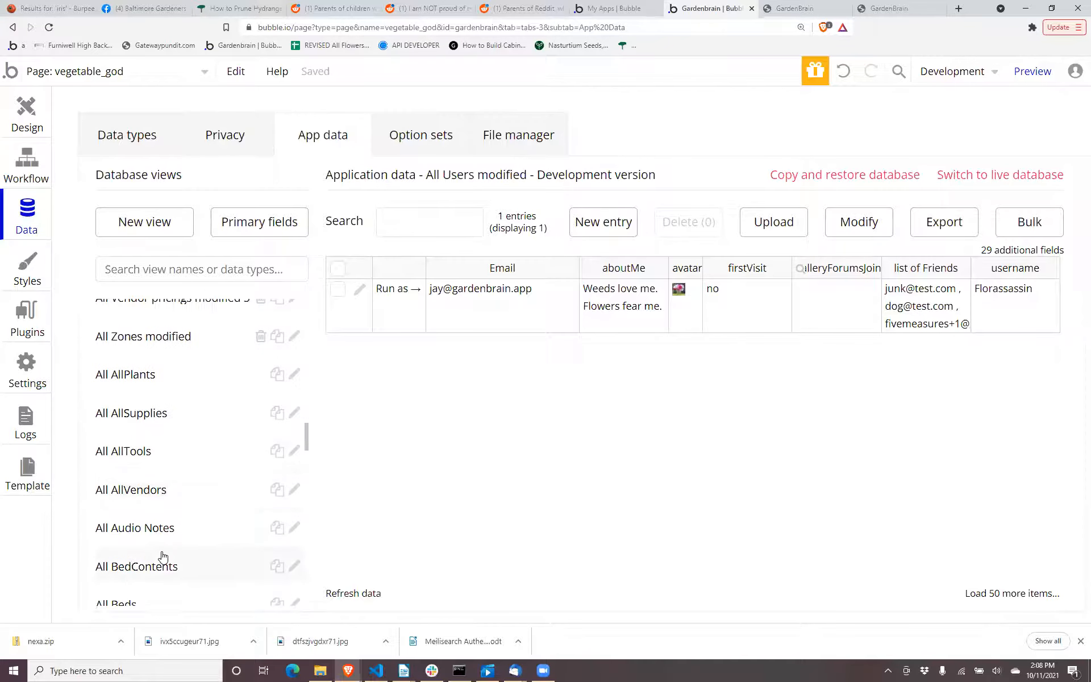
scroll(163, 555, "down", 10)
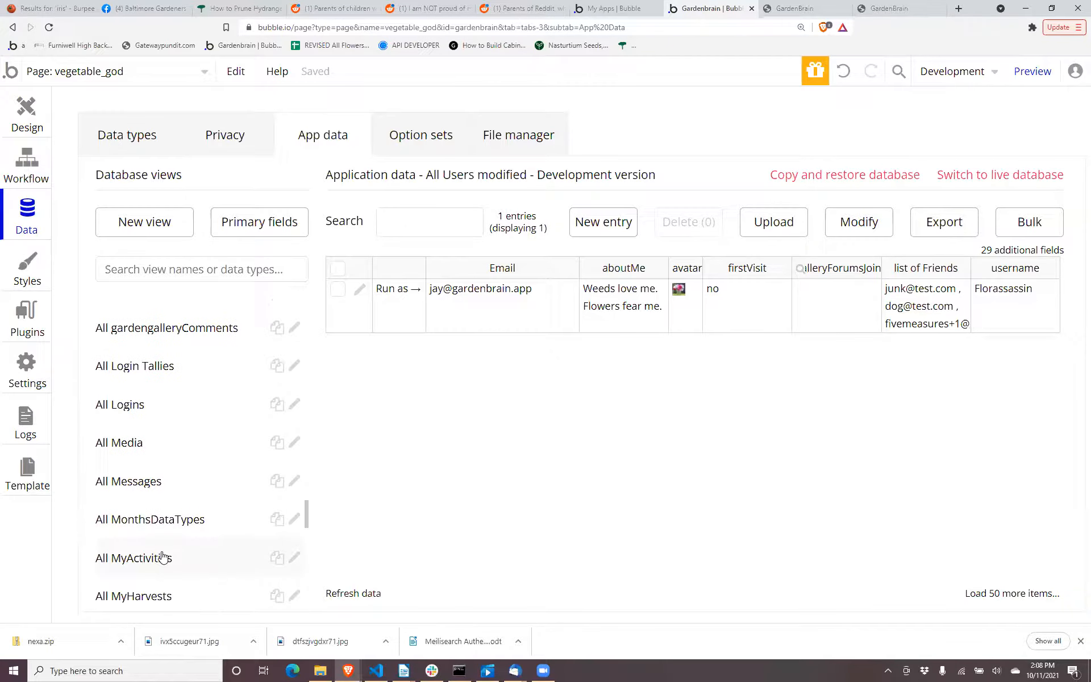
scroll(156, 561, "down", 3)
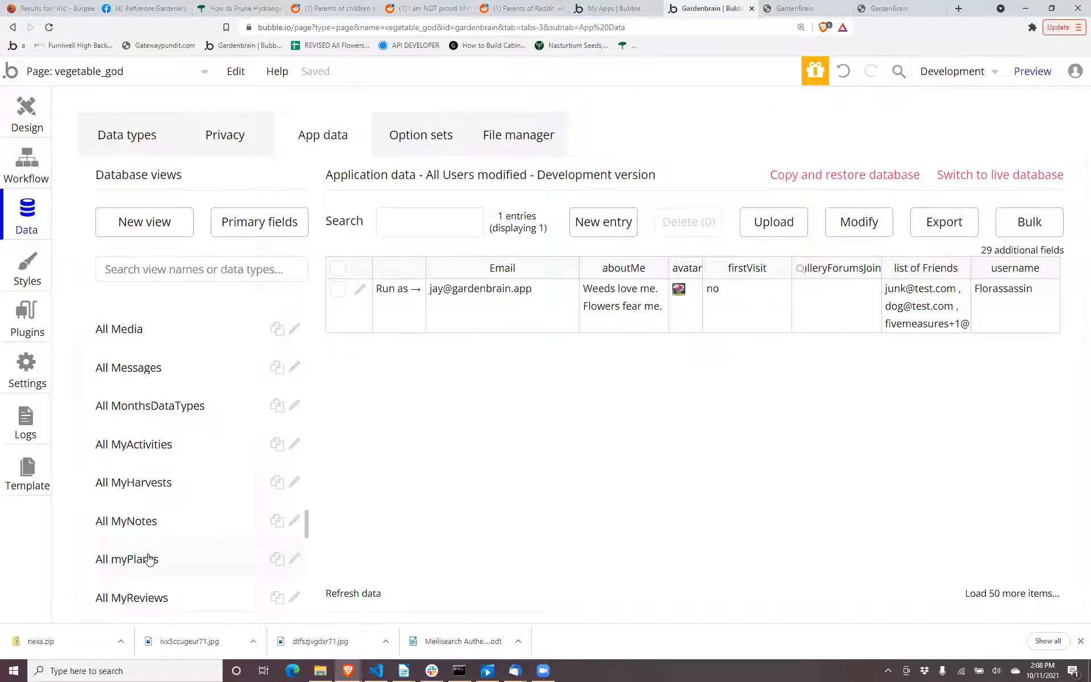
scroll(149, 559, "down", 1)
left_click(149, 557)
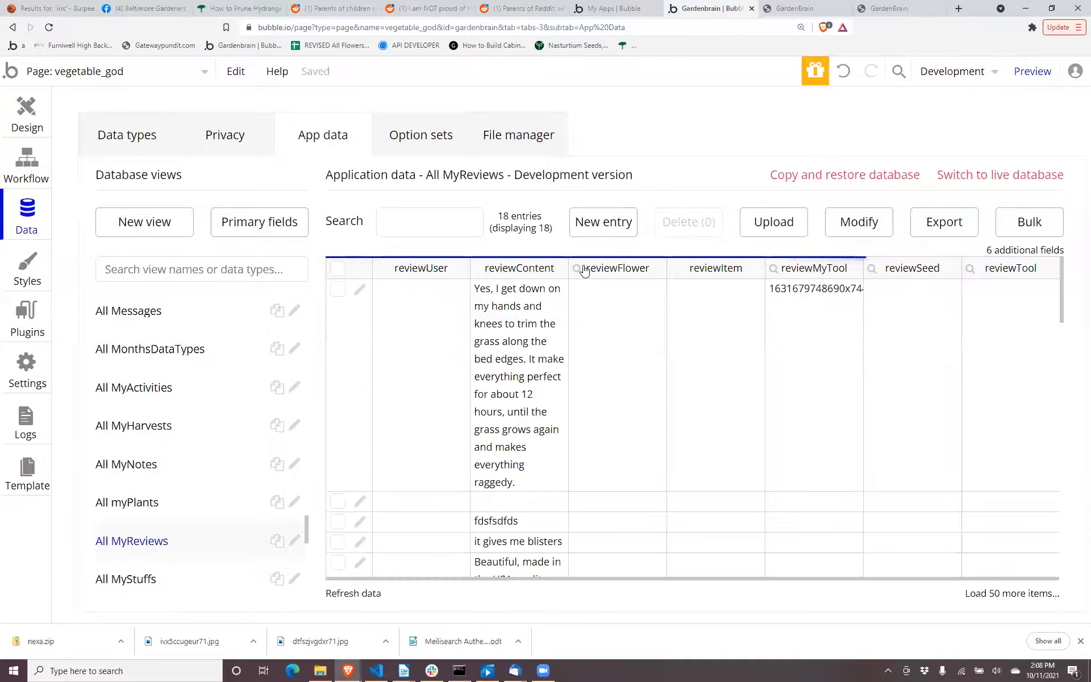
left_click(359, 291)
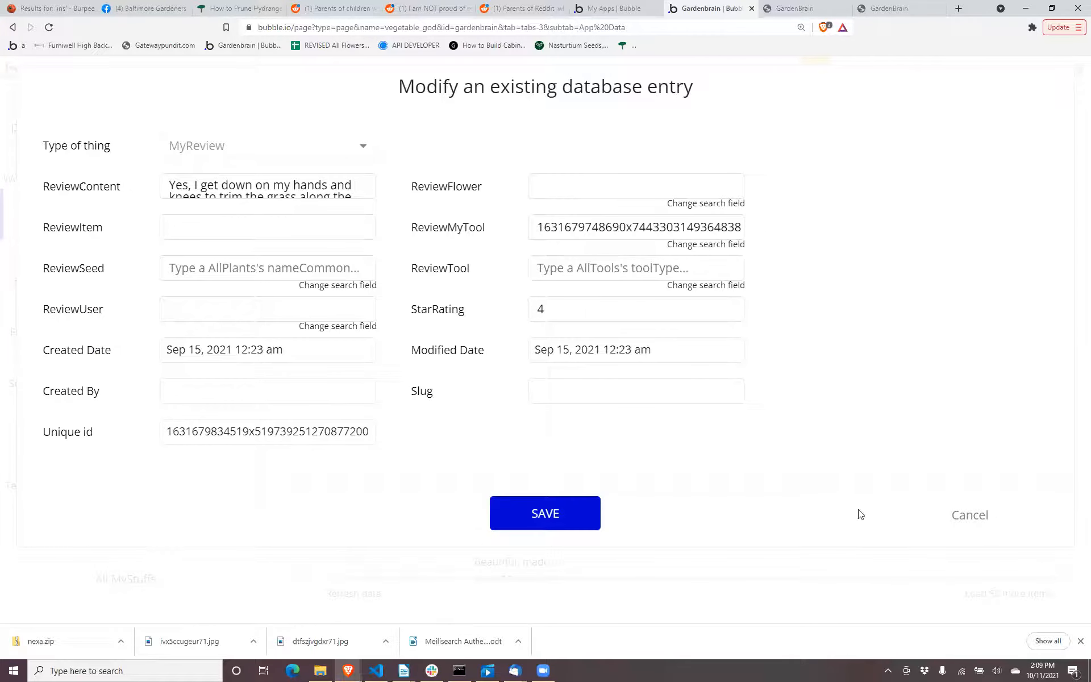
left_click(954, 518)
Examine the fields of the MyPlant custom data type, in particular the iconList field.
left_click(139, 134)
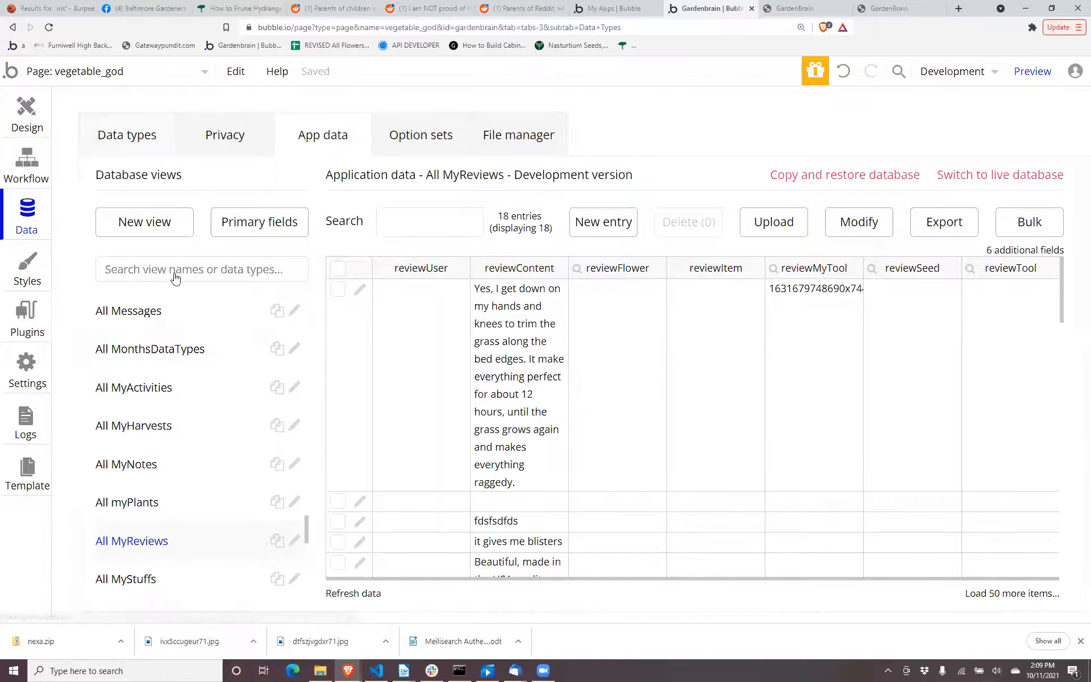
scroll(169, 369, "down", 5)
scroll(170, 366, "down", 10)
left_click(158, 351)
scroll(684, 426, "down", 7)
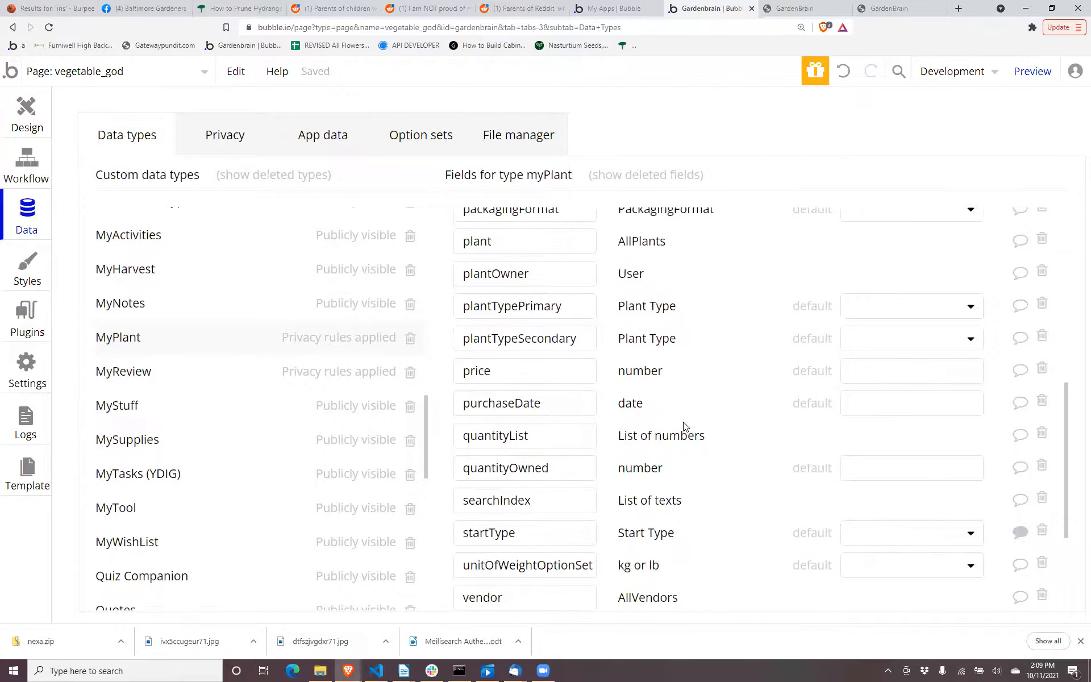
scroll(685, 426, "up", 2)
scroll(685, 426, "down", 1)
scroll(685, 426, "up", 6)
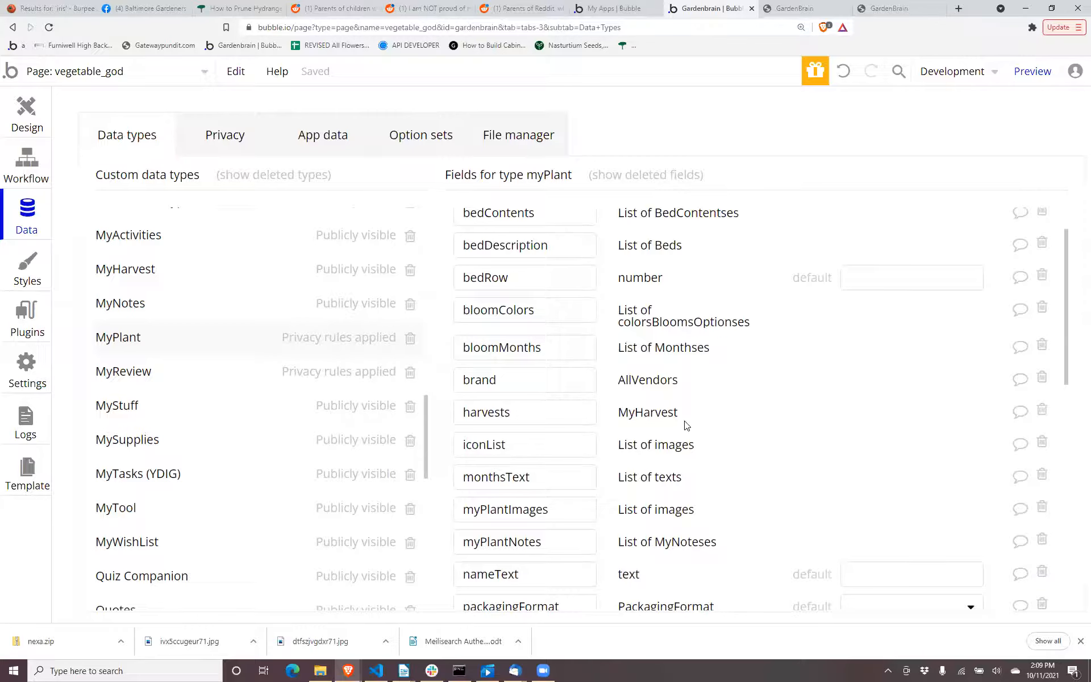
left_click(627, 441)
mouse_move(606, 434)
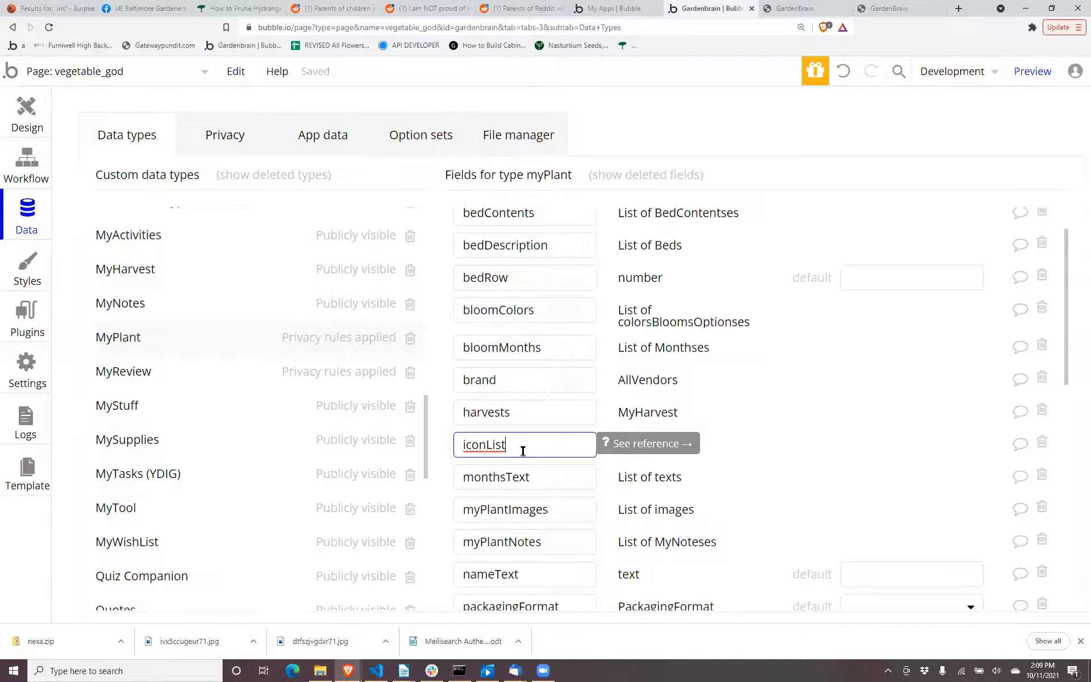
Inspect the properties of Image K inside RepeatingGroup collect on the design canvas, and return to the Perpetual Flowers preview.
left_click(25, 114)
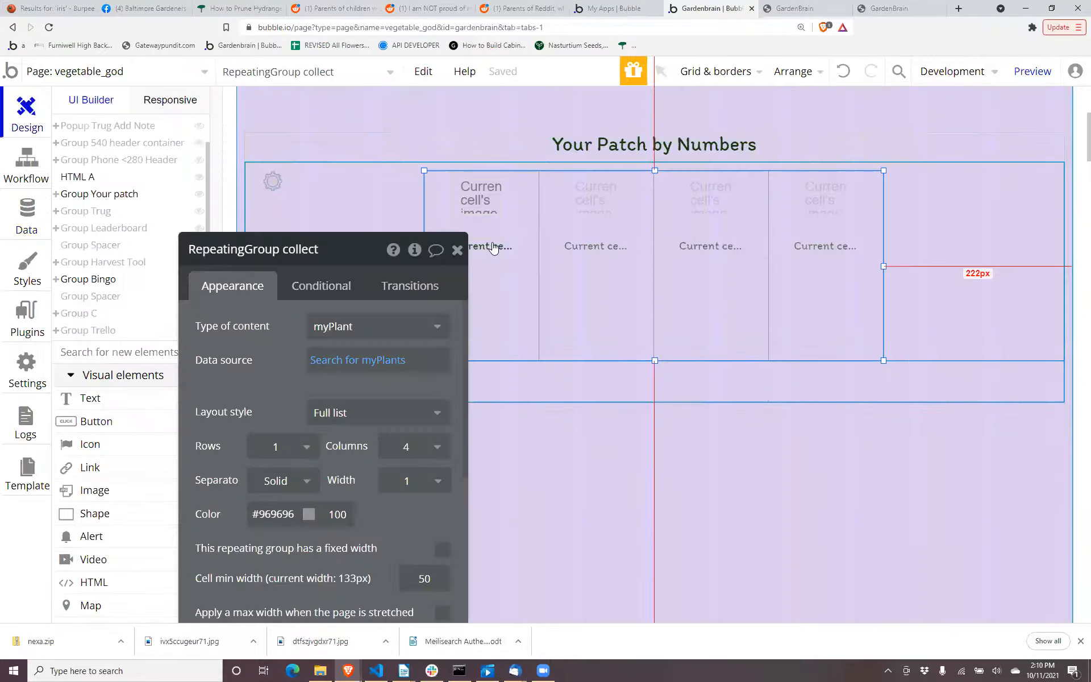
left_click(481, 223)
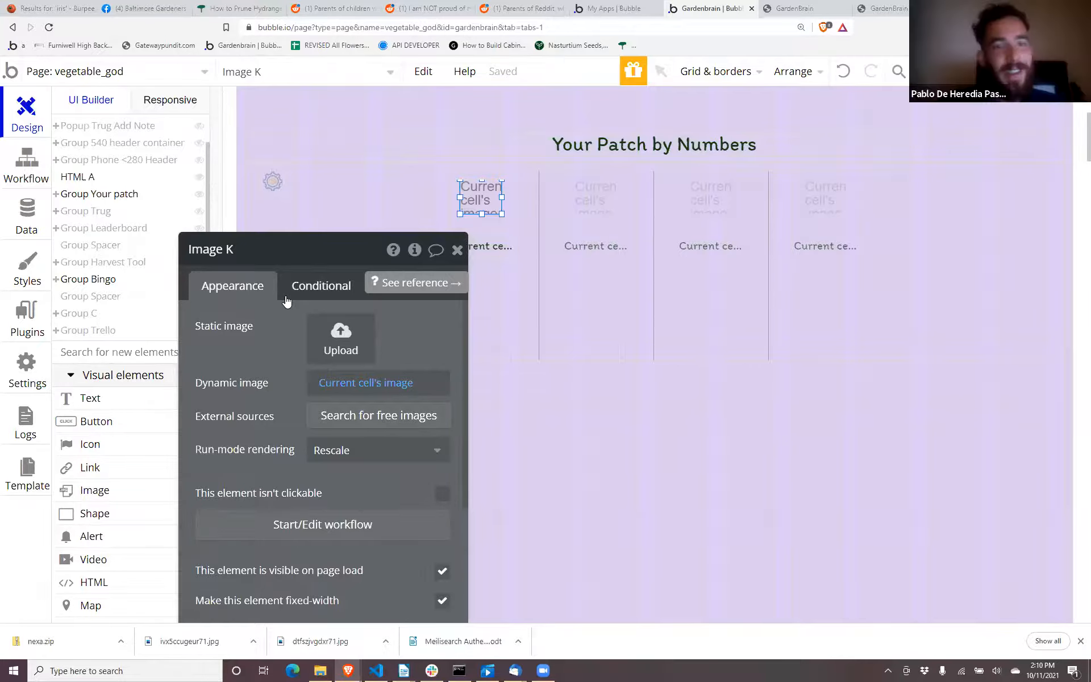
left_click_drag(242, 307, 182, 201)
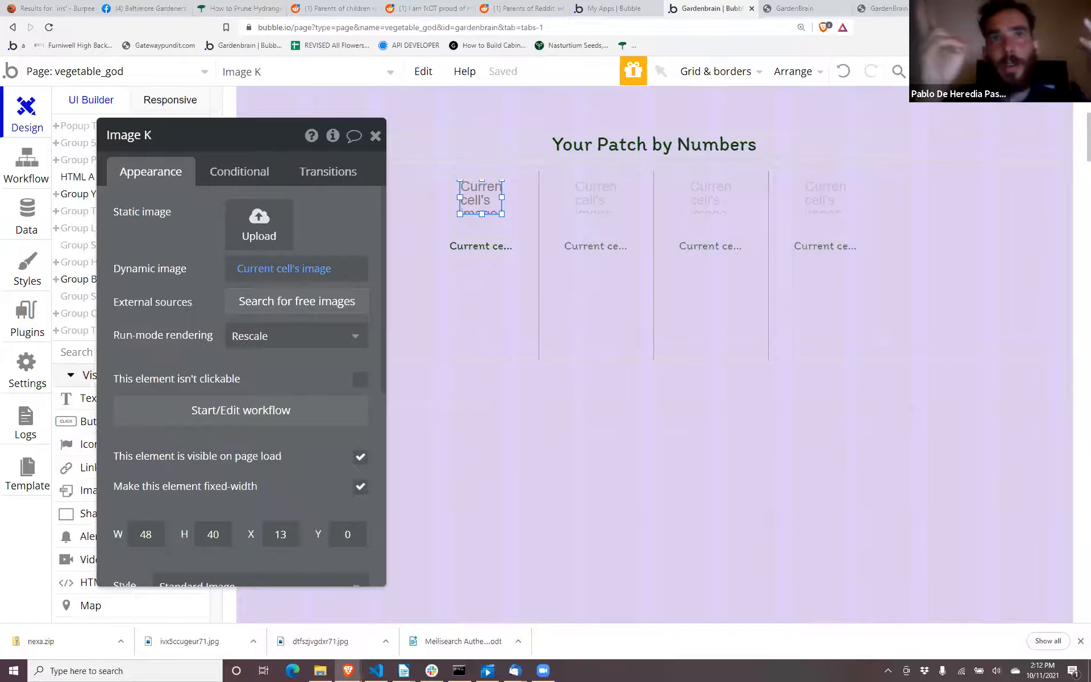
left_click(875, 8)
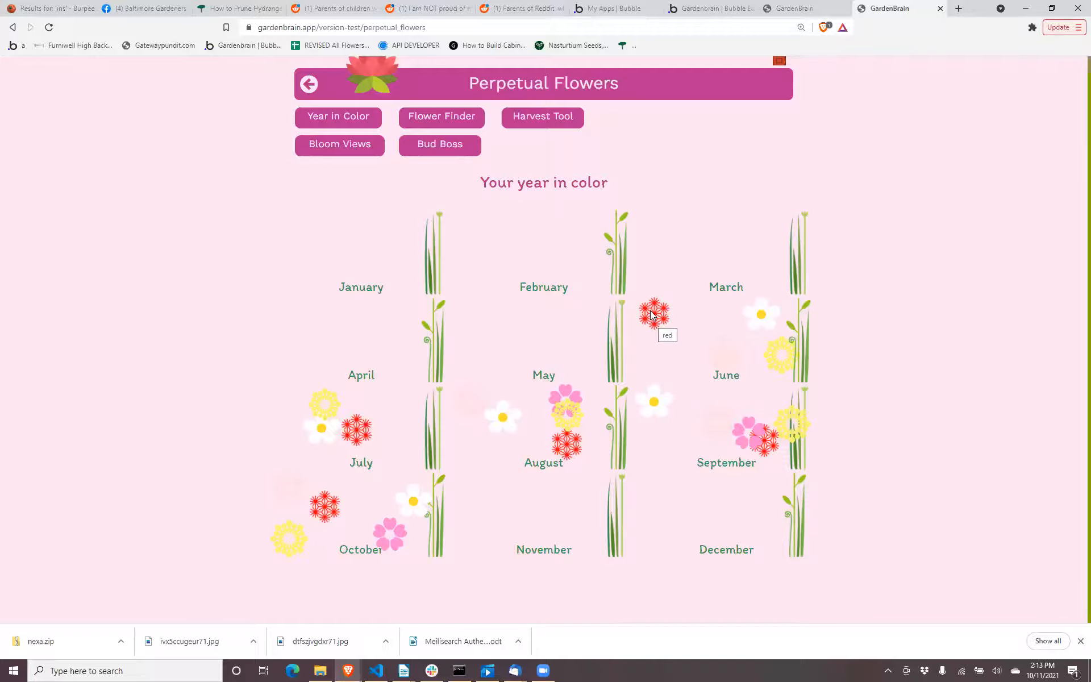
View the Vegetable God preview, return to the Bubble editor and inspect the data source of RepeatingGroup image in the Your Patch by Numbers grid.
left_click(795, 8)
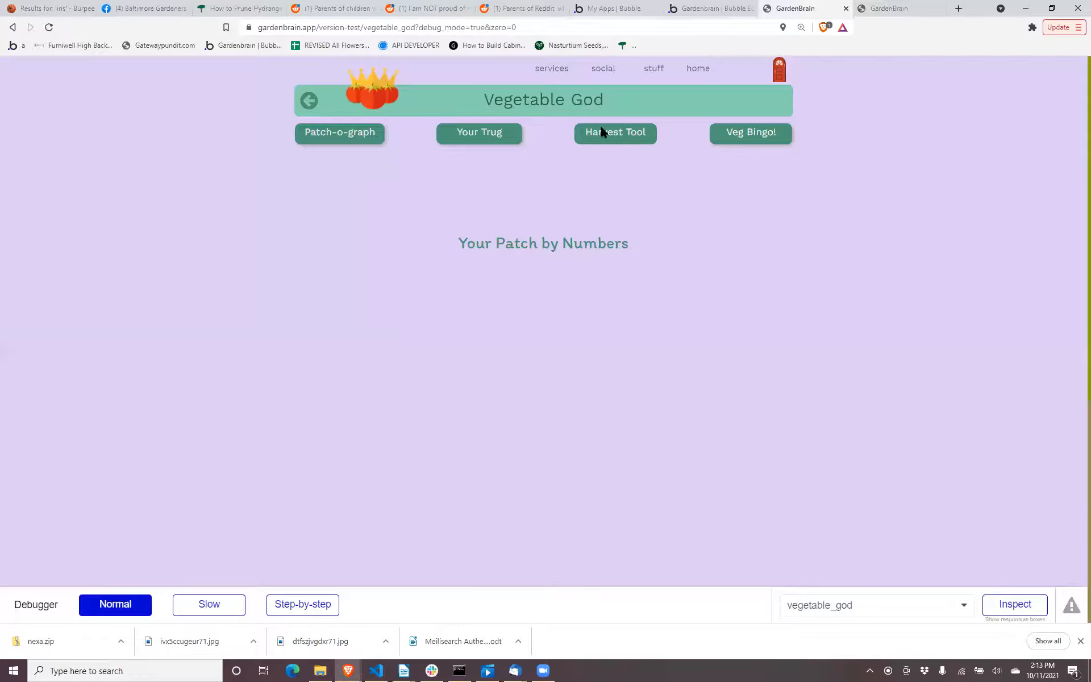
left_click(709, 7)
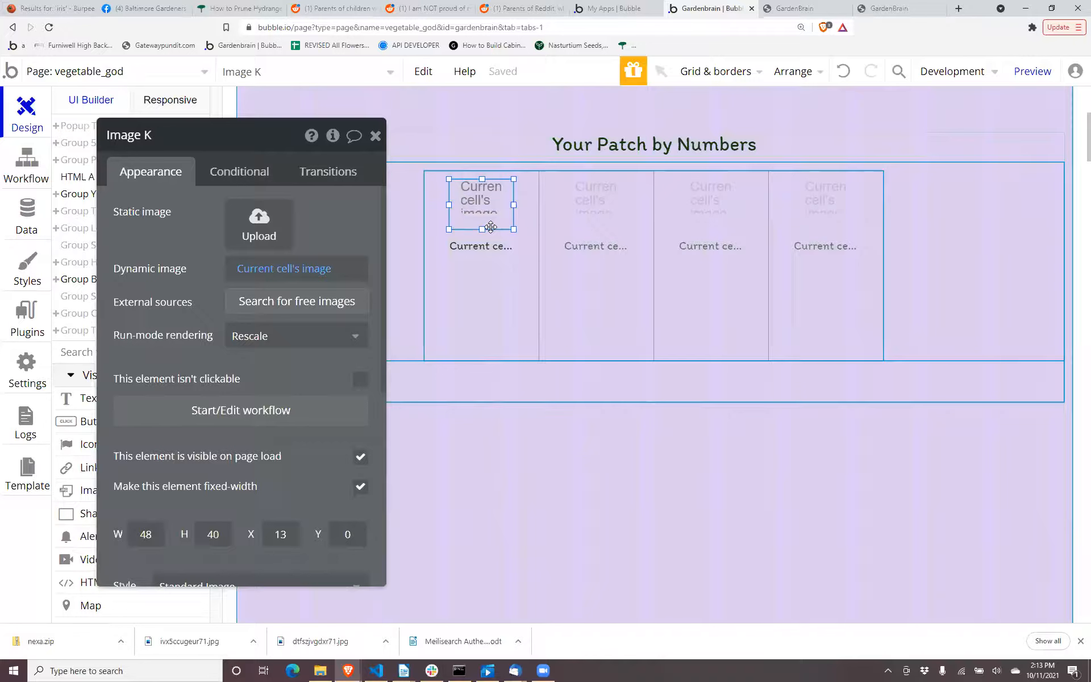
left_click(491, 227)
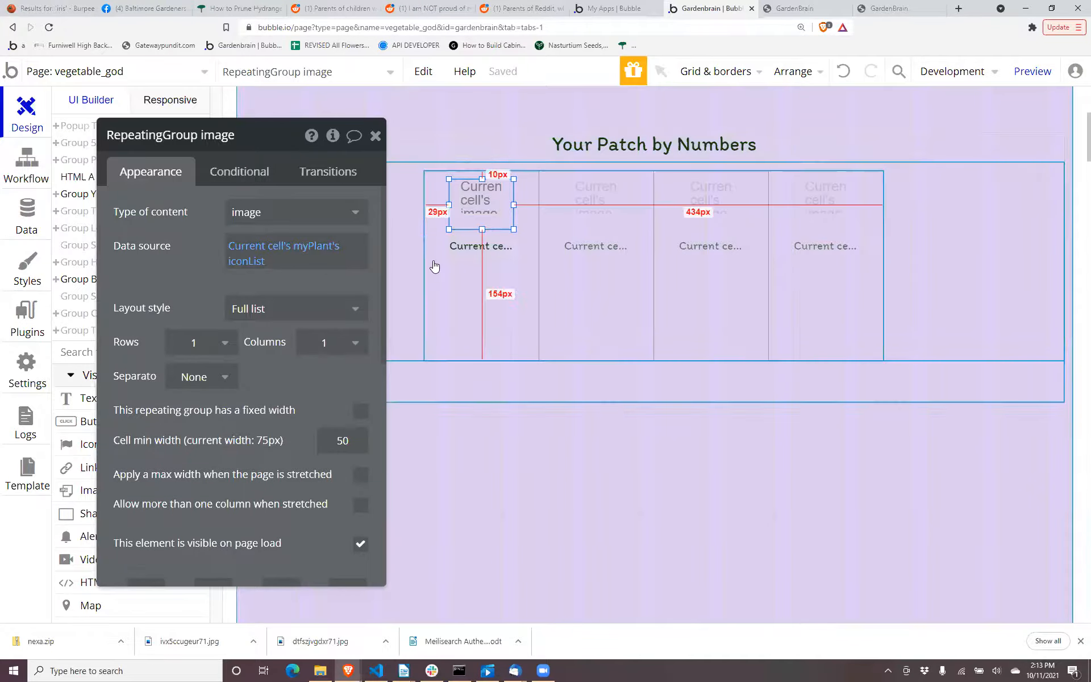
left_click_drag(206, 248, 477, 409)
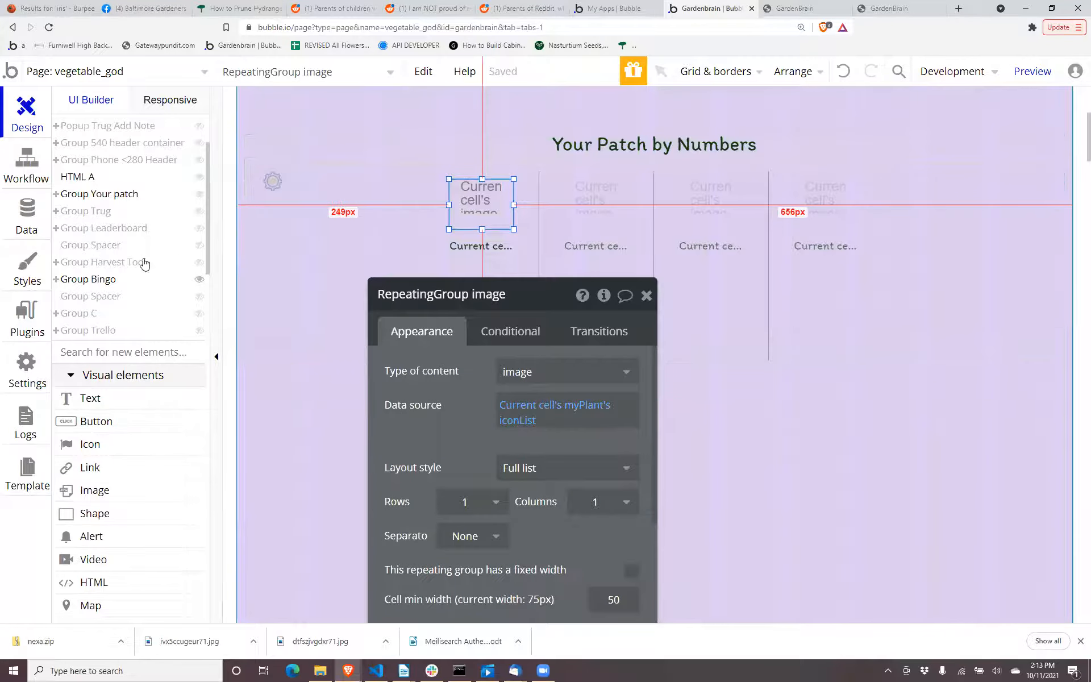
Open the Vegetable Categories option set in the app's data and examine its attributes and full list of vegetable and herb options.
left_click(27, 226)
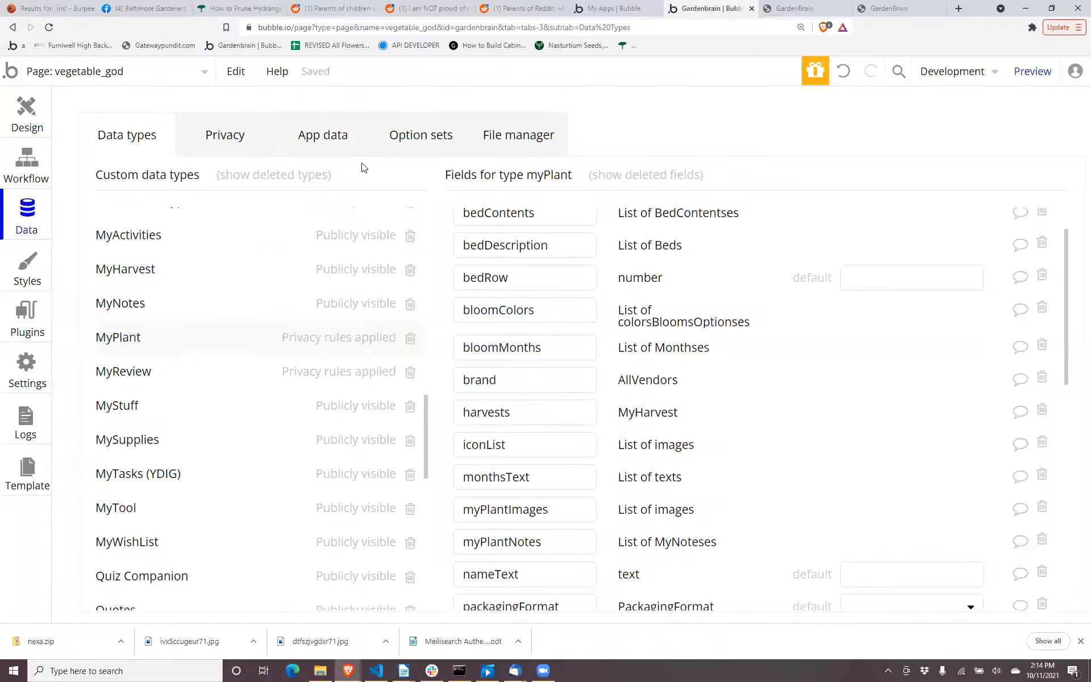
left_click(404, 139)
scroll(258, 388, "down", 20)
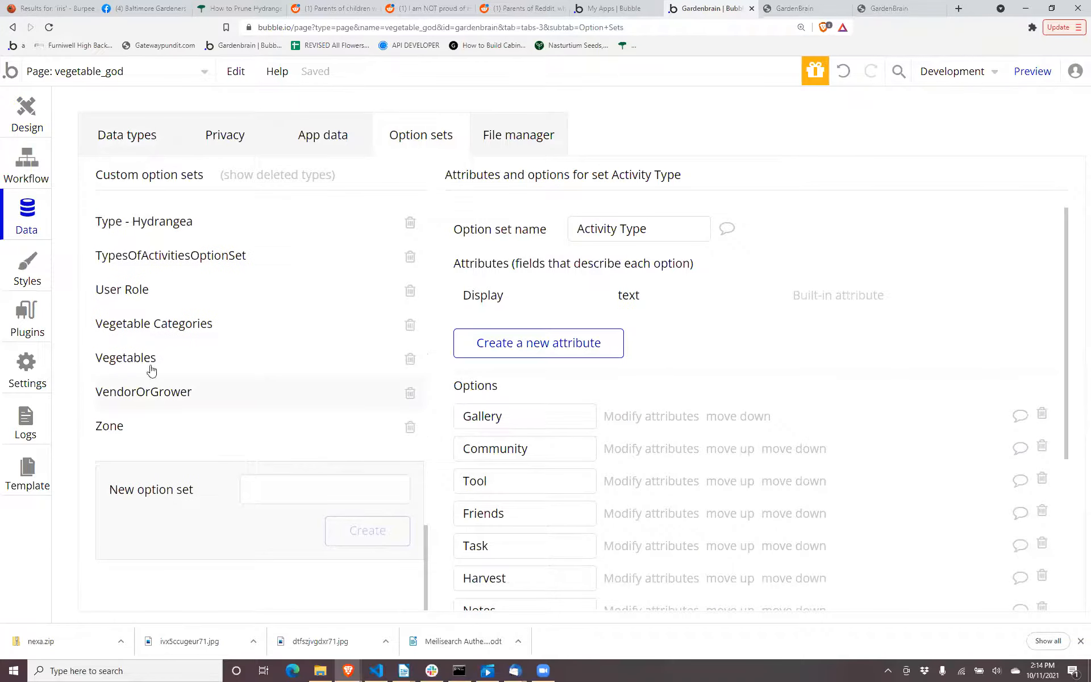
left_click(149, 322)
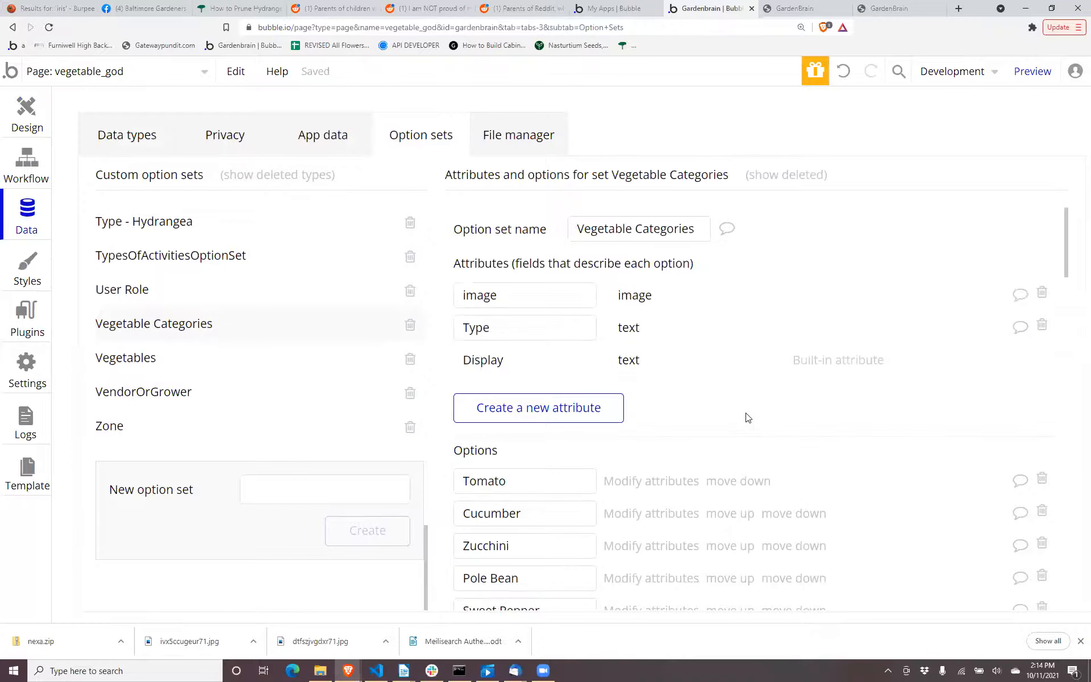
scroll(741, 423, "down", 10)
scroll(747, 418, "down", 15)
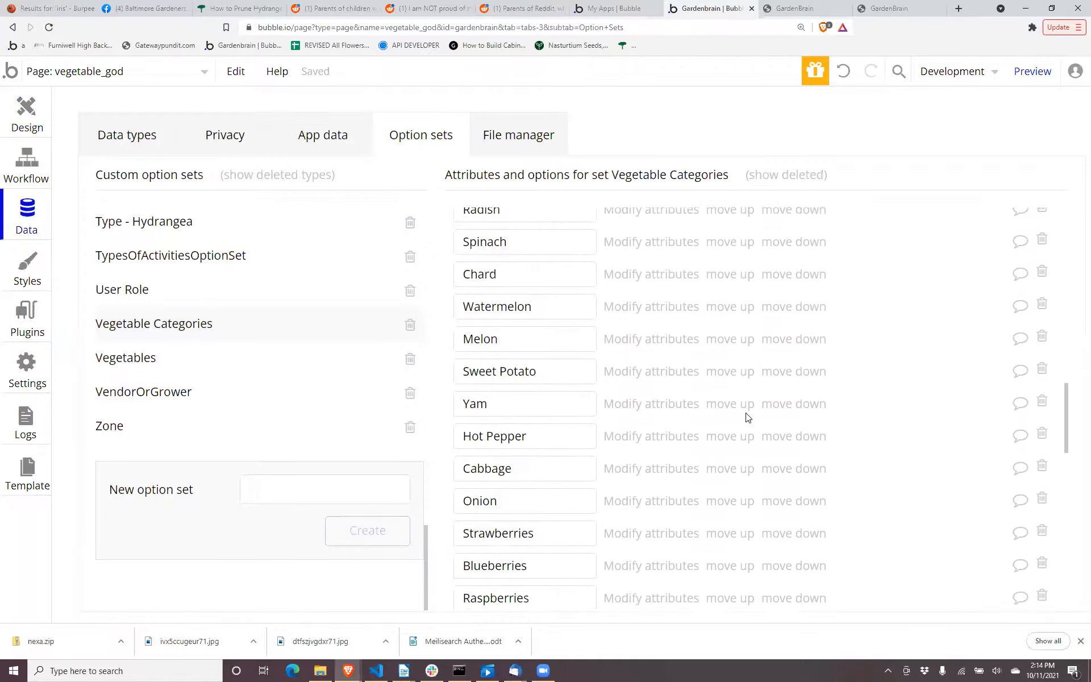
scroll(745, 414, "down", 5)
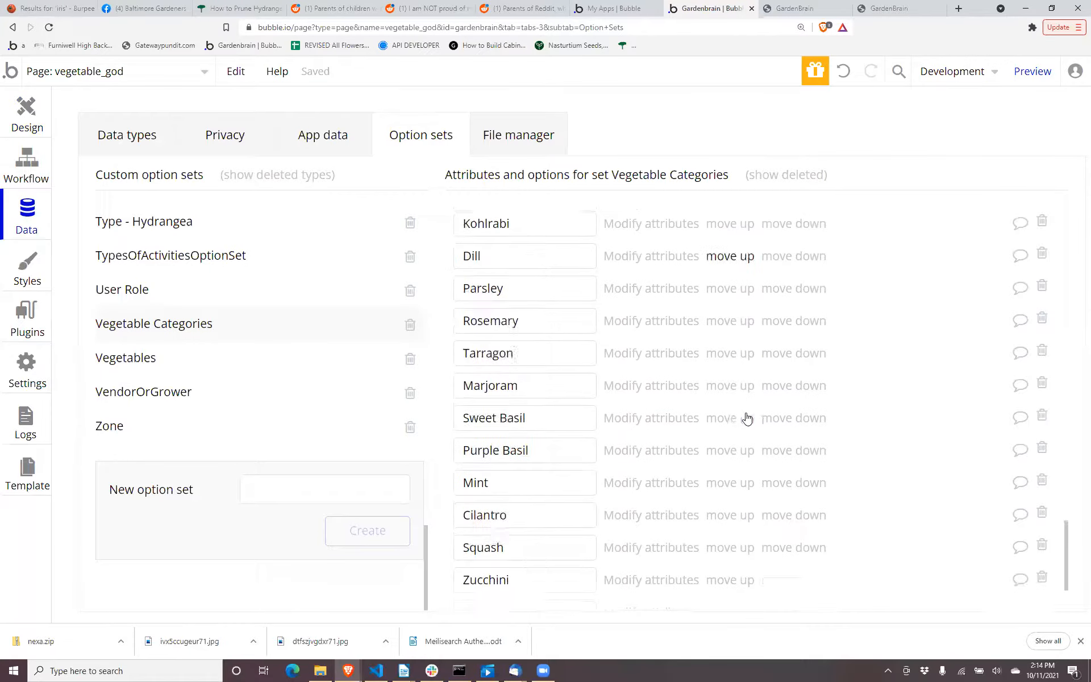
scroll(746, 418, "up", 12)
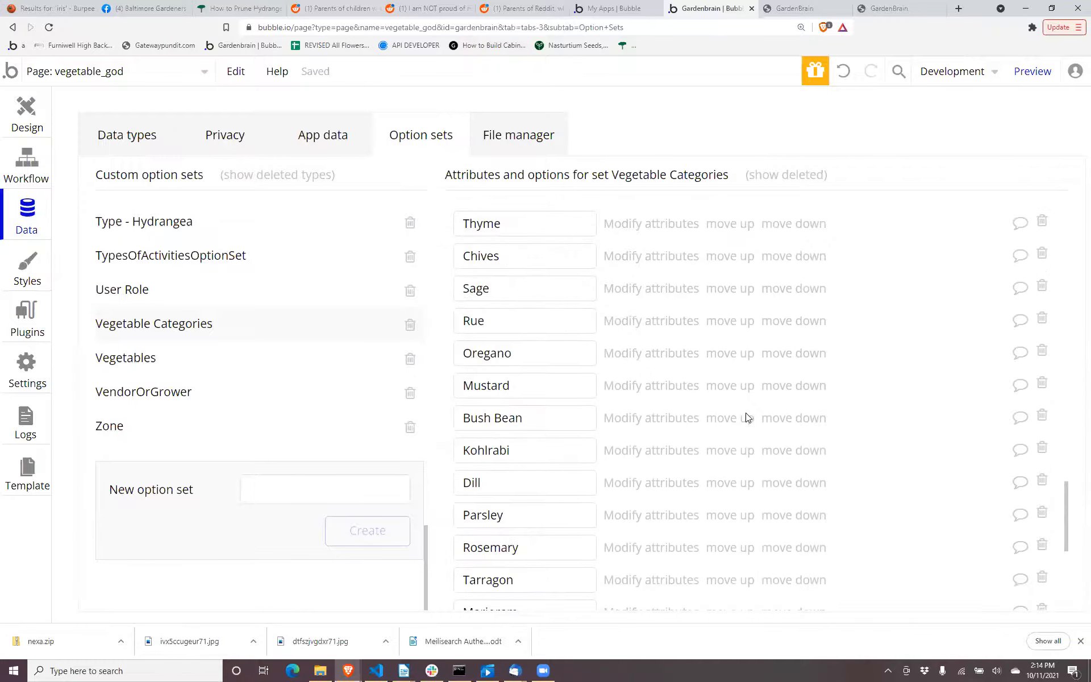
scroll(747, 418, "up", 15)
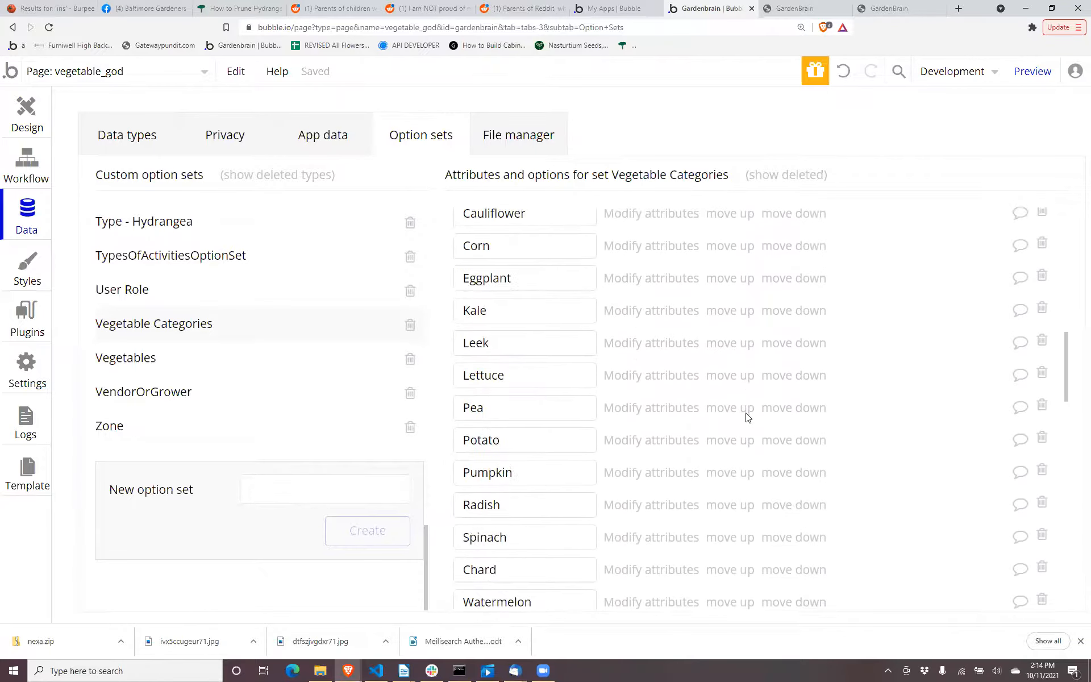
scroll(746, 417, "down", 5)
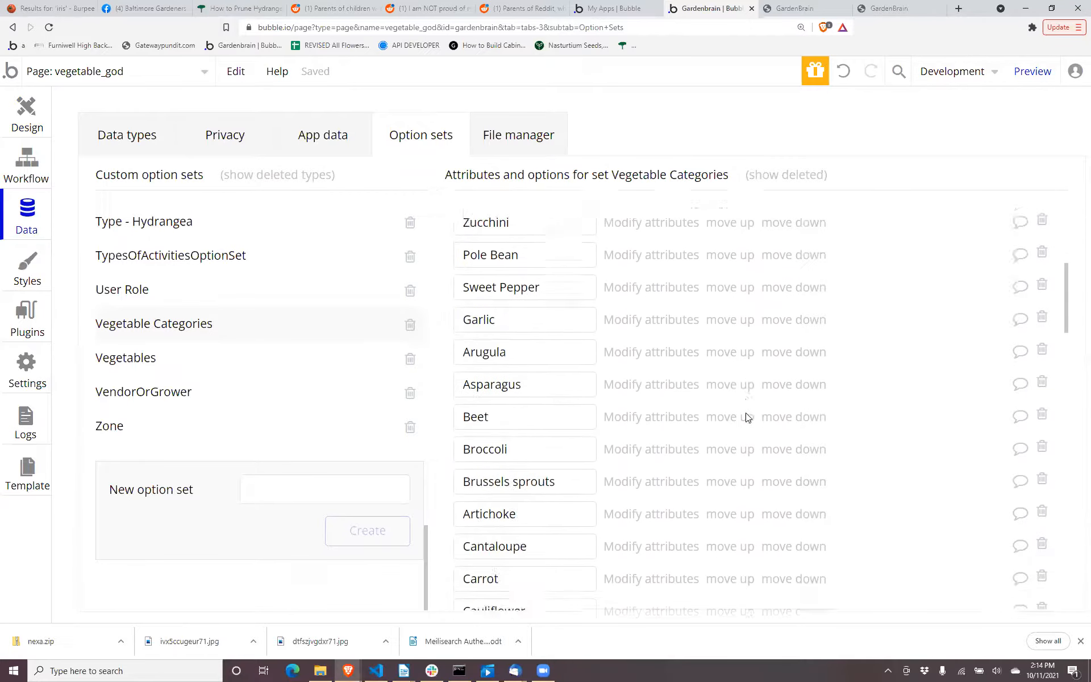
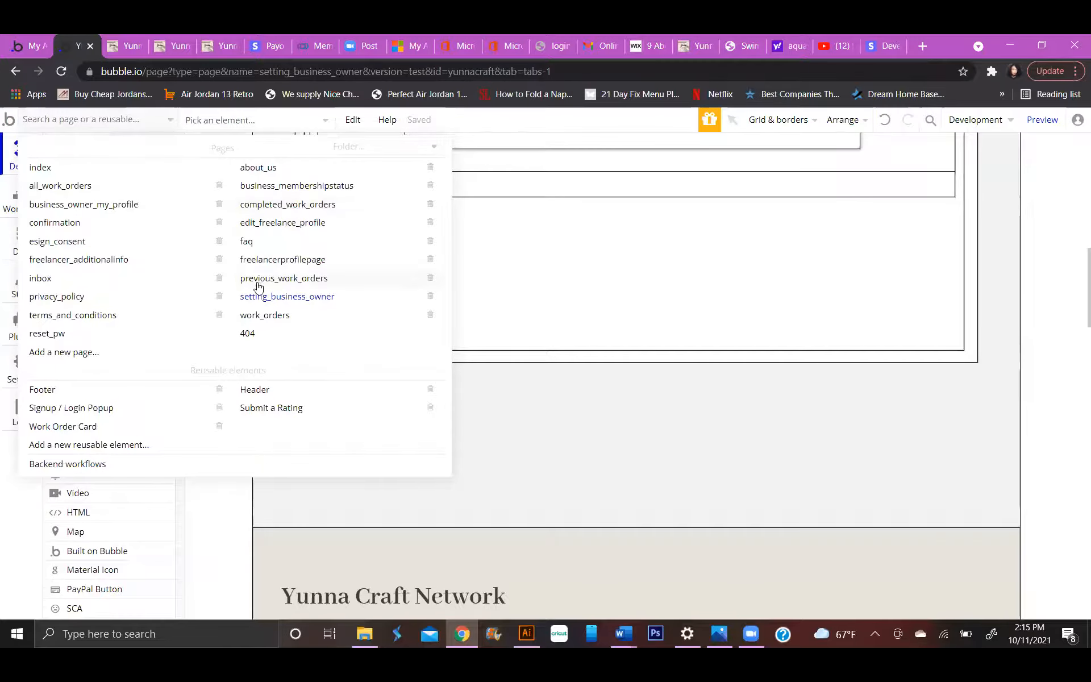
Open the business_owner_my_profile page and view the properties of the Submit work order popup.
left_click(85, 205)
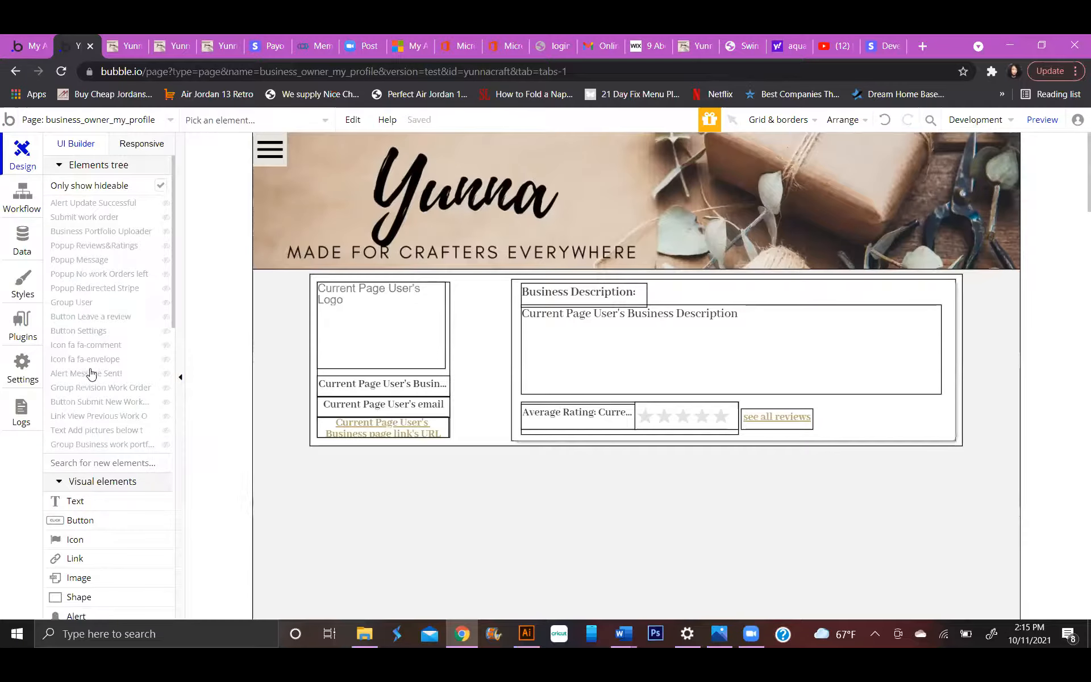
left_click(81, 219)
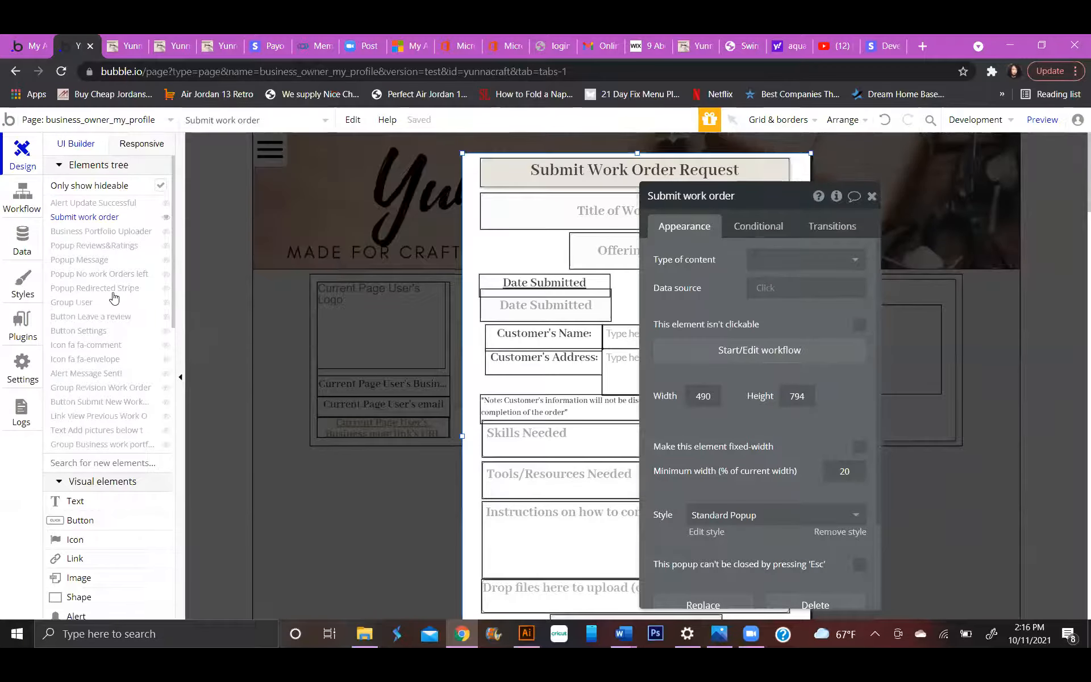
scroll(111, 298, "down", 1)
mouse_move(102, 344)
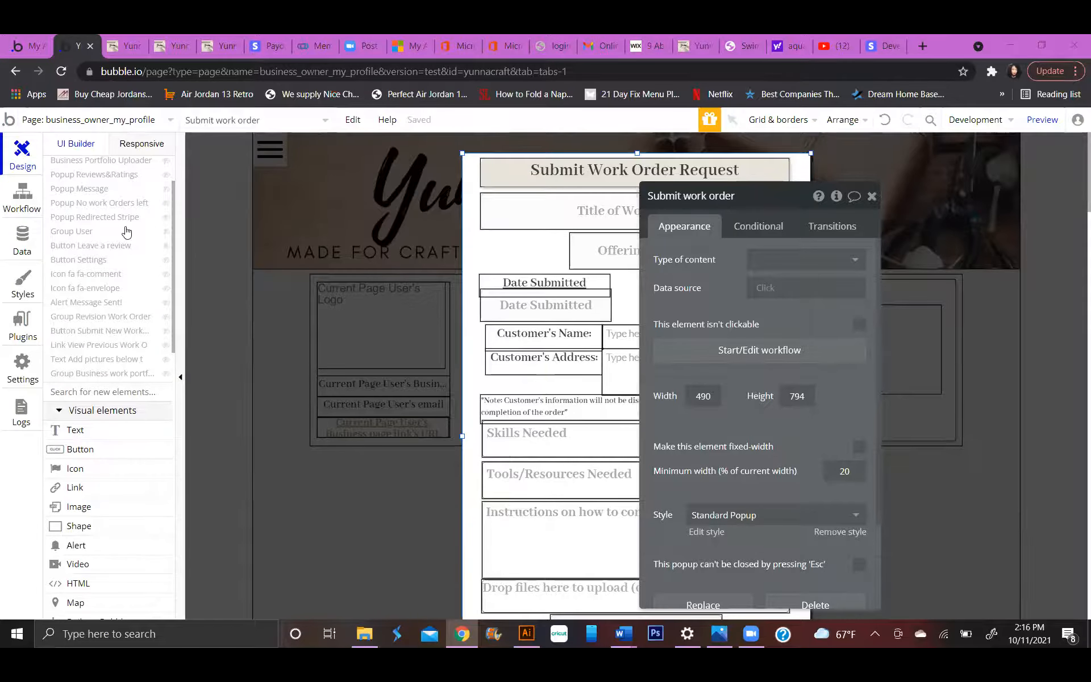
scroll(111, 284, "down", 3)
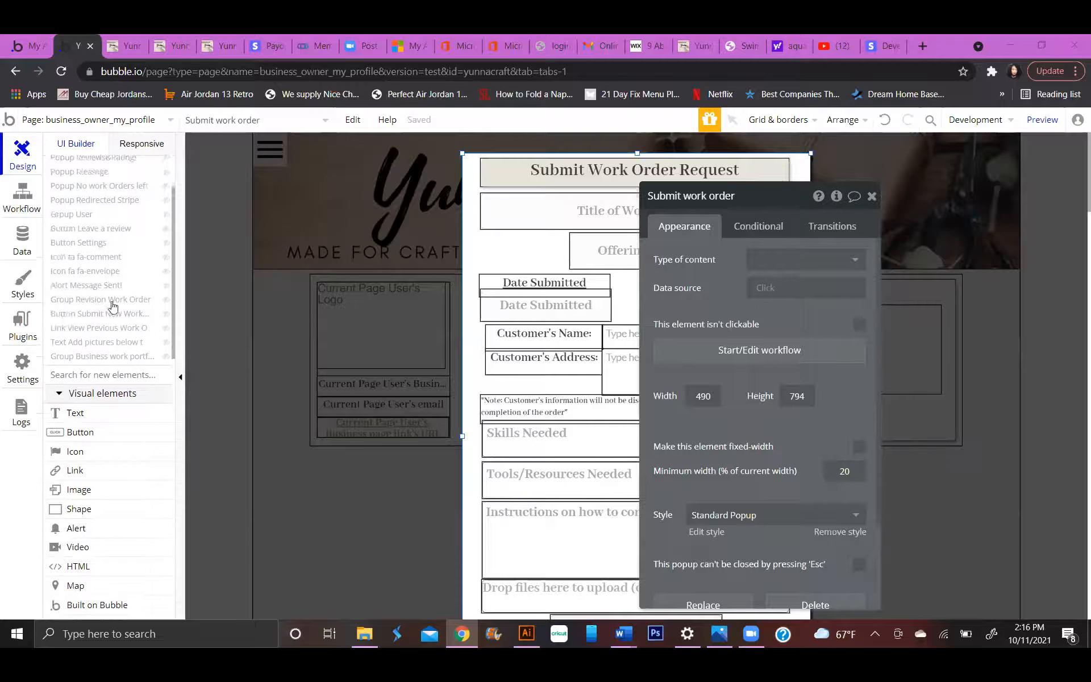
Open the workflow of the Submit New Work Order Request button and inspect the condition on its Show Popup No work Orders left action.
left_click(125, 257)
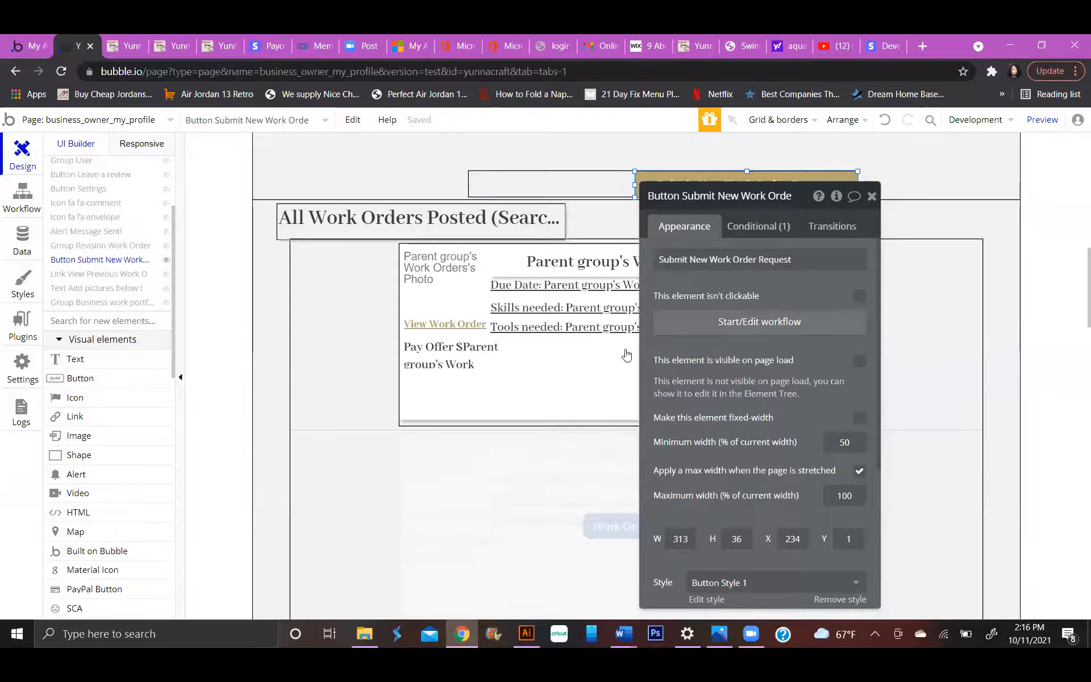
left_click(781, 329)
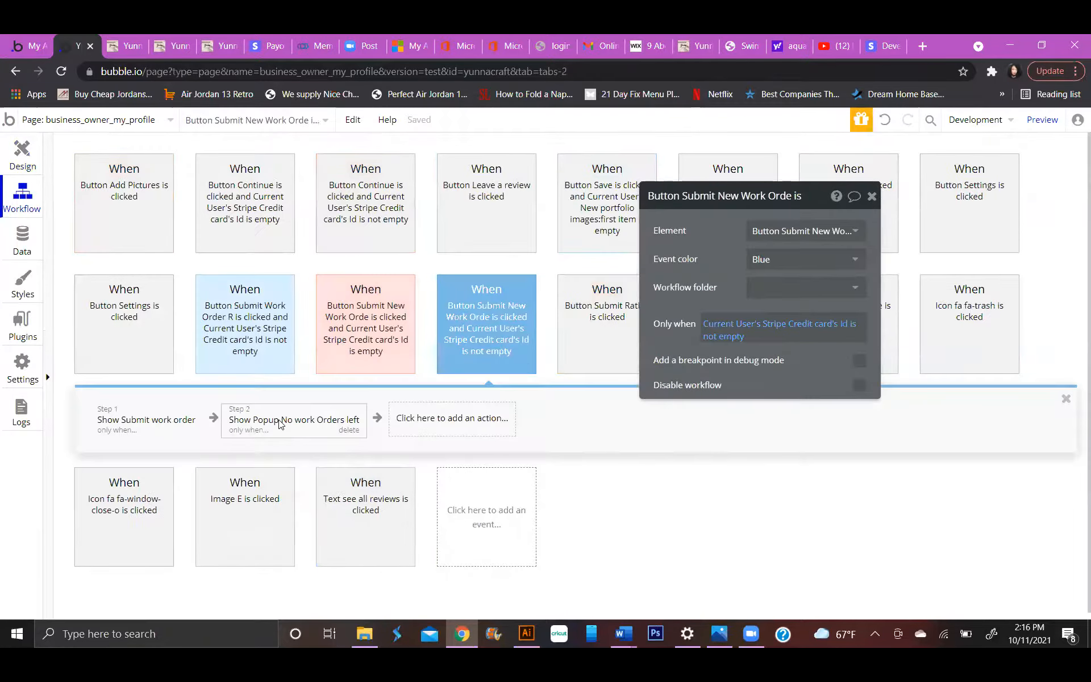
left_click(281, 424)
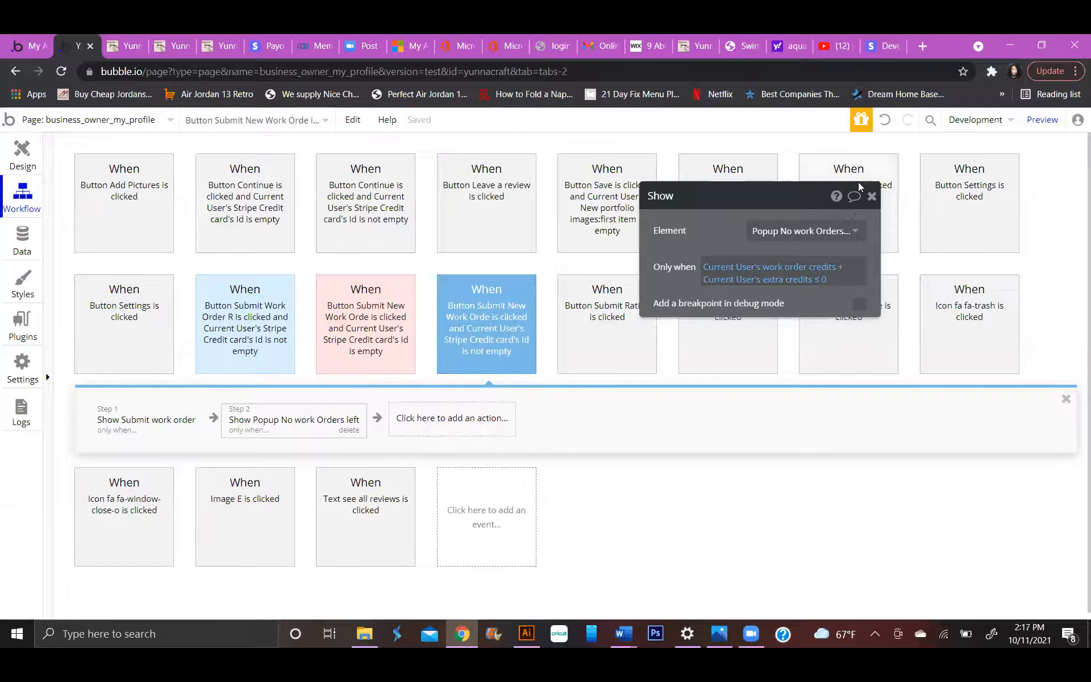
left_click(872, 197)
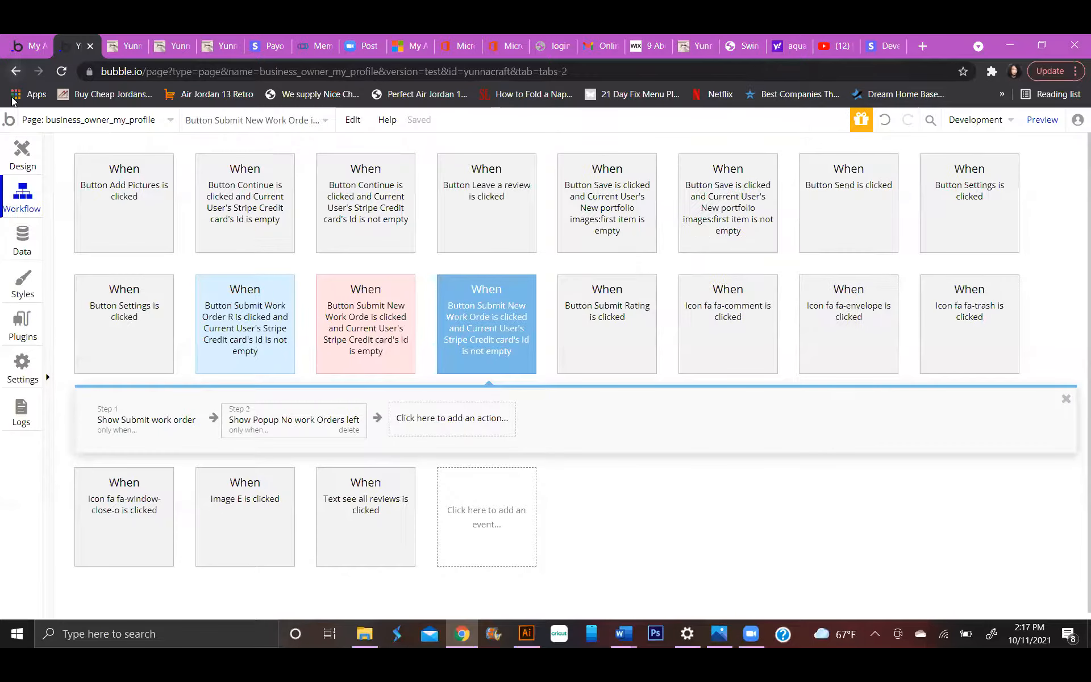
Compare the page's submit work order workflows for empty and non-empty Stripe card Ids, ending on the condition of the Show Submit work order action.
left_click(22, 153)
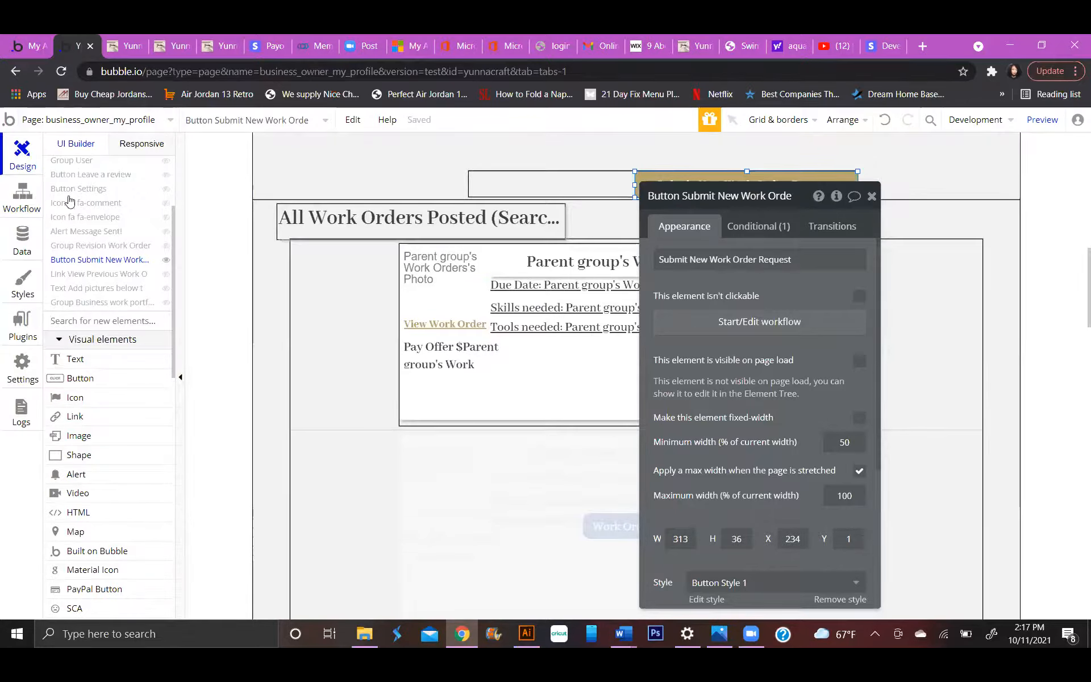
left_click(723, 323)
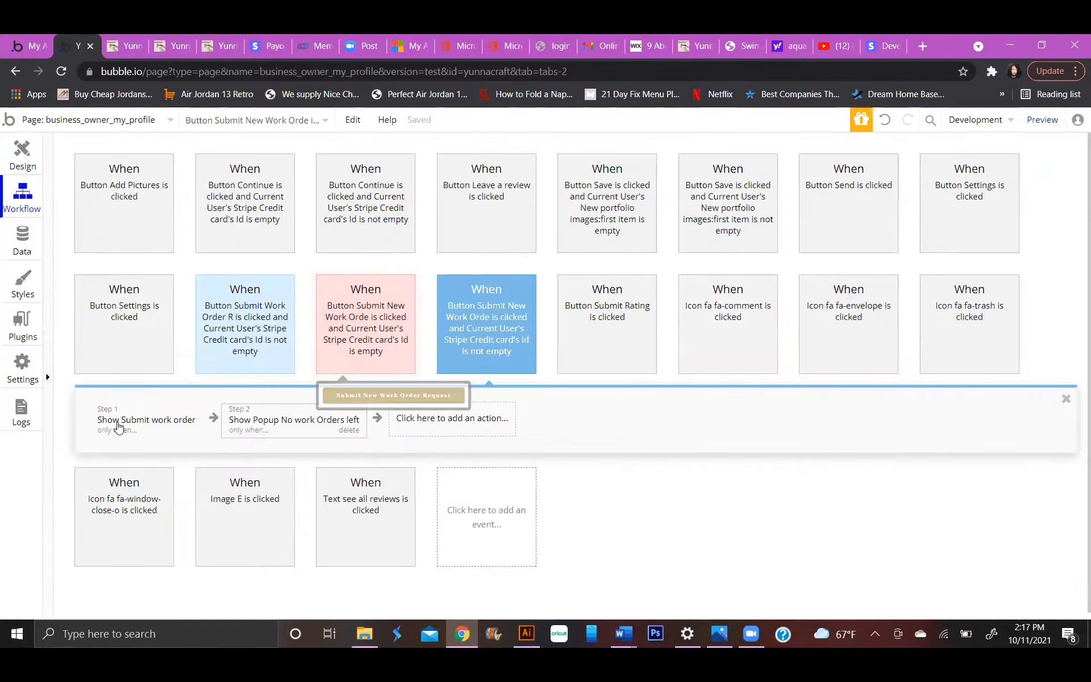
left_click(247, 329)
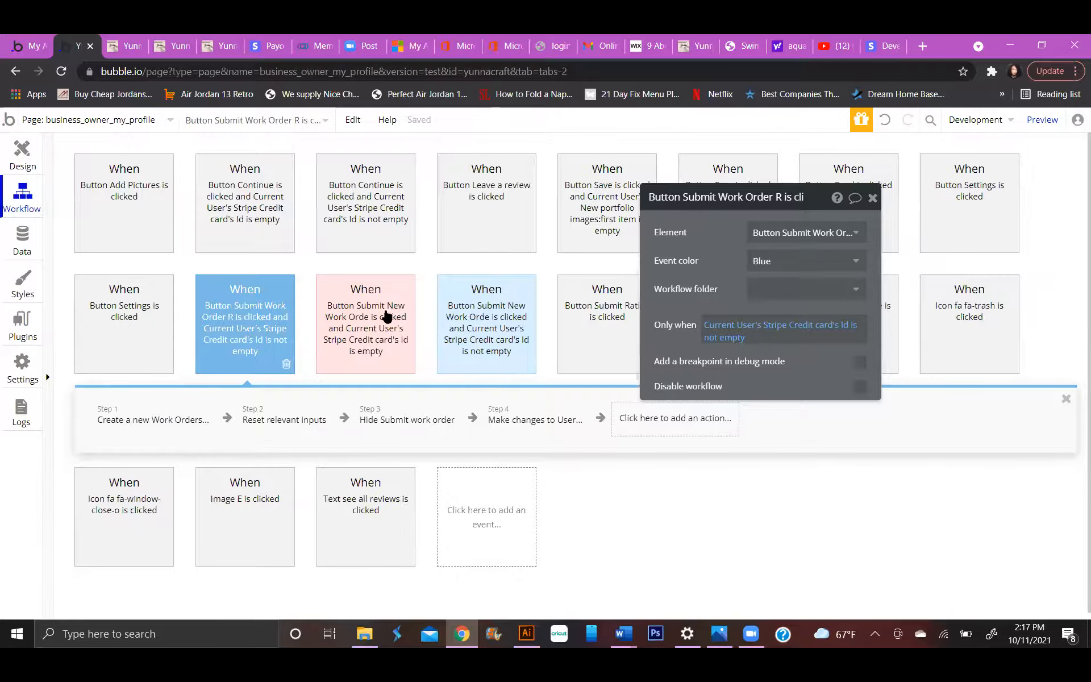
left_click(365, 330)
left_click(152, 419)
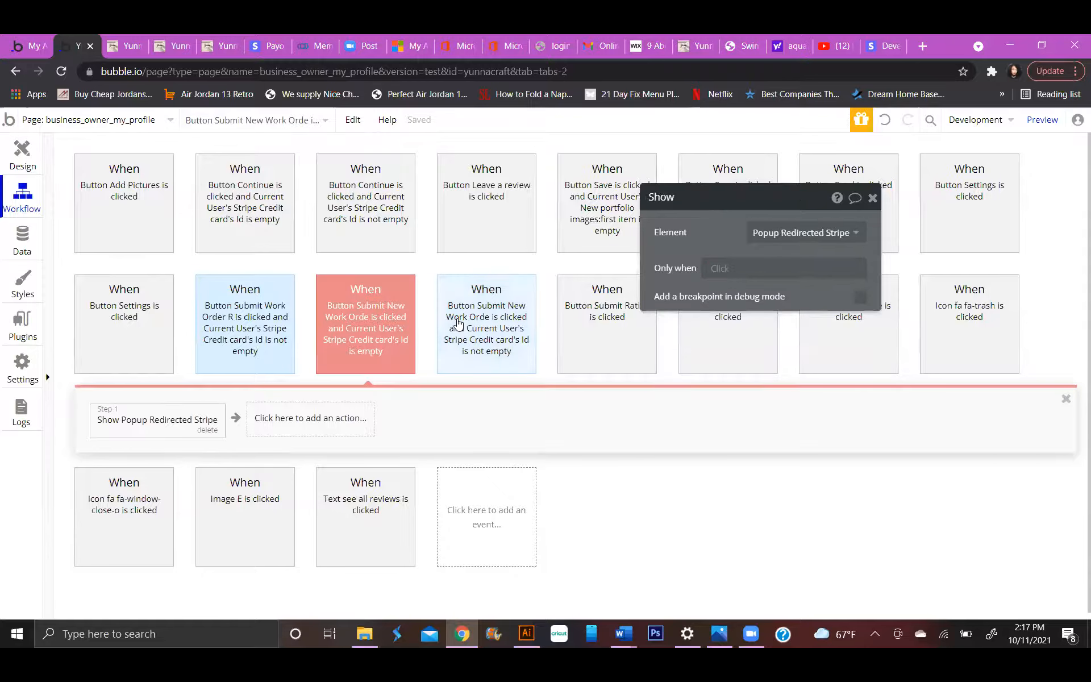
left_click(458, 324)
left_click(145, 421)
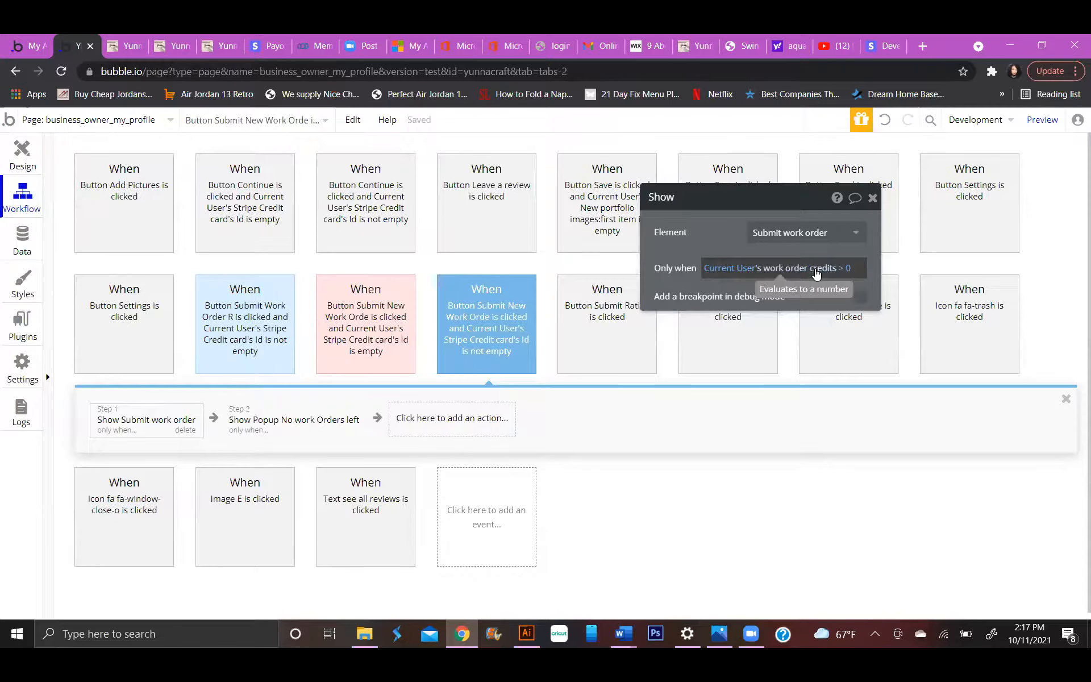
left_click(843, 268)
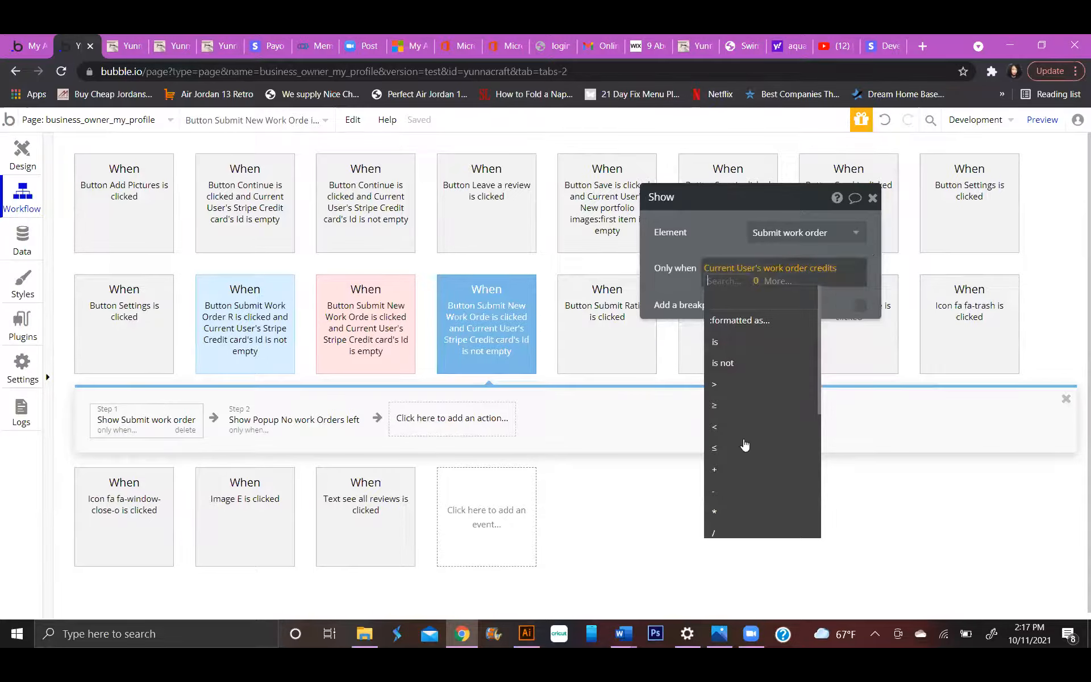
left_click(742, 470)
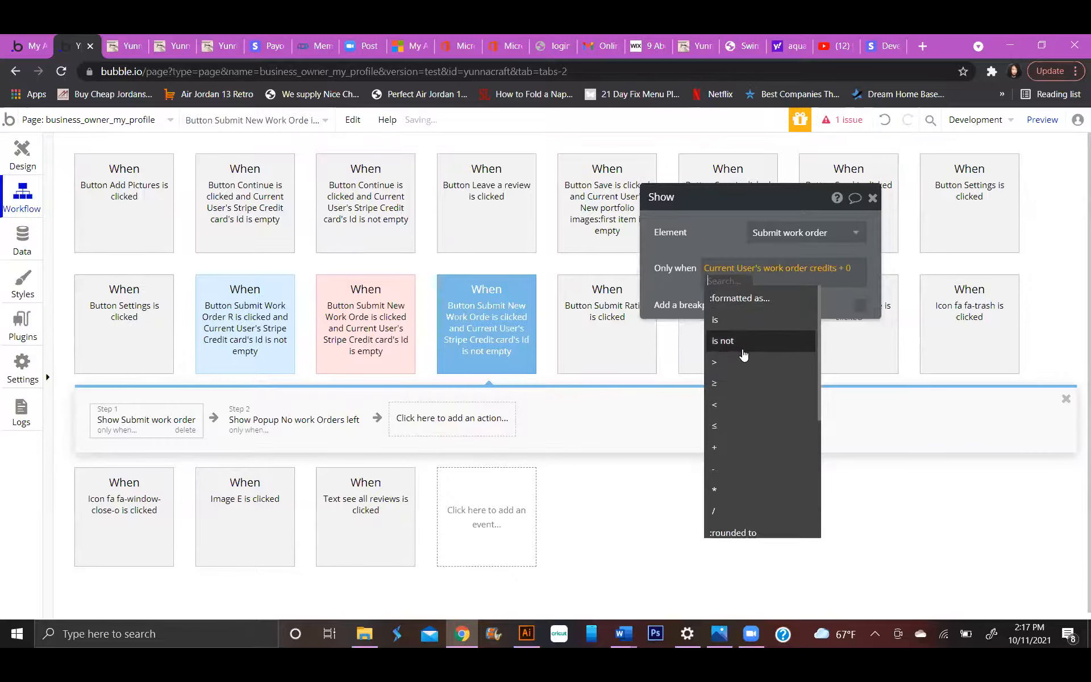
left_click(742, 348)
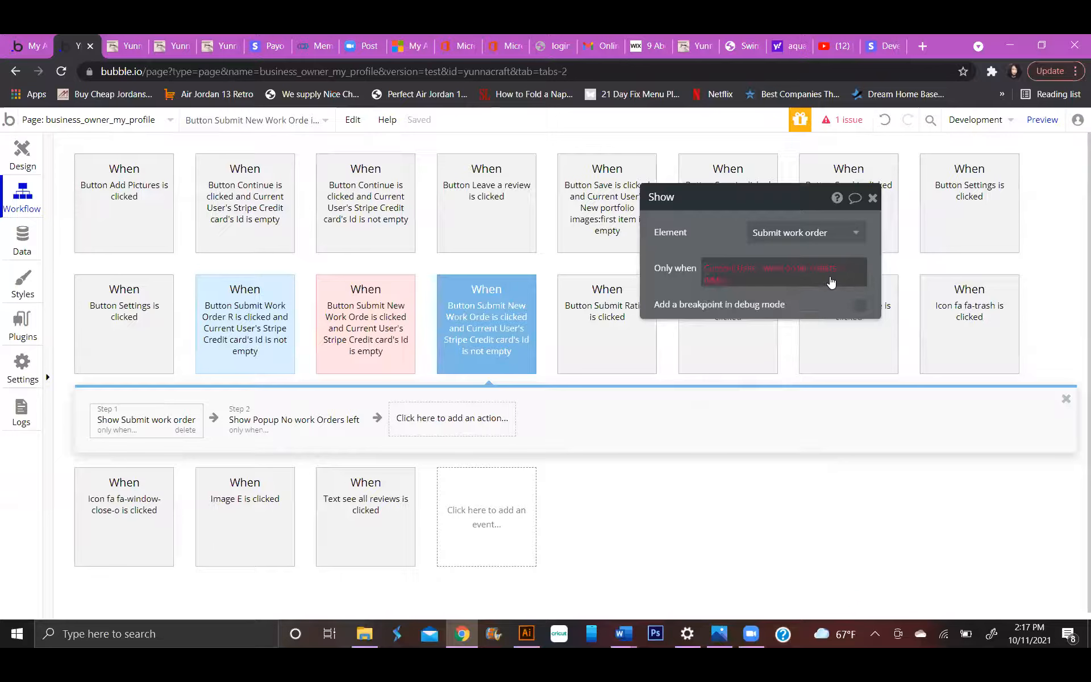
left_click(713, 282)
left_click(791, 301)
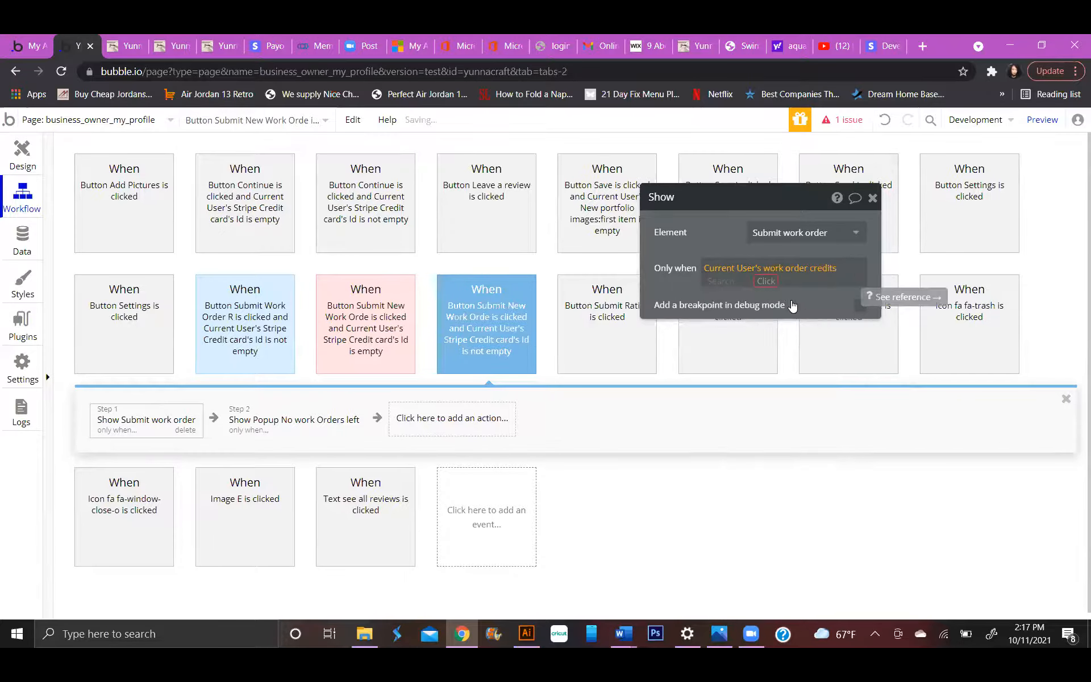
left_click(837, 282)
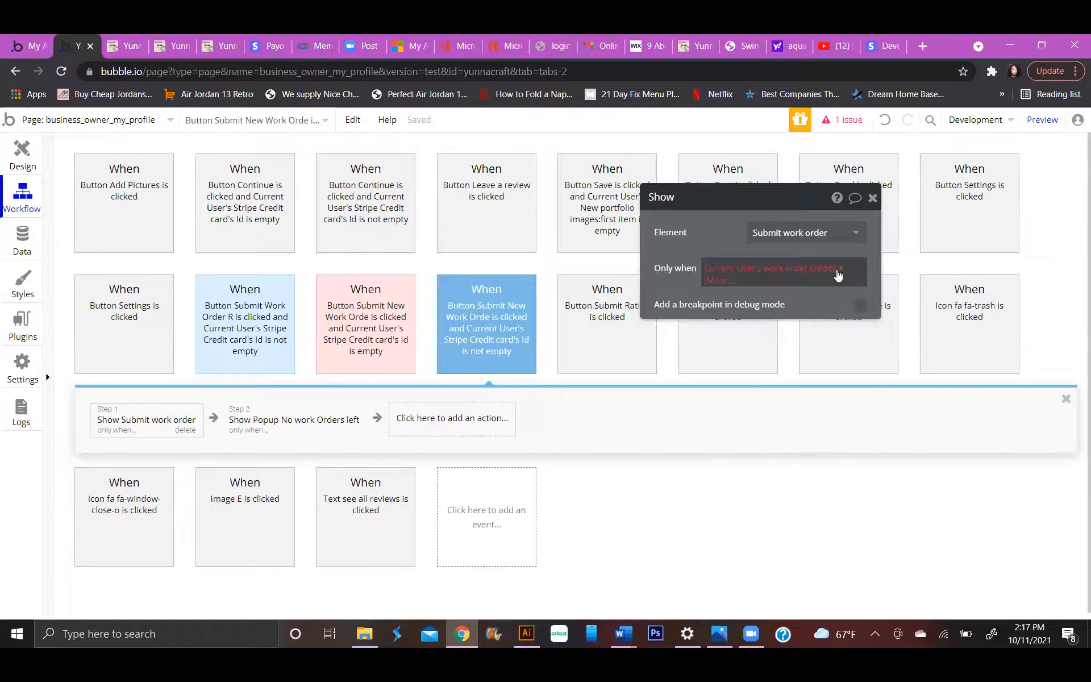
Set the Show Submit work order action's condition to Current User's work order credits + Current User's extra credits > 0.
left_click(837, 281)
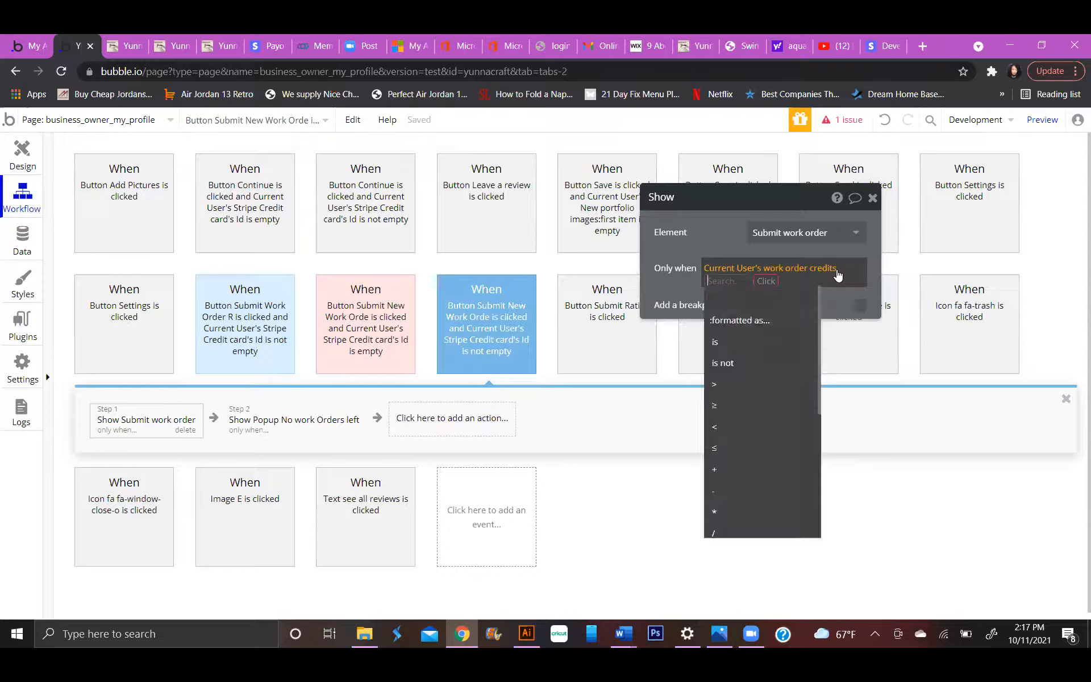
left_click(749, 470)
left_click(751, 317)
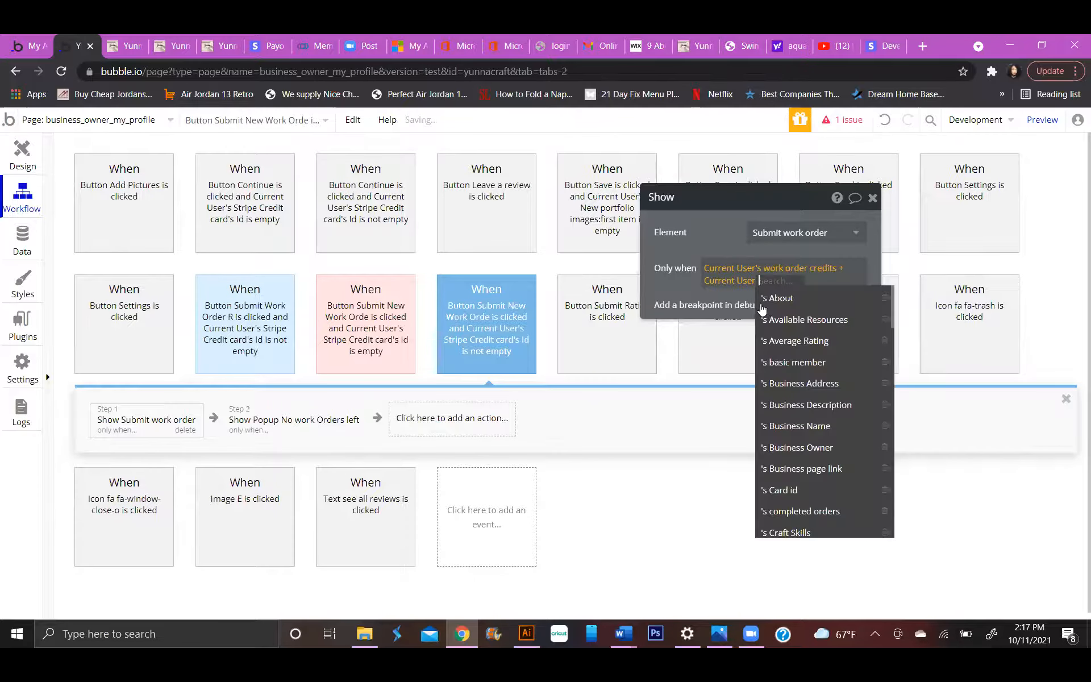
scroll(819, 368, "down", 1)
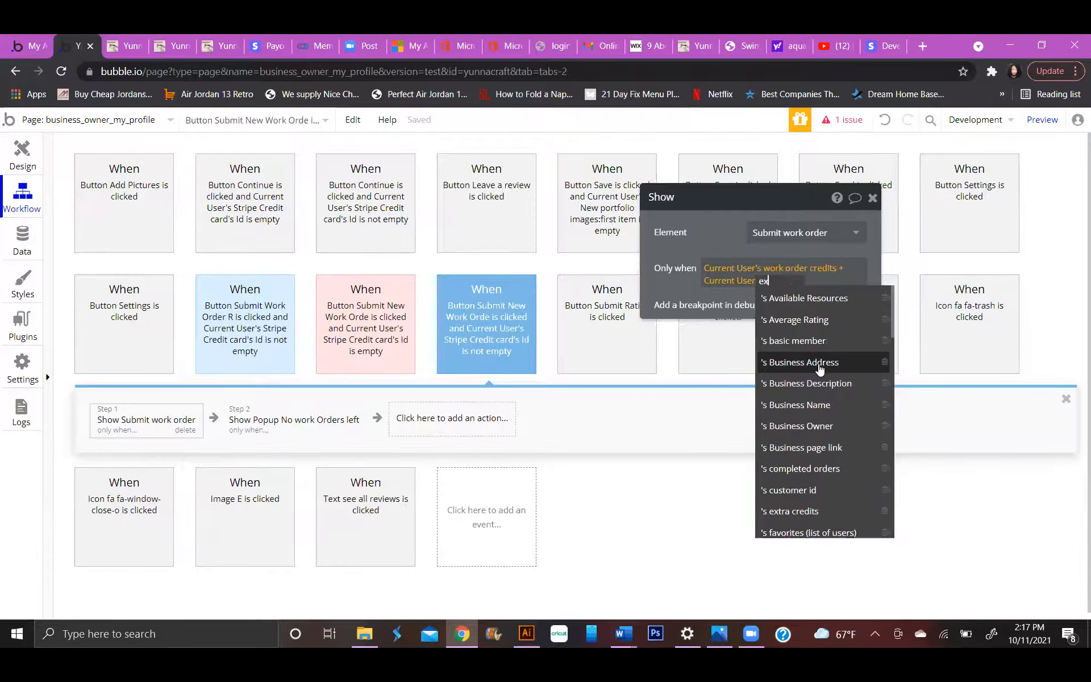
type("extra")
left_click(807, 295)
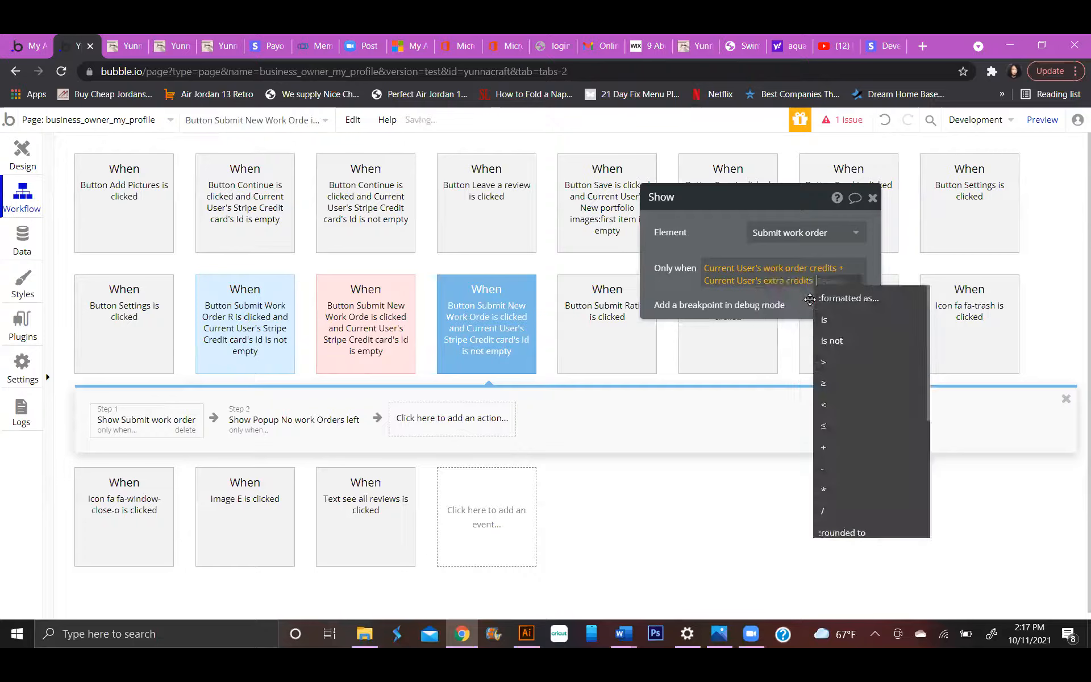
left_click(845, 368)
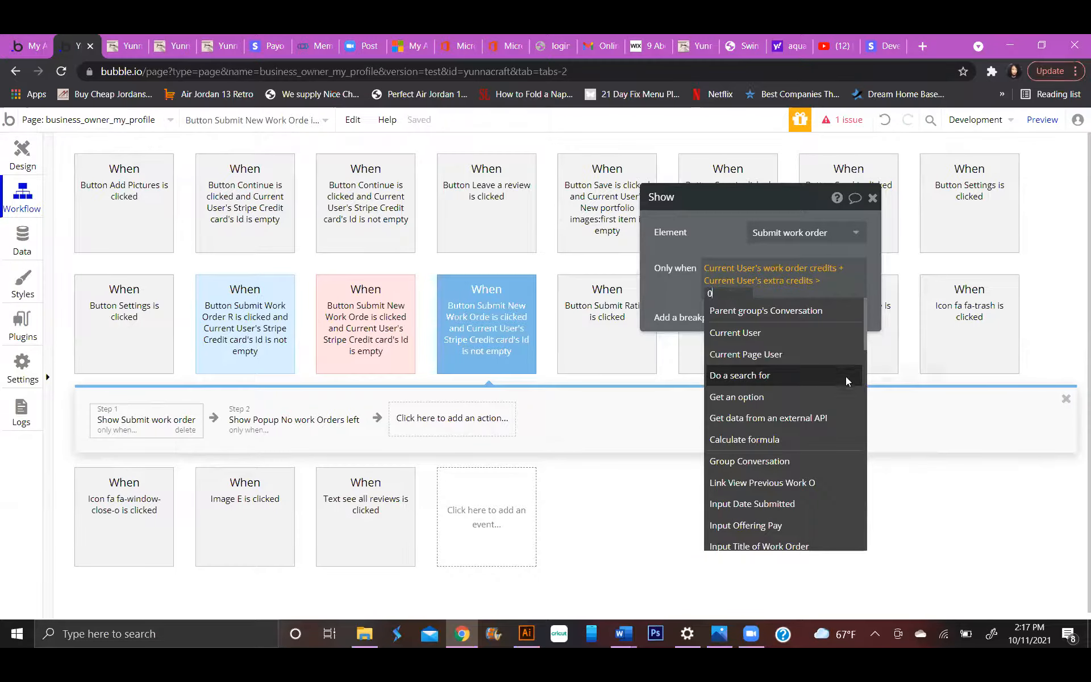
type("0")
left_click(682, 296)
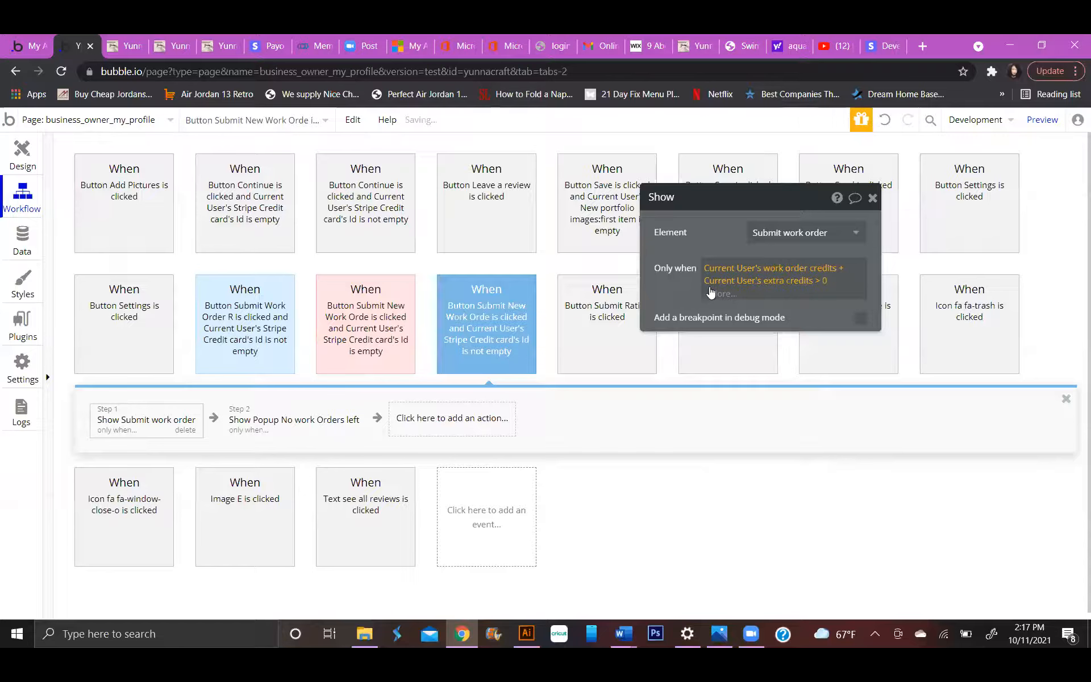
left_click(659, 269)
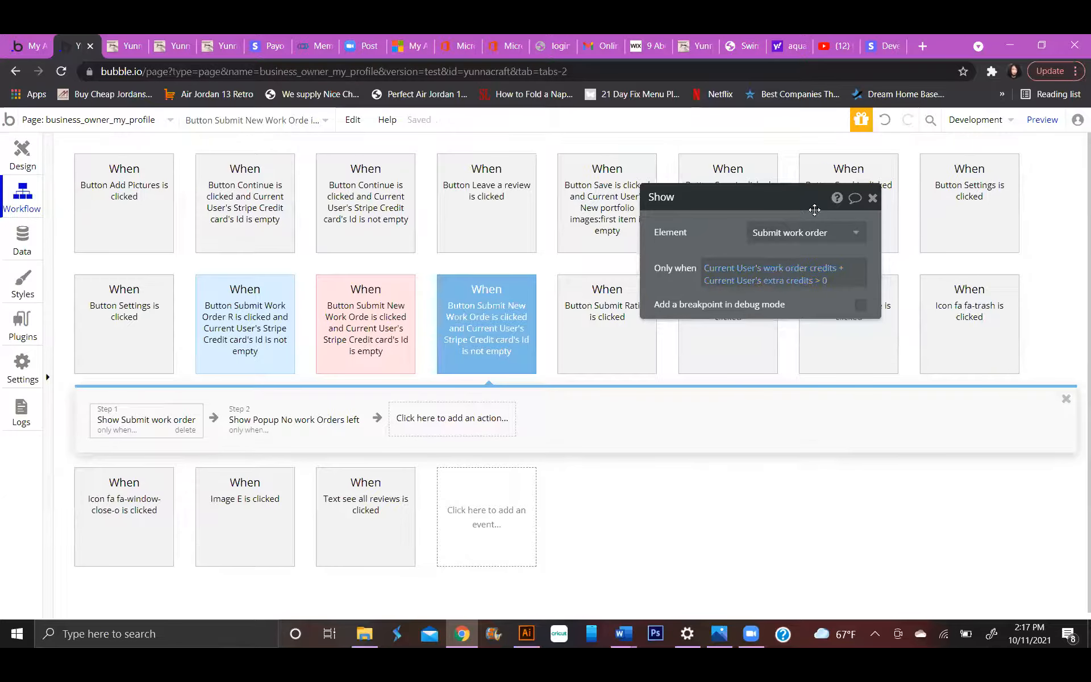
left_click(872, 198)
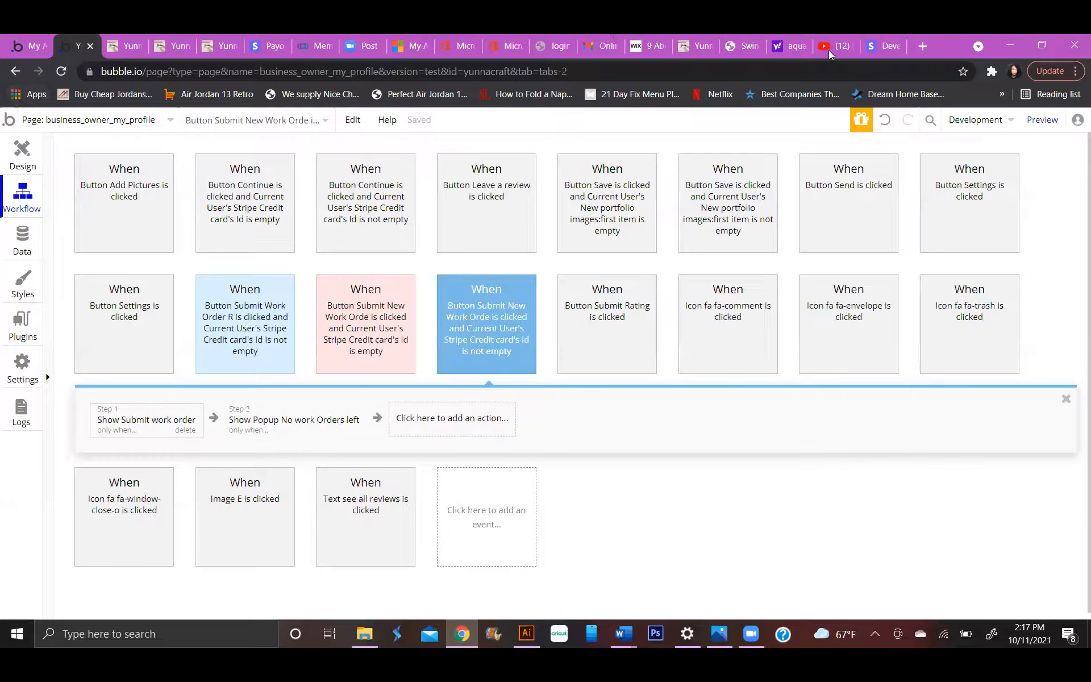
Check the Stripe webhook test dialog, then start detecting request data for the stripe_event API workflow in Bubble's backend workflows.
left_click(883, 46)
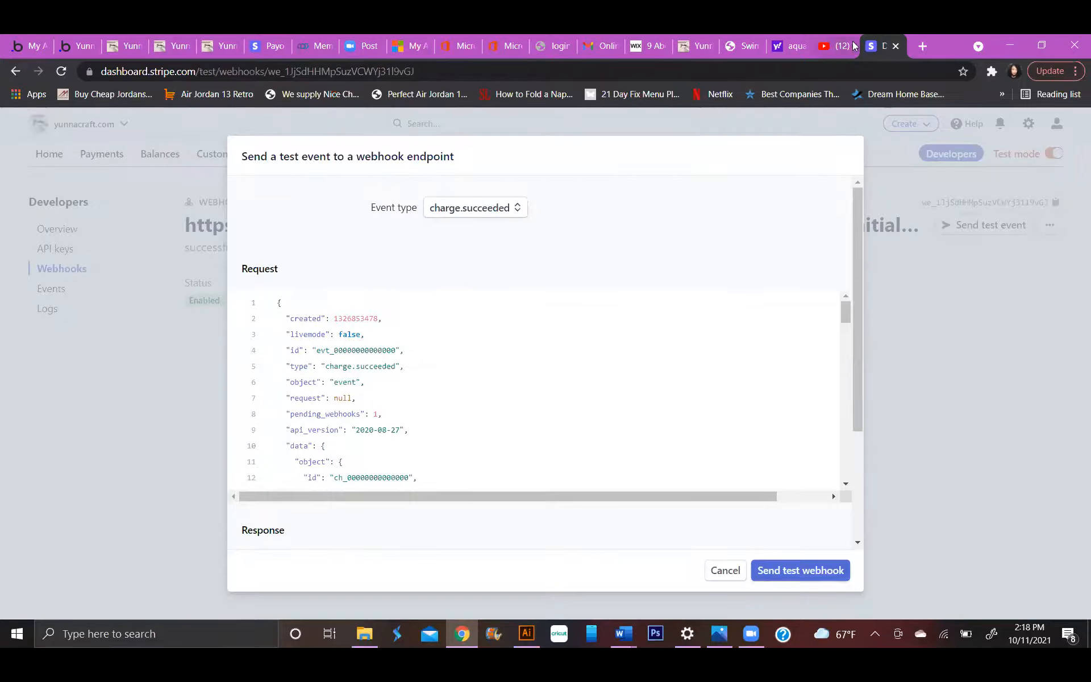
left_click(85, 50)
left_click(60, 122)
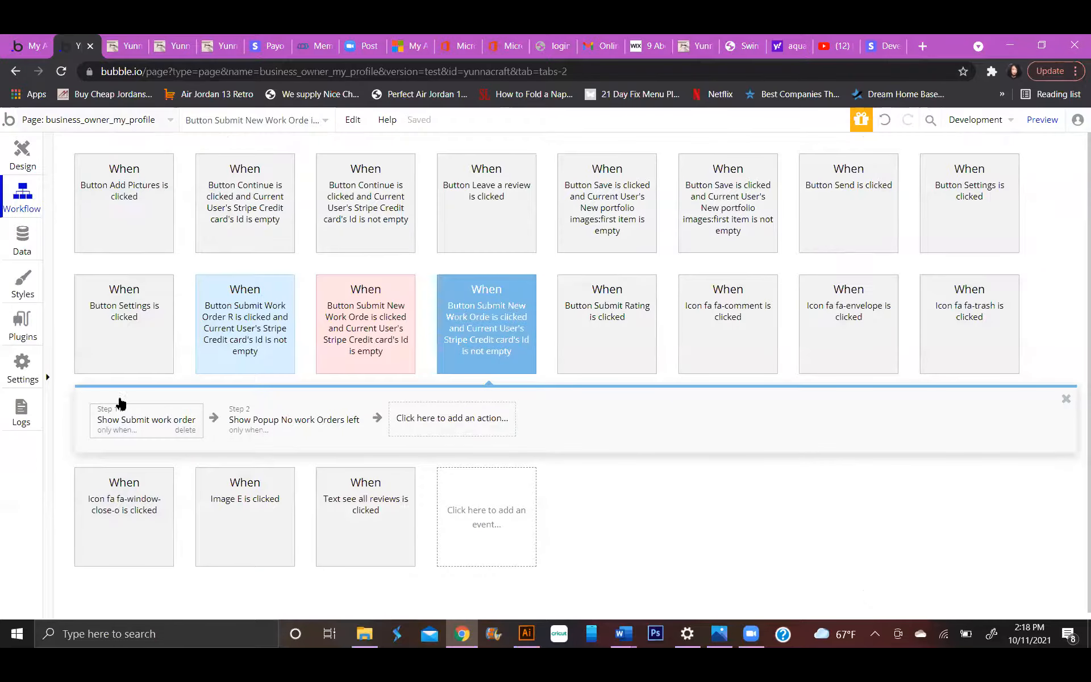
left_click(119, 468)
left_click(623, 222)
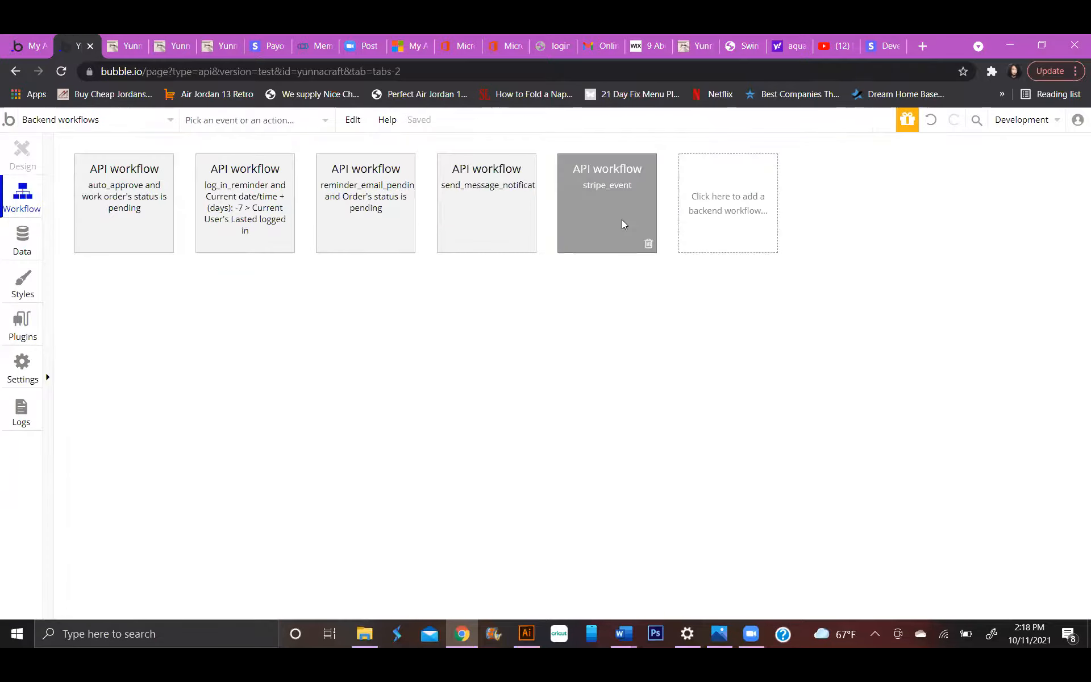
left_click(740, 393)
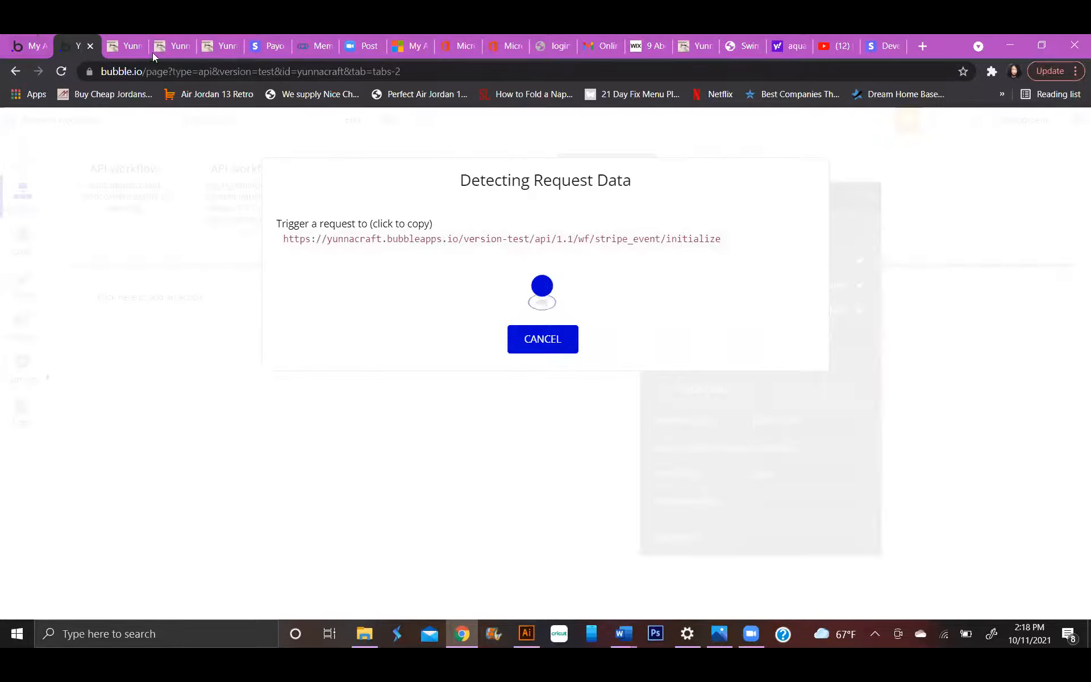
Switch to the Stripe dashboard, reopen the webhook's test event dialog and send a charge.succeeded test event to the stripe_event endpoint.
left_click(883, 46)
scroll(679, 469, "down", 6)
scroll(715, 416, "up", 6)
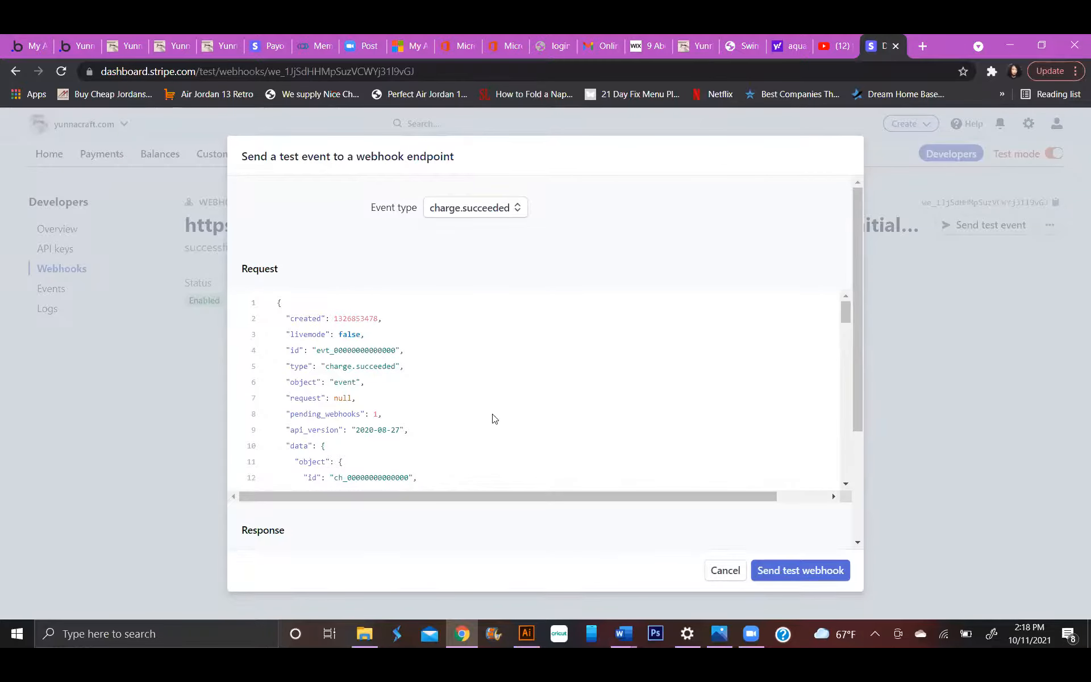
key("Escape")
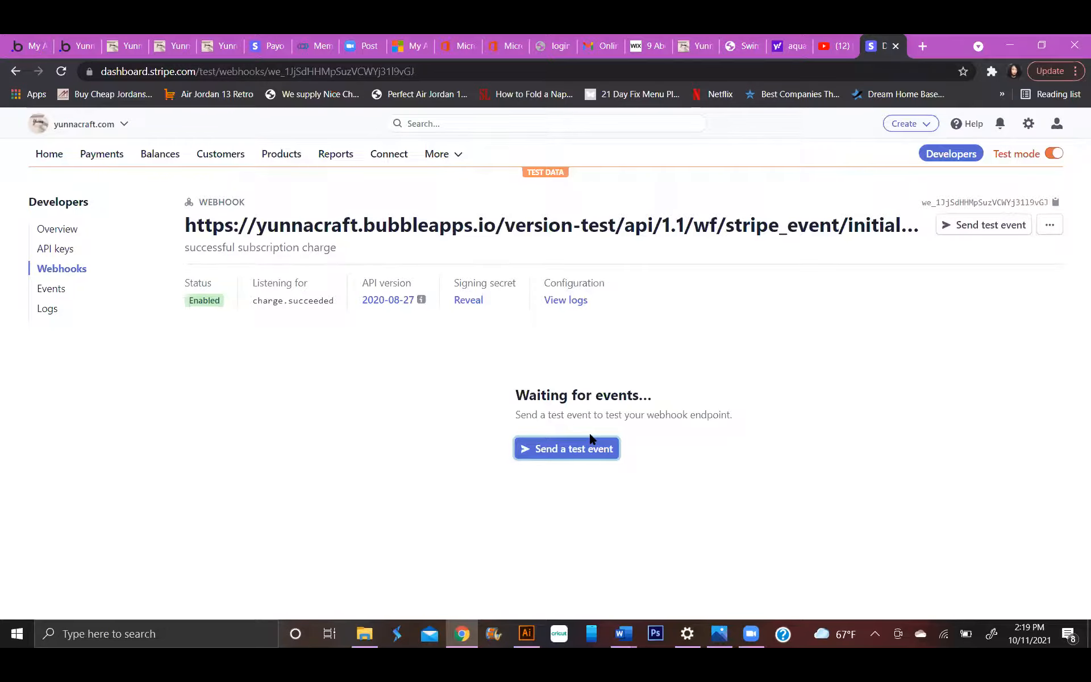
left_click(583, 449)
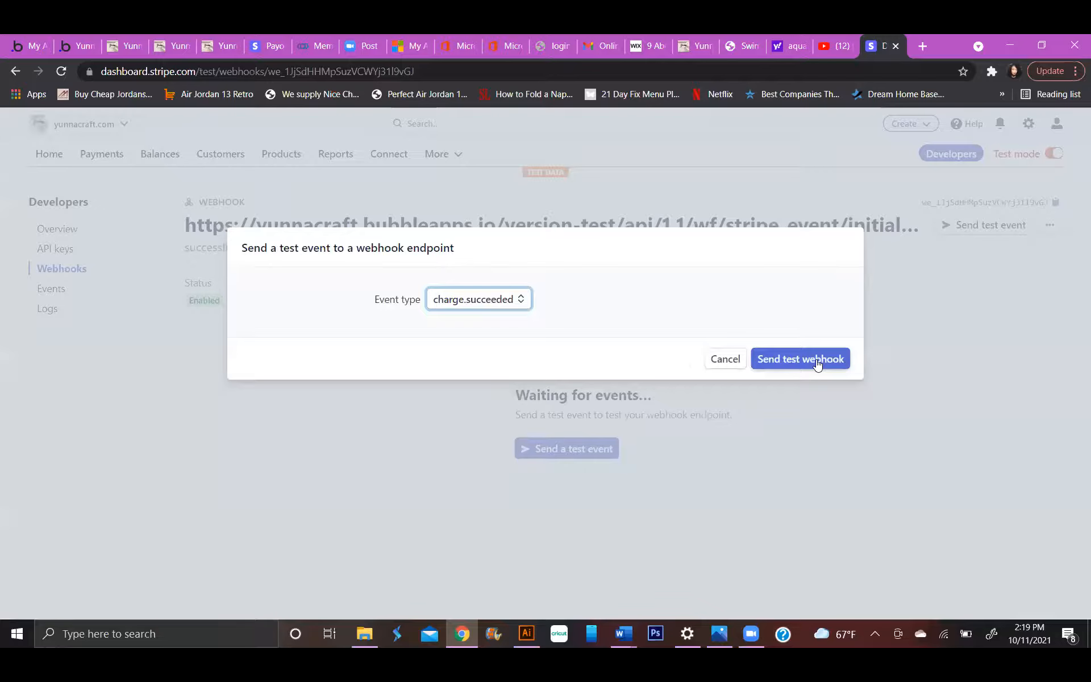
left_click(817, 363)
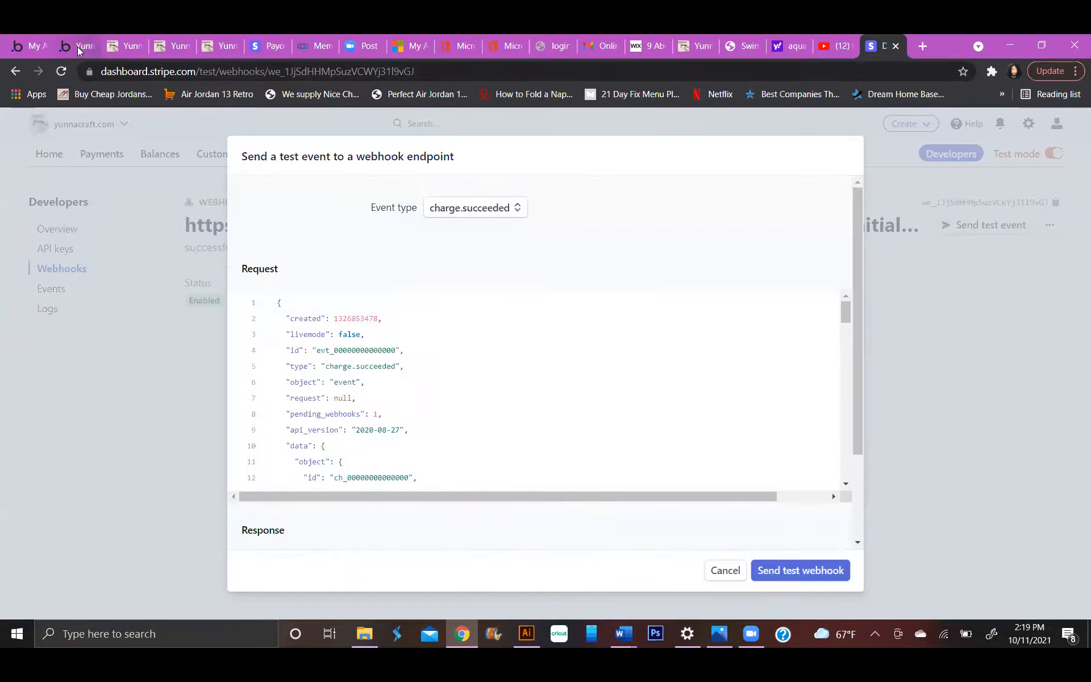
Switch to the Bubble editor, review the data types detected from the Stripe request for stripe_event, and save them.
left_click(80, 45)
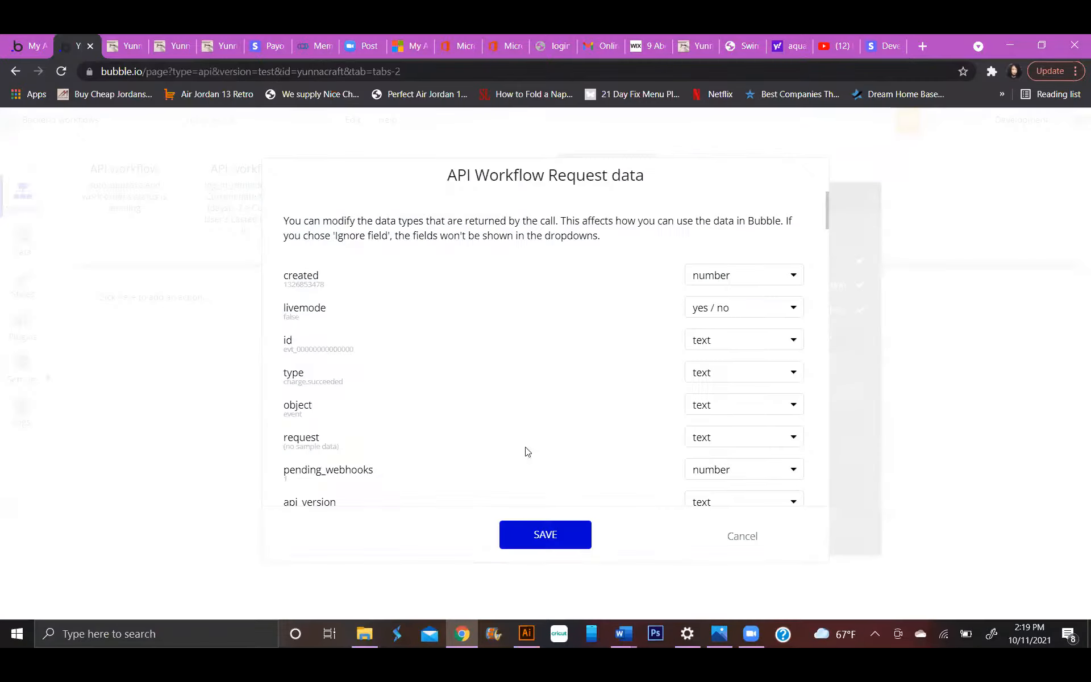
scroll(571, 412, "down", 2)
scroll(571, 412, "down", 3)
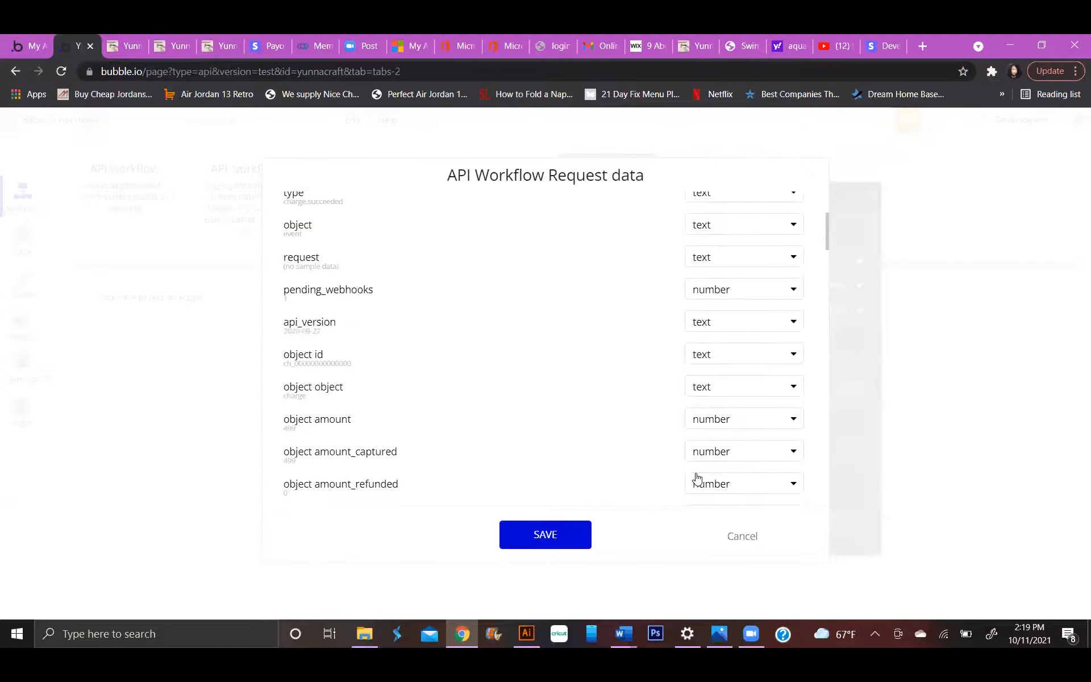
scroll(667, 382, "up", 5)
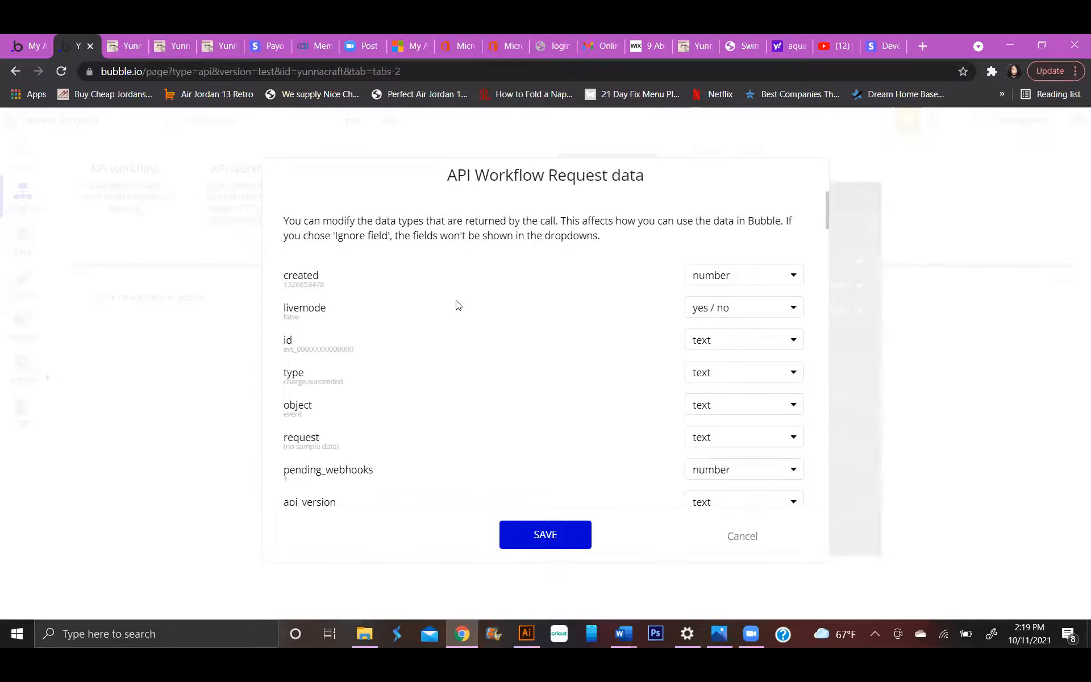
scroll(458, 305, "down", 5)
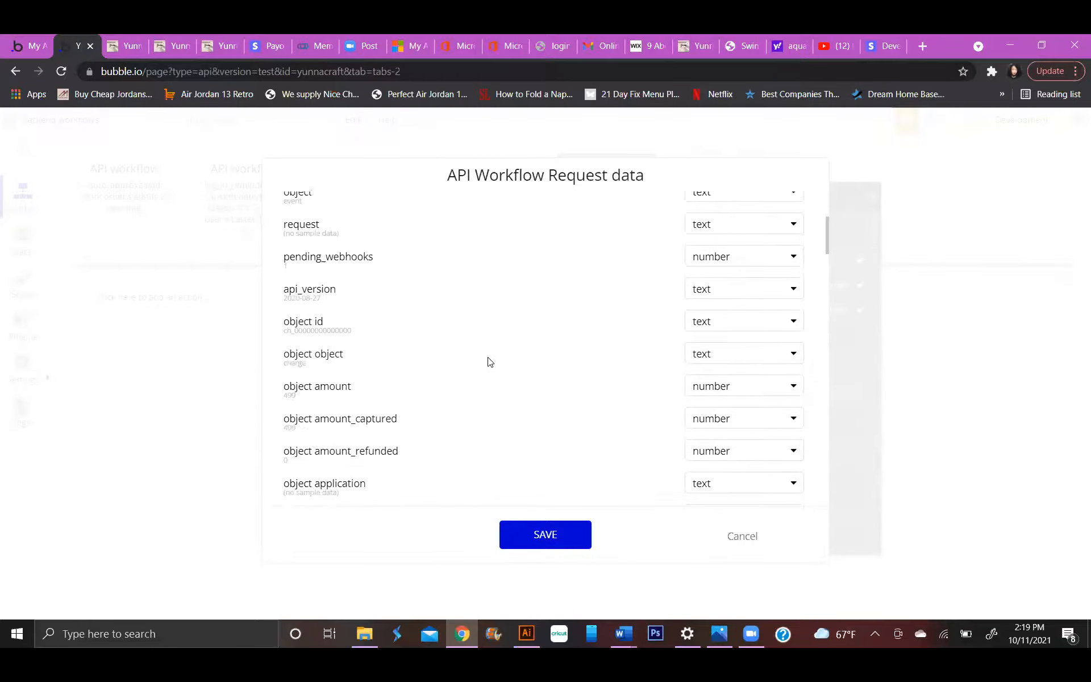
scroll(626, 362, "down", 3)
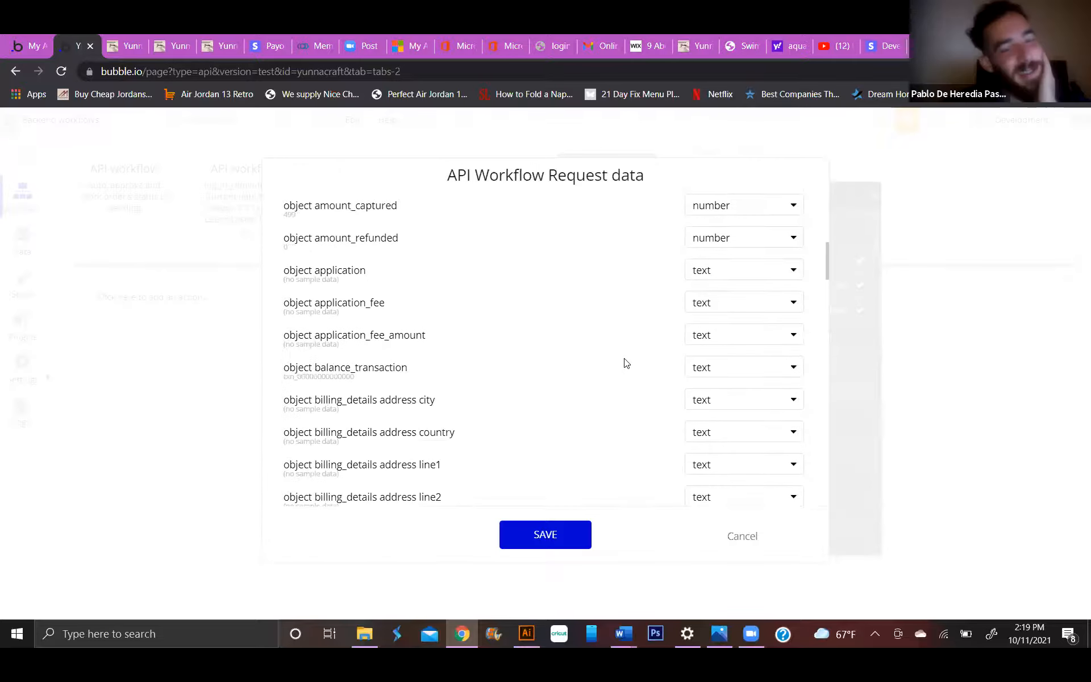
scroll(626, 362, "down", 2)
scroll(626, 362, "down", 5)
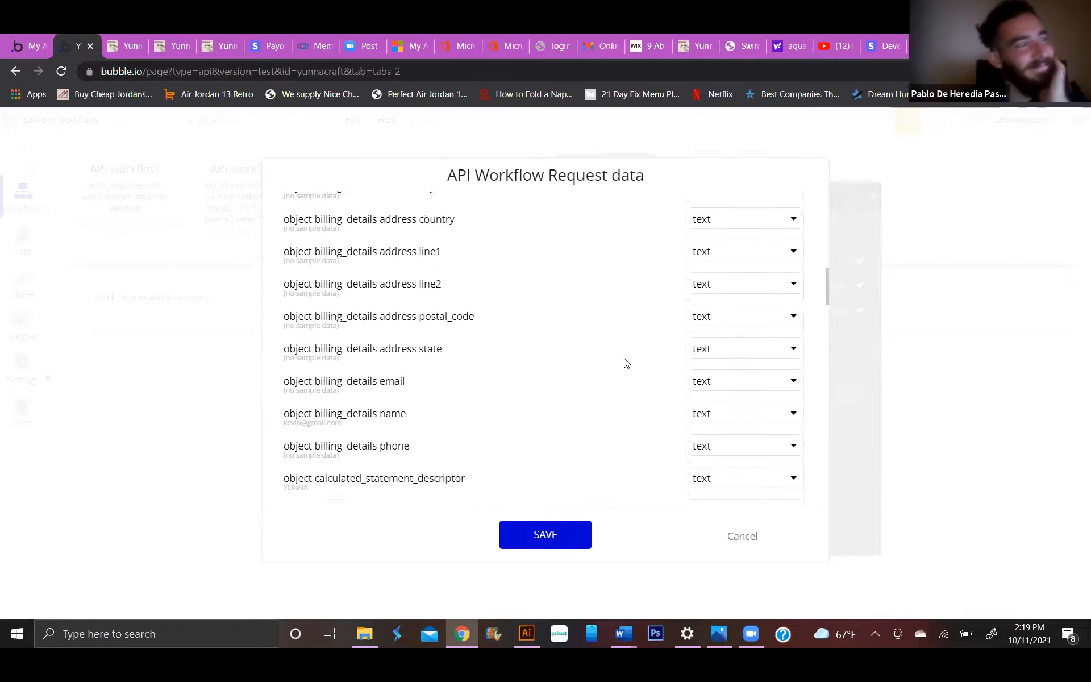
scroll(629, 359, "up", 10)
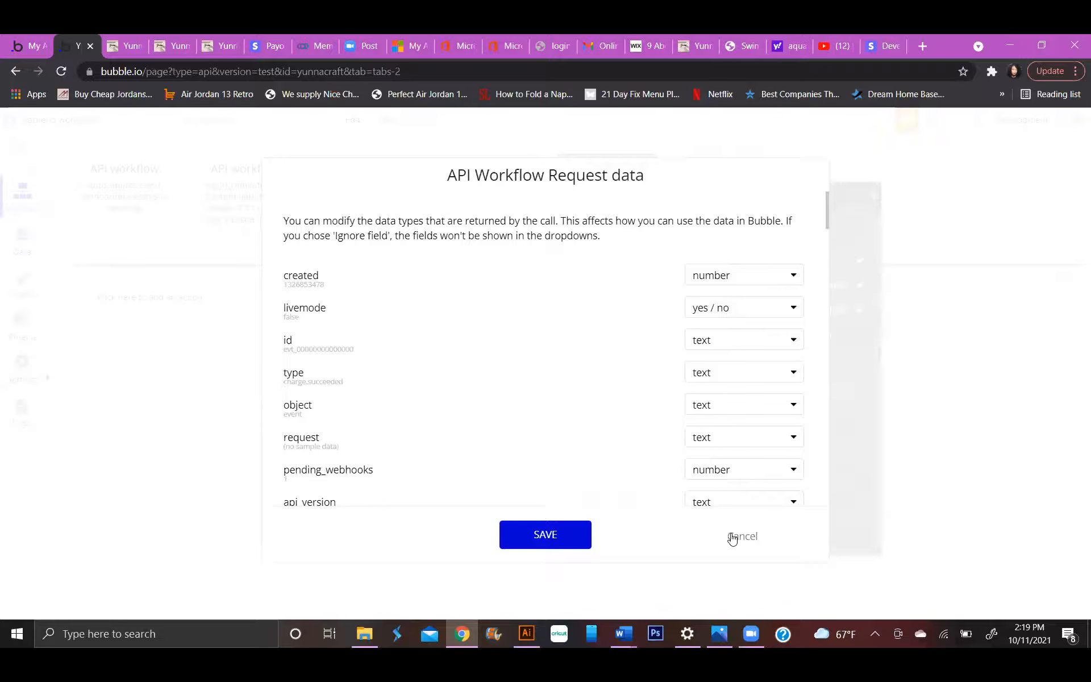
left_click(566, 532)
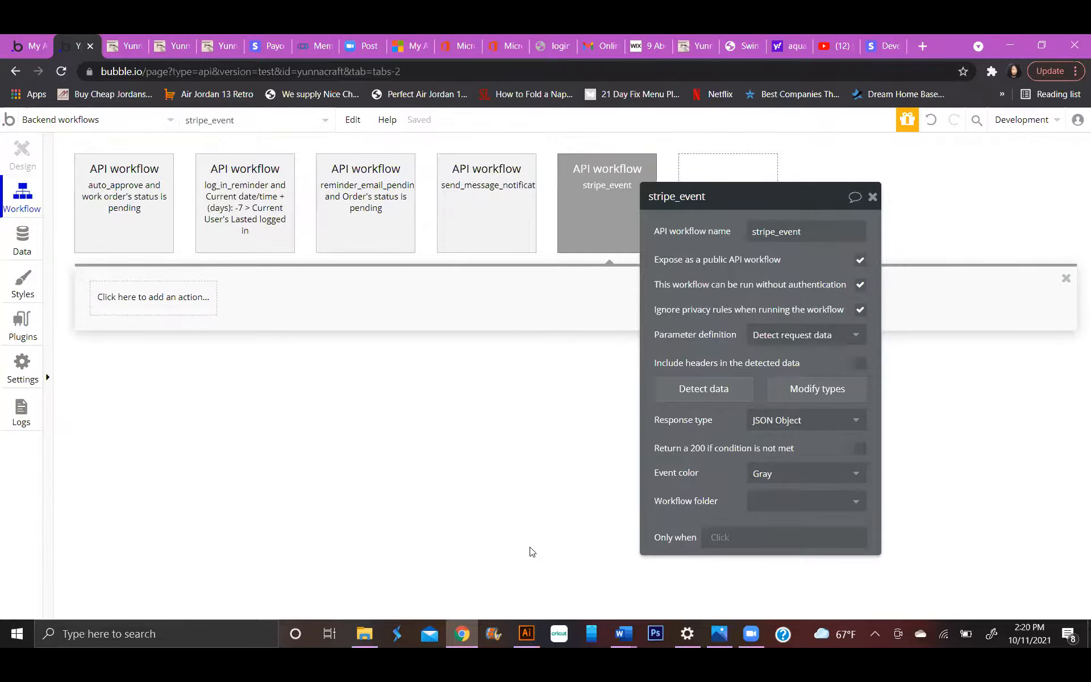
Add a Make changes to thing action to the stripe_event workflow, with Do a search for as the thing to change.
left_click_drag(789, 201, 786, 153)
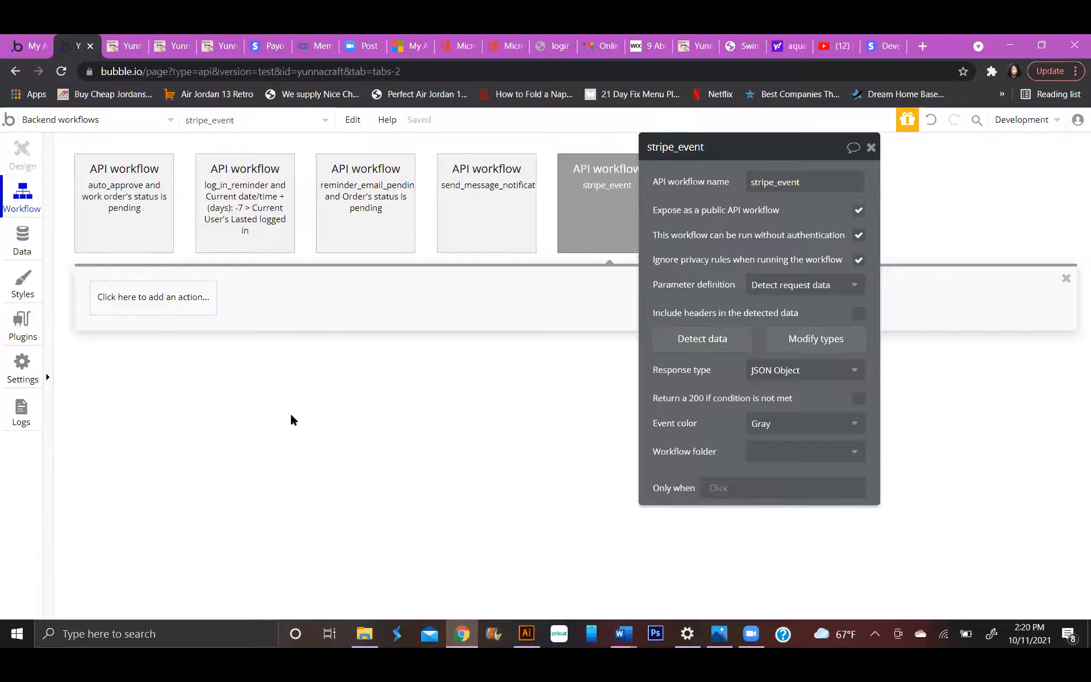
left_click(145, 304)
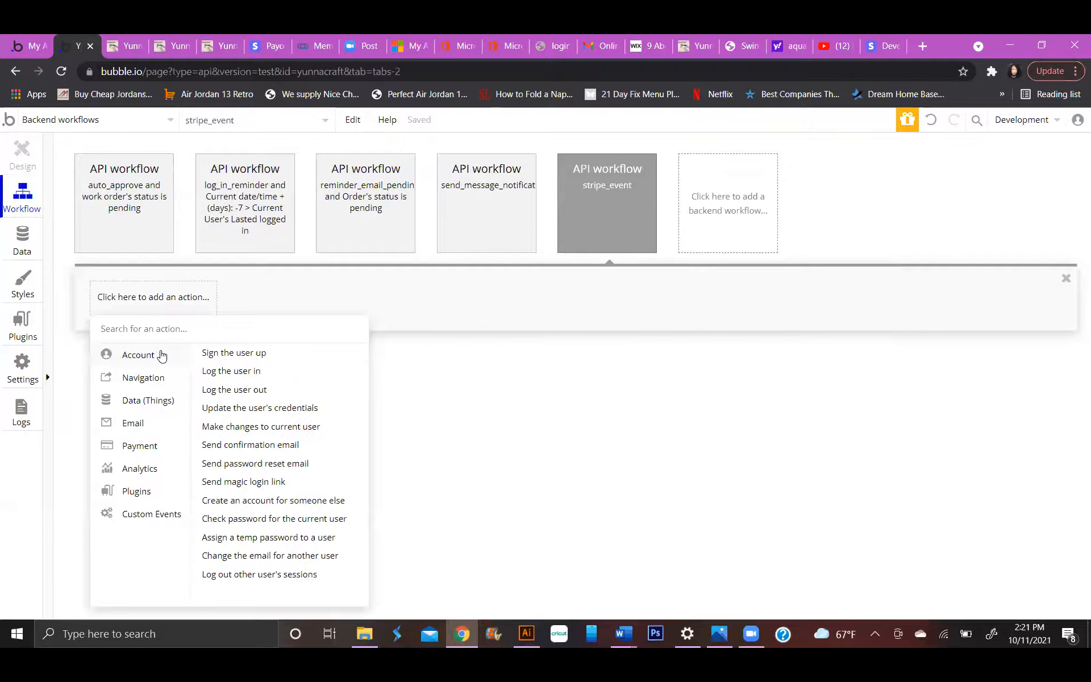
mouse_move(175, 396)
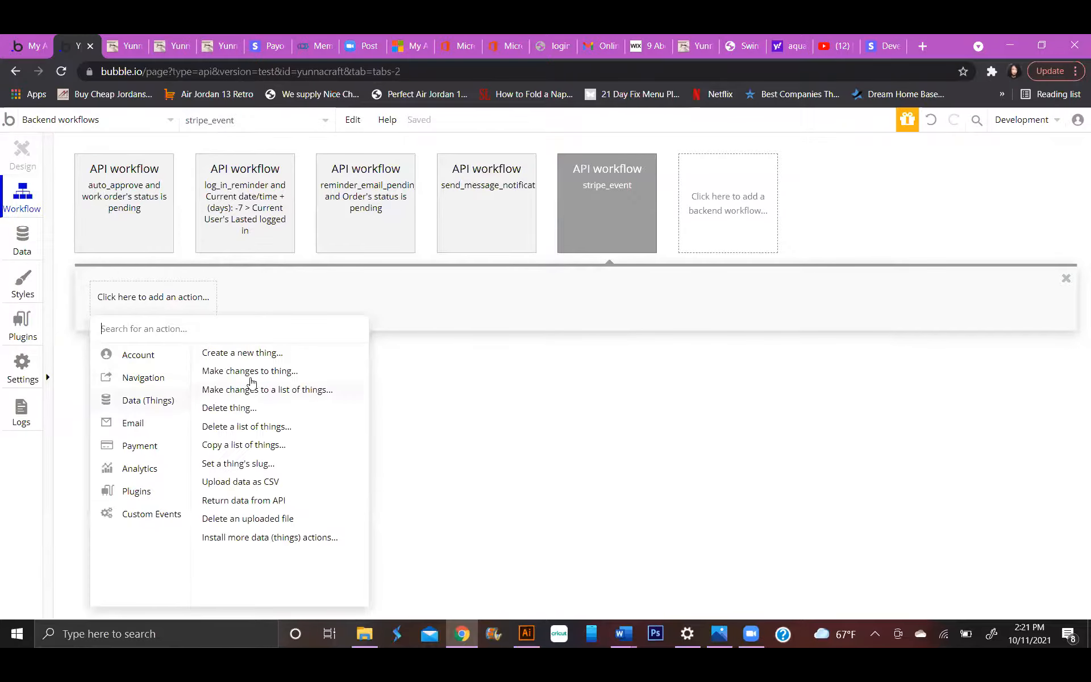
left_click(320, 379)
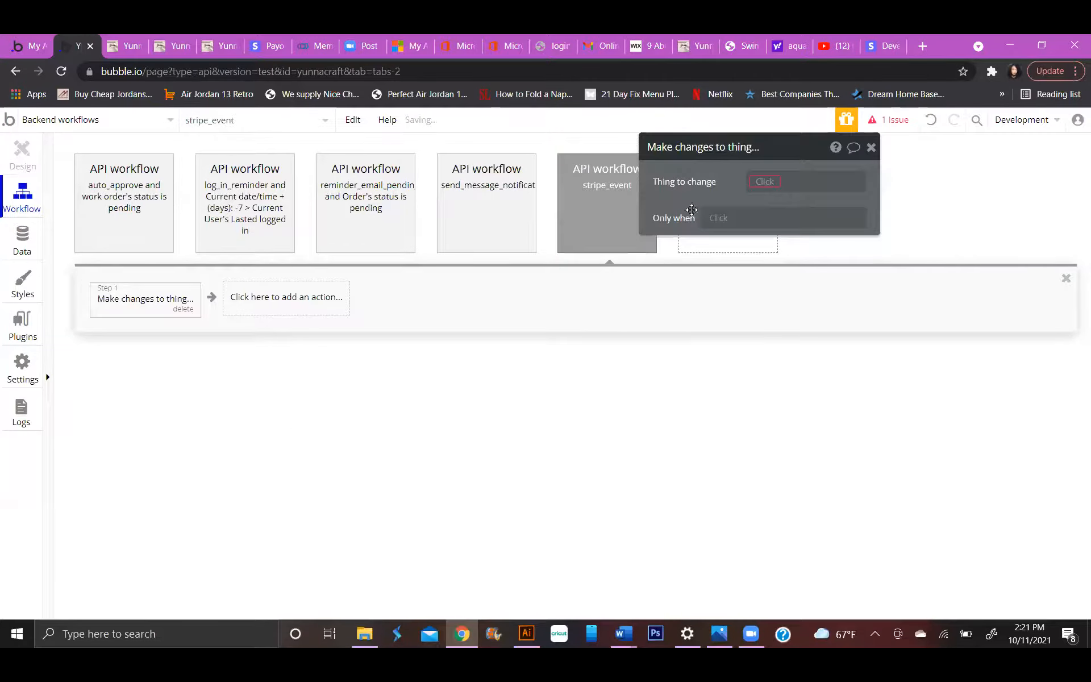
left_click(764, 181)
left_click(767, 196)
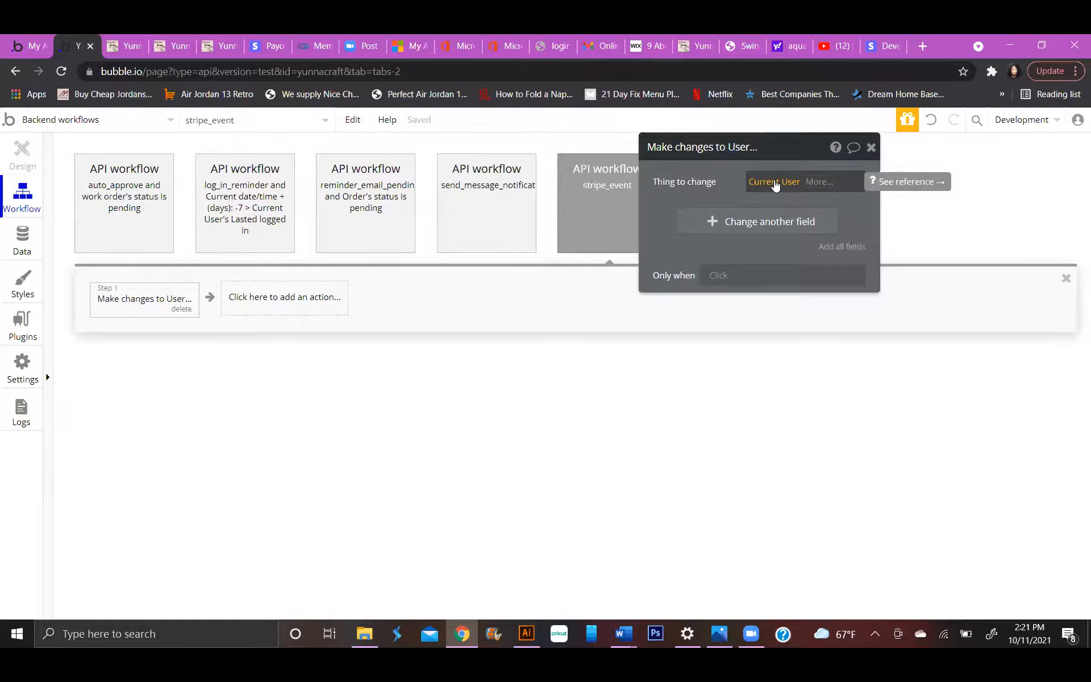
left_click(775, 185)
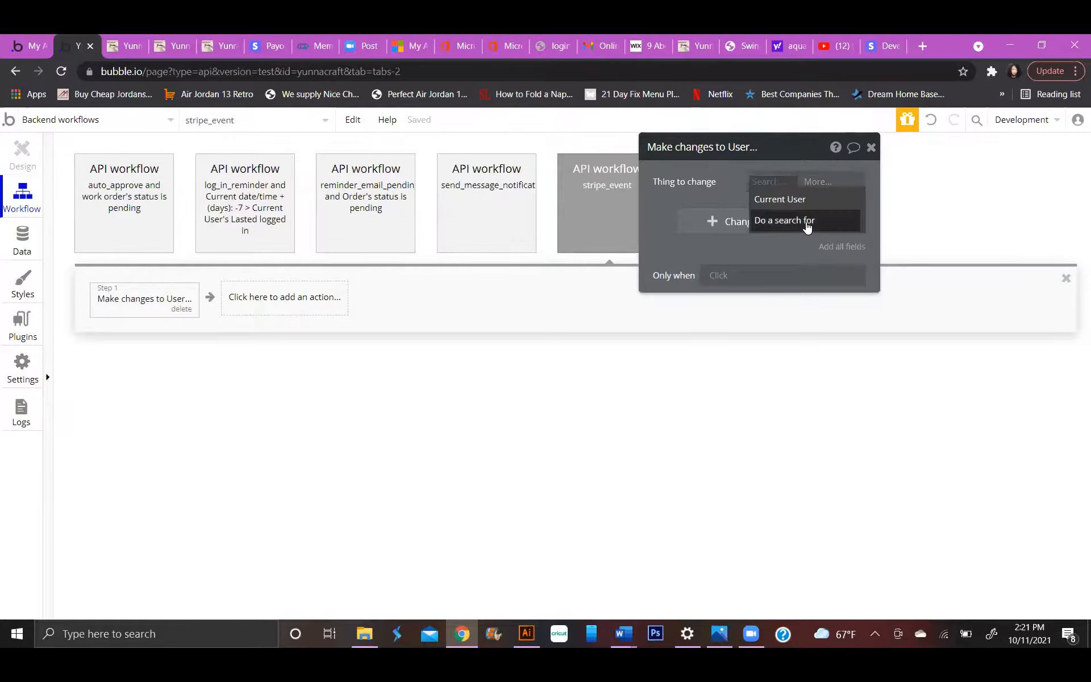
left_click(802, 223)
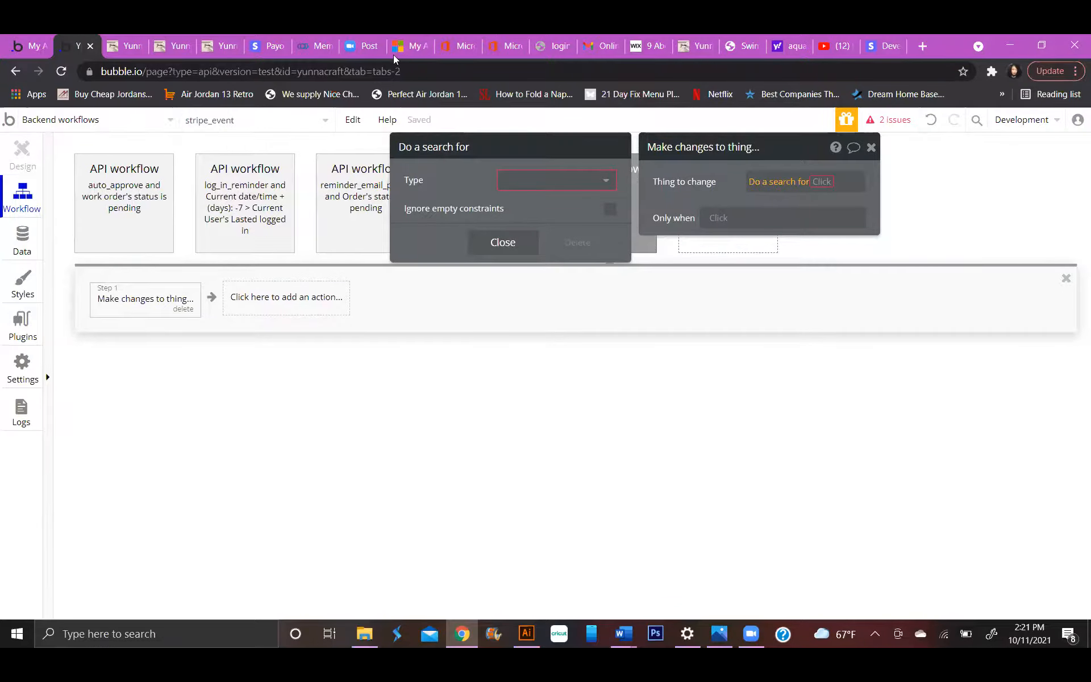
Switch to the Stripe dashboard, send another charge.succeeded test event and examine its request payload for fields identifying the customer.
left_click(880, 45)
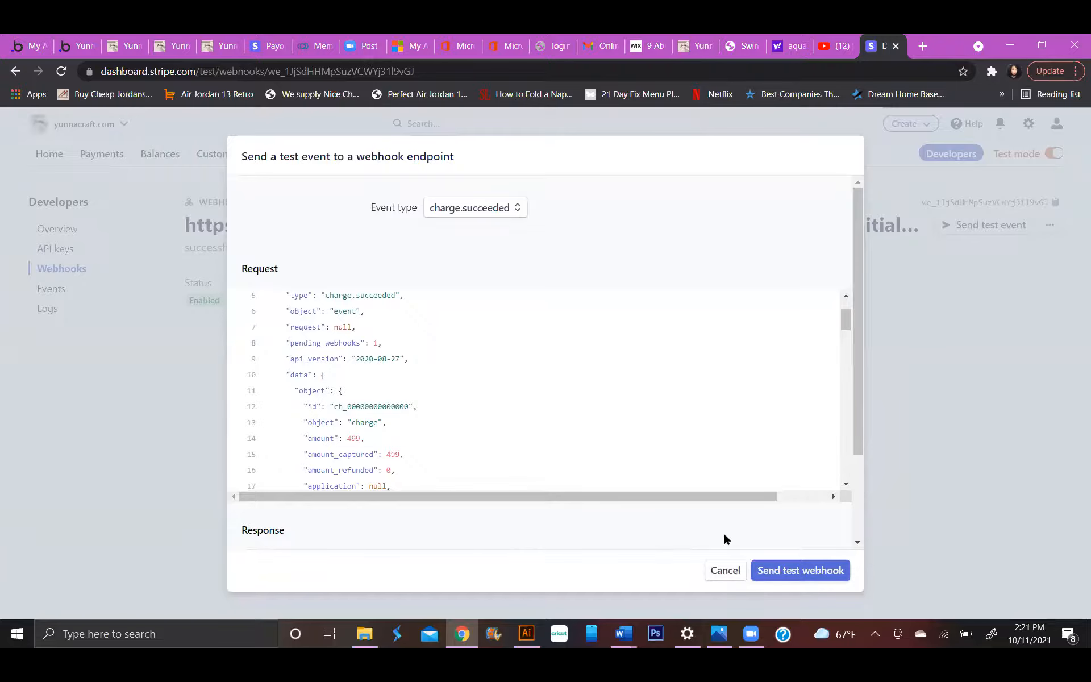
left_click(726, 568)
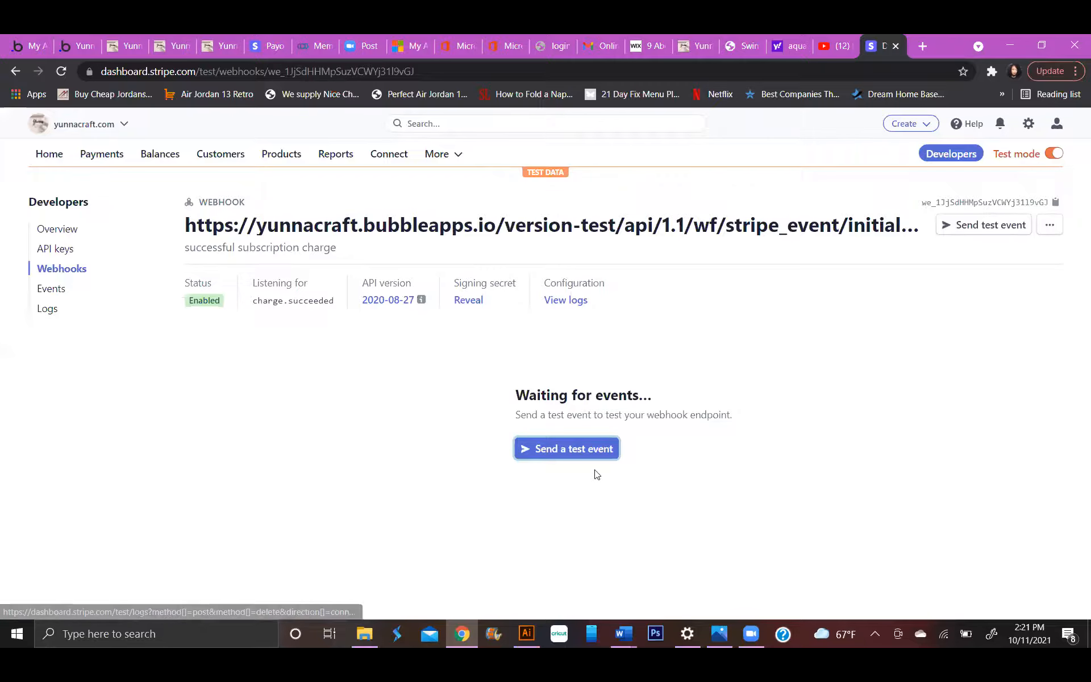
left_click(605, 451)
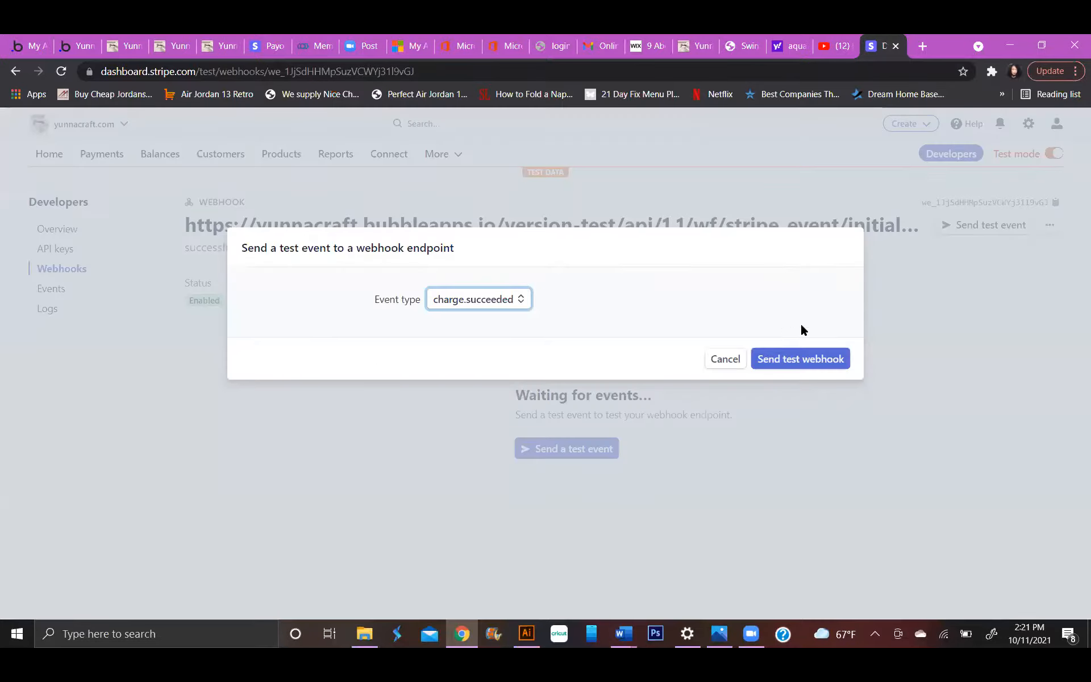
left_click(804, 360)
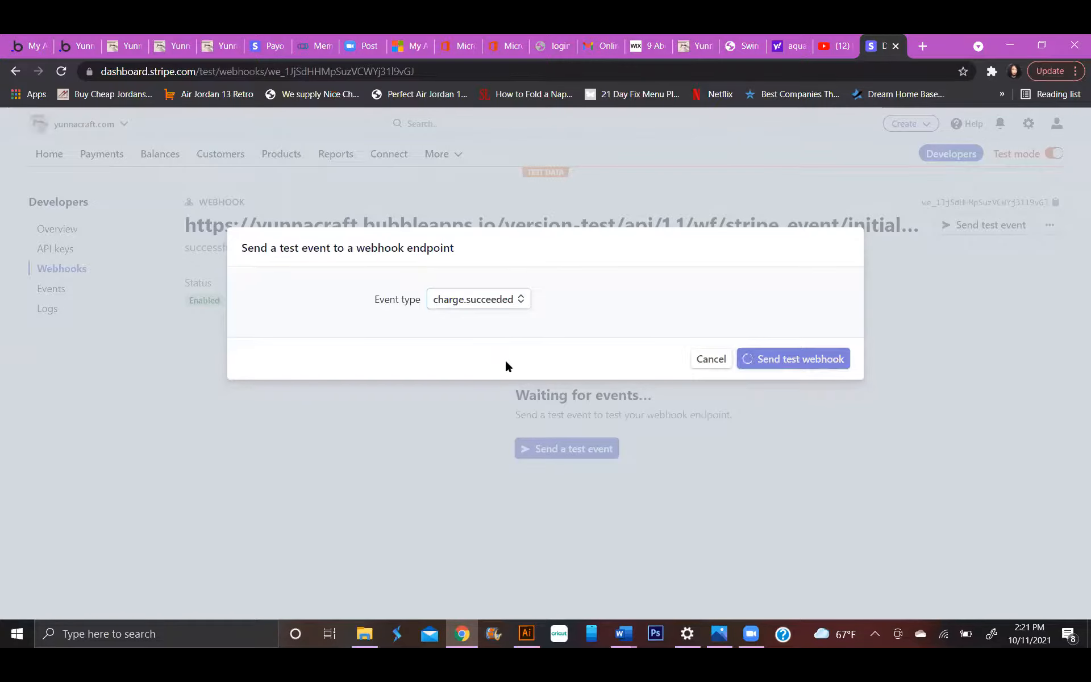
scroll(423, 404, "down", 1)
scroll(421, 406, "up", 1)
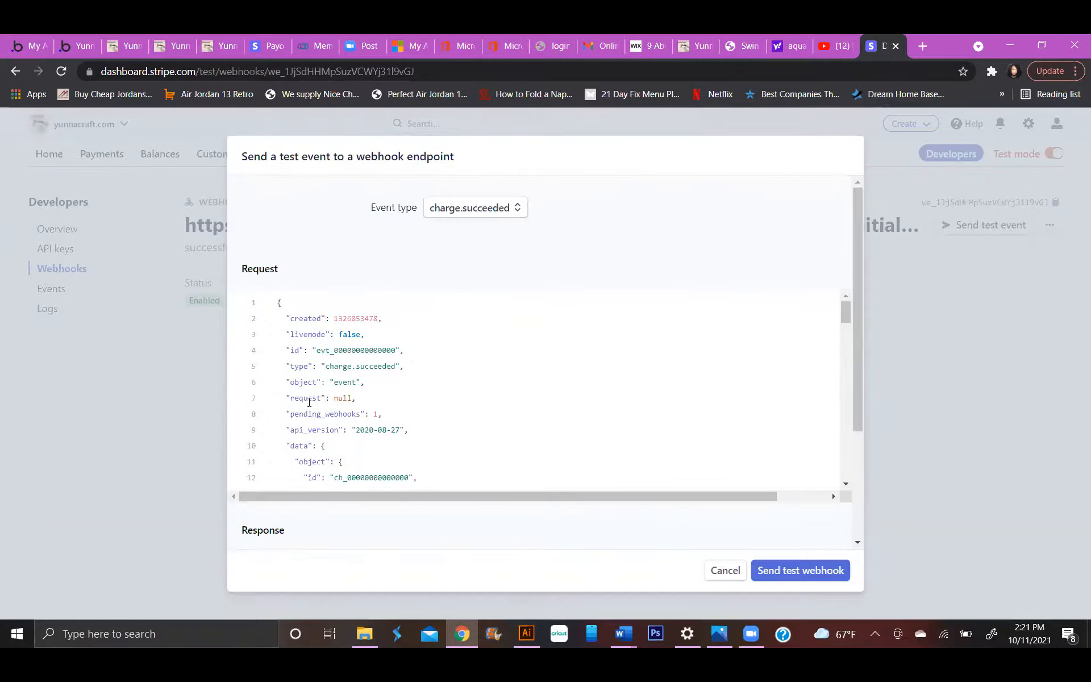
scroll(317, 452, "down", 1)
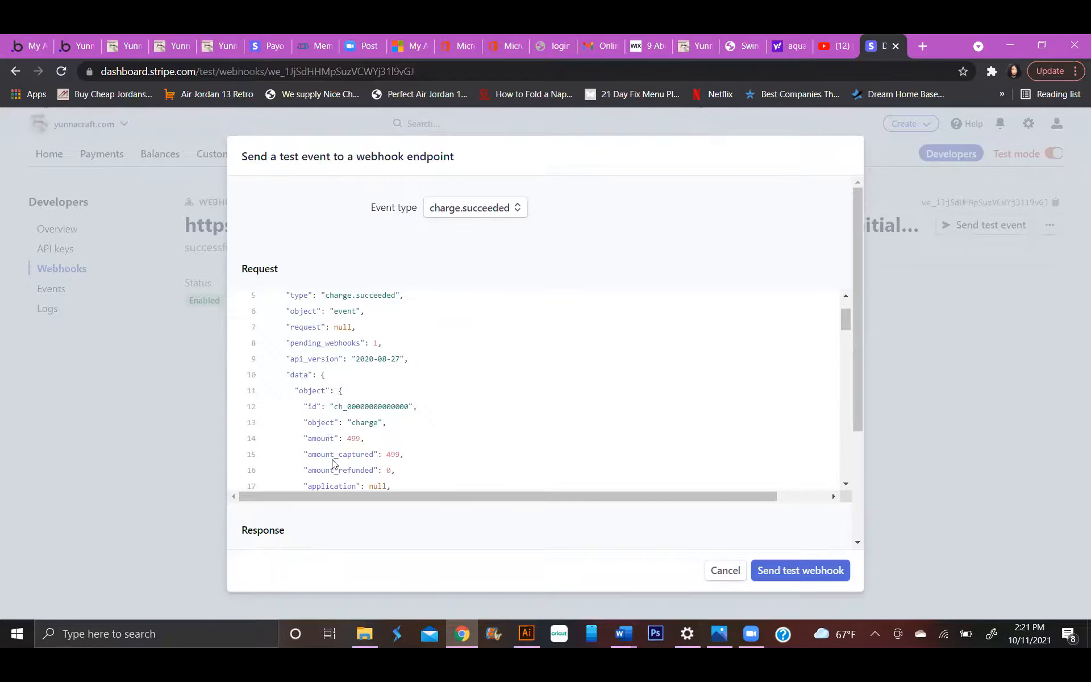
scroll(333, 461, "down", 1)
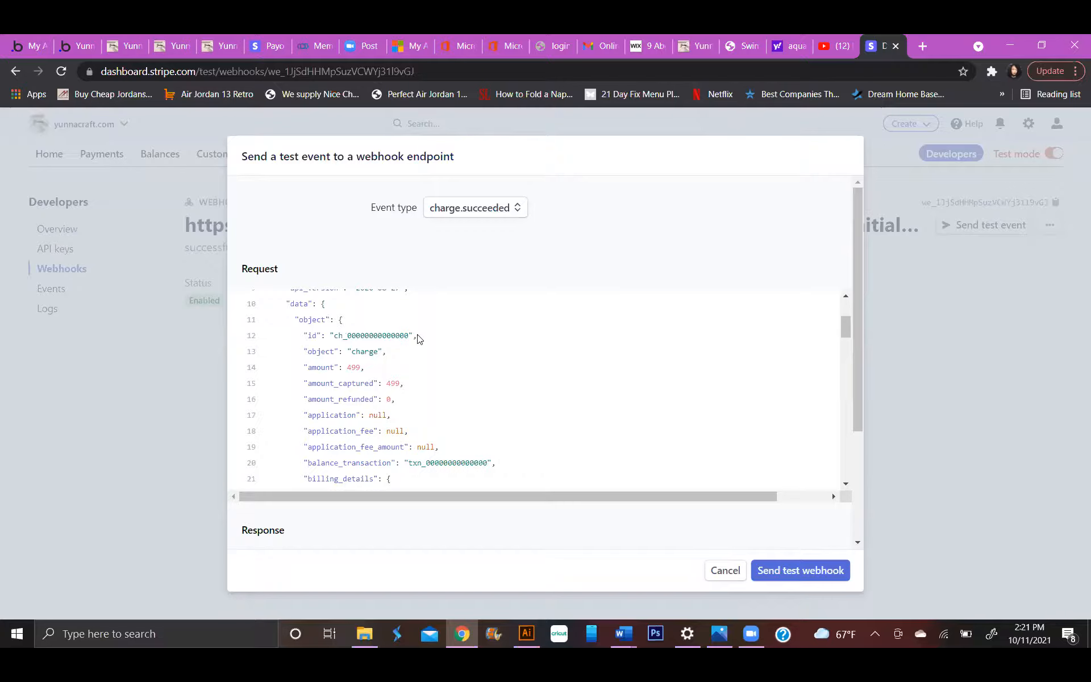
scroll(352, 415, "down", 3)
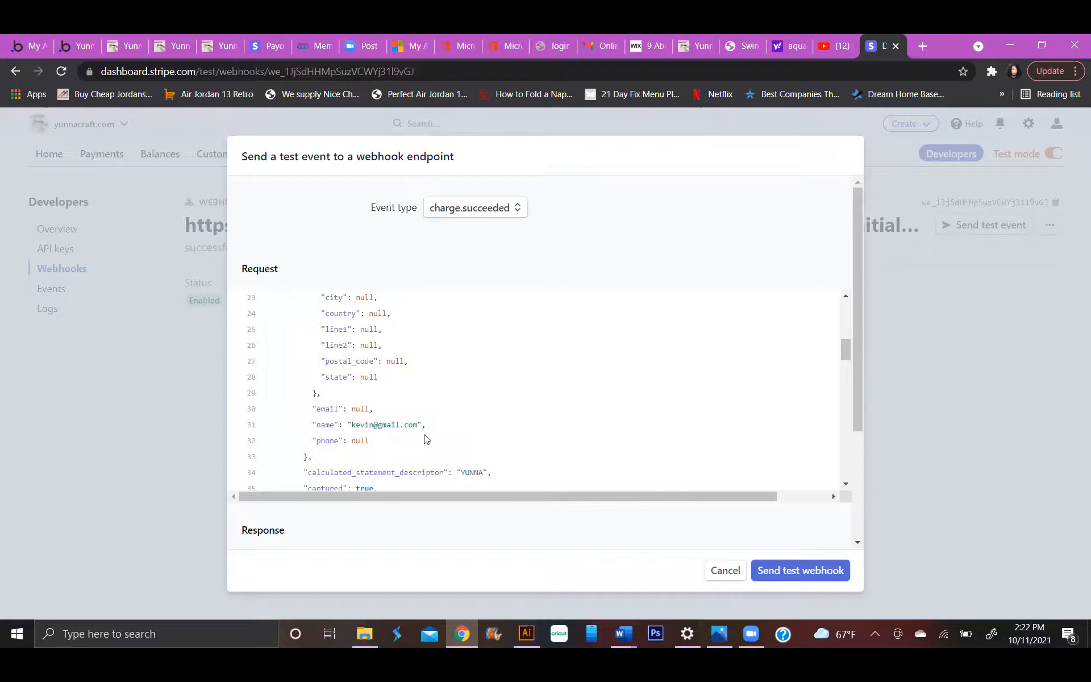
scroll(426, 440, "down", 1)
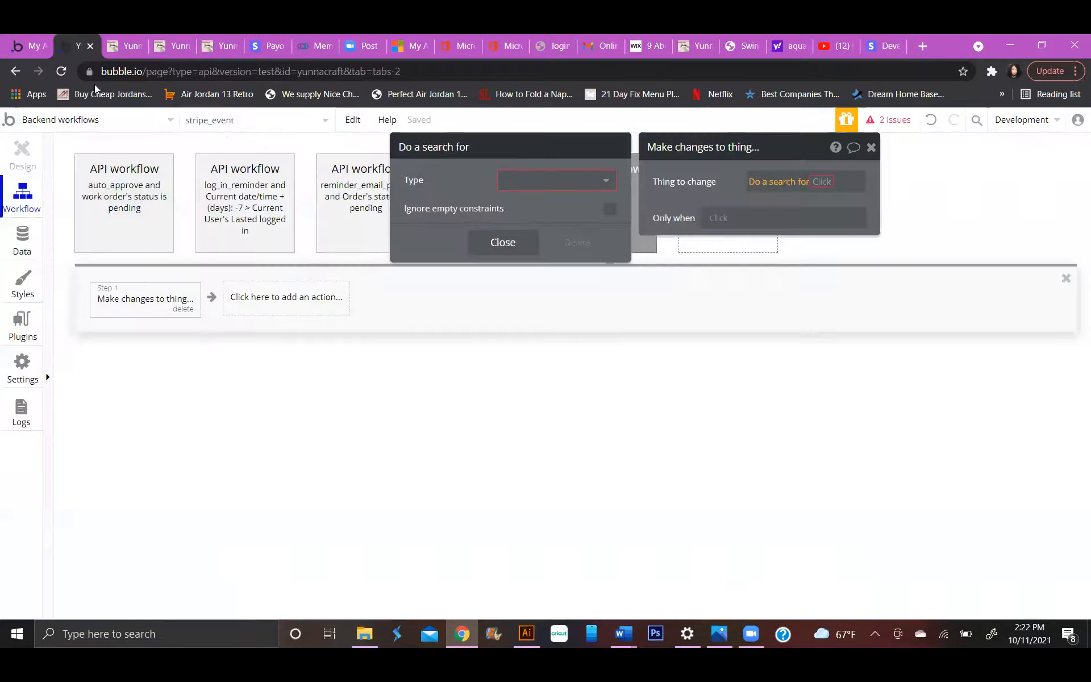
Switch back to the Bubble editor, set the search type to User and add a constraint on the email field.
left_click(80, 46)
left_click(539, 194)
left_click(524, 202)
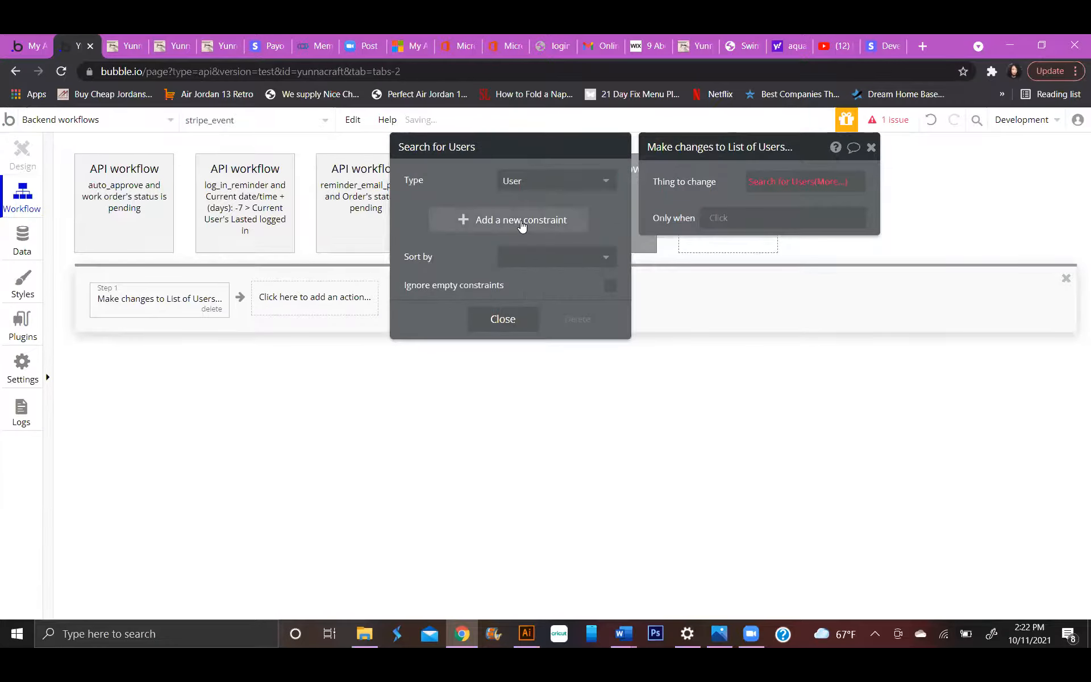
left_click(522, 226)
left_click(419, 217)
left_click(428, 232)
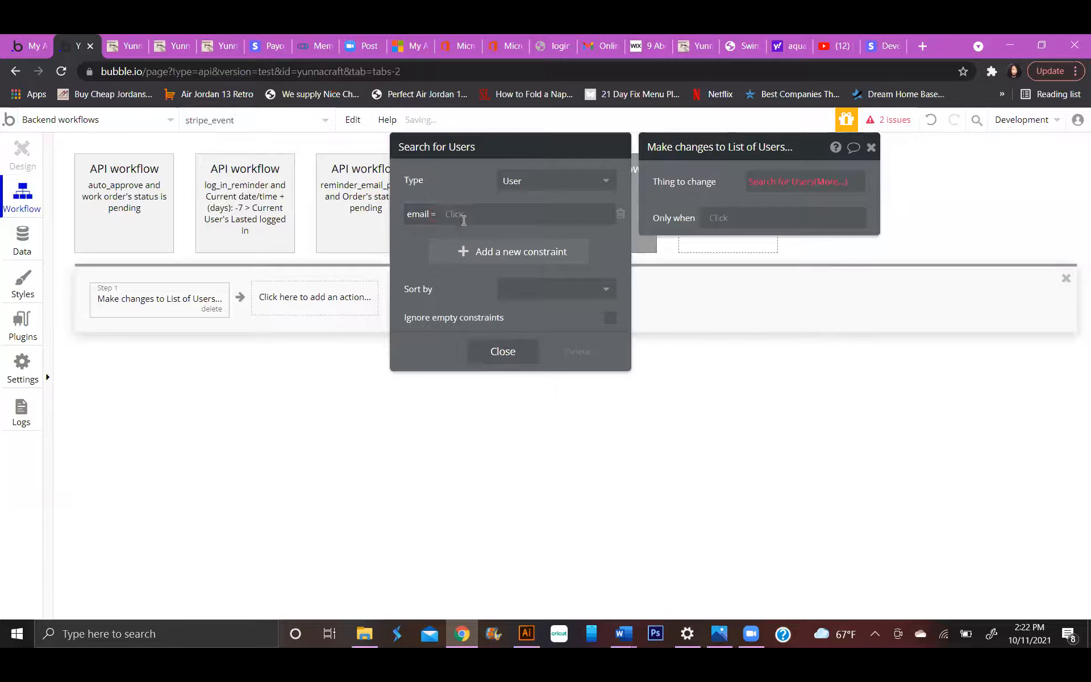
Set the email constraint of the user search to Request Data's object billing_details email.
left_click(451, 214)
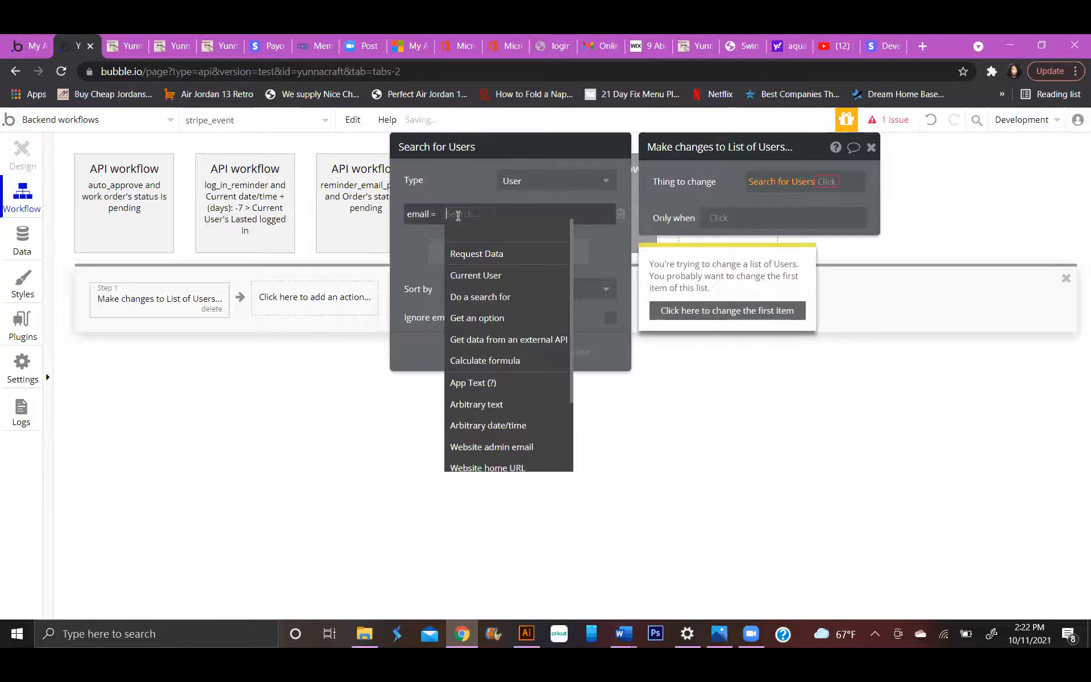
left_click(486, 274)
left_click(487, 211)
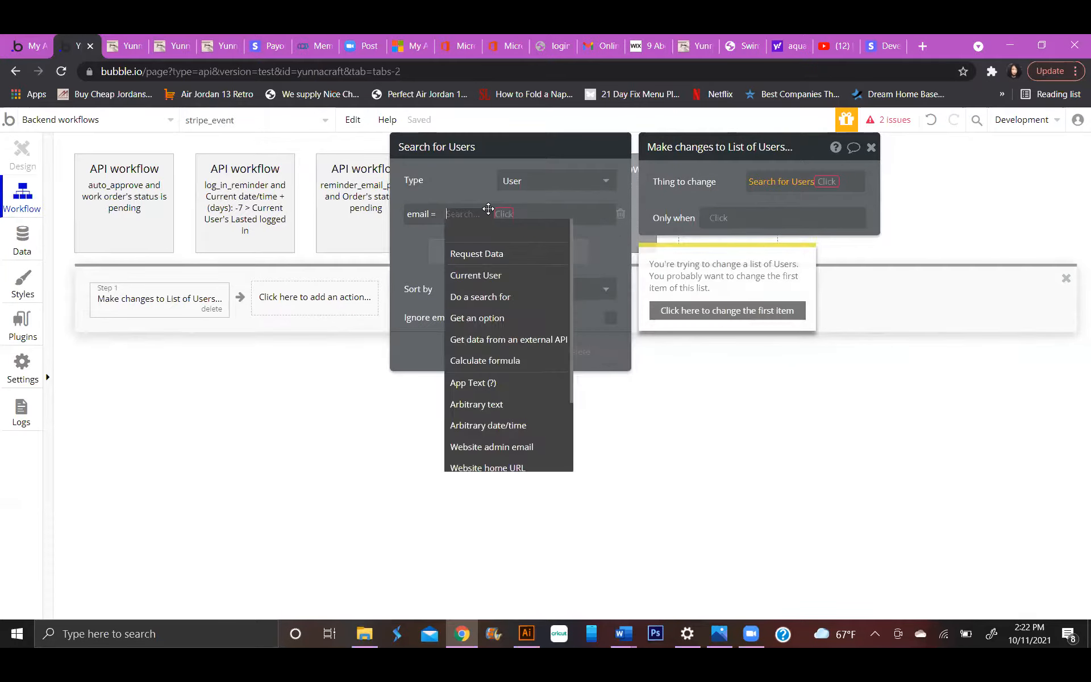
left_click(474, 254)
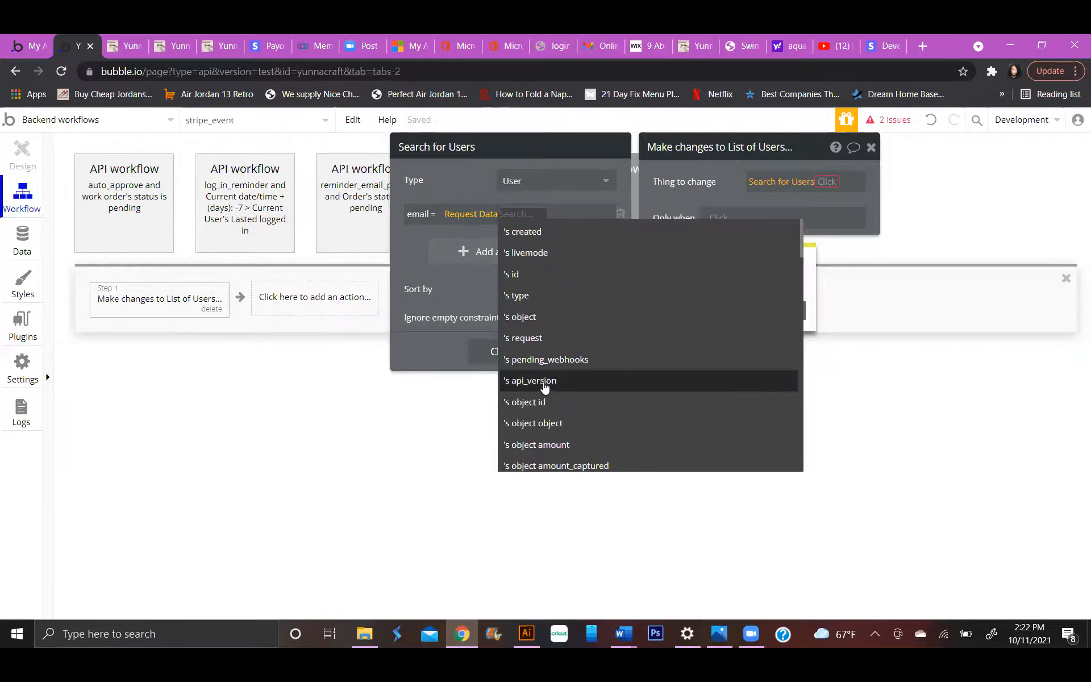
scroll(543, 386, "down", 1)
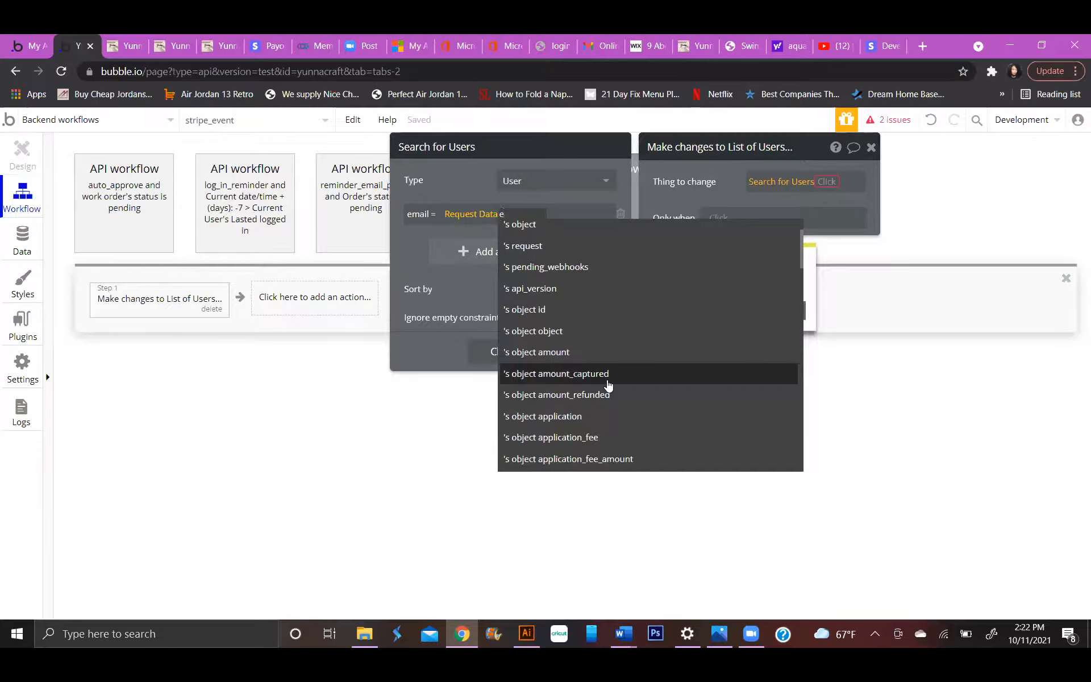
type("m")
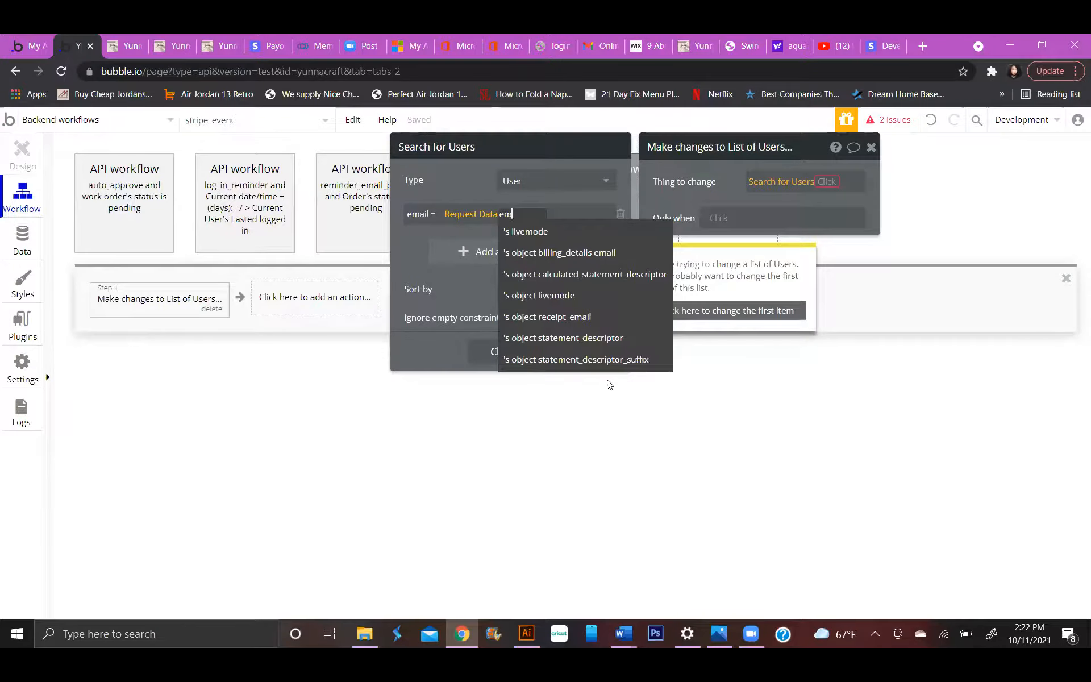
type("a")
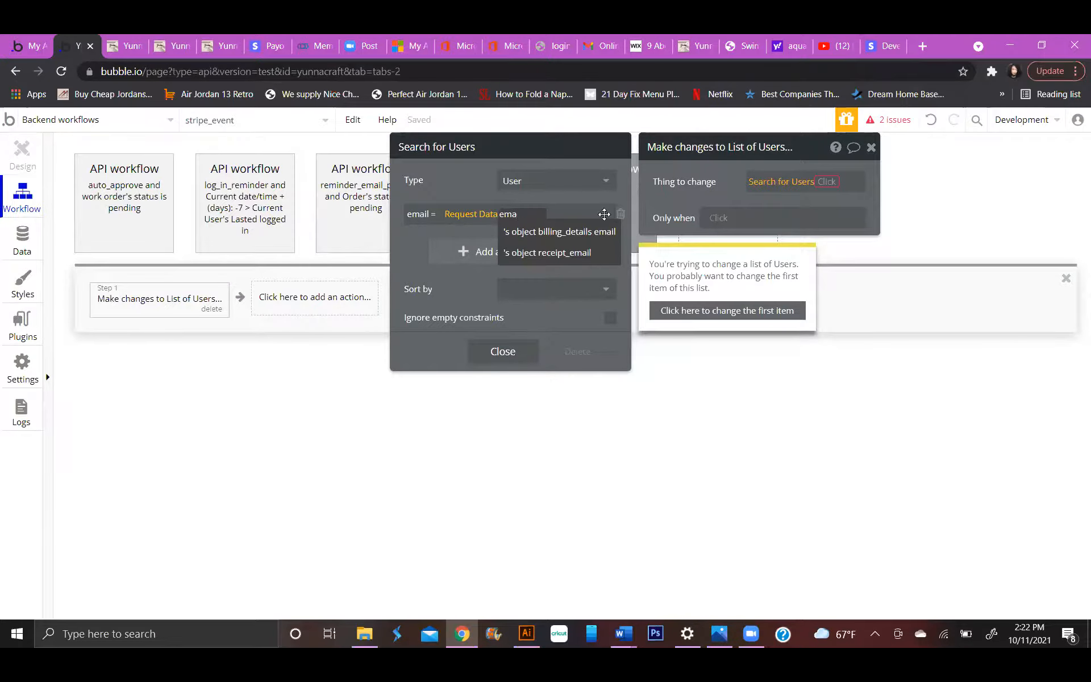
left_click(589, 231)
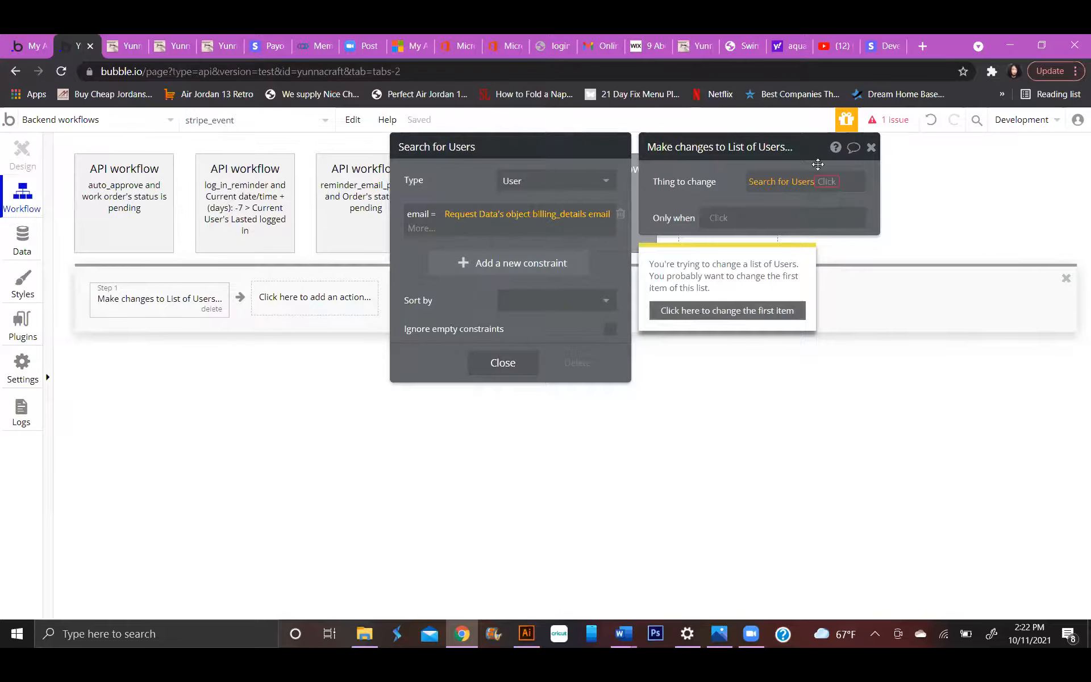
Limit the thing to change to the first item of the user search.
left_click(799, 187)
left_click(801, 187)
left_click(814, 185)
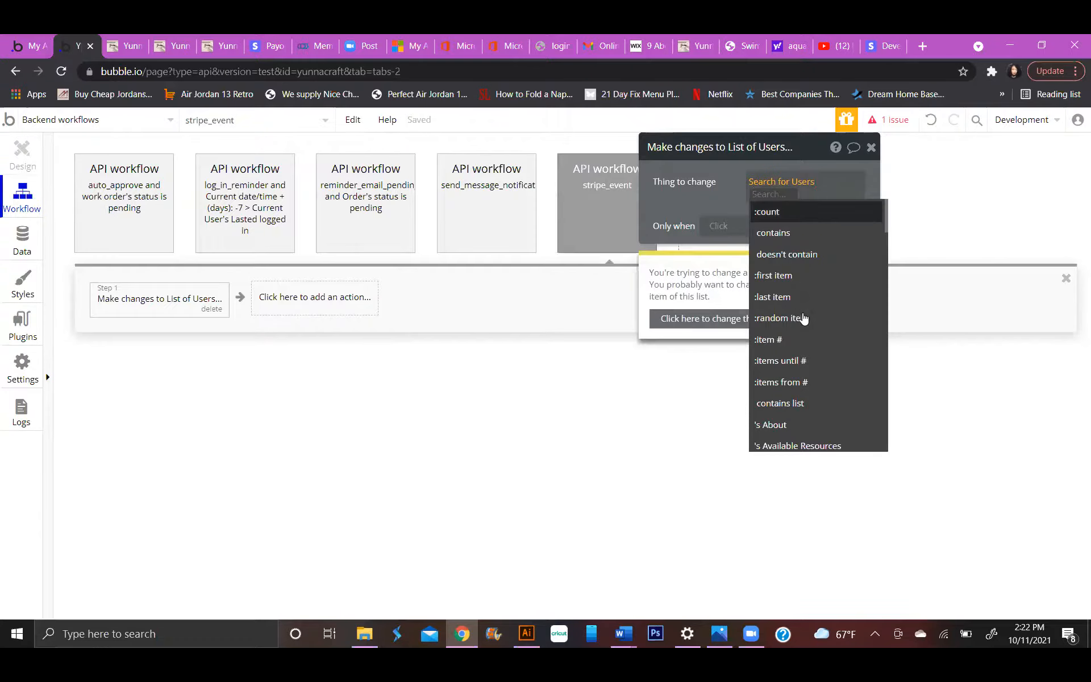
left_click(803, 275)
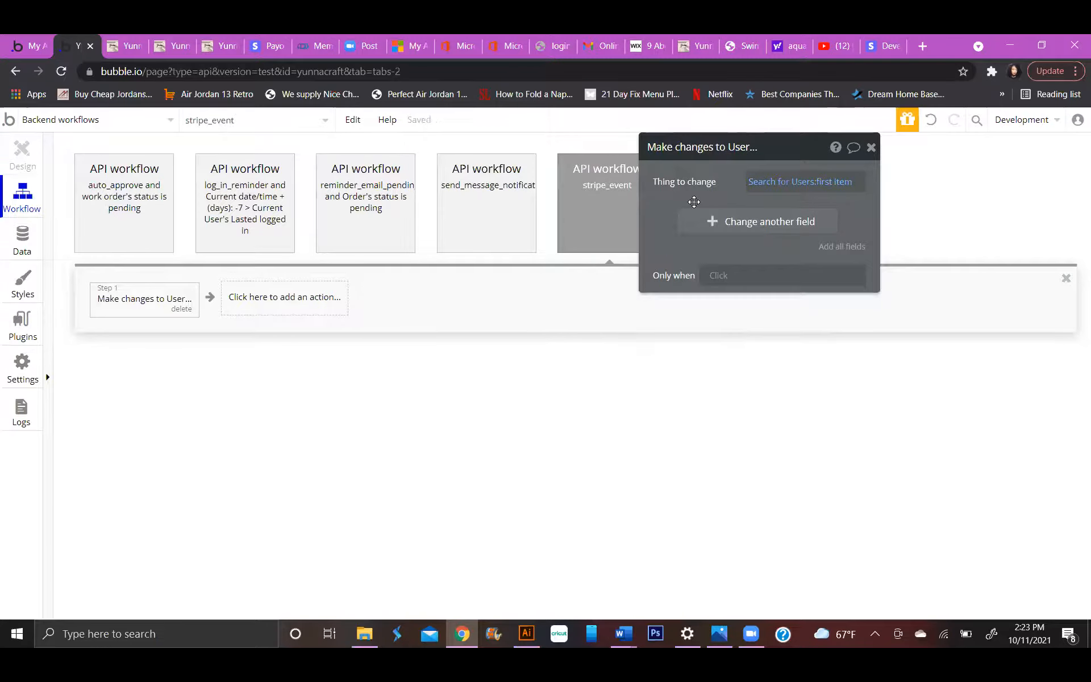
Add work order credits as a changed field and set it to This User's Subscription Type's Work Orders Allowed.
left_click(712, 222)
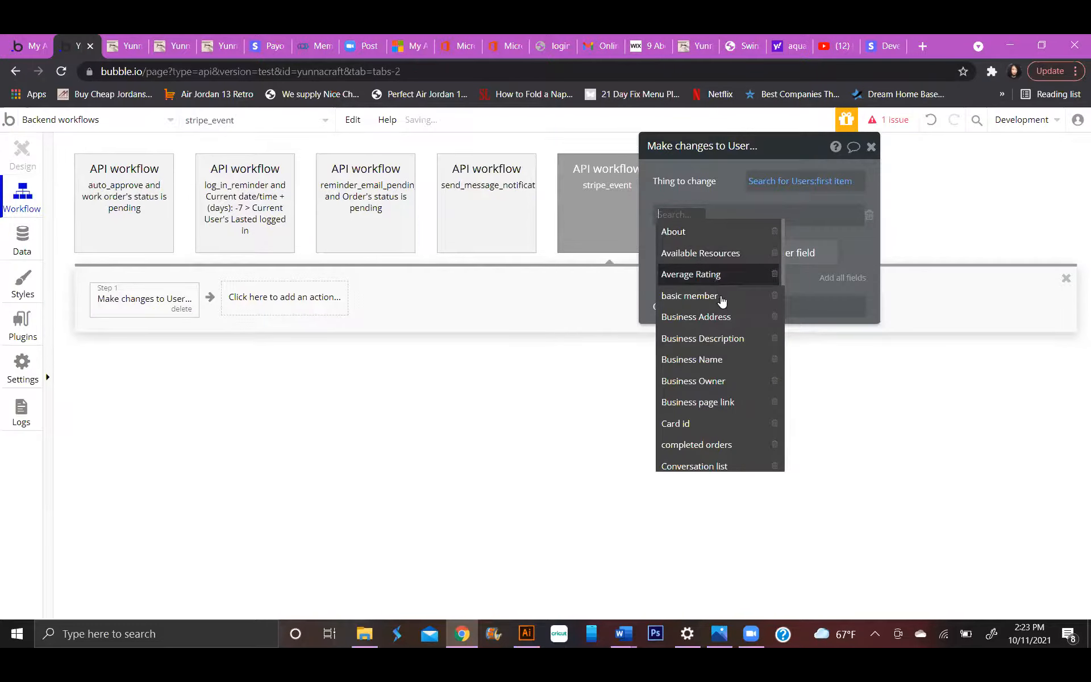
type("work")
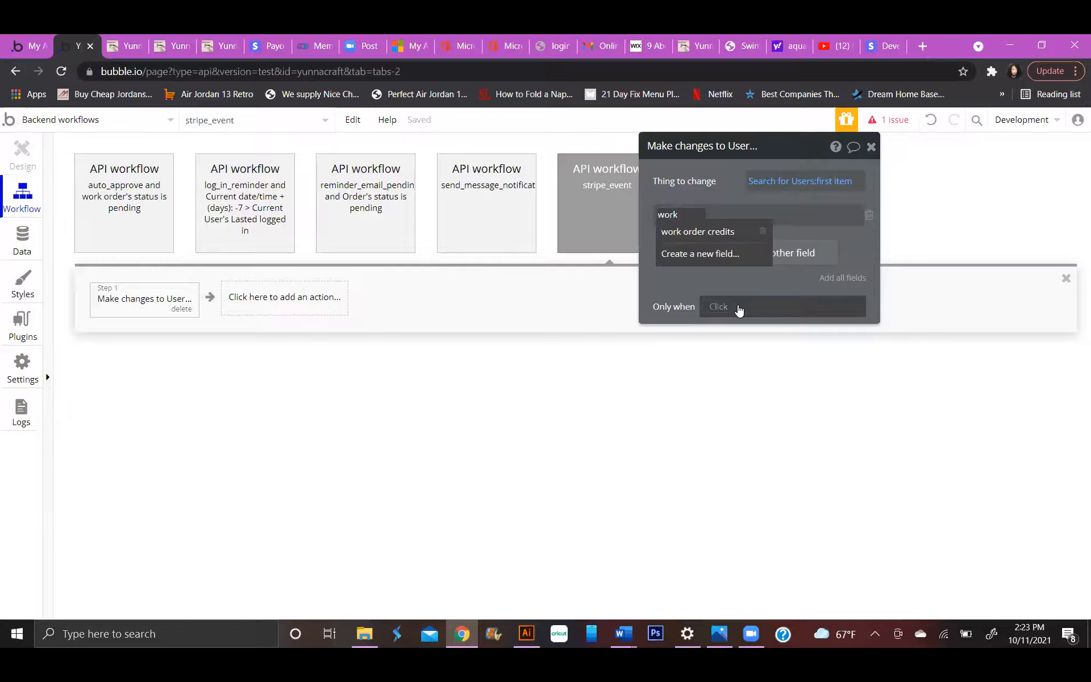
left_click(745, 229)
left_click(762, 213)
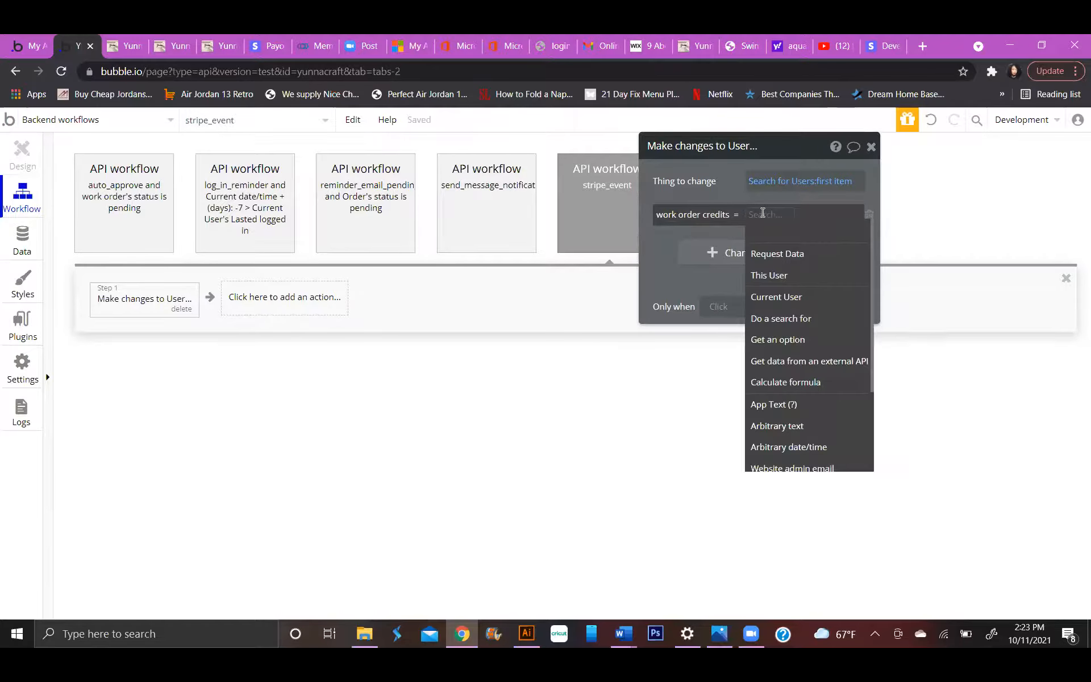
left_click(771, 275)
type("sub")
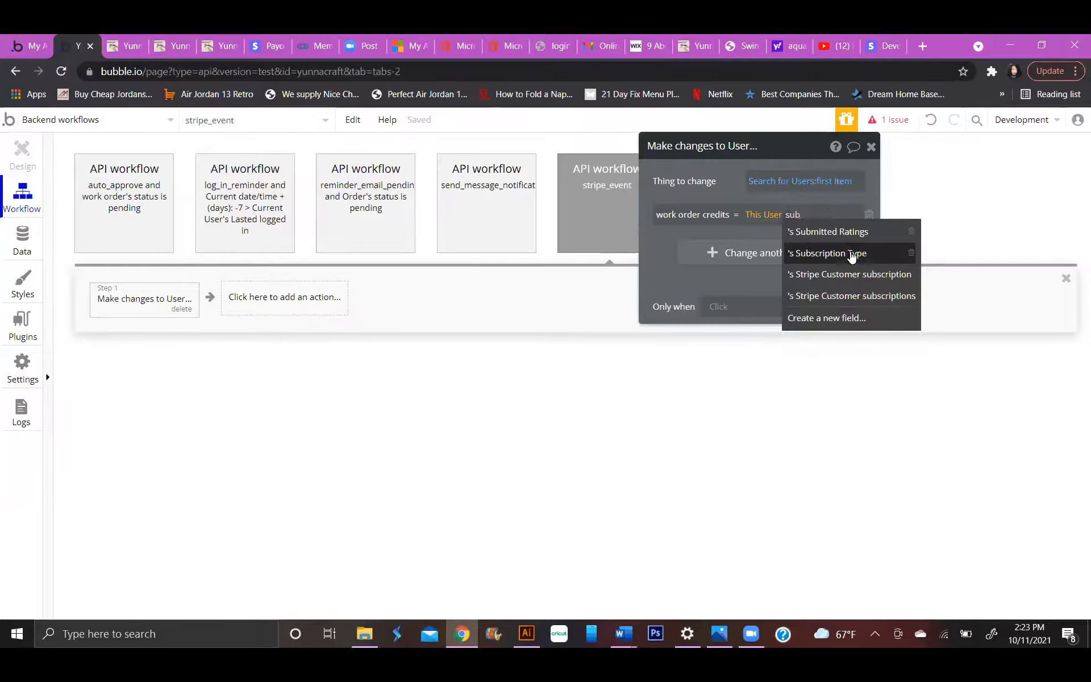
left_click(847, 251)
type("a")
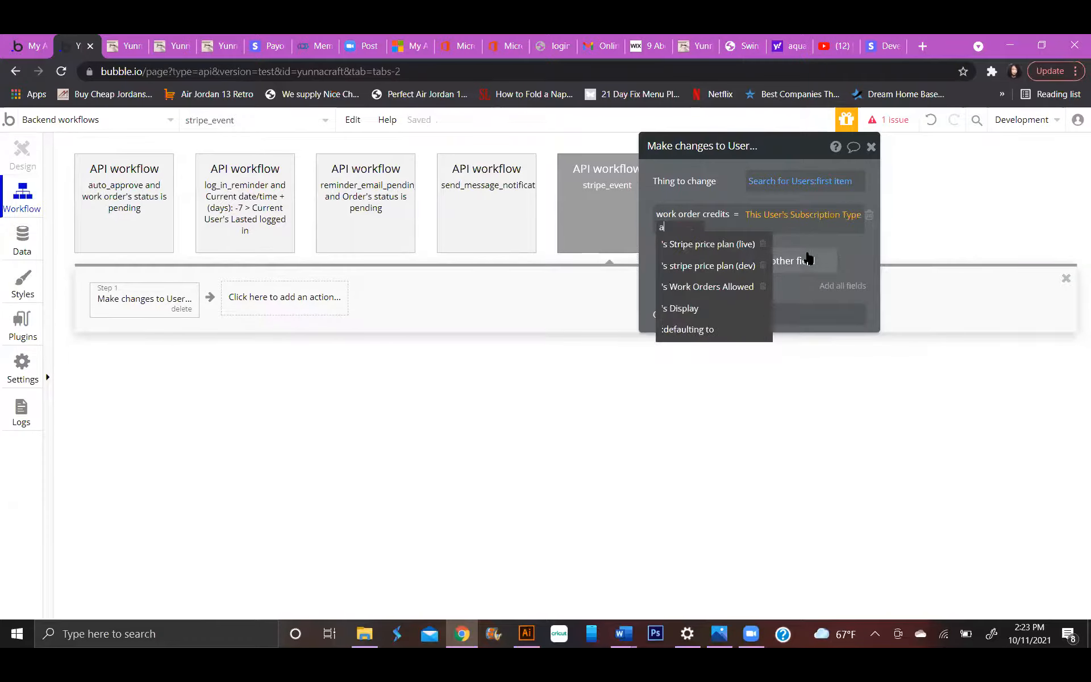
key("BackSpace")
type("w")
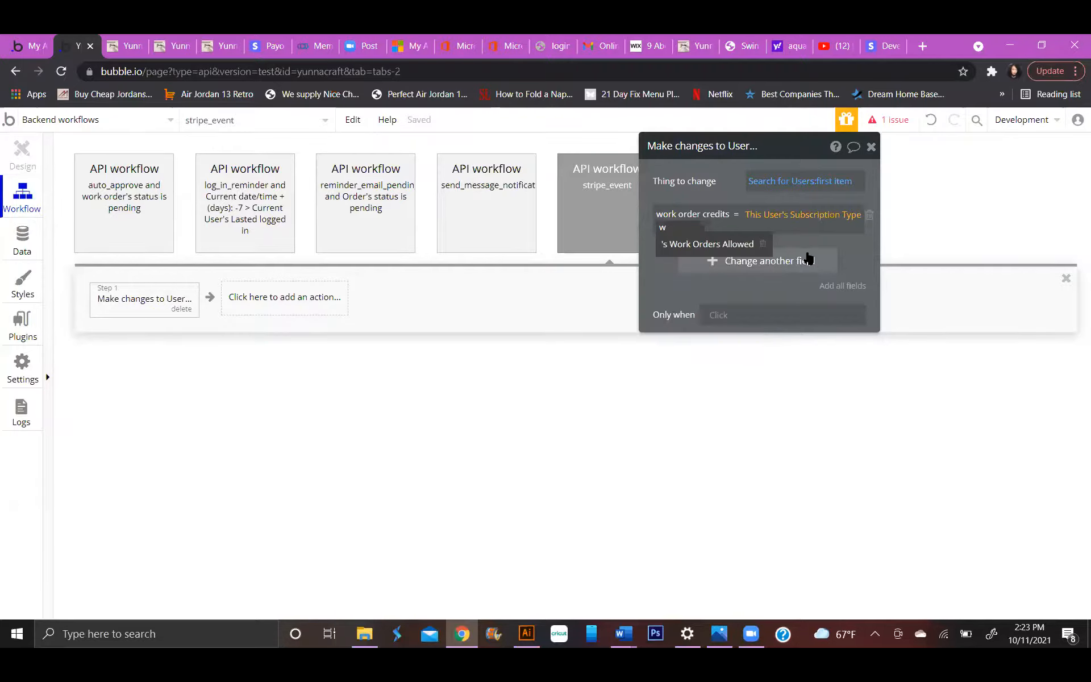
left_click(742, 245)
left_click(659, 250)
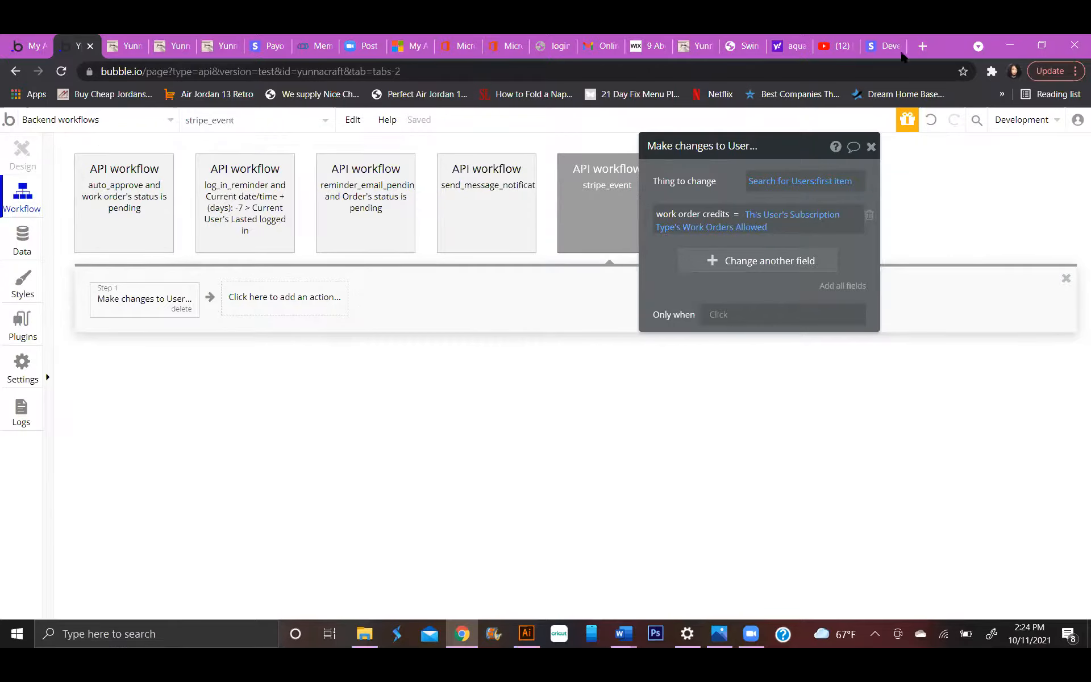
Switch to the Stripe dashboard and dismiss the test event dialog without sending another webhook.
left_click(885, 45)
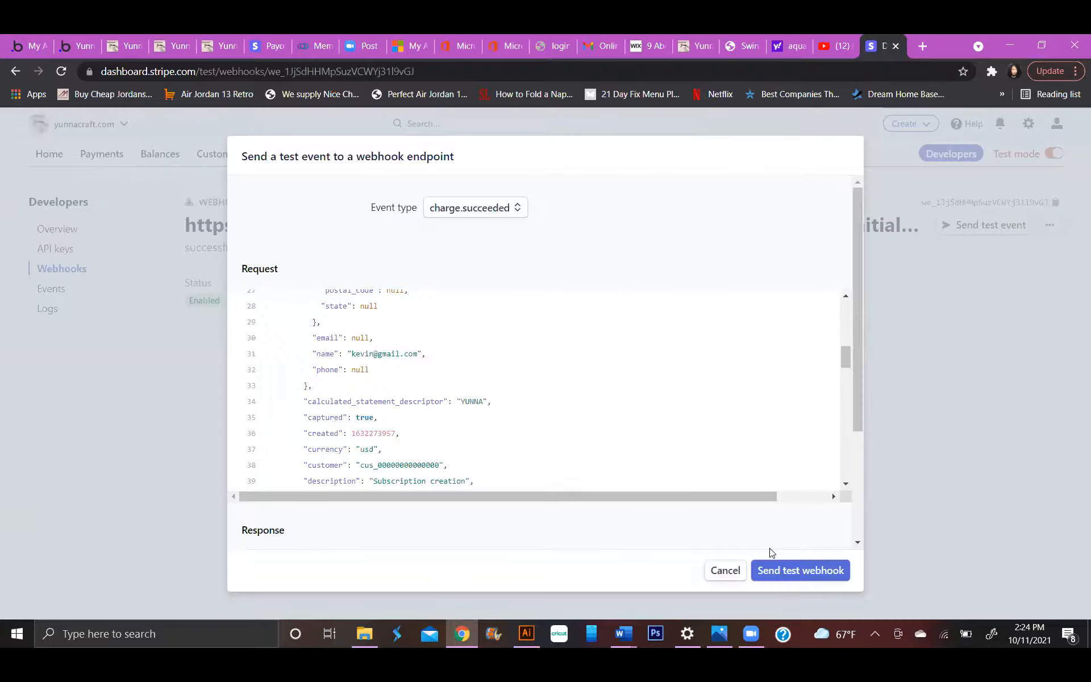
left_click(726, 569)
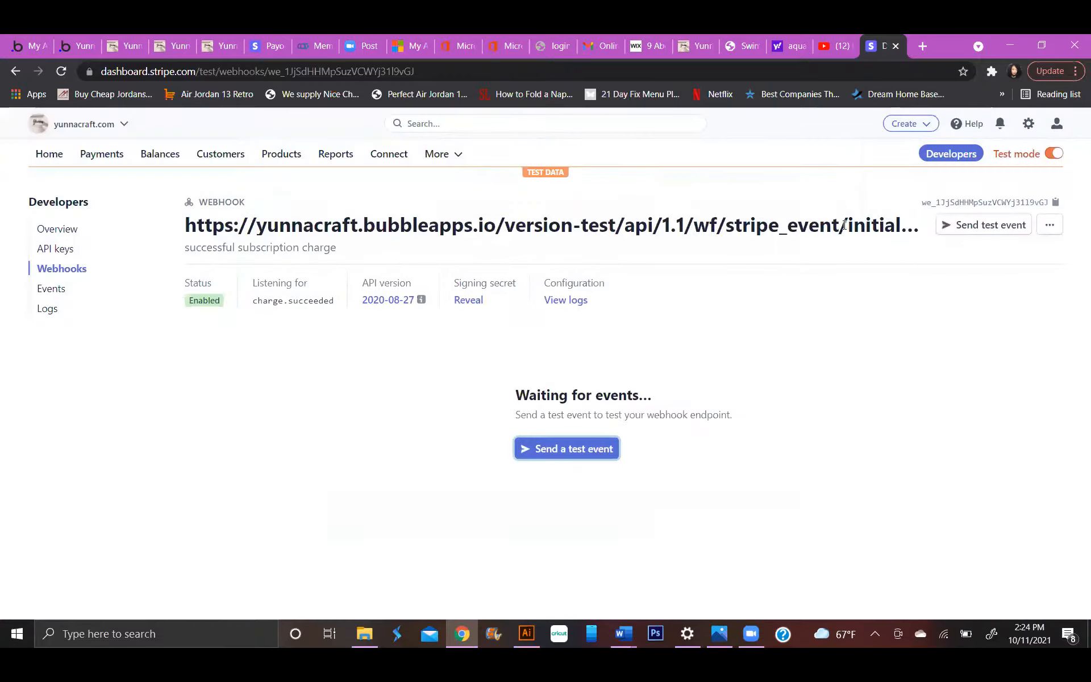
left_click(1049, 224)
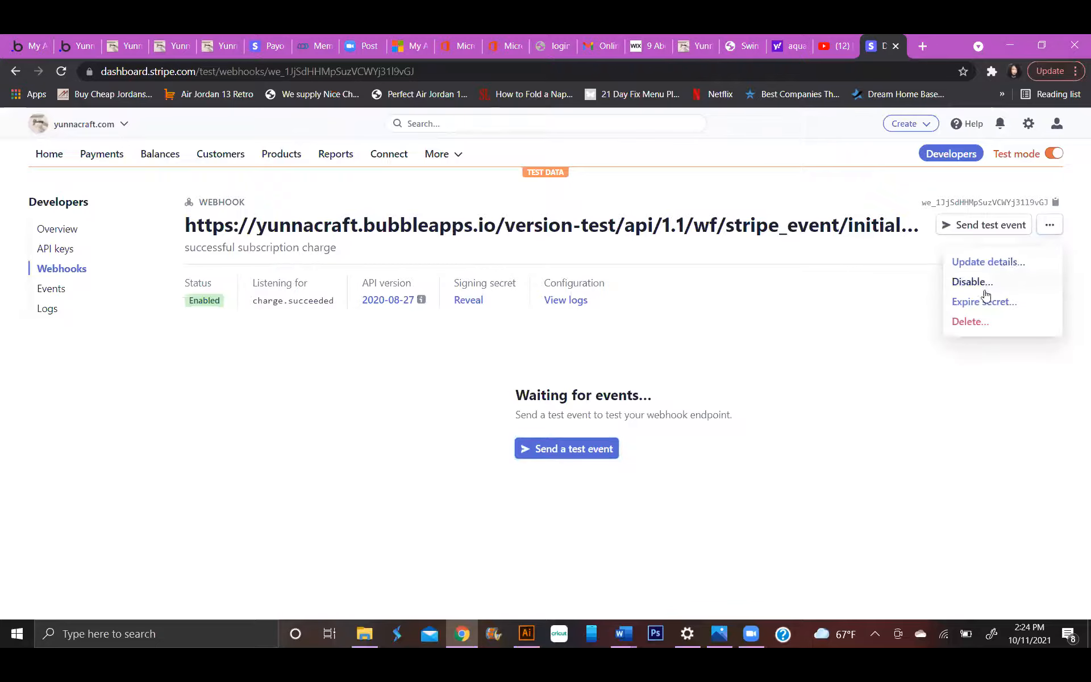
left_click(960, 263)
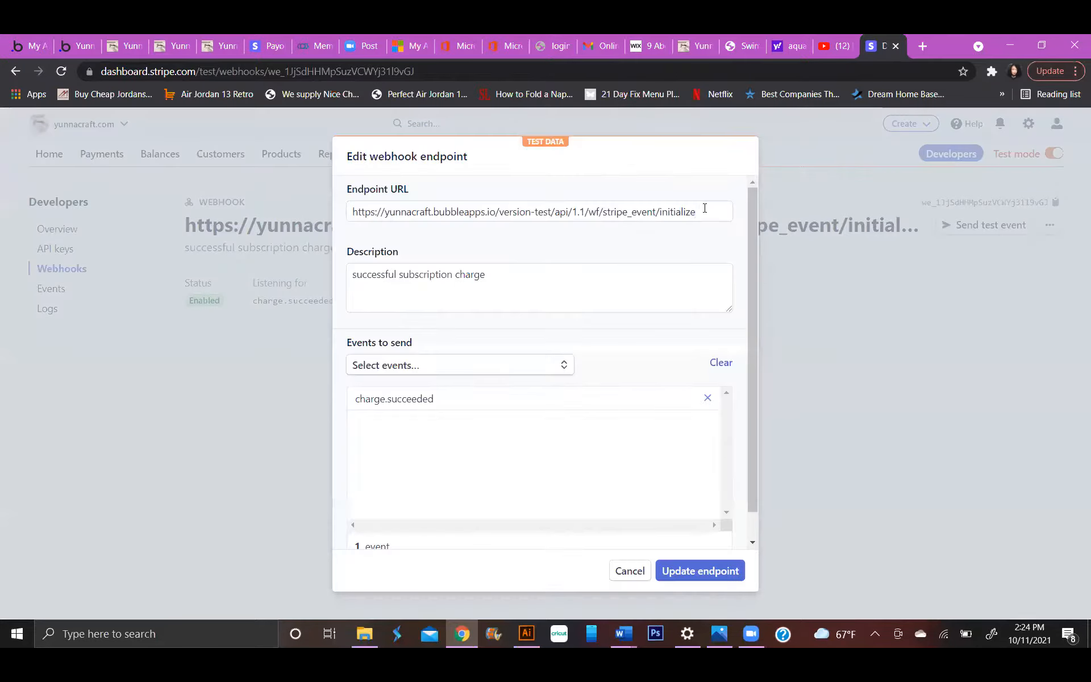
left_click(704, 213)
left_click_drag(704, 213, 663, 215)
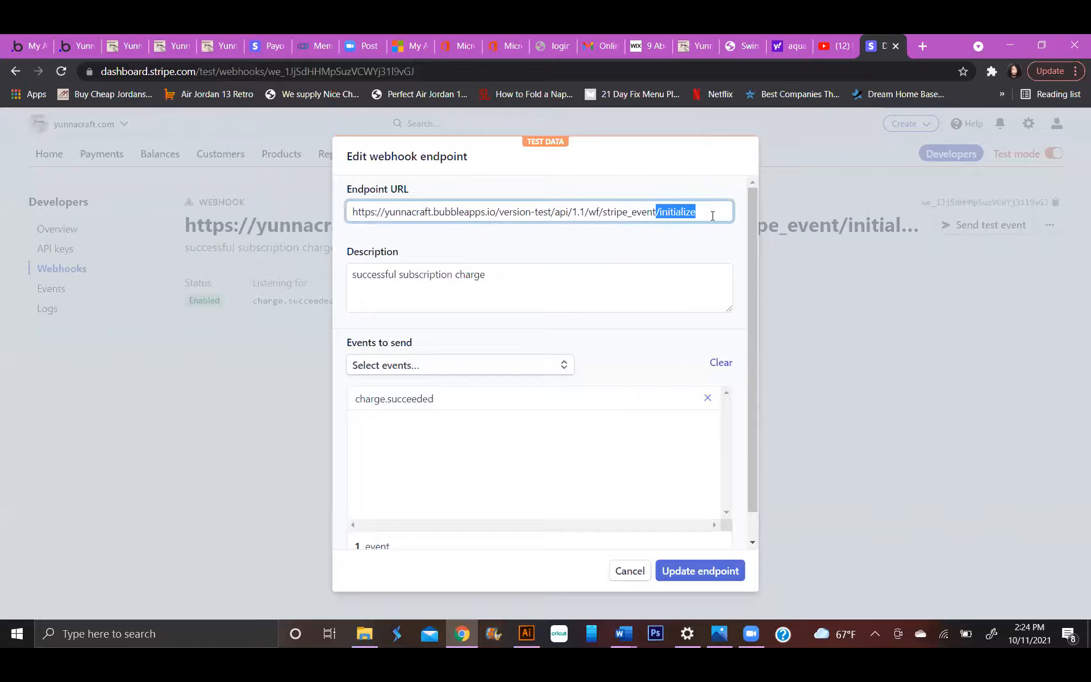
key("BackSpace")
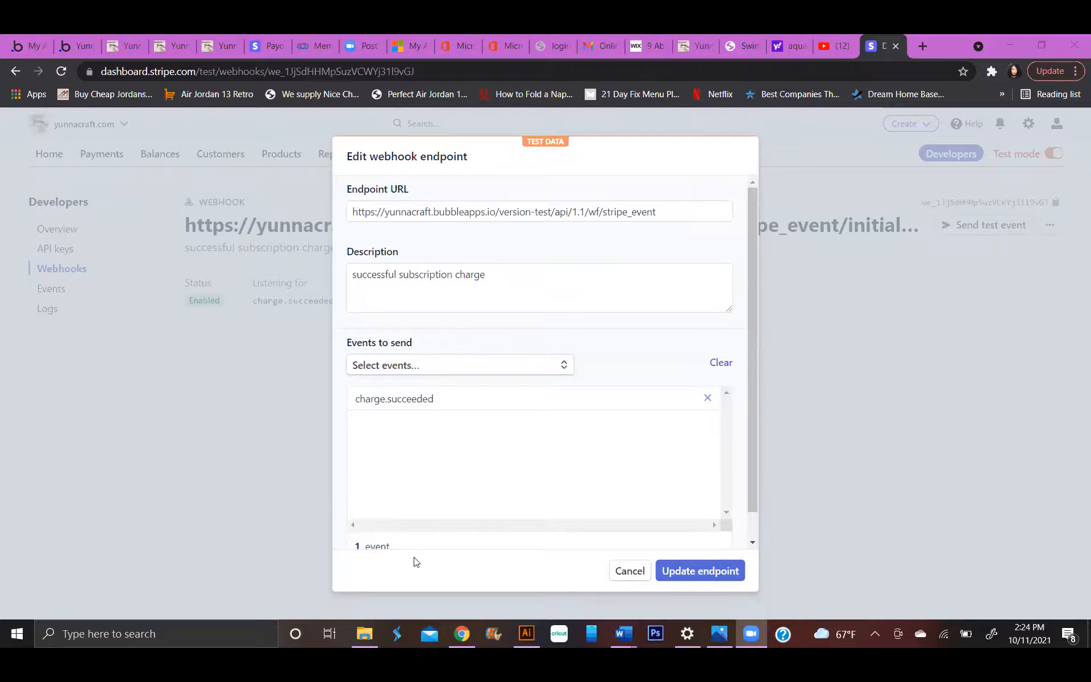
left_click(632, 569)
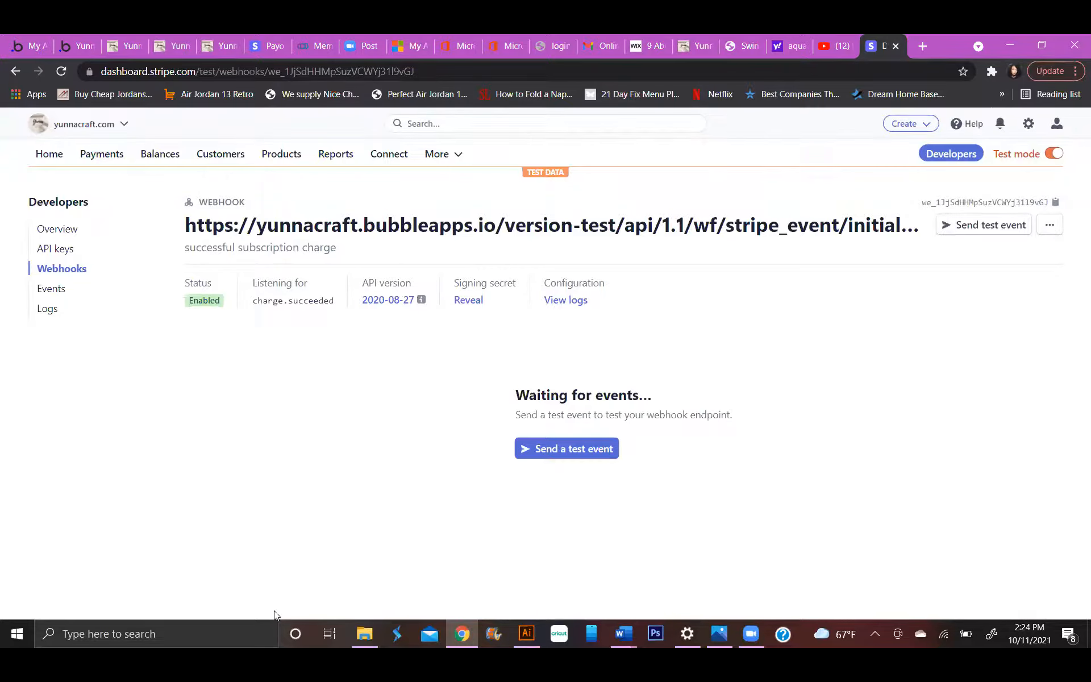
Edit the webhook endpoint's details and remove /initialize from its URL so it ends in stripe_event.
left_click(1049, 226)
left_click(1015, 265)
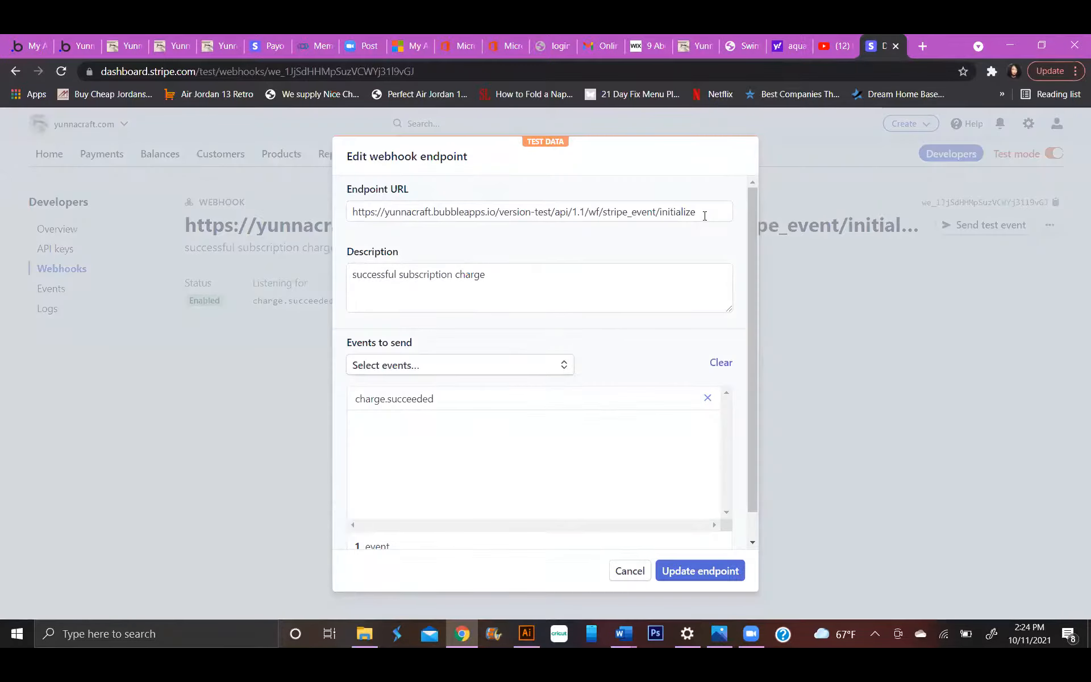
left_click_drag(704, 216, 656, 217)
key("BackSpace")
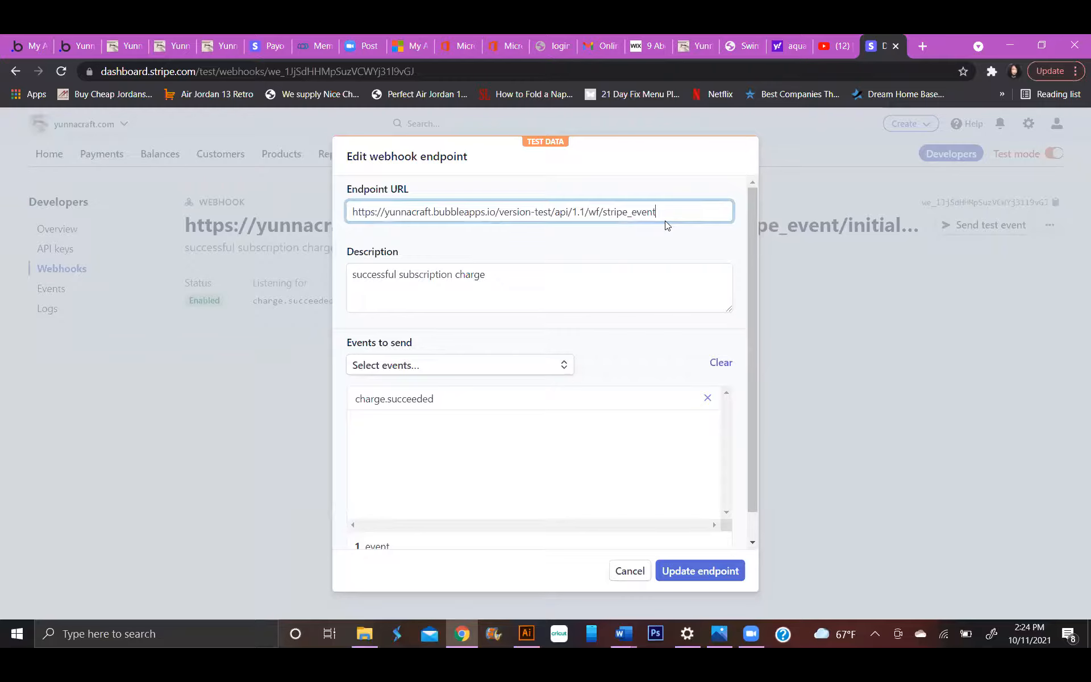
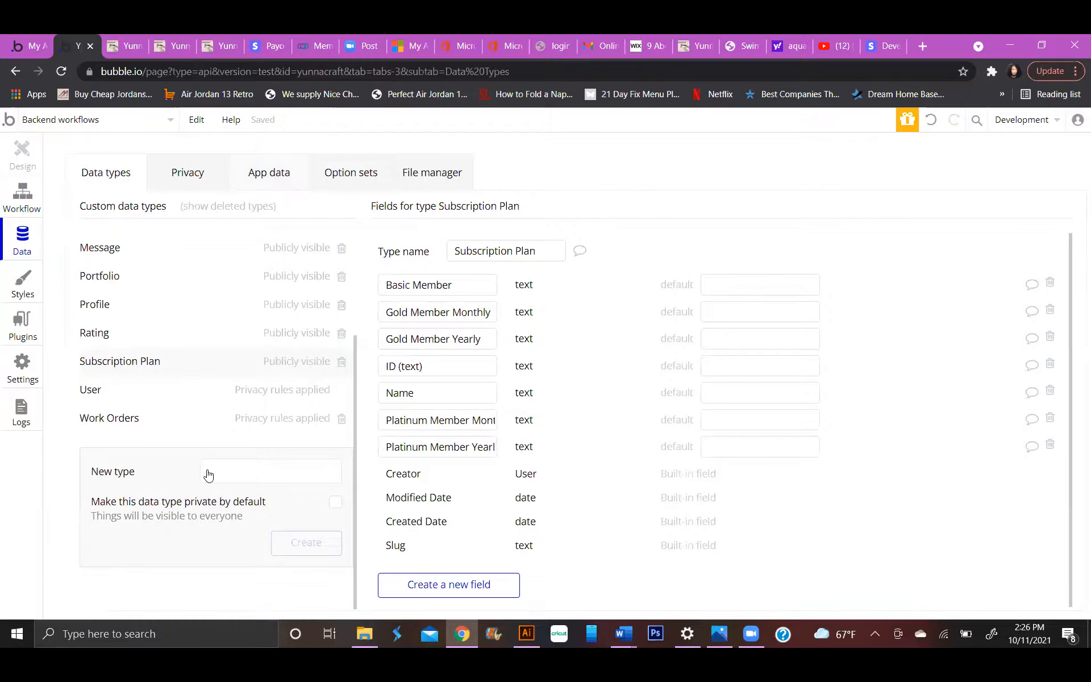
Open the All Users data and examine the fields of the third user's entry.
left_click(131, 559)
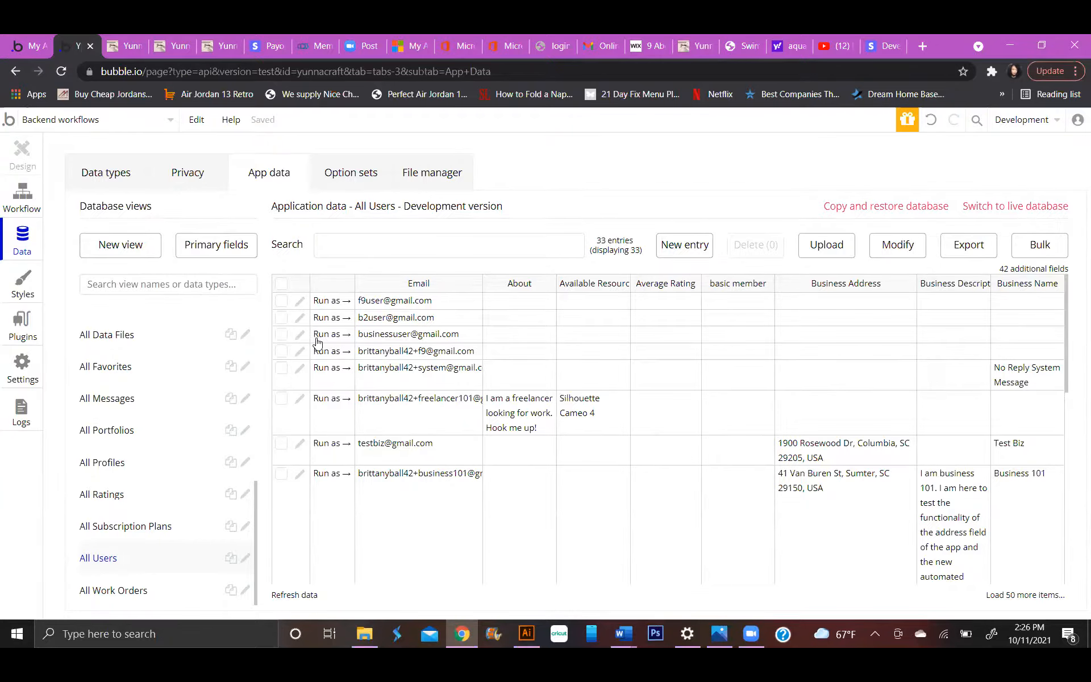
scroll(571, 316, "down", 3)
scroll(573, 318, "down", 2)
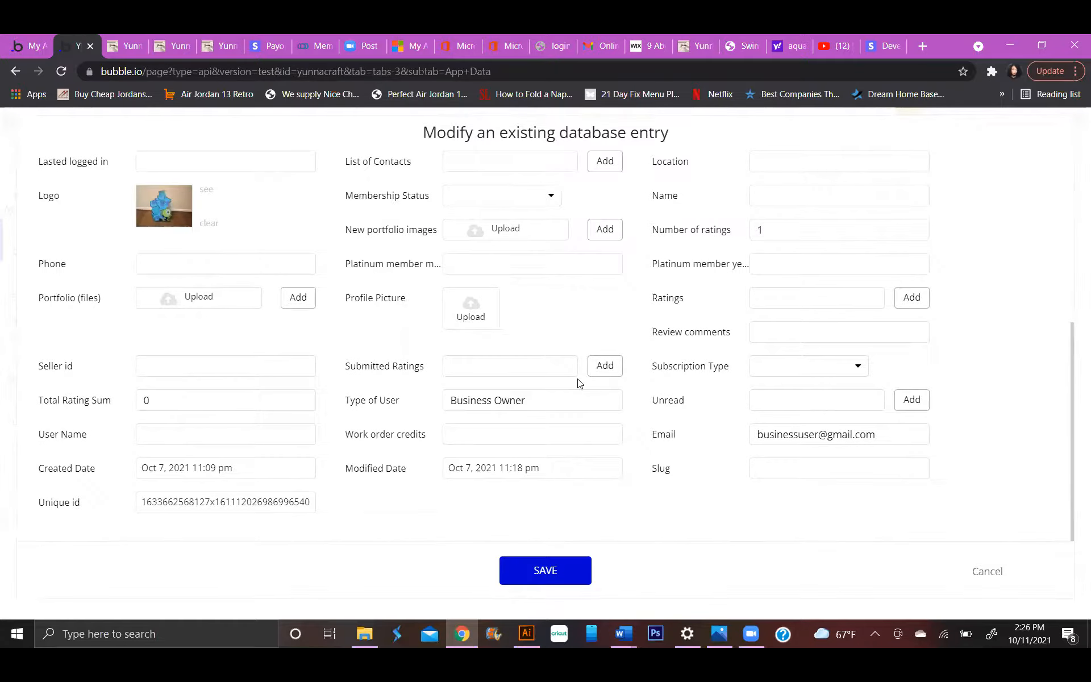
scroll(739, 412, "up", 3)
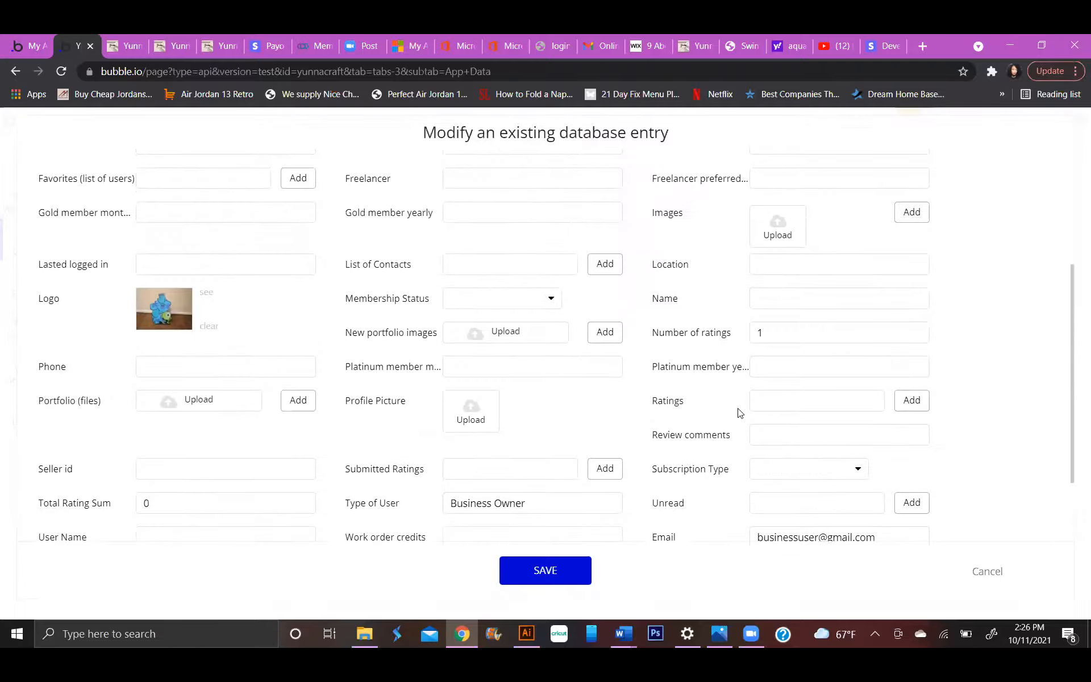
scroll(739, 412, "down", 3)
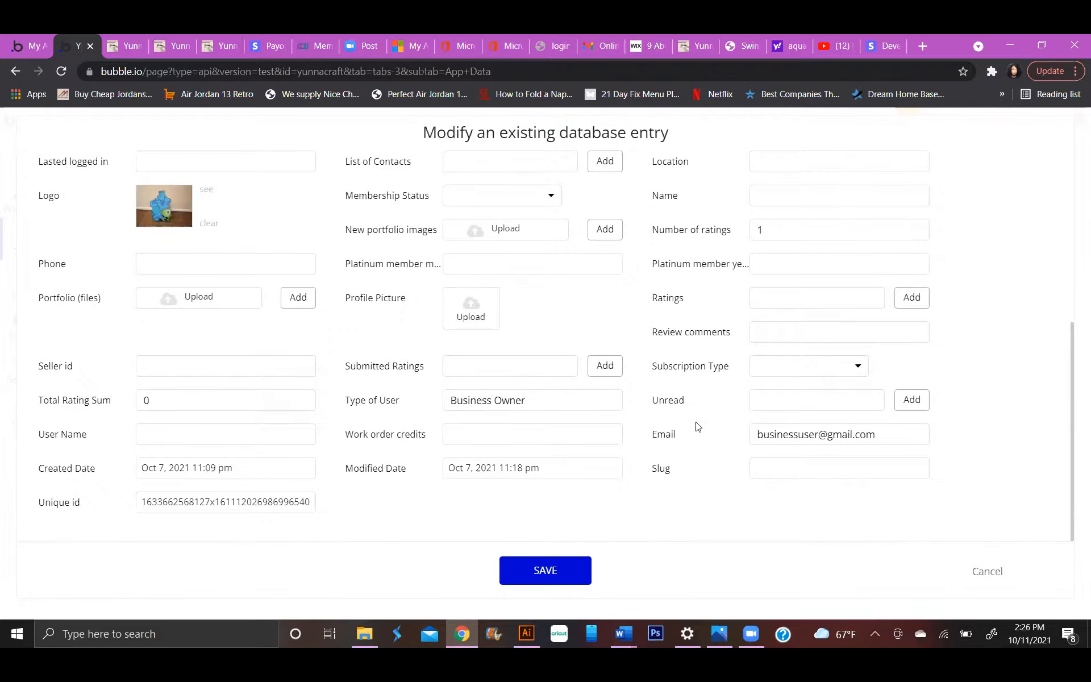
scroll(698, 426, "up", 5)
scroll(698, 426, "up", 1)
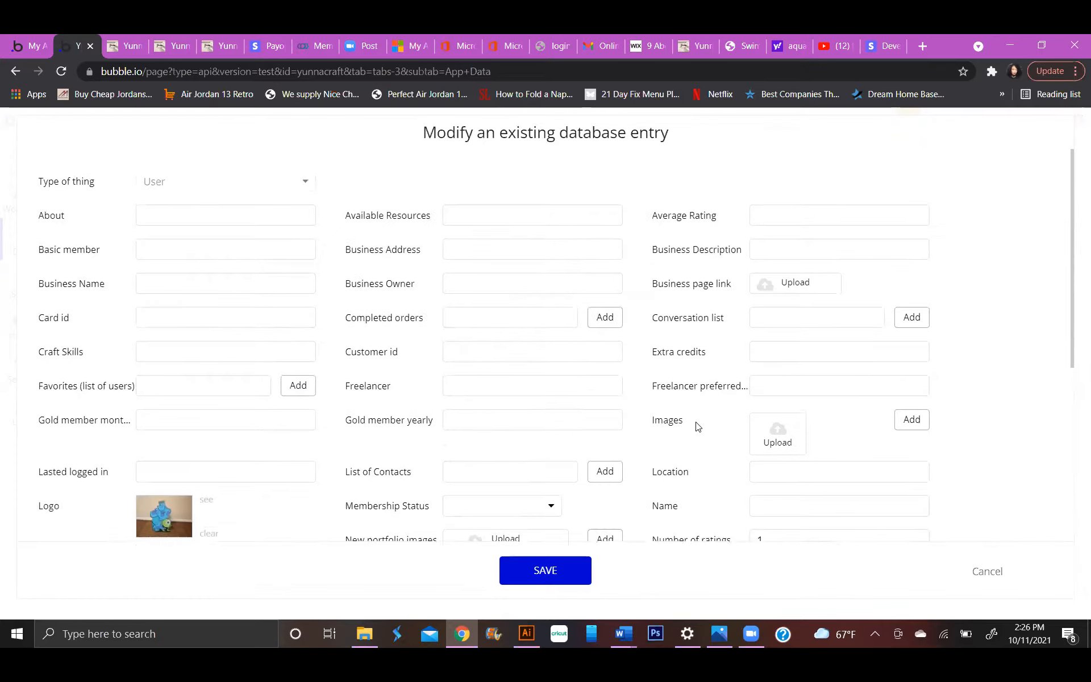
left_click(15, 71)
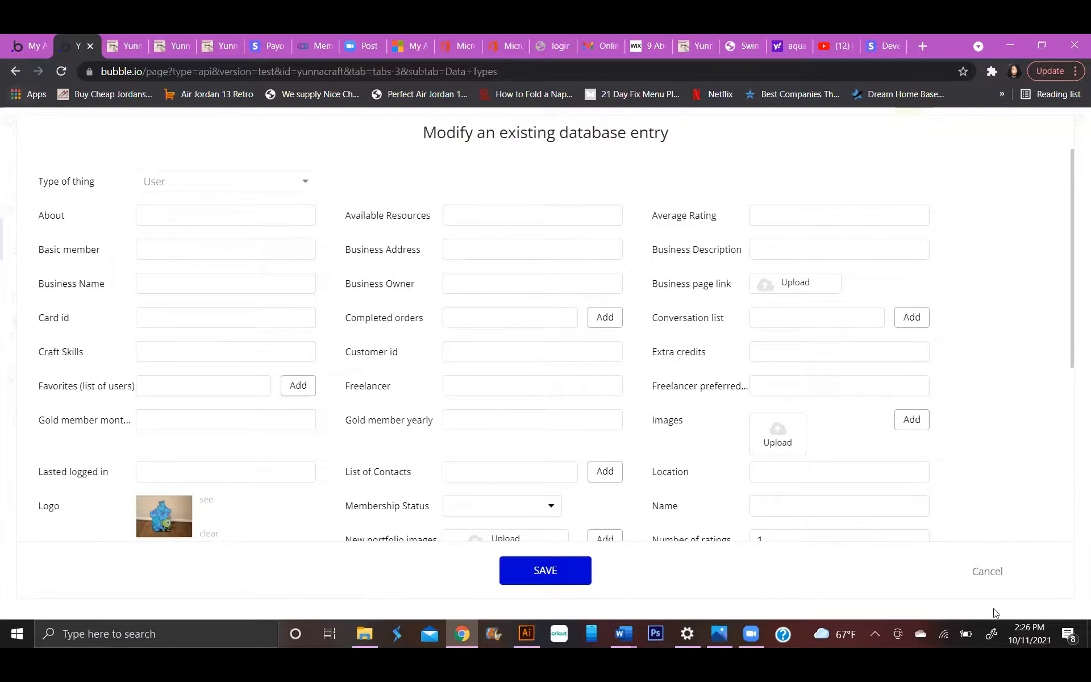
Set this Business Owner user's work order credits to 3 and save the entry.
scroll(787, 475, "down", 5)
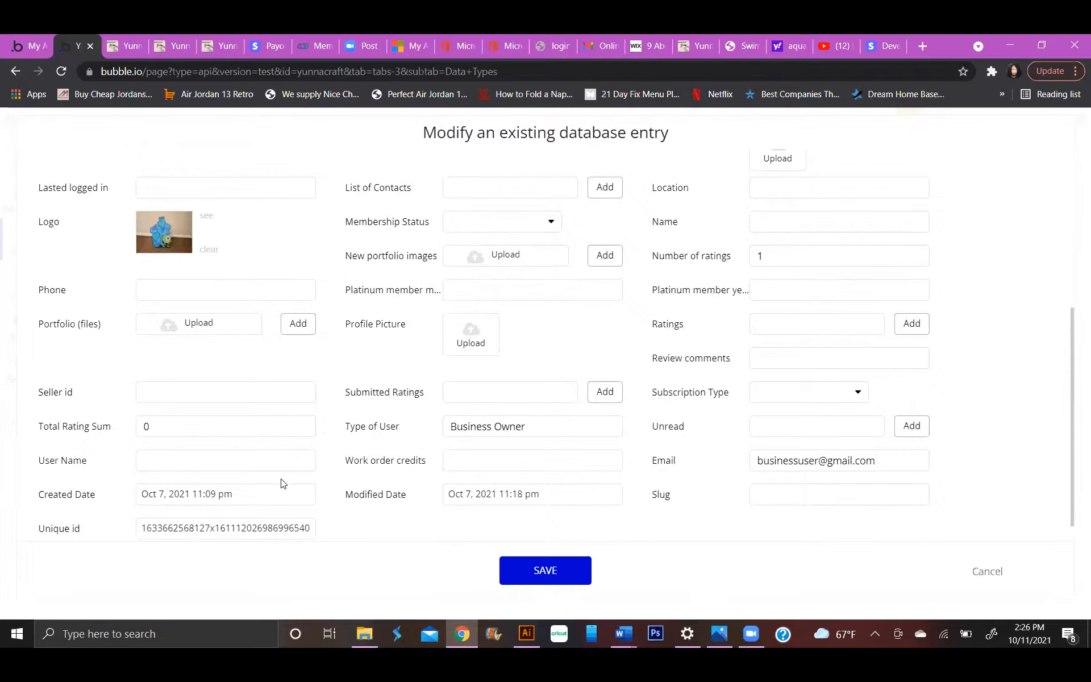
scroll(306, 472, "down", 1)
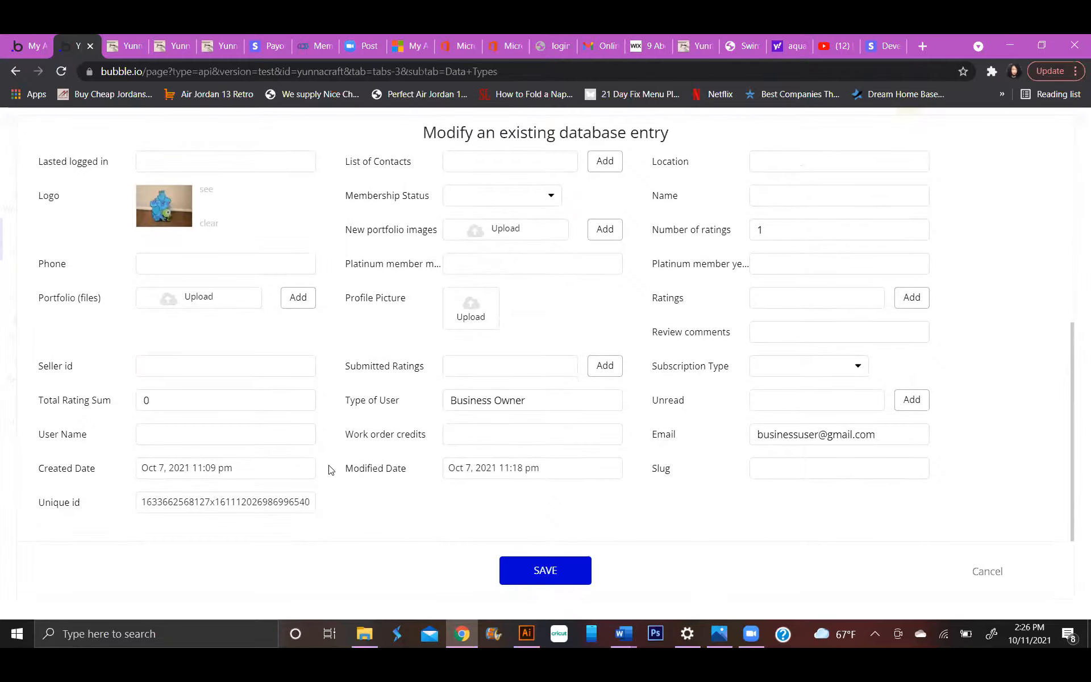
left_click(449, 435)
type("3")
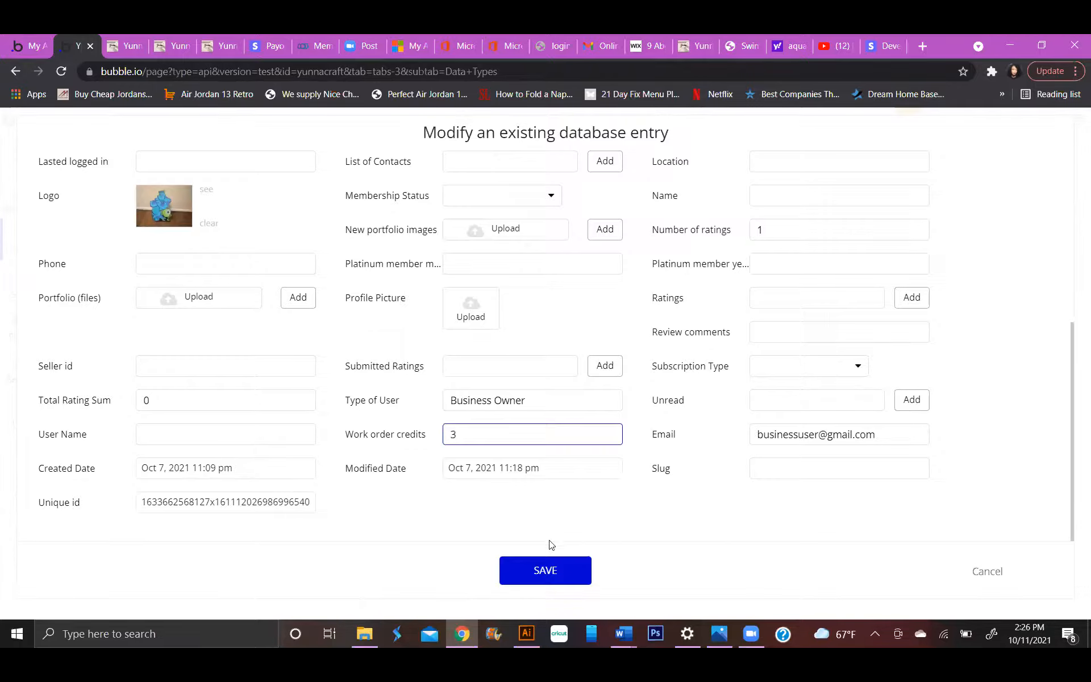
left_click(566, 561)
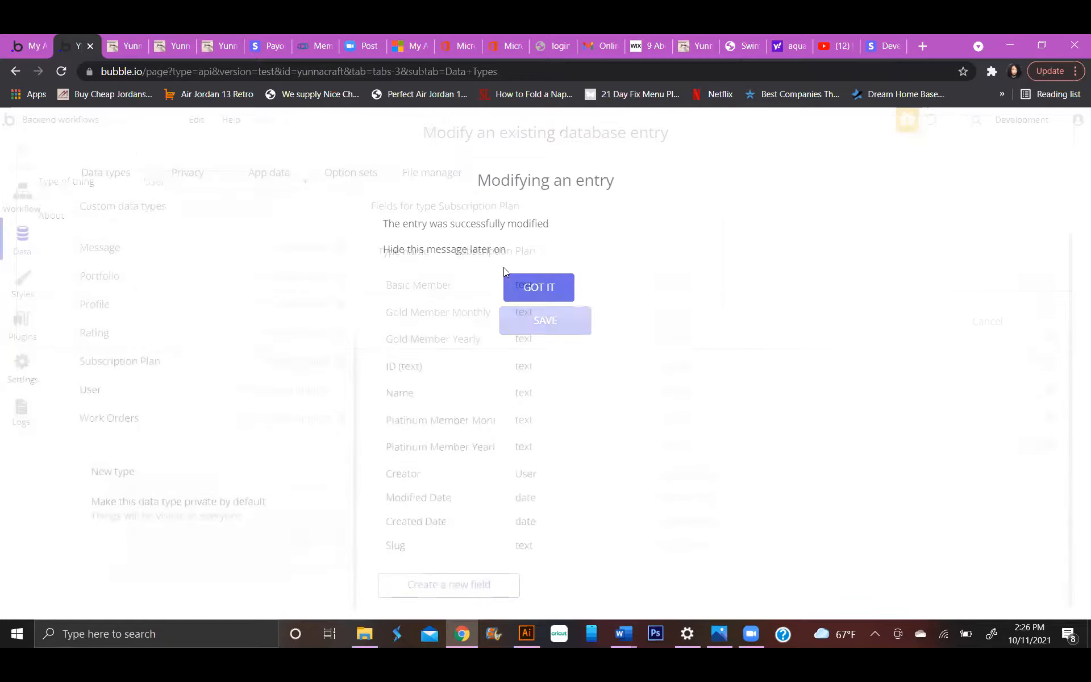
left_click(538, 288)
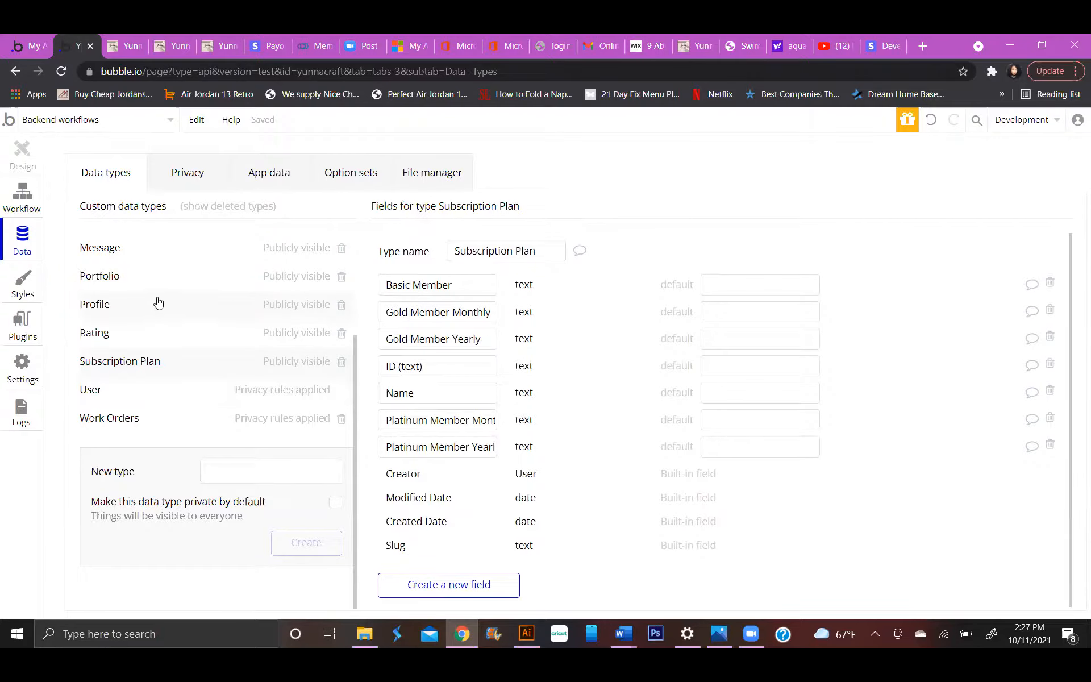
Reopen the third user's entry in All Users, check its work order credits, and close it without saving.
left_click(261, 178)
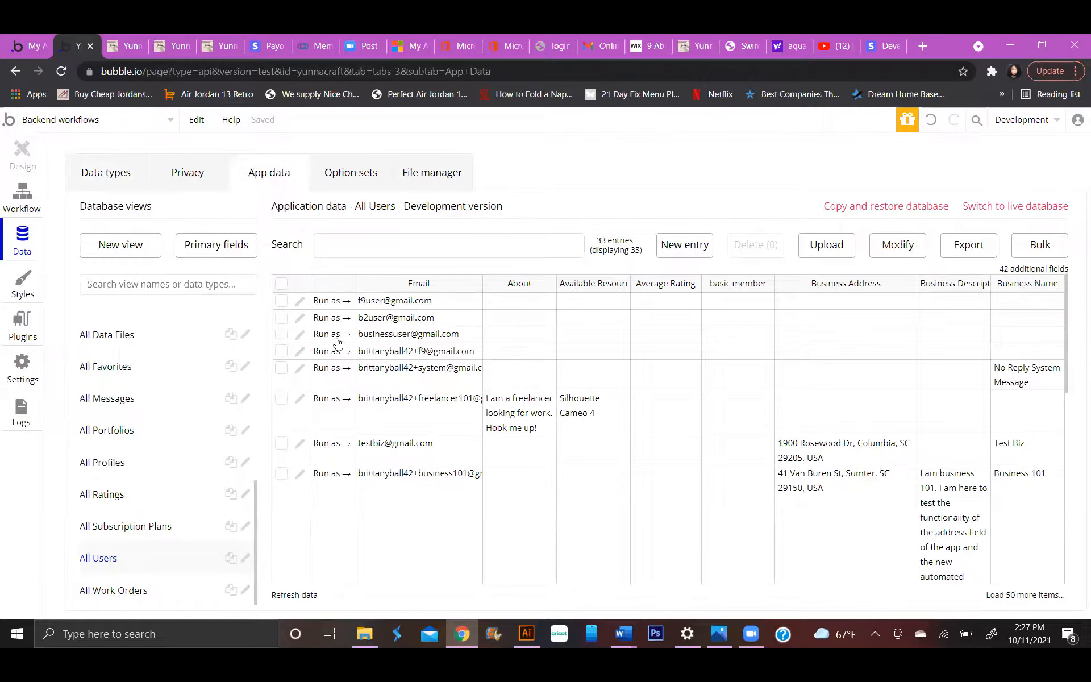
left_click(299, 335)
scroll(430, 361, "down", 5)
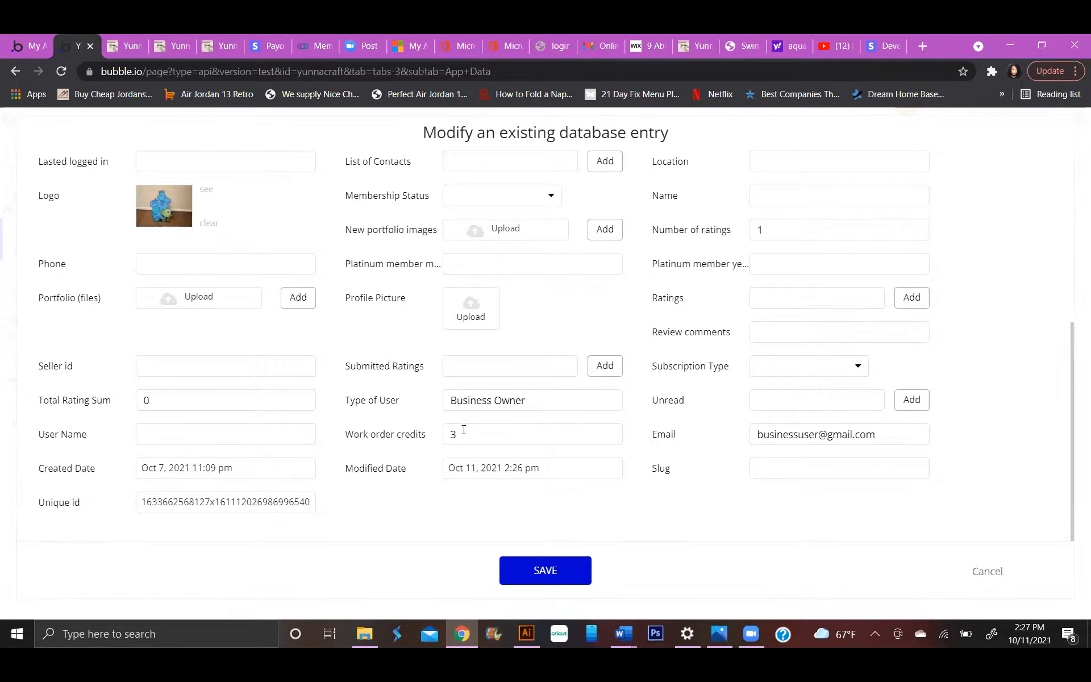
scroll(465, 434, "up", 5)
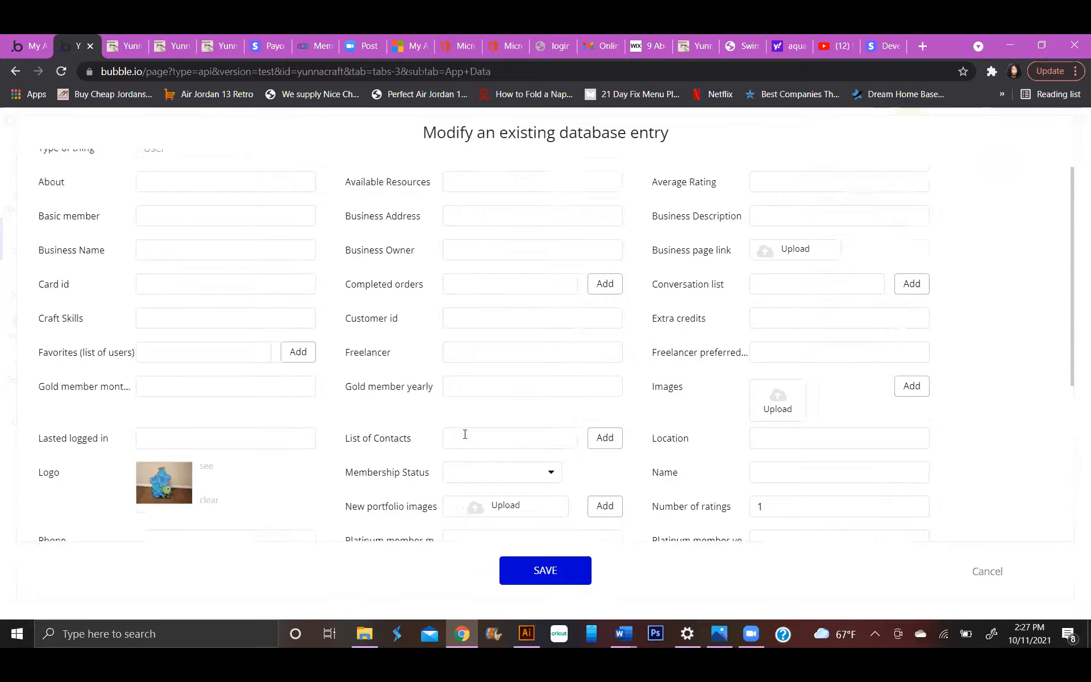
left_click(16, 71)
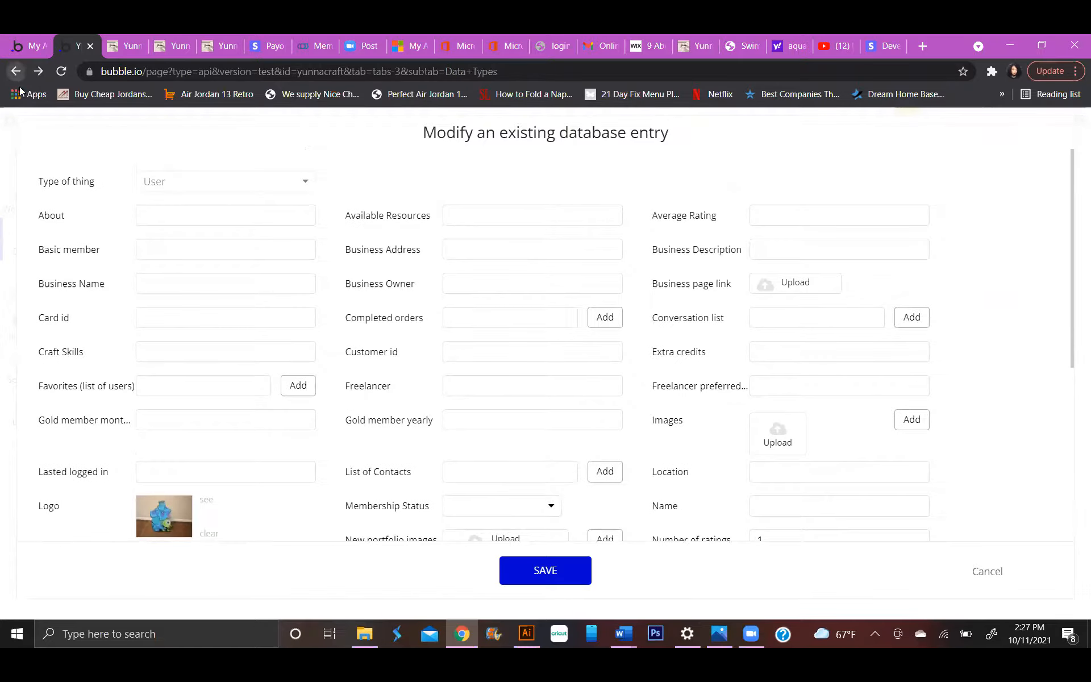
left_click(975, 570)
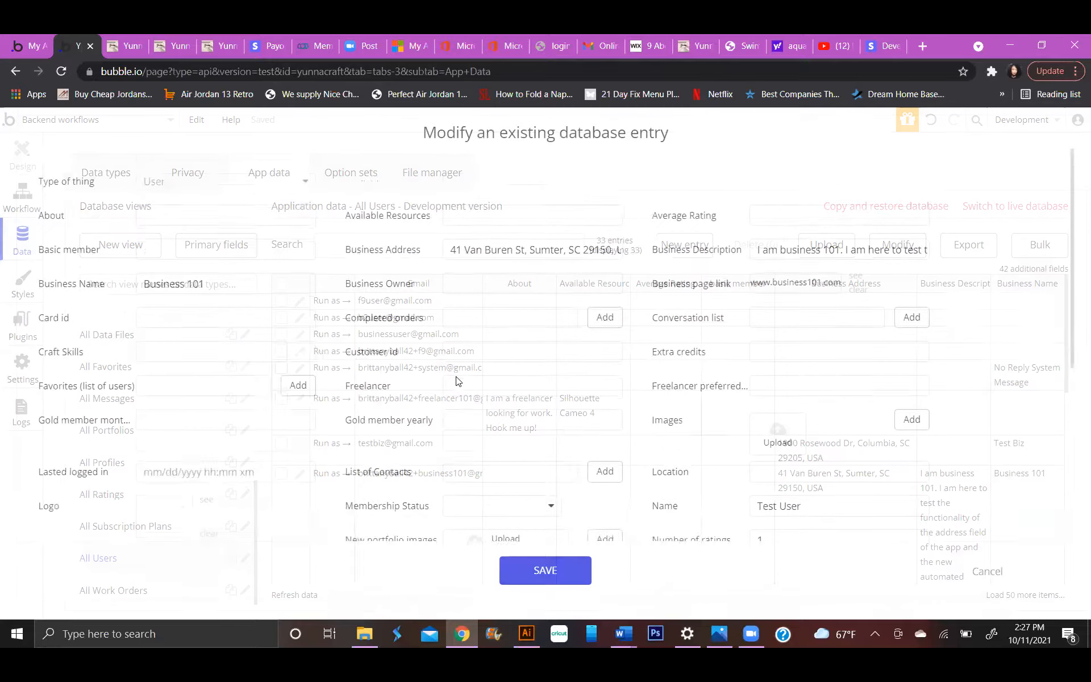
Set the Business 101 user's work order credits to 2 and save the entry.
scroll(459, 382, "down", 7)
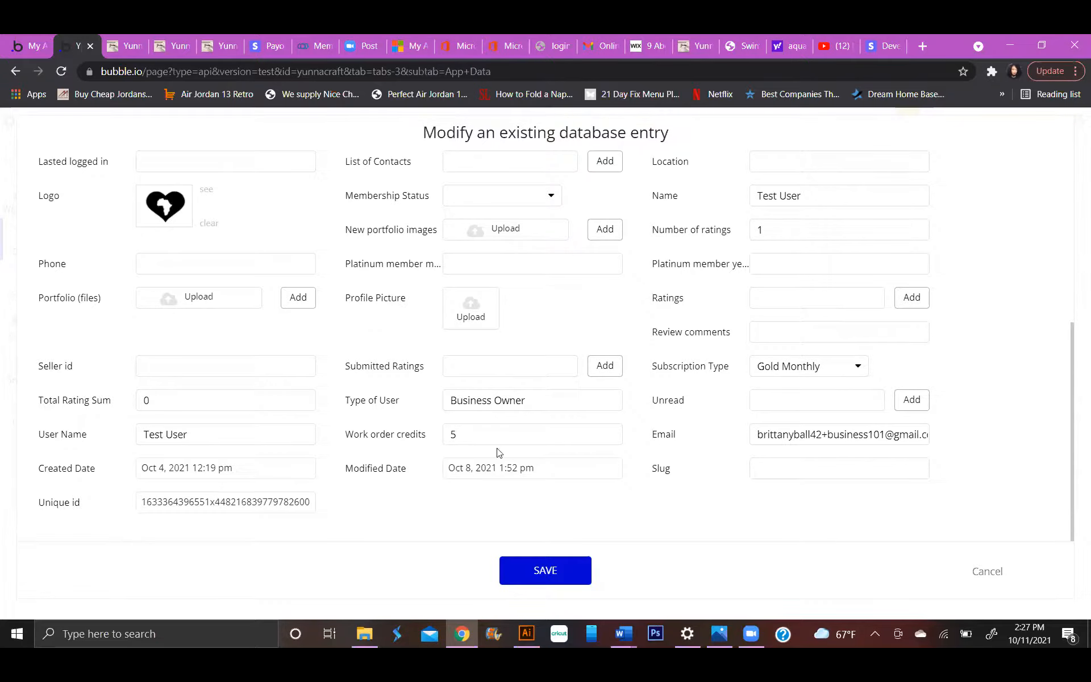
left_click(465, 435)
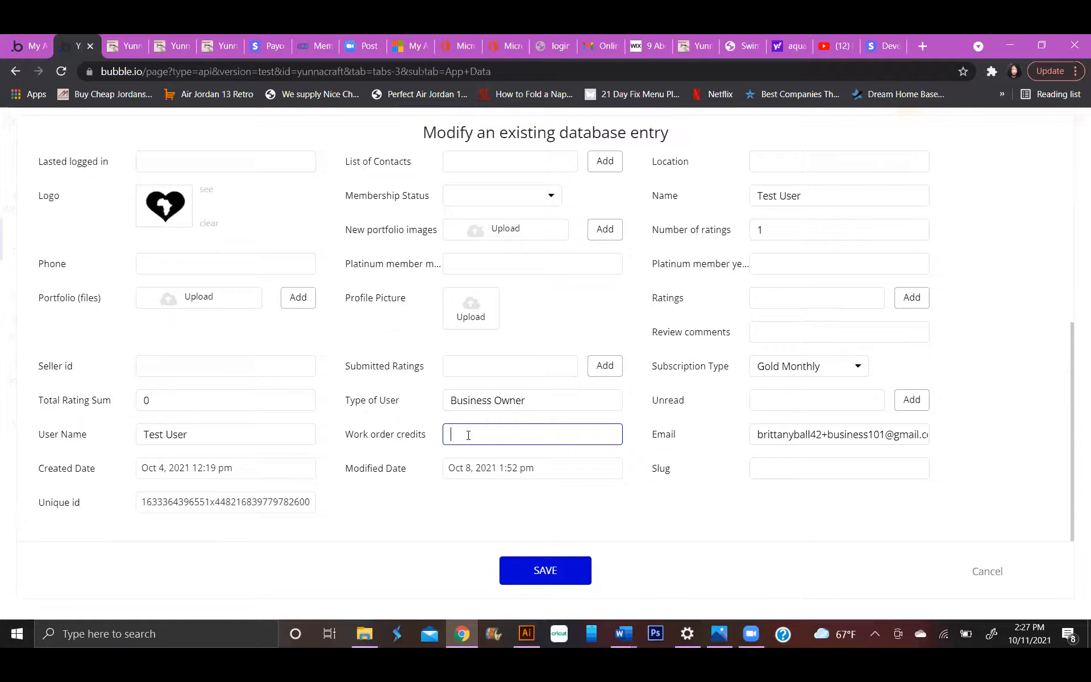
key("Return")
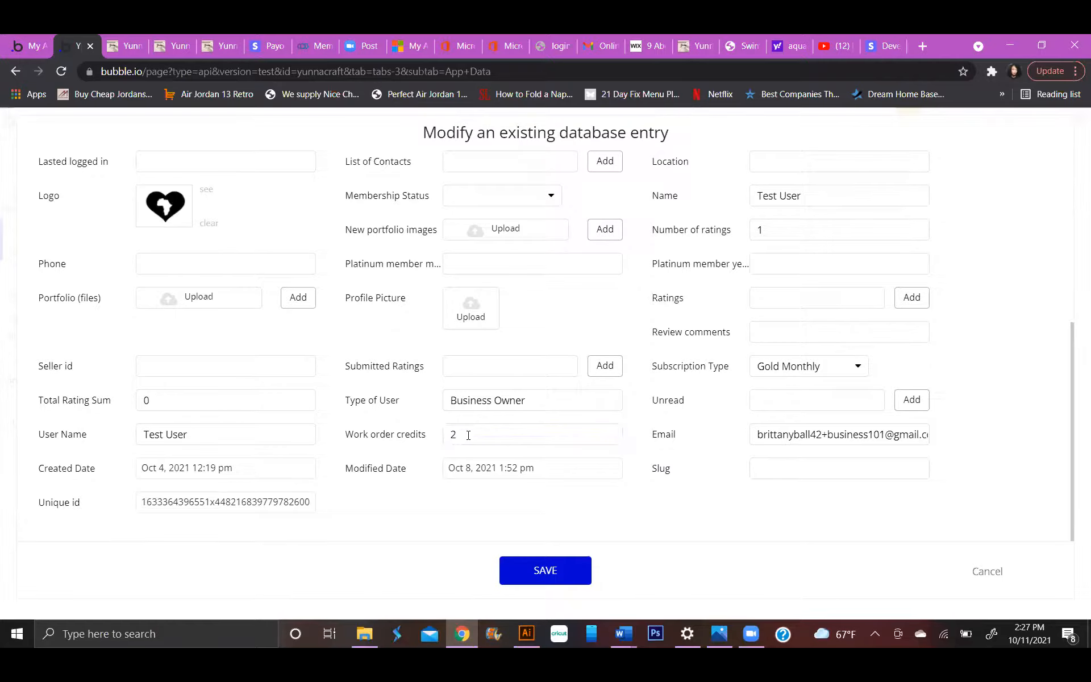
left_click(544, 563)
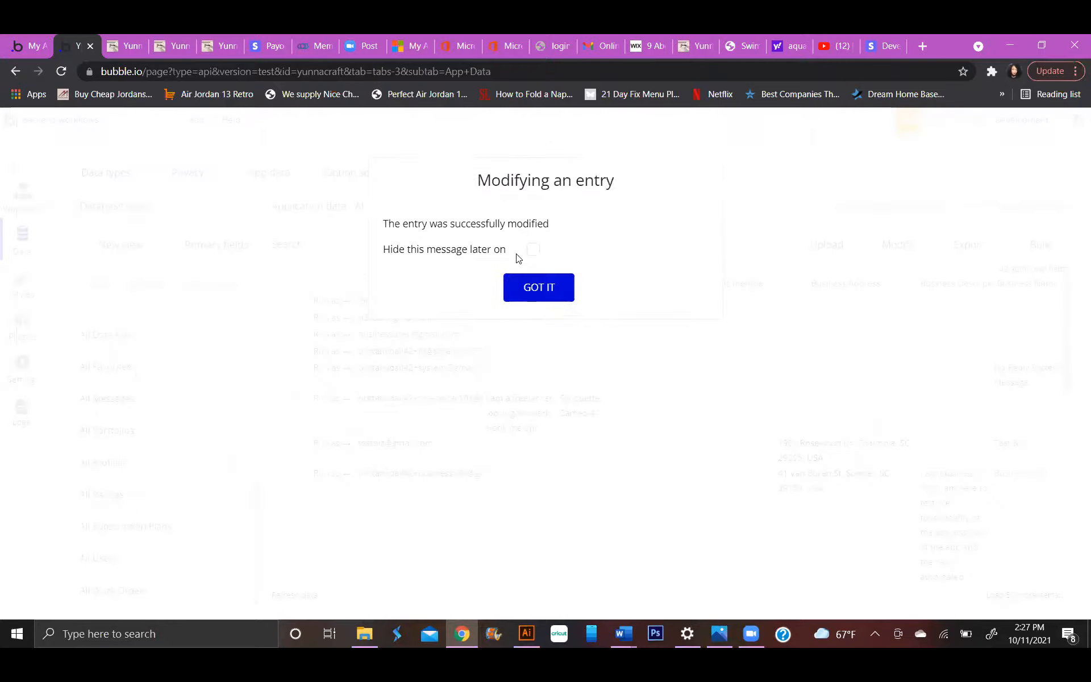
left_click(535, 288)
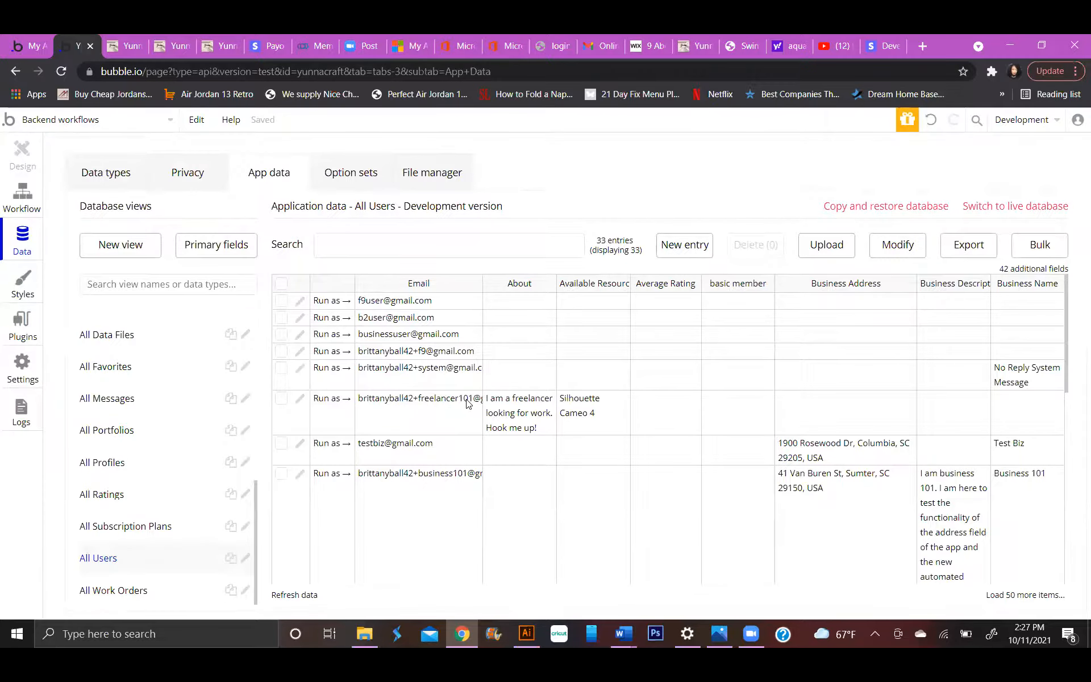
Run the test app as the Business 101 user and open the subscription plan section of the business owner settings.
left_click(341, 473)
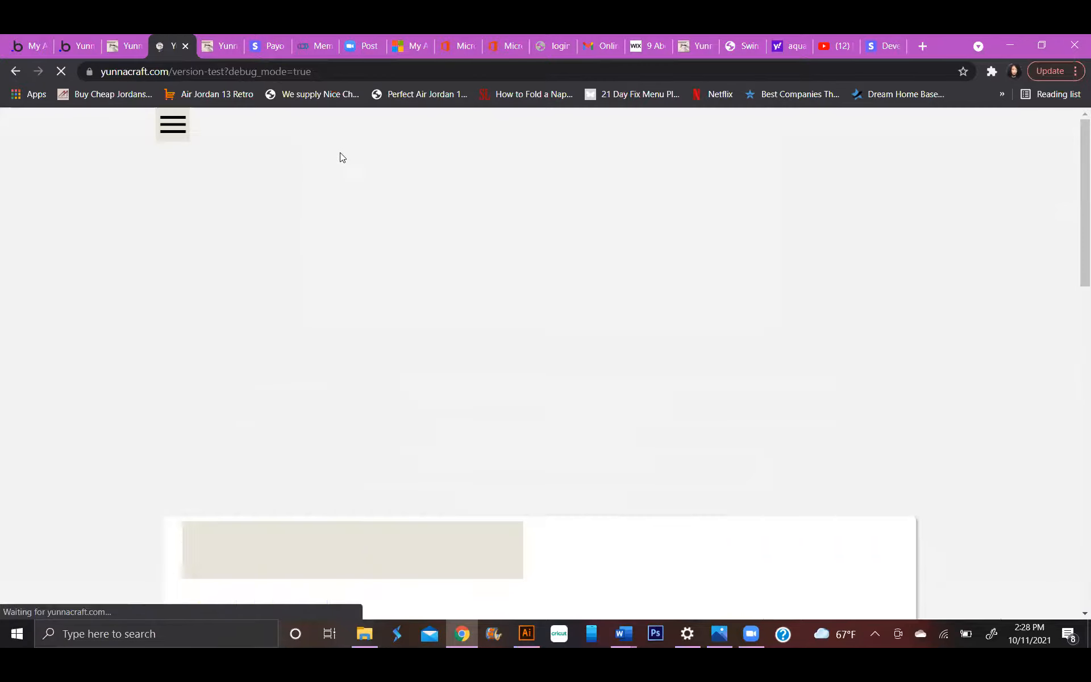
left_click(173, 122)
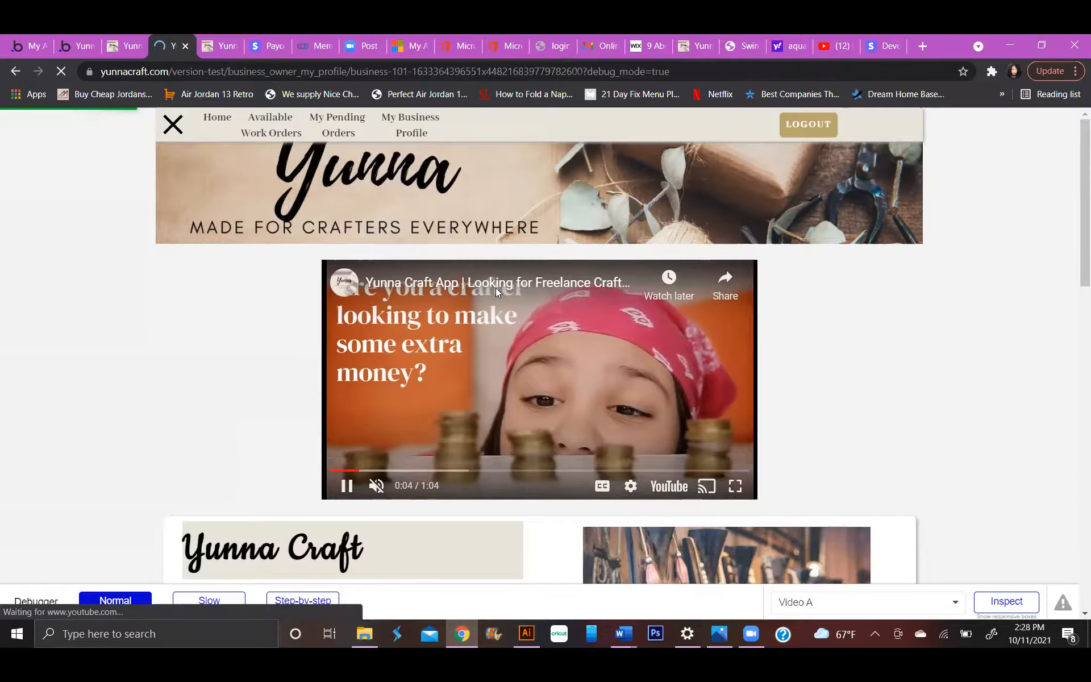
scroll(501, 264, "down", 3)
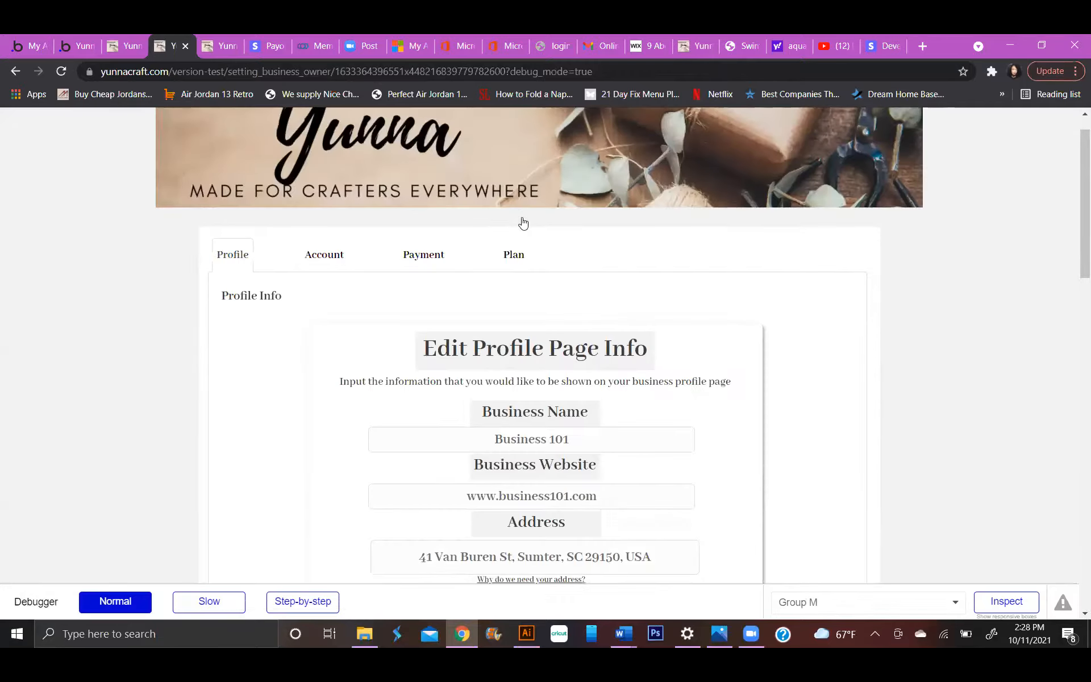
scroll(523, 221, "down", 1)
left_click(518, 221)
scroll(539, 239, "down", 4)
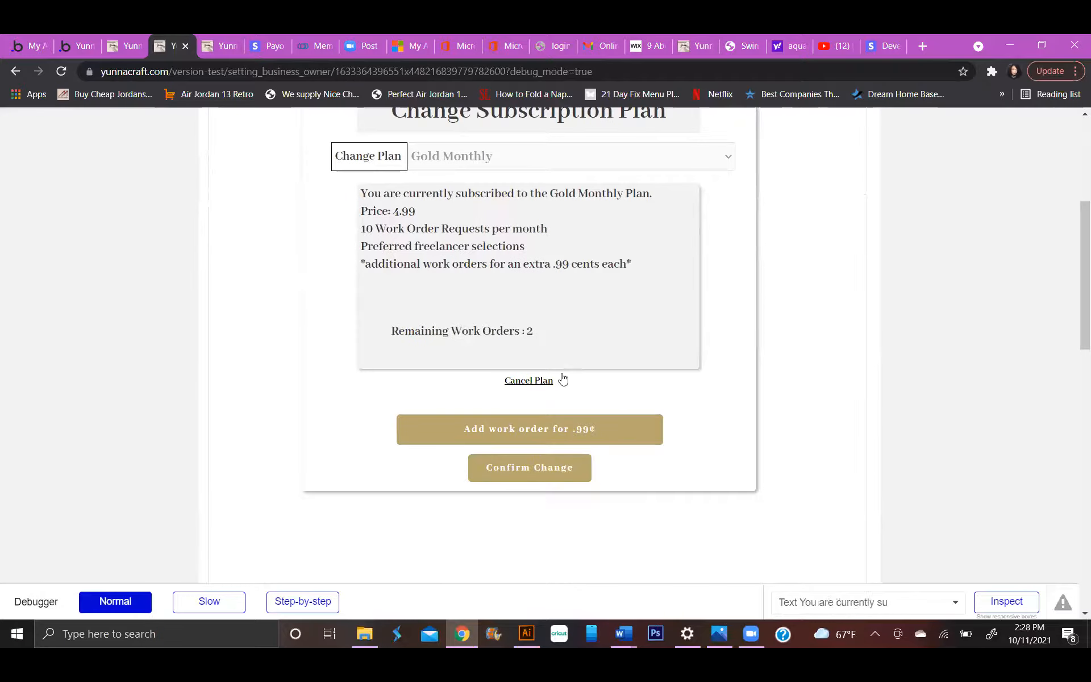
Purchase one additional work order for $0.99 and acknowledge the charge notice.
left_click(524, 430)
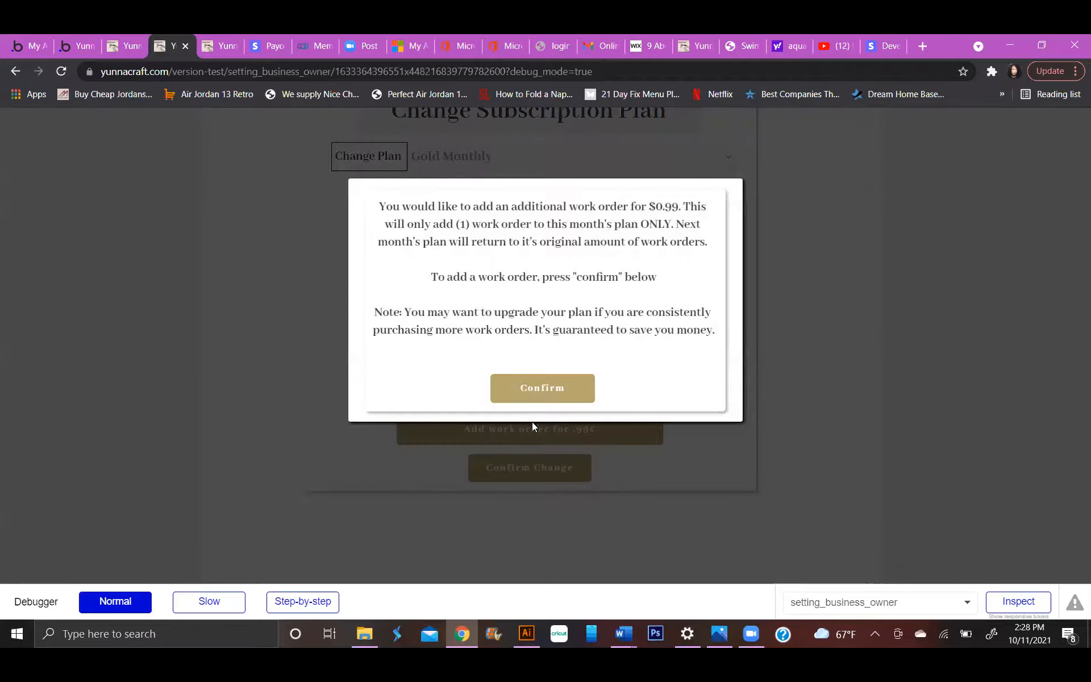
left_click(514, 389)
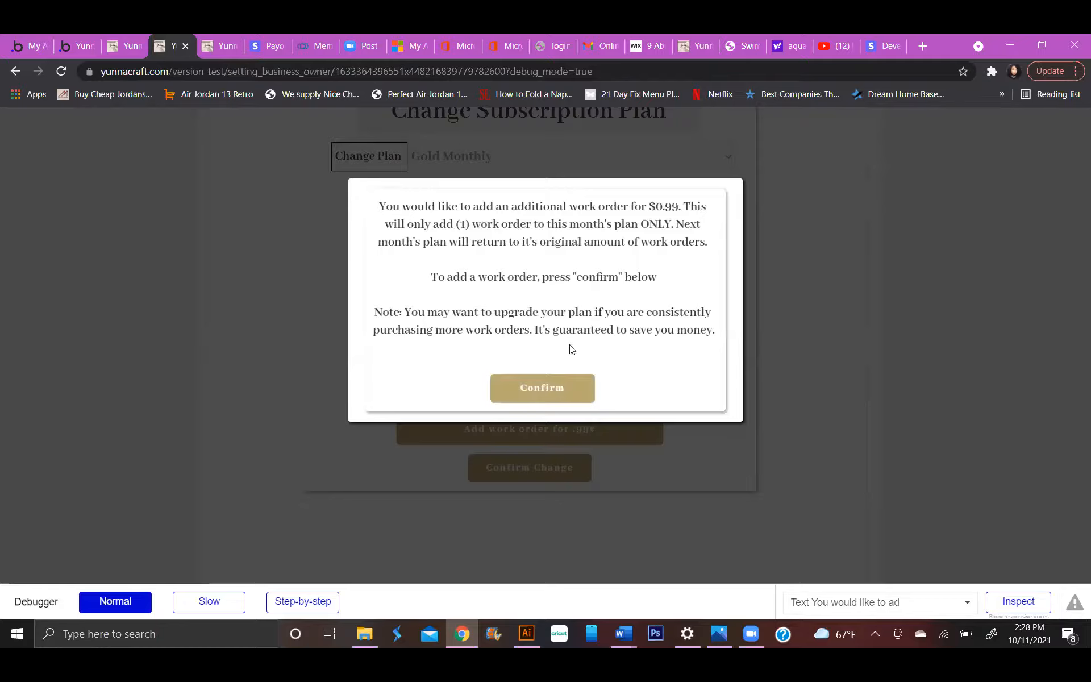
left_click(551, 390)
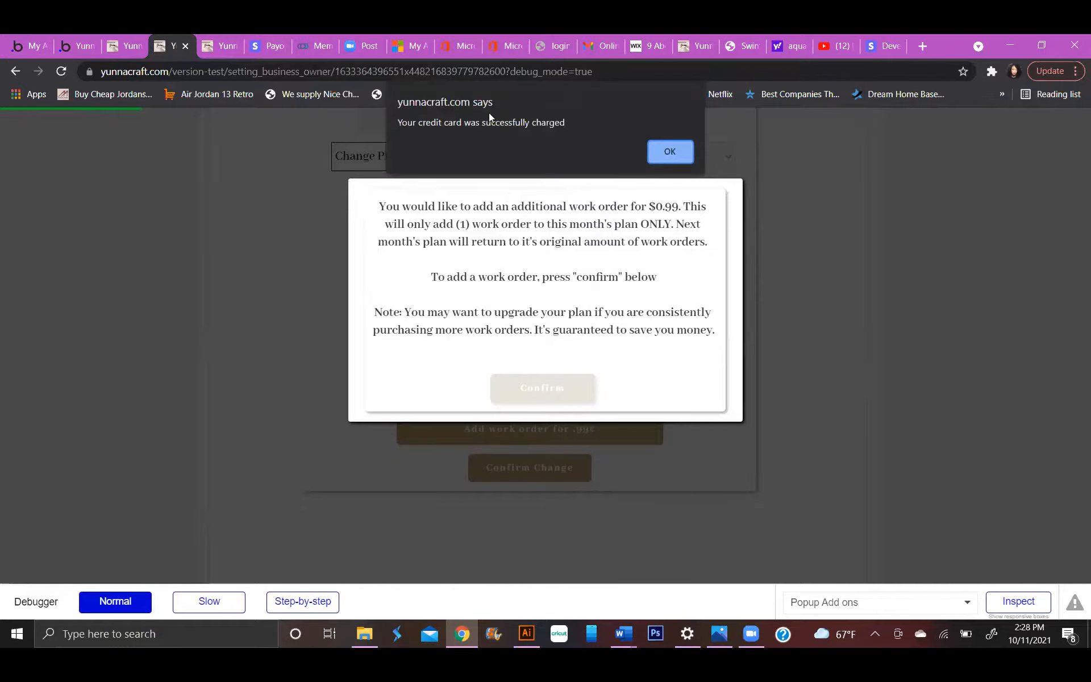
left_click(670, 152)
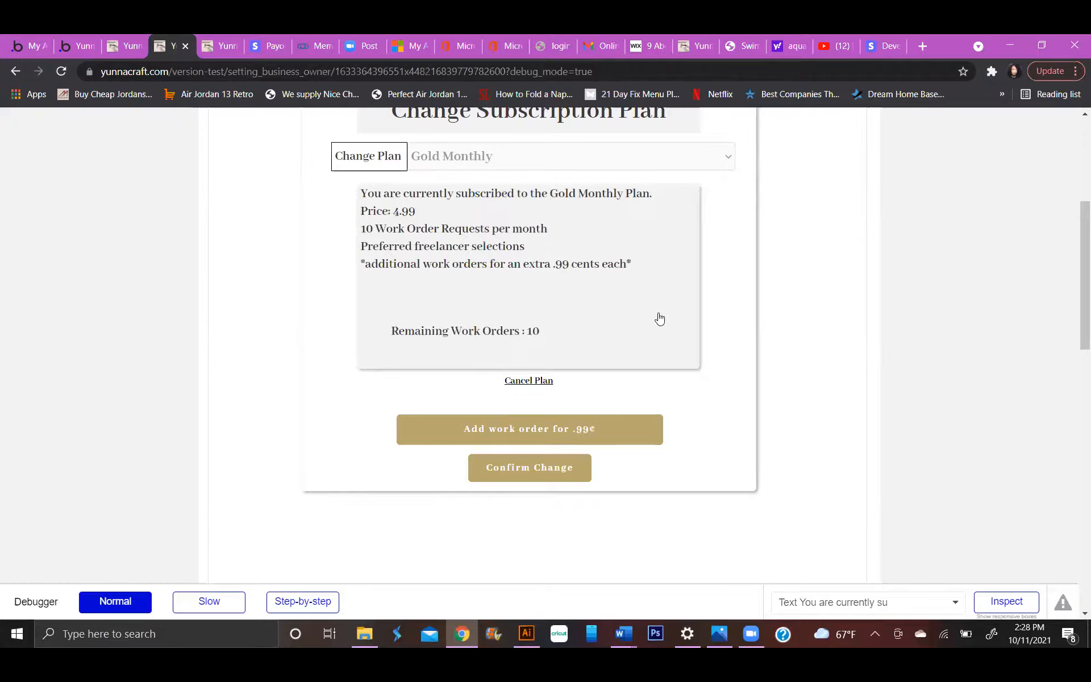
left_click(611, 433)
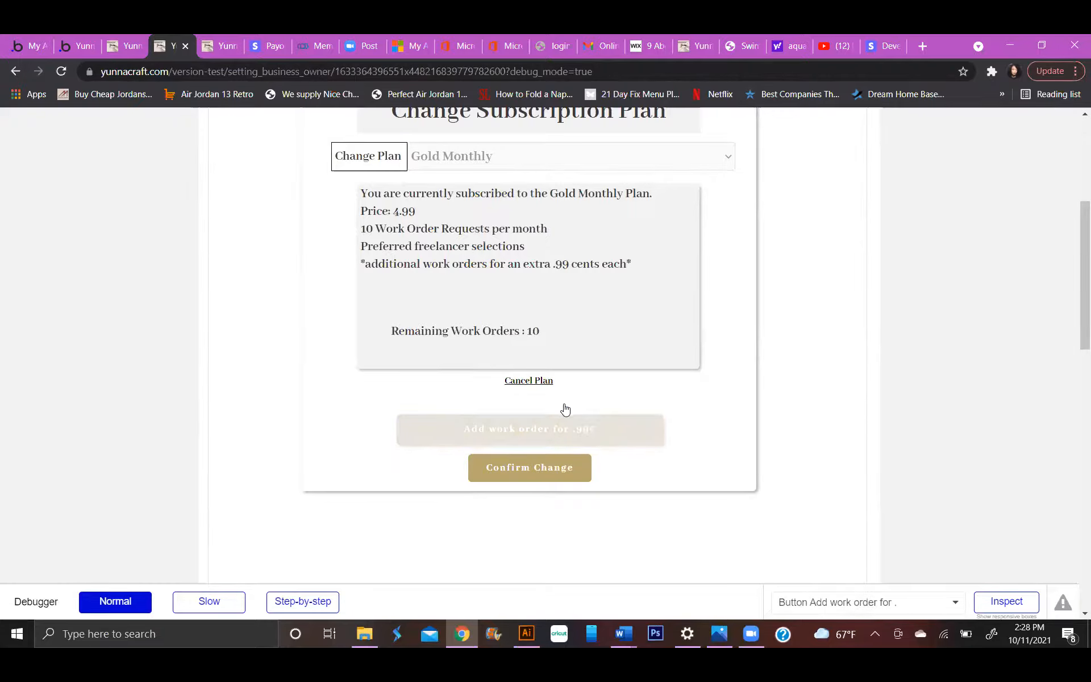
left_click(615, 441)
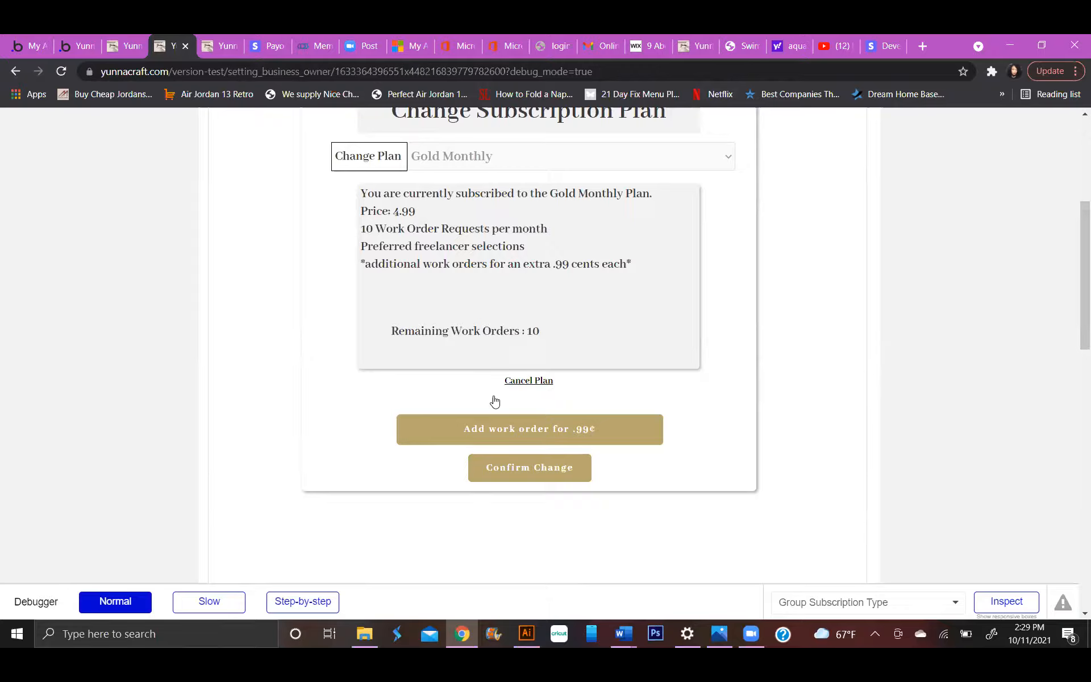
left_click(506, 396)
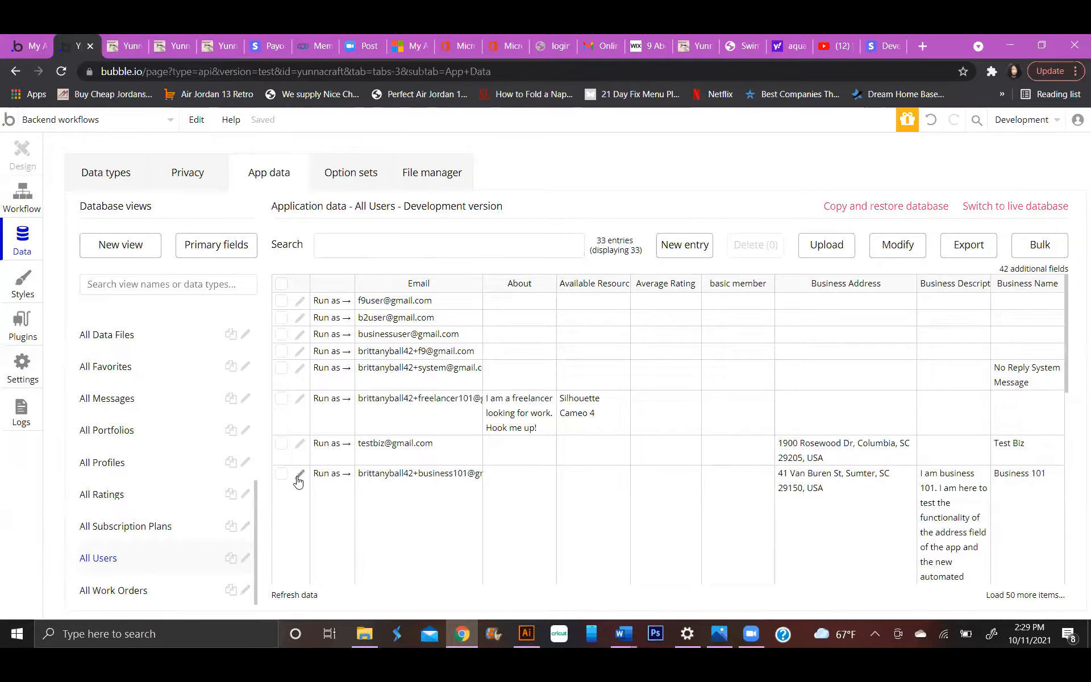
Check the Business 101 user's work order credits in the Bubble database and switch to the Stripe webhook page.
scroll(432, 432, "down", 5)
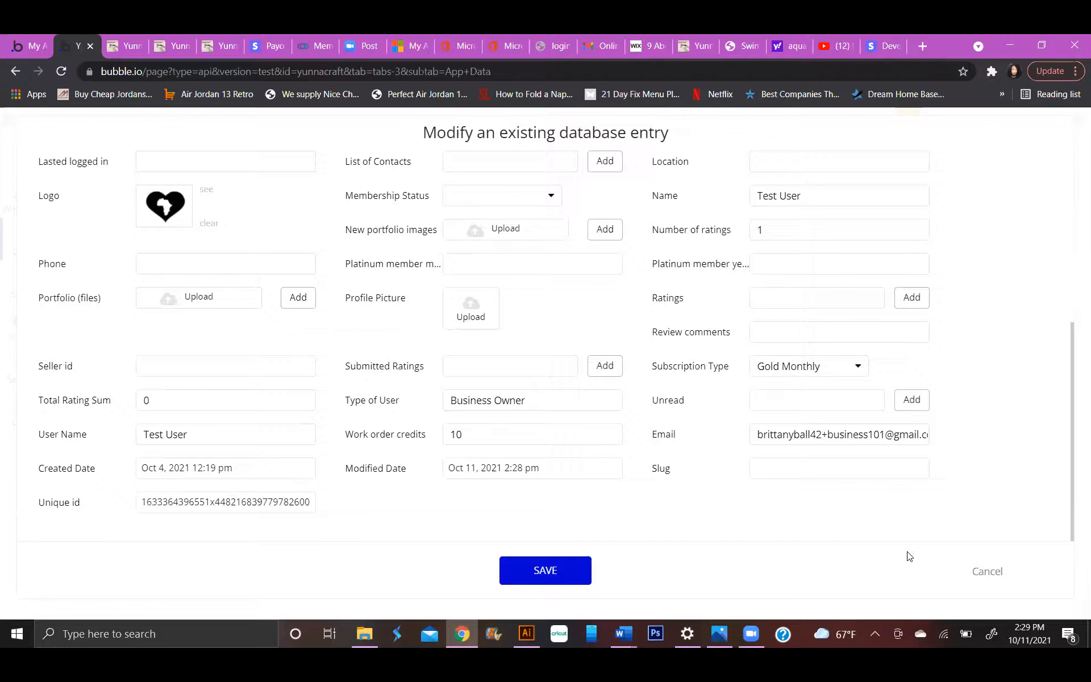
left_click(988, 571)
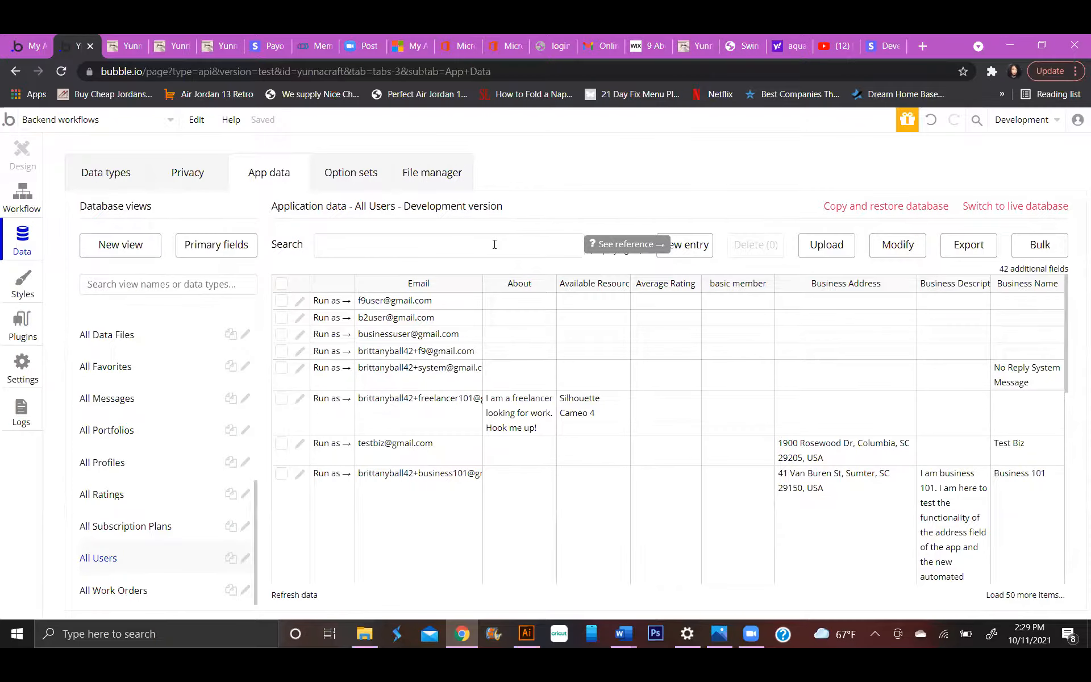
left_click(878, 41)
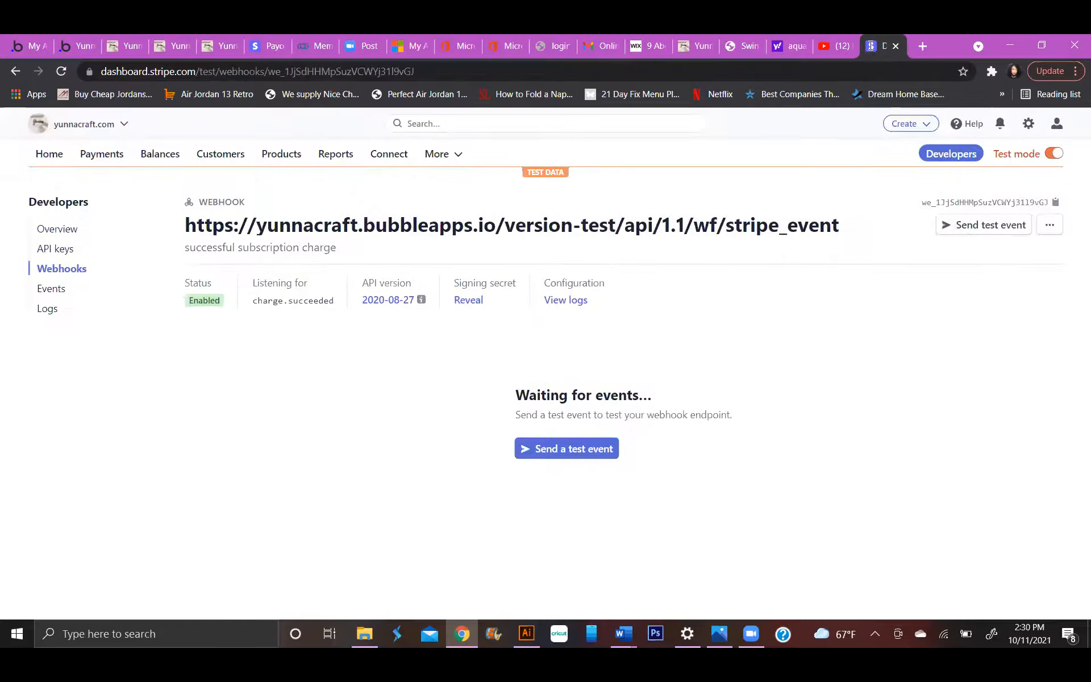
Find the developer webhooks section in Stripe and open the stripe_event endpoint to examine its delivered events.
left_click(235, 158)
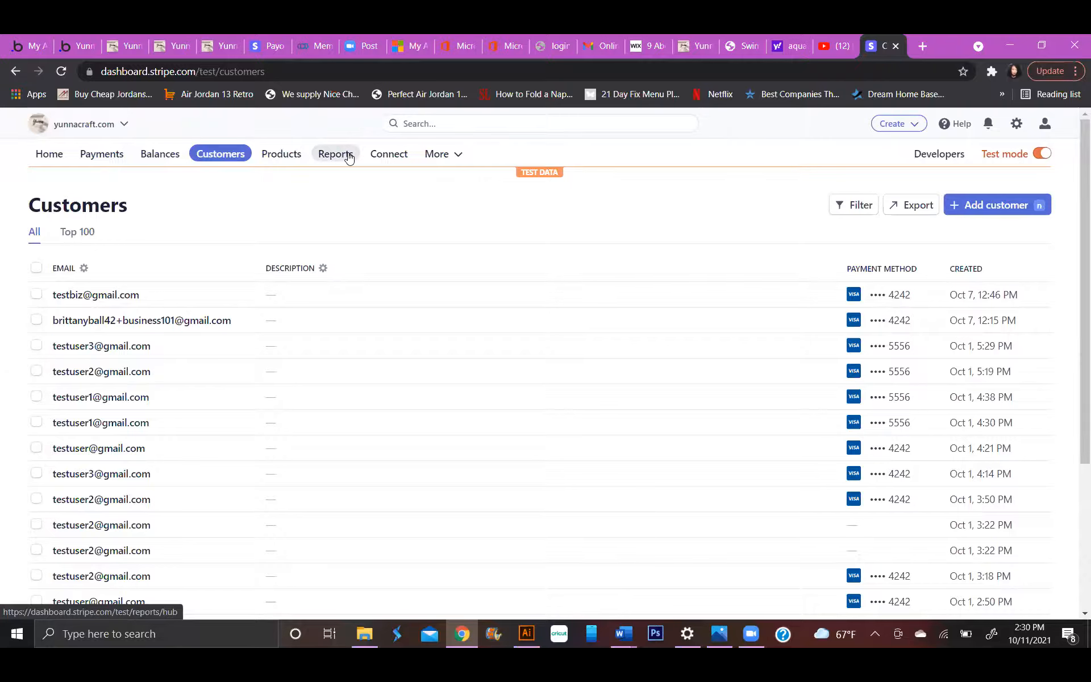
left_click(422, 125)
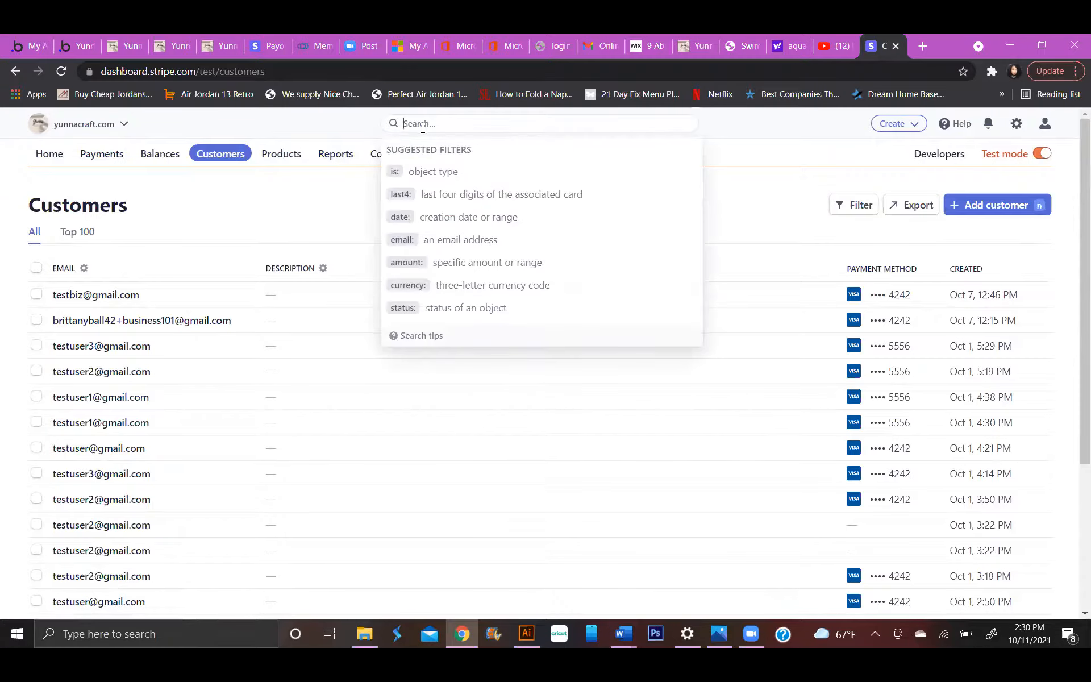
type("developers")
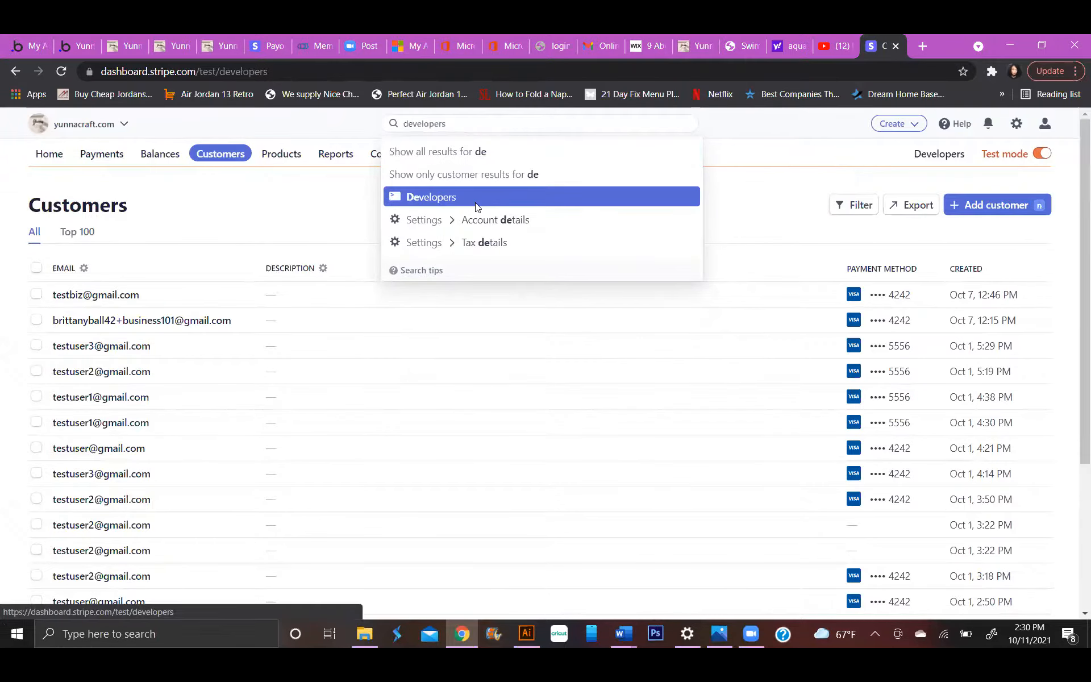
left_click(472, 202)
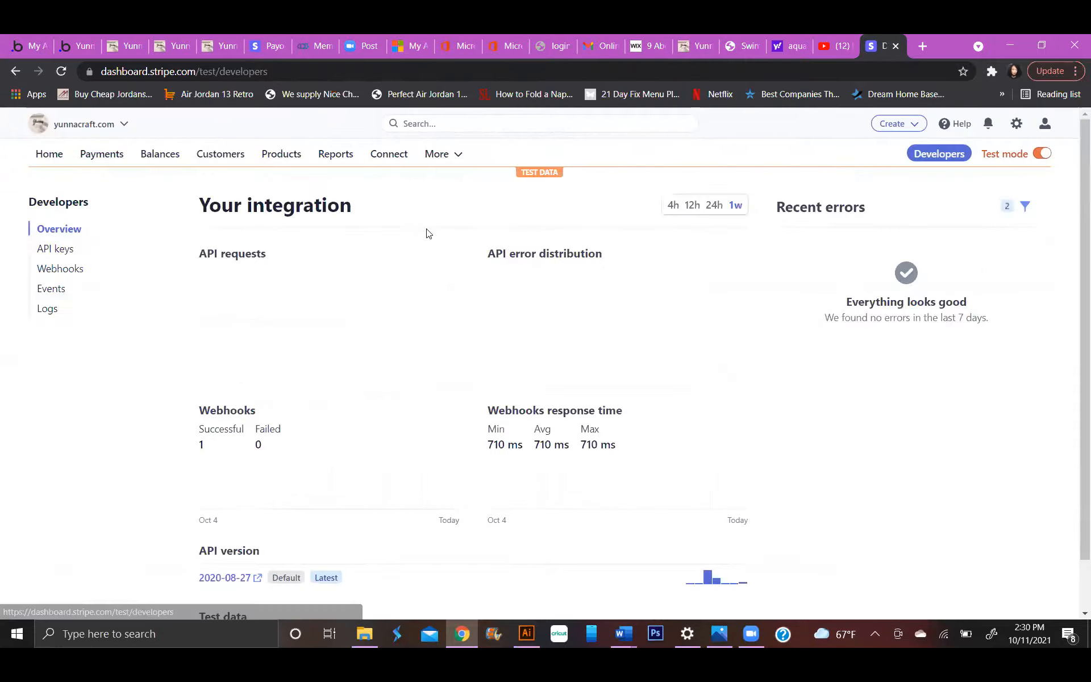
left_click(62, 269)
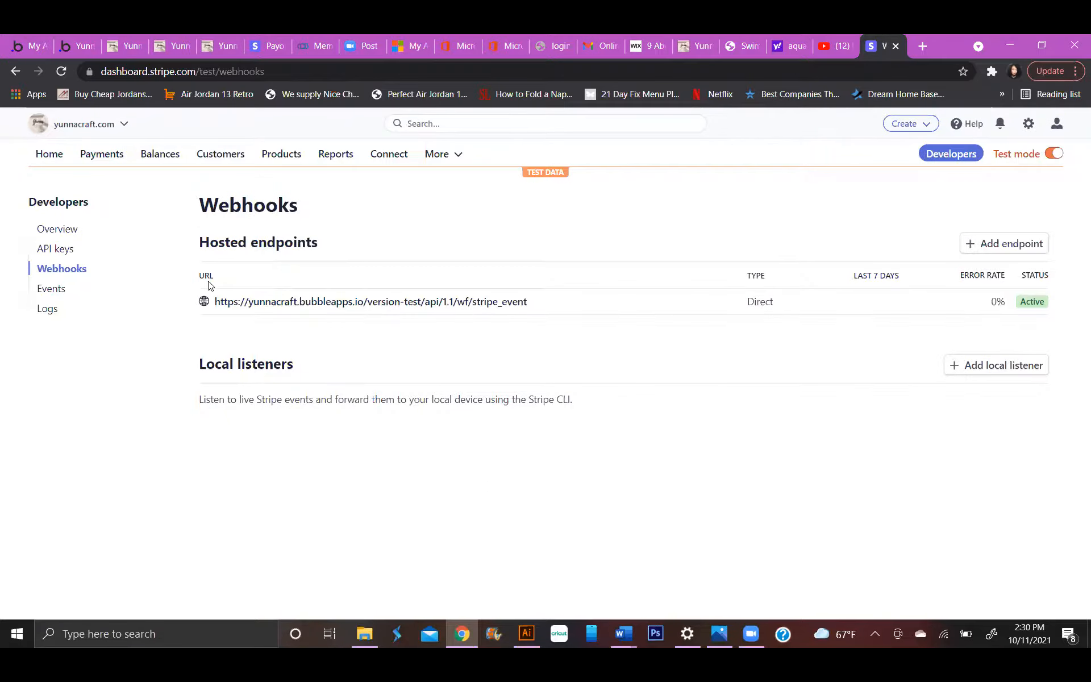
left_click(271, 309)
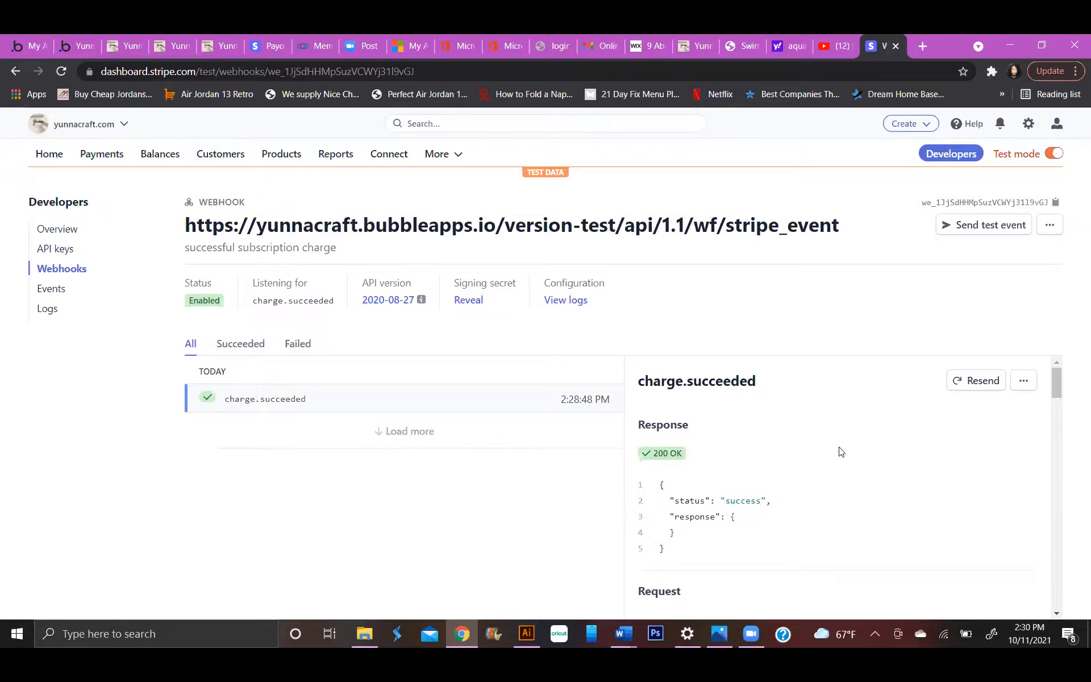
Add the subscription_schedule.completed event to the stripe_event webhook endpoint and update the endpoint.
left_click(1045, 225)
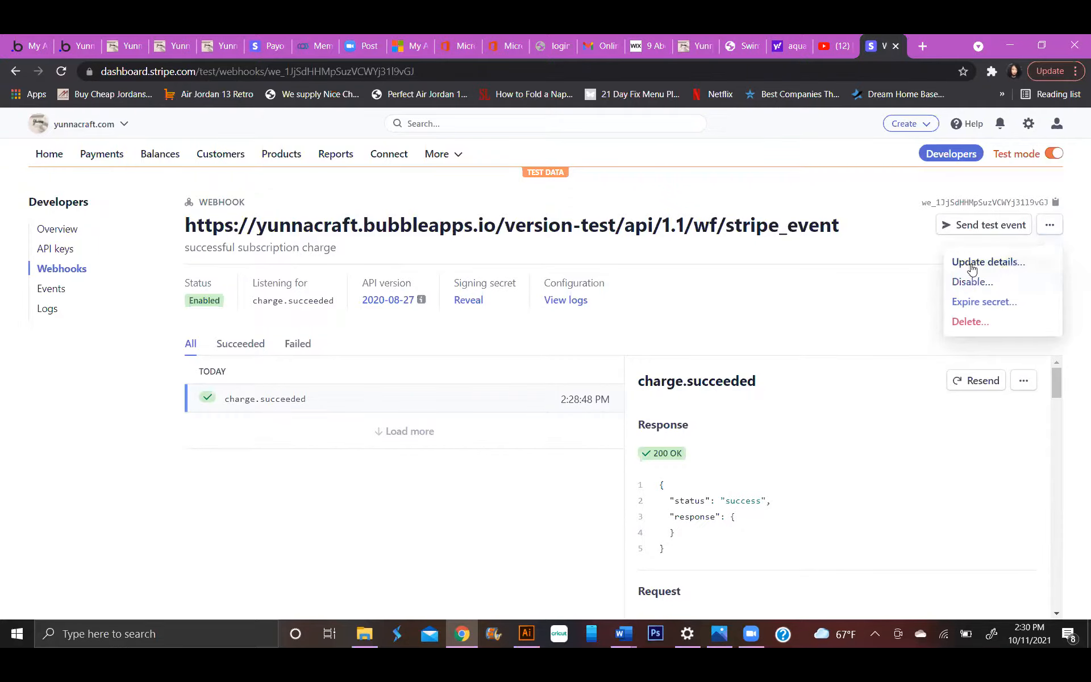
left_click(971, 264)
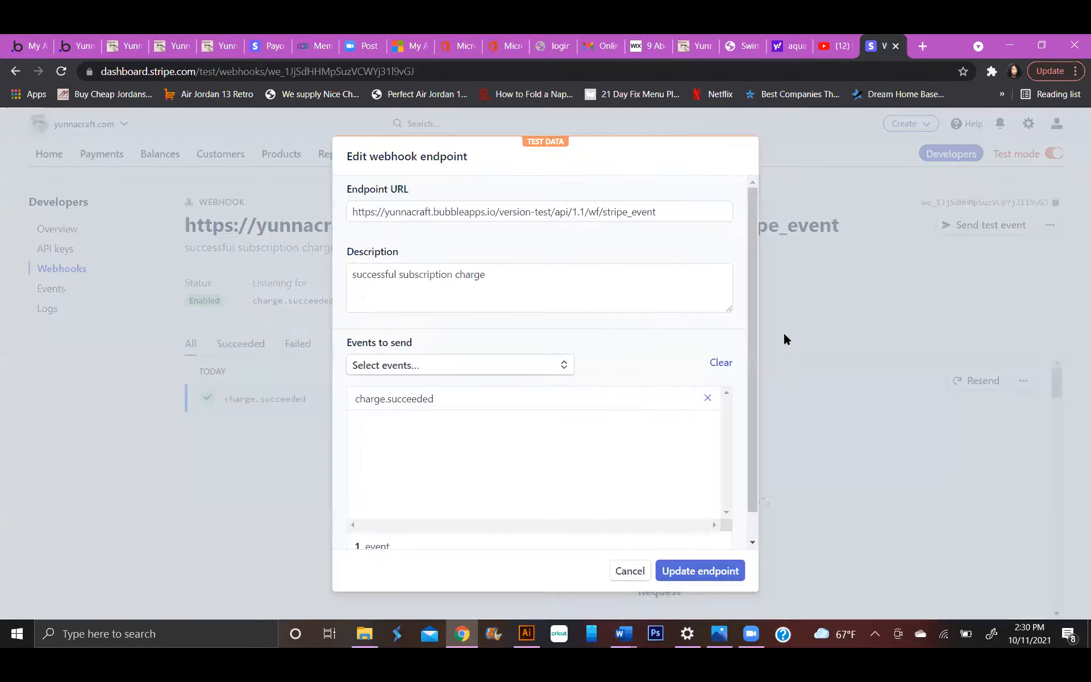
scroll(598, 479, "down", 1)
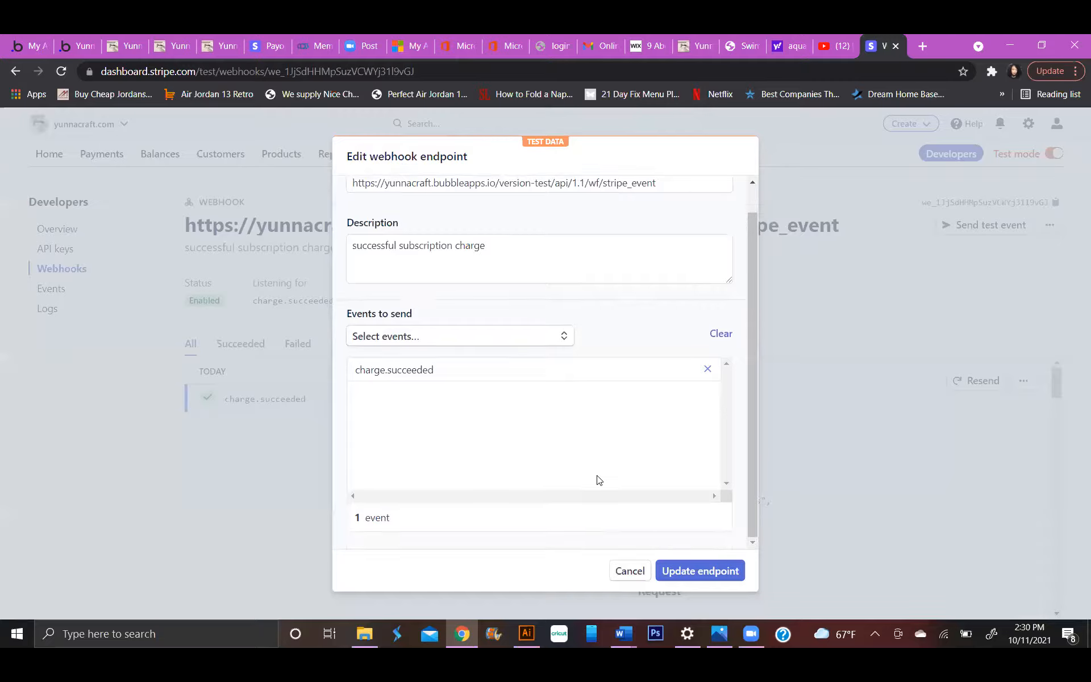
left_click(565, 341)
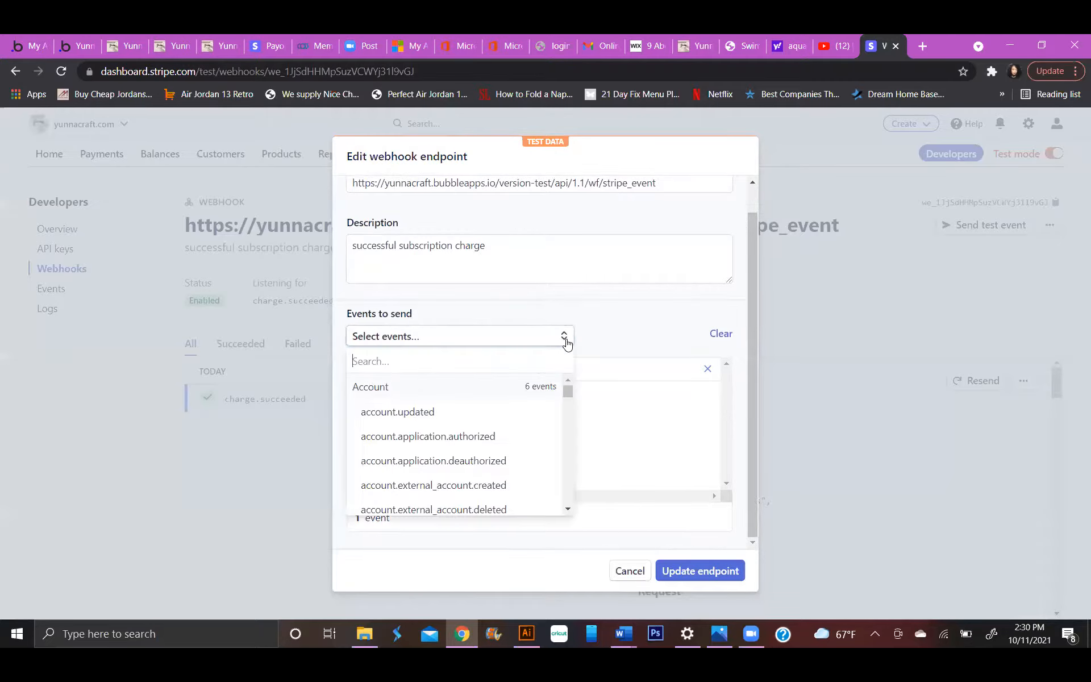
scroll(530, 441, "down", 2)
scroll(528, 434, "up", 2)
scroll(440, 452, "down", 1)
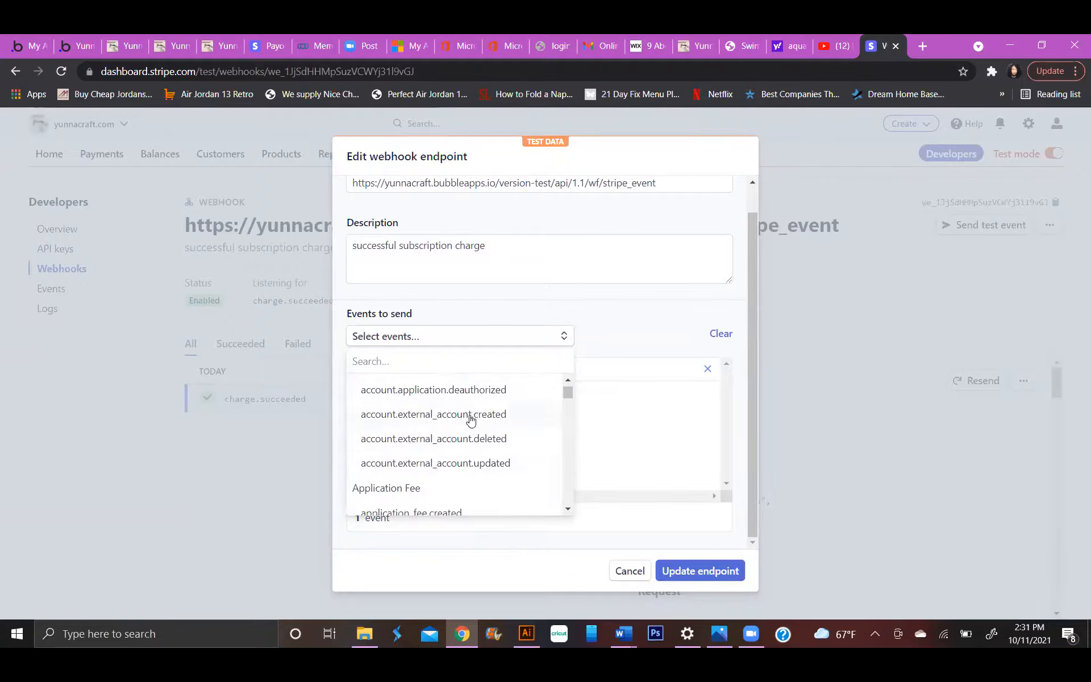
scroll(455, 452, "down", 1)
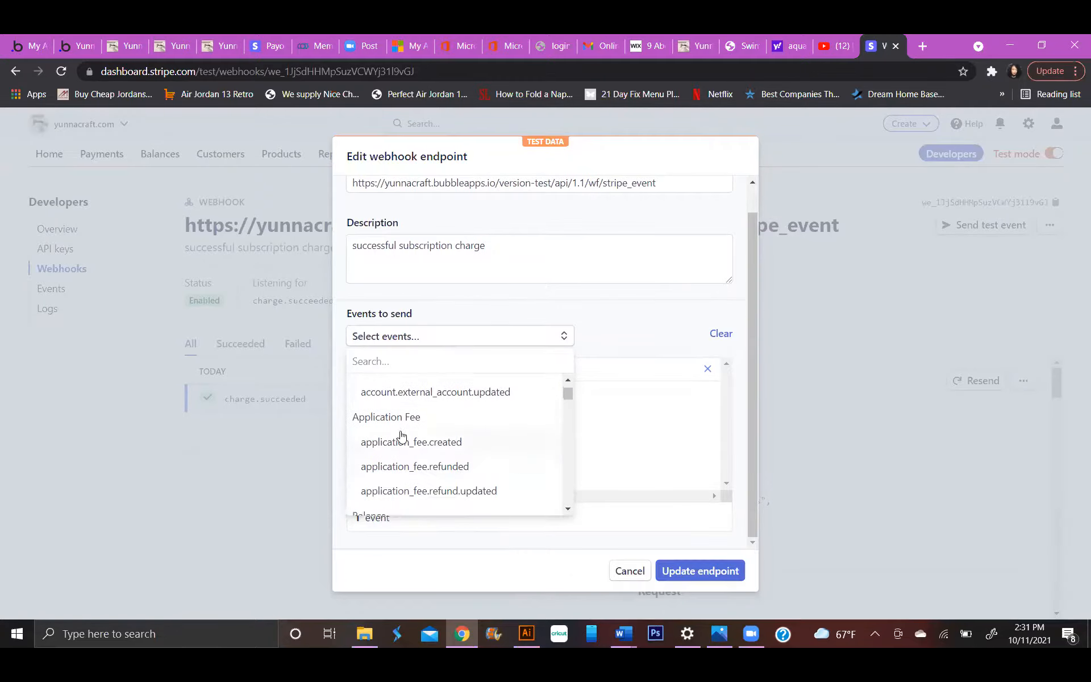
scroll(434, 461, "down", 1)
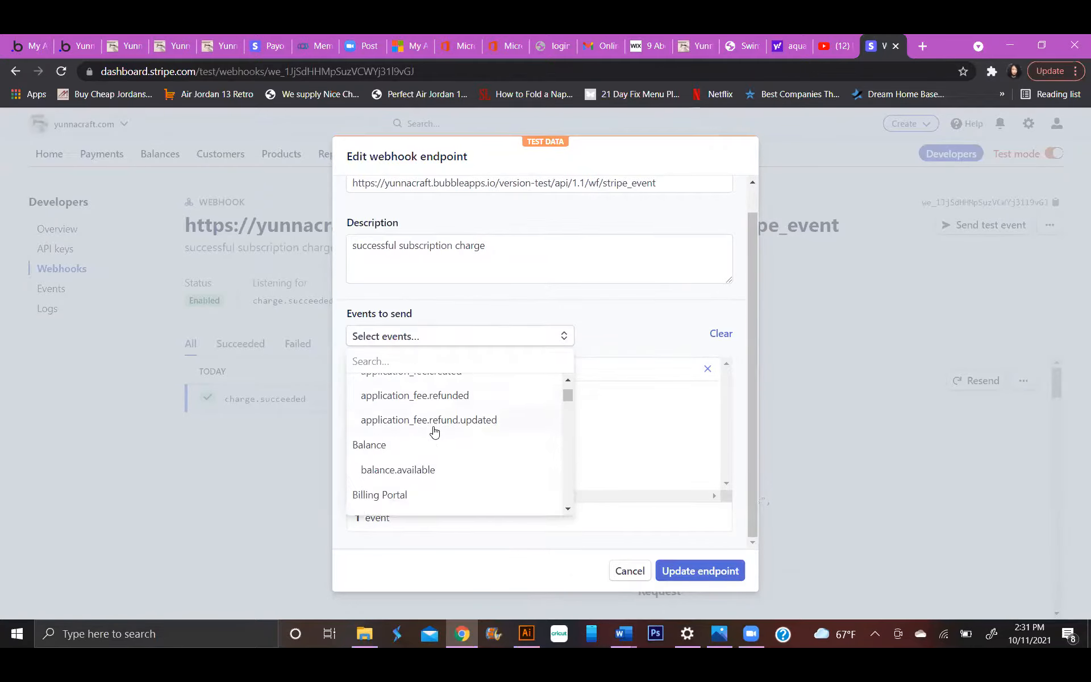
scroll(411, 457, "down", 1)
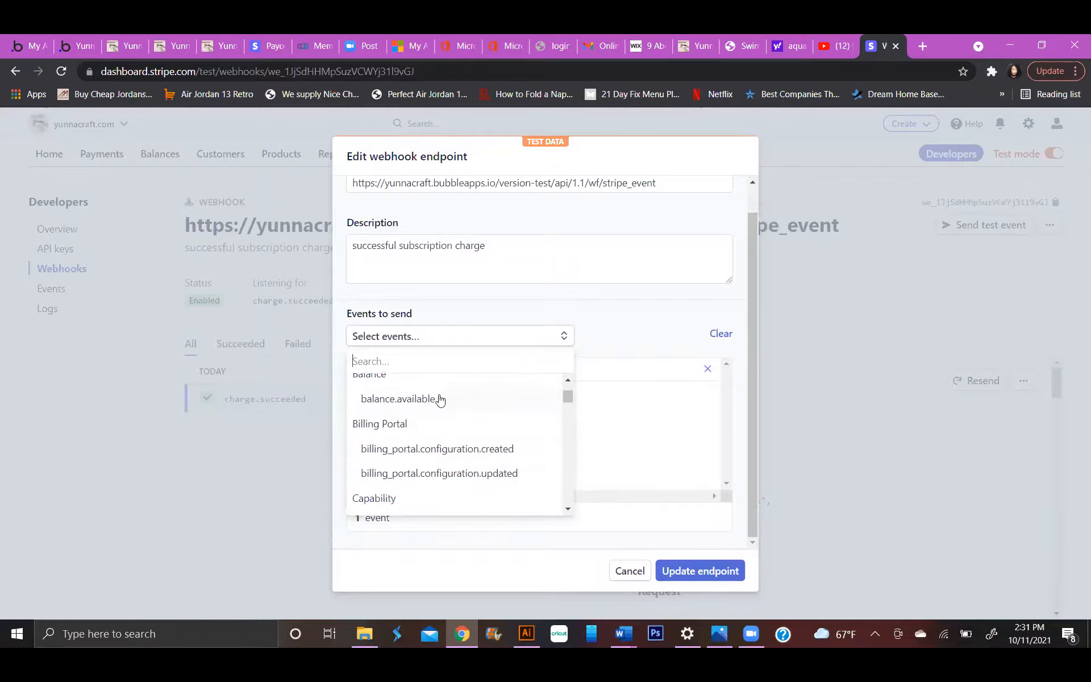
type("sub")
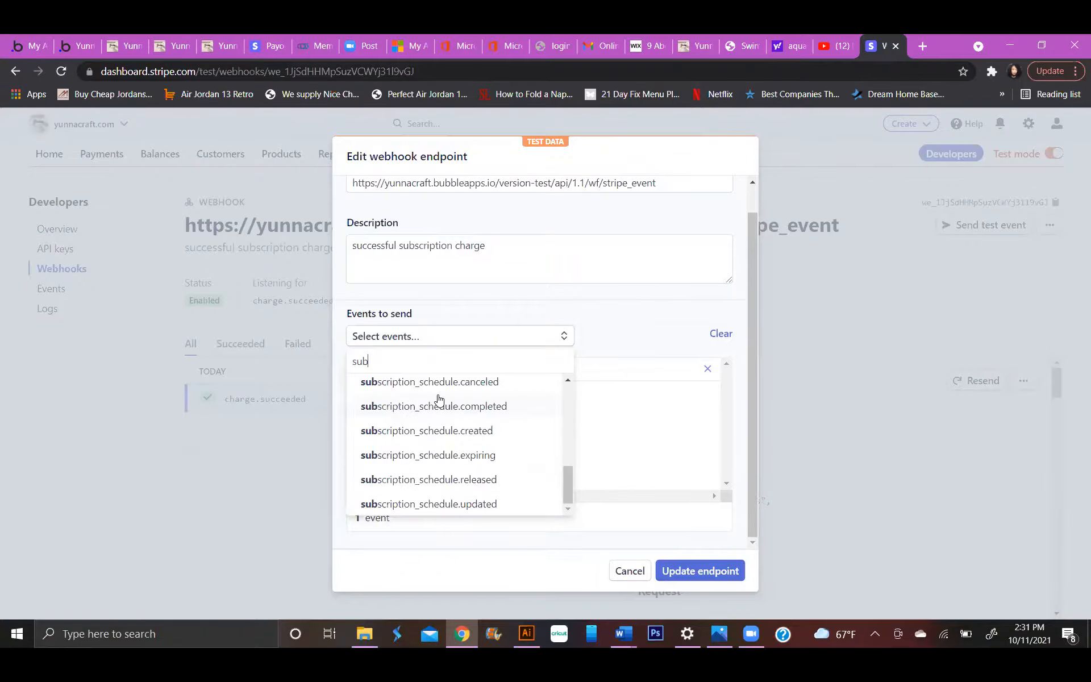
scroll(436, 398, "up", 1)
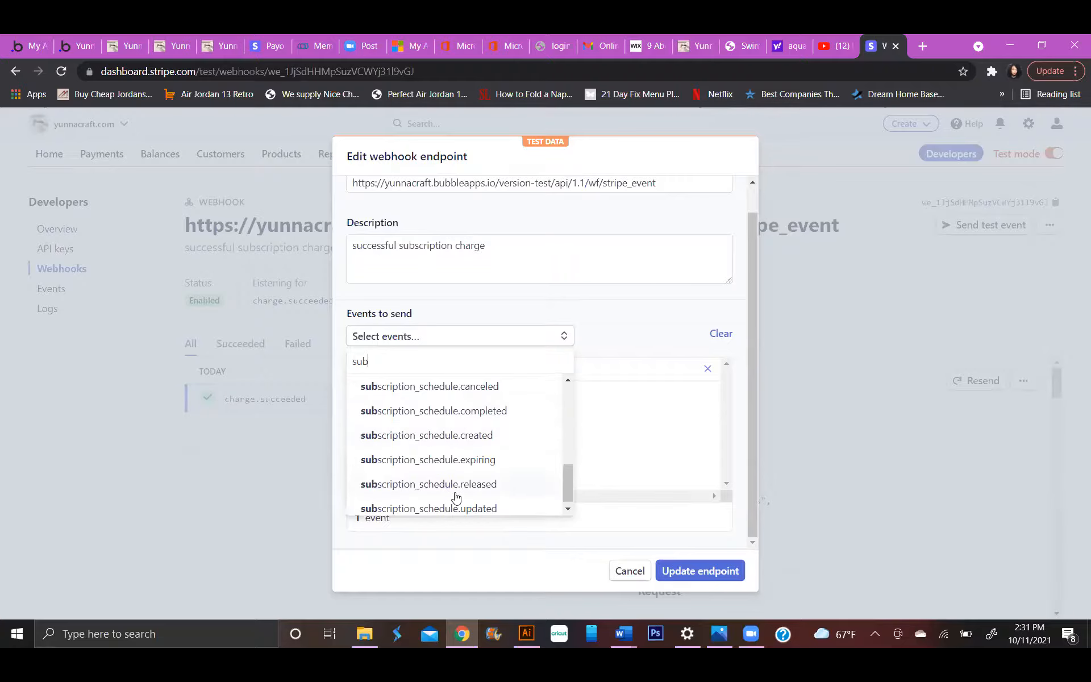
scroll(454, 497, "down", 1)
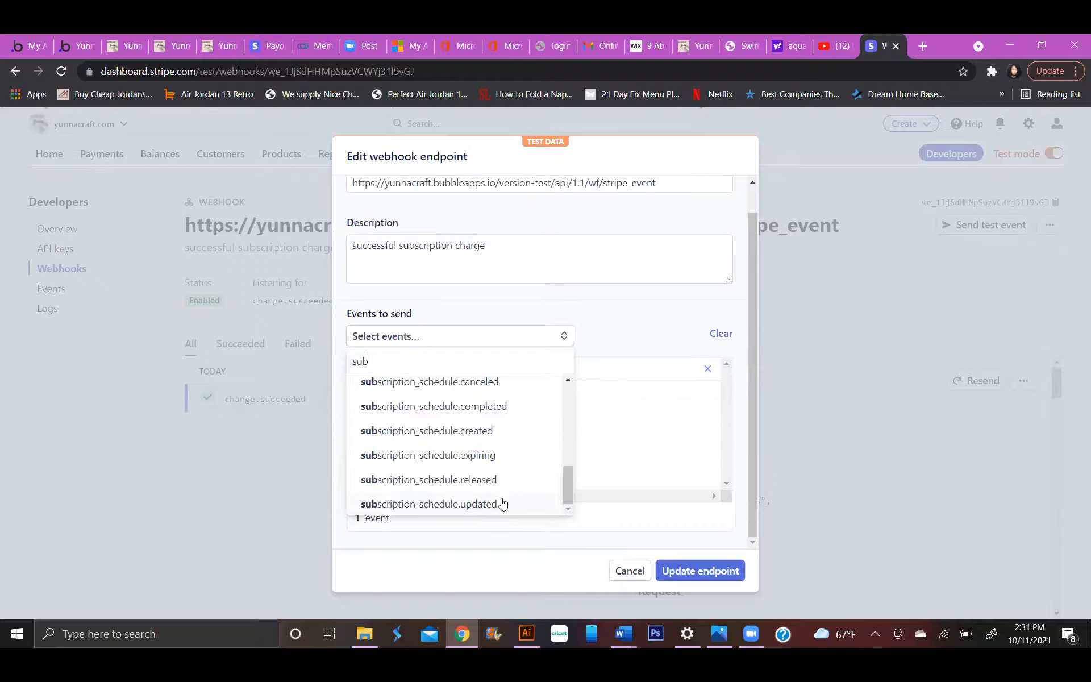
left_click(501, 407)
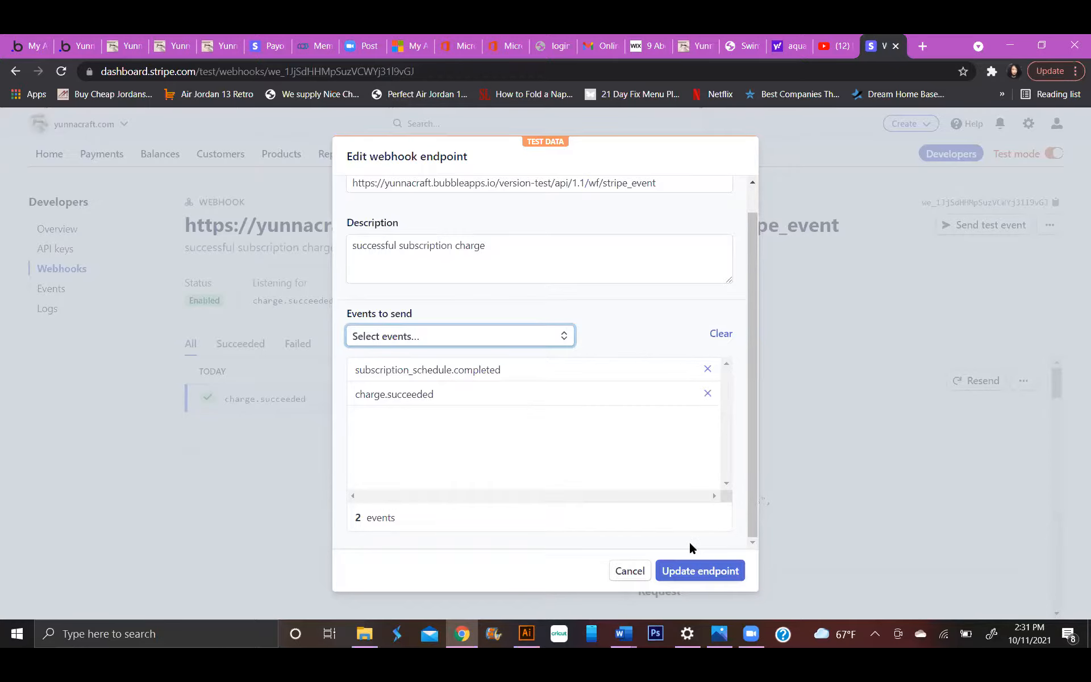
left_click(689, 560)
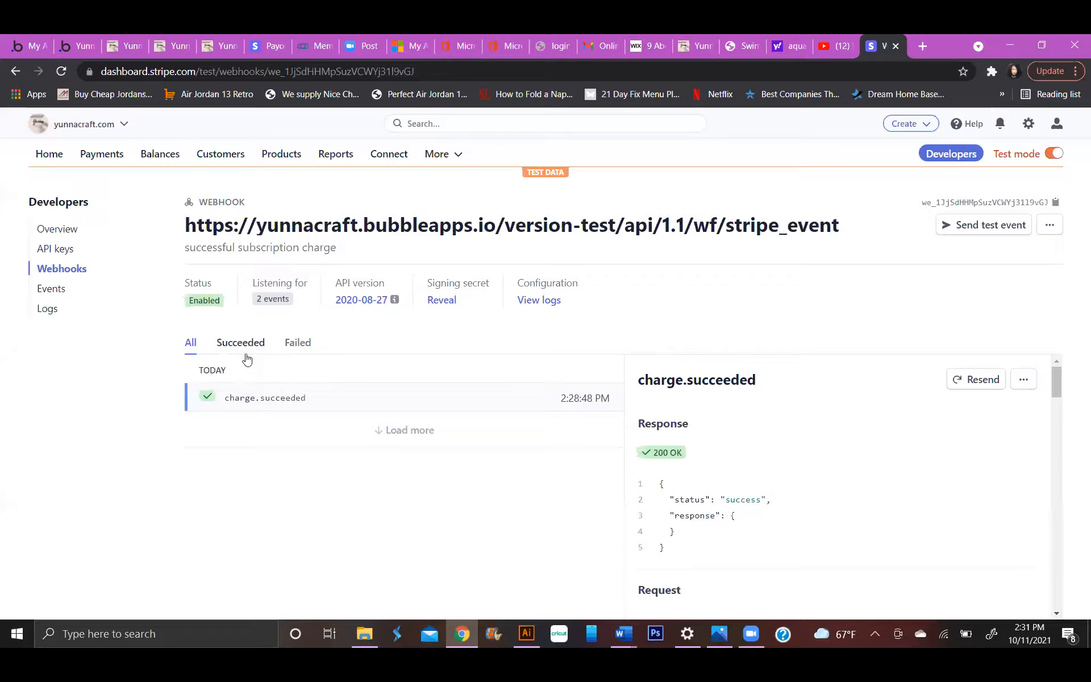
Remove the subscription_schedule.completed event from the stripe_event webhook endpoint and update the endpoint.
mouse_move(271, 299)
left_click(1049, 224)
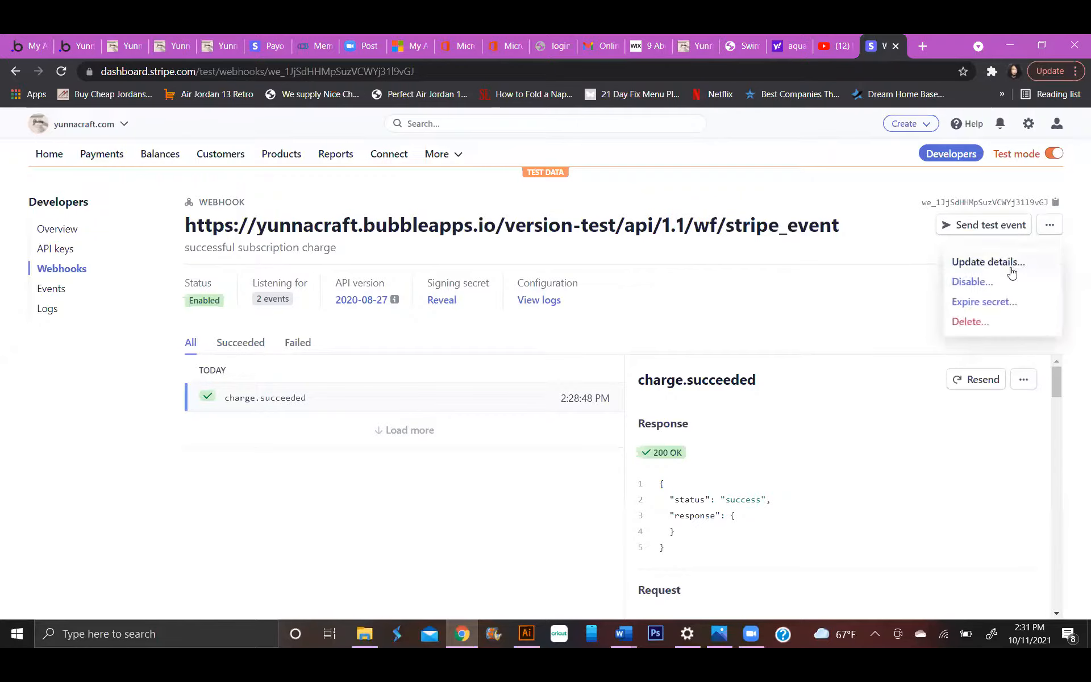
left_click(1011, 271)
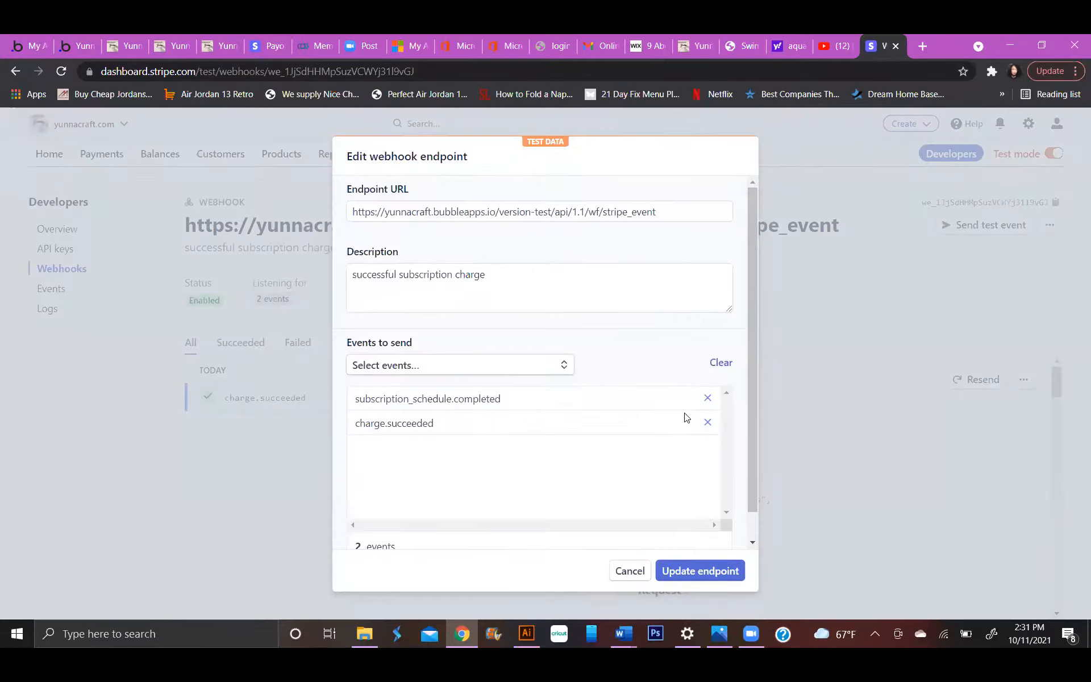
left_click(707, 397)
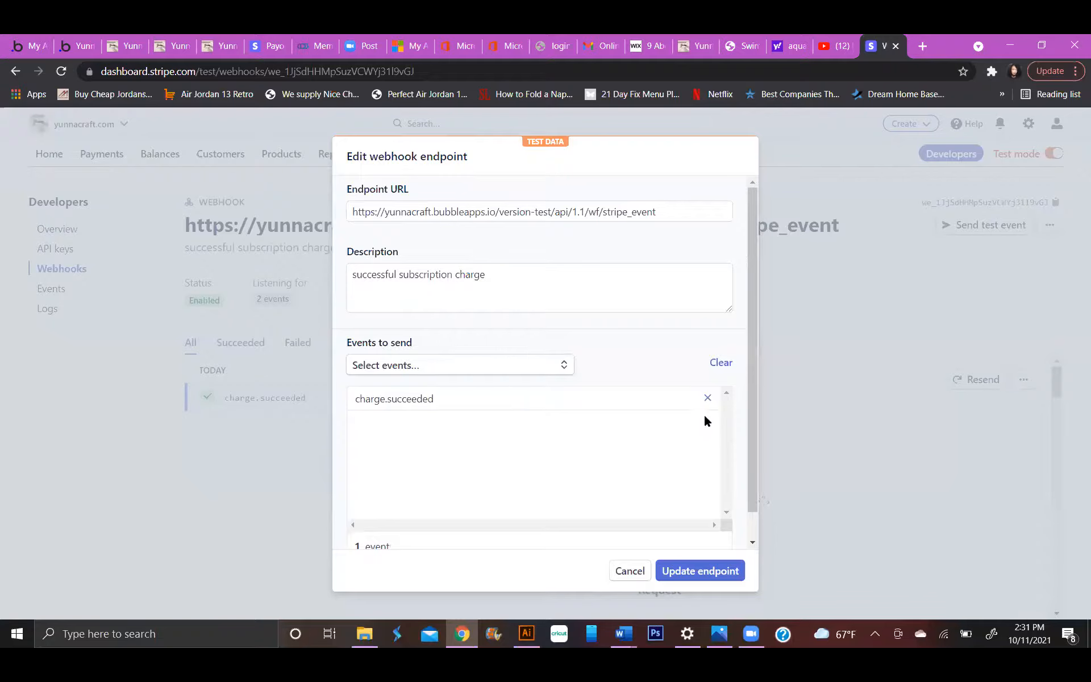
left_click(704, 564)
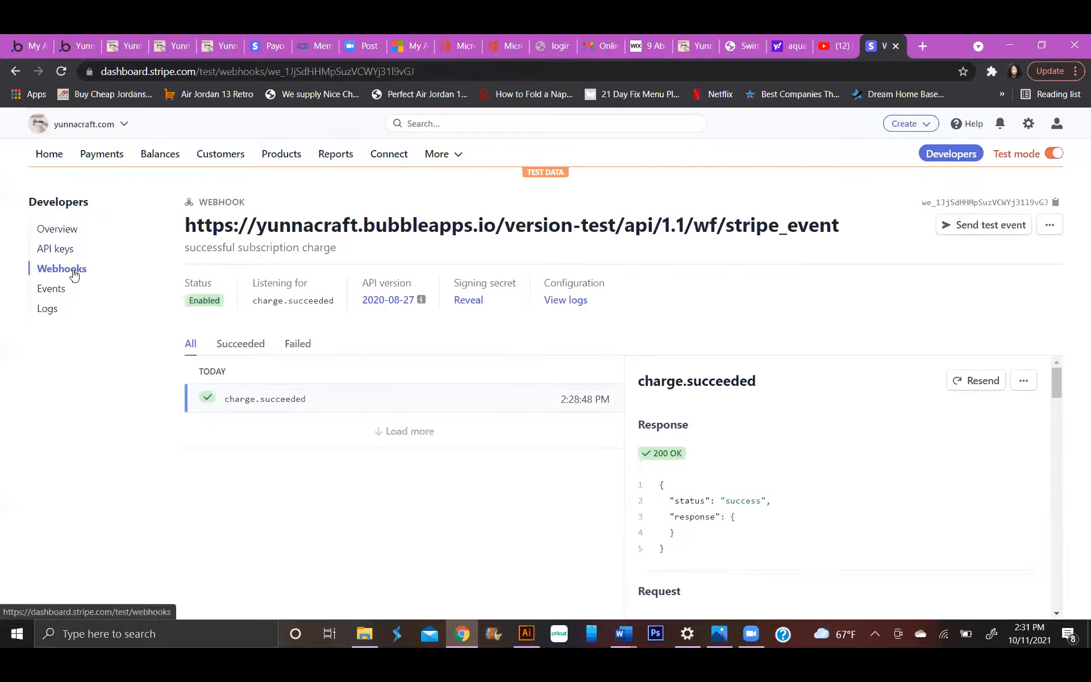
Return to the webhooks list and start adding a new hosted endpoint.
left_click(1049, 224)
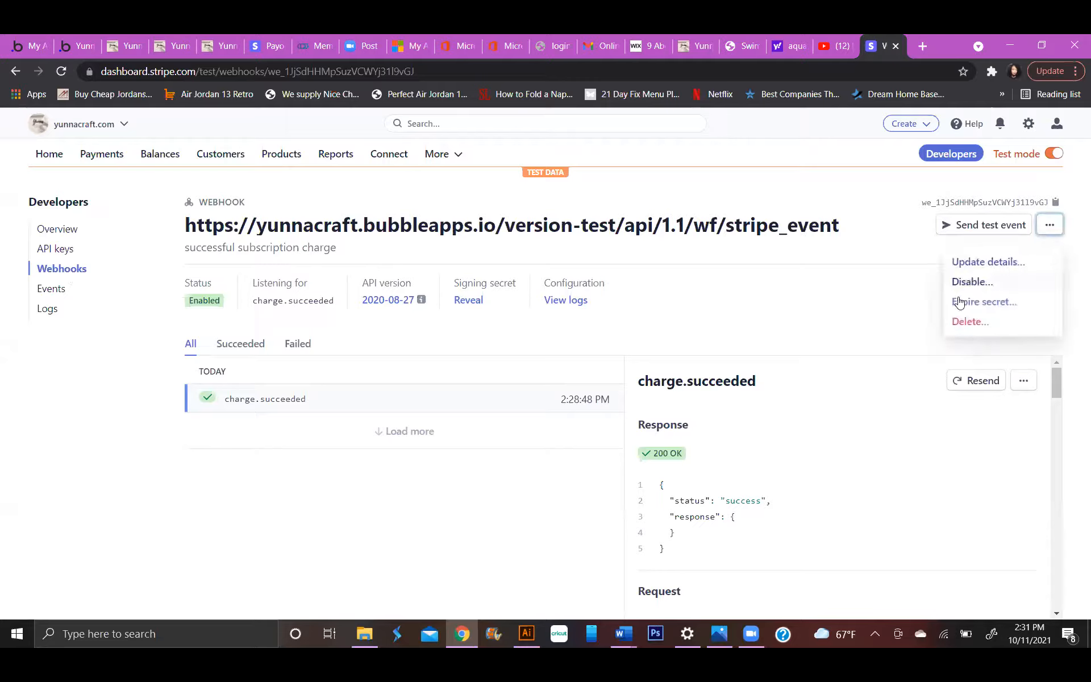
left_click(858, 316)
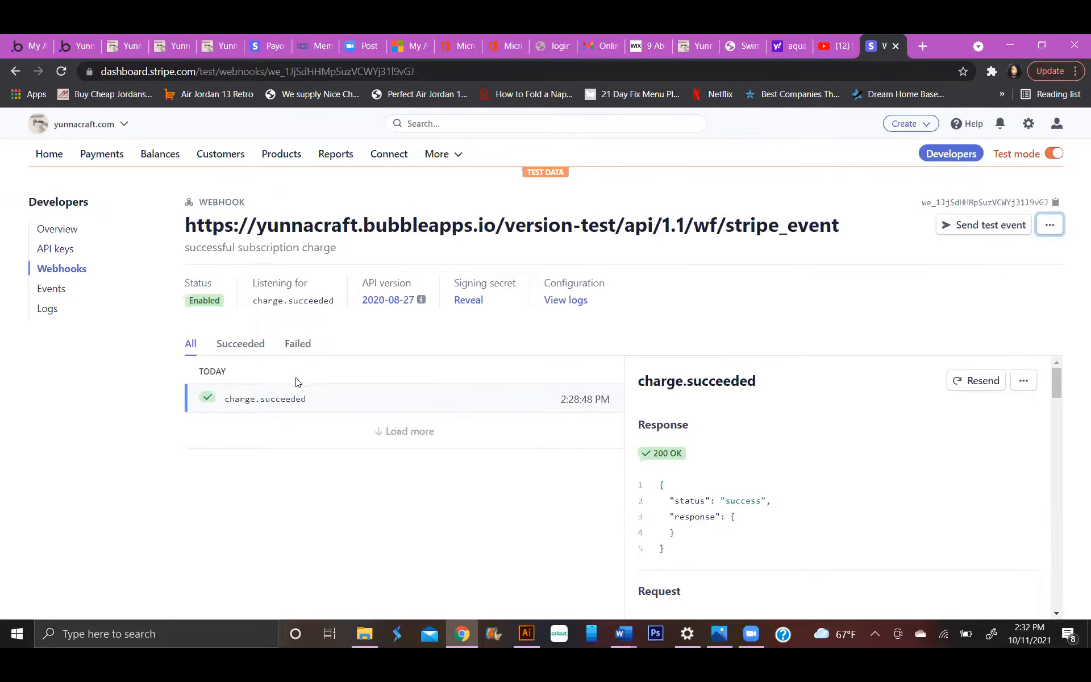
left_click(84, 269)
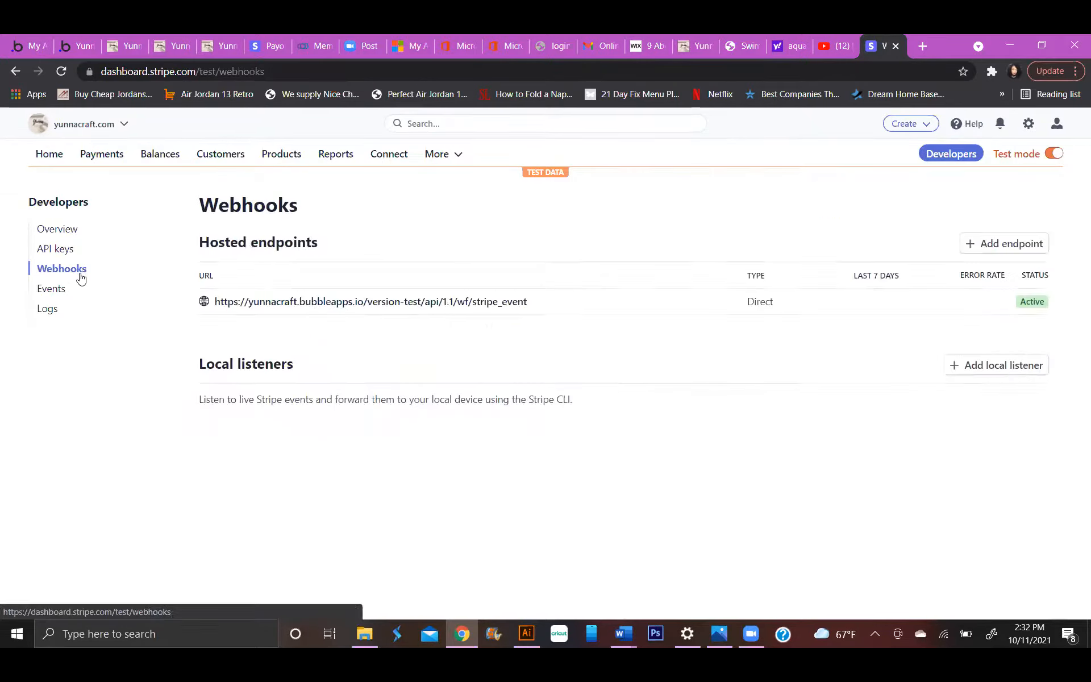
left_click(974, 238)
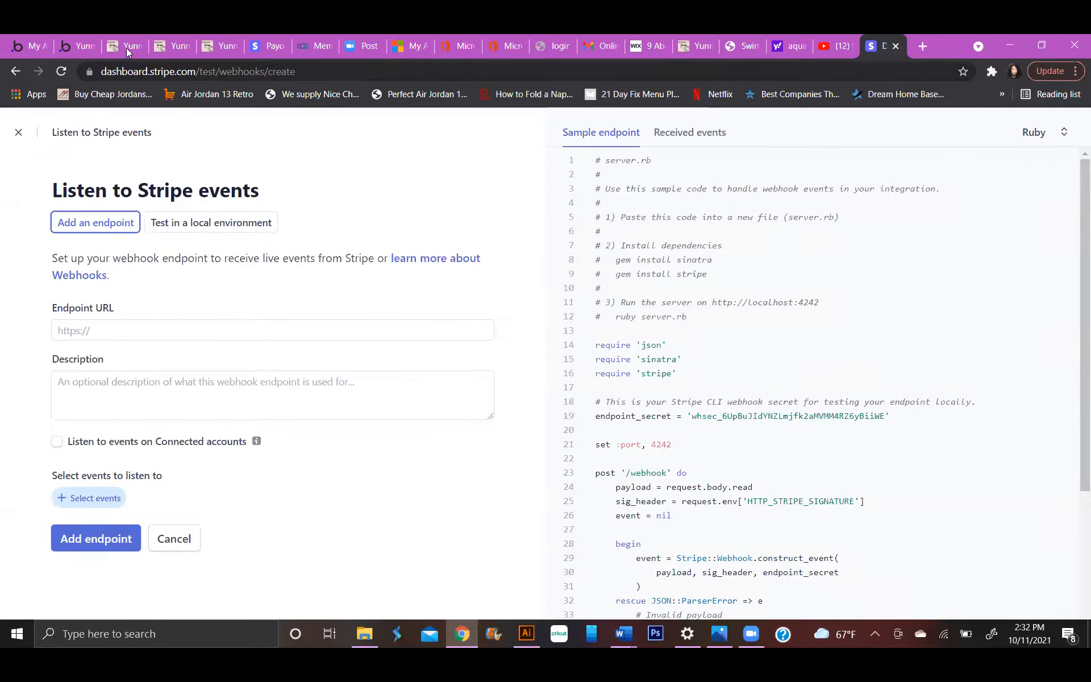
Switch to the Bubble editor, start detecting request data for the stripe_event backend workflow, and copy its initialize URL.
left_click(78, 46)
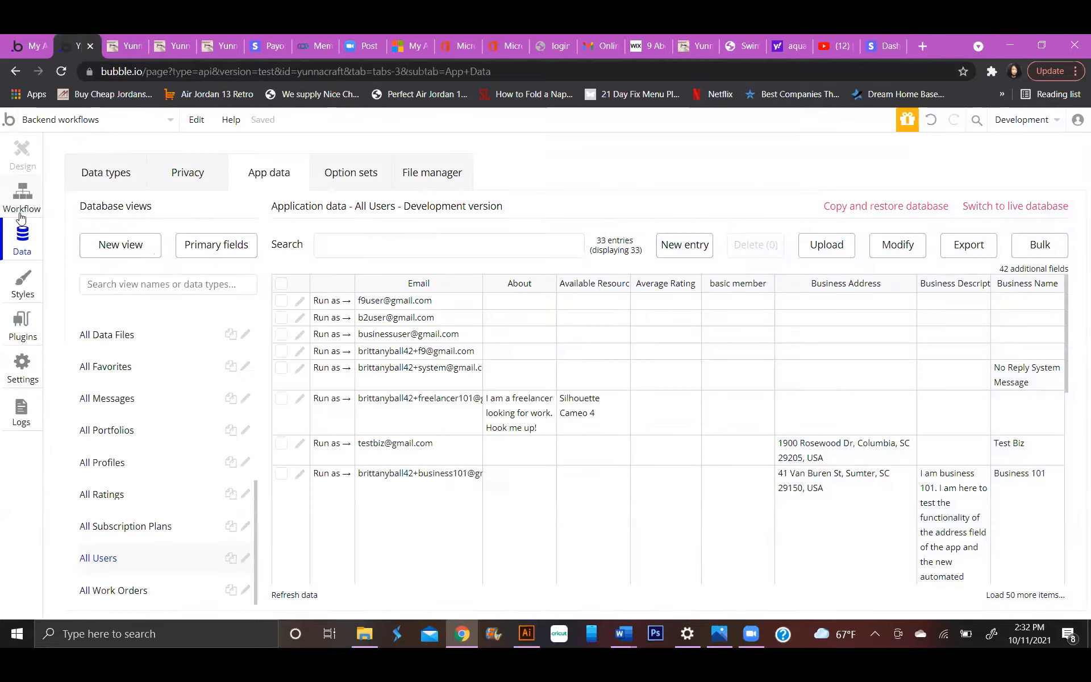
left_click(51, 121)
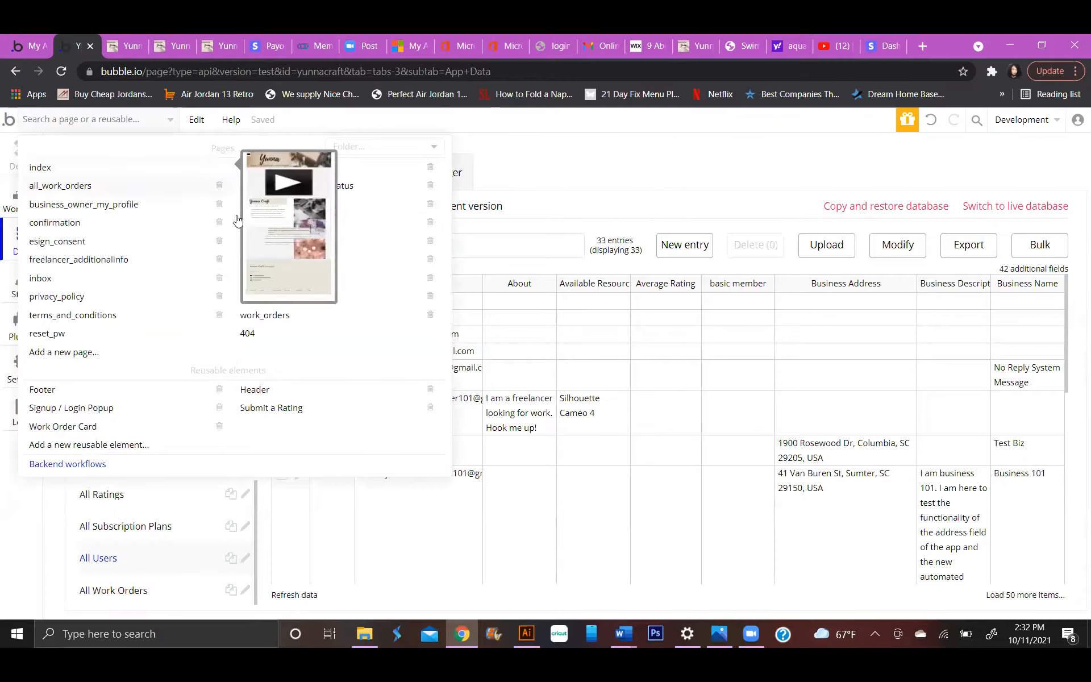
left_click(100, 465)
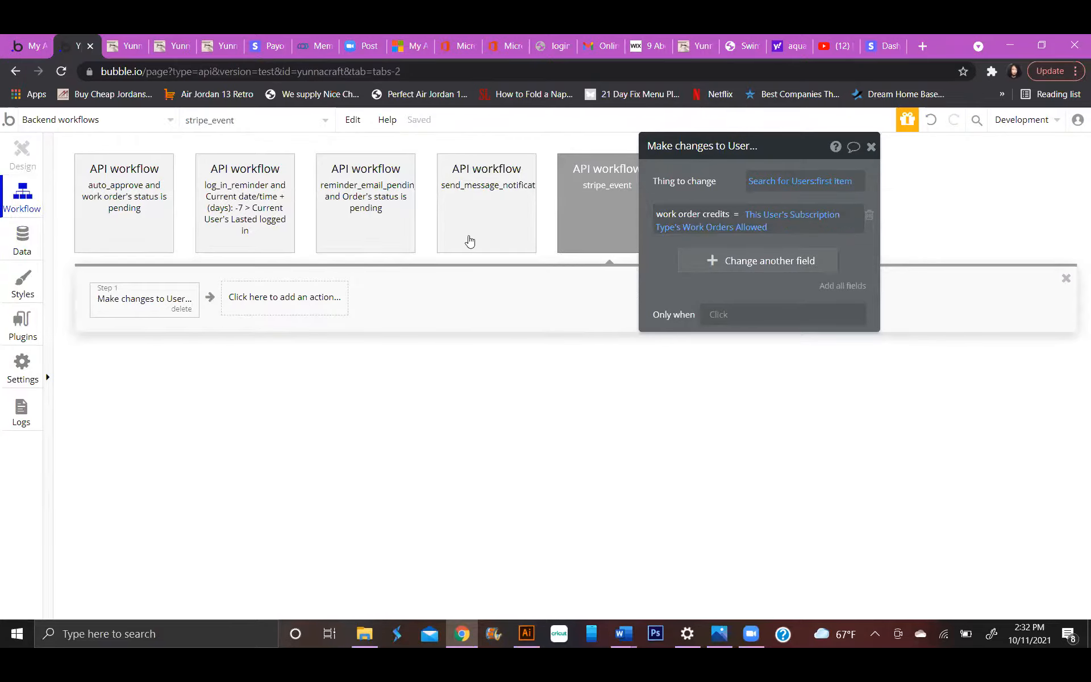
left_click(632, 182)
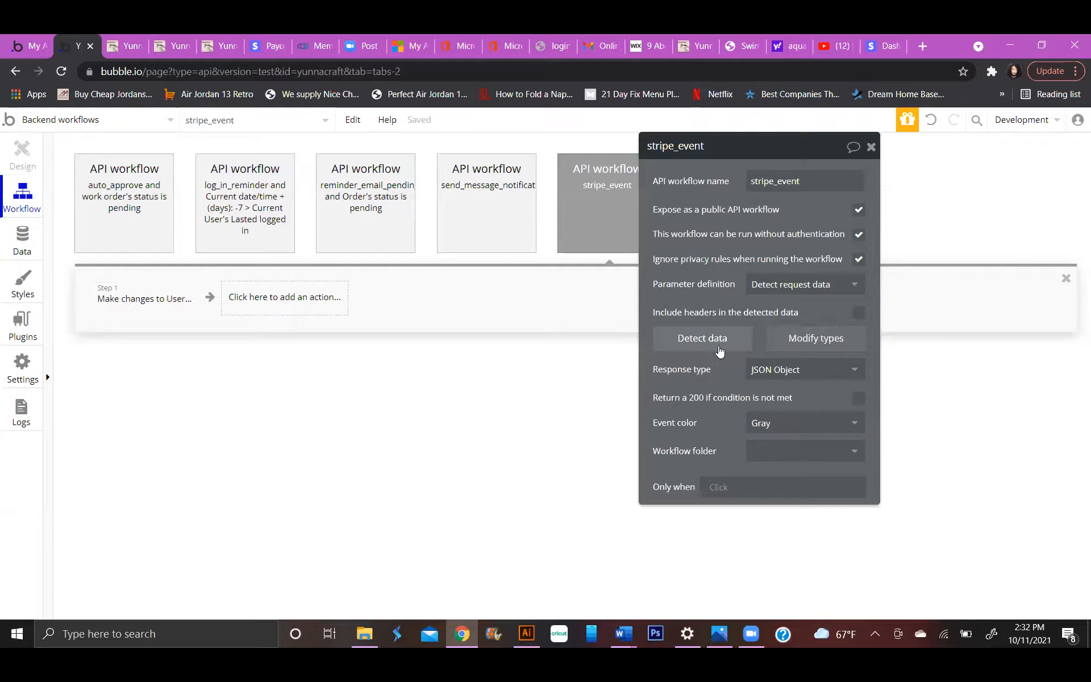
left_click(718, 343)
left_click(610, 240)
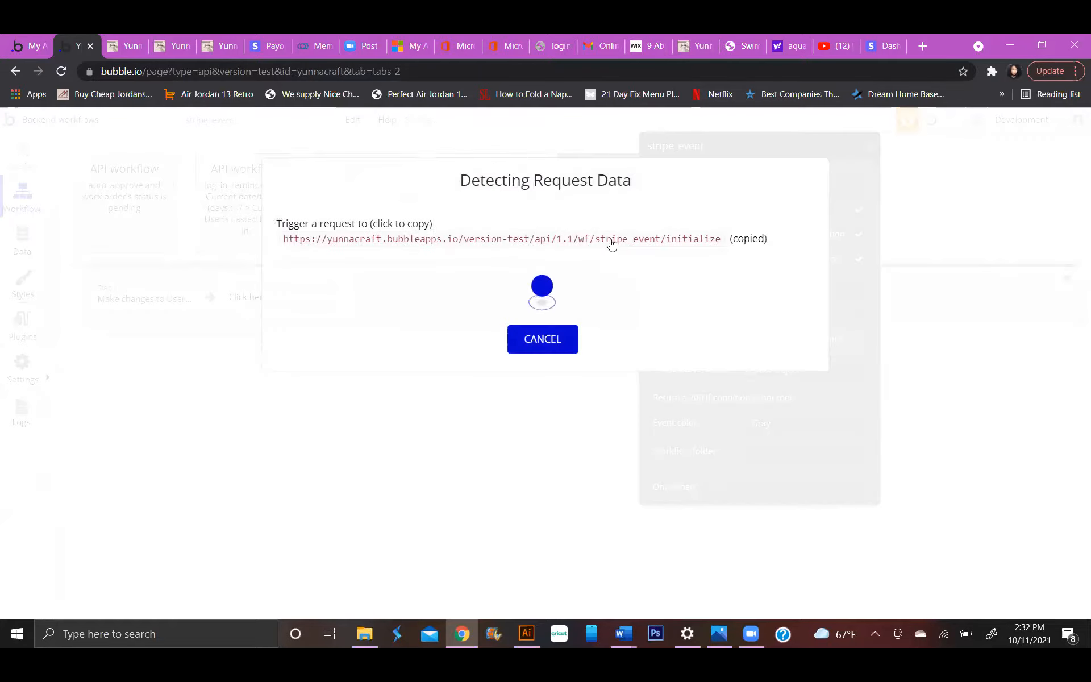
Switch to the Stripe dashboard and paste the copied stripe_event initialize URL as the new endpoint's URL.
left_click(883, 45)
left_click(113, 330)
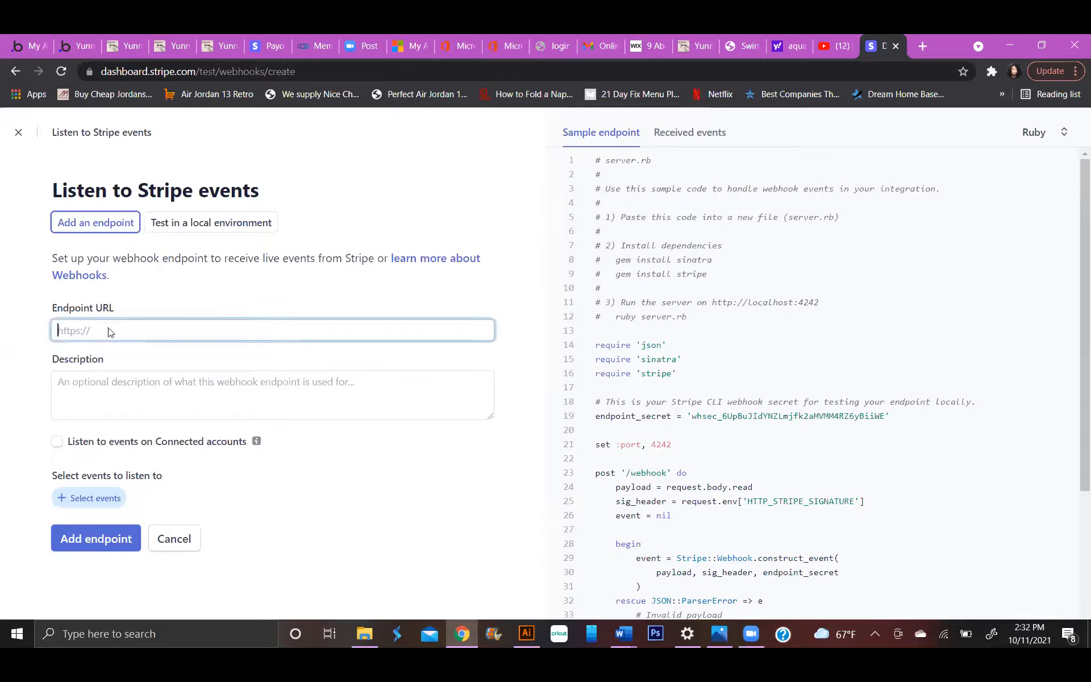
right_click(109, 329)
left_click(156, 441)
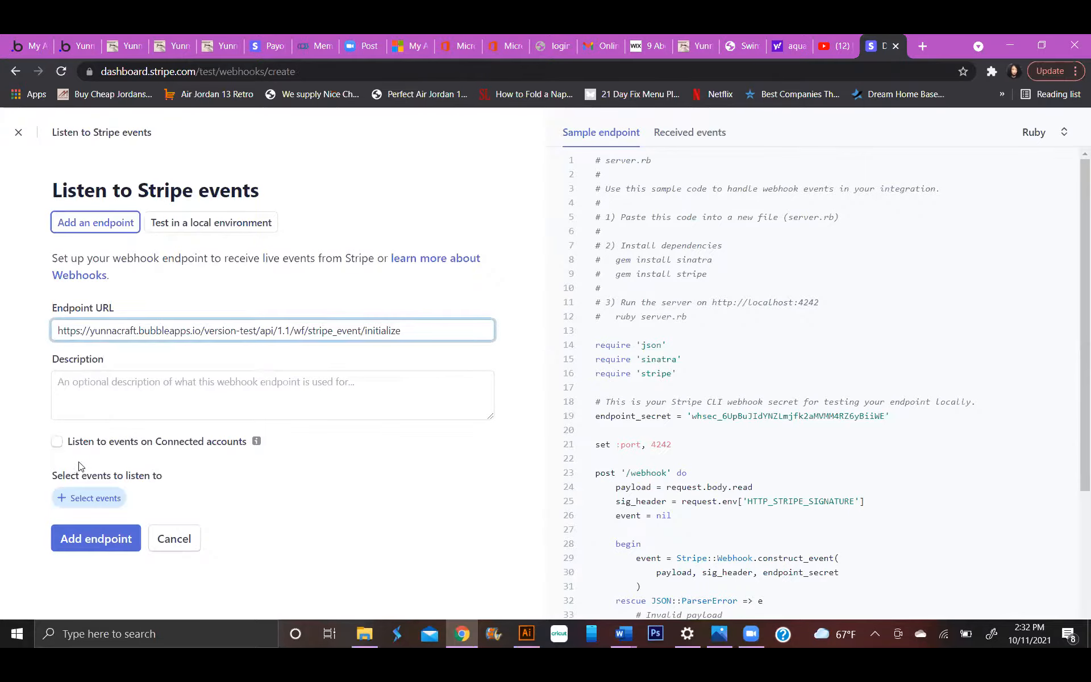
Start selecting events for the new endpoint and expand the Charge category.
left_click(79, 499)
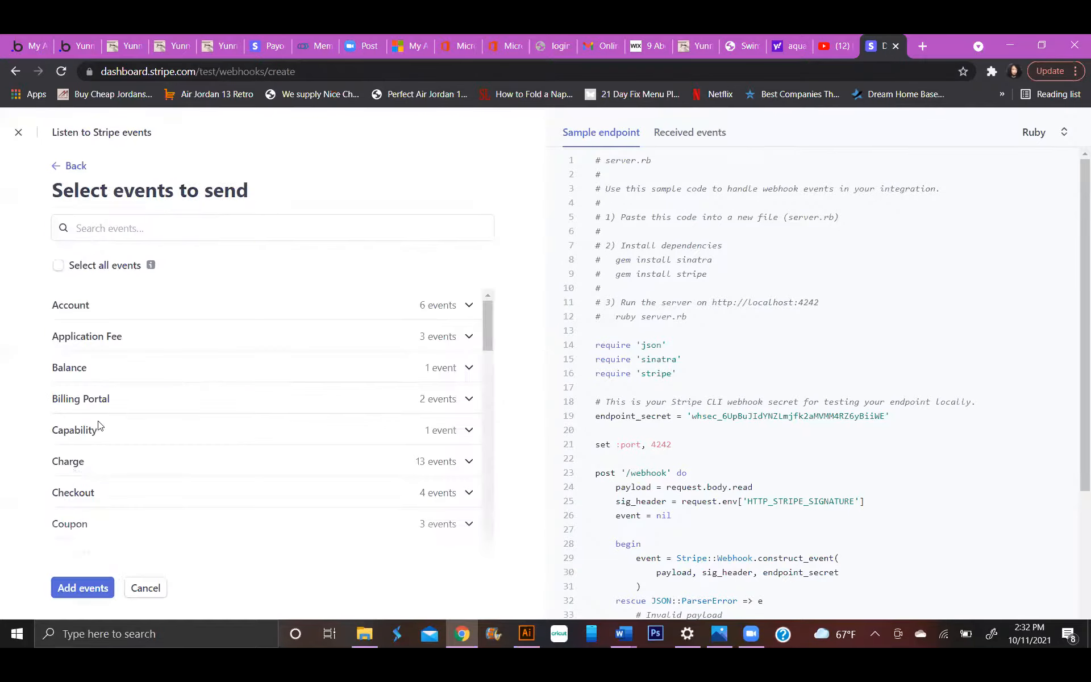
left_click(70, 469)
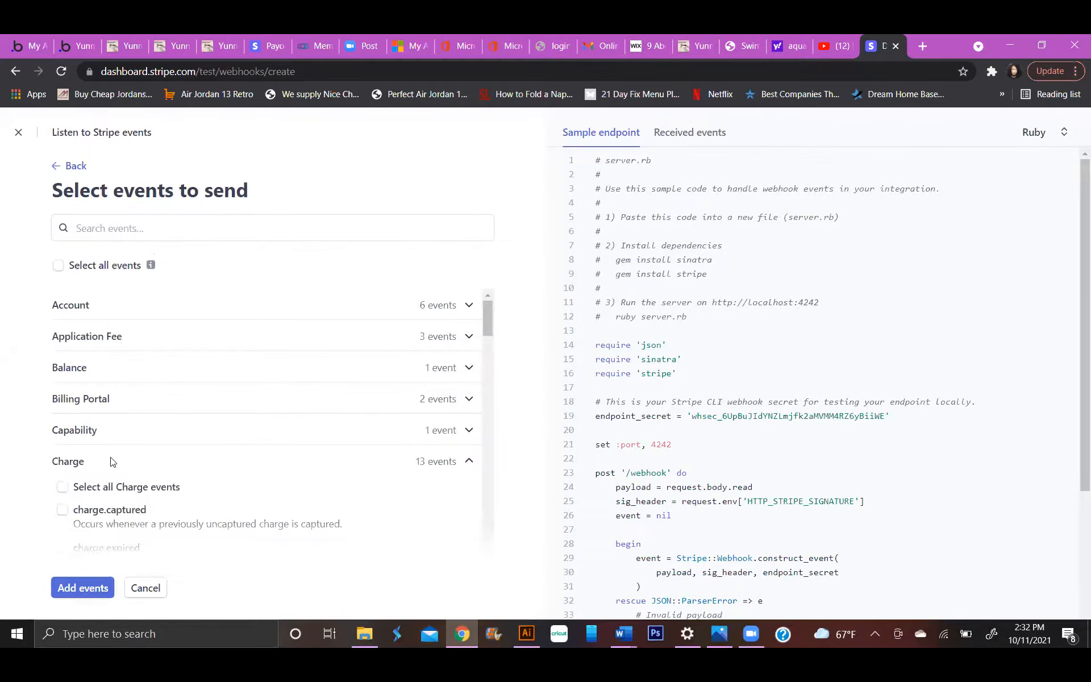
scroll(113, 457, "down", 2)
Search the events for "subscription", look through the matching customer subscription and invoice events, and clear the search.
left_click(138, 228)
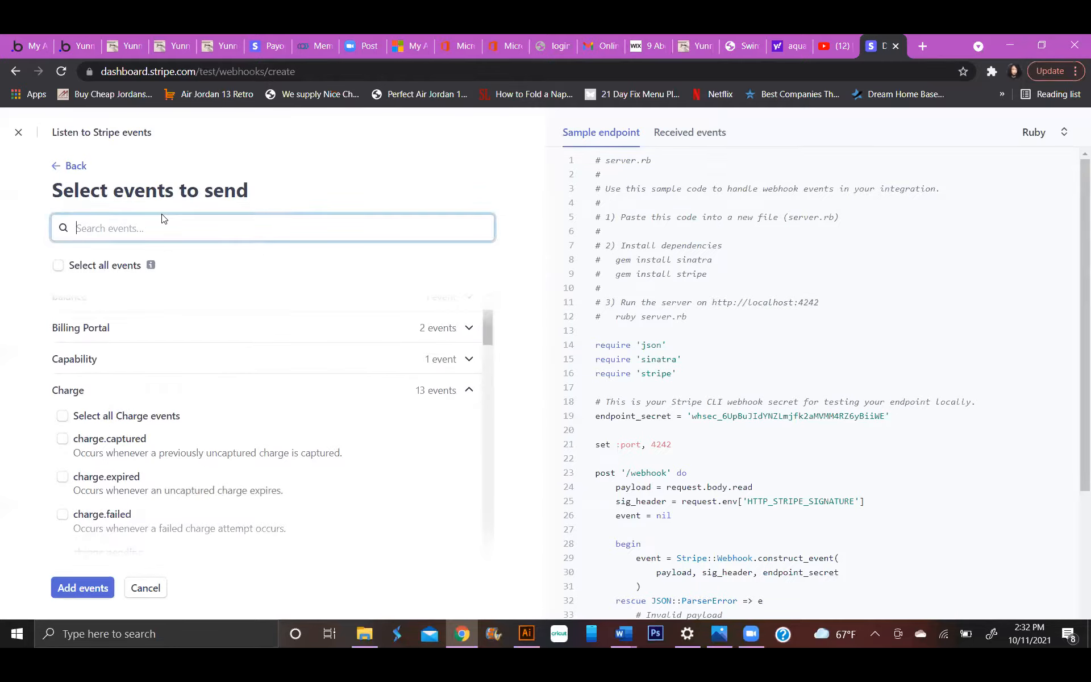
type("su")
type("b")
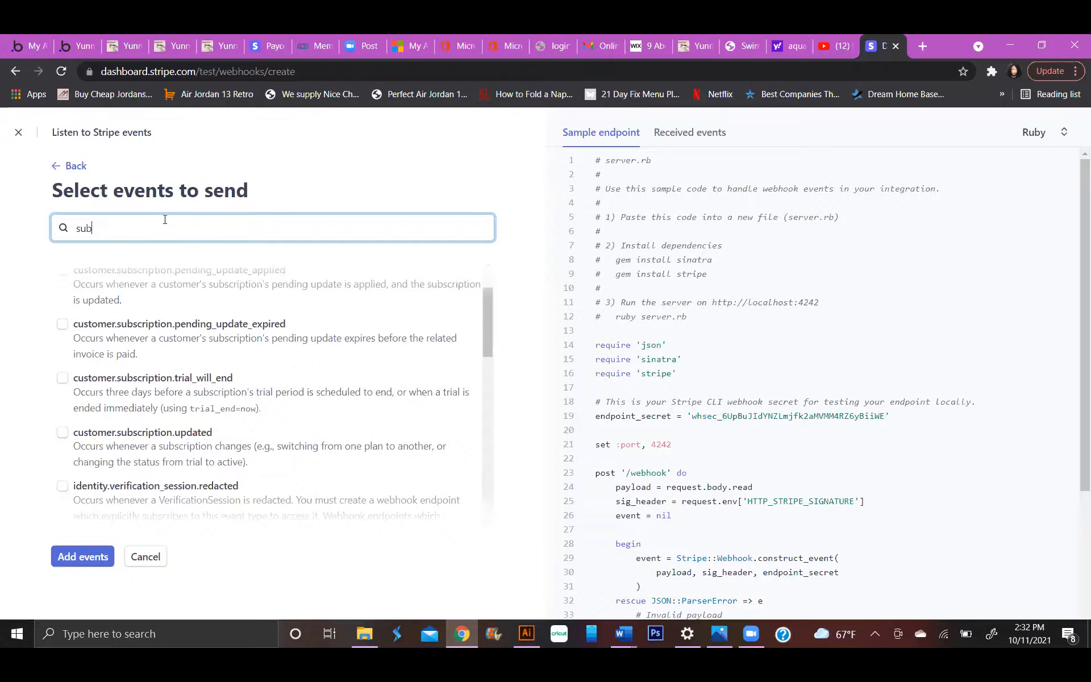
scroll(195, 348, "down", 3)
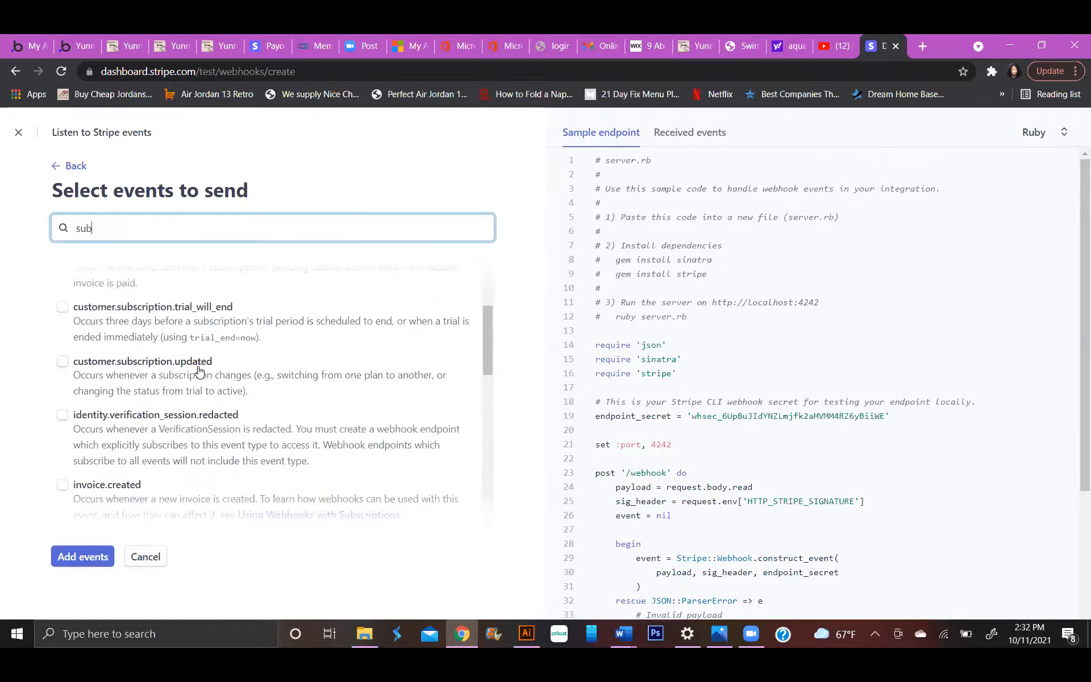
scroll(199, 371, "down", 3)
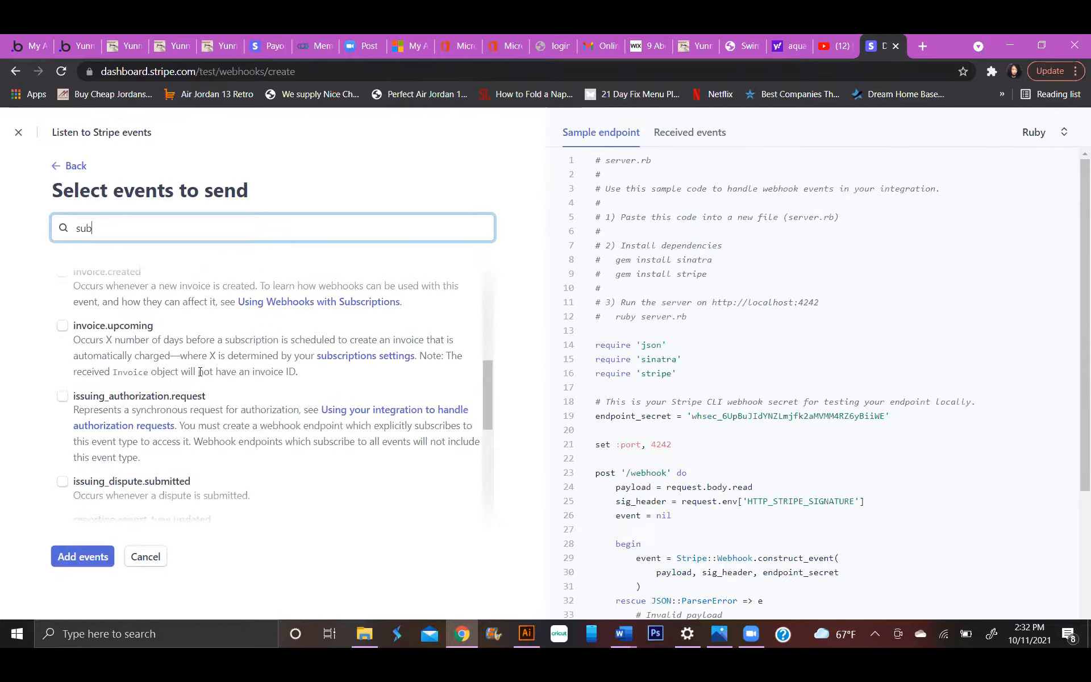
scroll(200, 371, "up", 2)
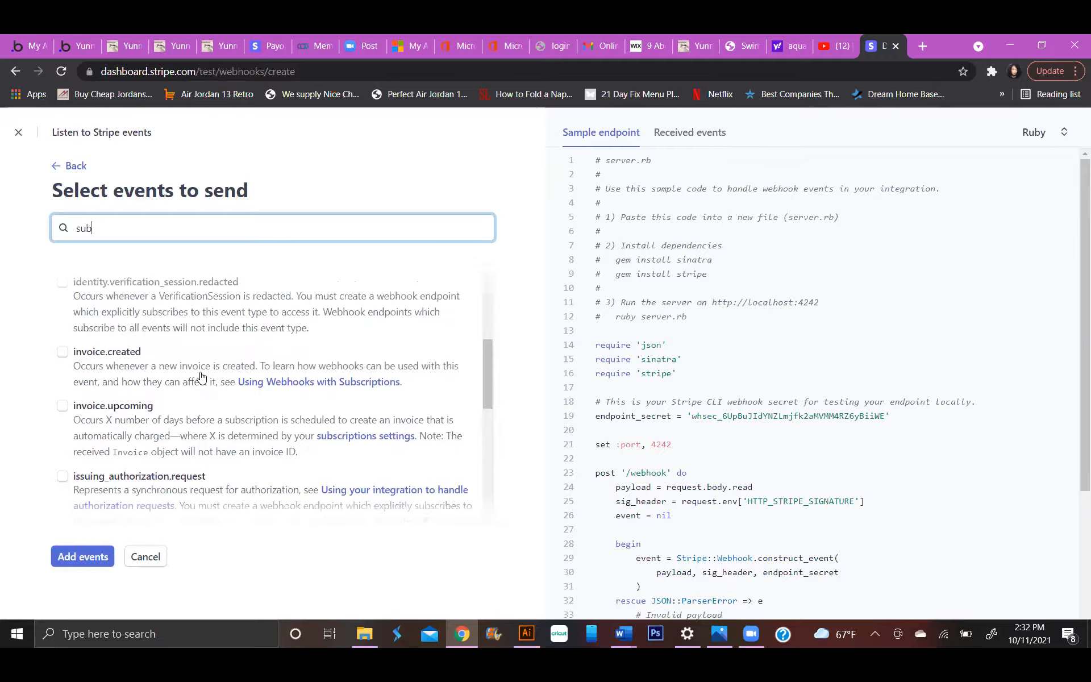
scroll(202, 374, "up", 1)
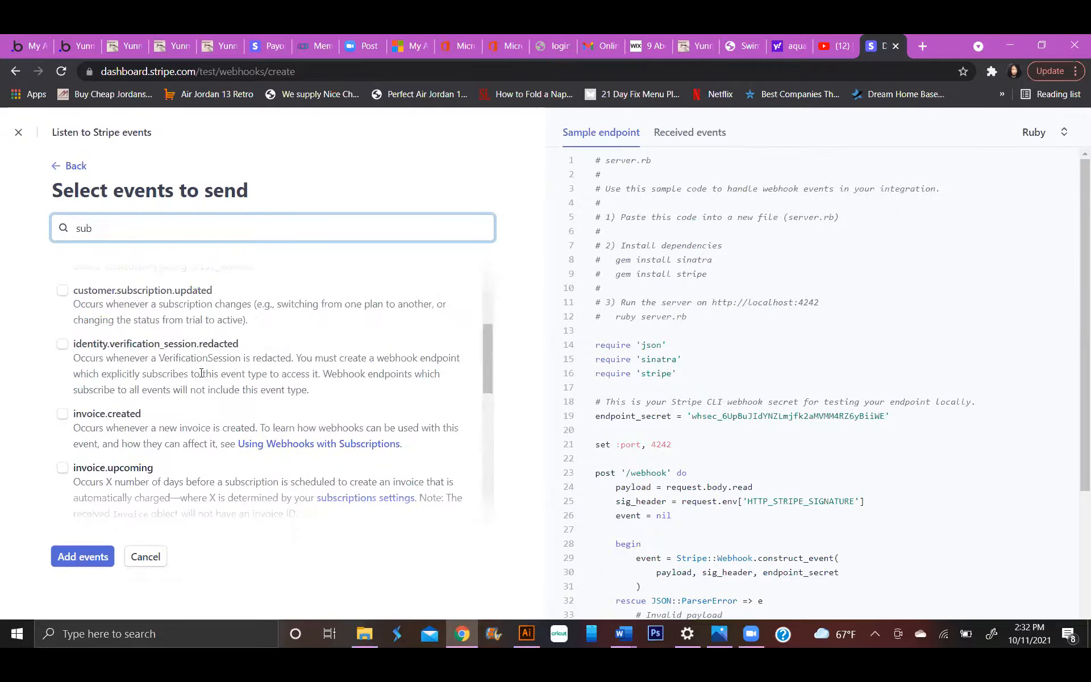
scroll(202, 373, "up", 2)
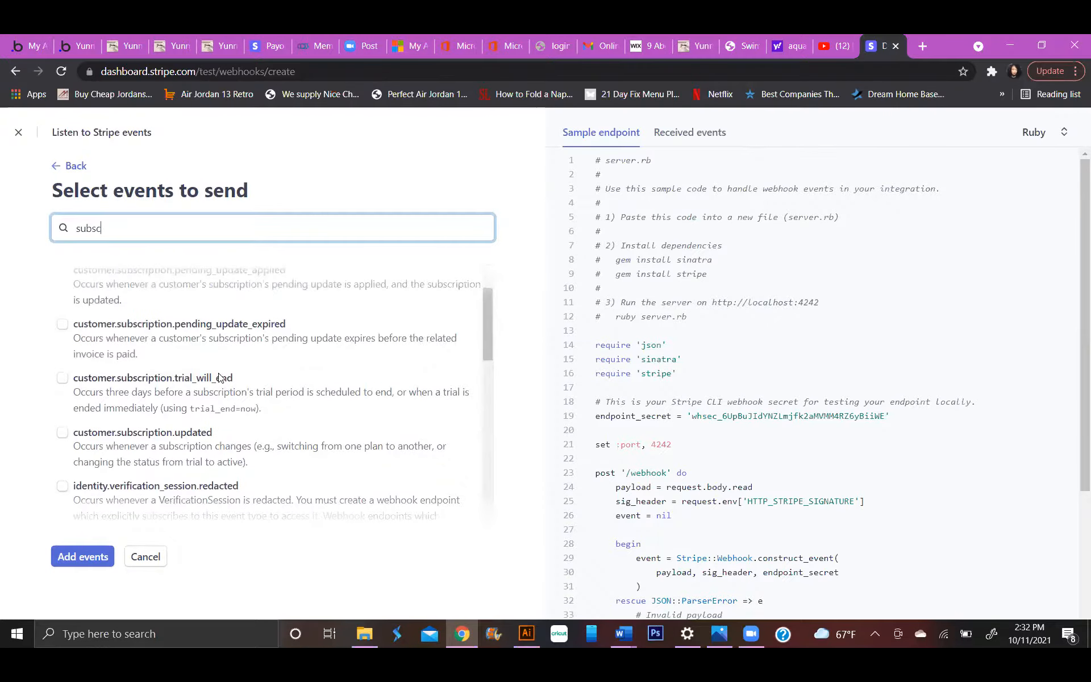
type("sc")
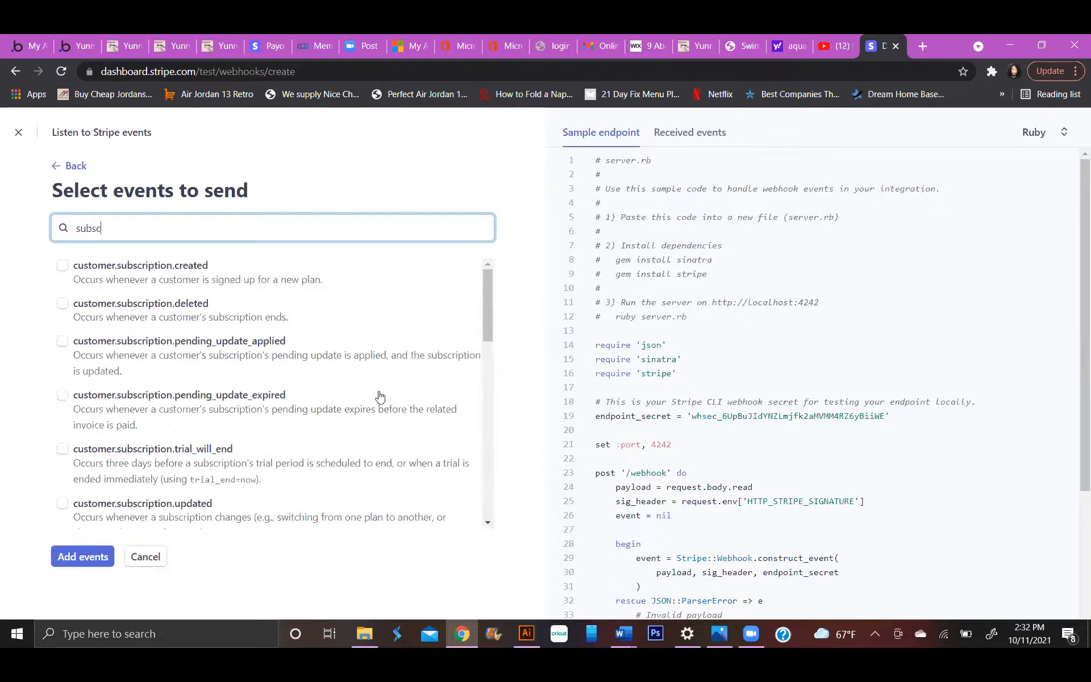
type("ription")
key("BackSpace")
key("BackSpace")
key("BackSpace")
key("BackSpace")
key("BackSpace")
key("BackSpace")
key("BackSpace")
key("BackSpace")
key("BackSpace")
key("BackSpace")
key("BackSpace")
key("BackSpace")
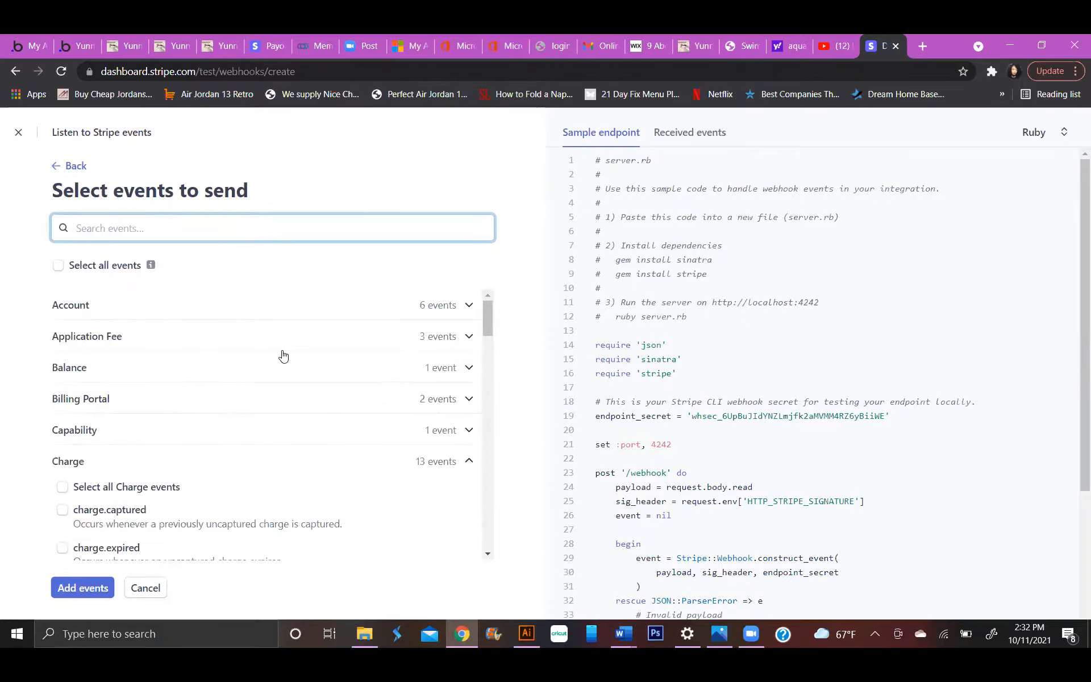
Select the subscription_schedule.completed event and add the new webhook endpoint.
scroll(291, 351, "down", 5)
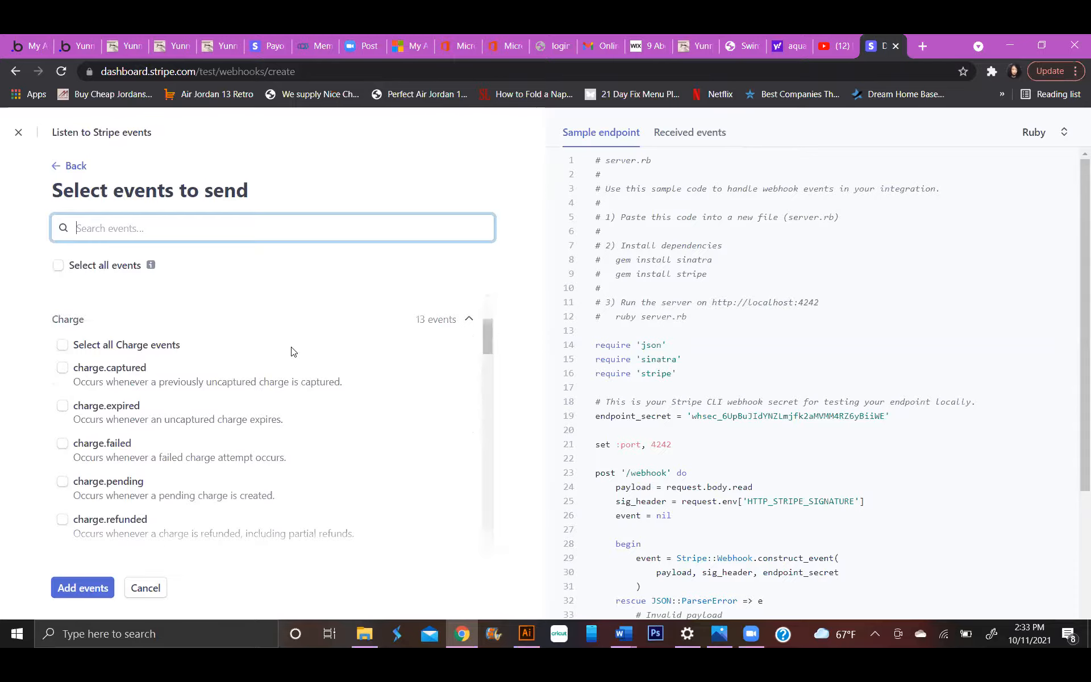
scroll(291, 352, "down", 3)
scroll(292, 352, "down", 8)
scroll(291, 352, "down", 10)
left_click(267, 456)
scroll(309, 412, "down", 4)
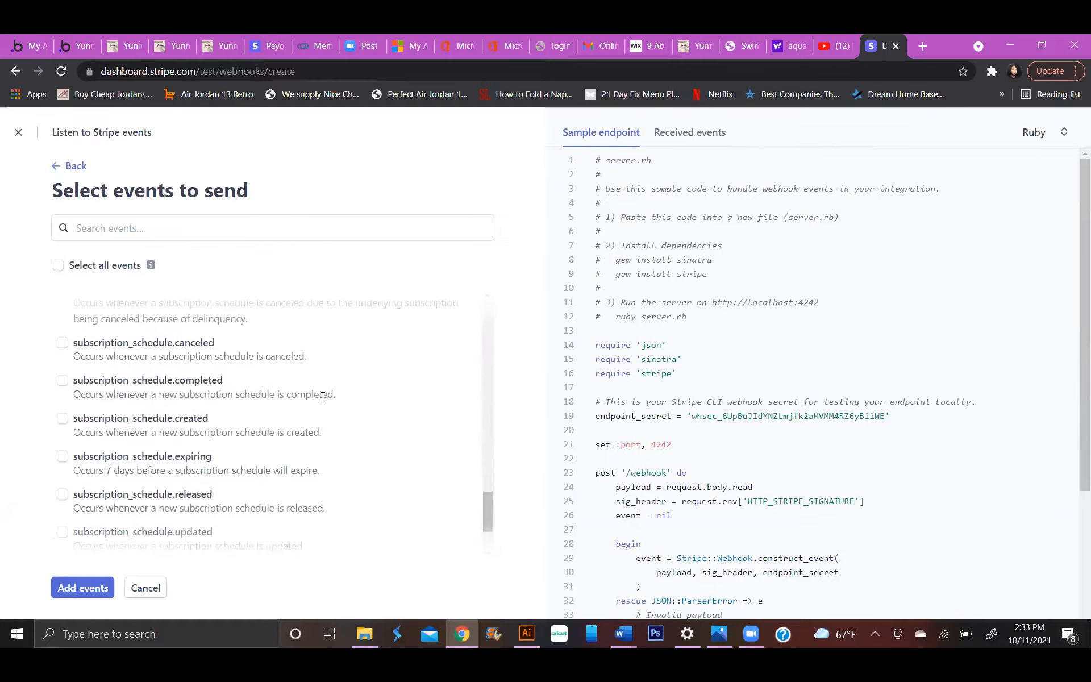
scroll(322, 396, "up", 1)
scroll(155, 375, "down", 1)
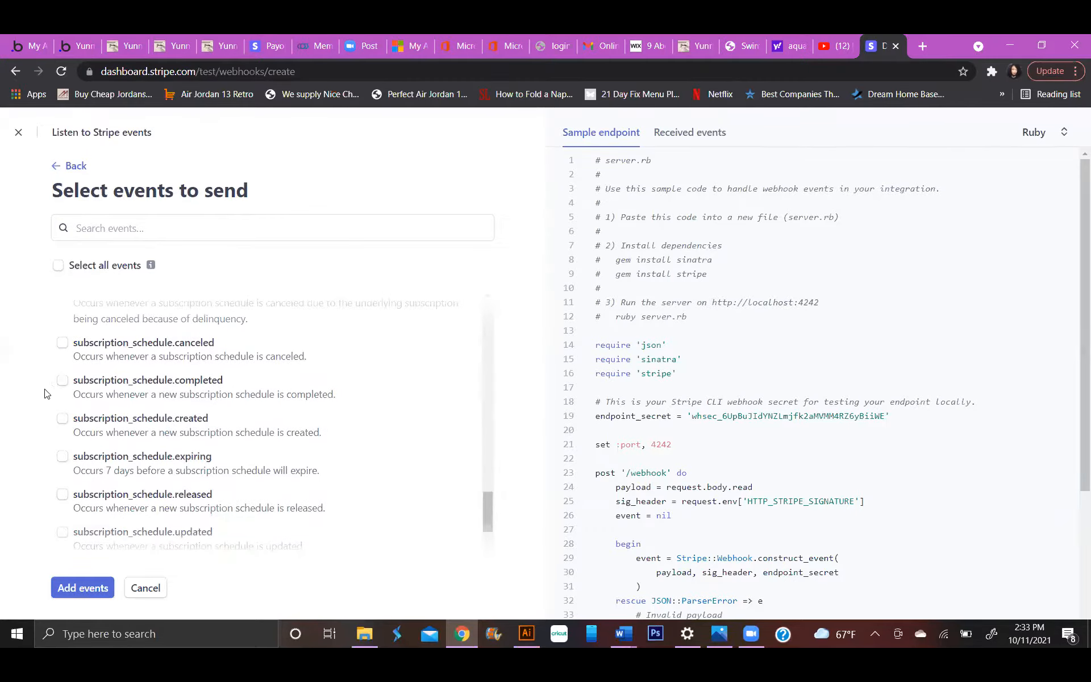
left_click(62, 380)
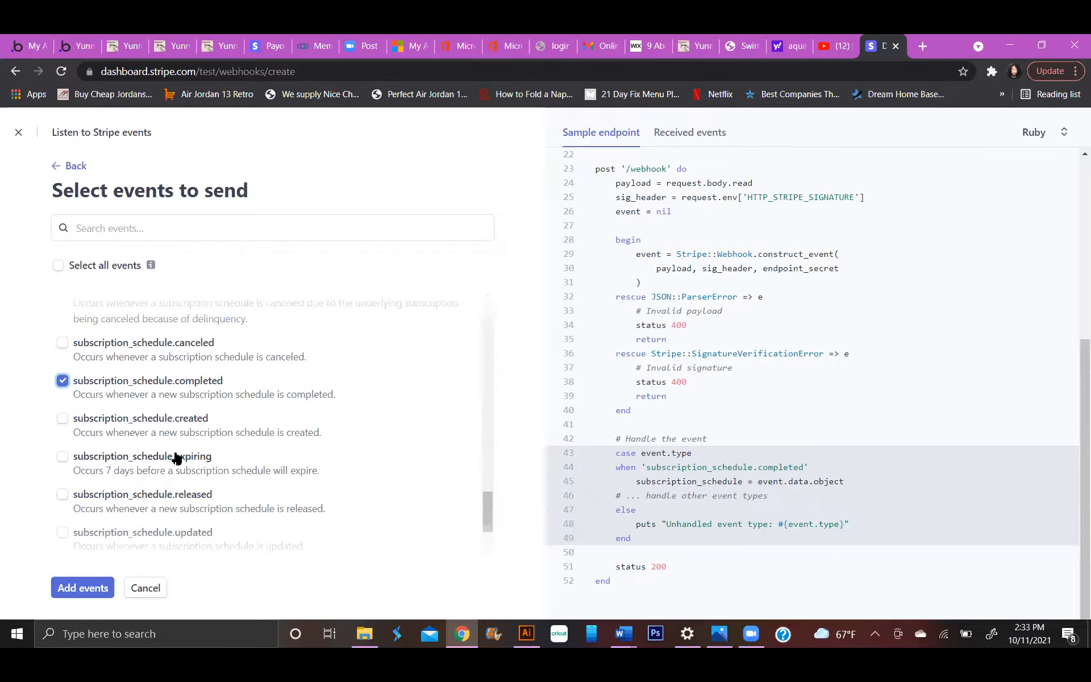
scroll(174, 453, "down", 1)
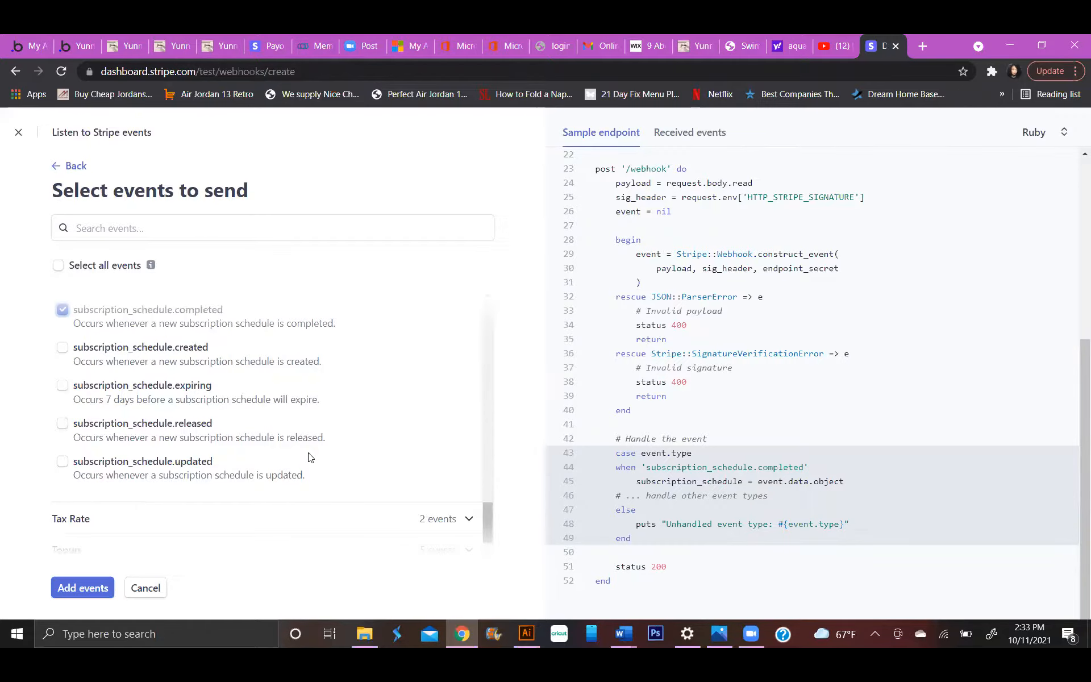
scroll(310, 458, "up", 1)
scroll(309, 458, "down", 2)
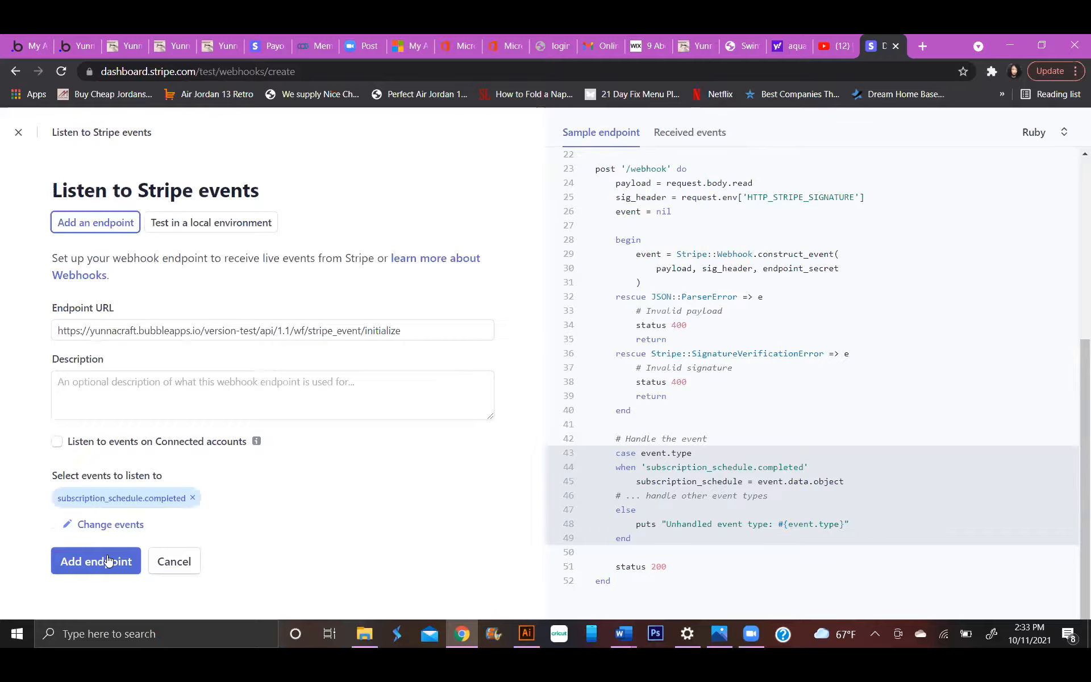
left_click(108, 560)
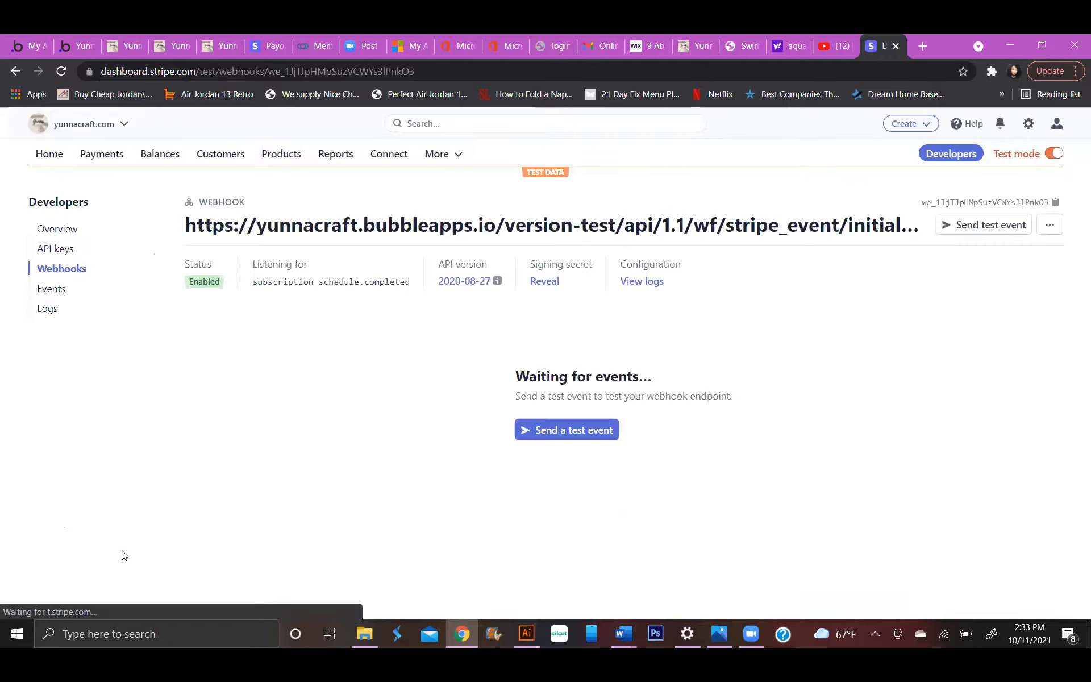
Send a subscription_schedule.completed test webhook to the endpoint and save the request data detected in the Bubble editor.
left_click(540, 429)
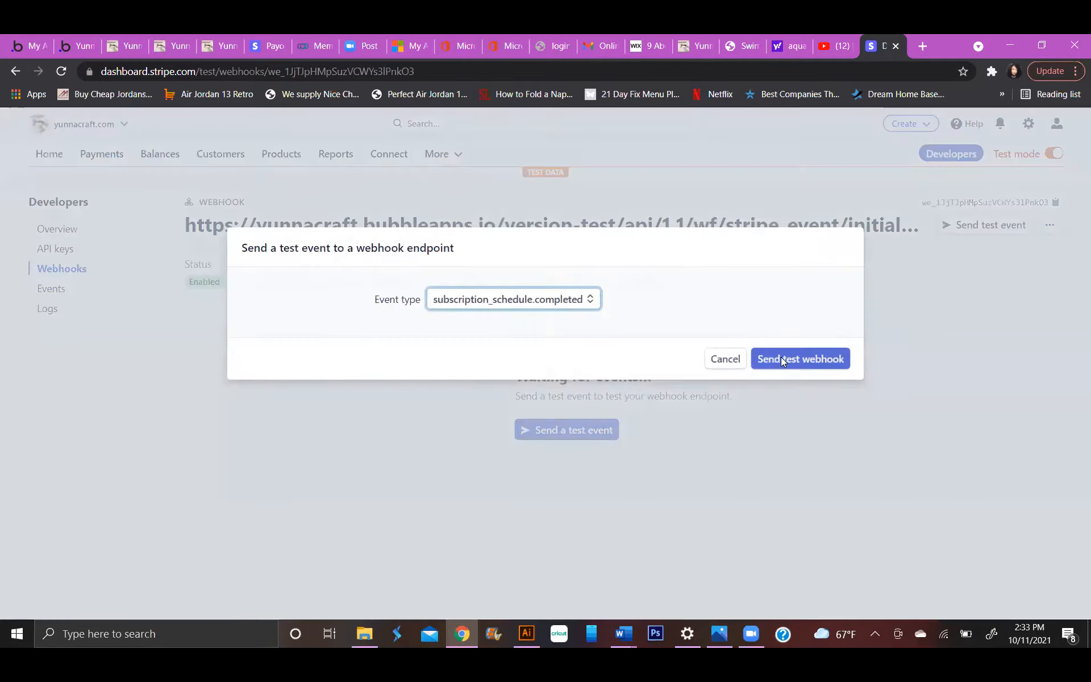
left_click(774, 356)
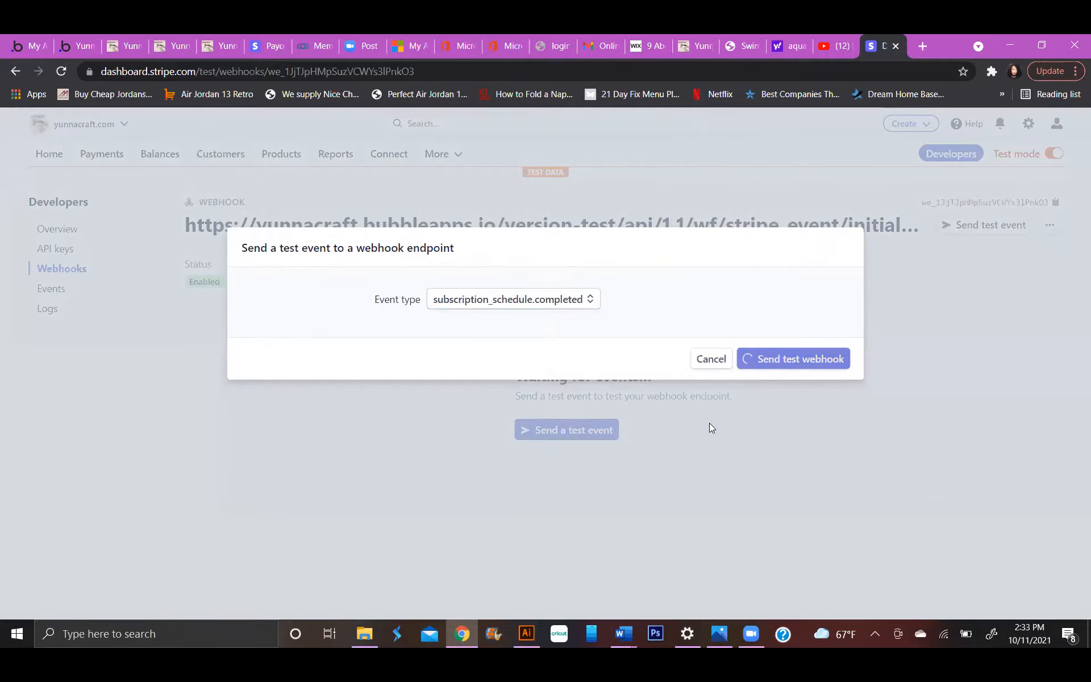
left_click(78, 45)
scroll(620, 282, "down", 1)
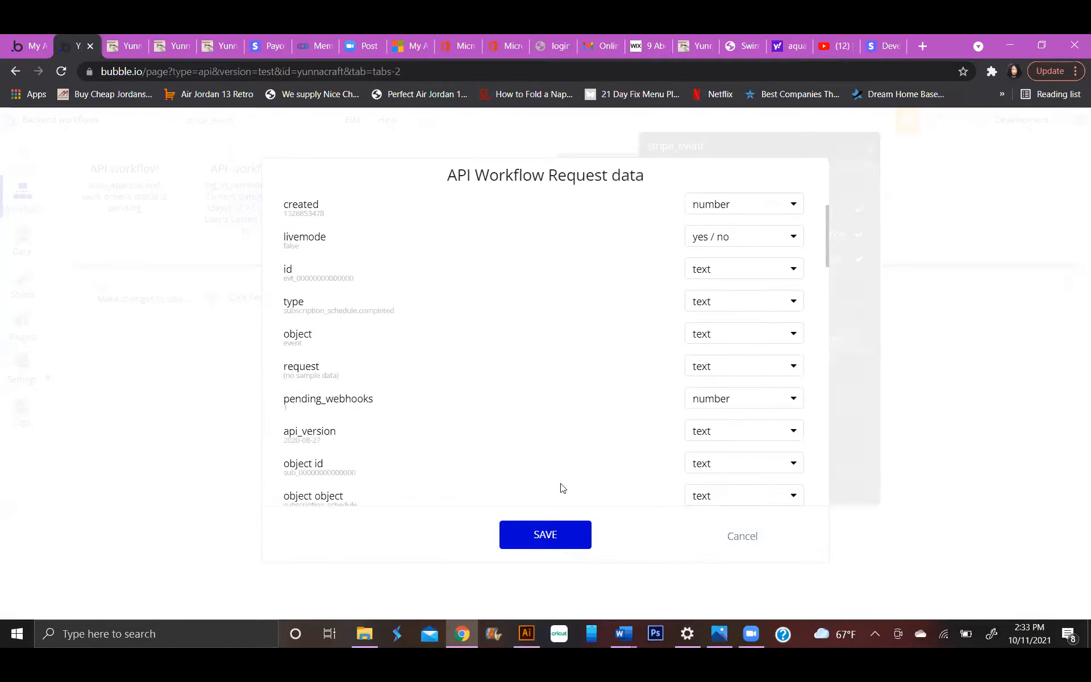
left_click(561, 535)
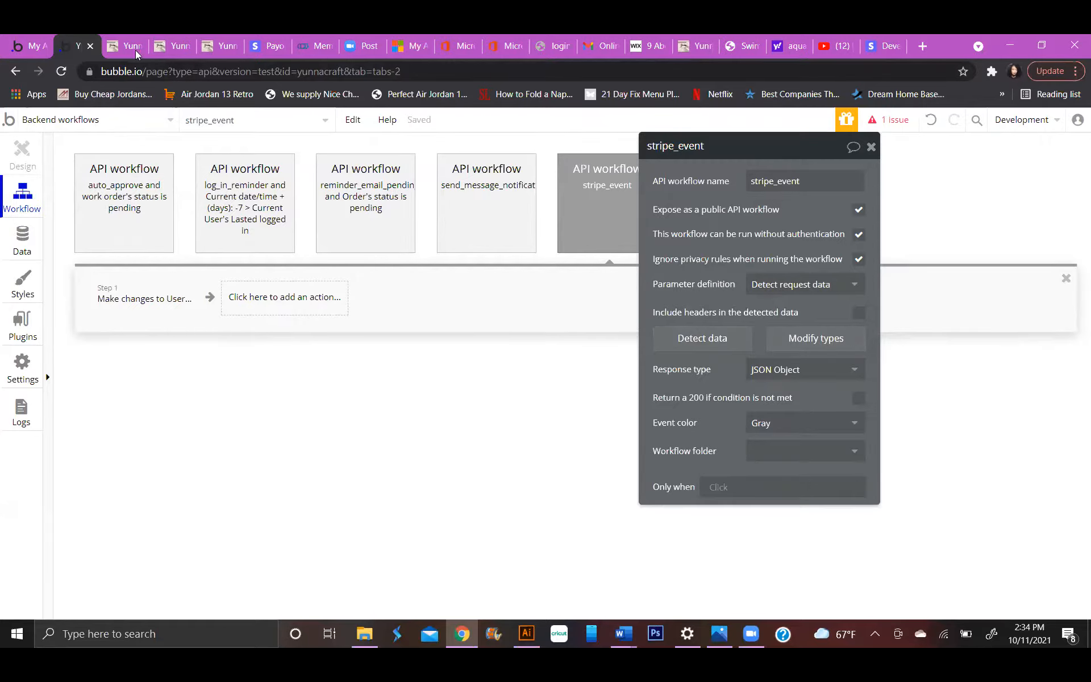
Resend the subscription_schedule.completed test webhook from Stripe and return to the Bubble editor.
left_click(886, 46)
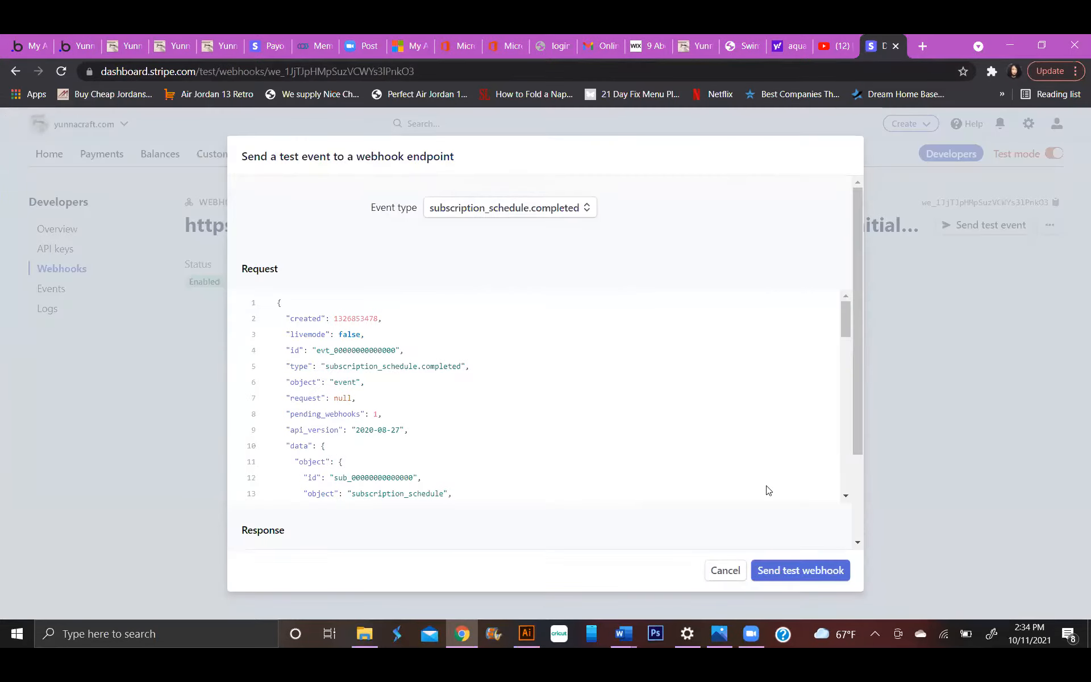
left_click(791, 559)
left_click(71, 40)
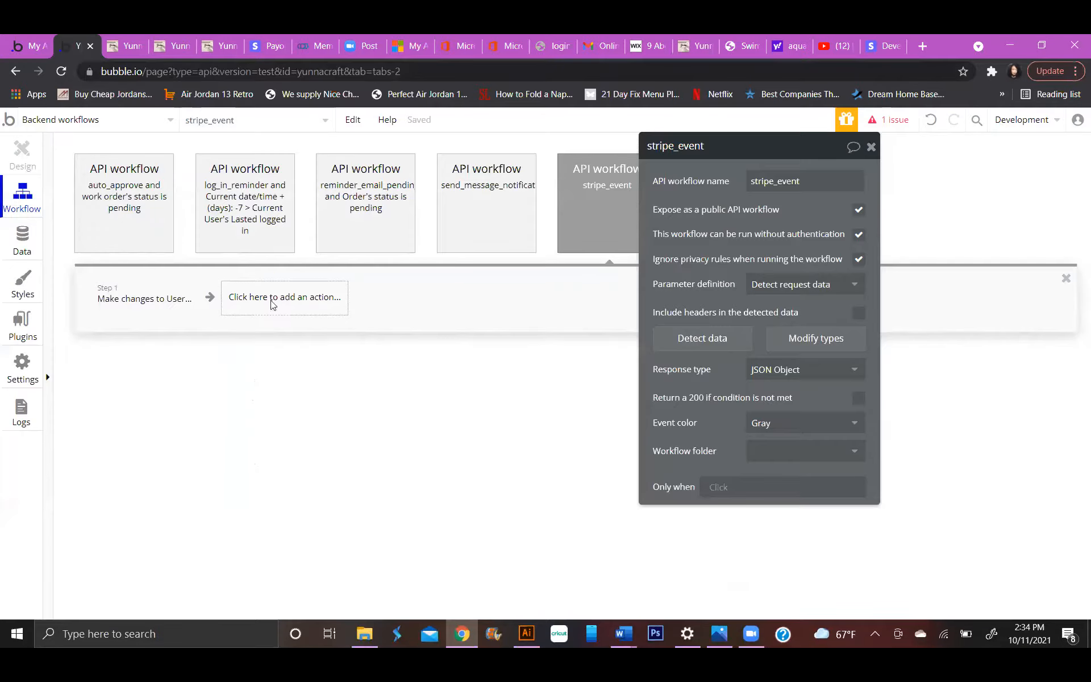
Restart request data detection for the stripe_event workflow, triggering it with another test webhook from Stripe.
left_click(690, 339)
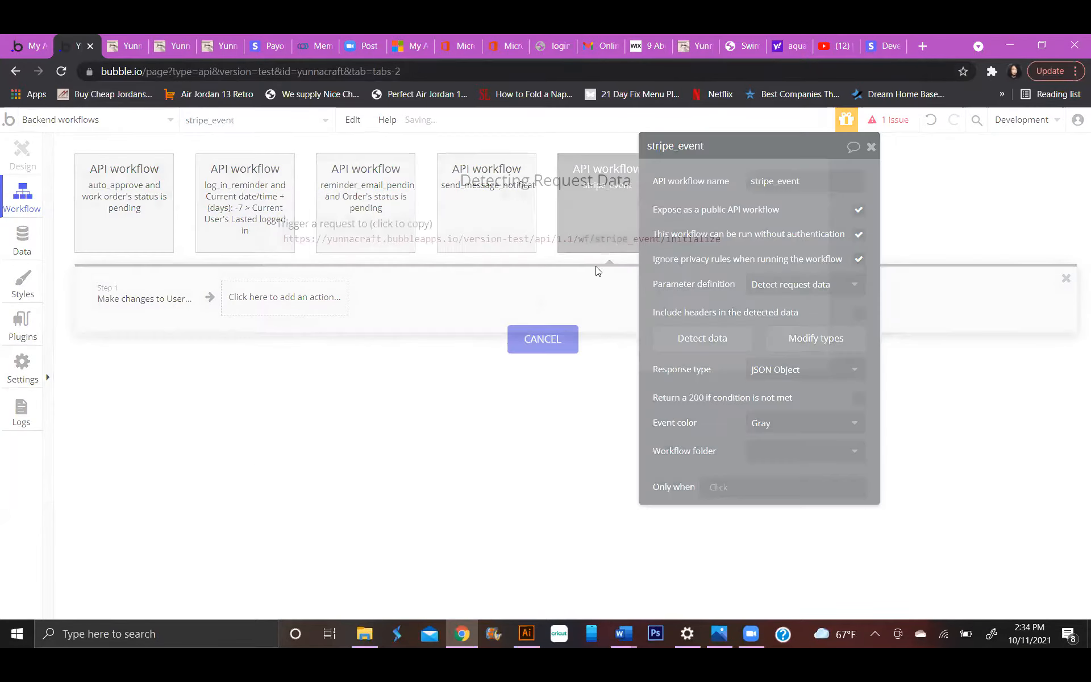
left_click(884, 45)
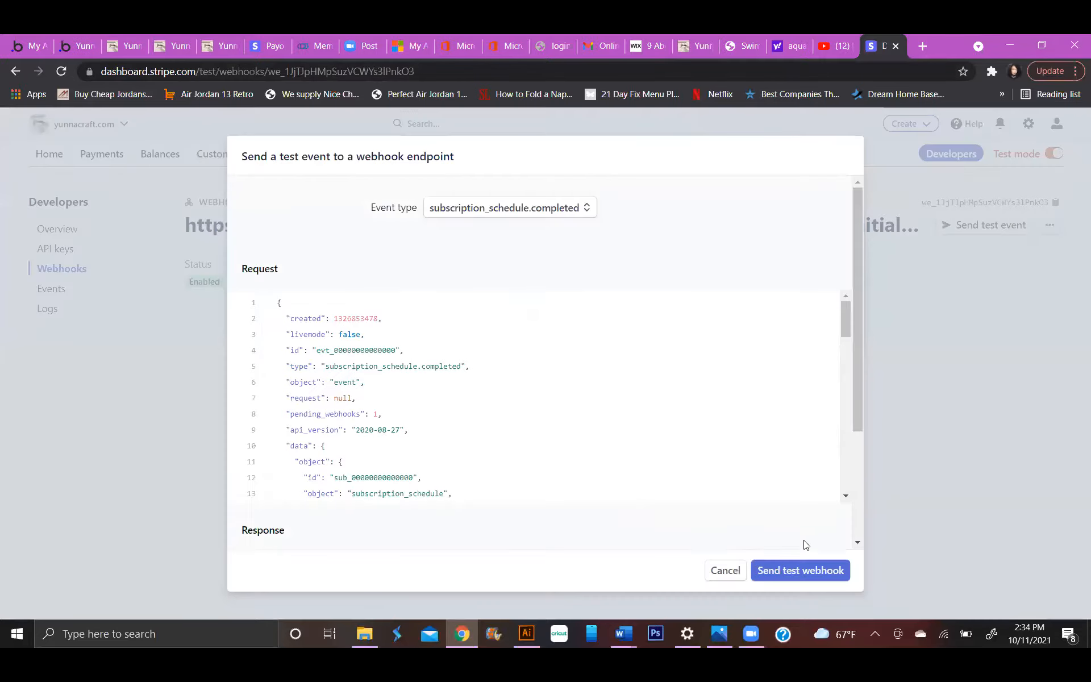
left_click(813, 559)
left_click(69, 45)
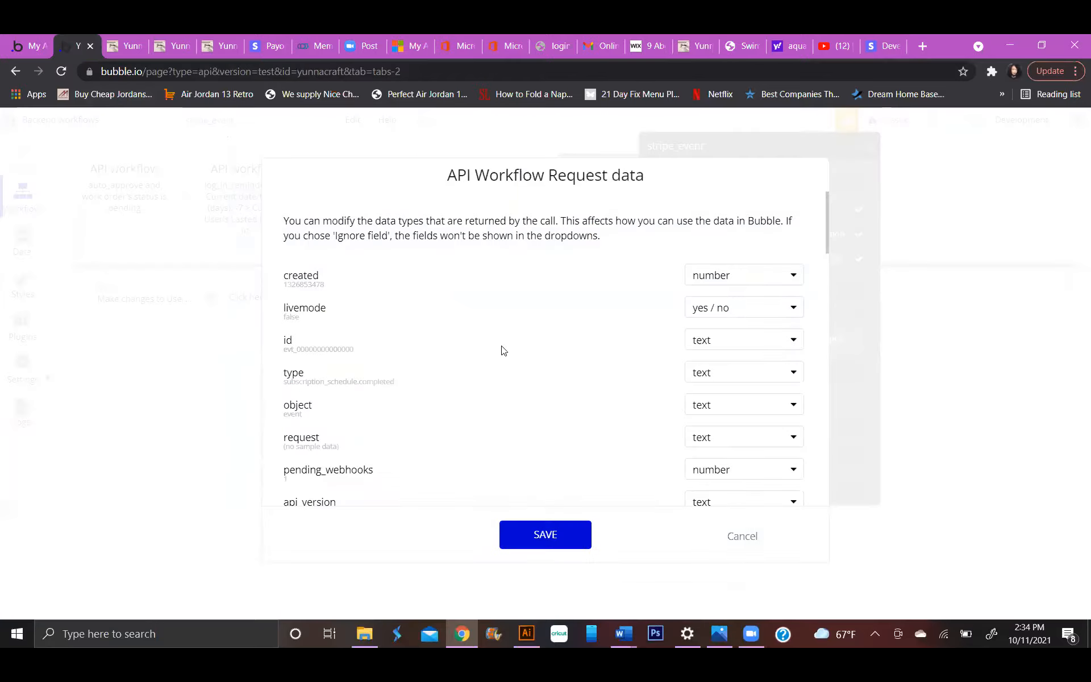
Review the detected subscription_schedule.completed request data, from the event fields through the object's customer and default_settings fields.
scroll(524, 349, "down", 1)
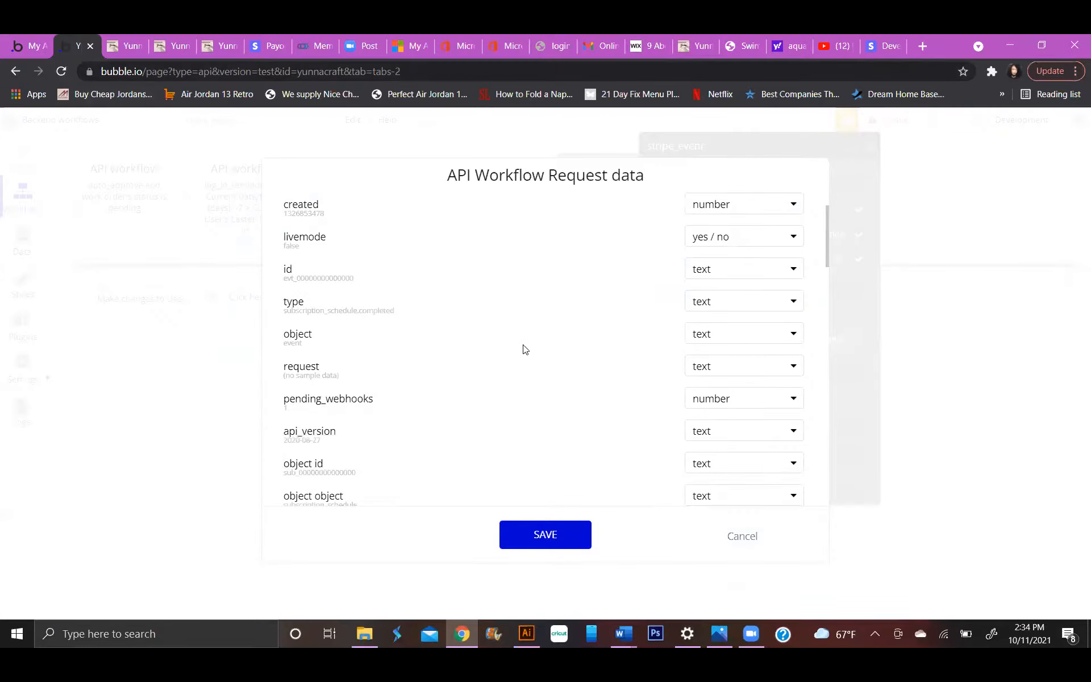
scroll(535, 346, "down", 1)
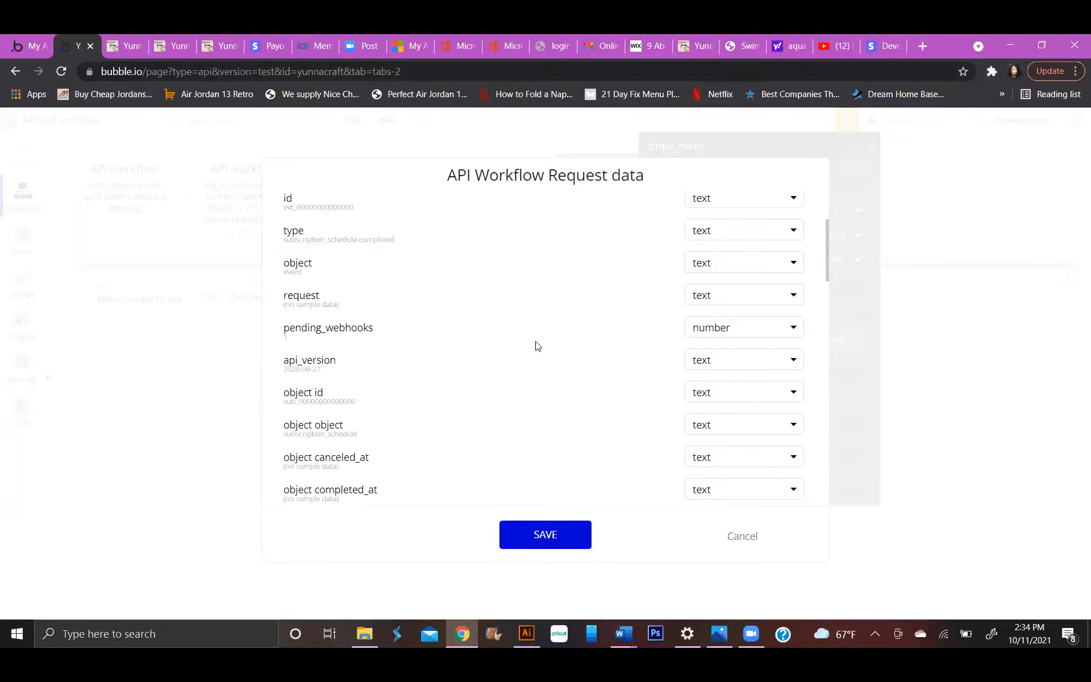
scroll(535, 347, "down", 1)
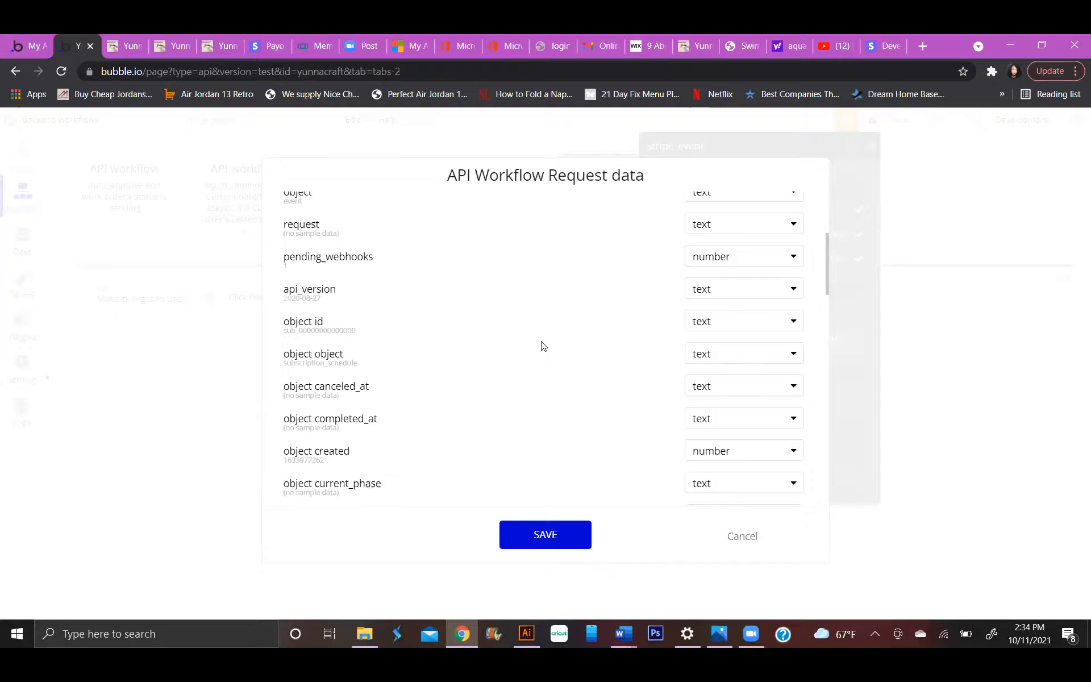
scroll(542, 346, "down", 1)
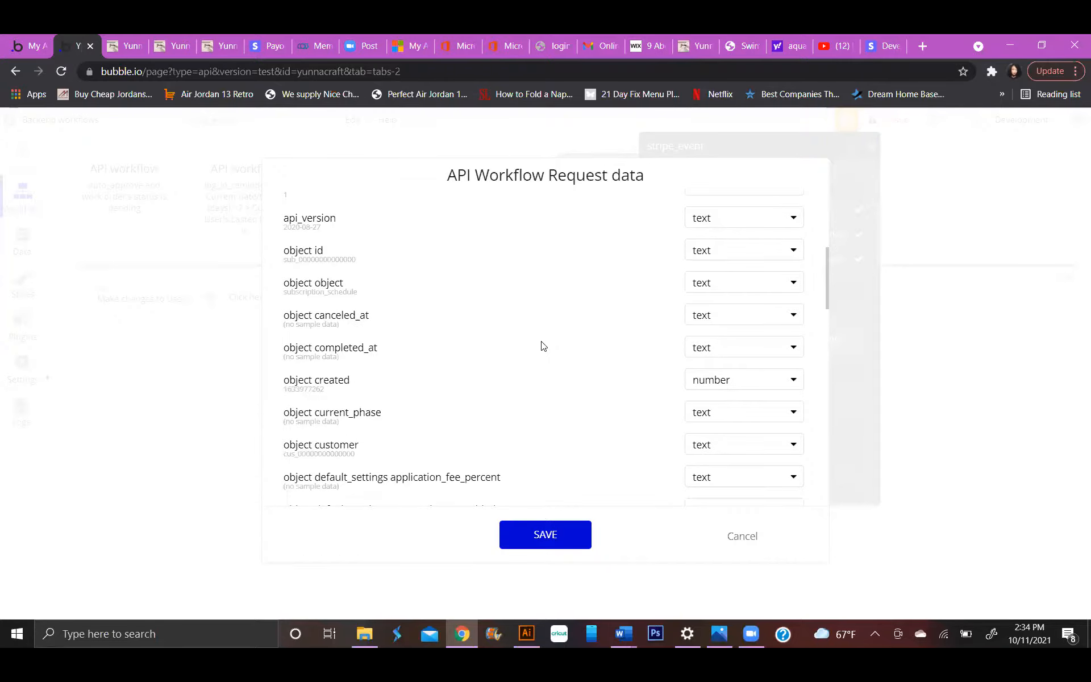
scroll(543, 346, "down", 1)
scroll(543, 344, "down", 1)
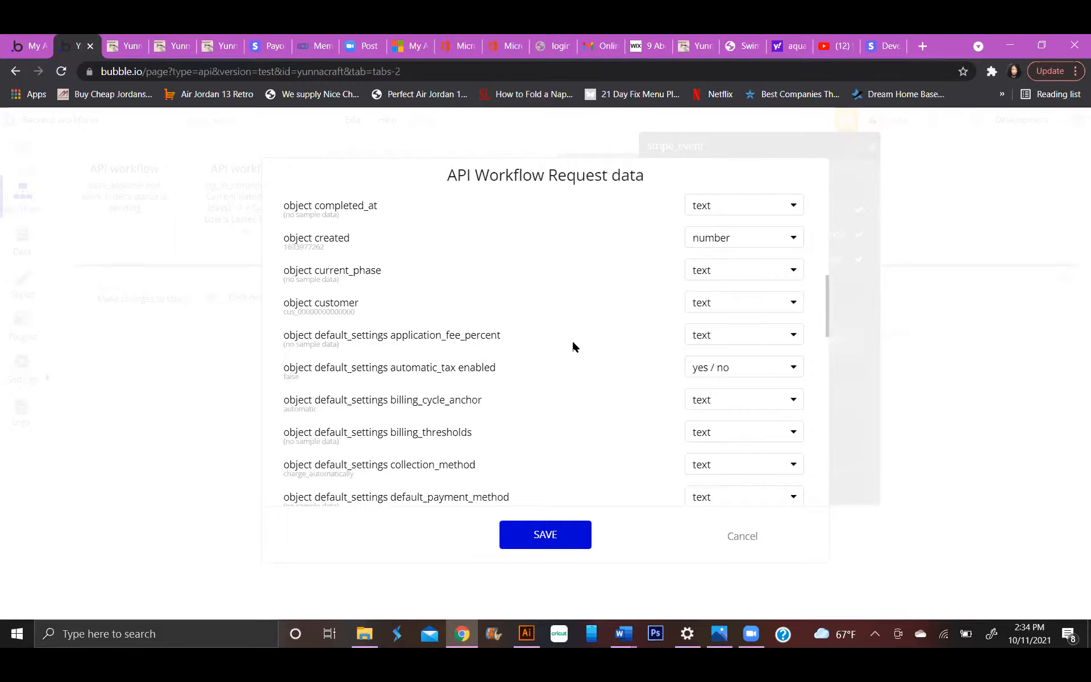
scroll(573, 346, "down", 1)
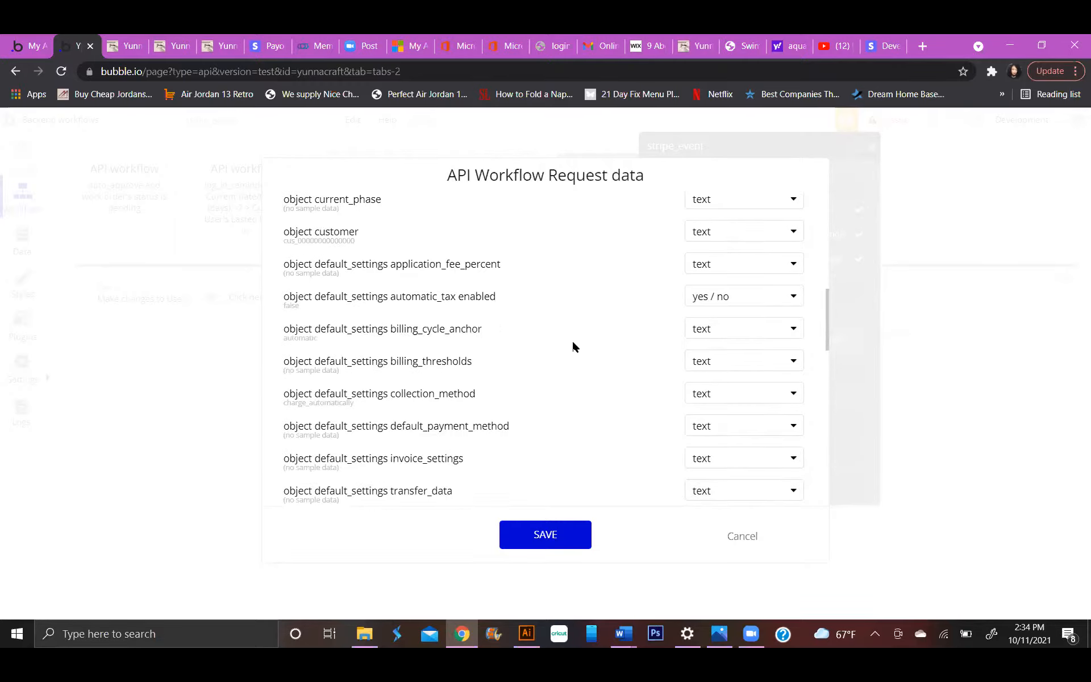
scroll(573, 345, "up", 2)
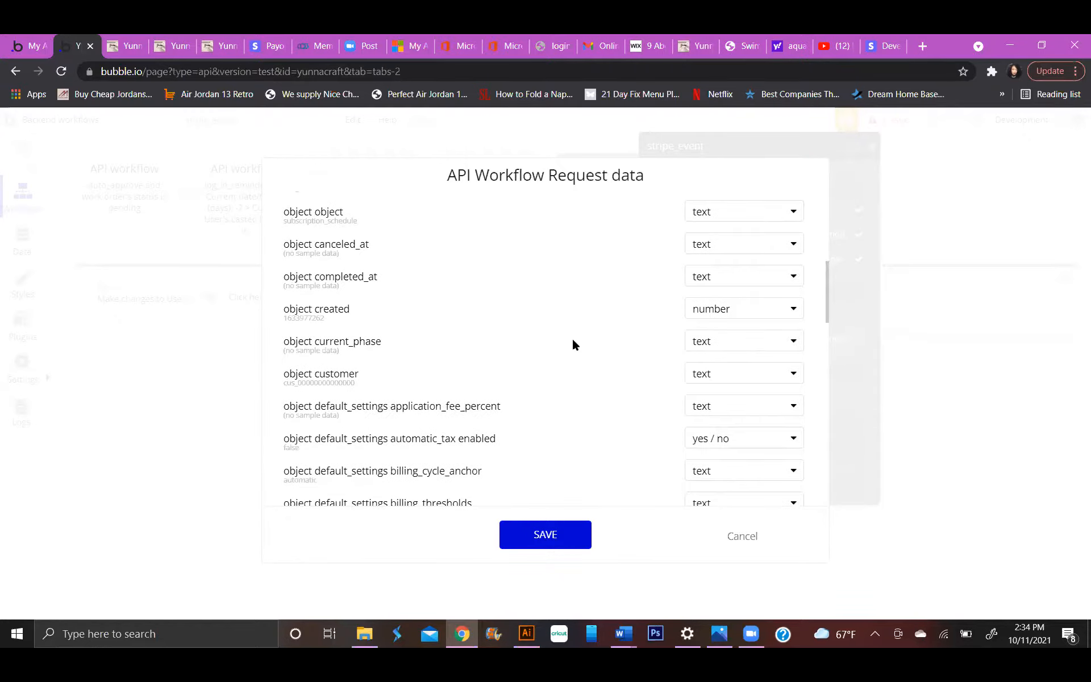
scroll(572, 344, "down", 1)
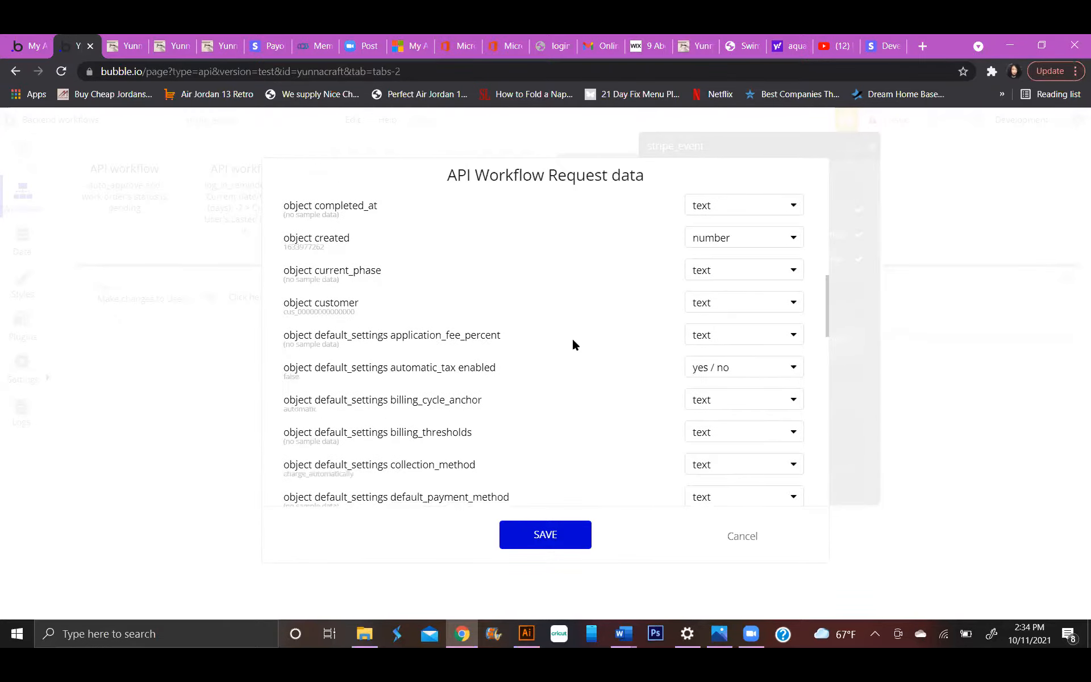
scroll(572, 344, "down", 1)
scroll(574, 343, "down", 2)
scroll(579, 341, "down", 1)
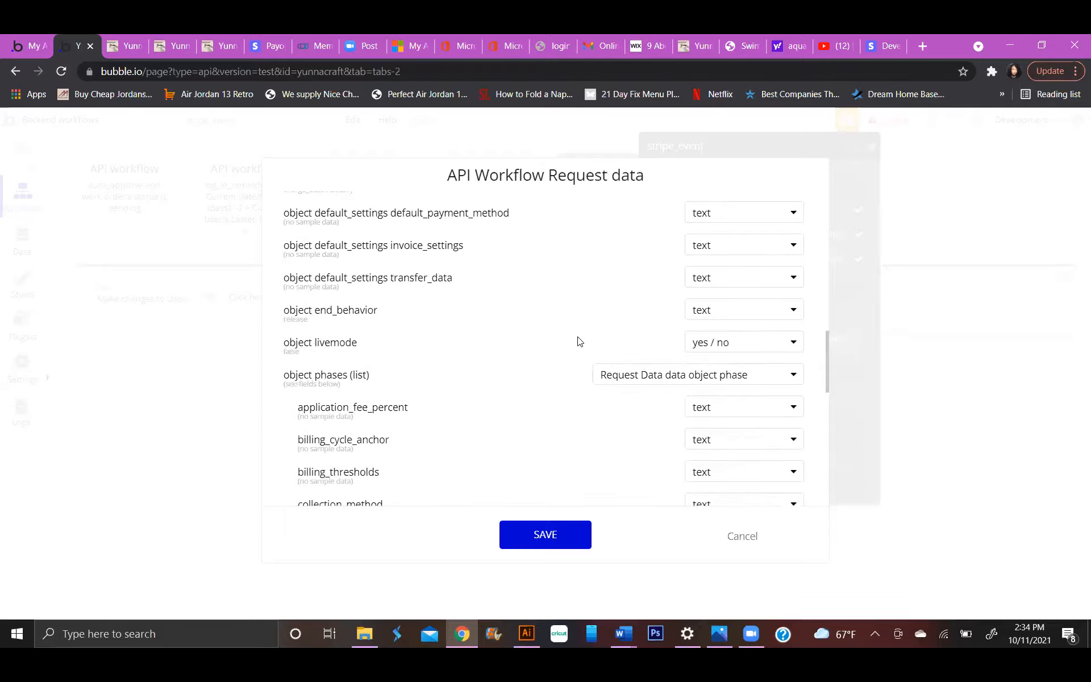
scroll(579, 341, "up", 1)
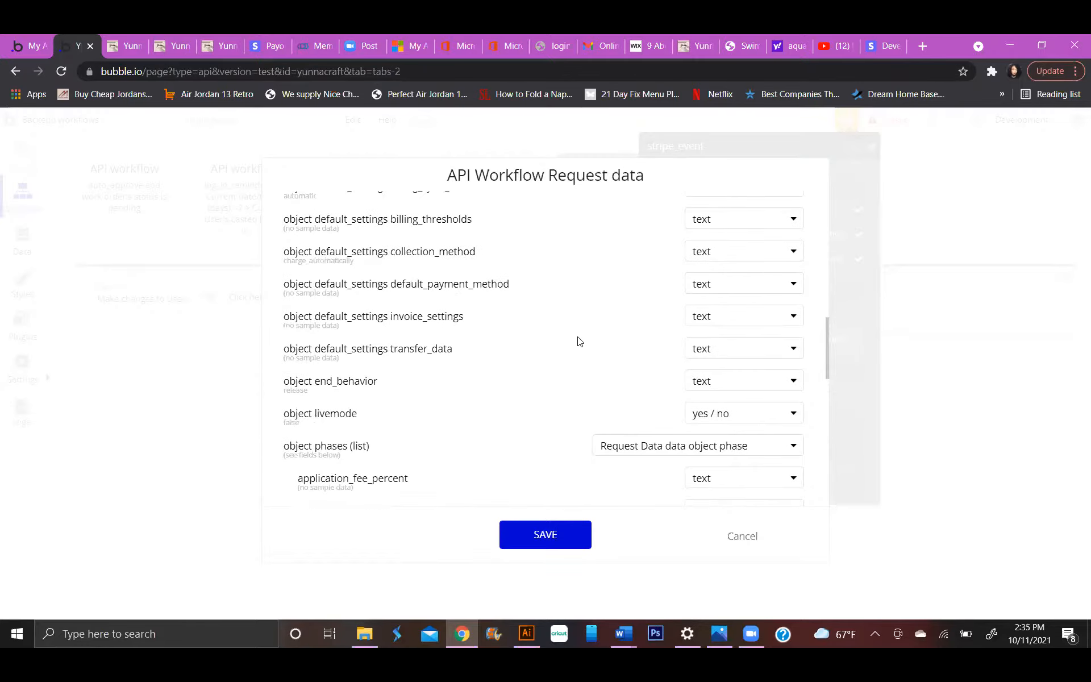
scroll(579, 340, "down", 1)
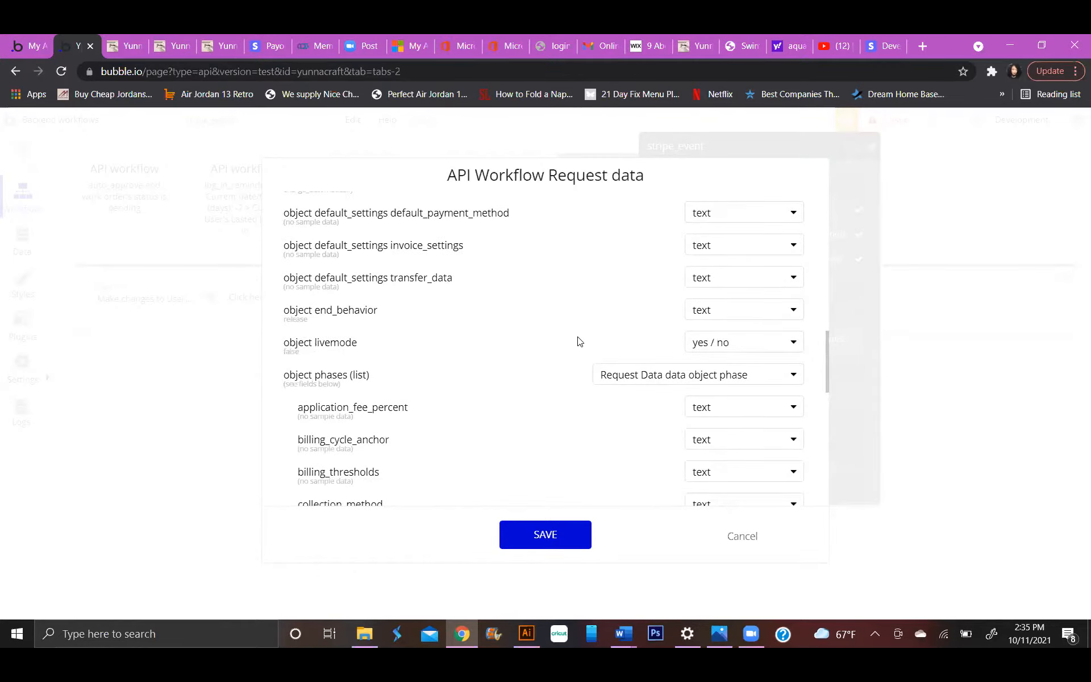
Examine the object phases list, its nested items and the remaining status and subscription fields, and recheck the earlier object fields.
scroll(579, 341, "down", 1)
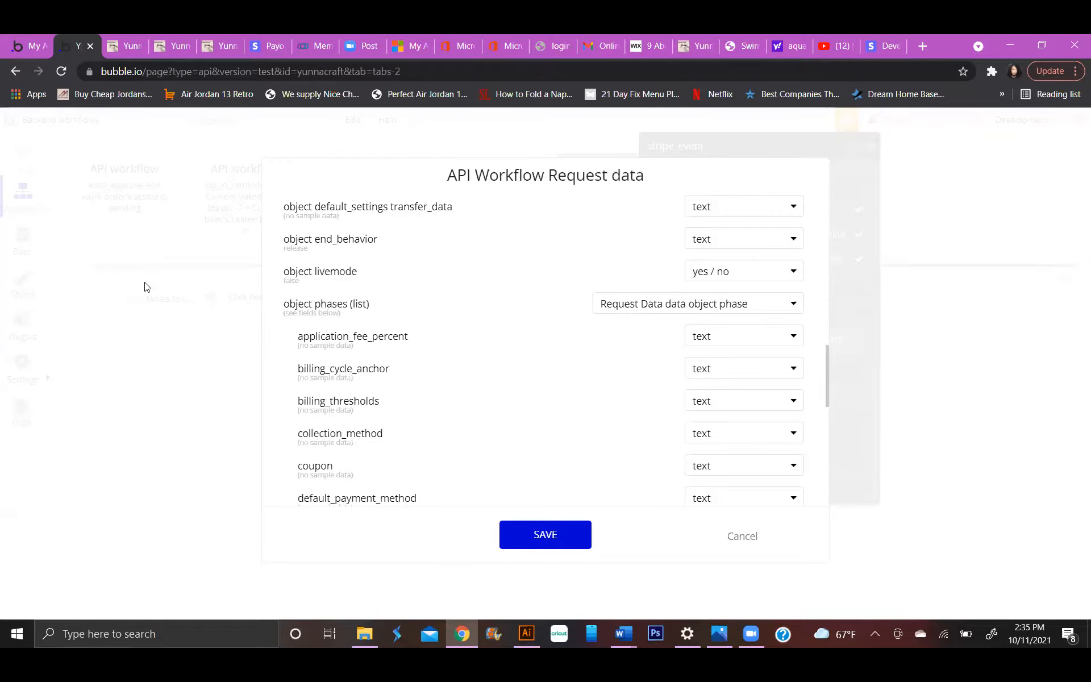
scroll(364, 293, "down", 3)
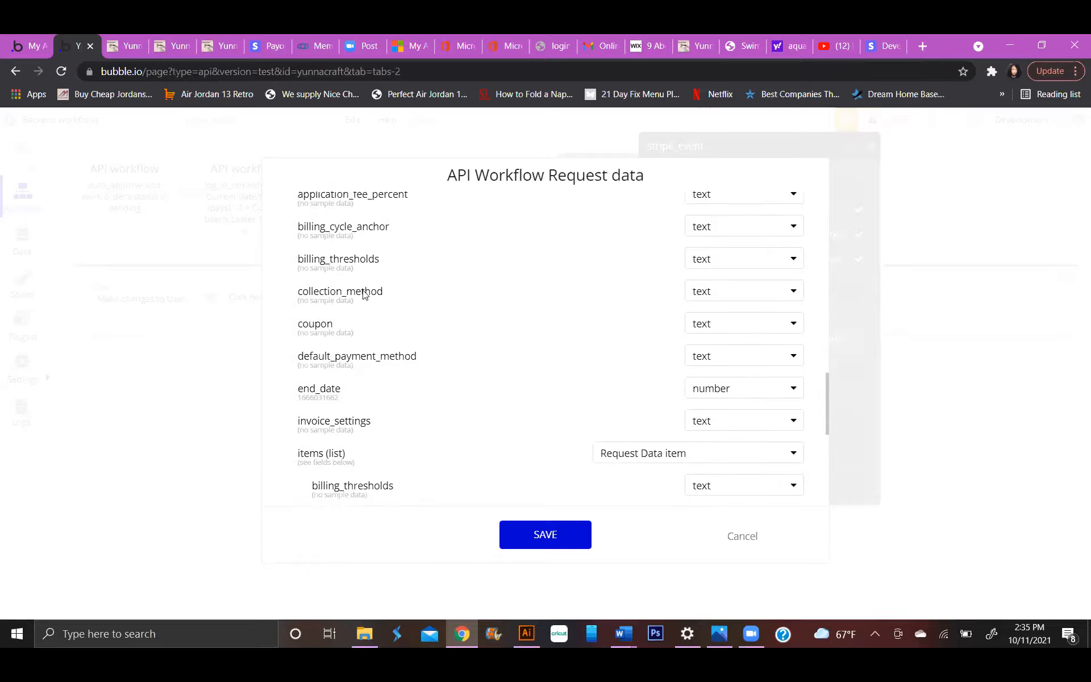
scroll(364, 293, "down", 3)
scroll(366, 294, "down", 3)
scroll(367, 294, "down", 3)
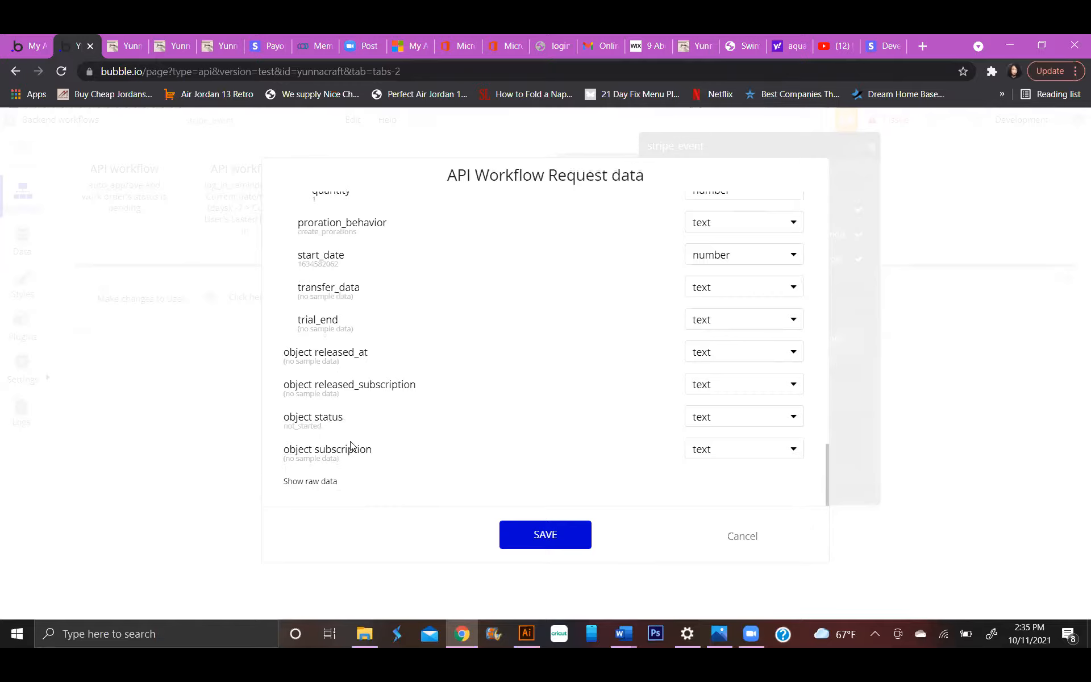
scroll(350, 319, "up", 4)
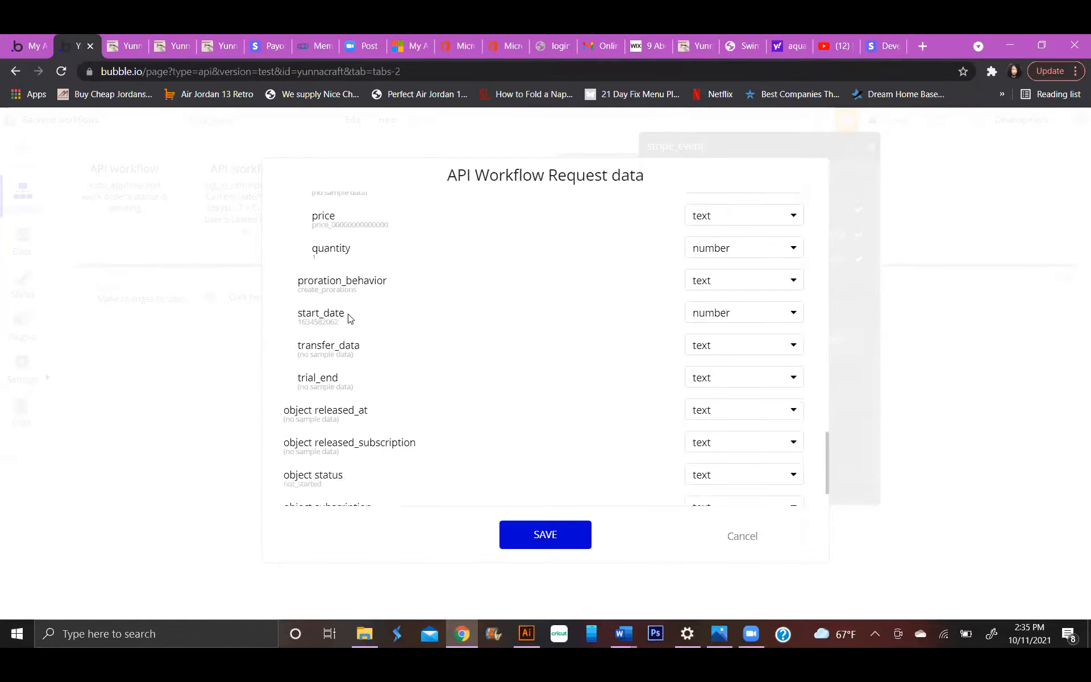
scroll(349, 317, "up", 4)
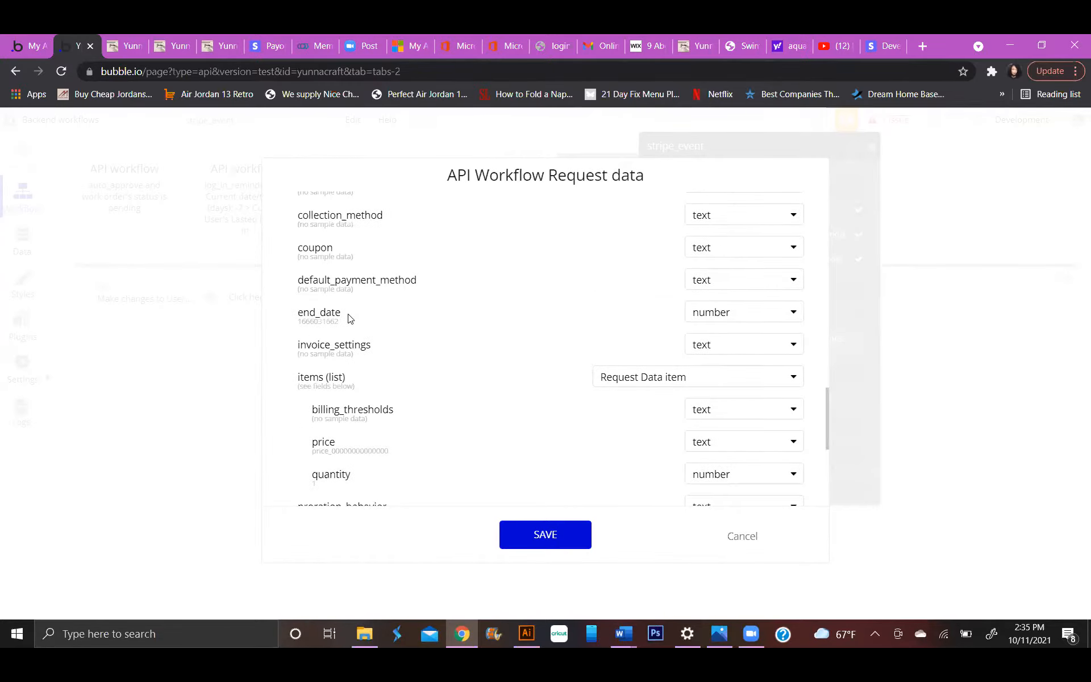
scroll(347, 314, "up", 3)
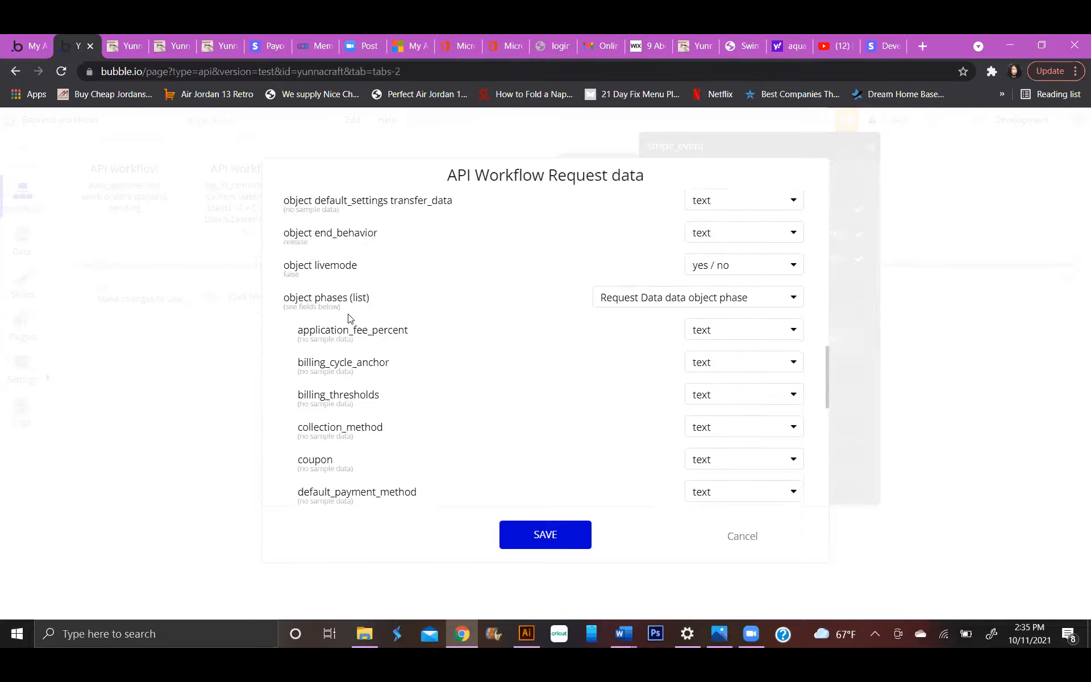
scroll(349, 319, "up", 5)
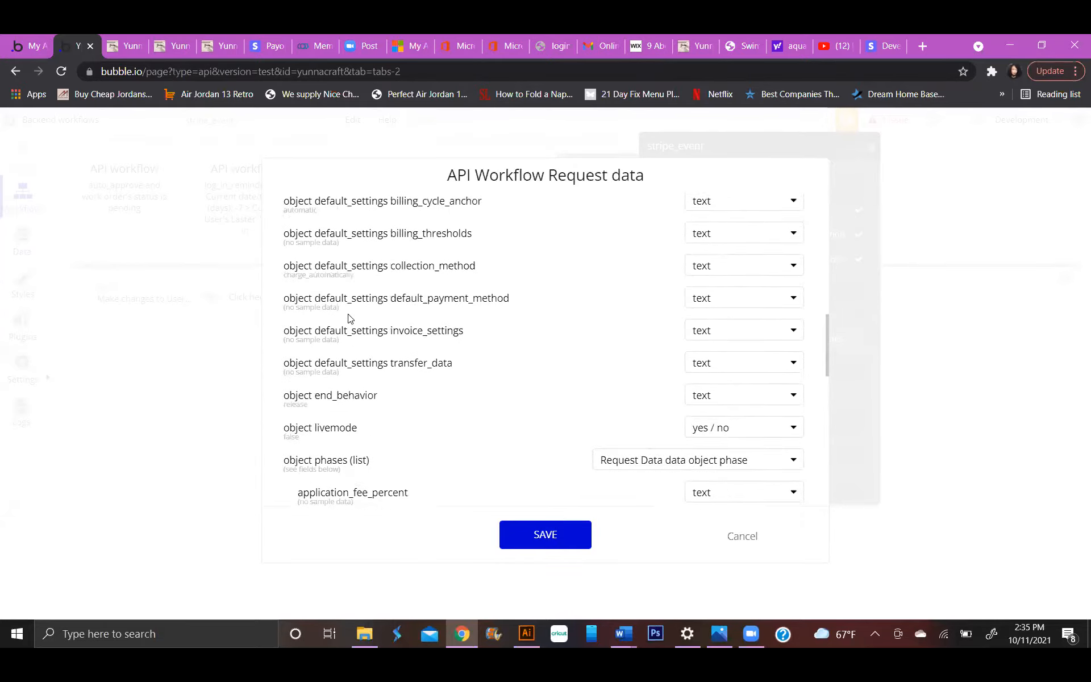
scroll(350, 317, "up", 5)
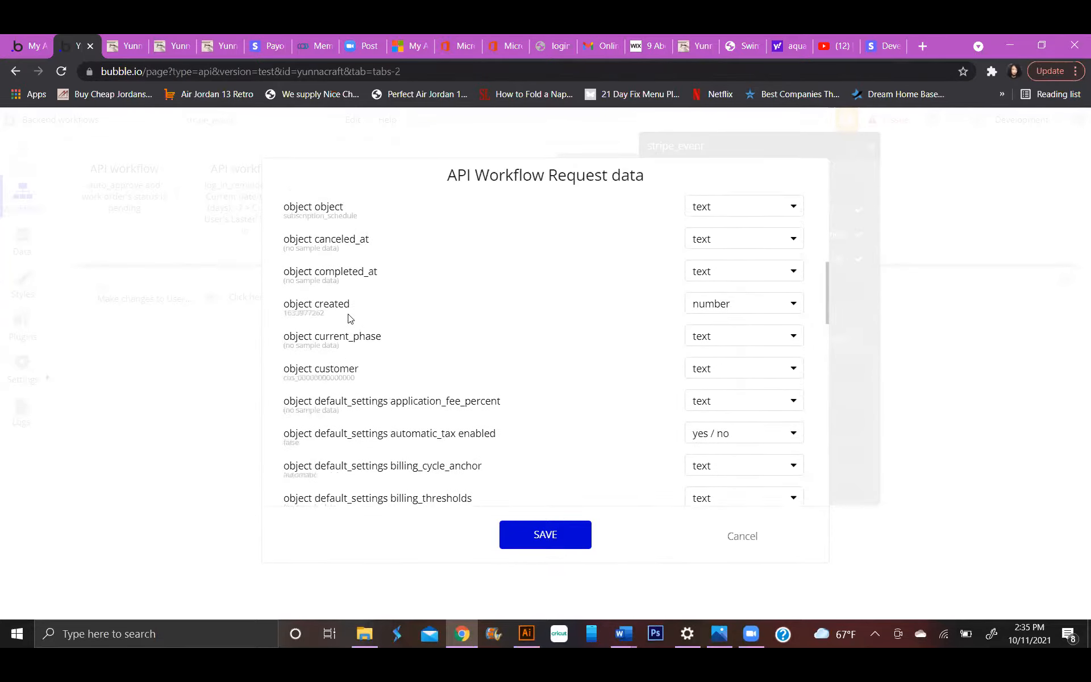